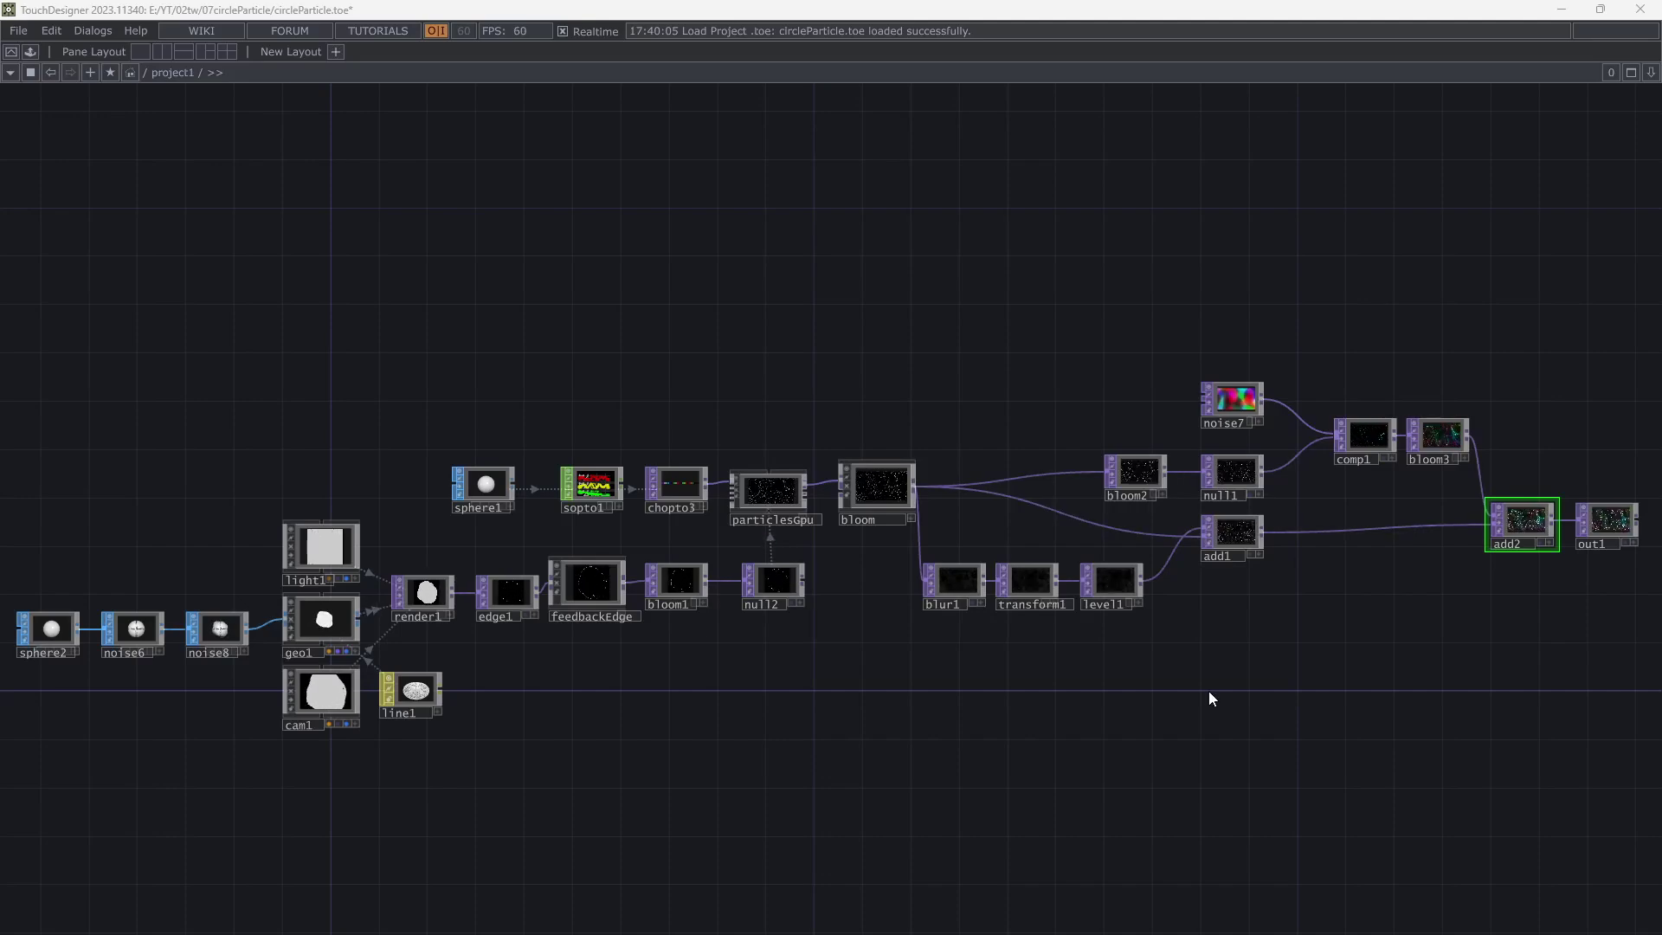
# Examine the finished particle network along its chain, from the sphere and geometry sources through the bloom stages to out1
pyautogui.scroll(3, 693, 689)
pyautogui.moveTo(679, 688); pyautogui.dragTo(1066, 685)
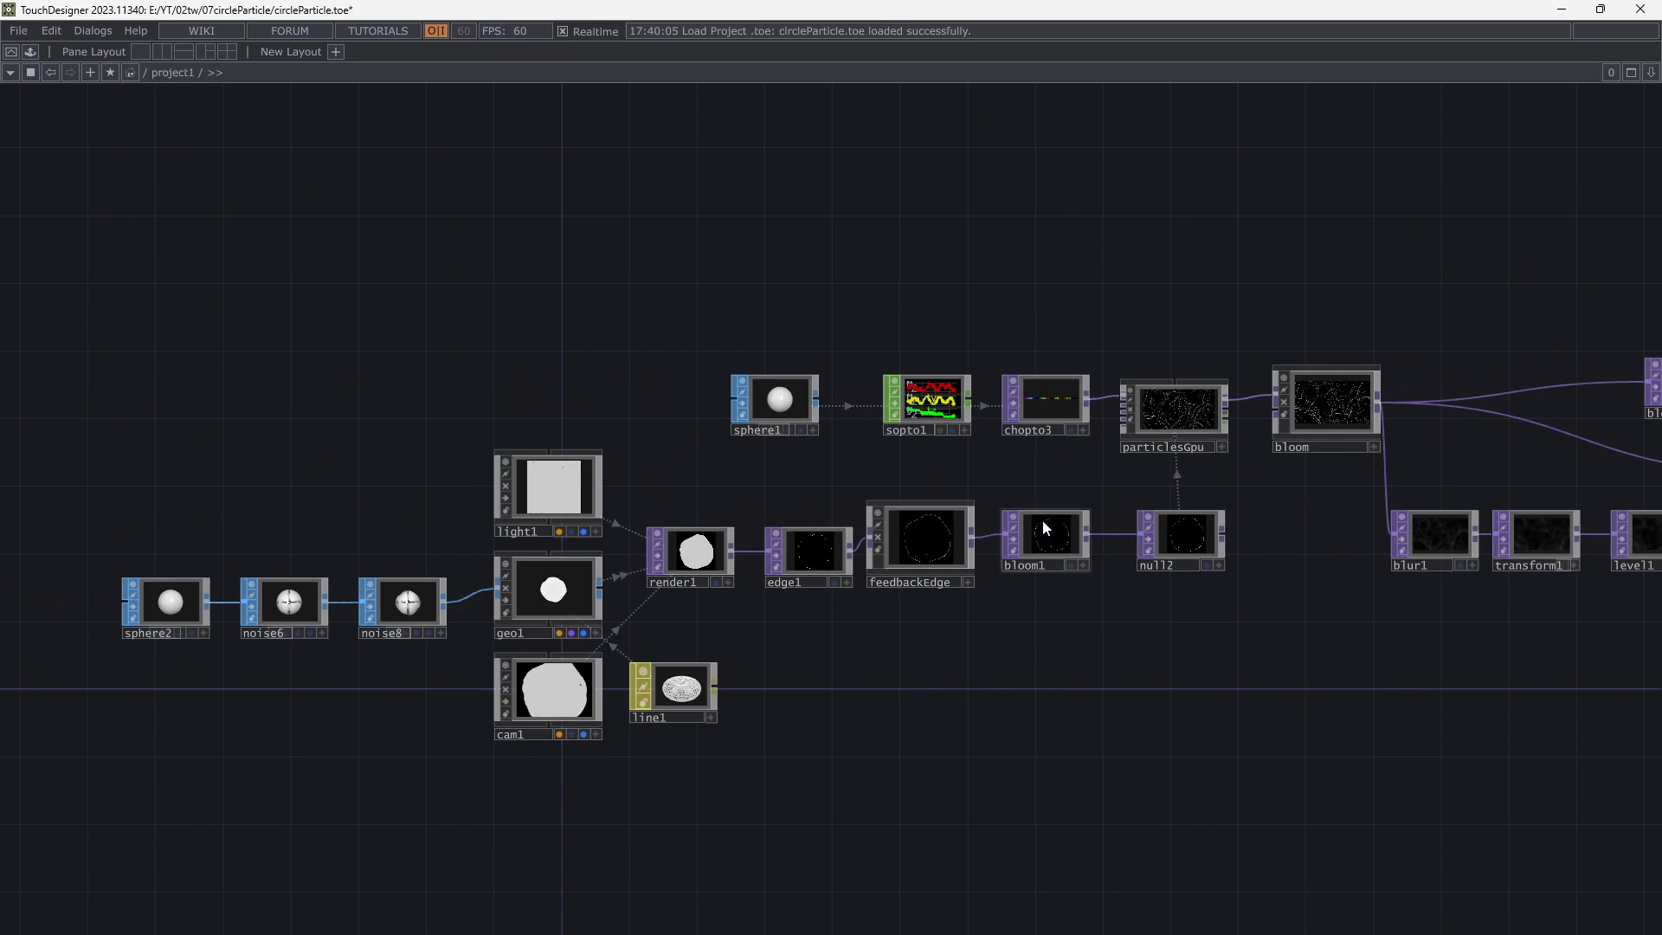
pyautogui.moveTo(1173, 467); pyautogui.dragTo(1045, 483)
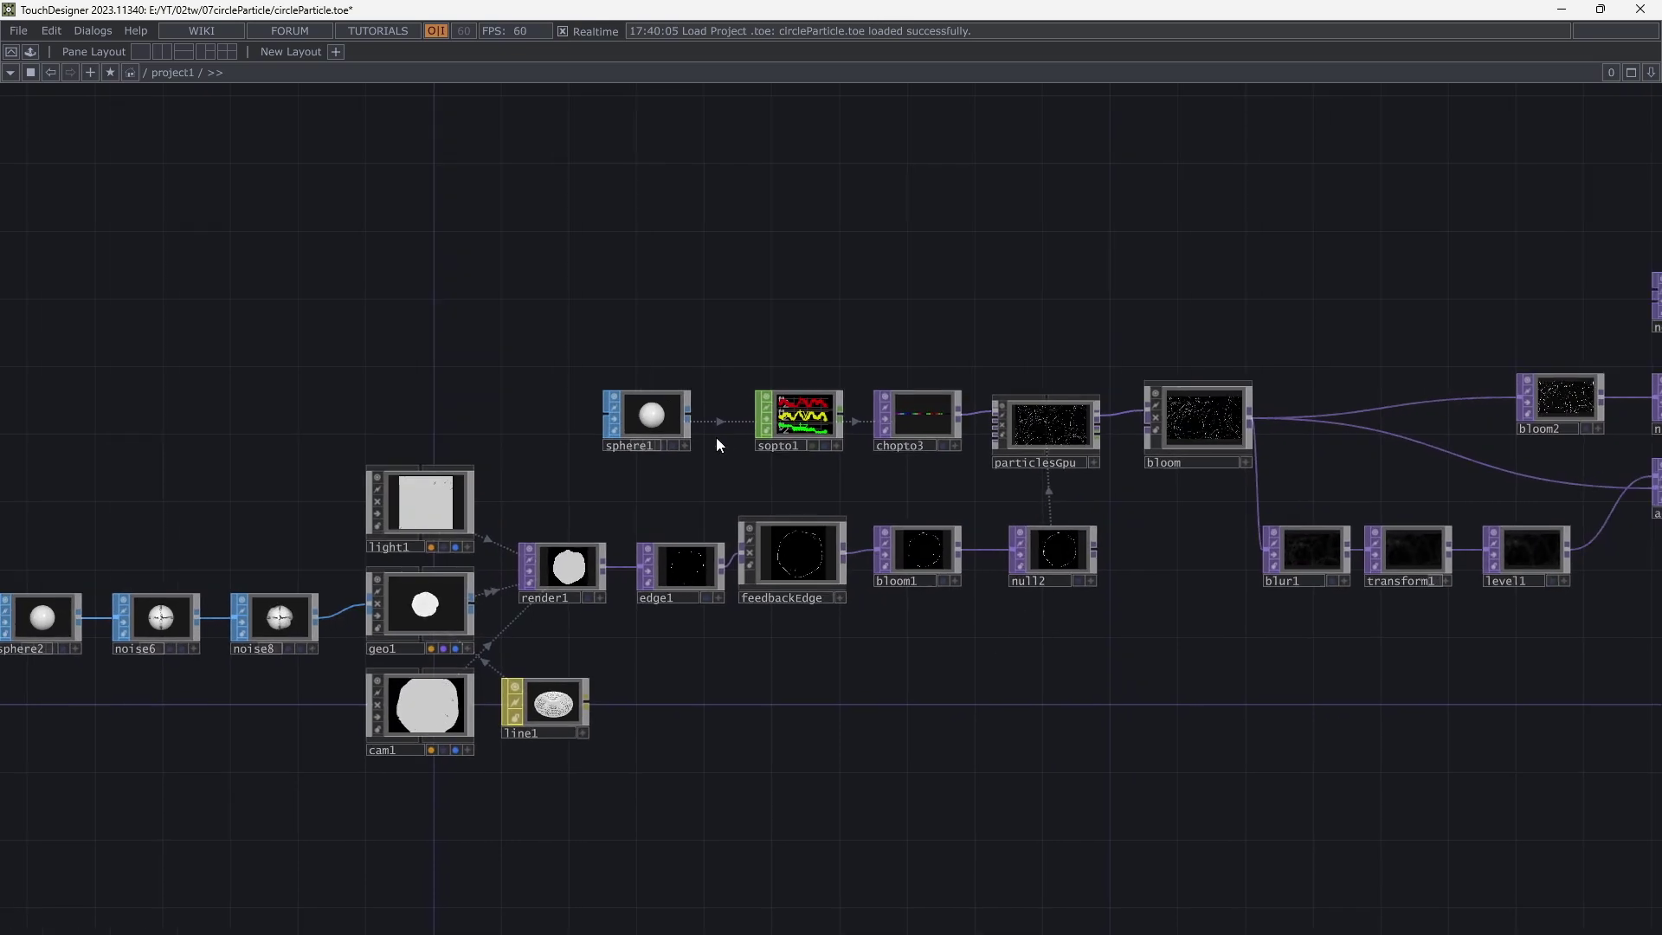
pyautogui.moveTo(1126, 544); pyautogui.dragTo(700, 569)
pyautogui.moveTo(1302, 684)
pyautogui.mouseDown()
pyautogui.moveTo(1042, 683)
pyautogui.moveTo(904, 709)
pyautogui.mouseUp()
pyautogui.moveTo(1098, 705); pyautogui.dragTo(957, 726)
pyautogui.scroll(5, 1206, 623)
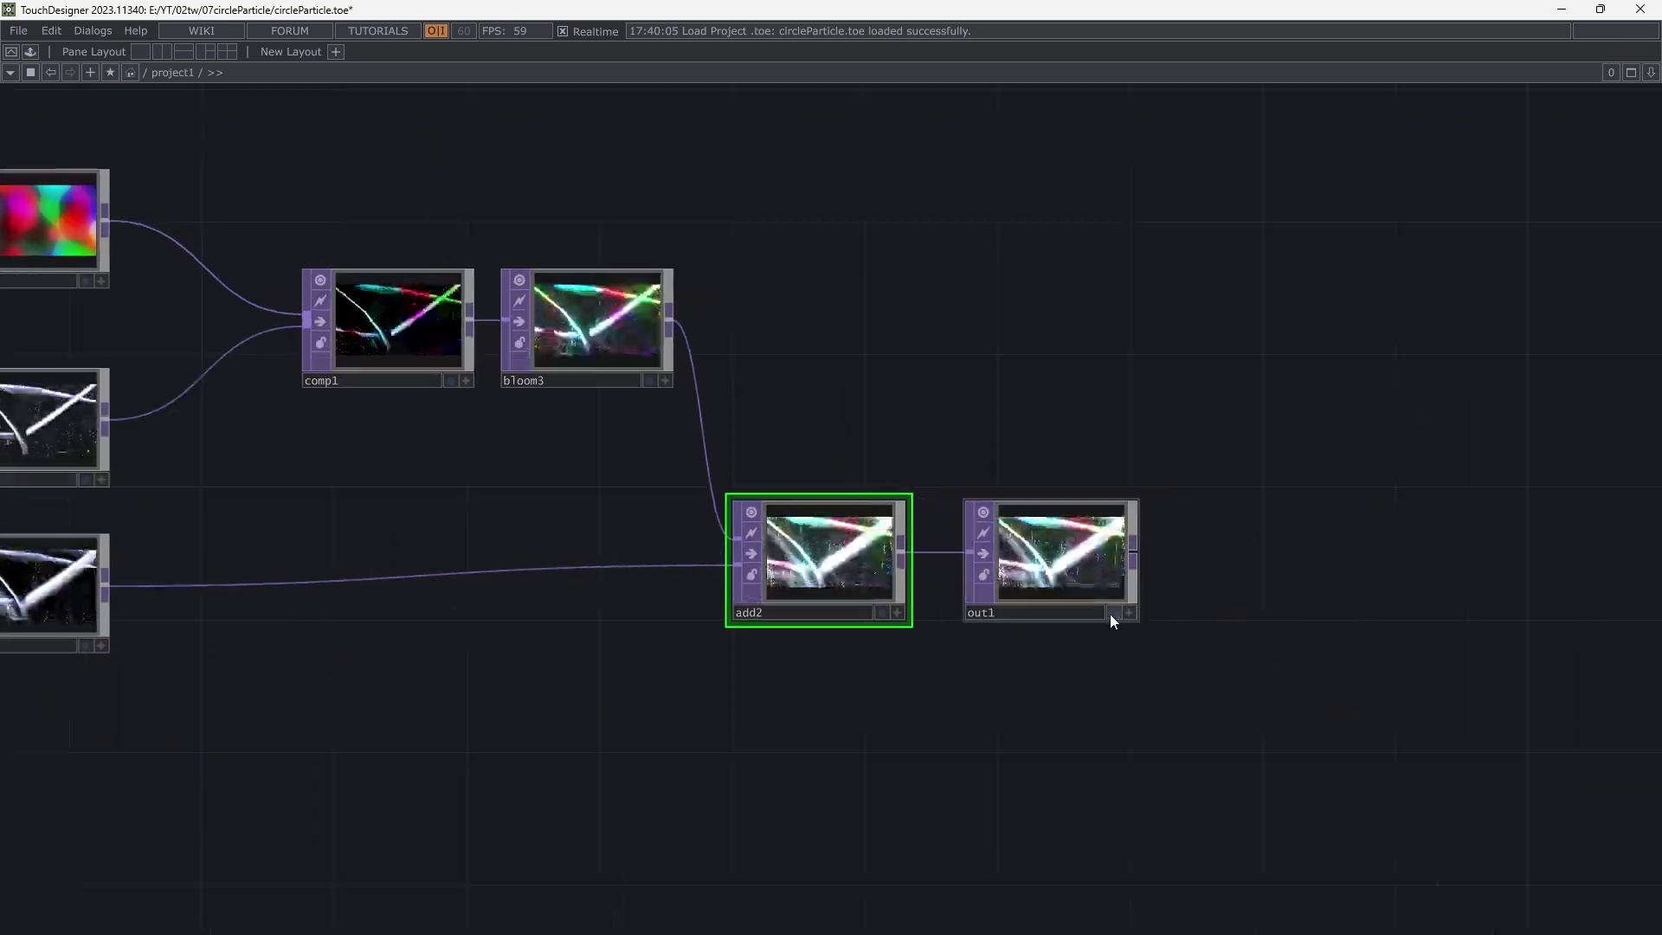
# Display the out1 operator's output as the network background and view the finished effect
pyautogui.click(1110, 615)
pyautogui.moveTo(1266, 787); pyautogui.dragTo(1097, 453)
pyautogui.scroll(-4, 1018, 535)
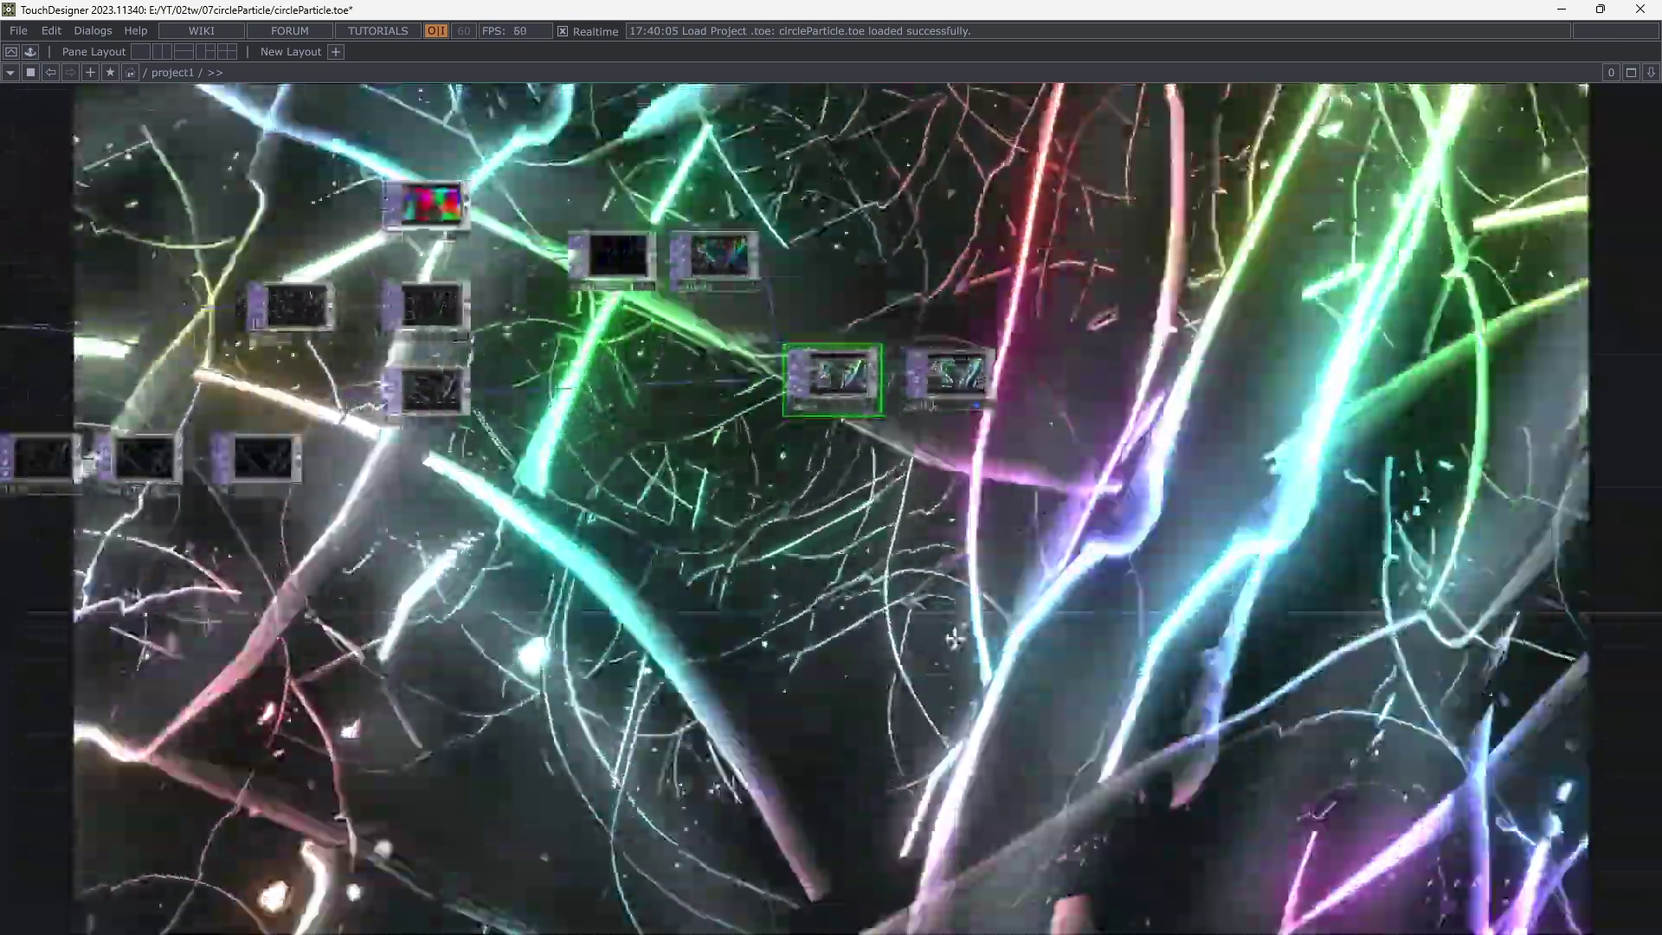
pyautogui.moveTo(1018, 535); pyautogui.dragTo(1059, 257)
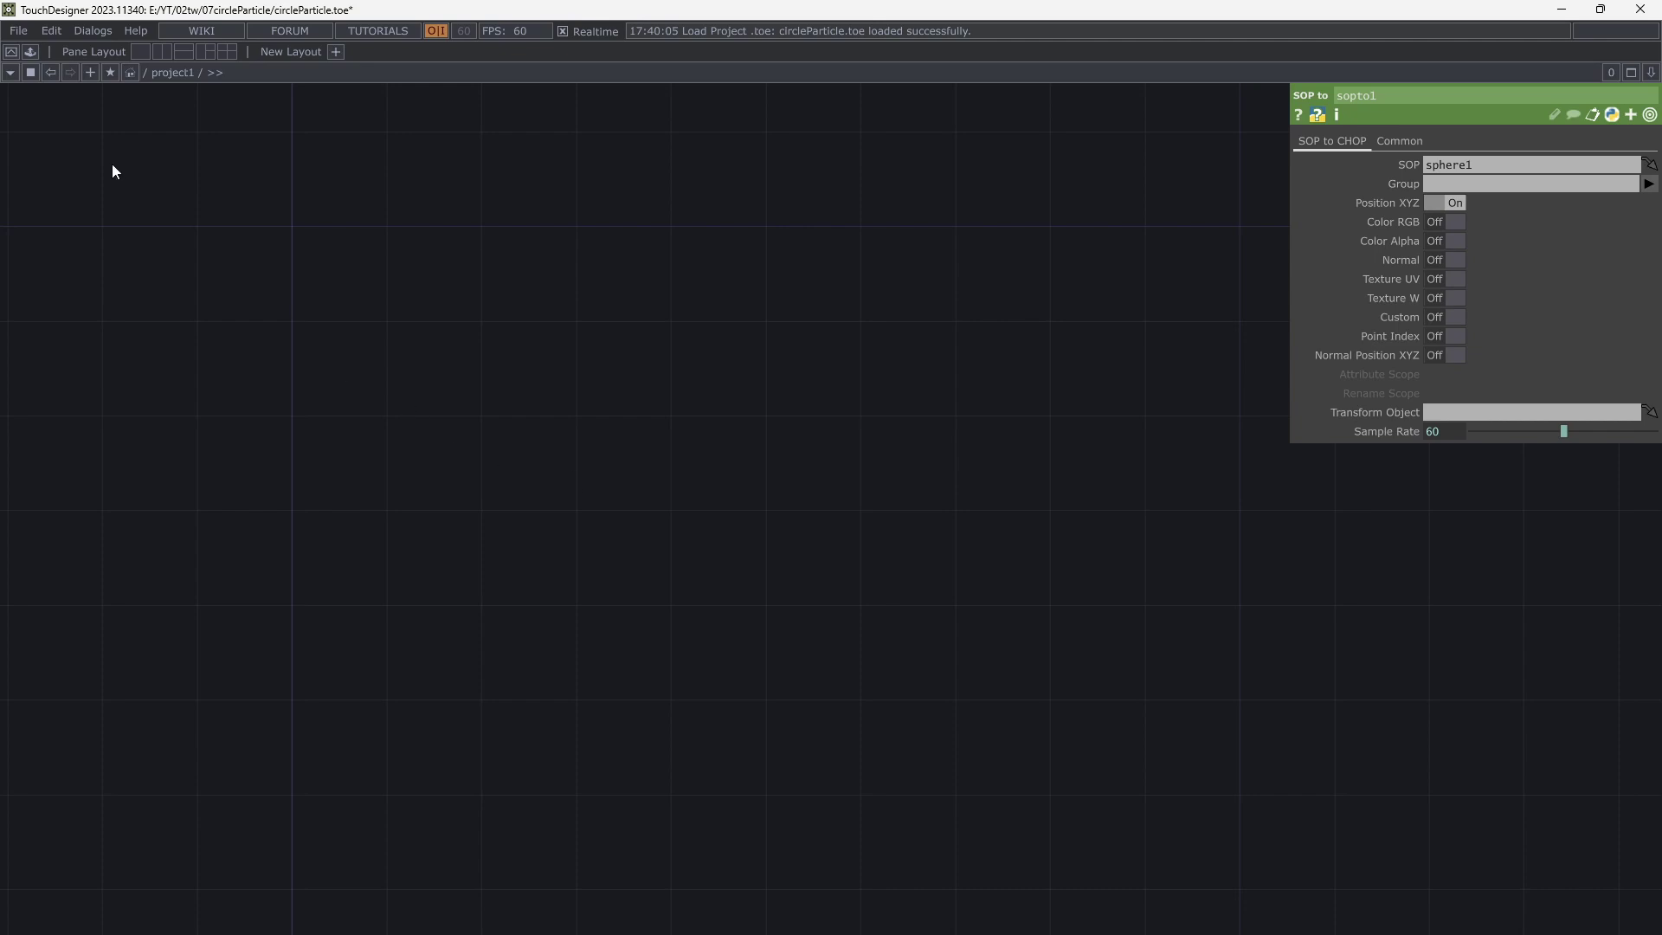
# Add the particlesGpu component from the Derivative Tools collection to an empty area of the network and inspect its particles
pyautogui.click(31, 52)
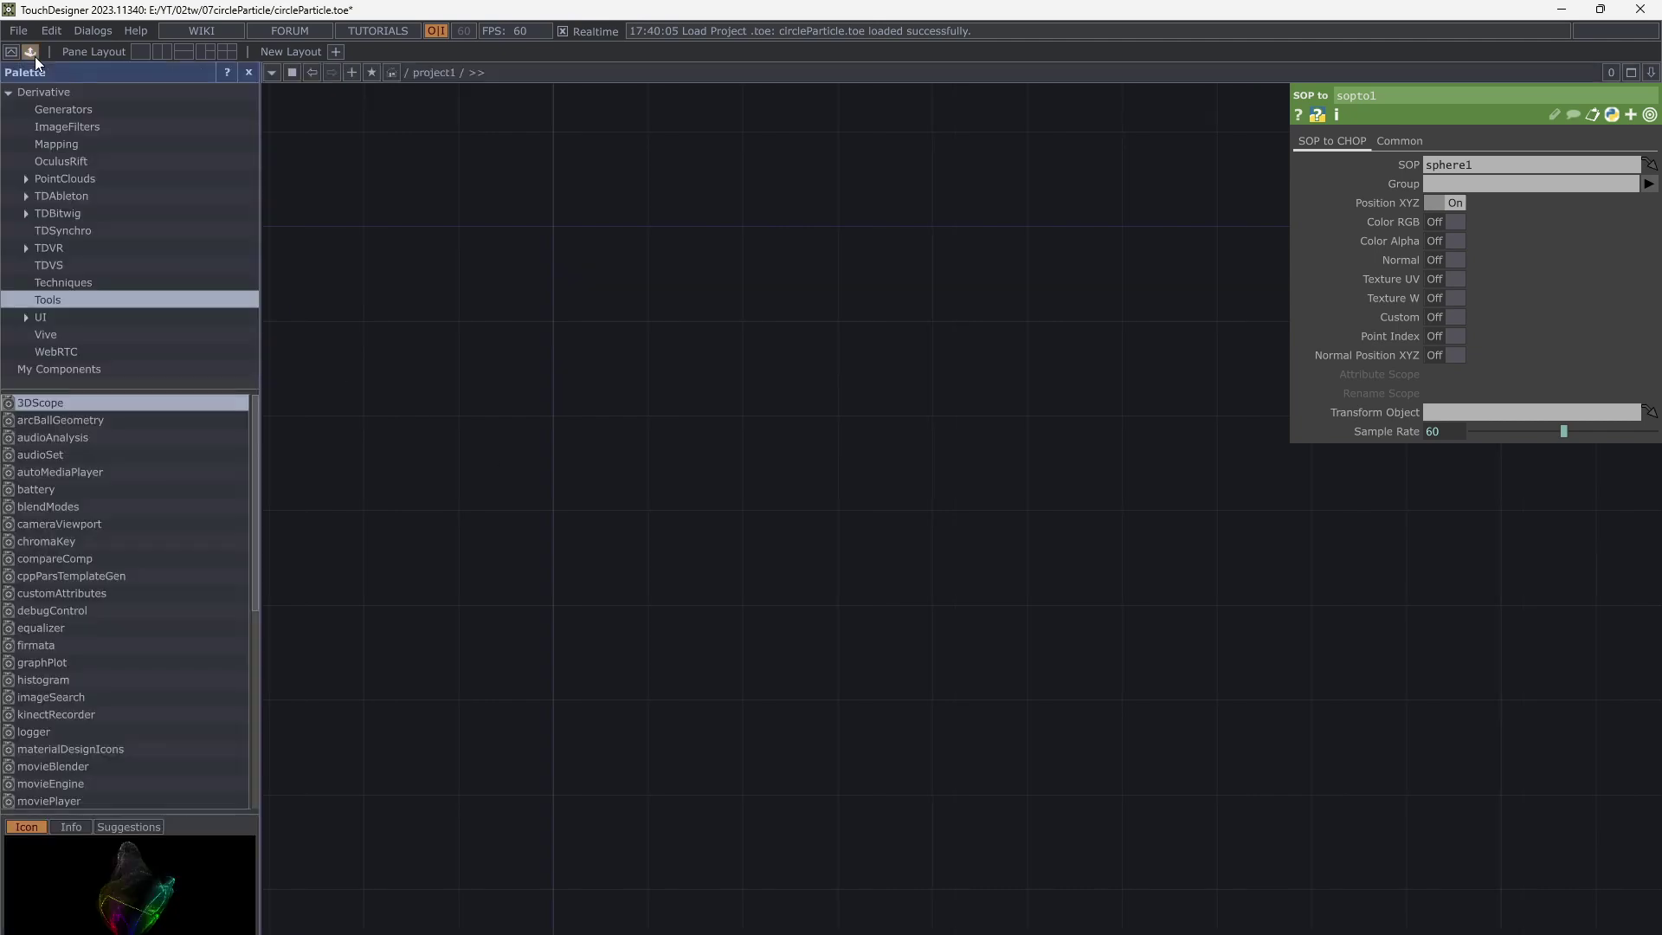
pyautogui.click(86, 303)
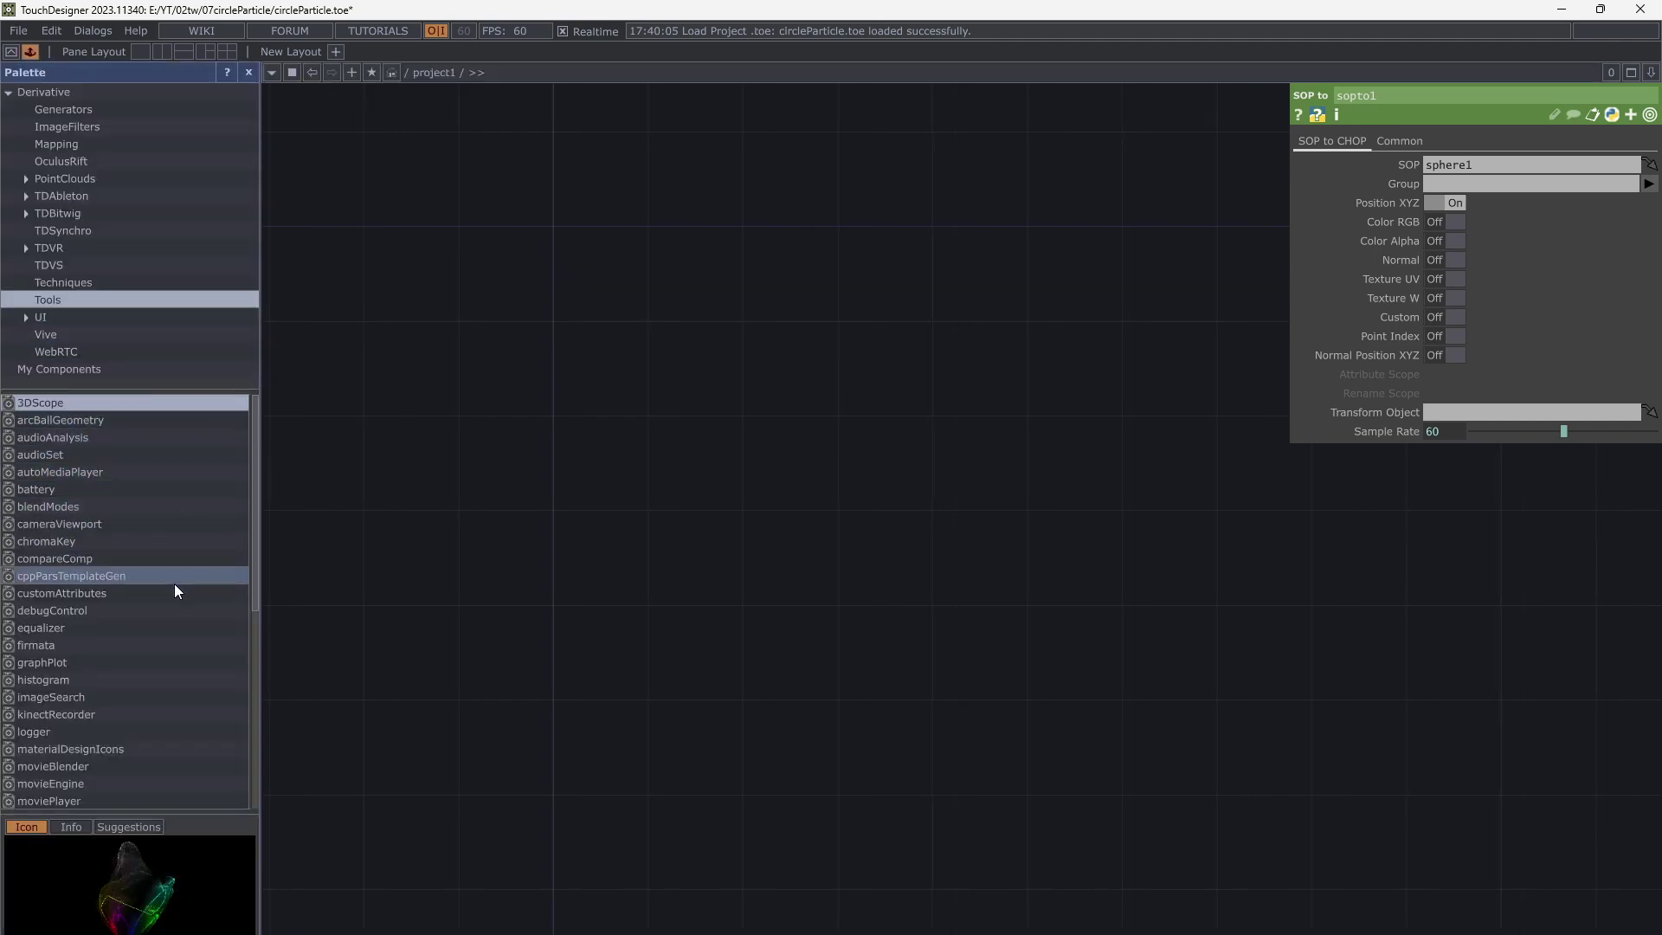
pyautogui.scroll(-7, 174, 584)
pyautogui.moveTo(174, 544); pyautogui.dragTo(618, 538)
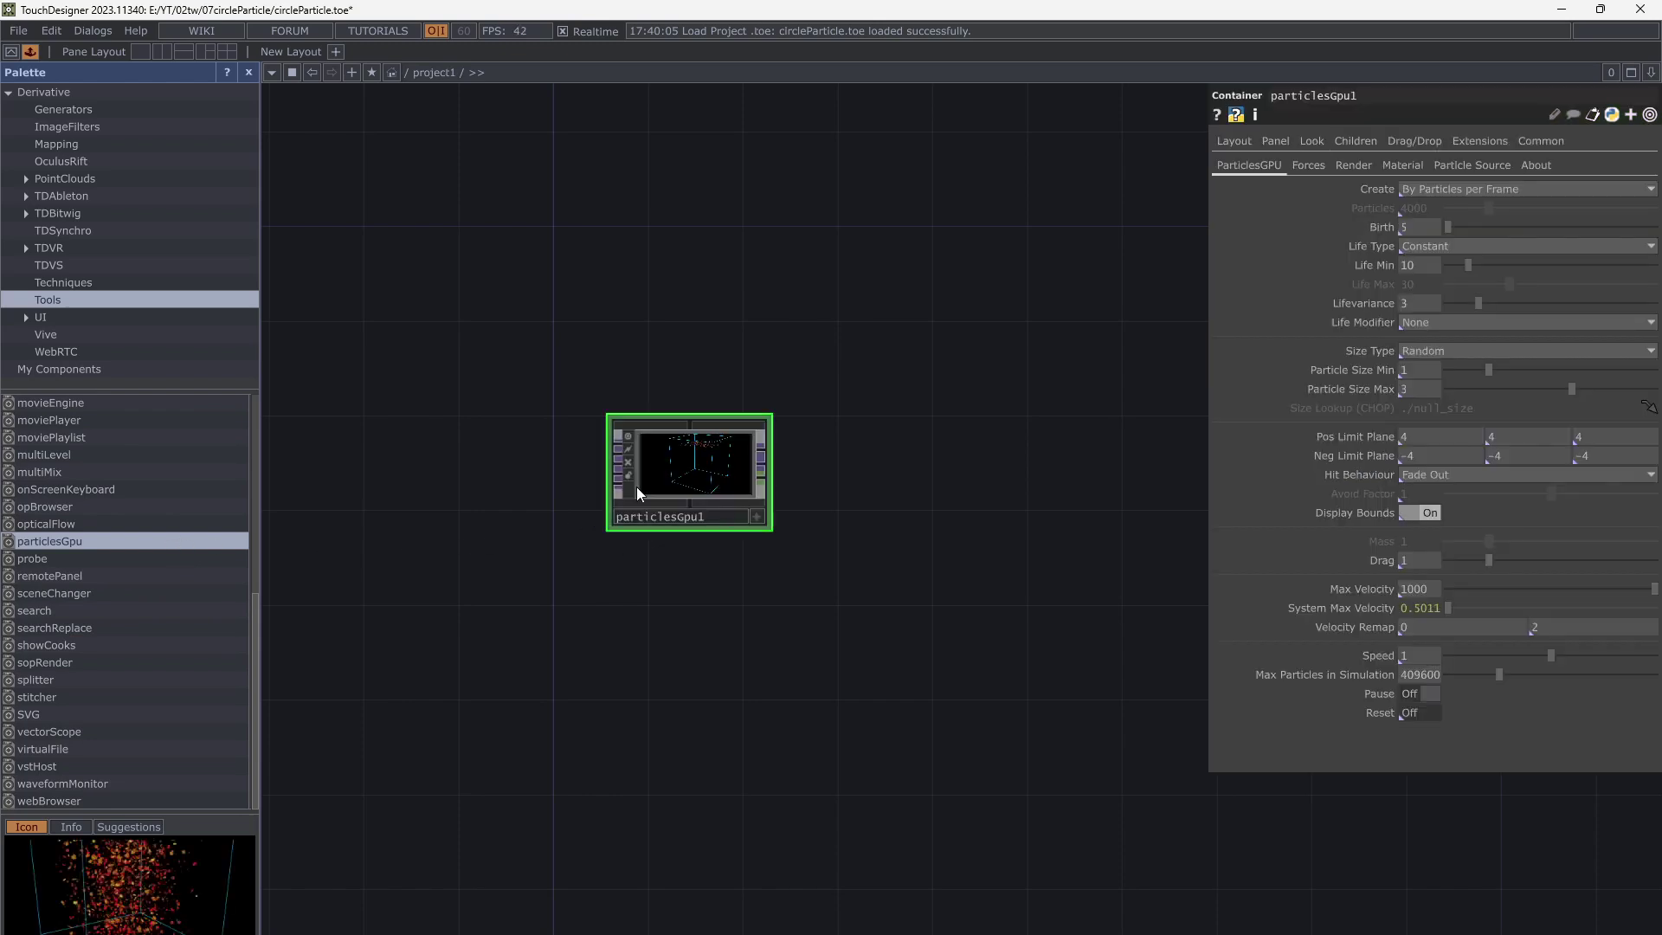
pyautogui.press('h')
pyautogui.moveTo(799, 481); pyautogui.dragTo(821, 512, button='middle')
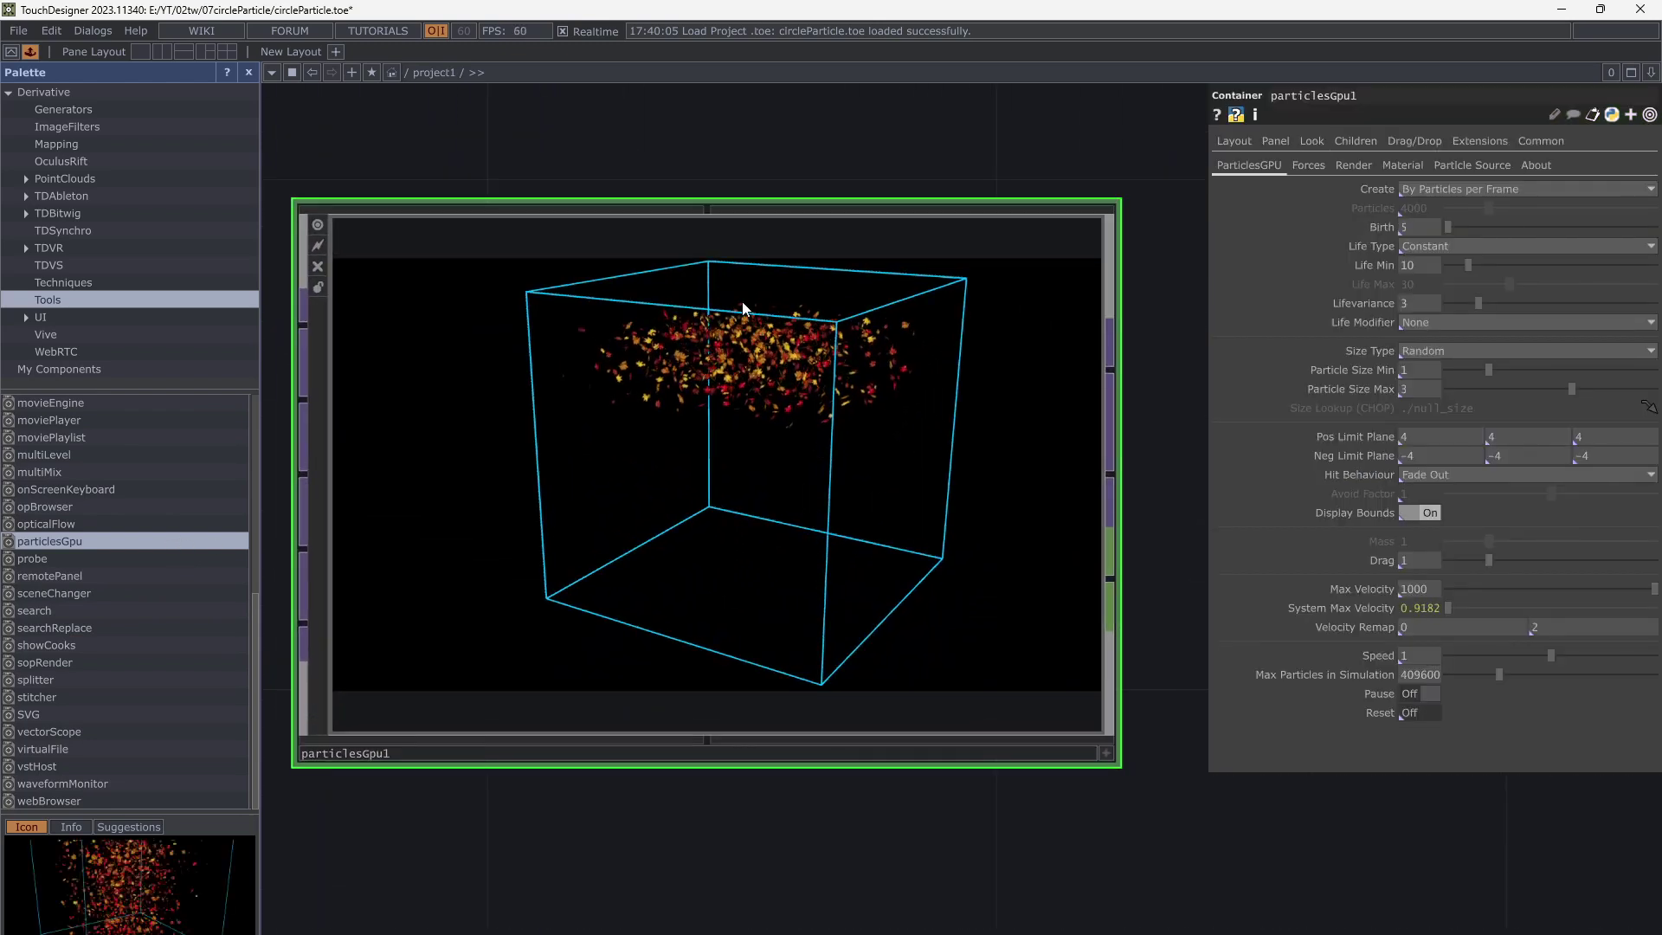
pyautogui.moveTo(733, 170); pyautogui.dragTo(777, 197)
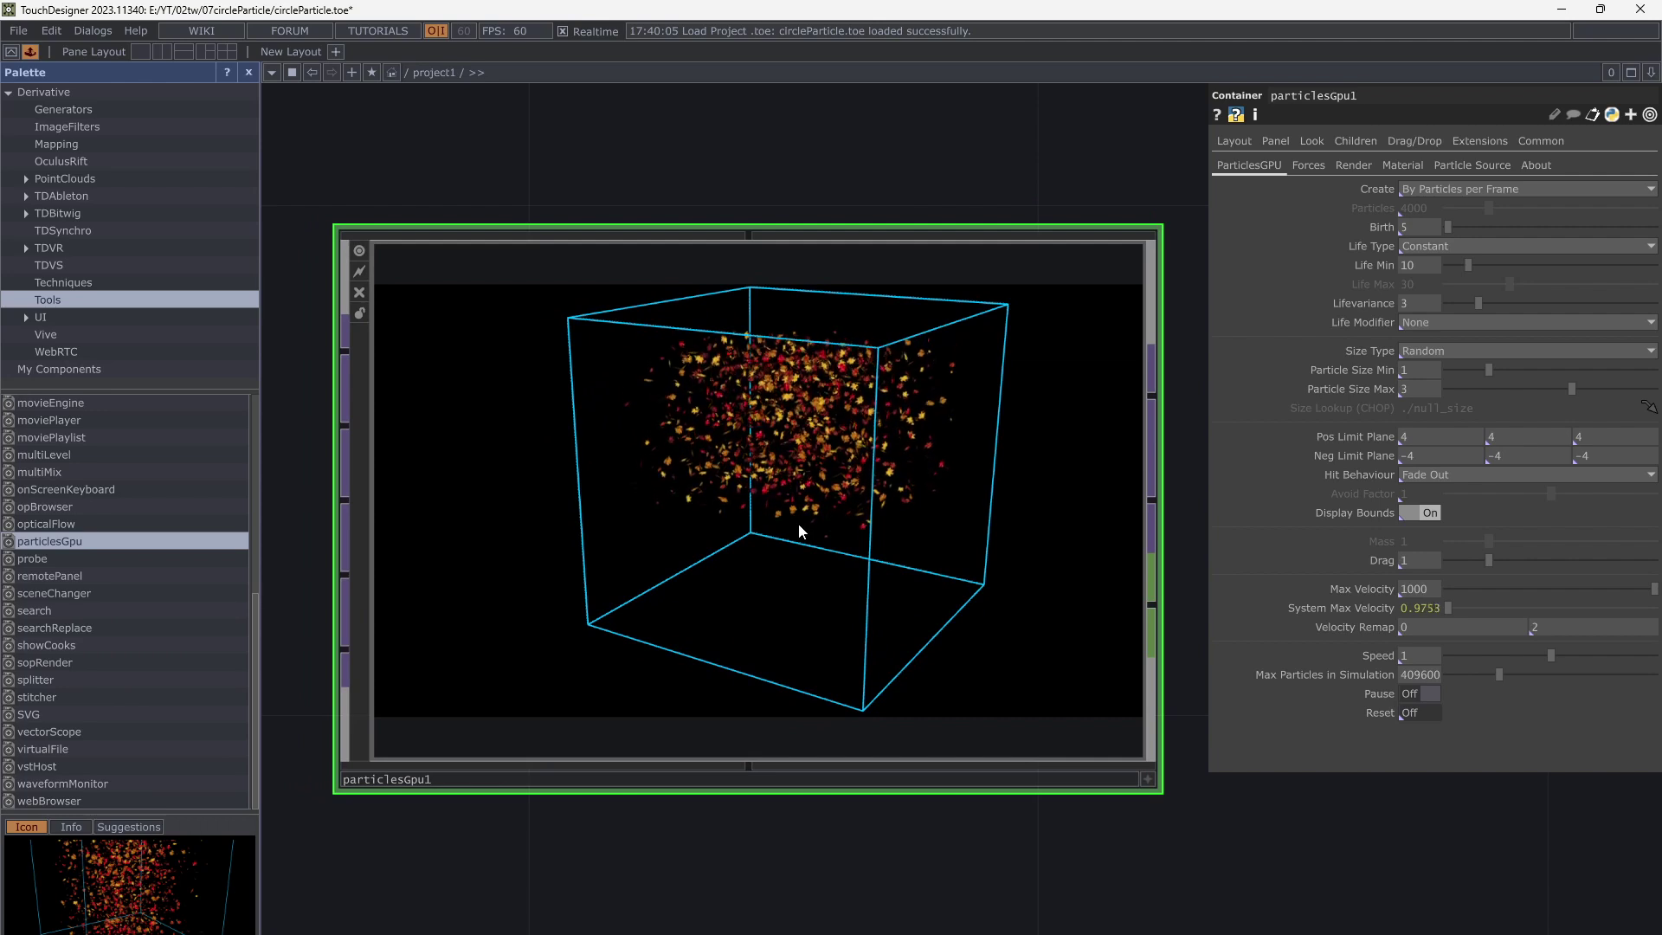
pyautogui.scroll(-5, 810, 557)
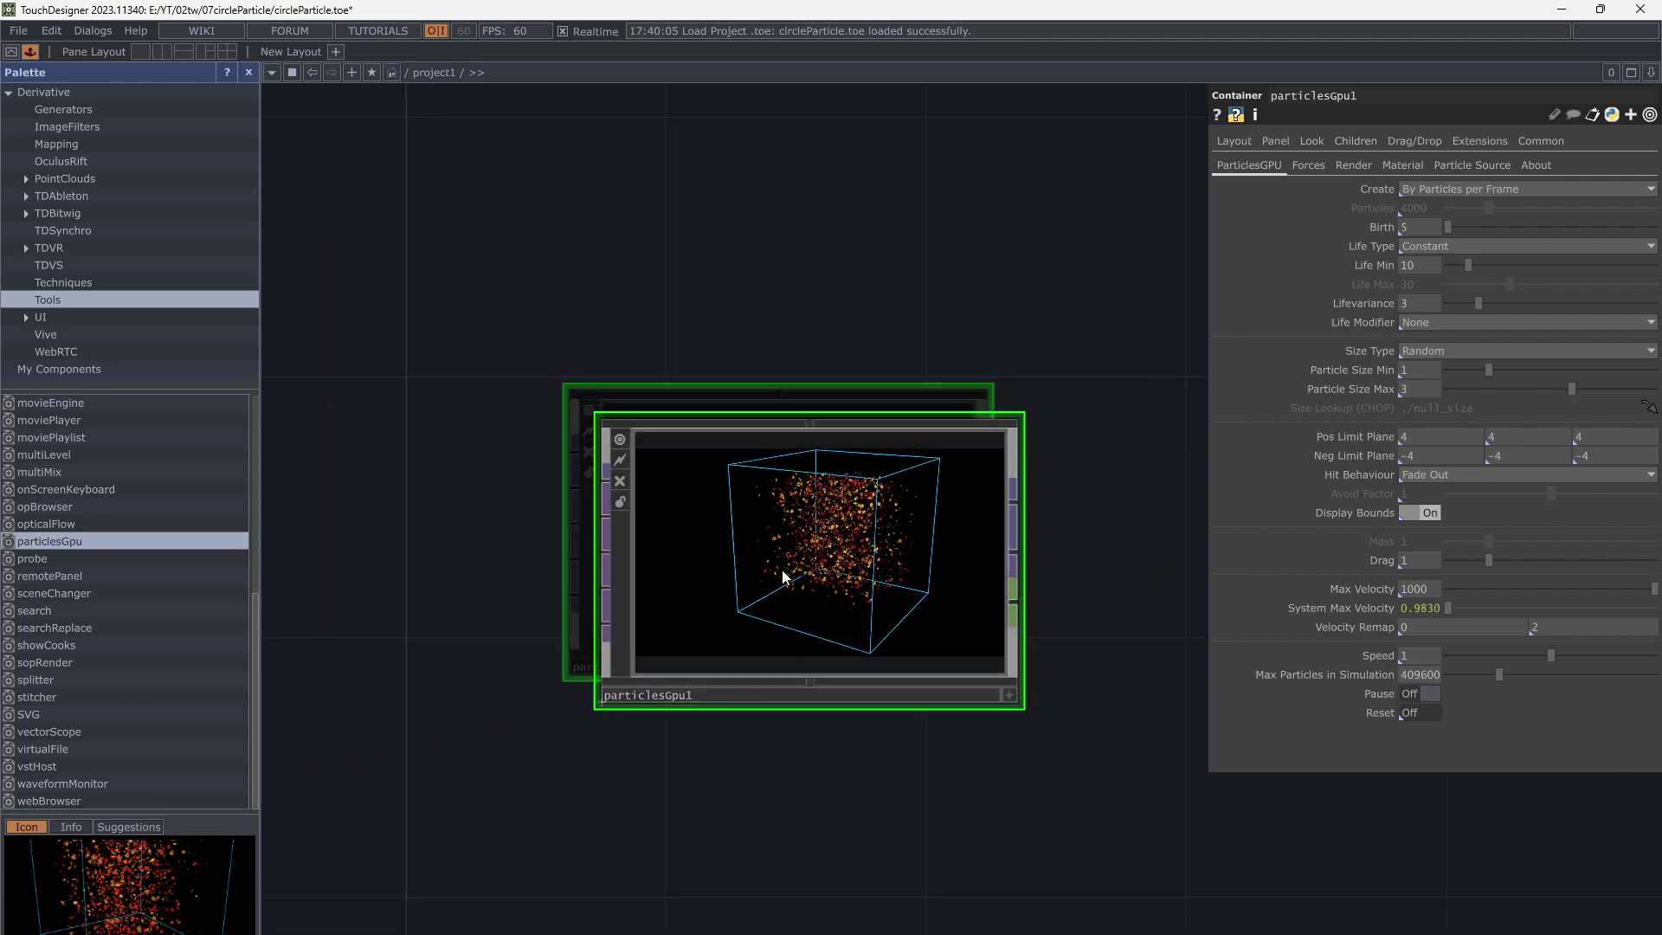
# Create a Sphere SOP in the empty space before particlesGpu1 and align it roughly level with that component
pyautogui.moveTo(806, 607); pyautogui.dragTo(1090, 632)
pyautogui.scroll(-3, 745, 601)
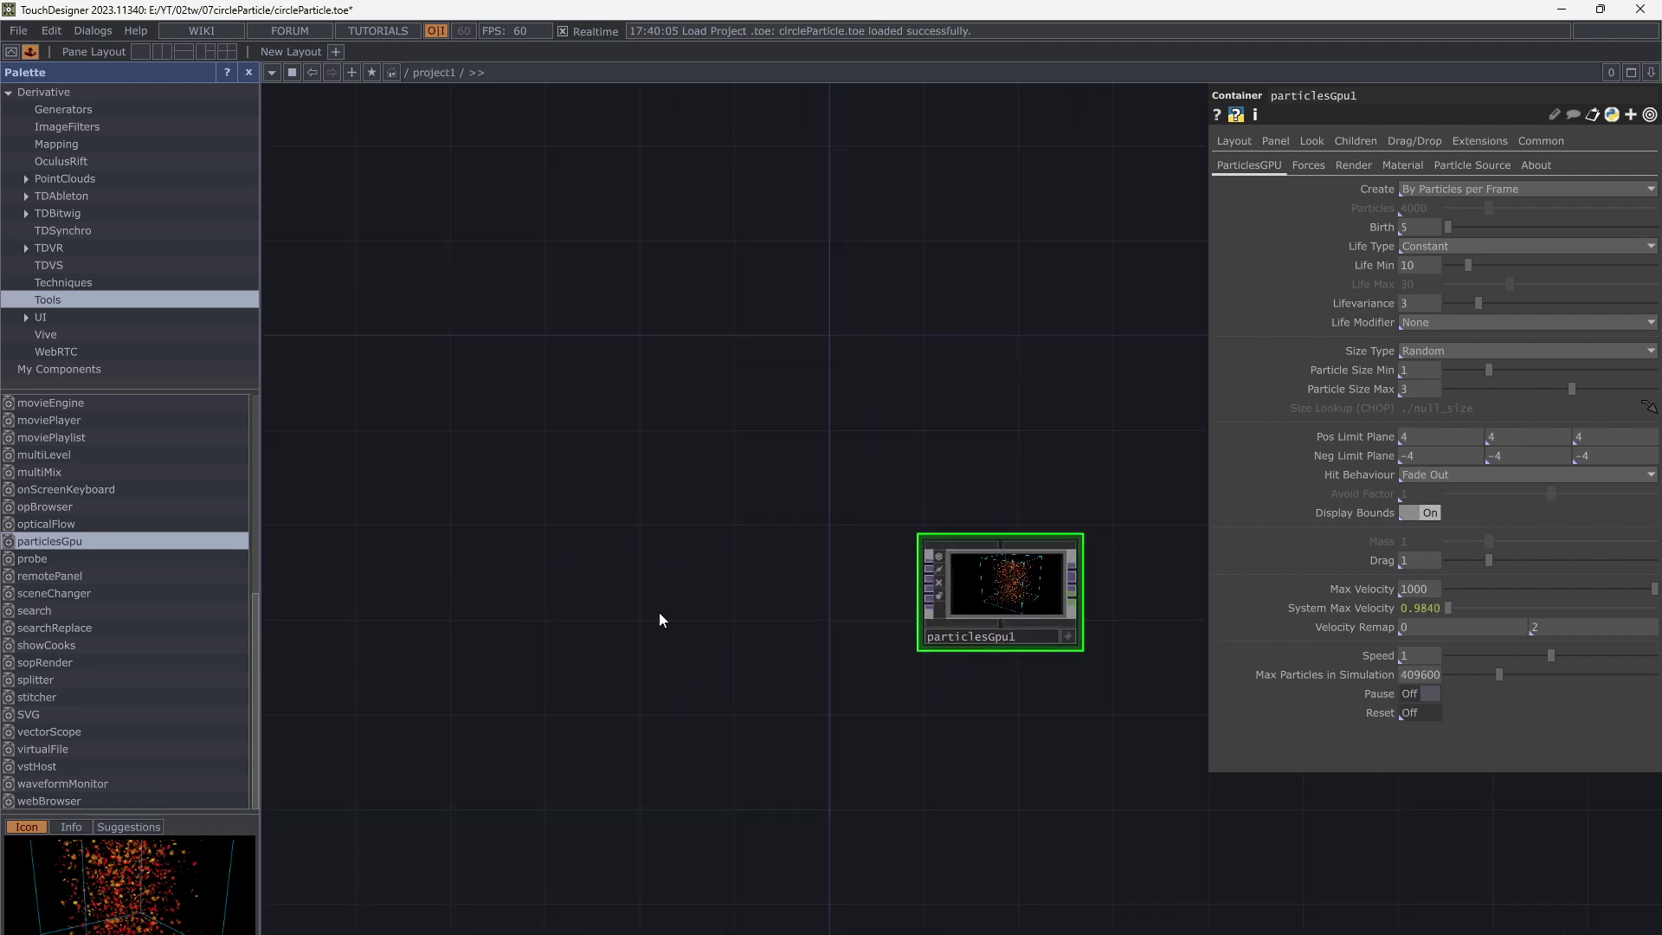
pyautogui.scroll(3, 925, 576)
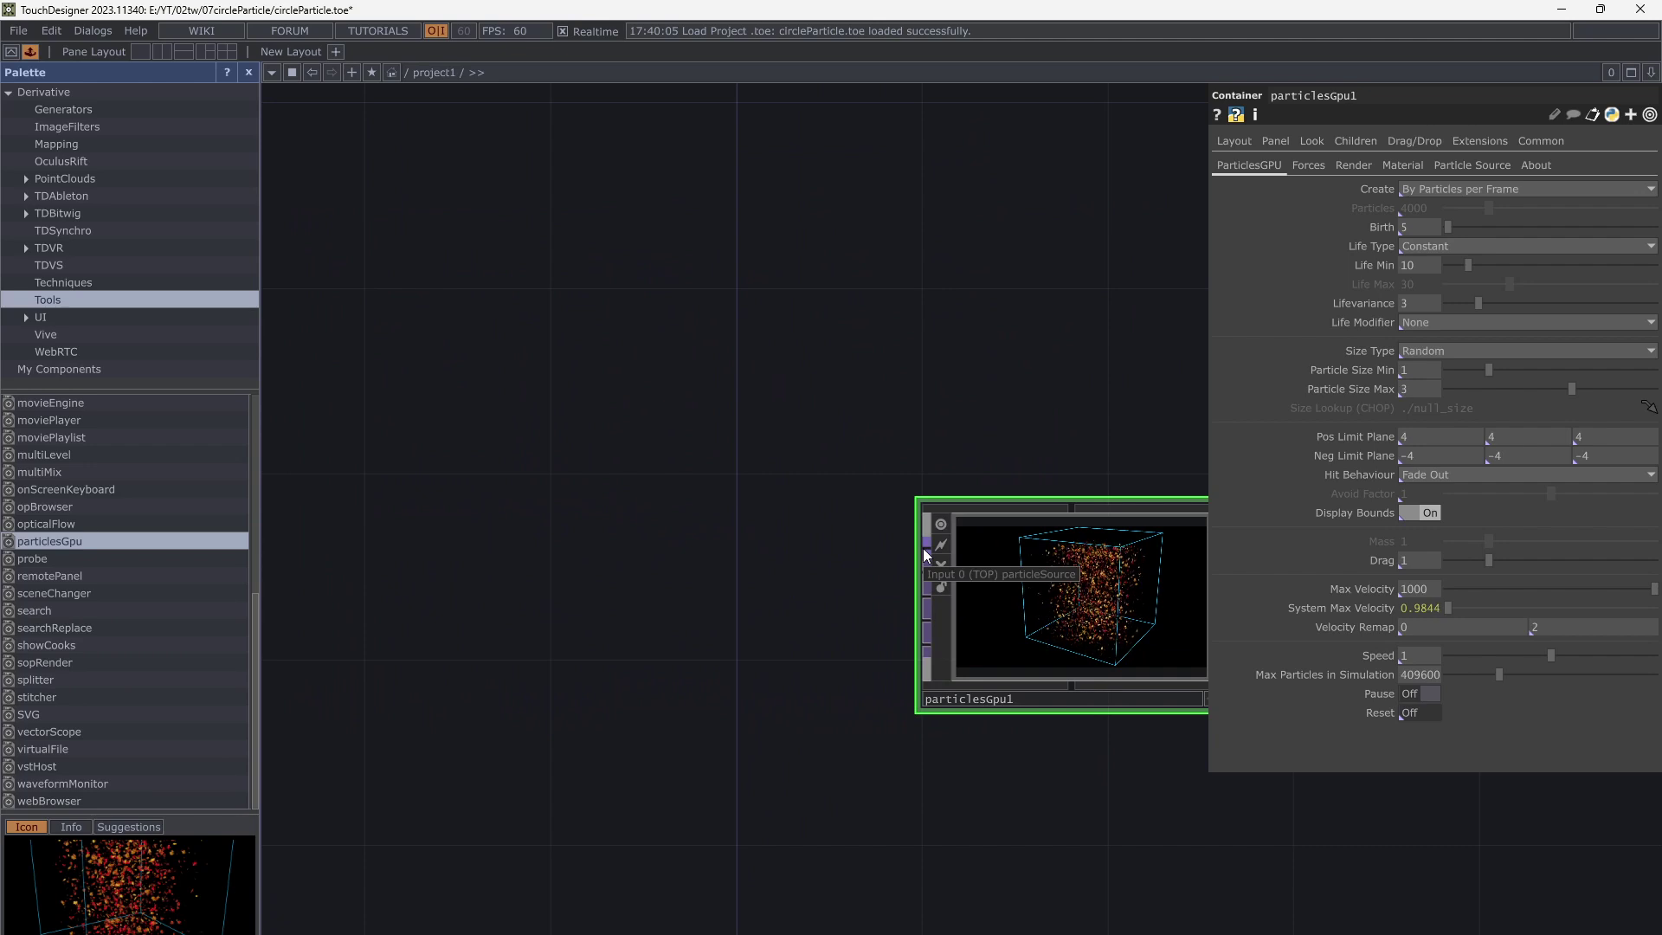
pyautogui.moveTo(597, 526); pyautogui.dragTo(893, 565)
pyautogui.press('Tab')
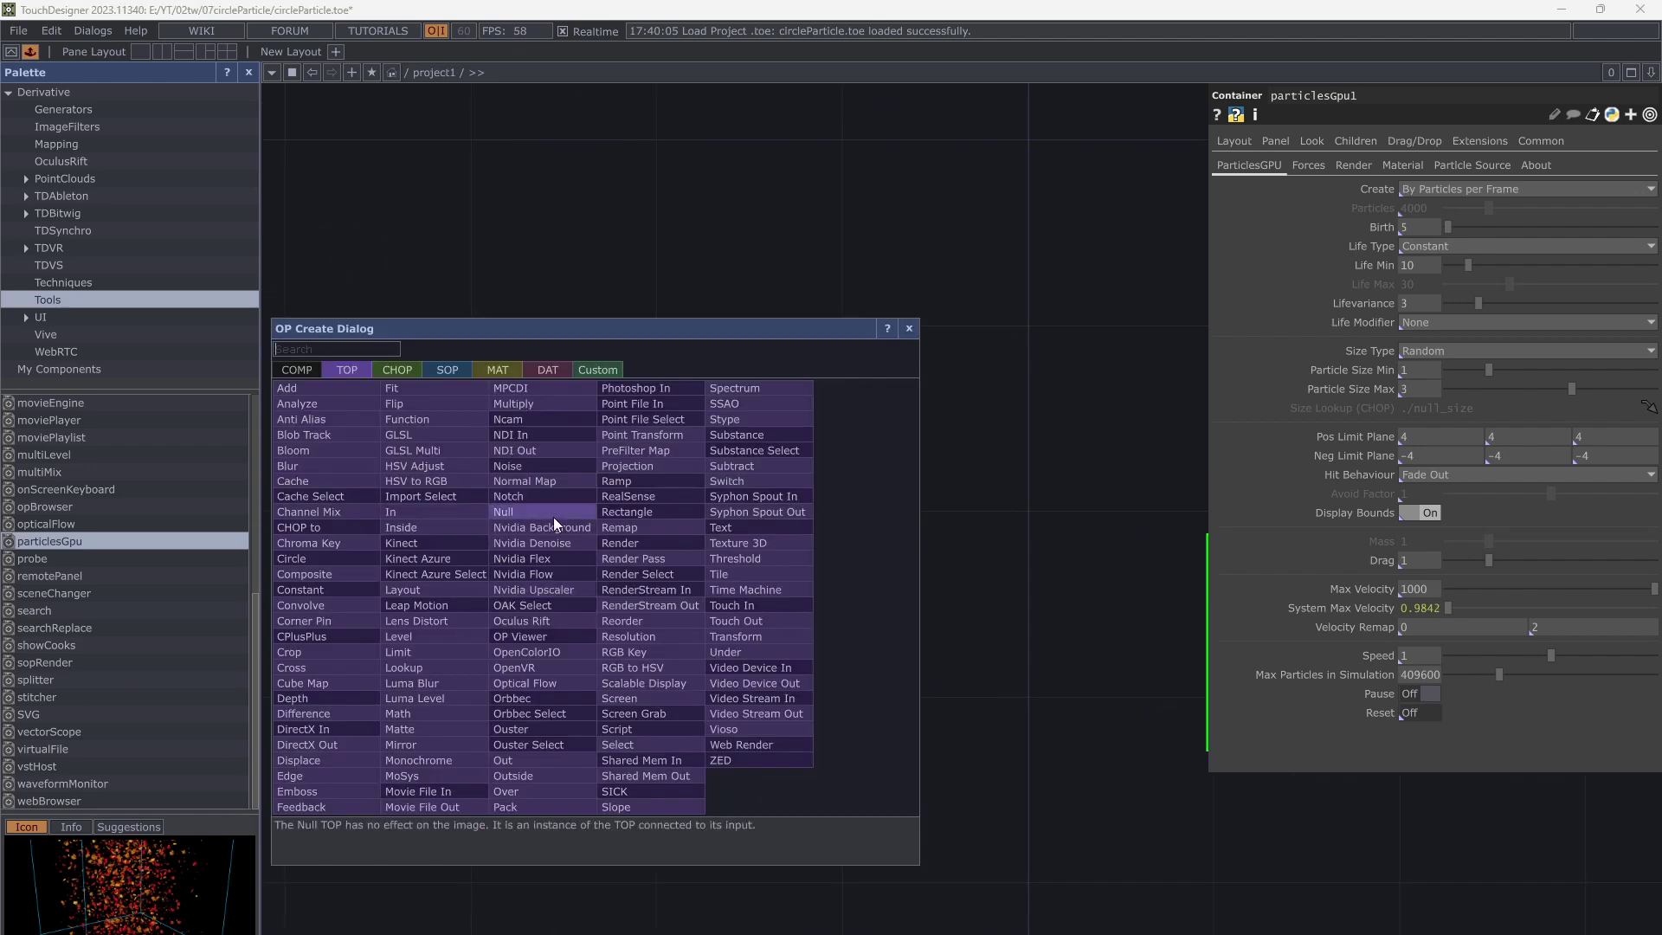
pyautogui.click(443, 371)
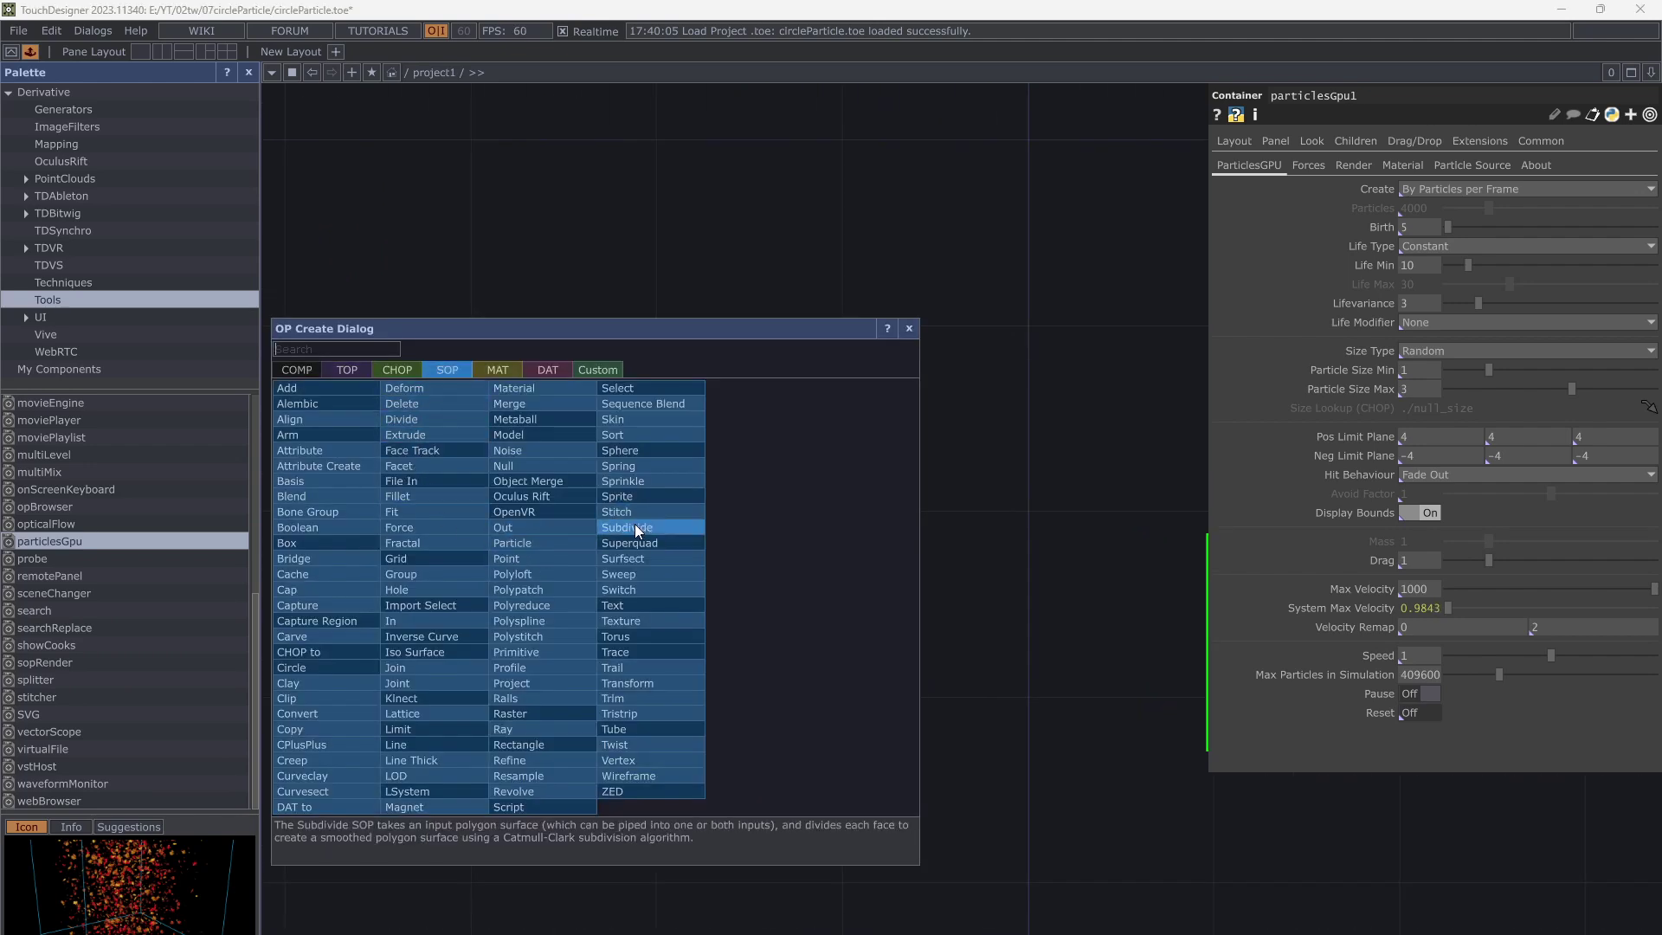
pyautogui.write('sp')
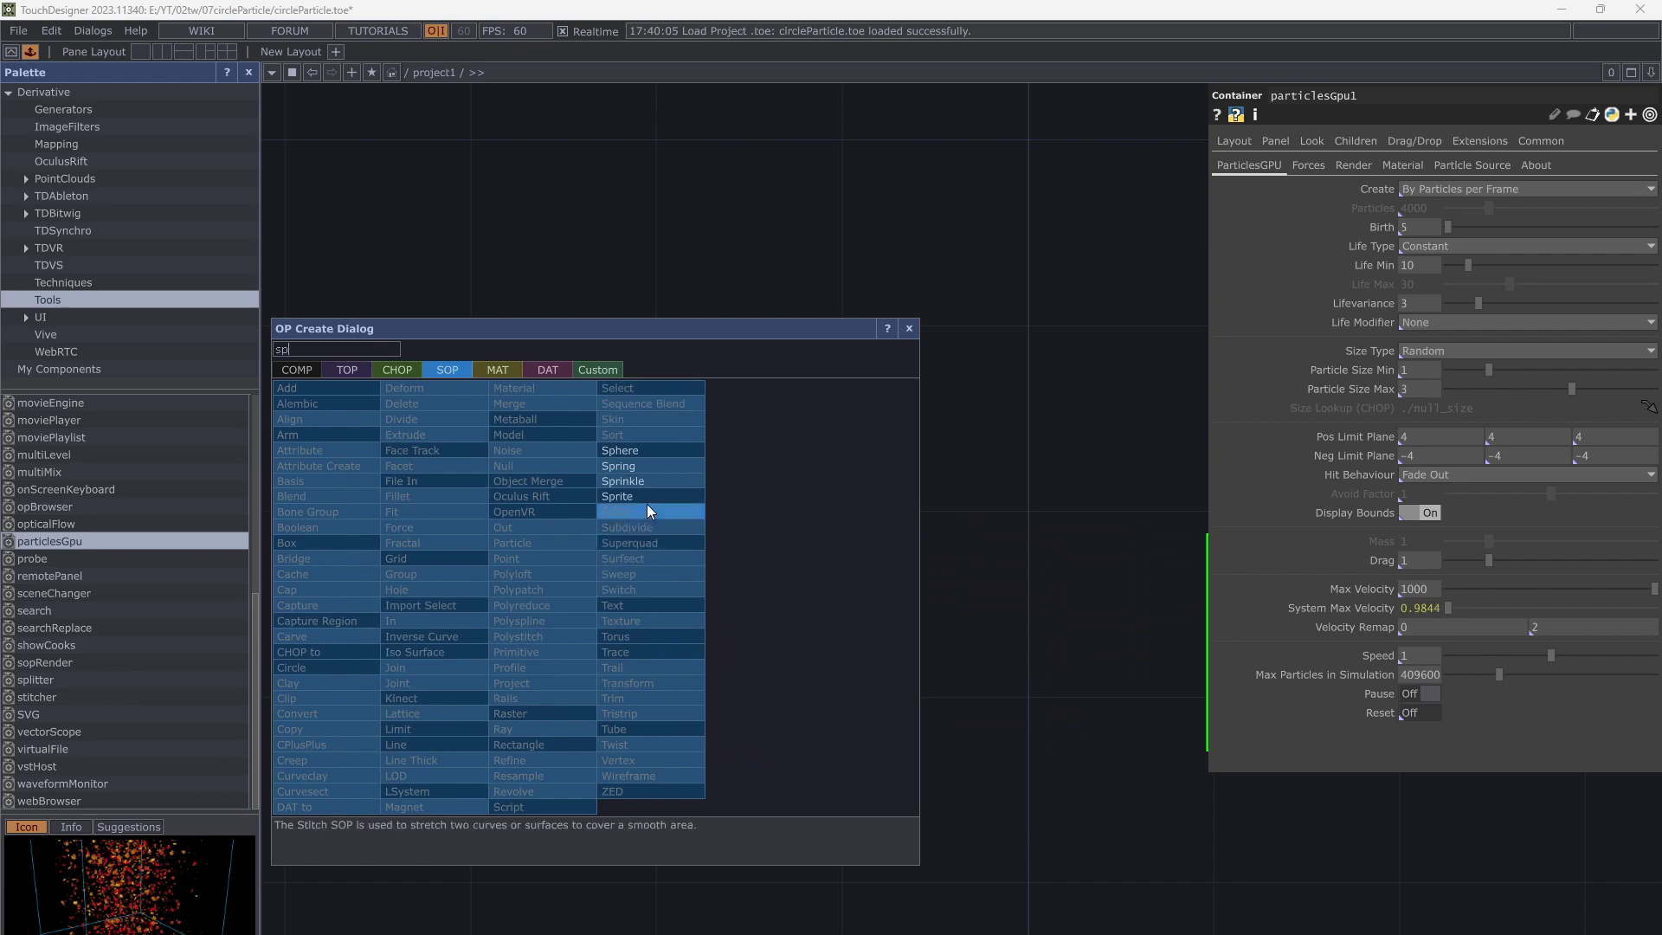
pyautogui.click(646, 451)
pyautogui.click(653, 532)
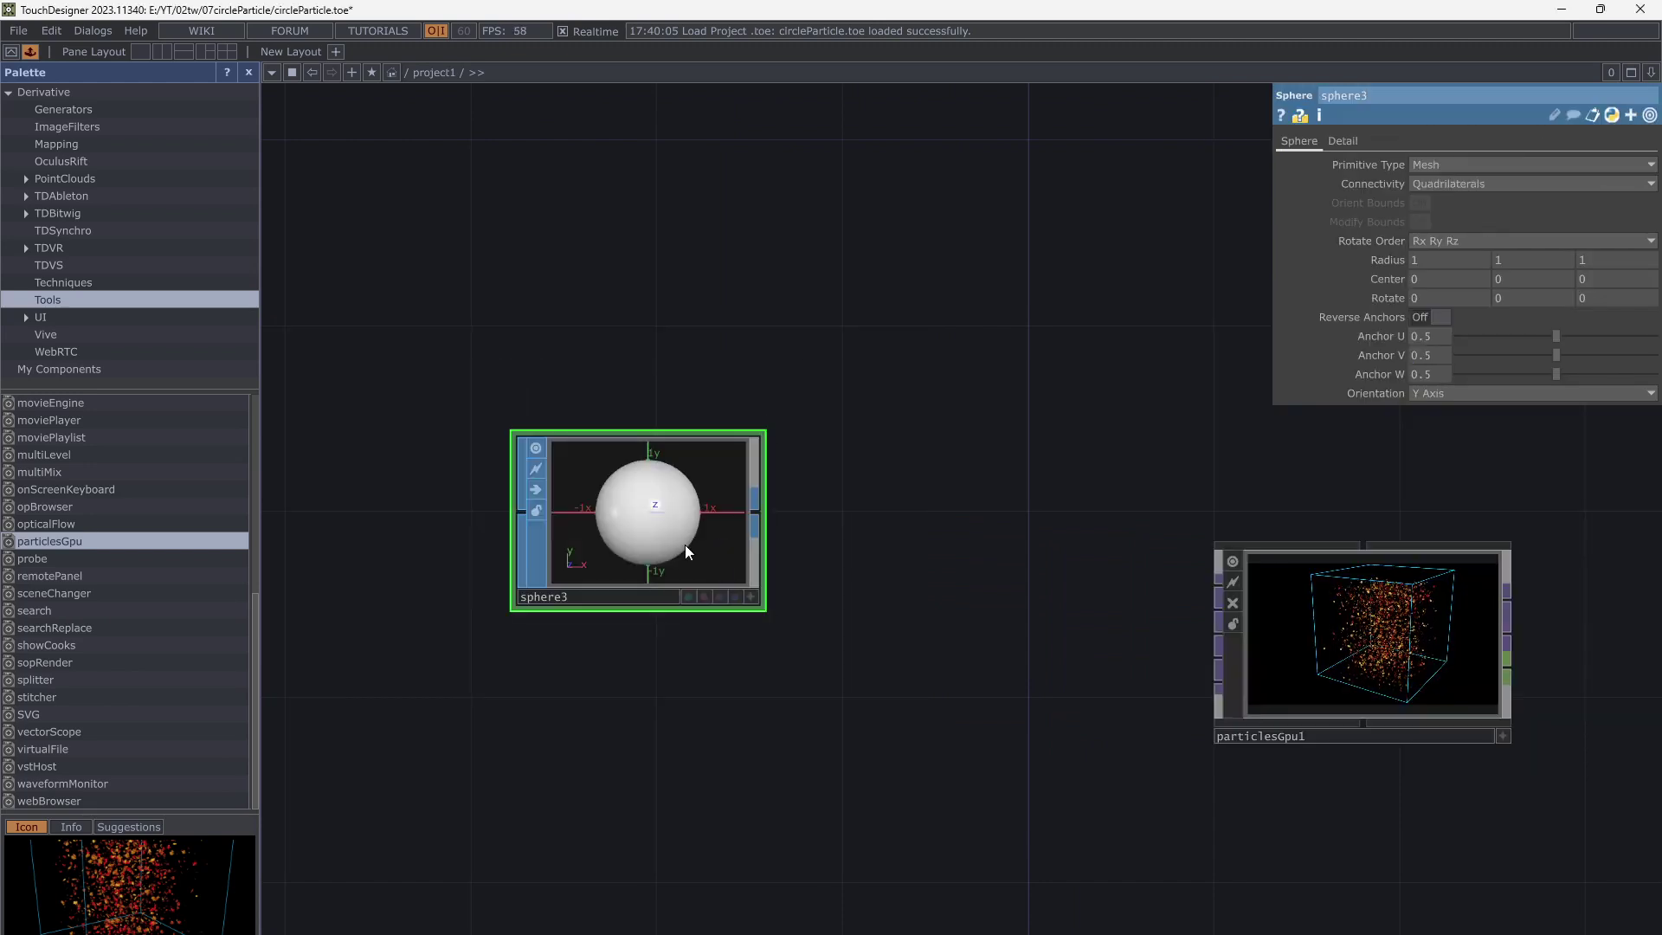
pyautogui.moveTo(685, 551); pyautogui.dragTo(732, 644)
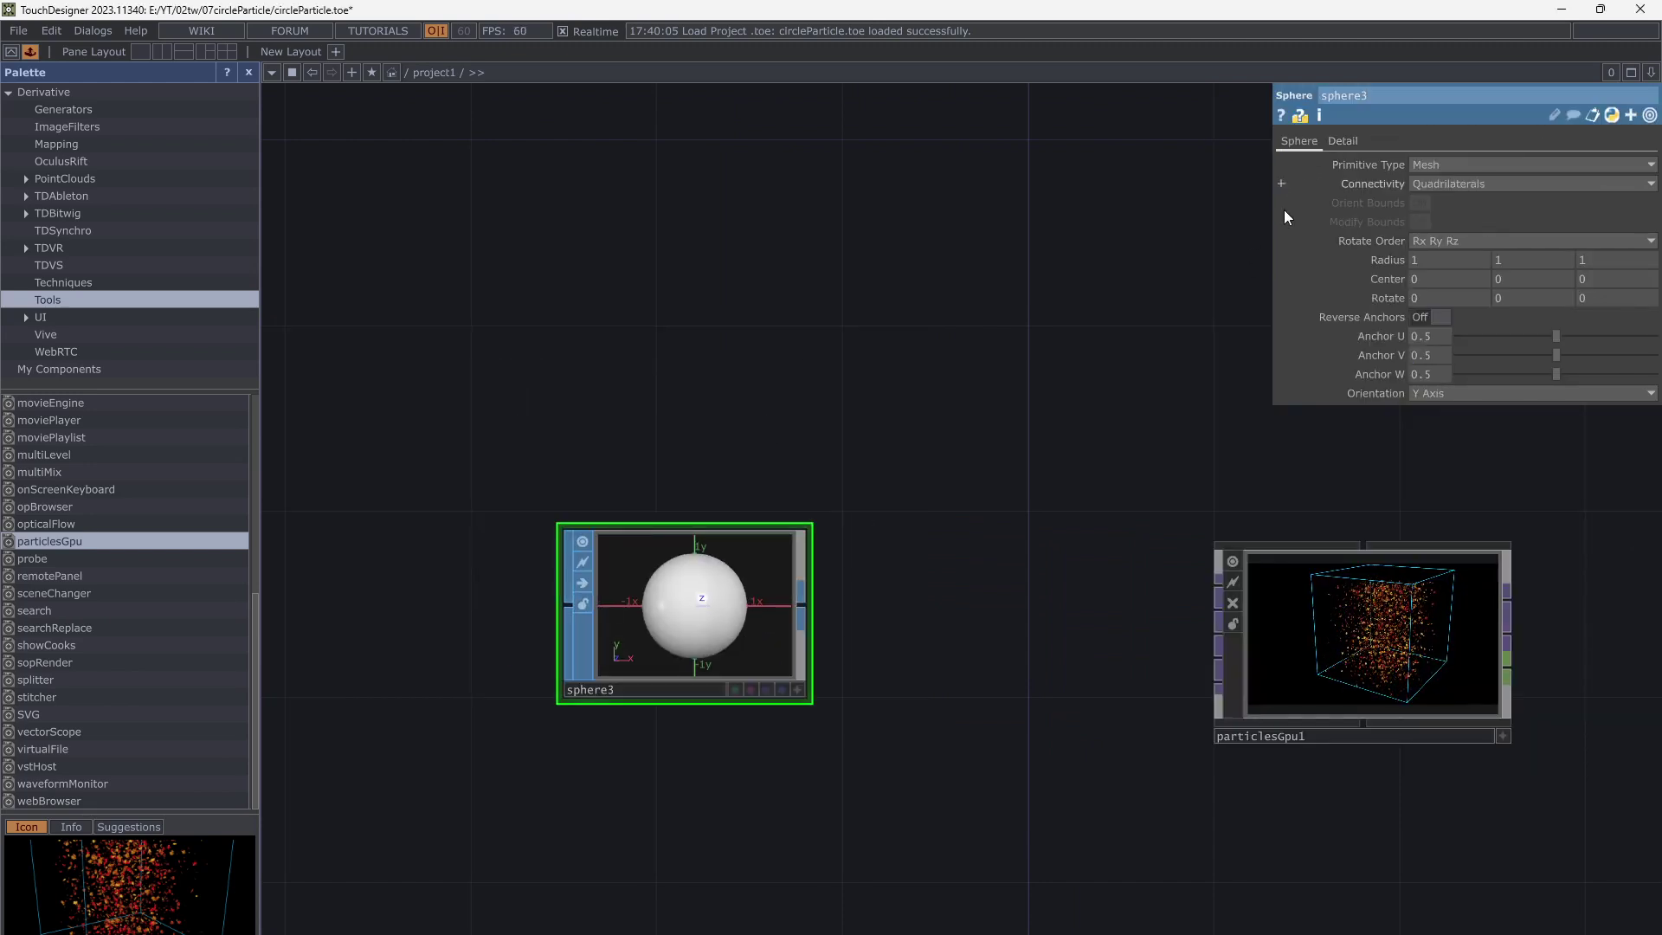
# Change the new sphere's primitive type to Polygon and bring up its detail settings
pyautogui.moveTo(1083, 457); pyautogui.dragTo(1073, 457)
pyautogui.click(1344, 141)
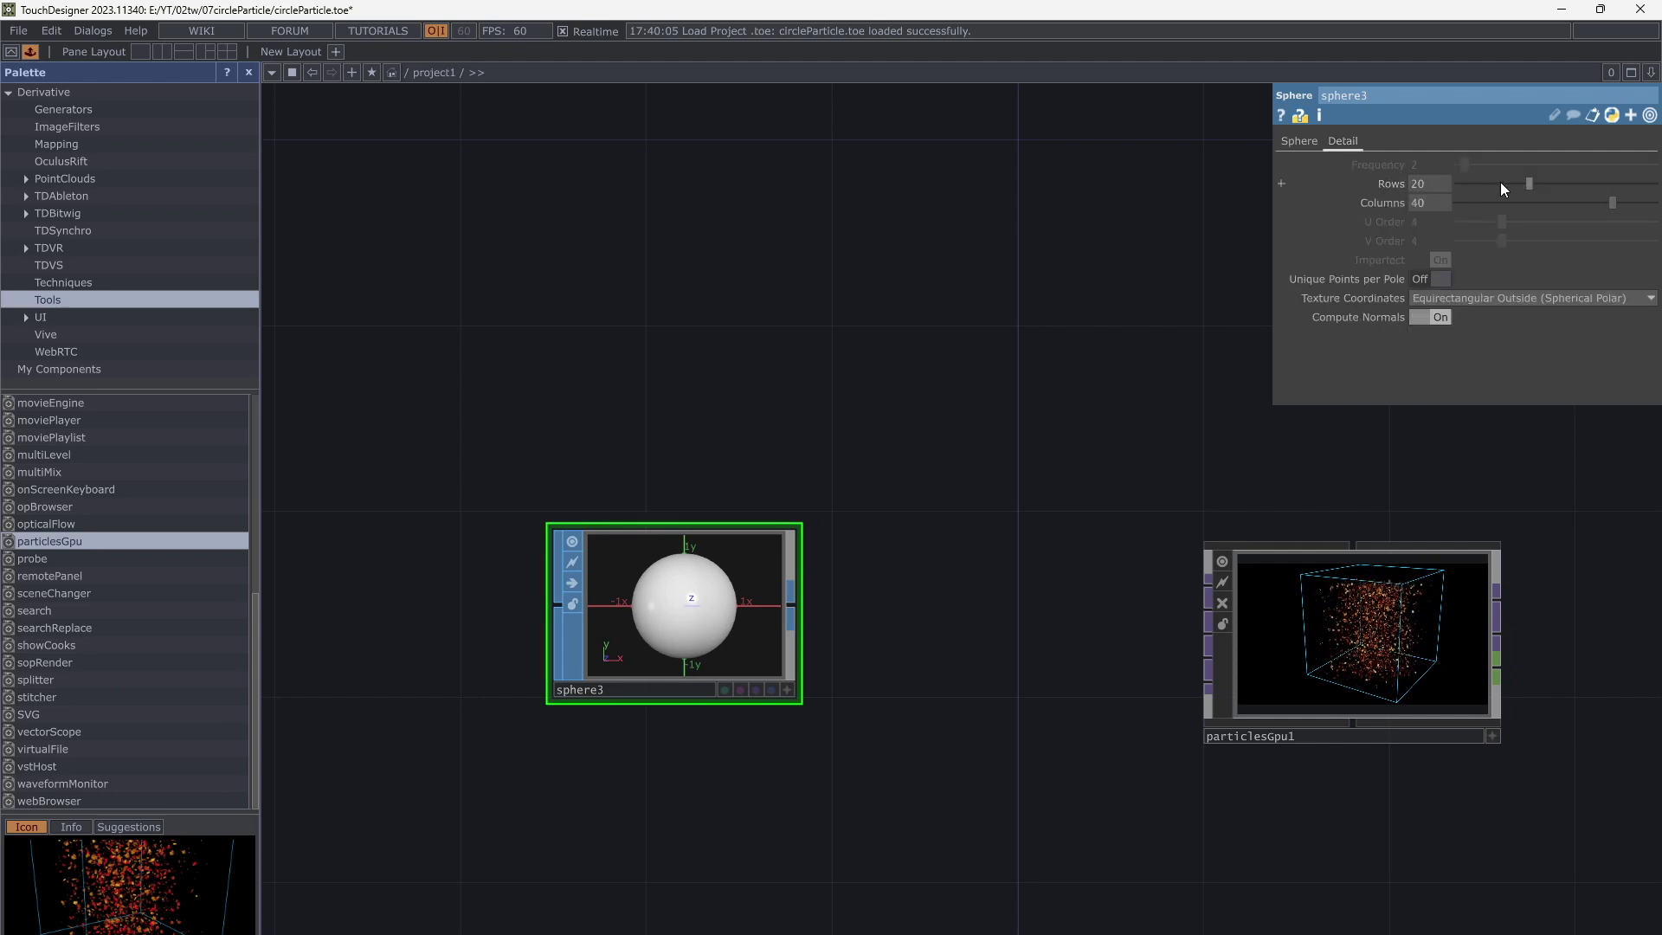
pyautogui.click(1311, 142)
pyautogui.click(1471, 164)
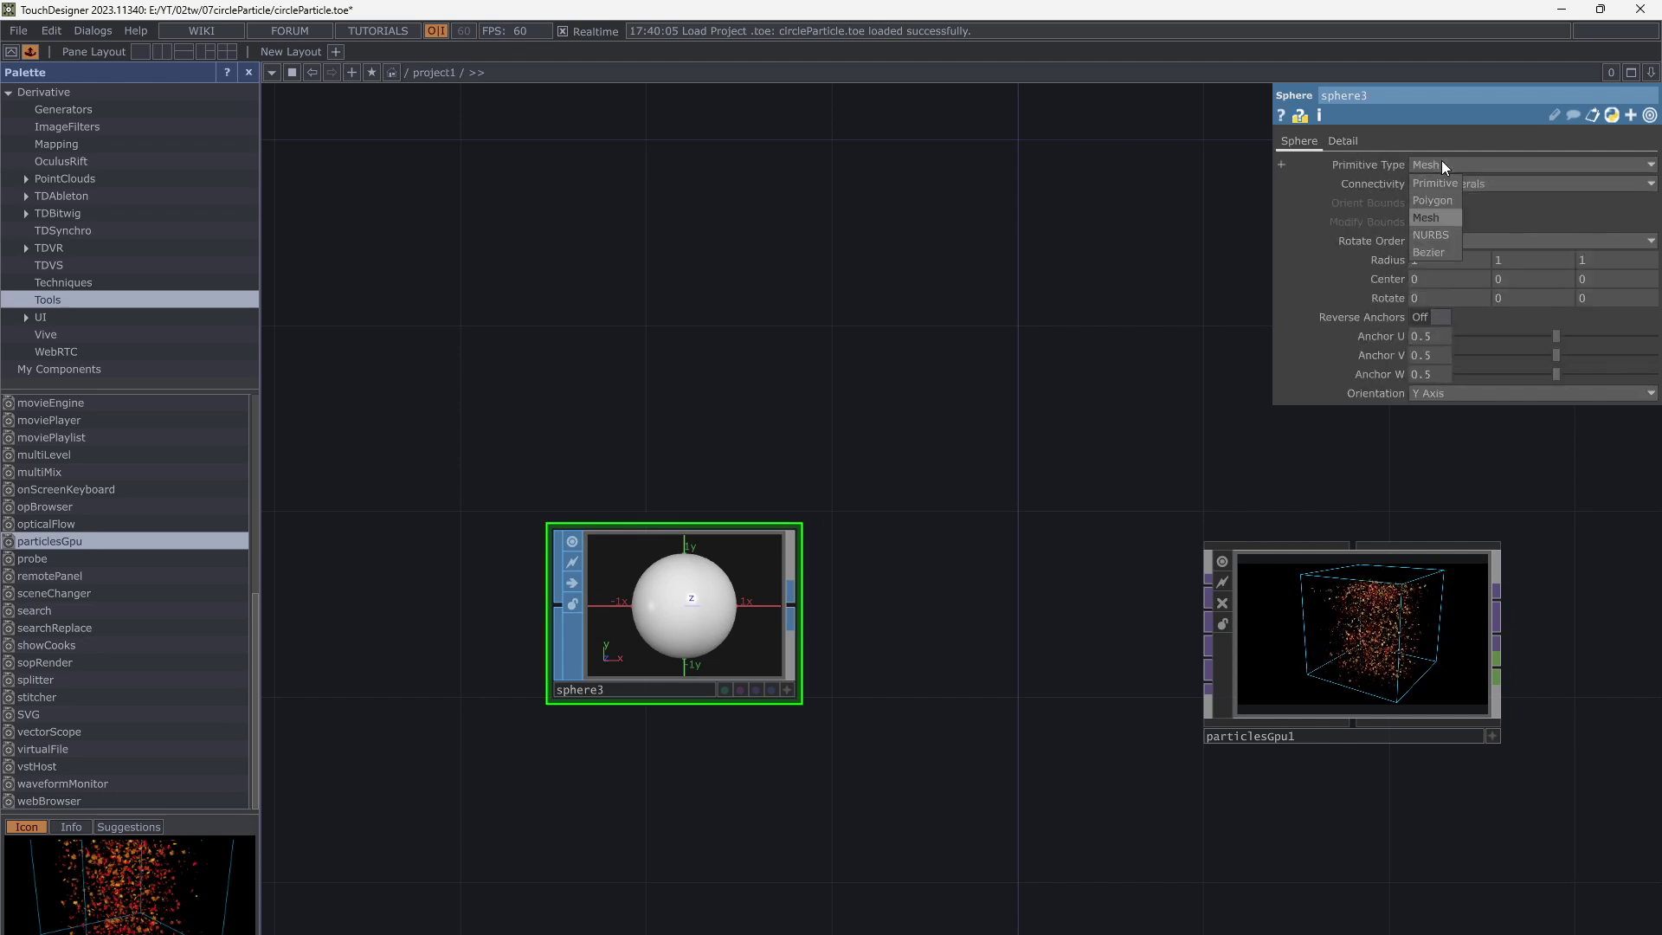
pyautogui.click(1436, 199)
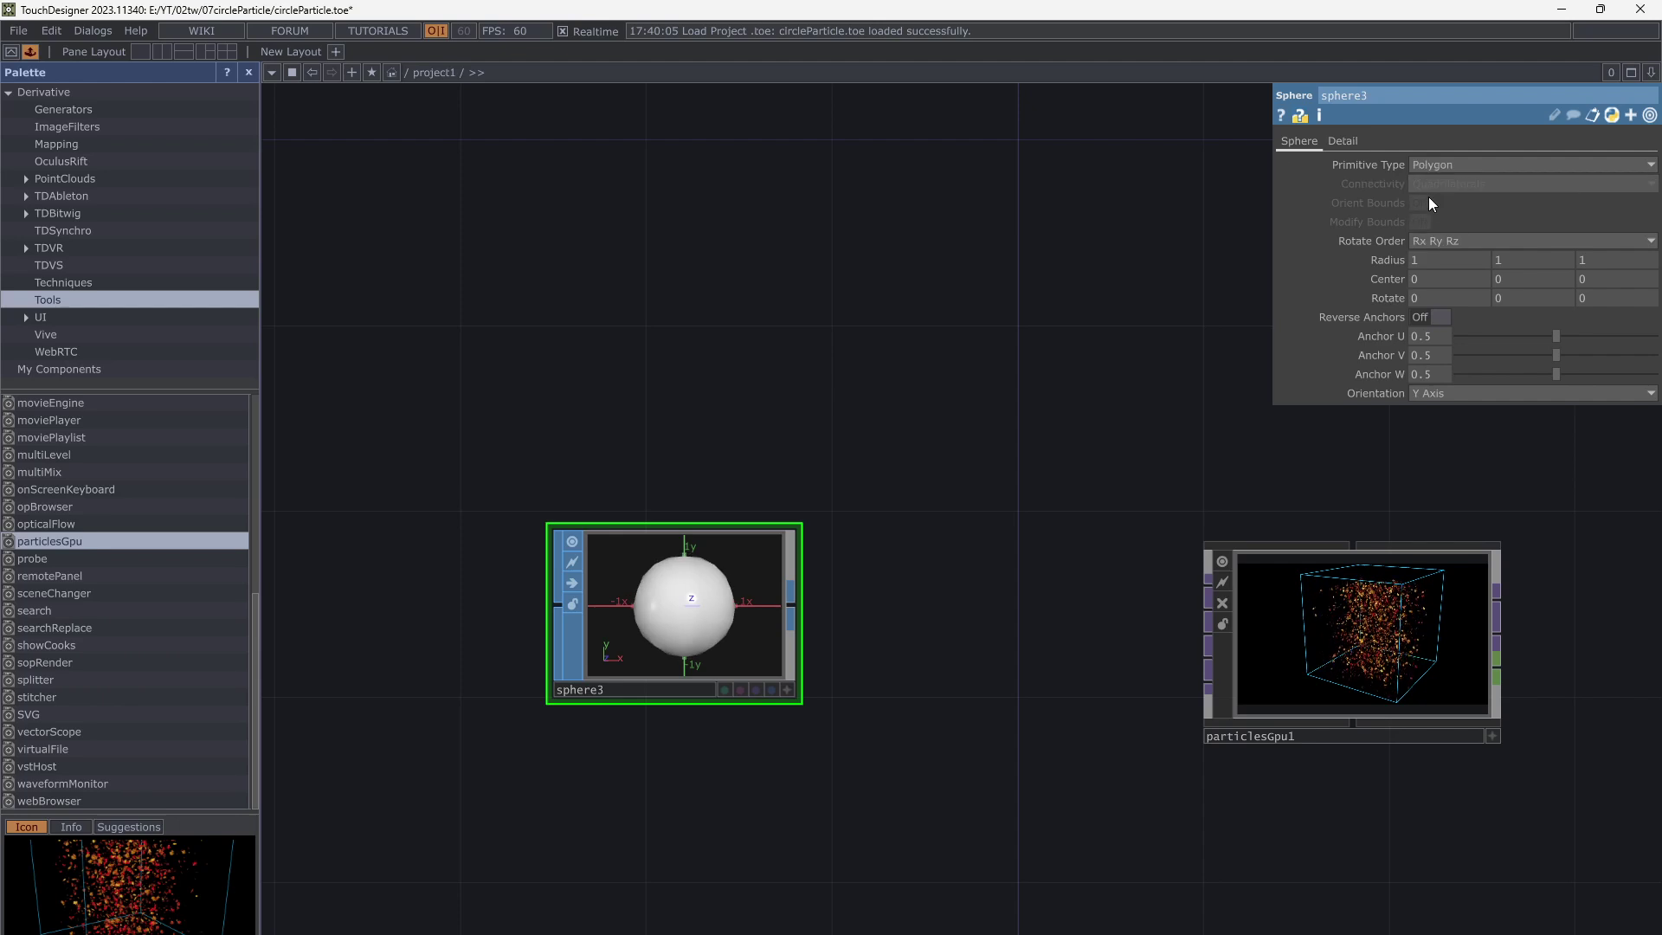
pyautogui.click(1344, 141)
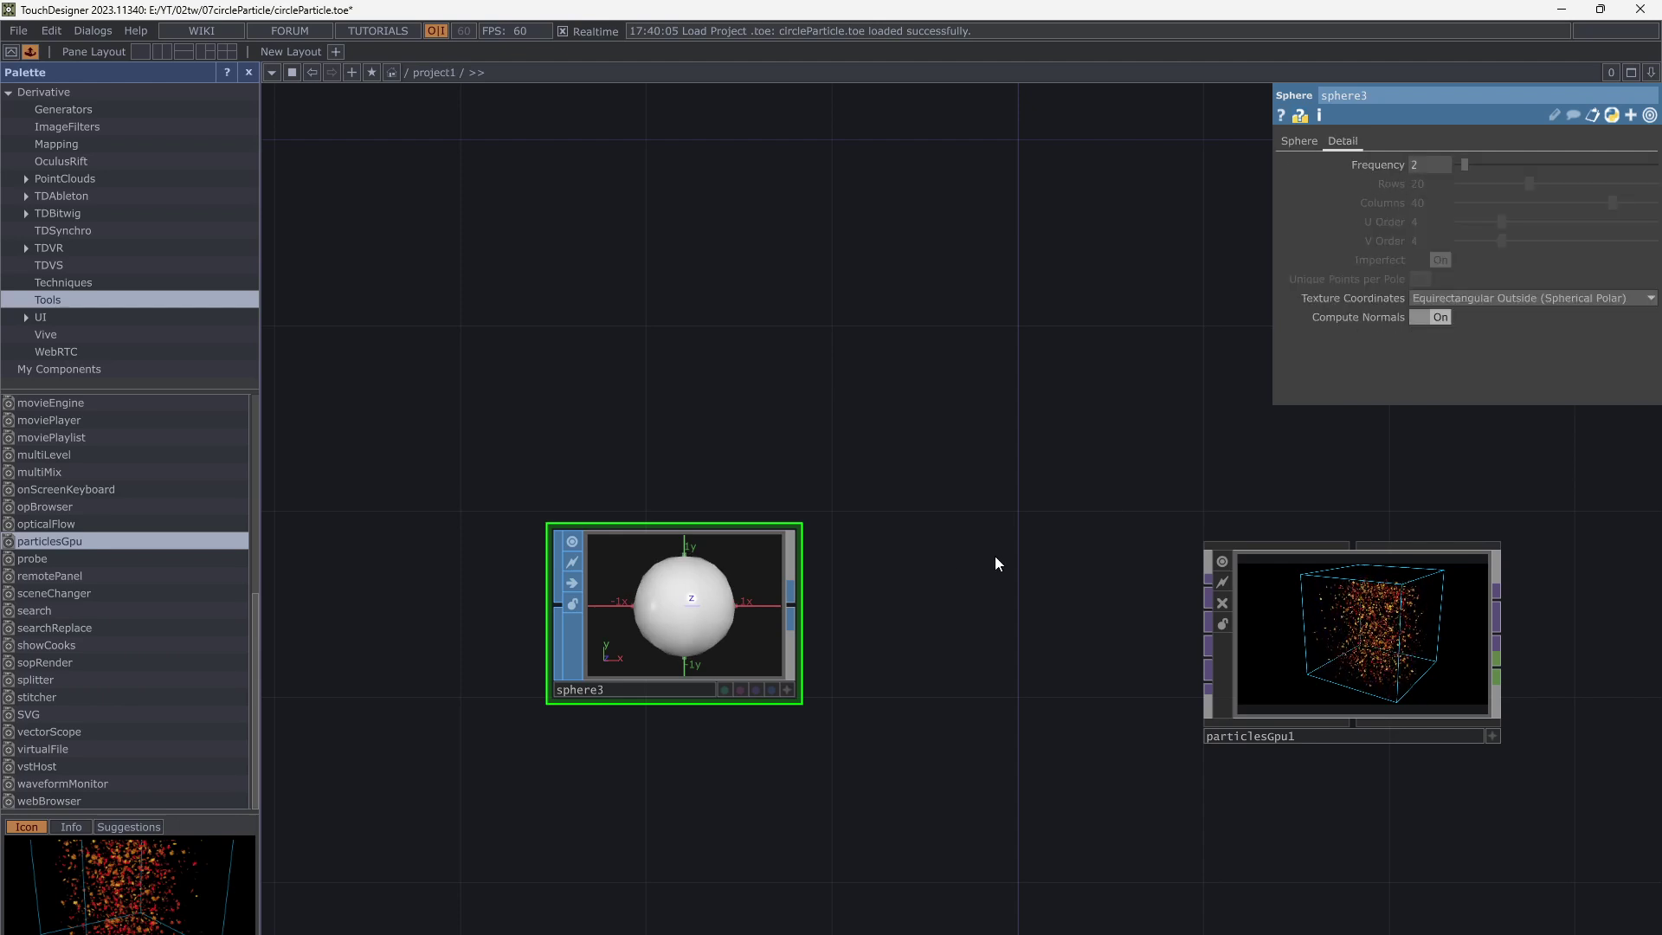
# Move the sphere farther from particlesGpu1 and append a SOP to CHOP operator that reads it
pyautogui.moveTo(909, 601); pyautogui.dragTo(966, 571)
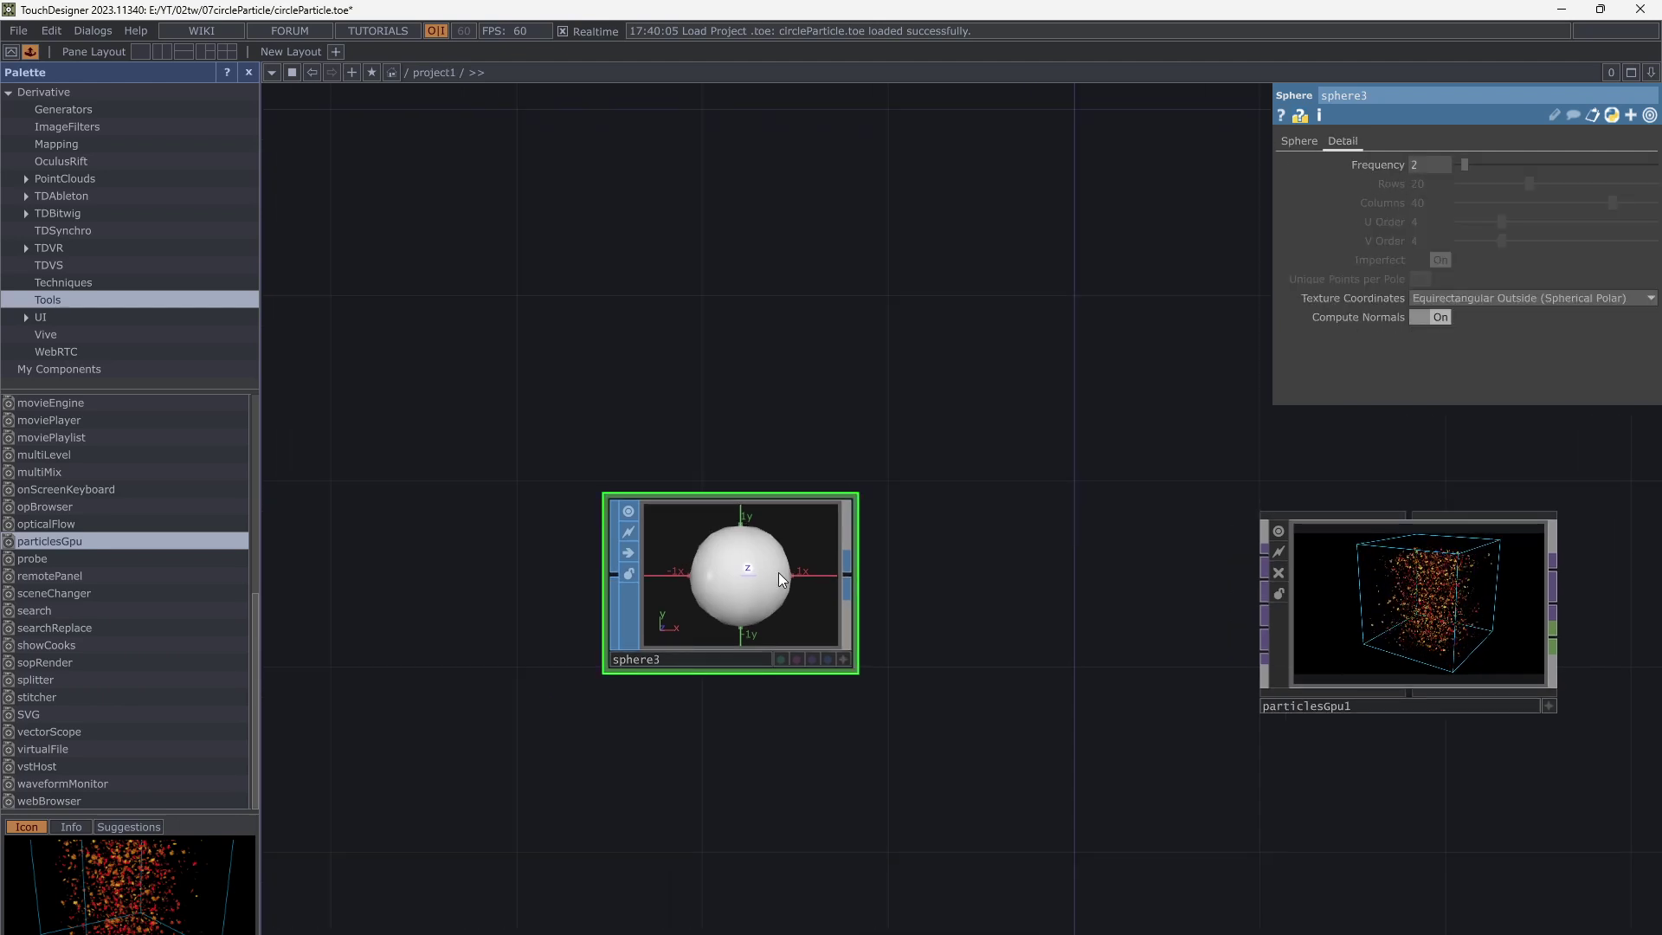
pyautogui.moveTo(777, 573); pyautogui.dragTo(591, 619)
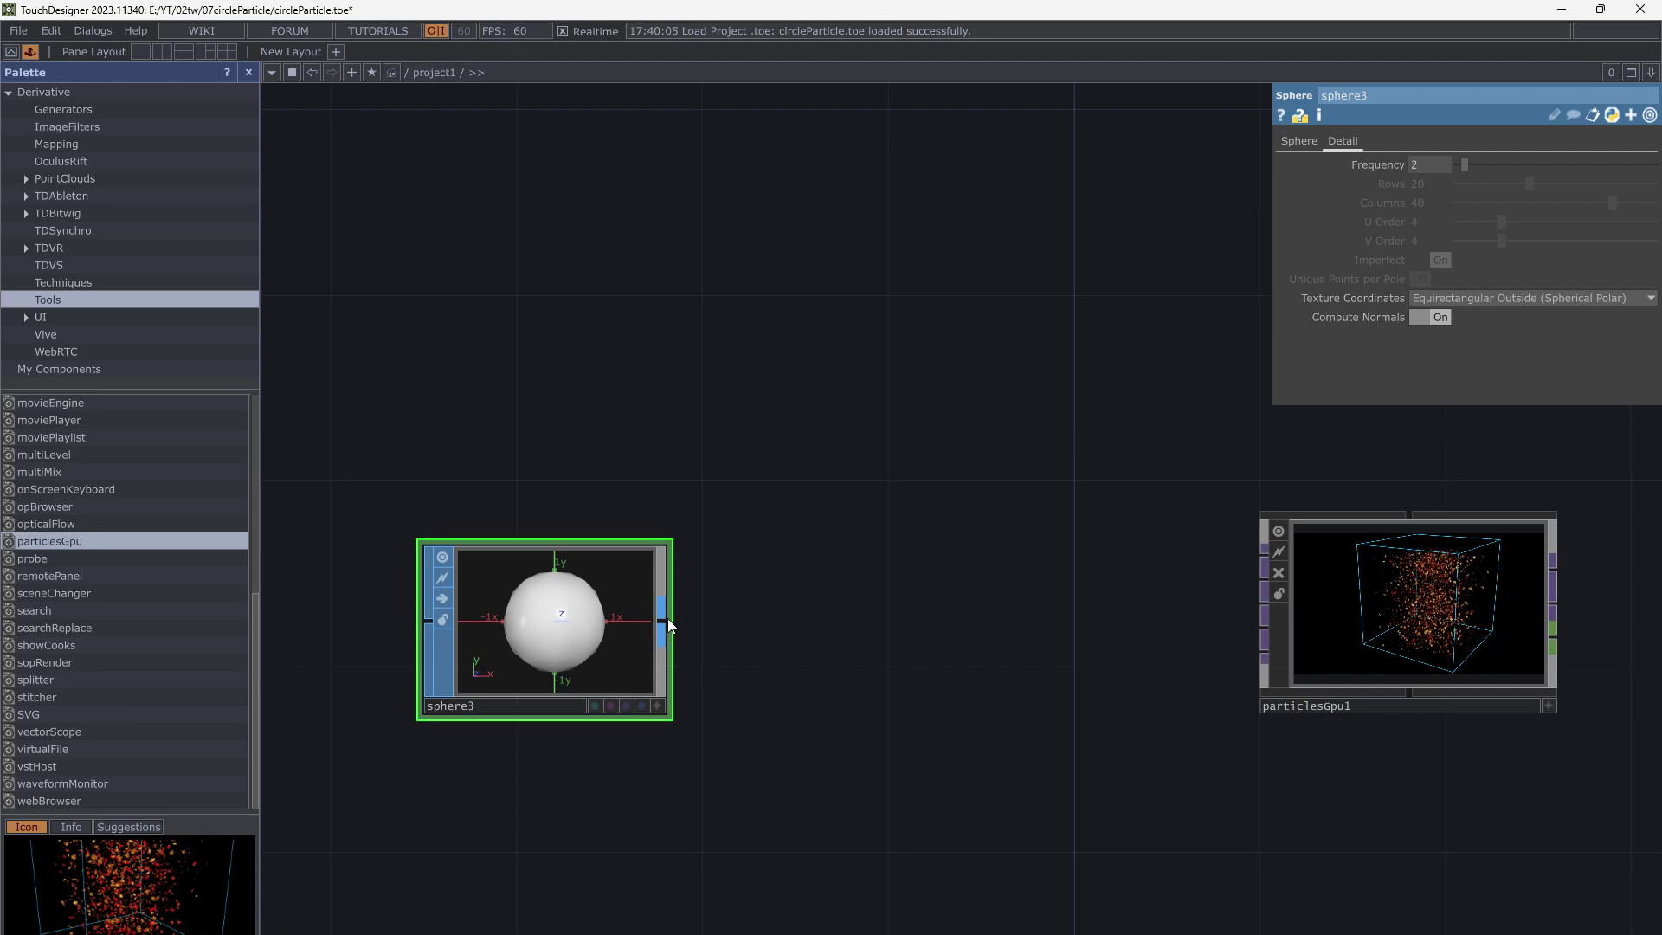
pyautogui.rightClick(668, 619)
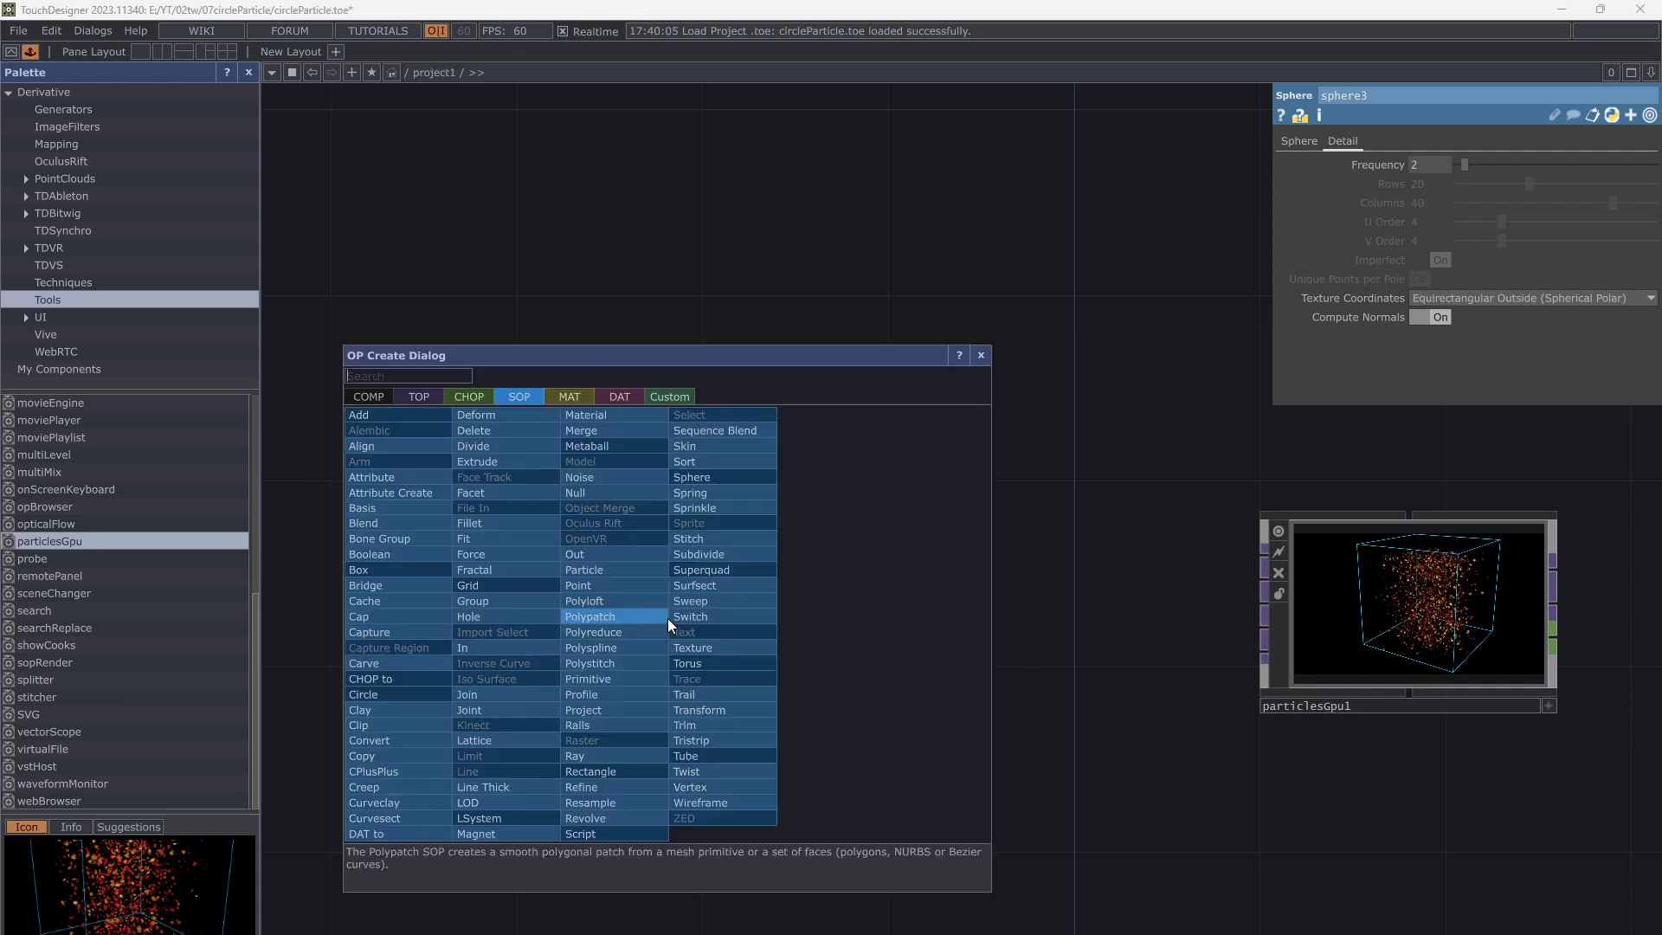
pyautogui.click(484, 391)
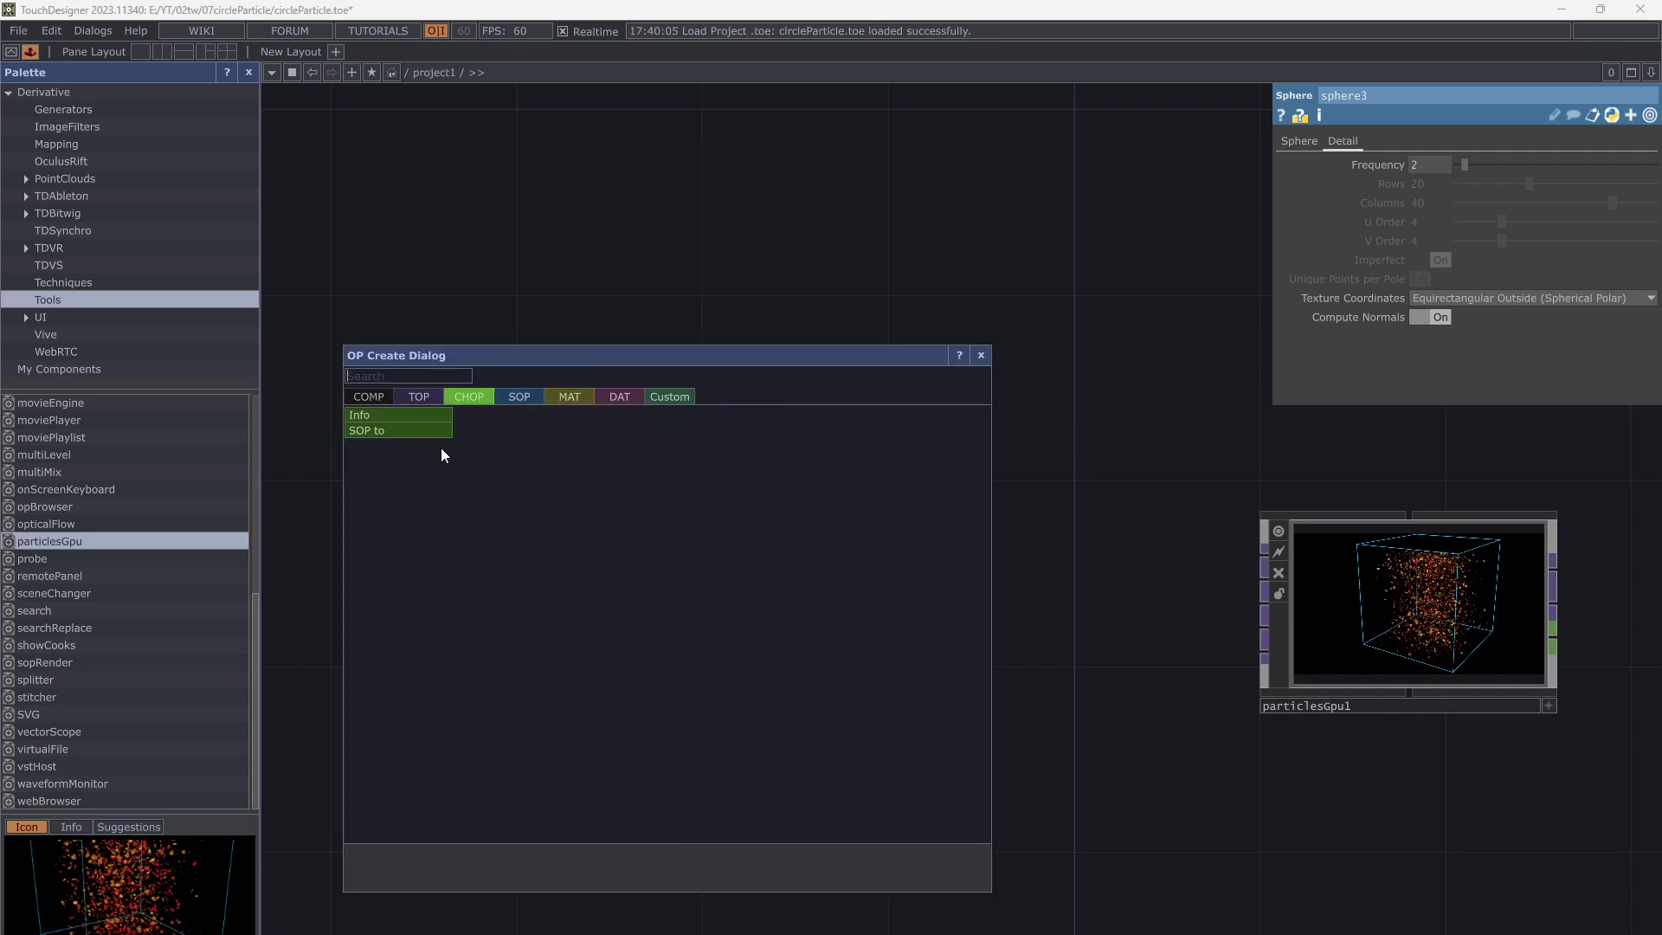
pyautogui.click(398, 430)
pyautogui.click(823, 636)
pyautogui.scroll(4, 766, 693)
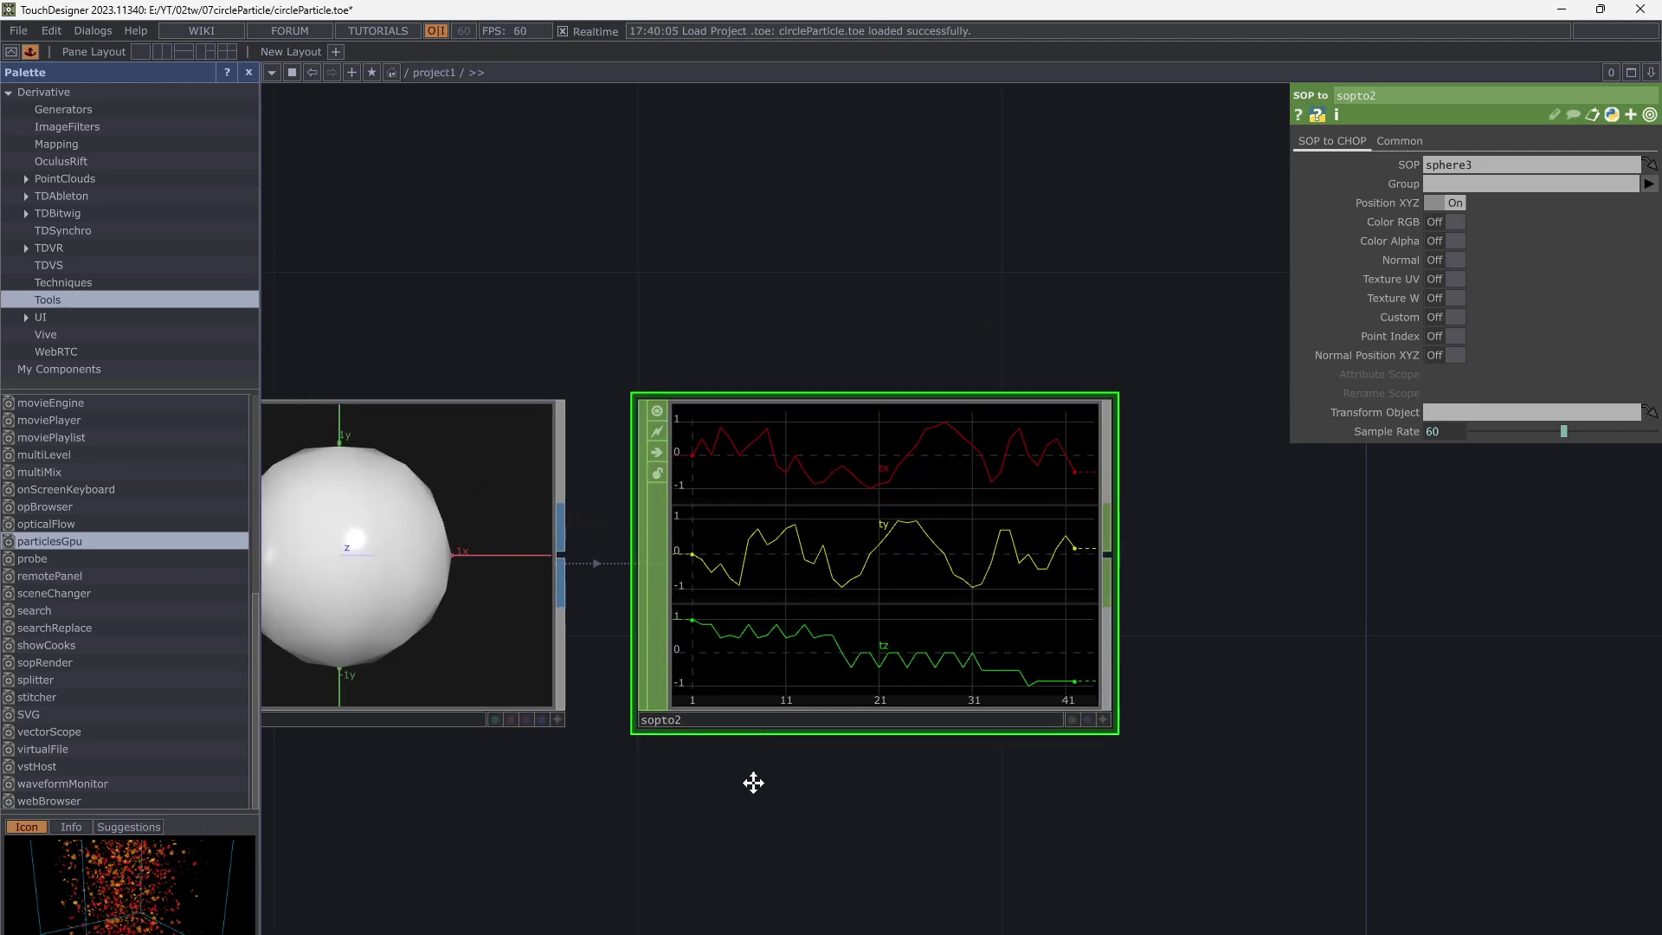
# Append a CHOP to TOP operator to the SOP to CHOP, placing it before particlesGpu1
pyautogui.moveTo(753, 782); pyautogui.dragTo(988, 812)
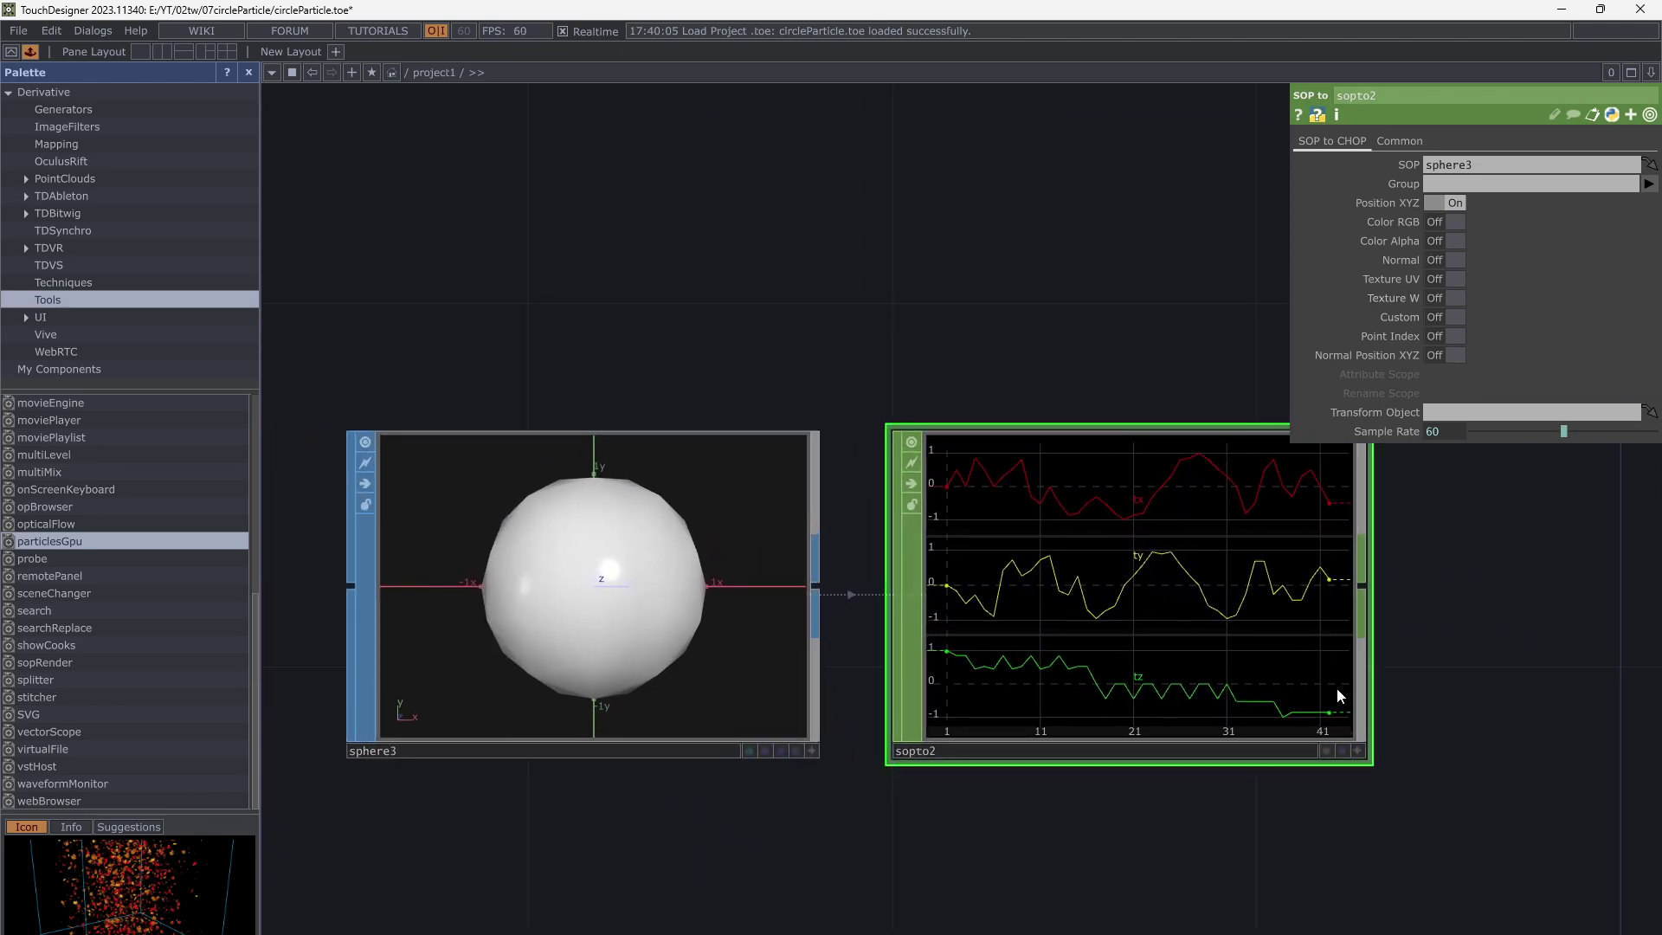
pyautogui.moveTo(1420, 673); pyautogui.dragTo(834, 668)
pyautogui.scroll(-3, 974, 640)
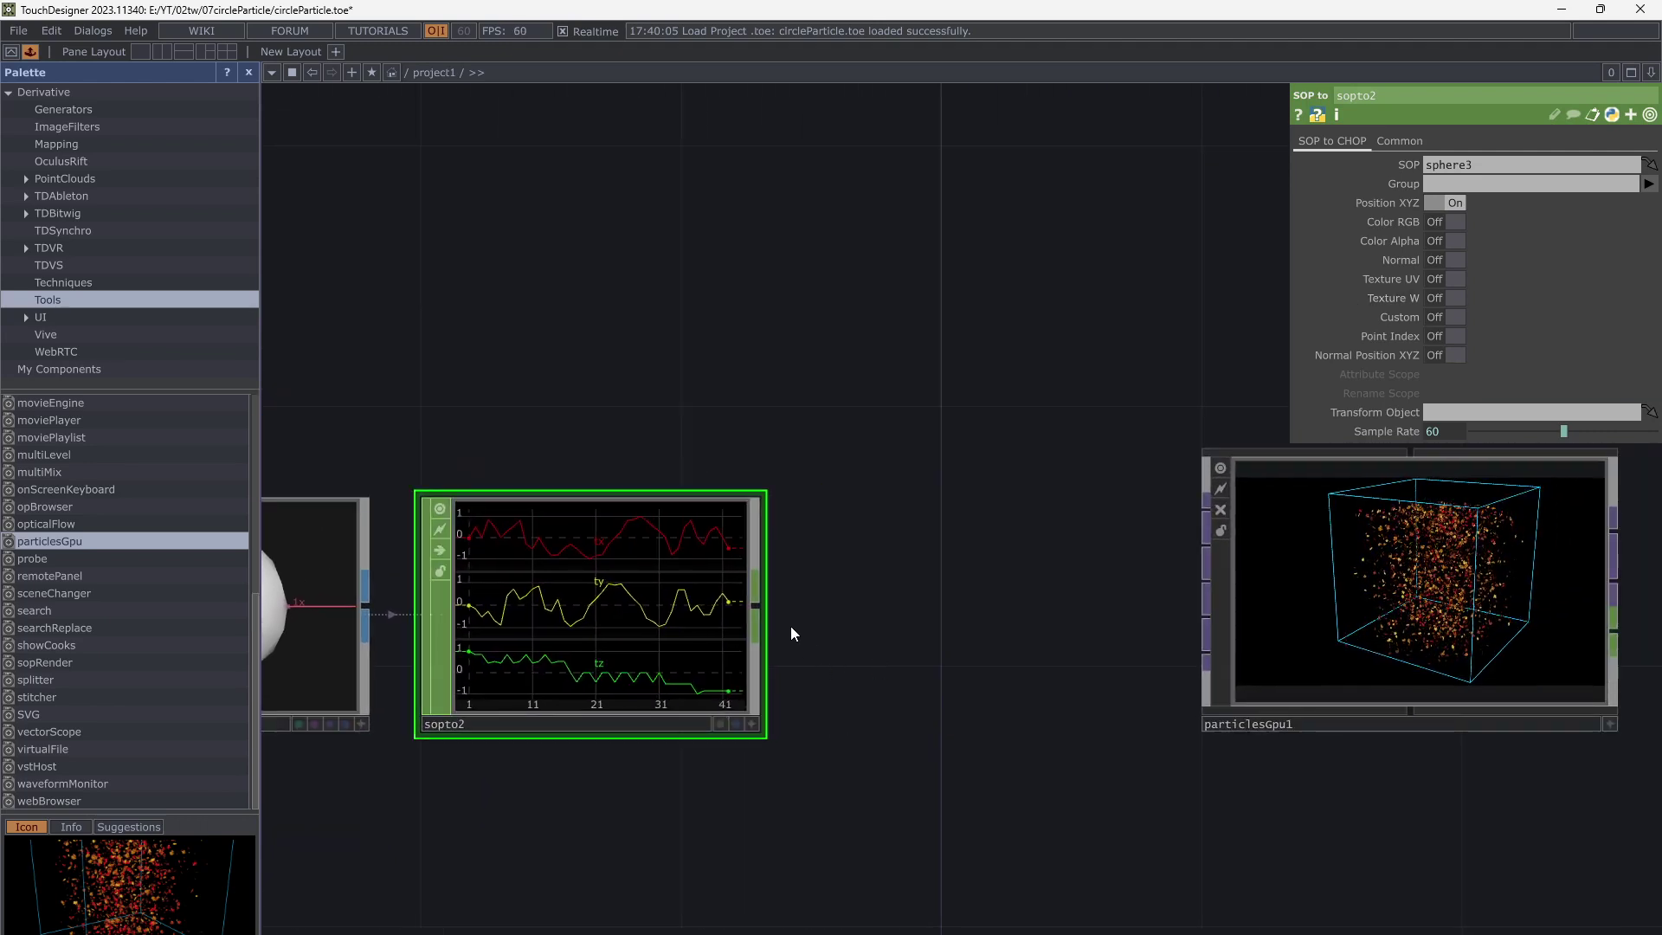
pyautogui.click(769, 595)
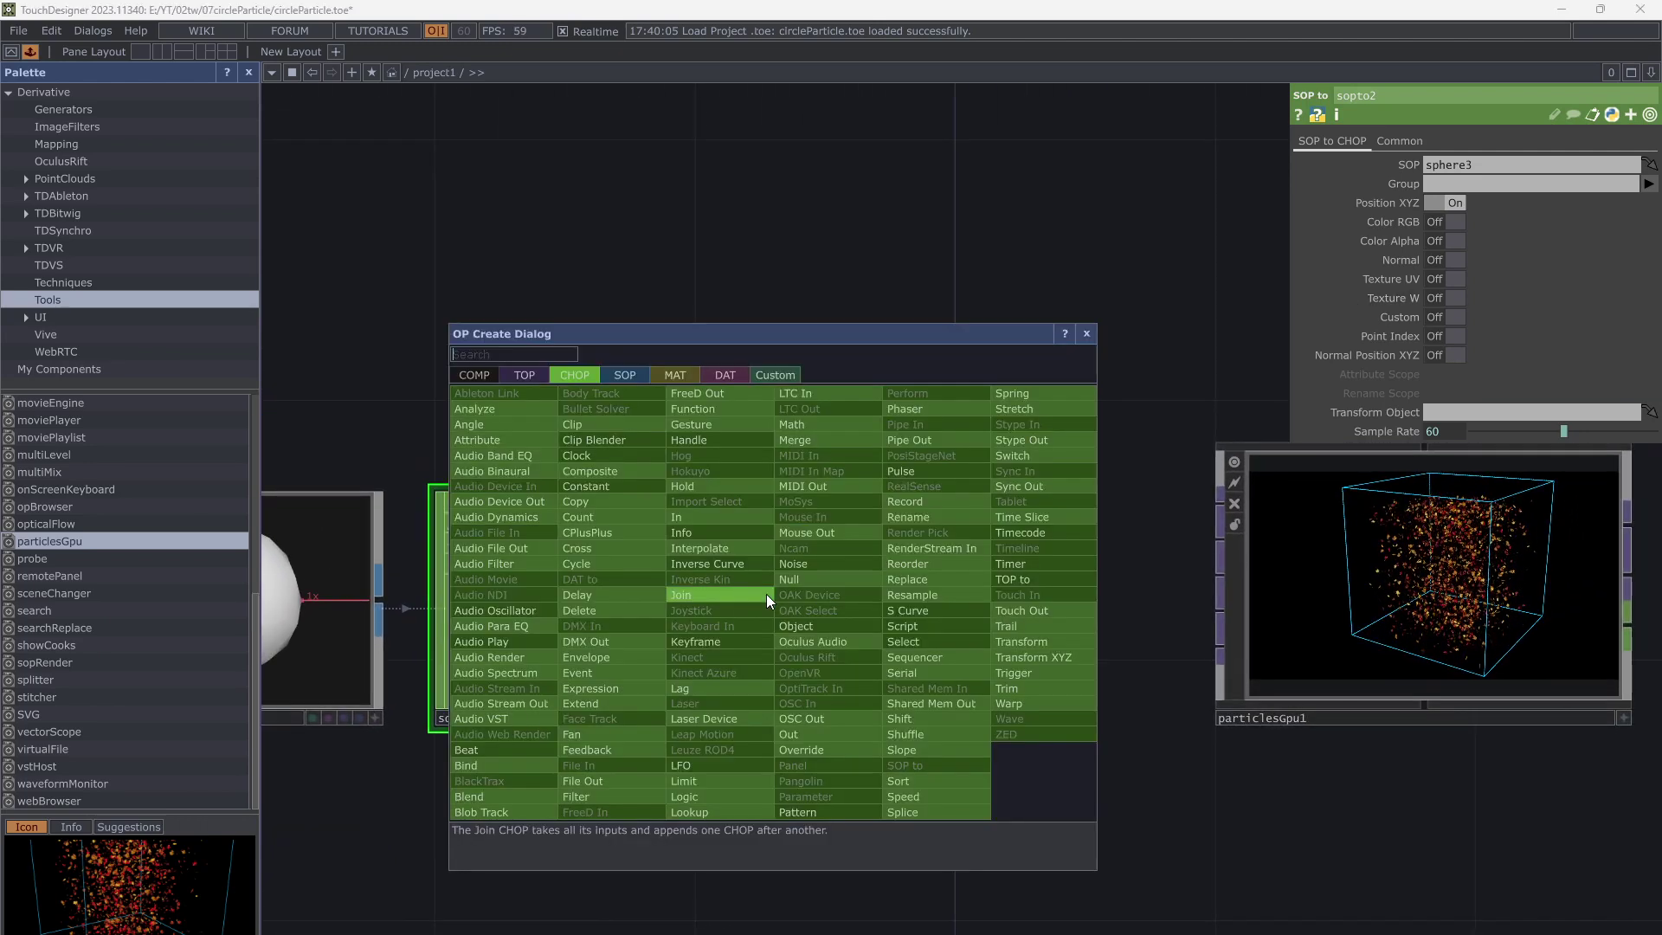
pyautogui.click(526, 378)
pyautogui.click(502, 394)
pyautogui.click(980, 612)
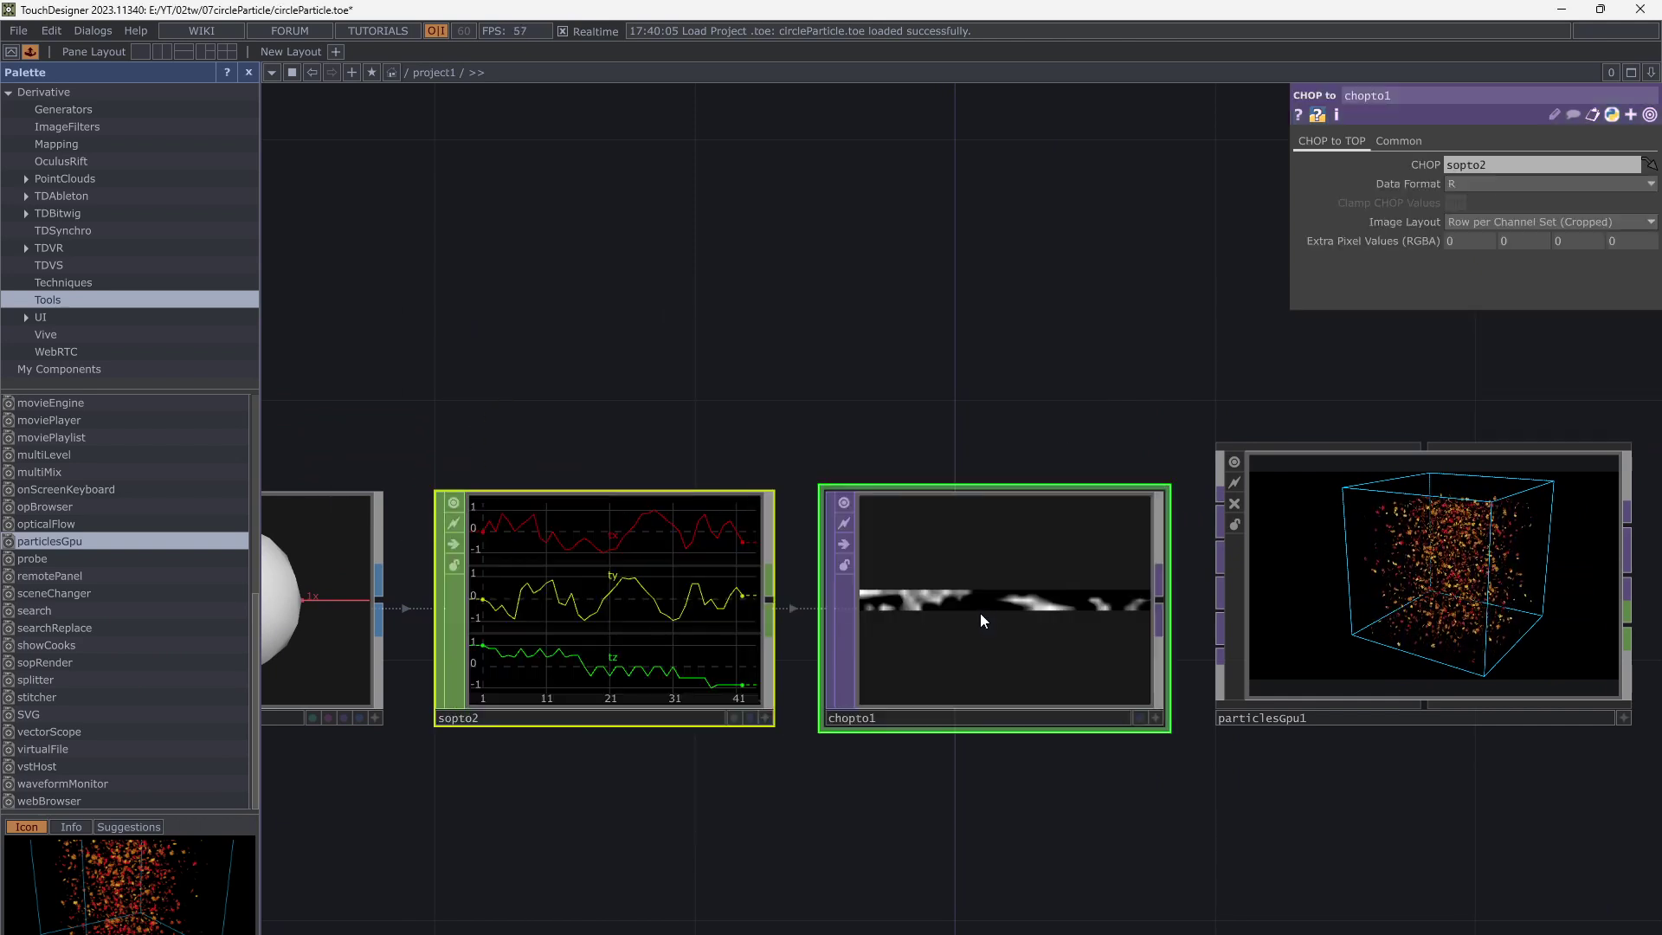
# Connect the CHOP to TOP output to the particle source input of particlesGpu1 and inspect the emitted particles
pyautogui.moveTo(1051, 774); pyautogui.dragTo(829, 788)
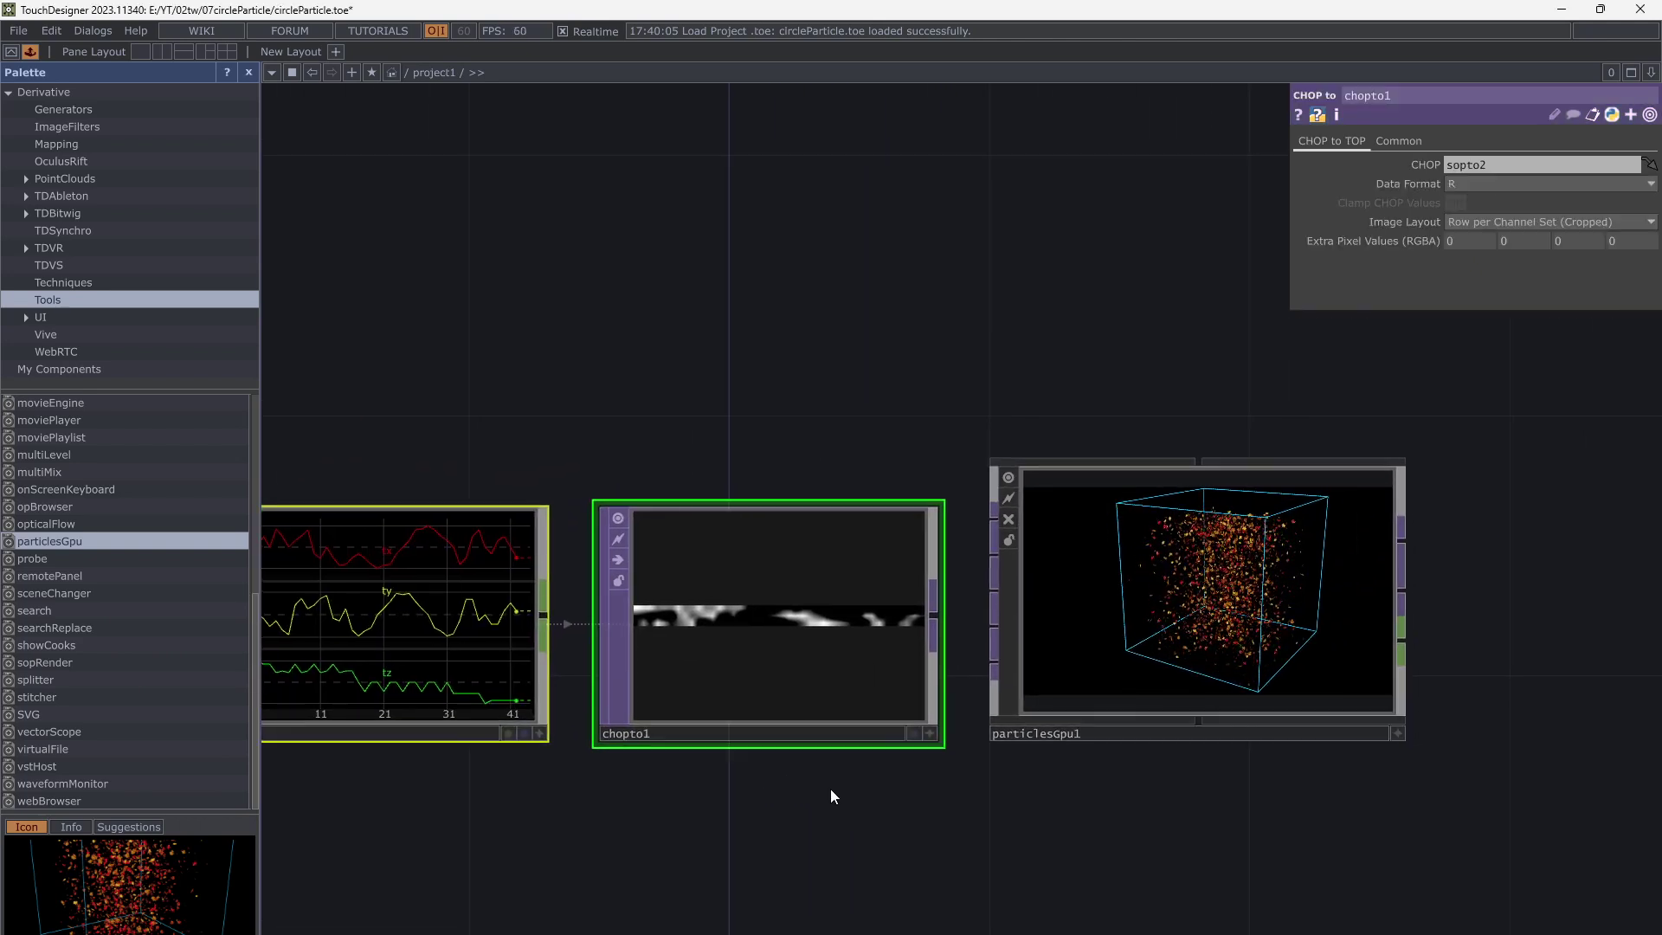
pyautogui.click(932, 614)
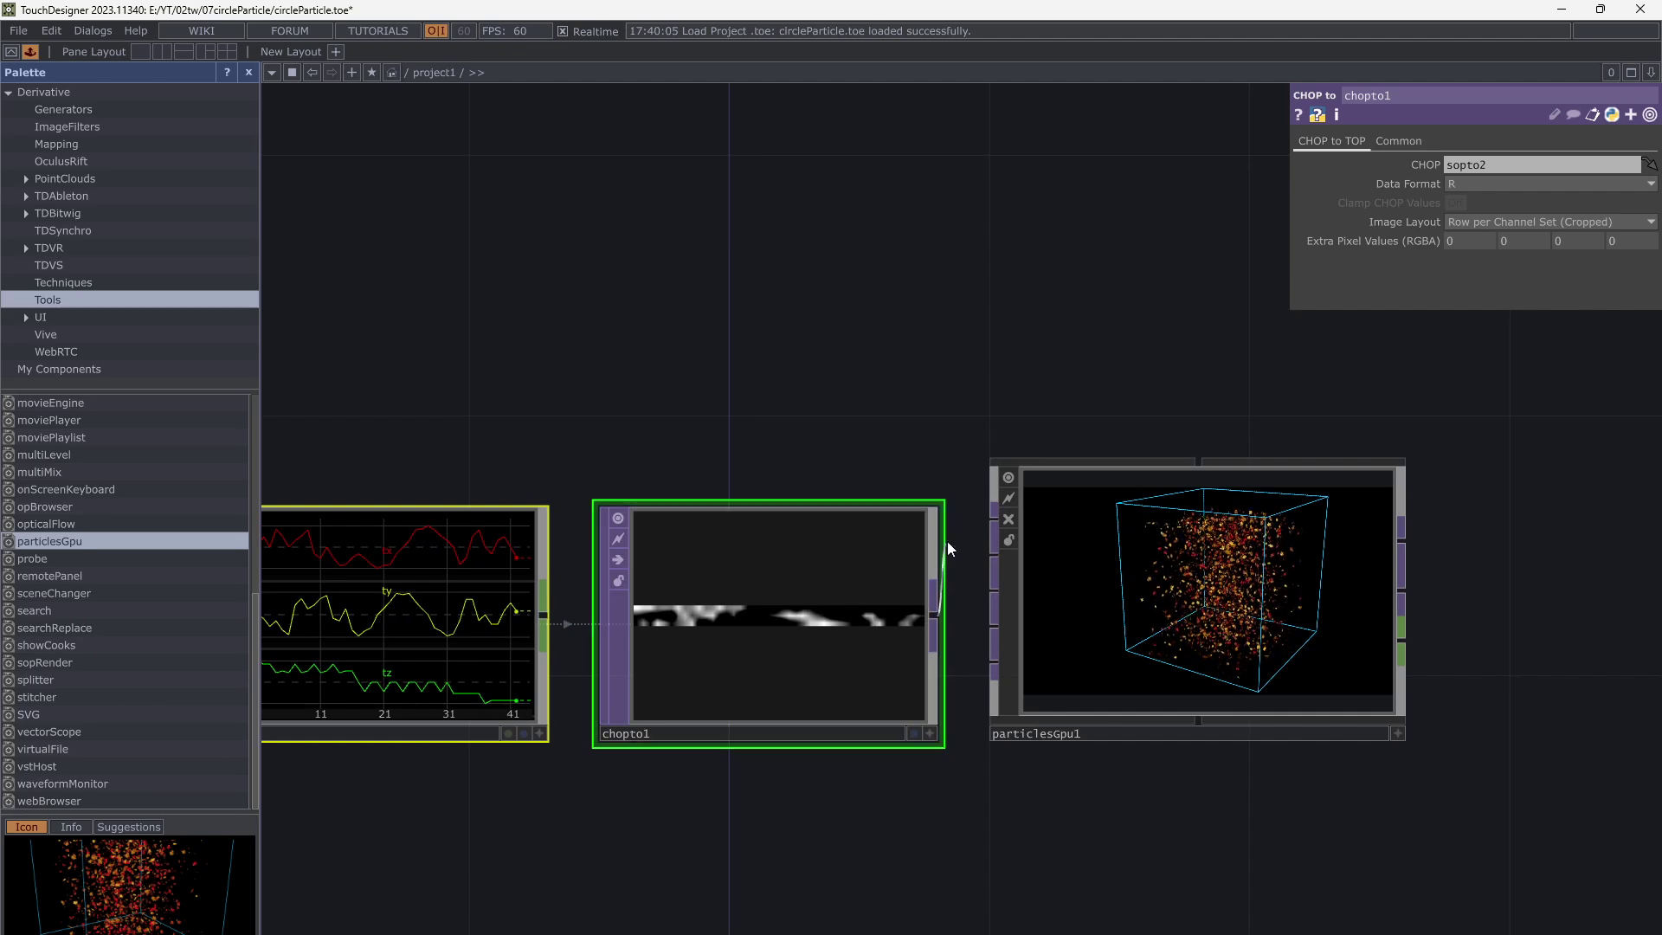
pyautogui.click(995, 521)
pyautogui.scroll(5, 1347, 582)
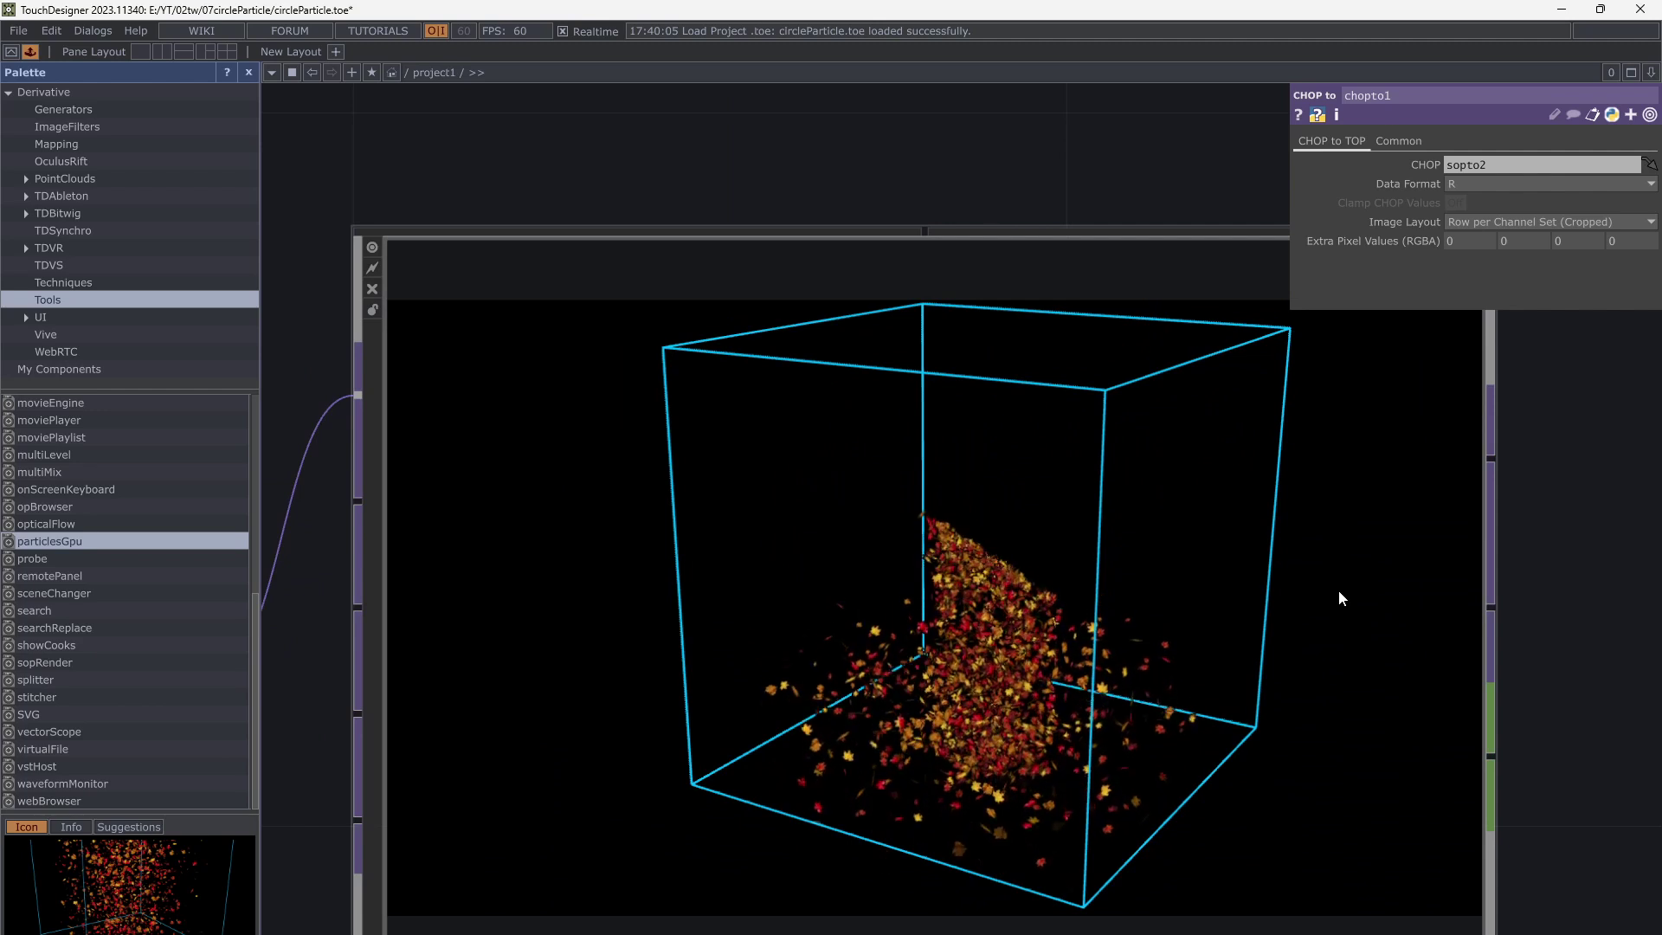
pyautogui.scroll(-2, 1338, 598)
pyautogui.scroll(-2, 1454, 640)
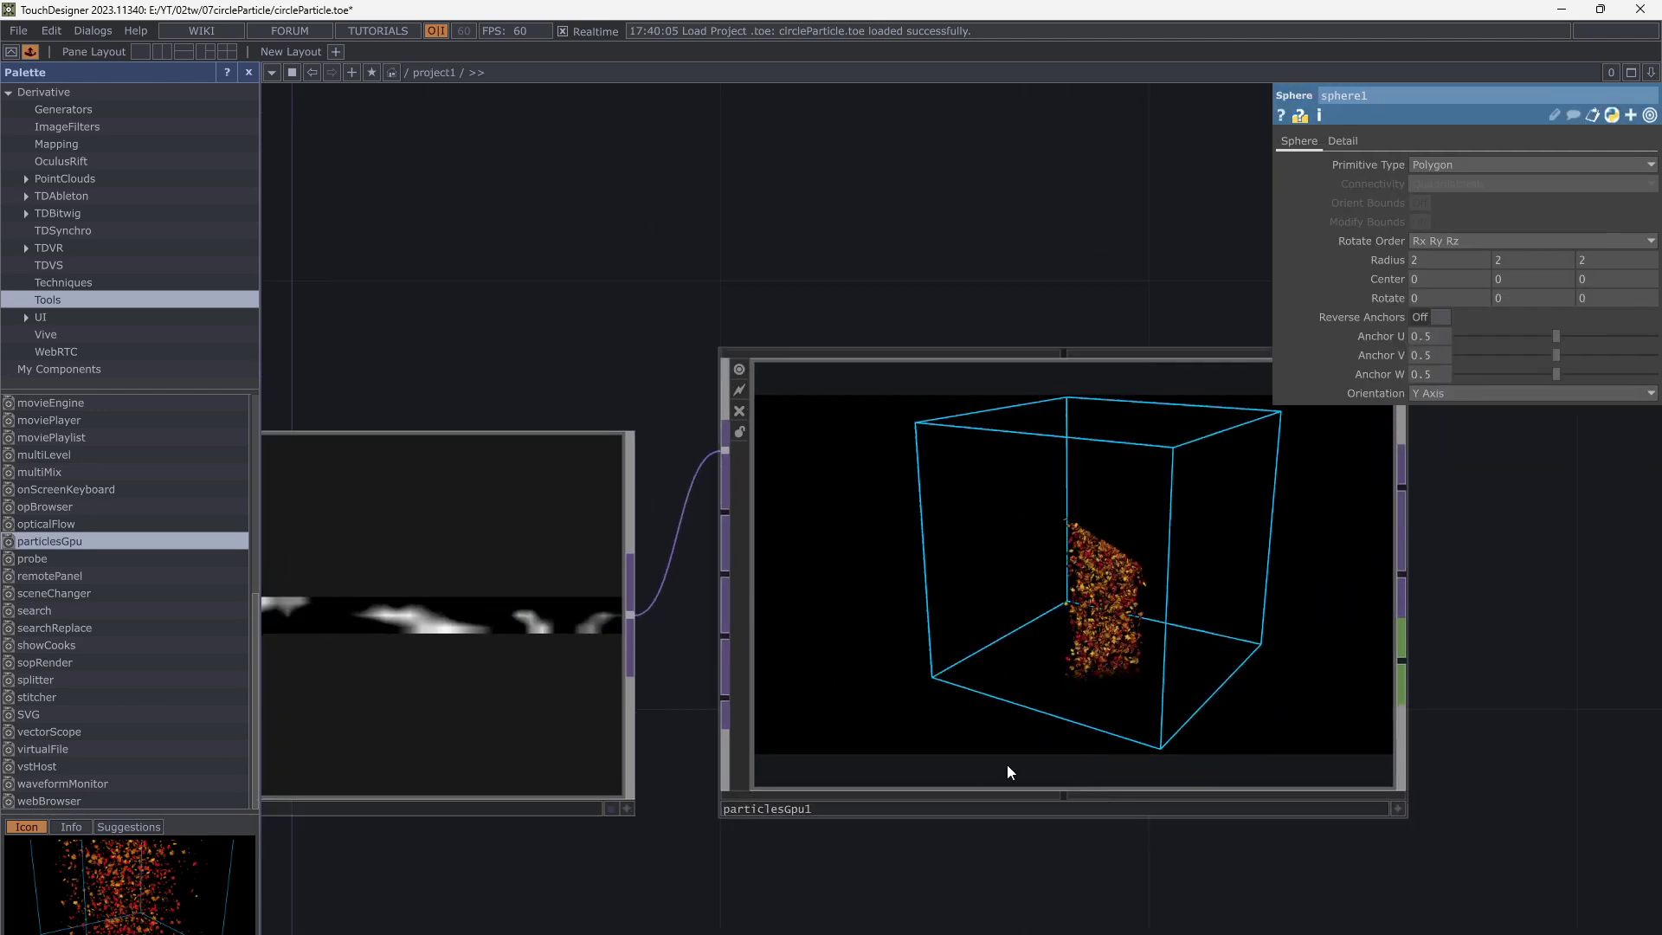
# Set the CHOP to TOP operator's data format to RGB and inspect the resulting particle shape
pyautogui.scroll(-2, 896, 845)
pyautogui.moveTo(898, 843); pyautogui.dragTo(1005, 764)
pyautogui.click(734, 636)
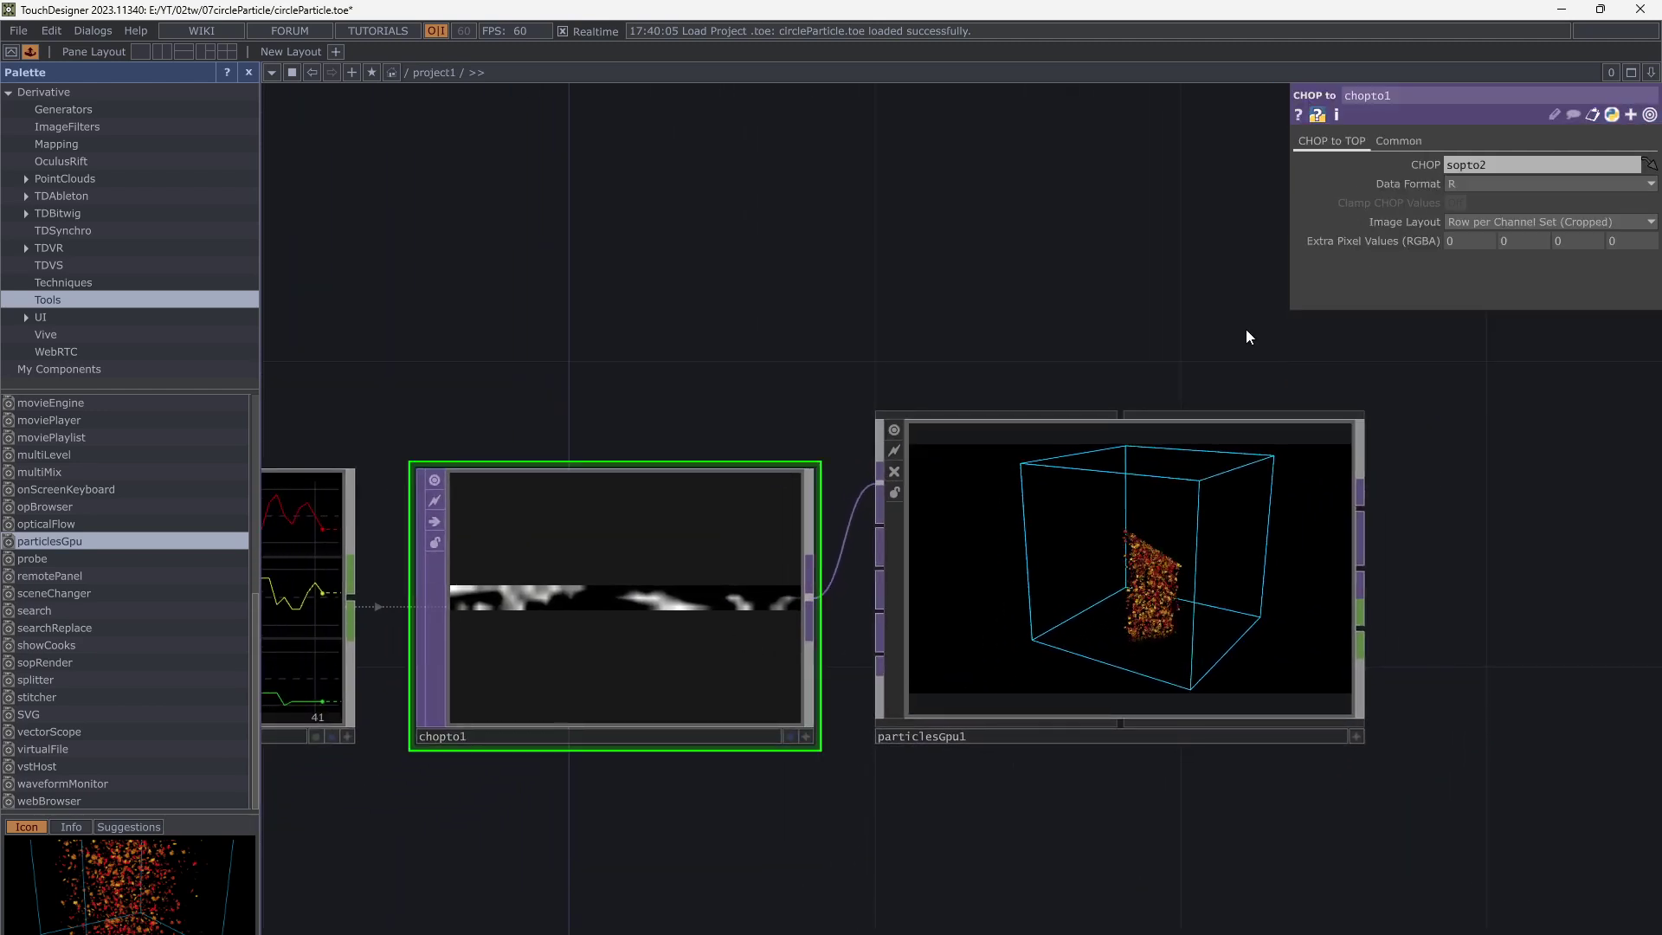
pyautogui.click(1458, 189)
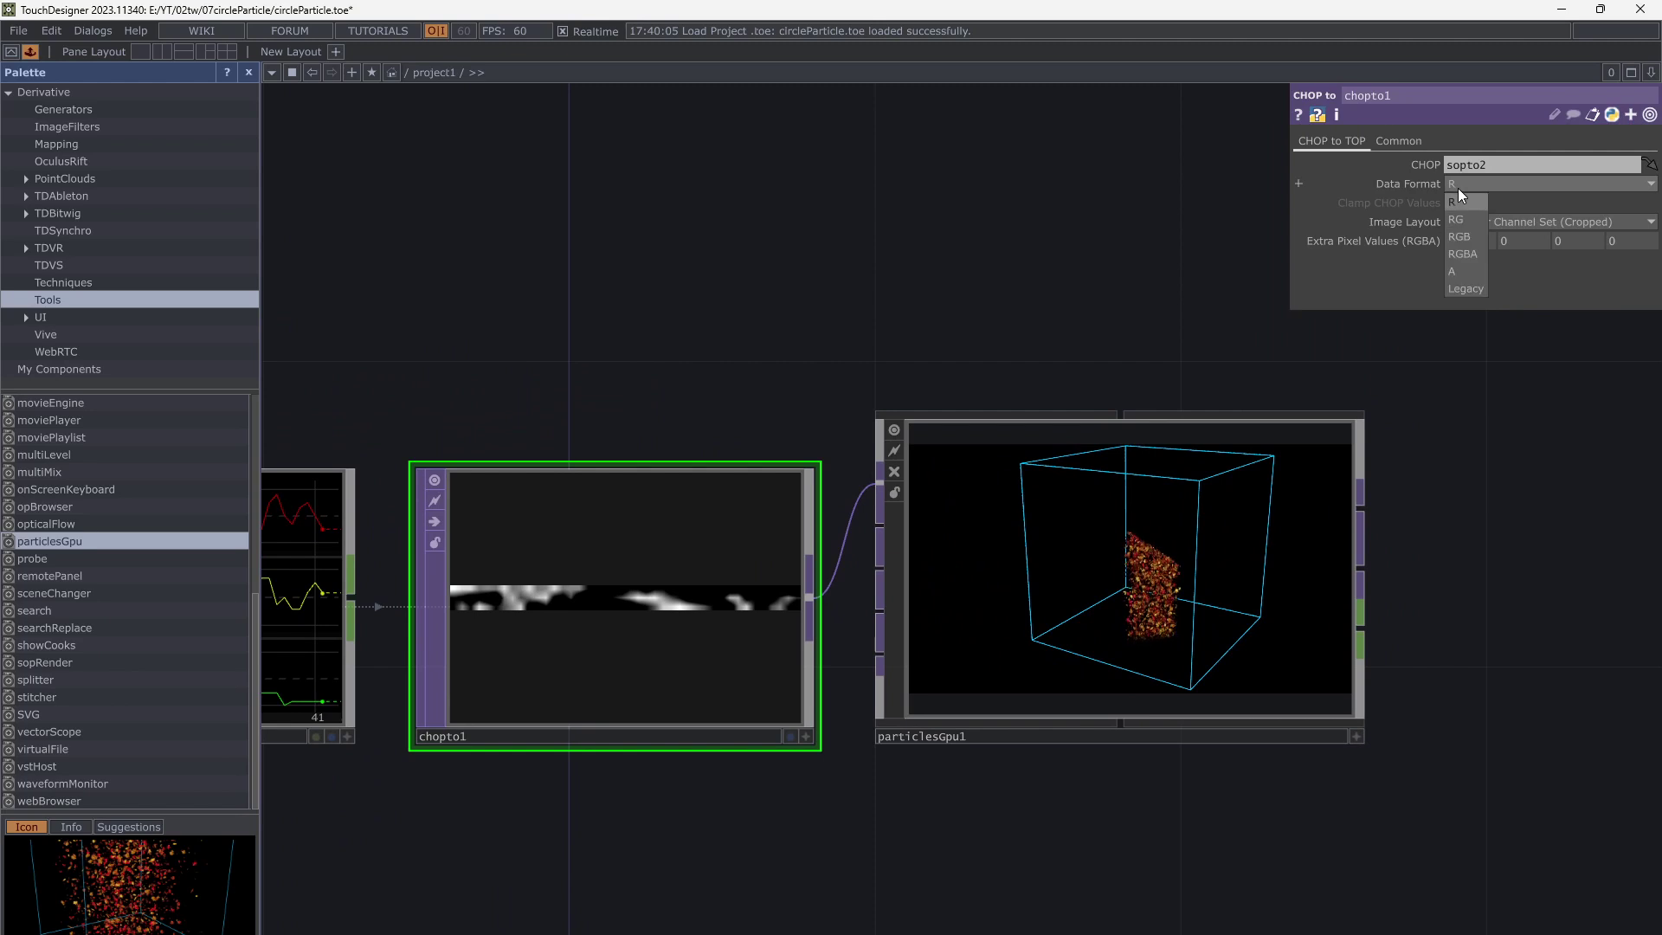
pyautogui.click(1456, 234)
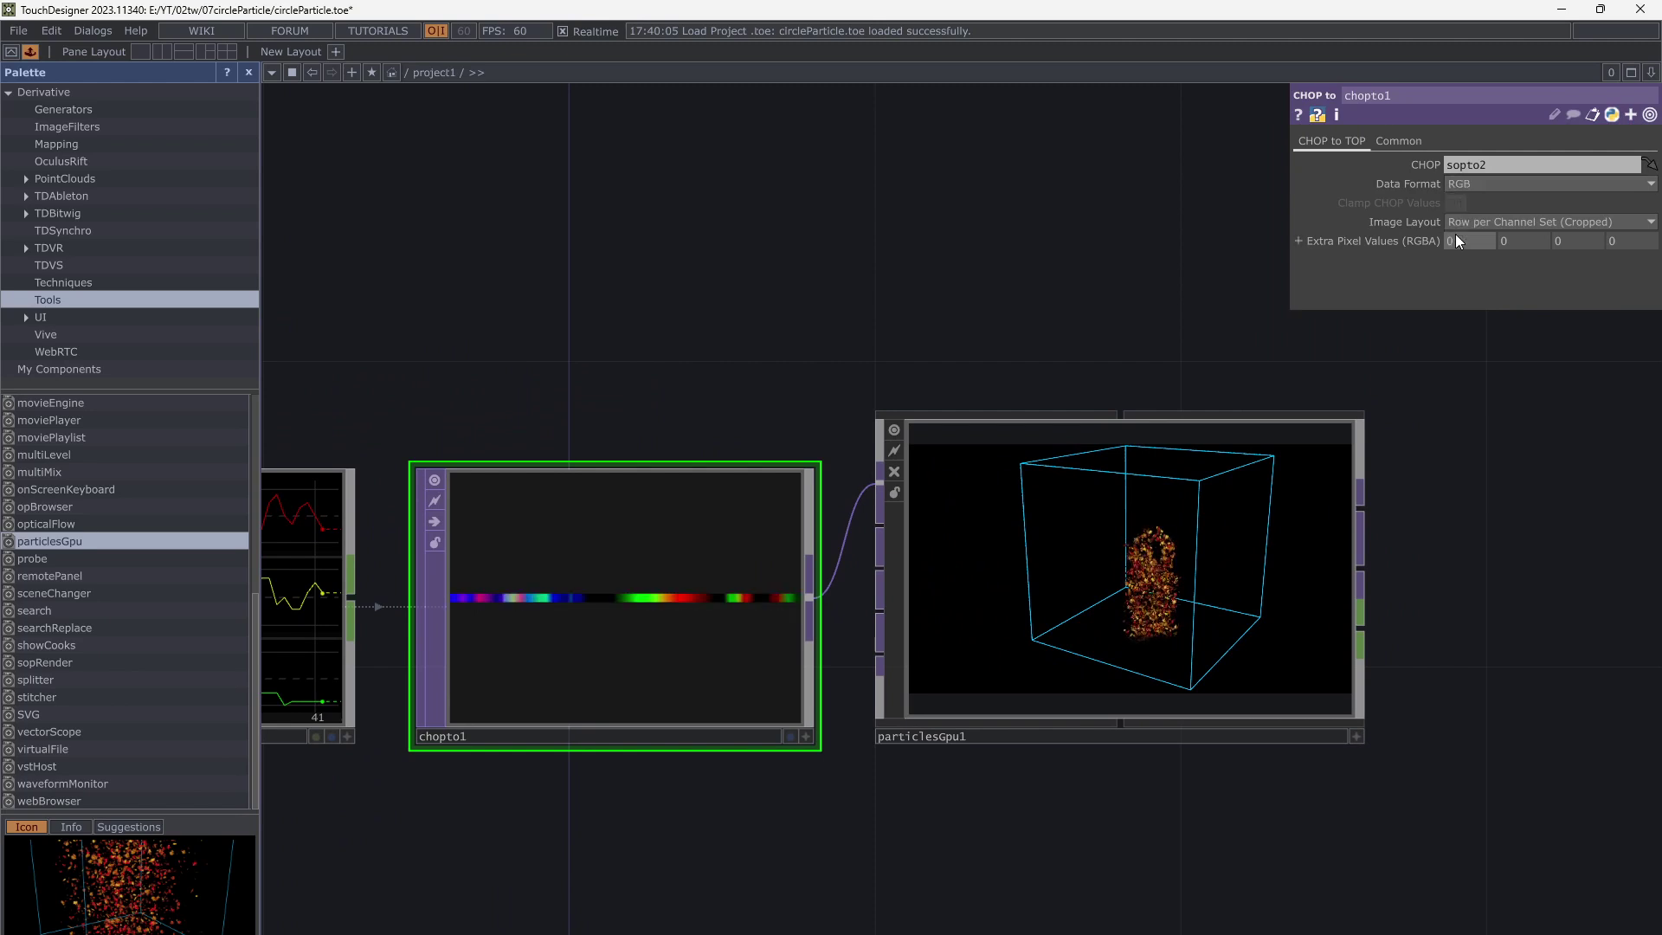
pyautogui.scroll(3, 1203, 606)
pyautogui.scroll(2, 1199, 611)
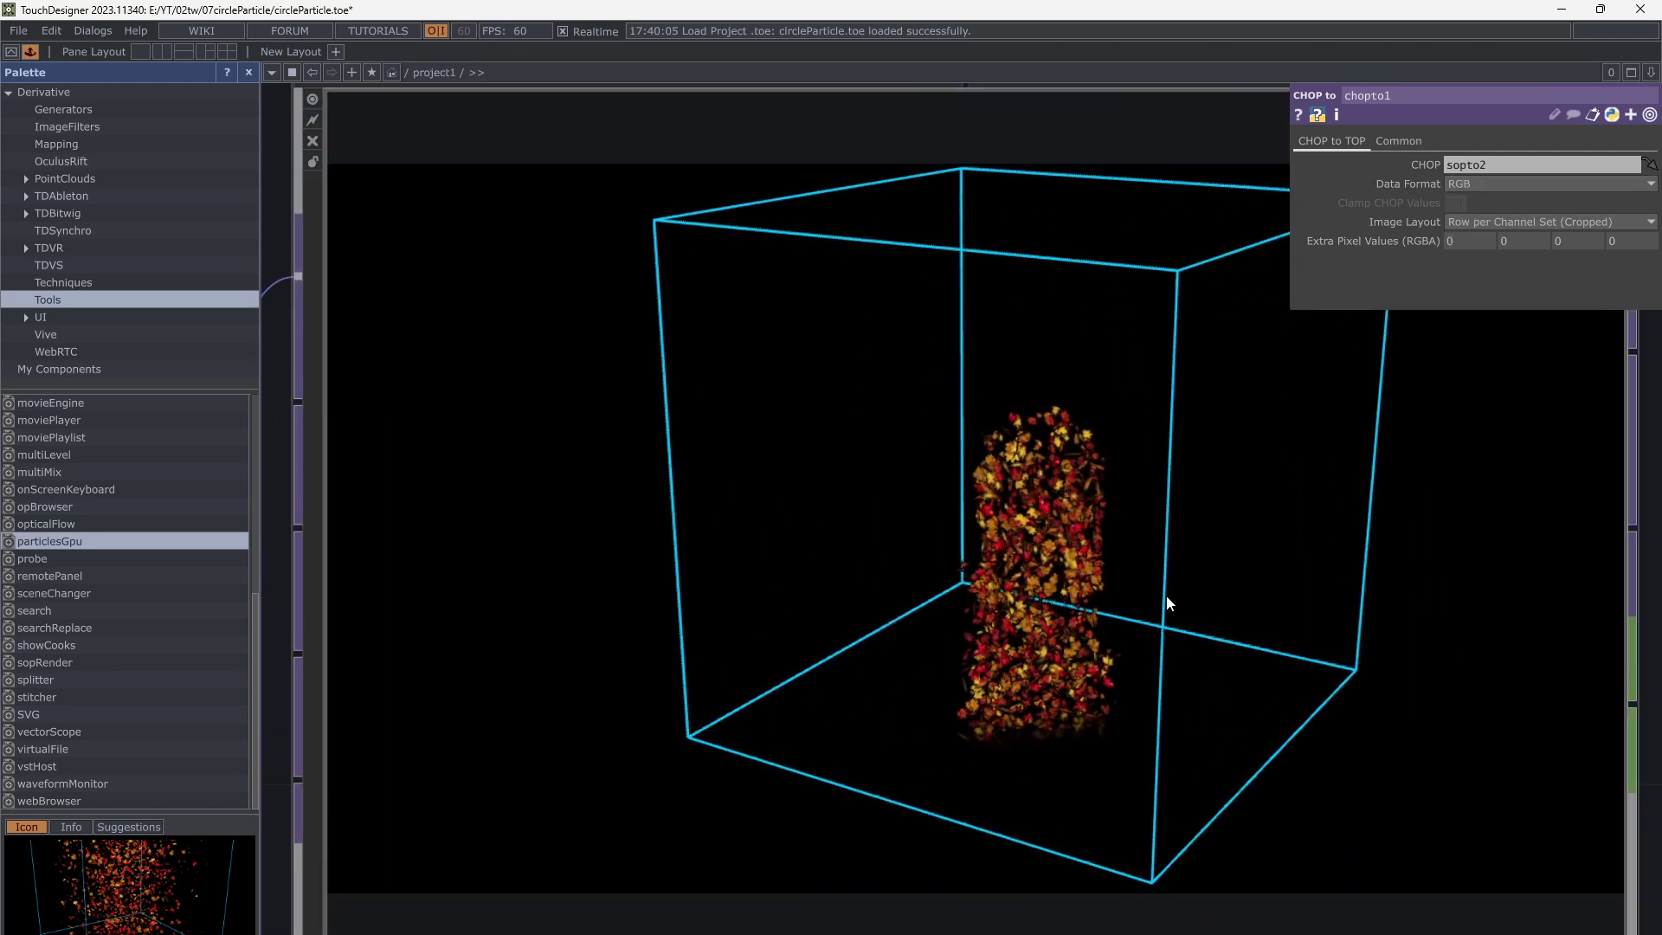
pyautogui.scroll(-5, 1173, 601)
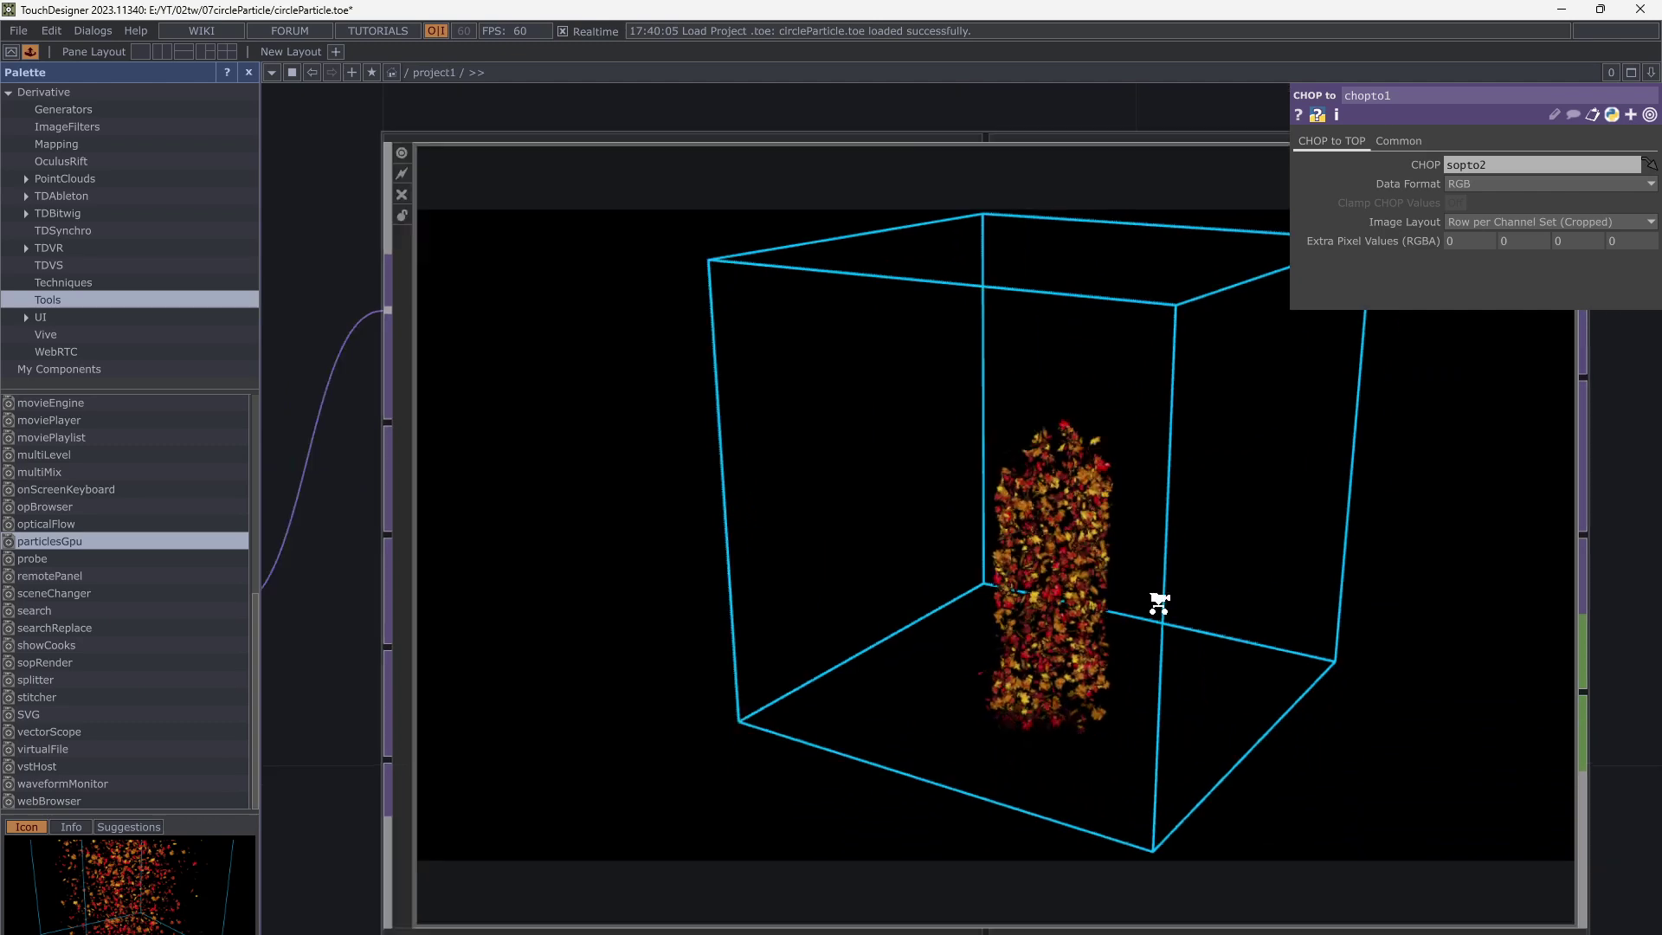
# Raise the detail frequency of the sphere feeding the SOP to CHOP to 13
pyautogui.moveTo(807, 356); pyautogui.dragTo(1064, 311)
pyautogui.scroll(-3, 1058, 301)
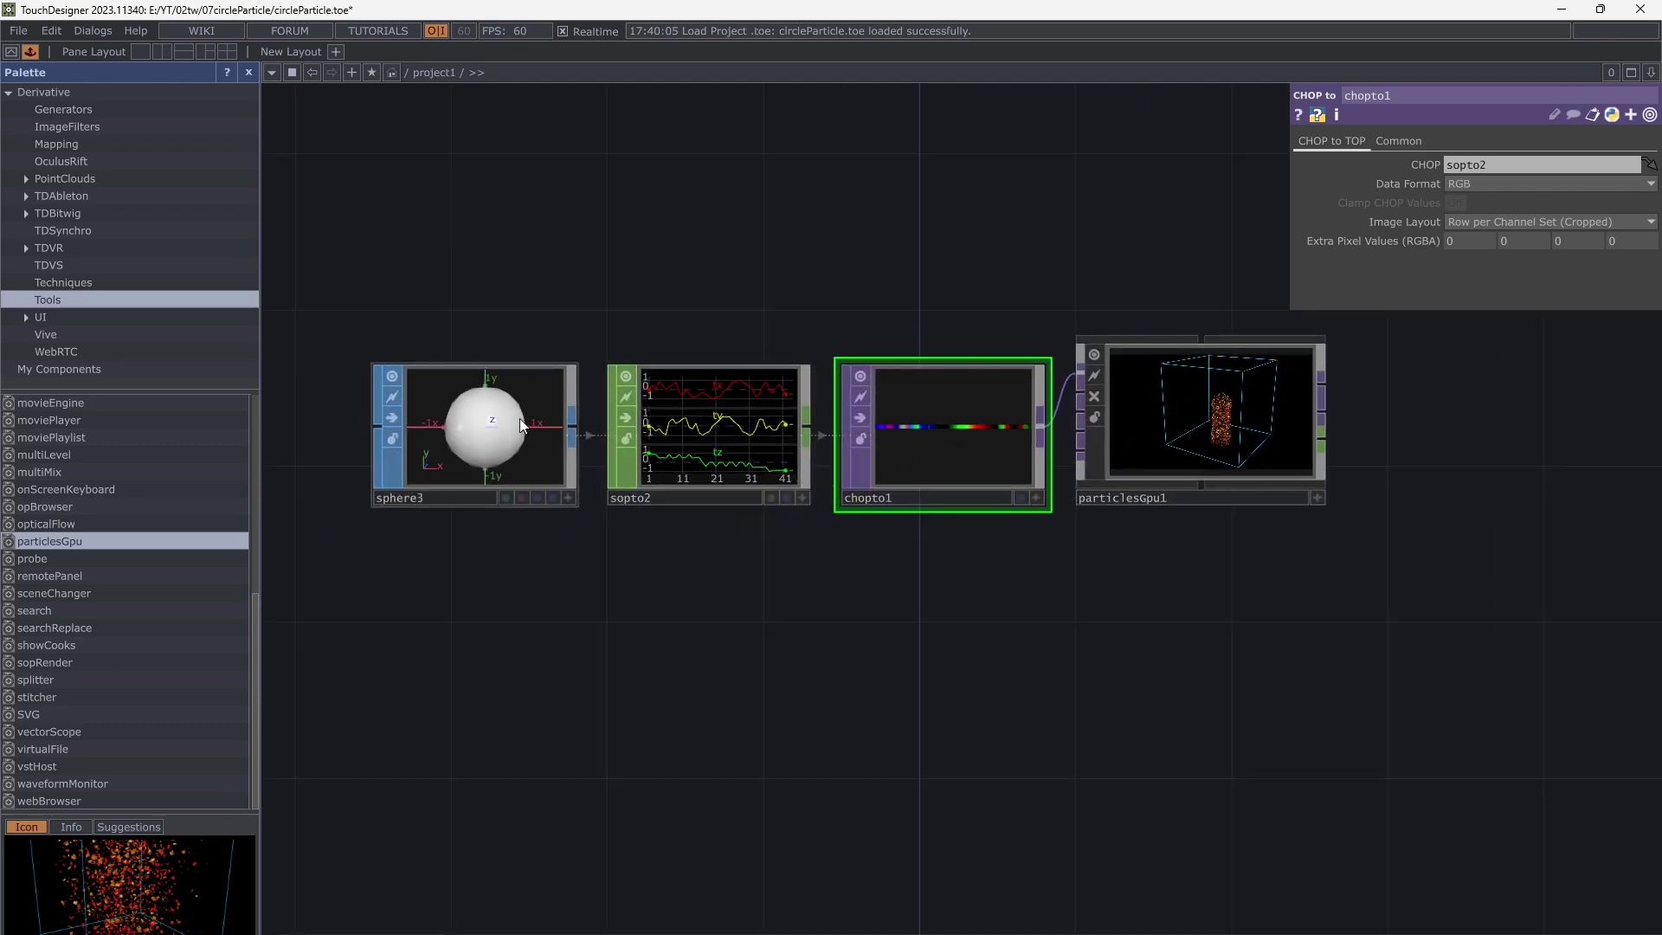
pyautogui.click(481, 433)
pyautogui.scroll(5, 1126, 503)
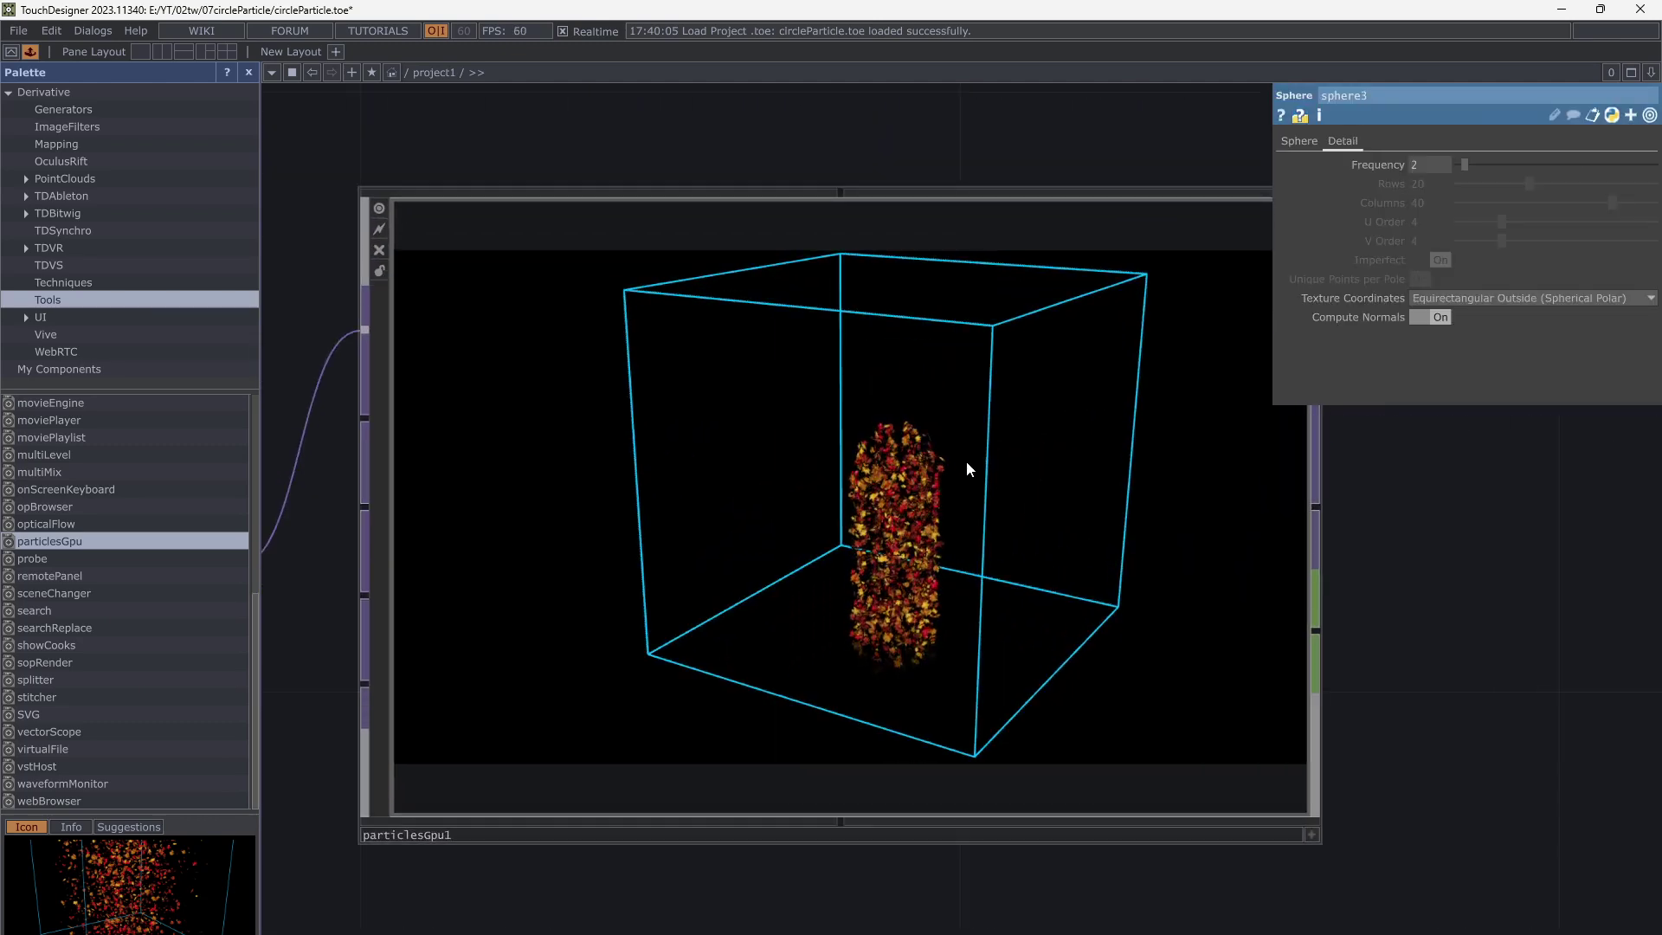
pyautogui.moveTo(1466, 168); pyautogui.dragTo(1532, 178)
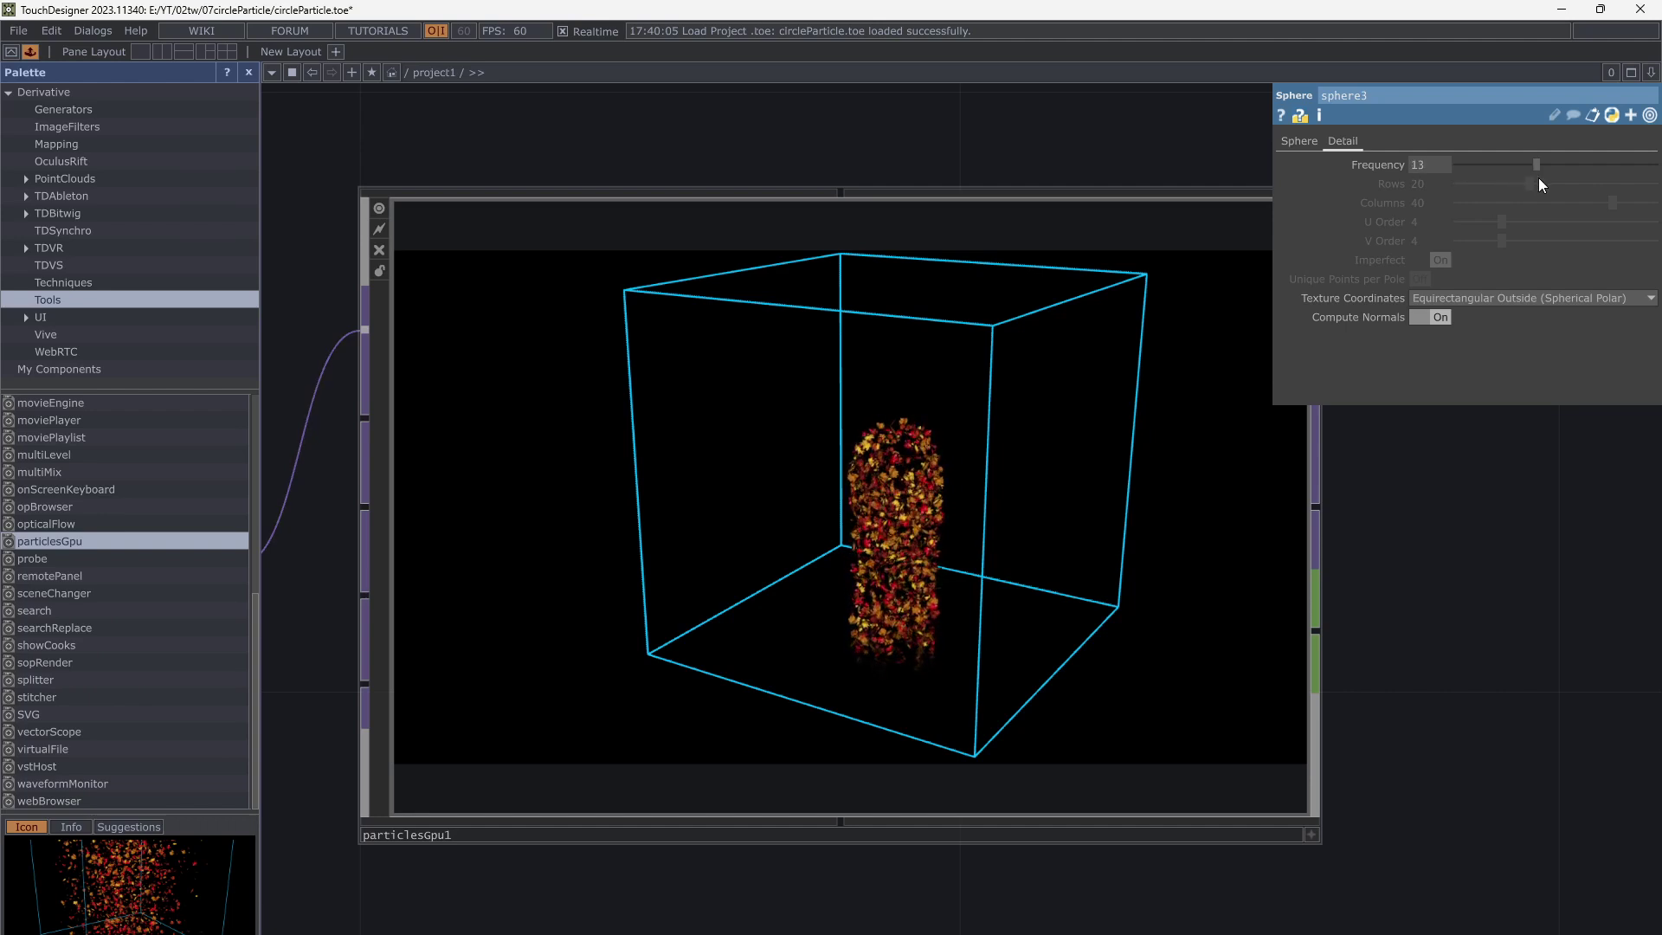
# Reduce the forces on particlesGpu1 by setting its external magnitude to 0.017 and wind magnitude to 0
pyautogui.click(1313, 575)
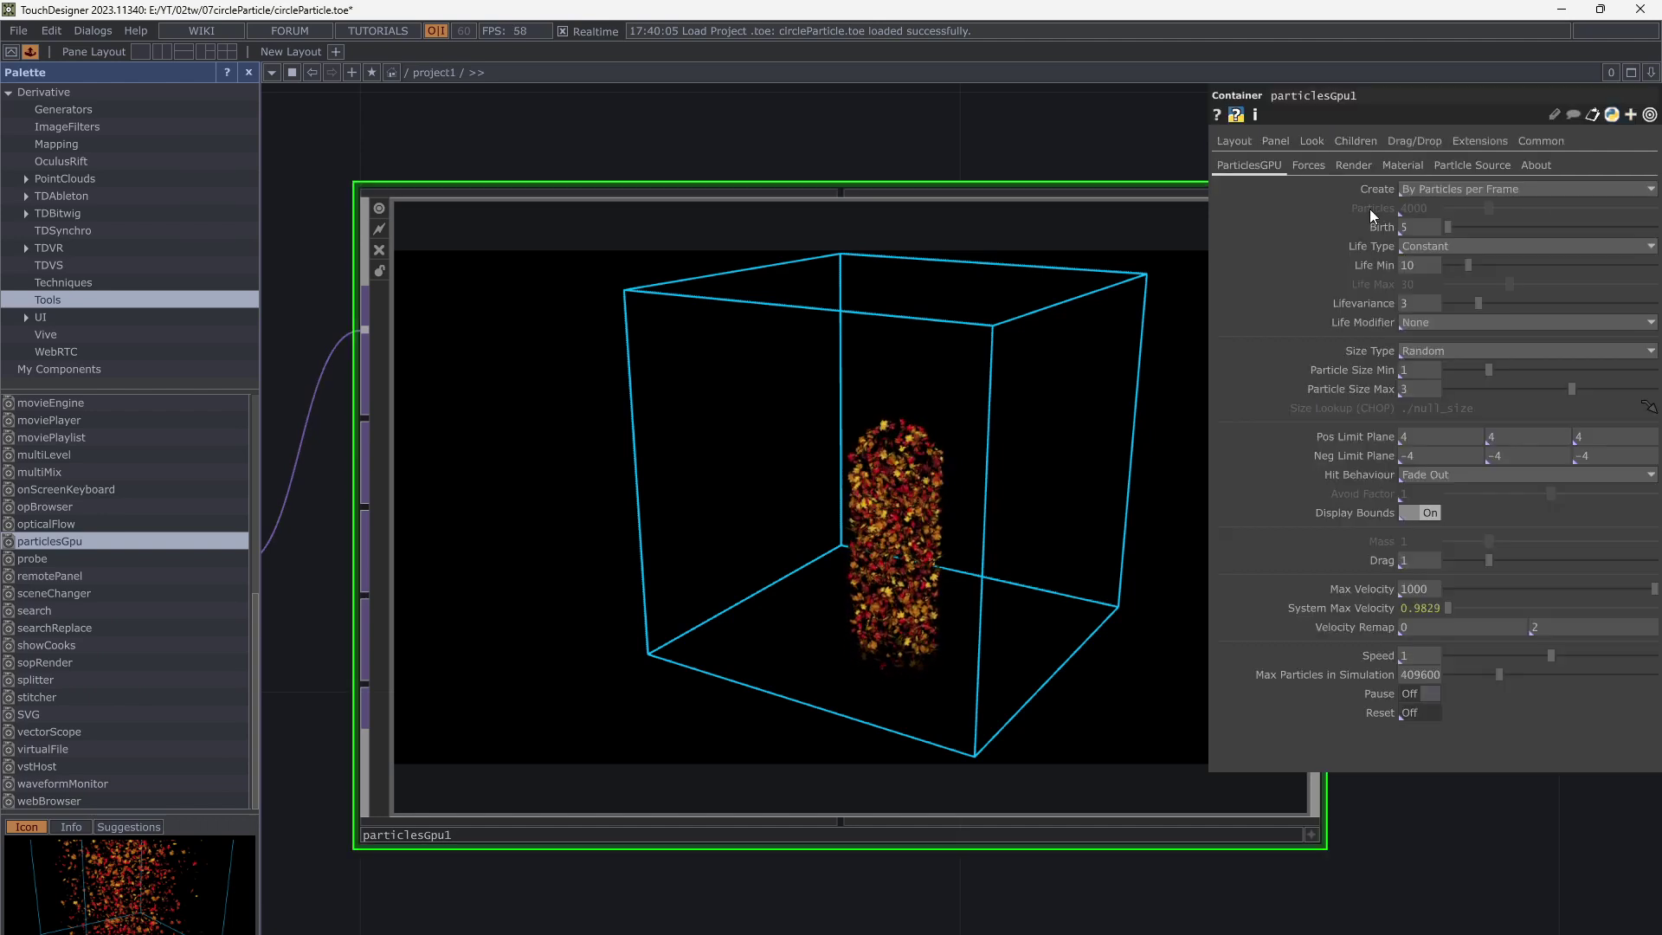
pyautogui.click(1320, 165)
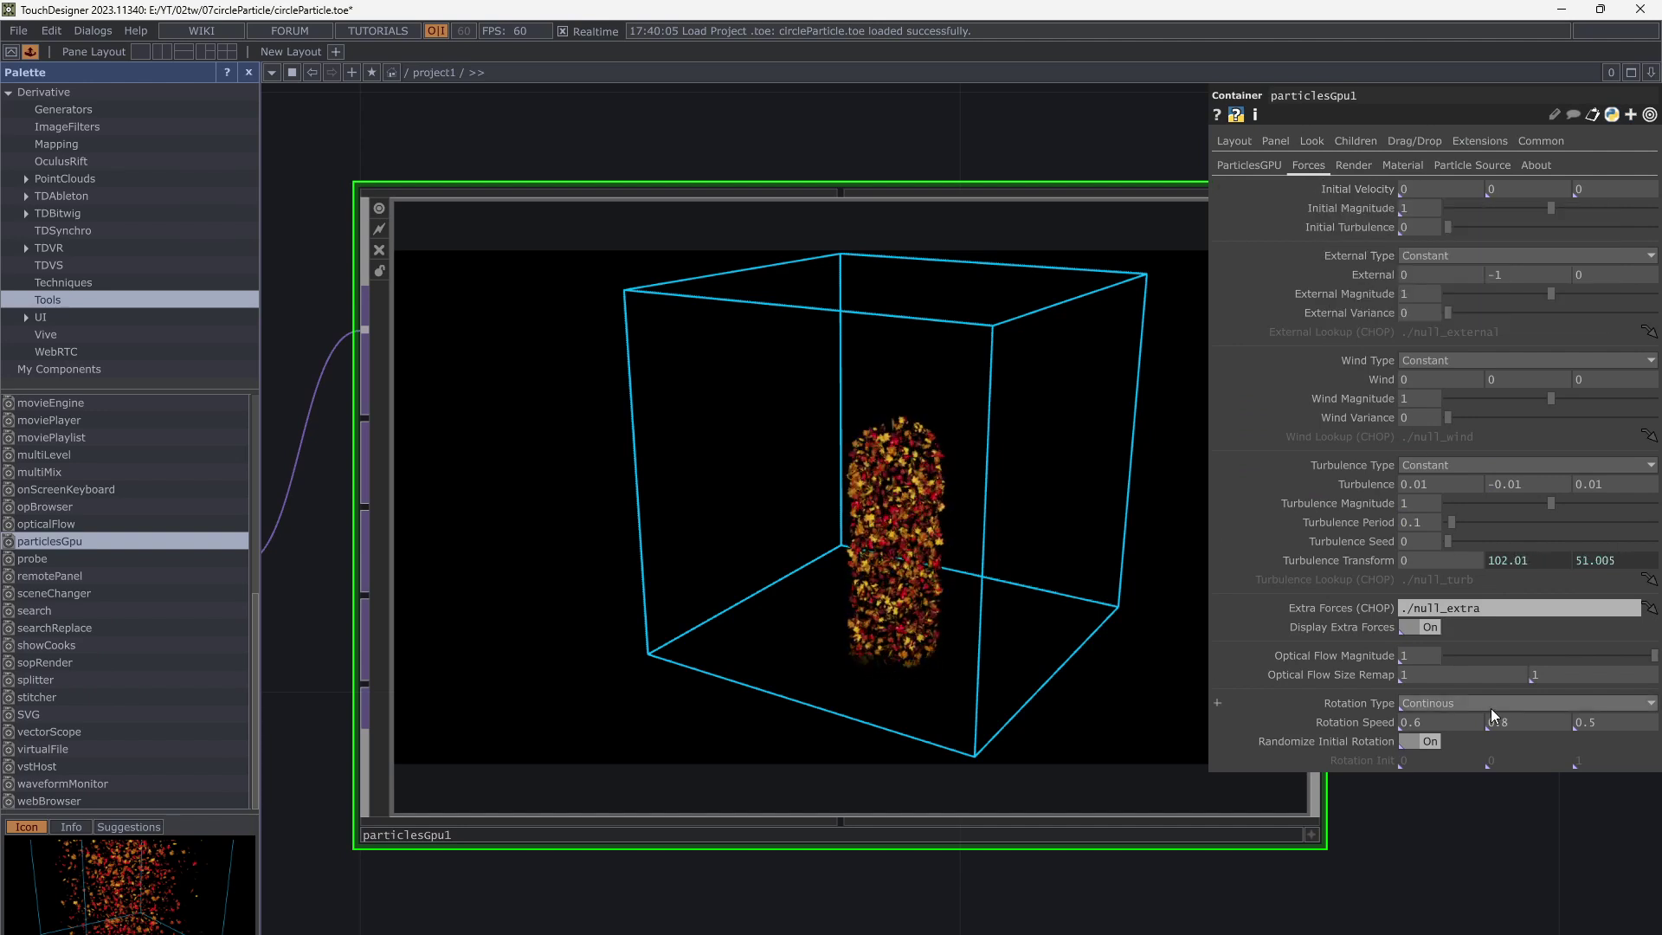
pyautogui.moveTo(1551, 293); pyautogui.dragTo(1454, 296)
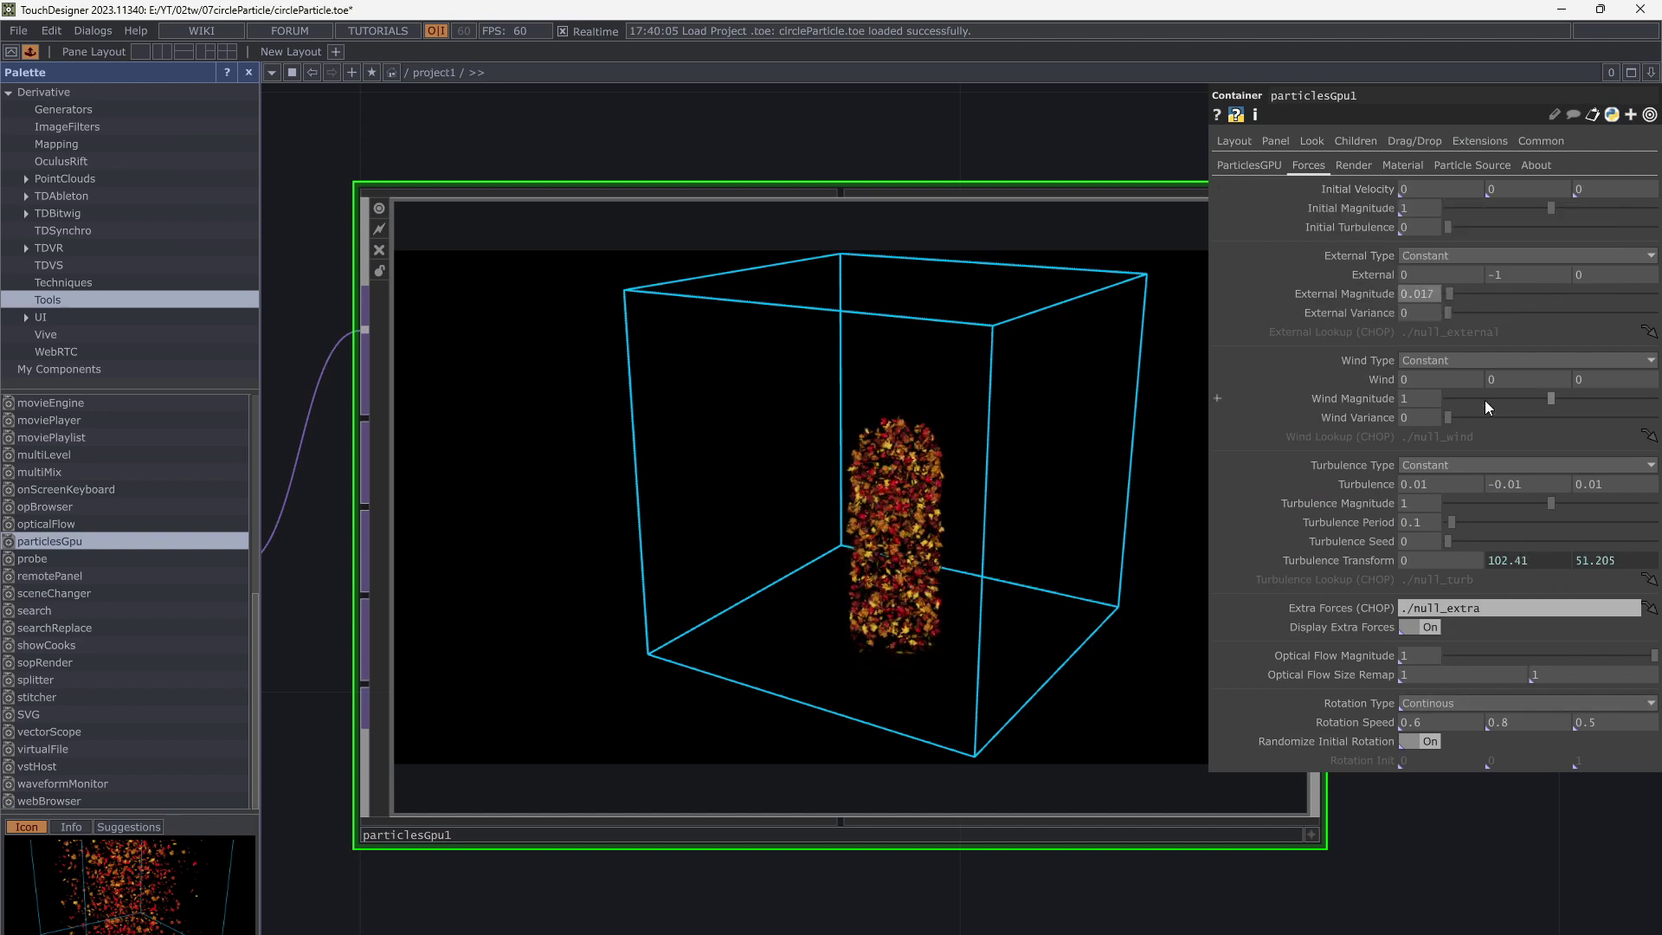
pyautogui.moveTo(1486, 403); pyautogui.dragTo(1447, 445)
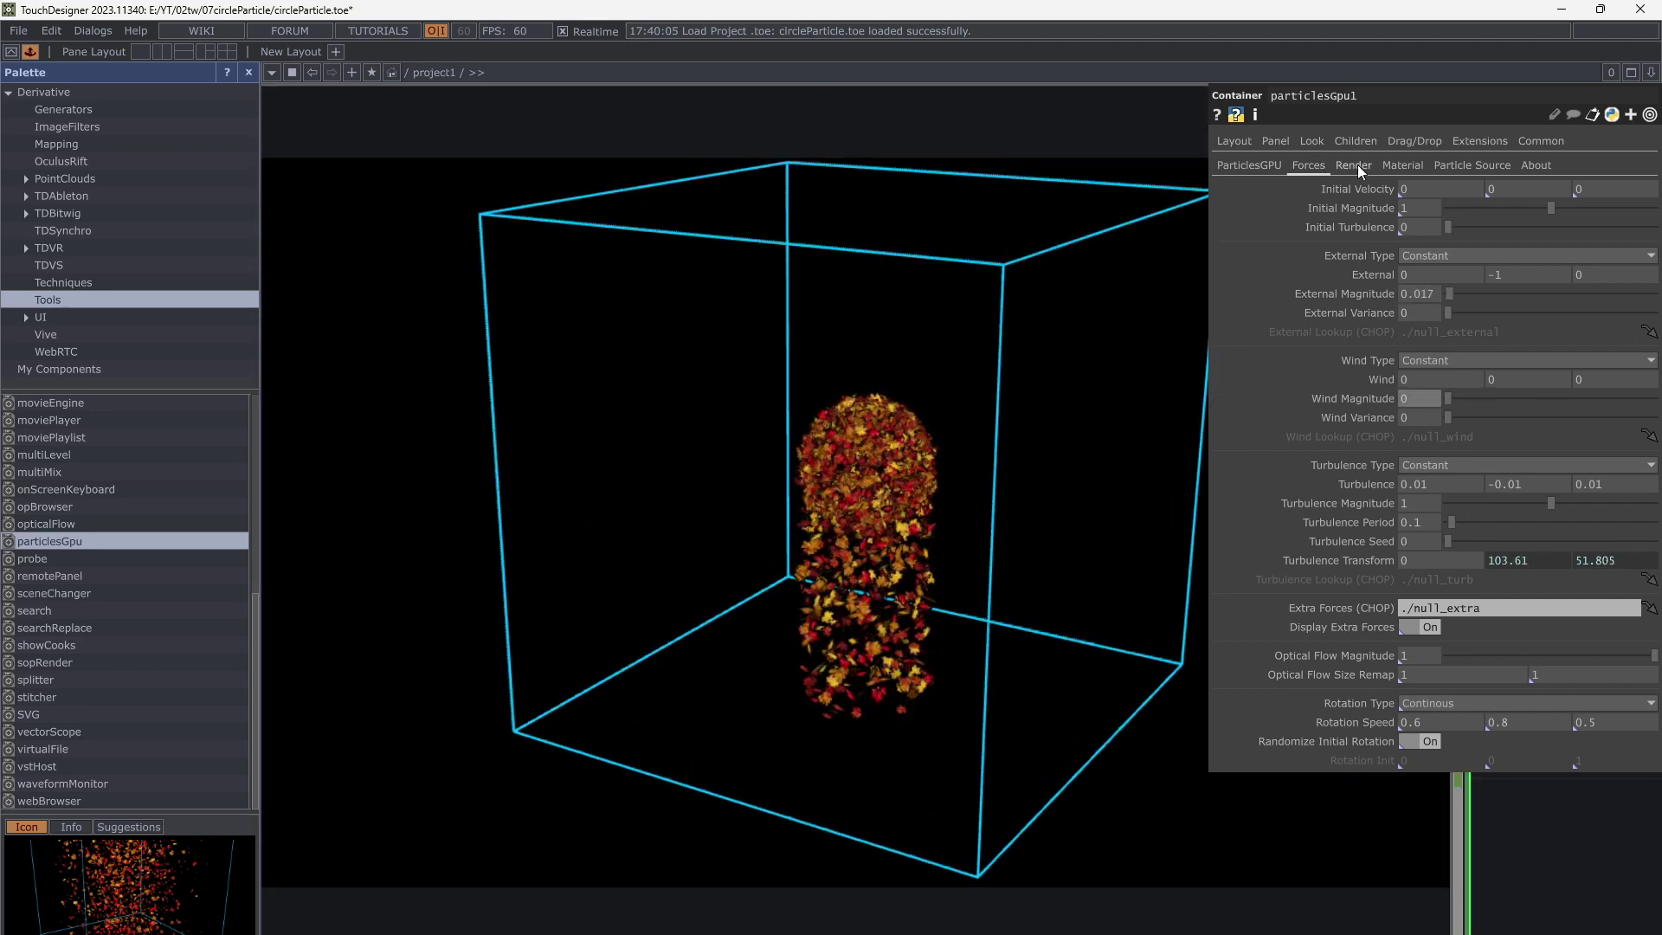
# Set the minimum particle life of particlesGpu1 to 2 and inspect the particle sphere
pyautogui.click(1278, 164)
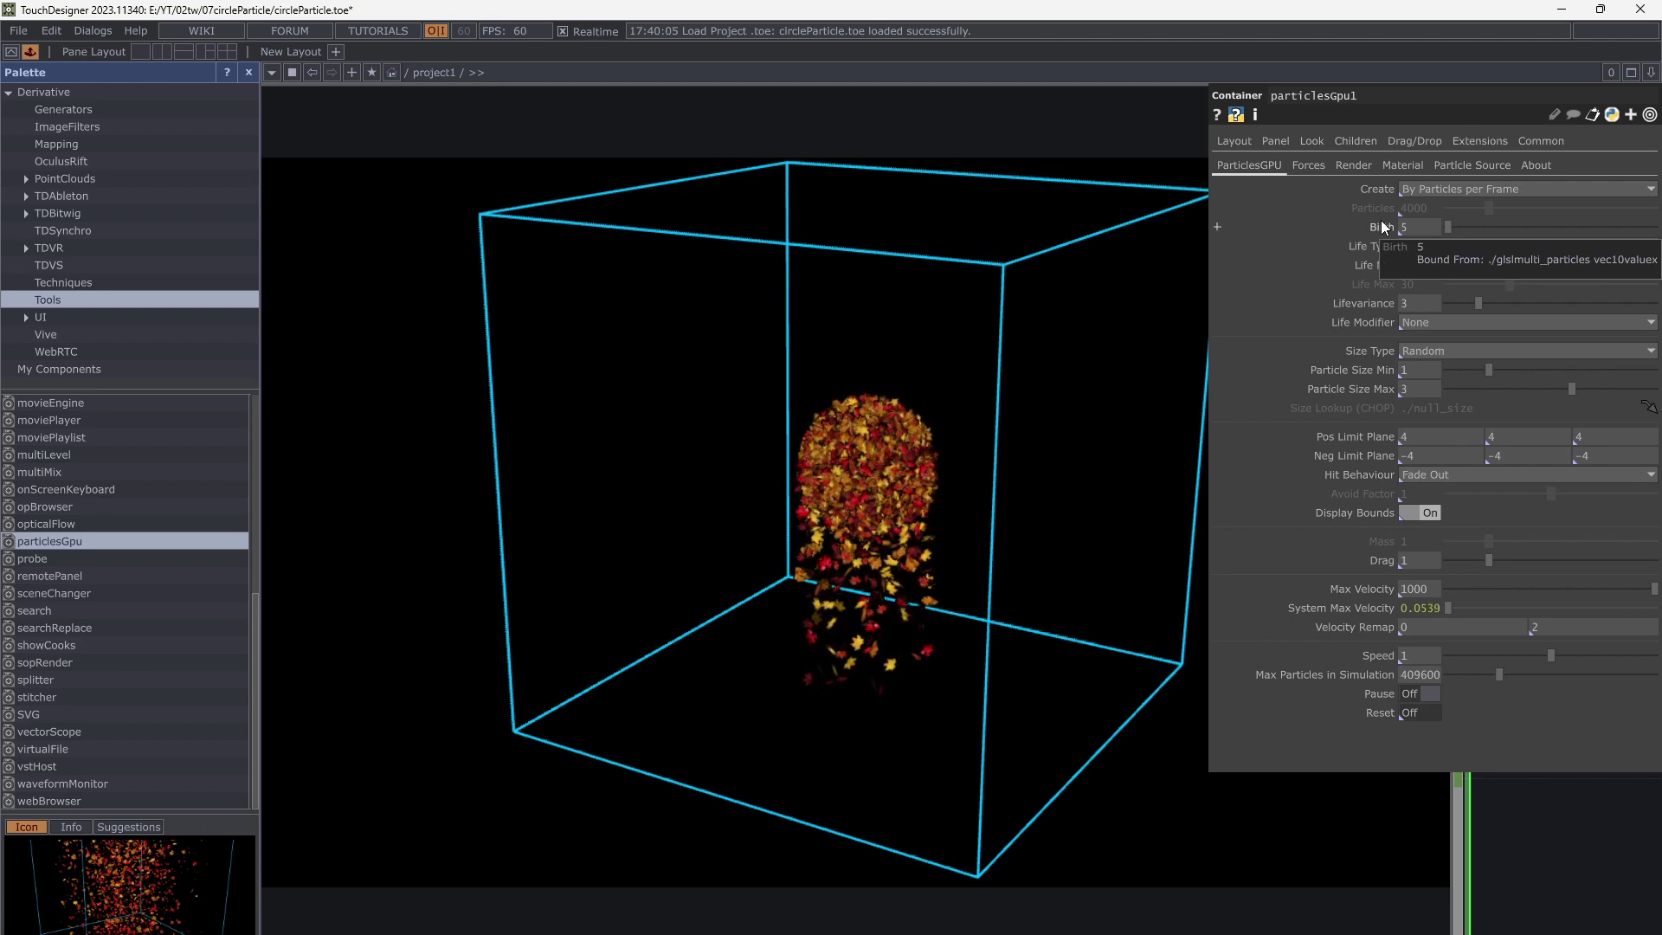
pyautogui.write('2')
pyautogui.press('Return')
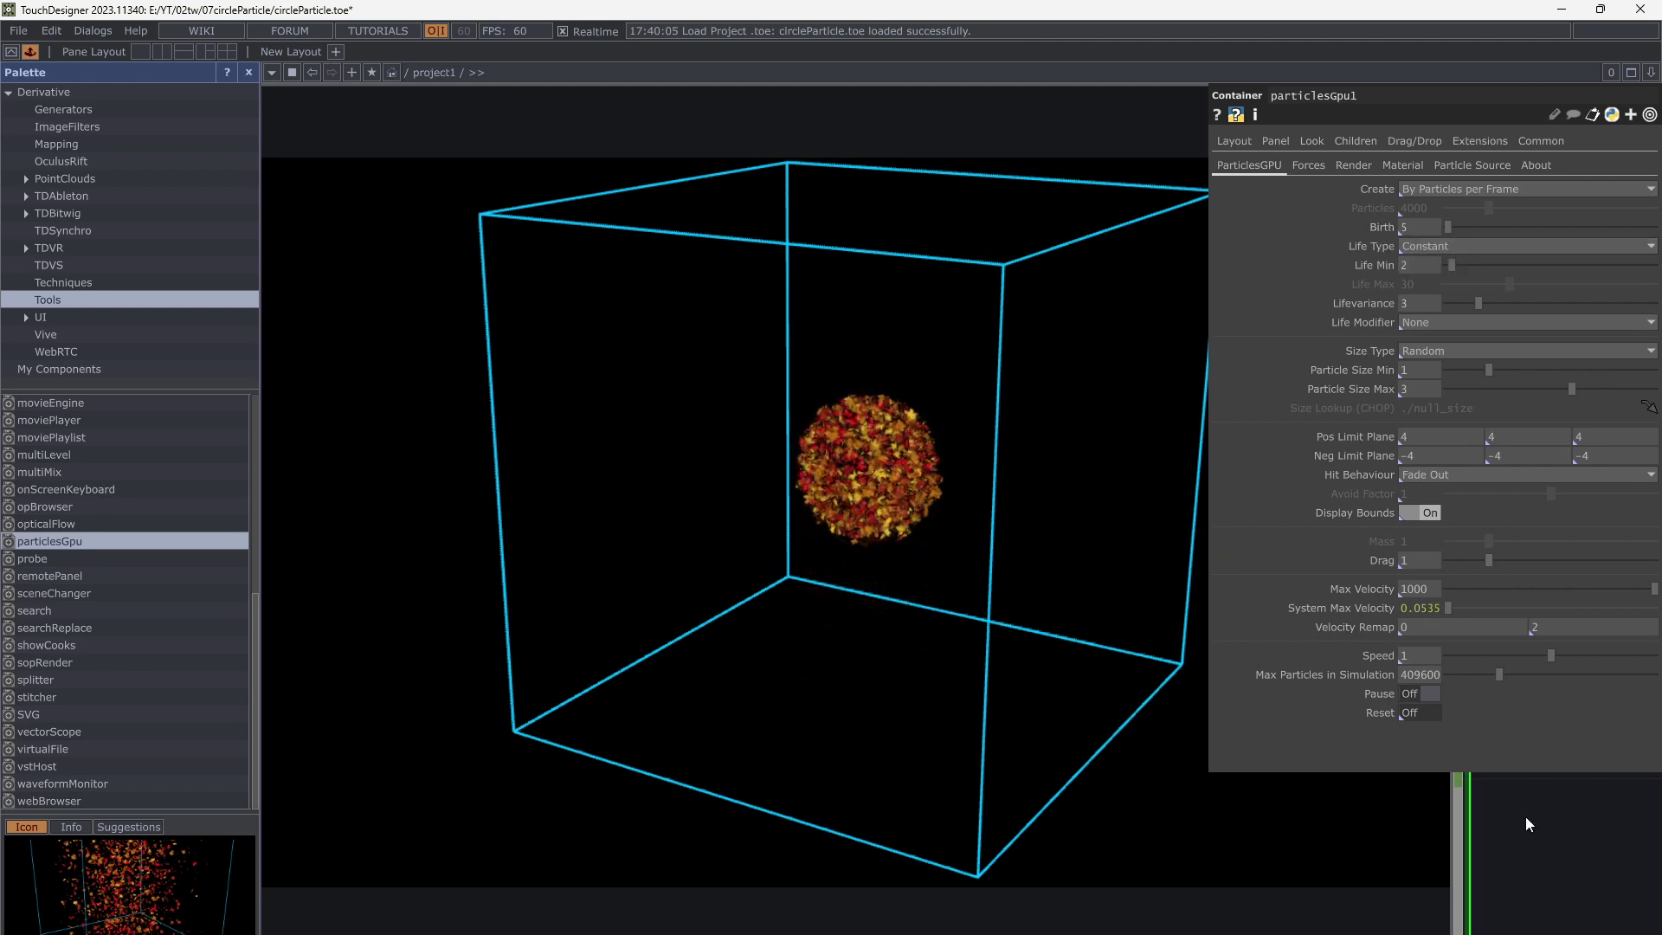
pyautogui.scroll(5, 957, 447)
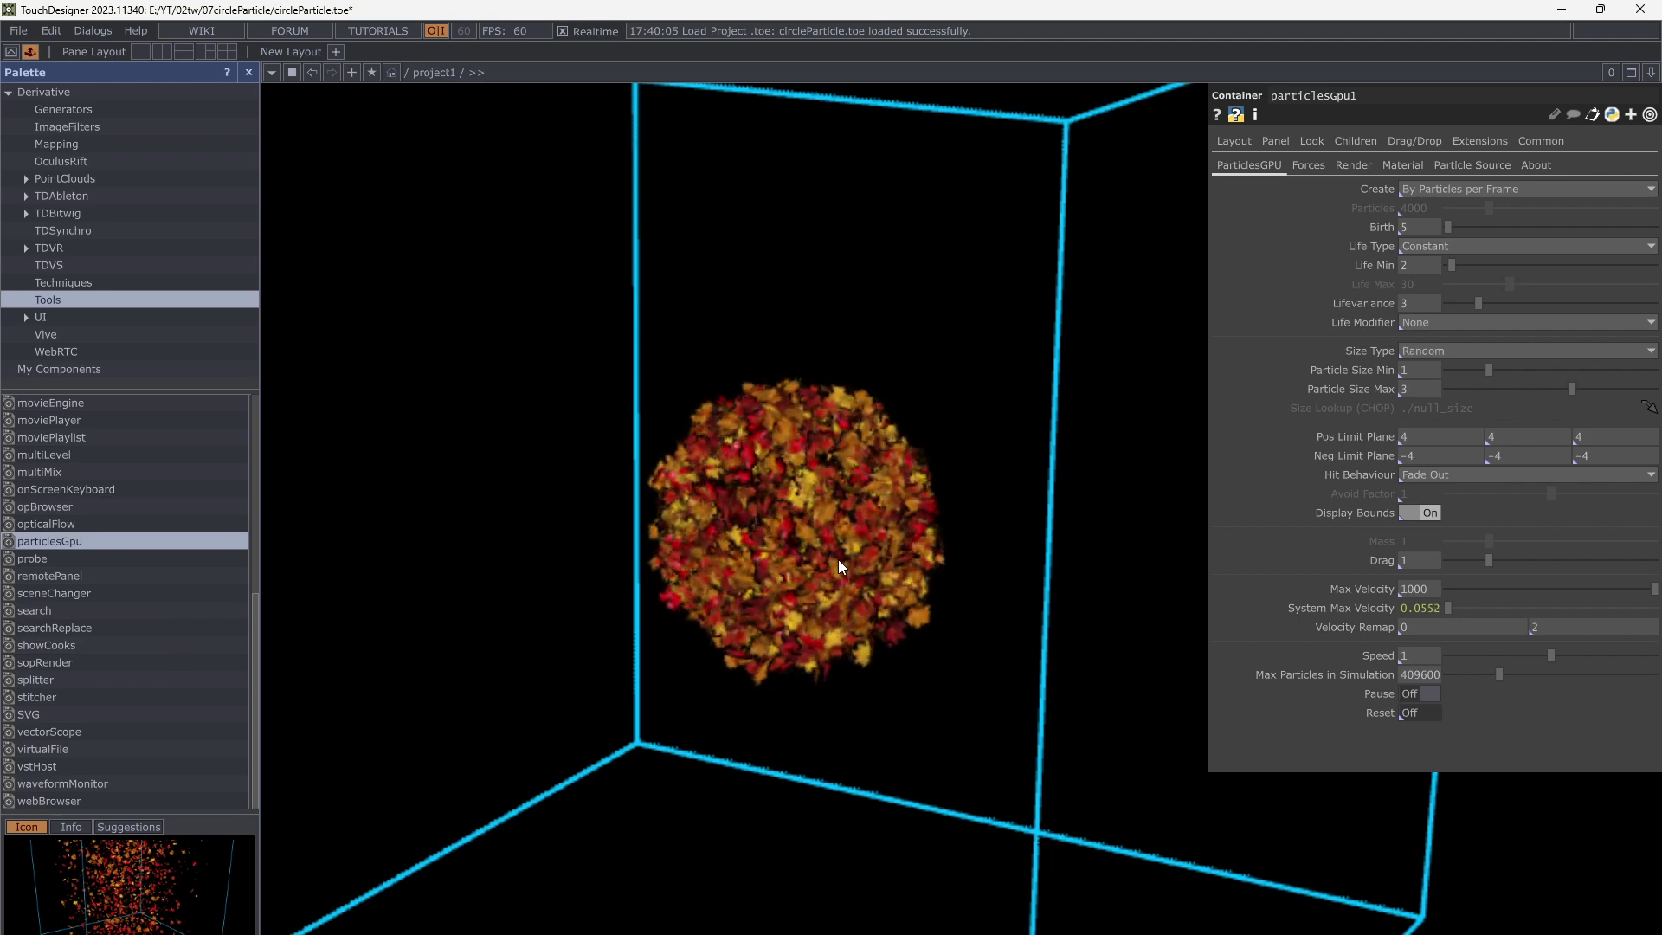
pyautogui.scroll(-8, 839, 557)
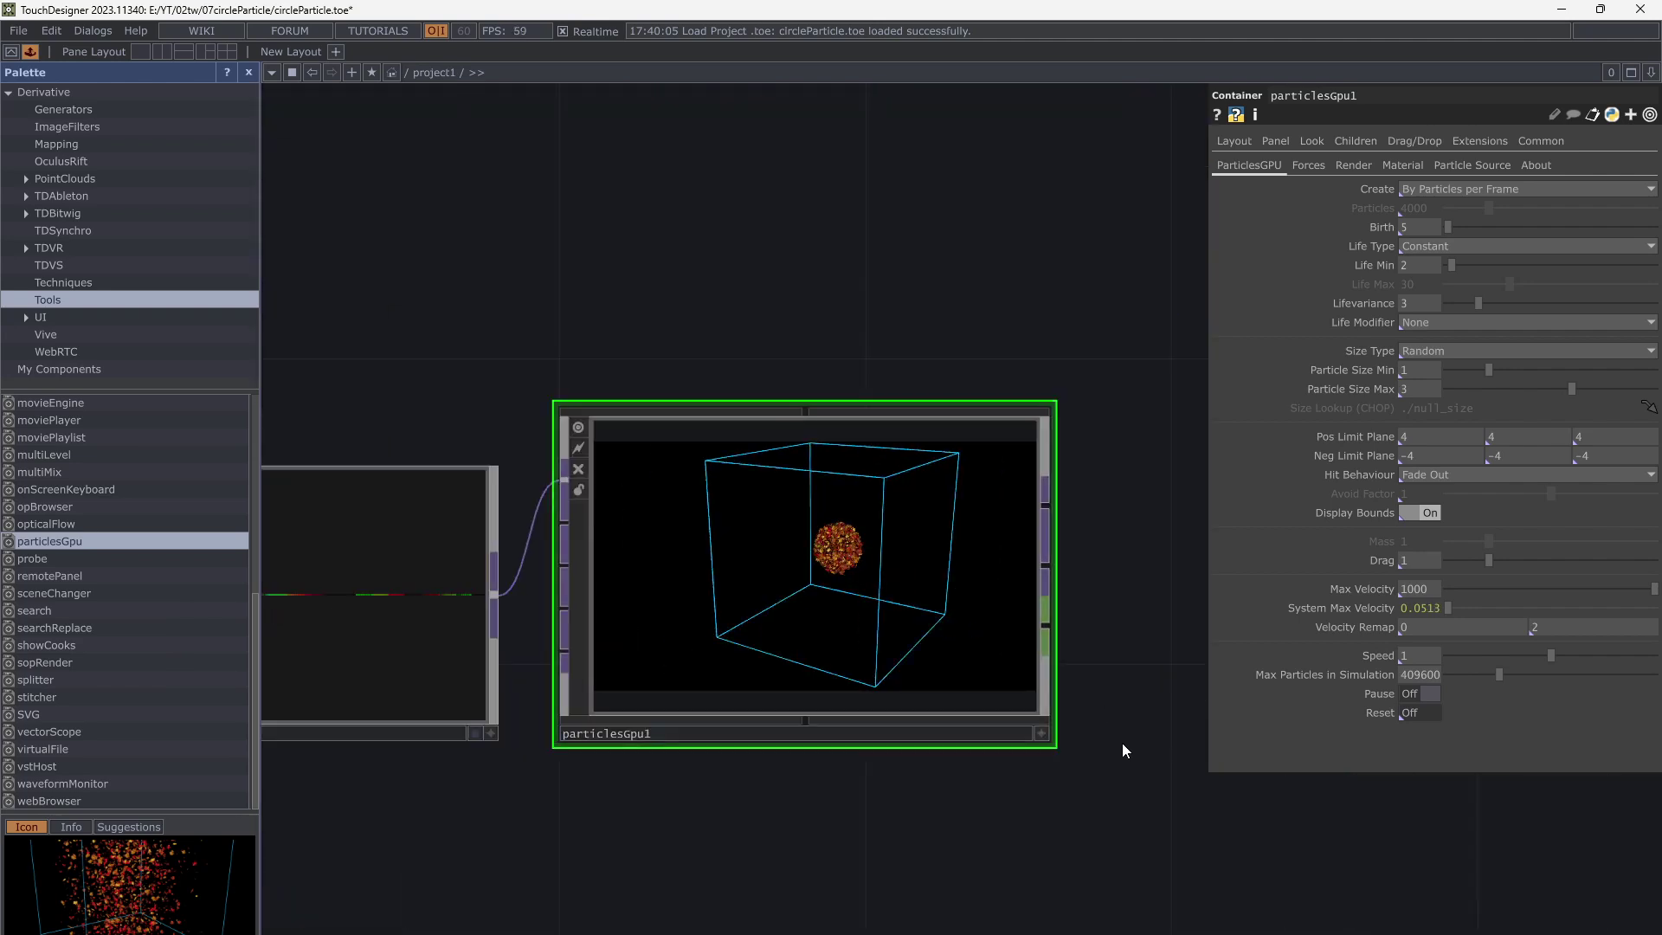
pyautogui.moveTo(1111, 746); pyautogui.dragTo(1053, 704)
pyautogui.moveTo(1053, 703); pyautogui.dragTo(1022, 702)
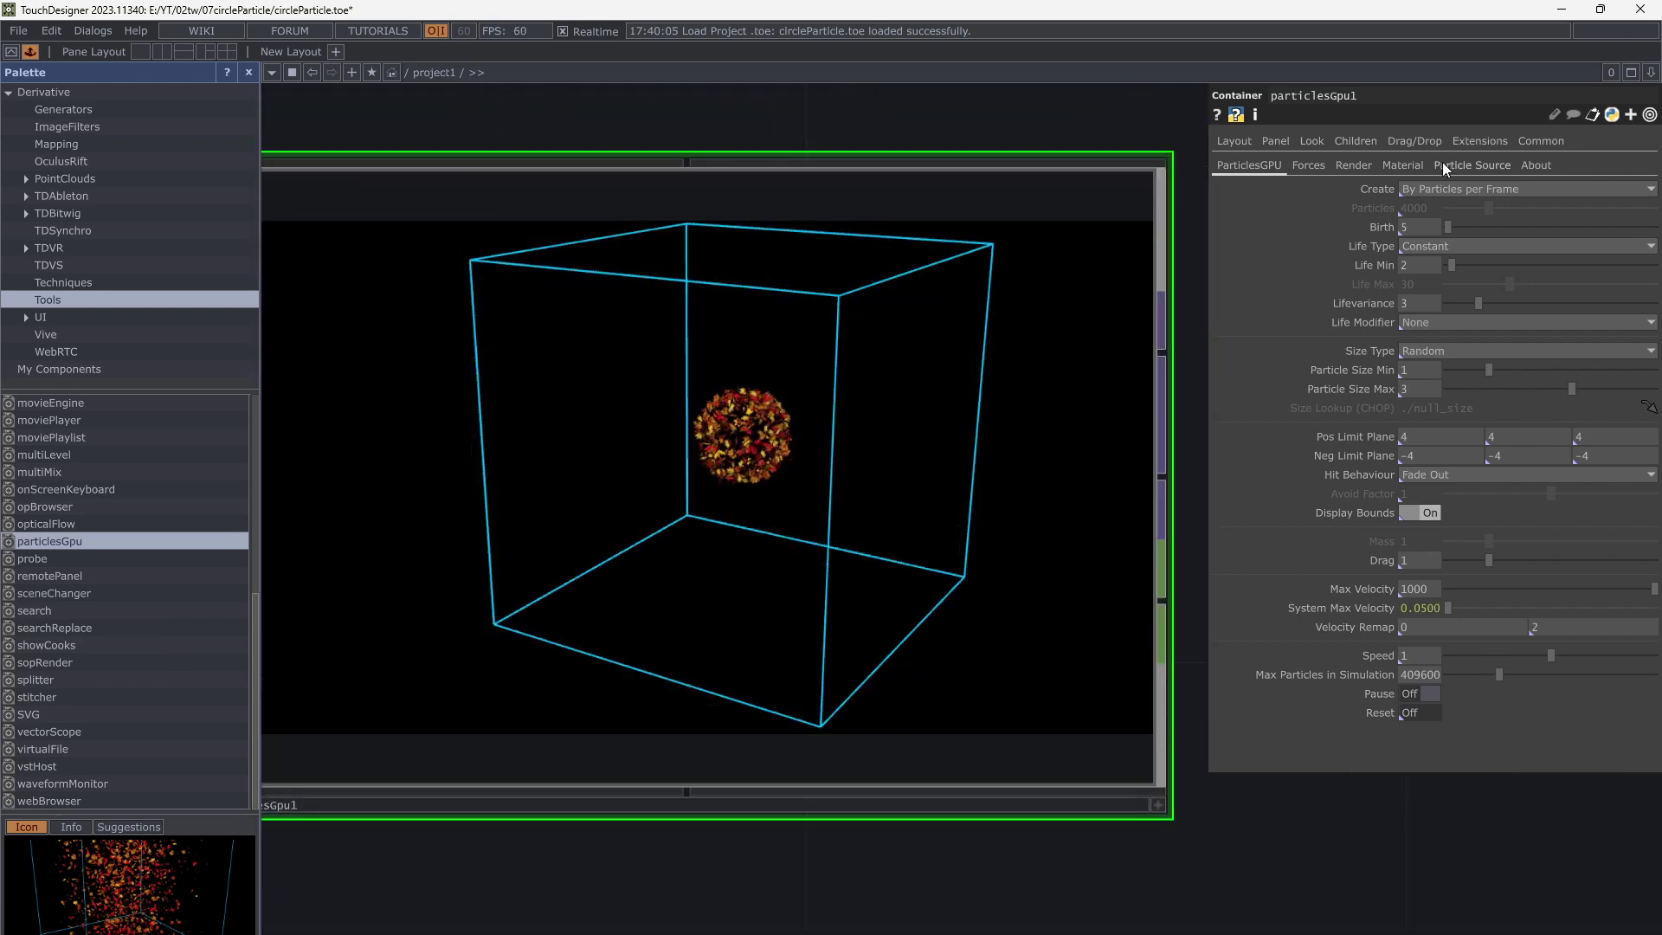
# Switch the particle texture of particlesGpu1 to Custom, keep the Constant material, and inspect the particles up close
pyautogui.click(1409, 166)
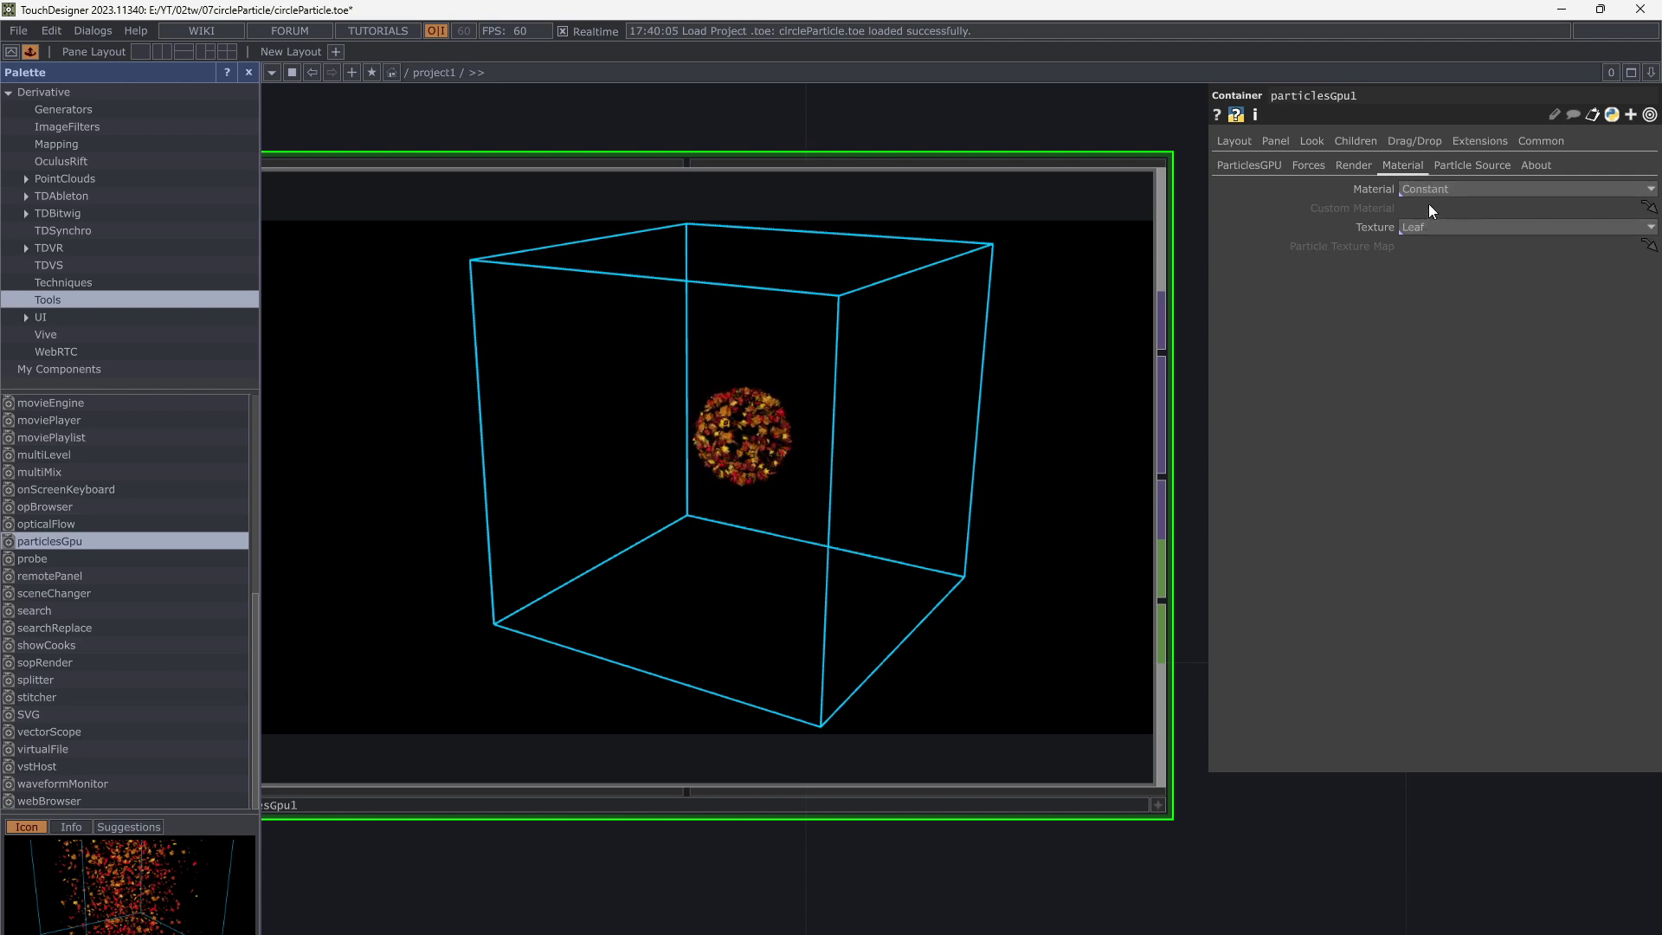
pyautogui.click(1430, 187)
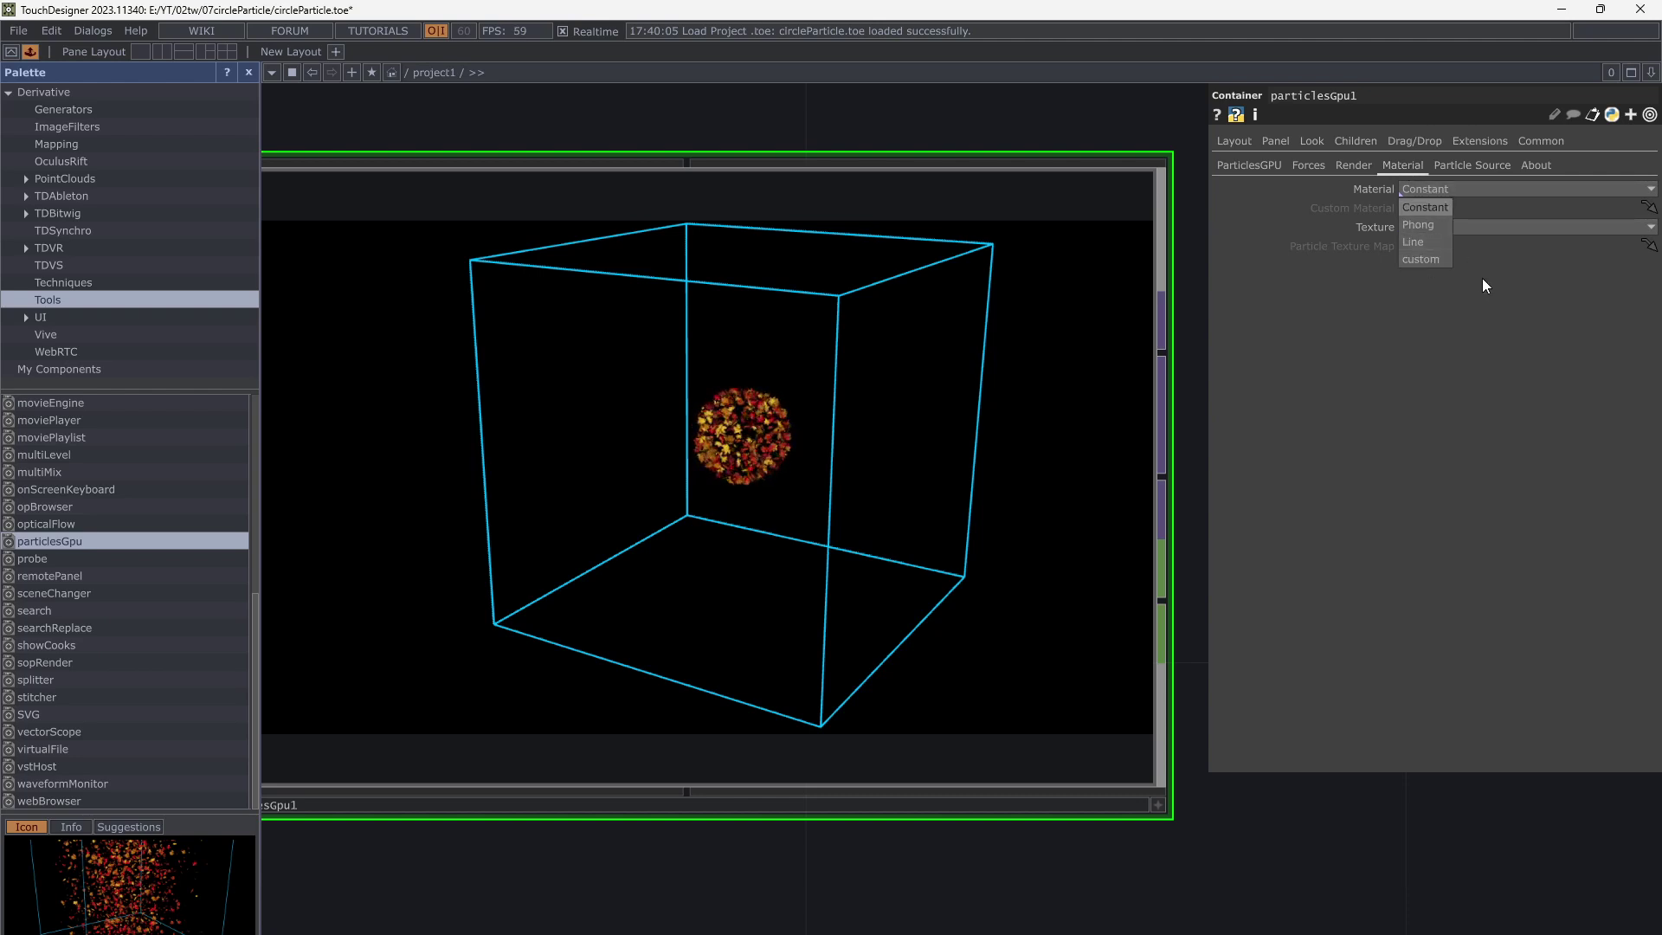
pyautogui.click(1537, 288)
pyautogui.click(1446, 225)
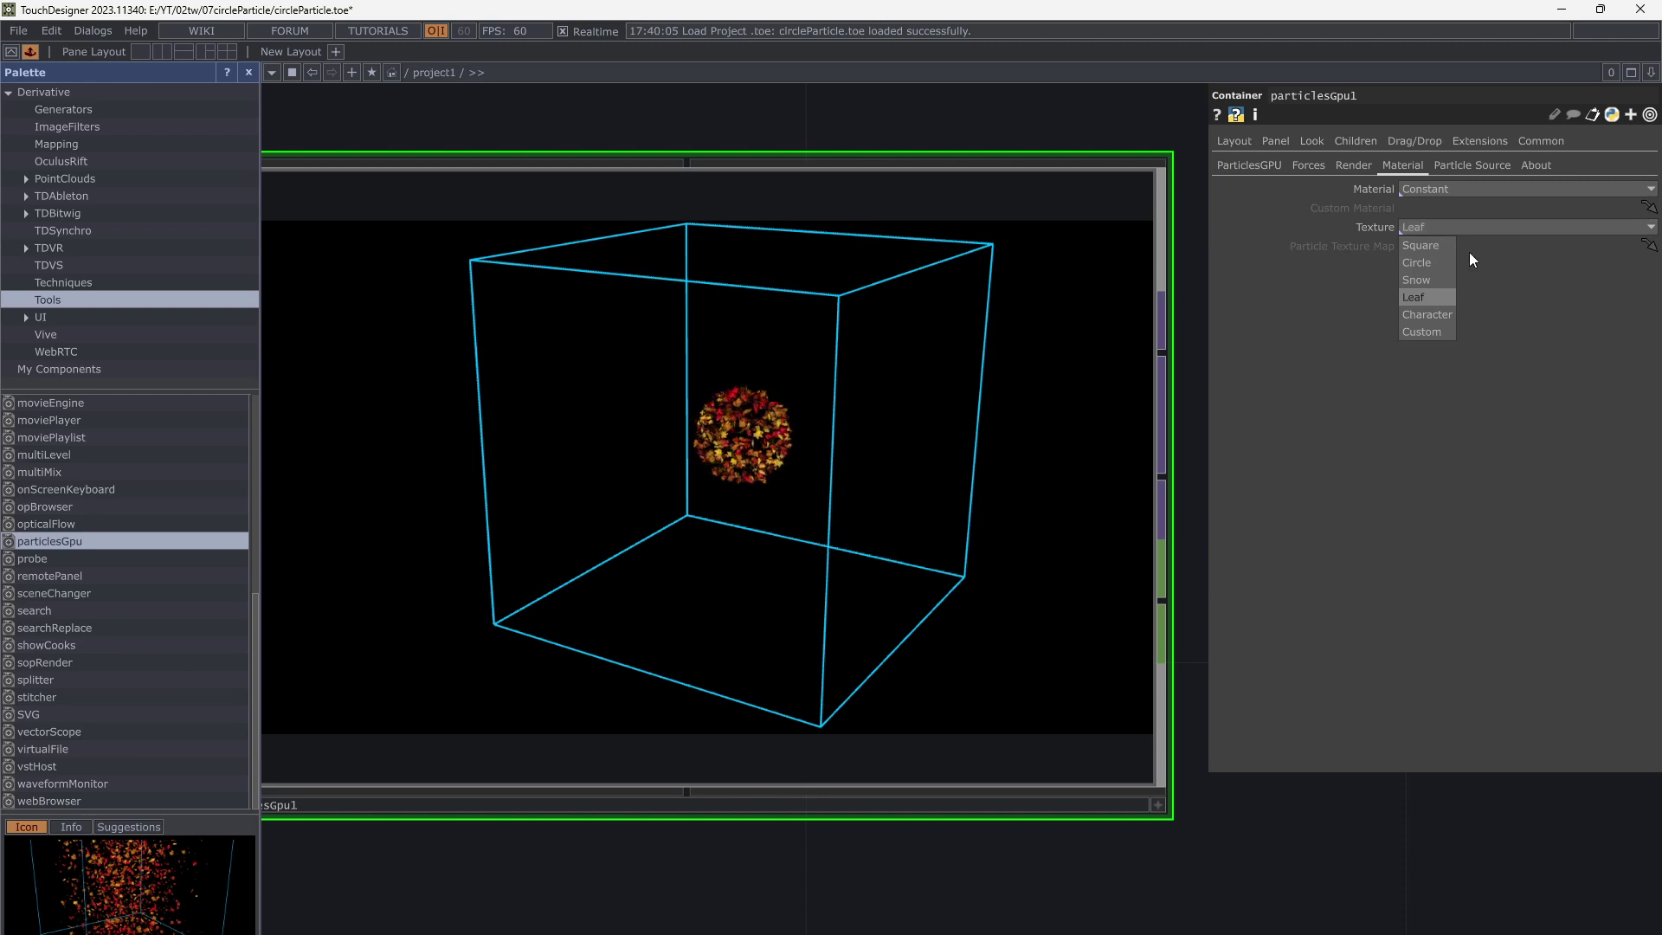
pyautogui.click(1431, 330)
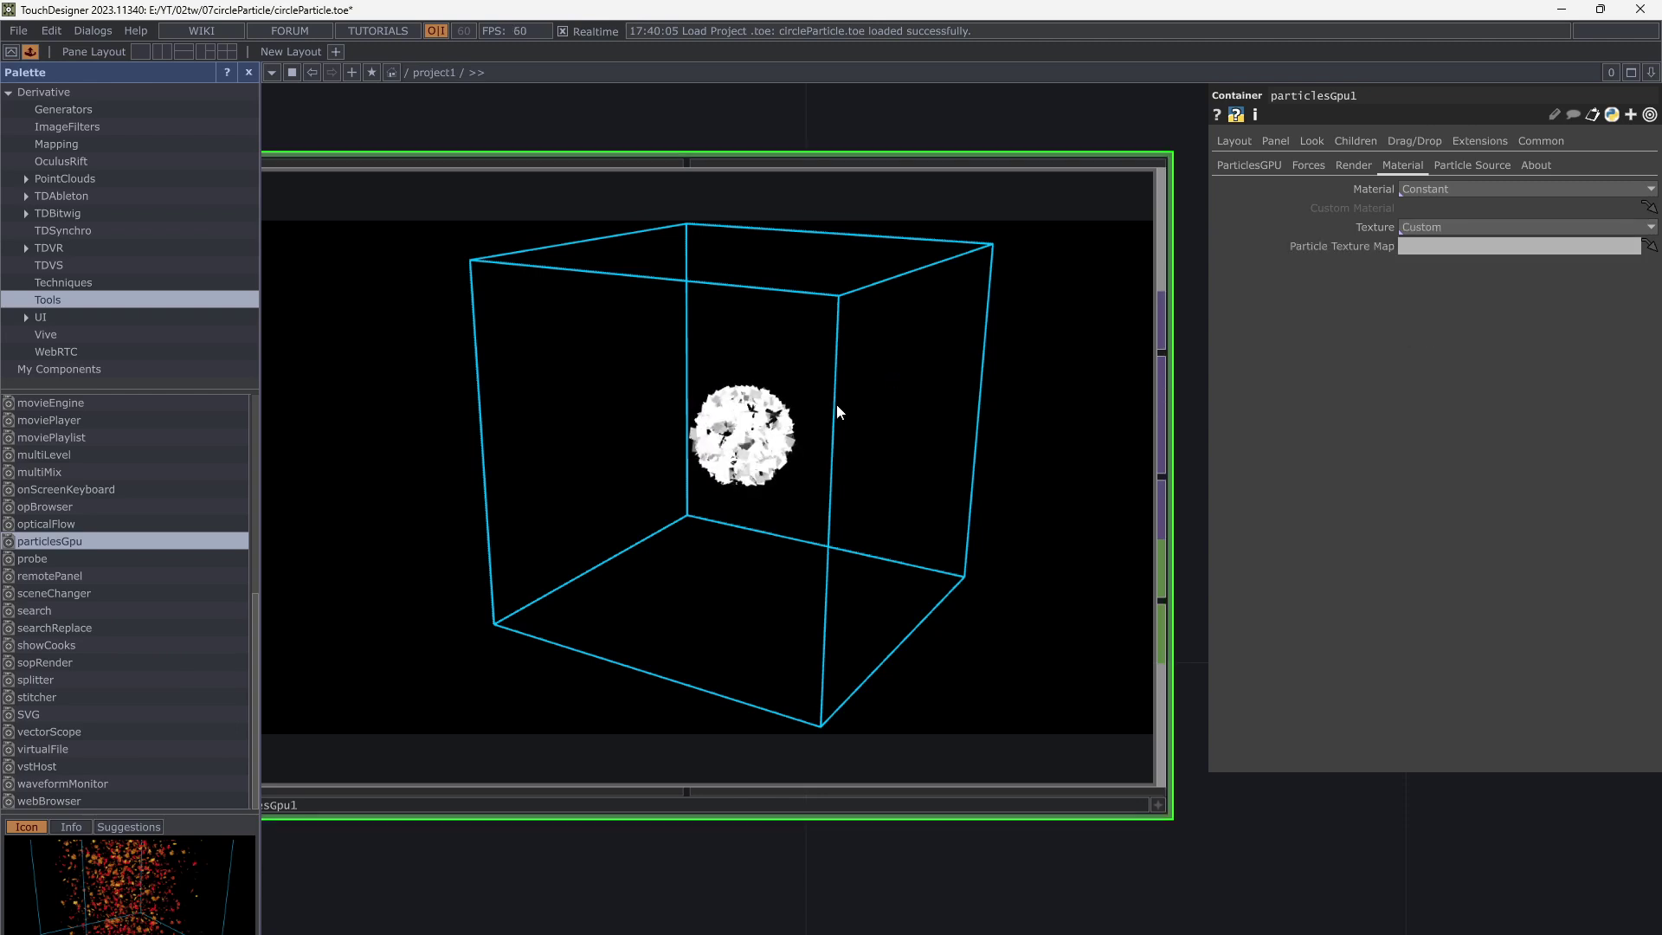
pyautogui.scroll(3, 836, 404)
pyautogui.scroll(2, 750, 419)
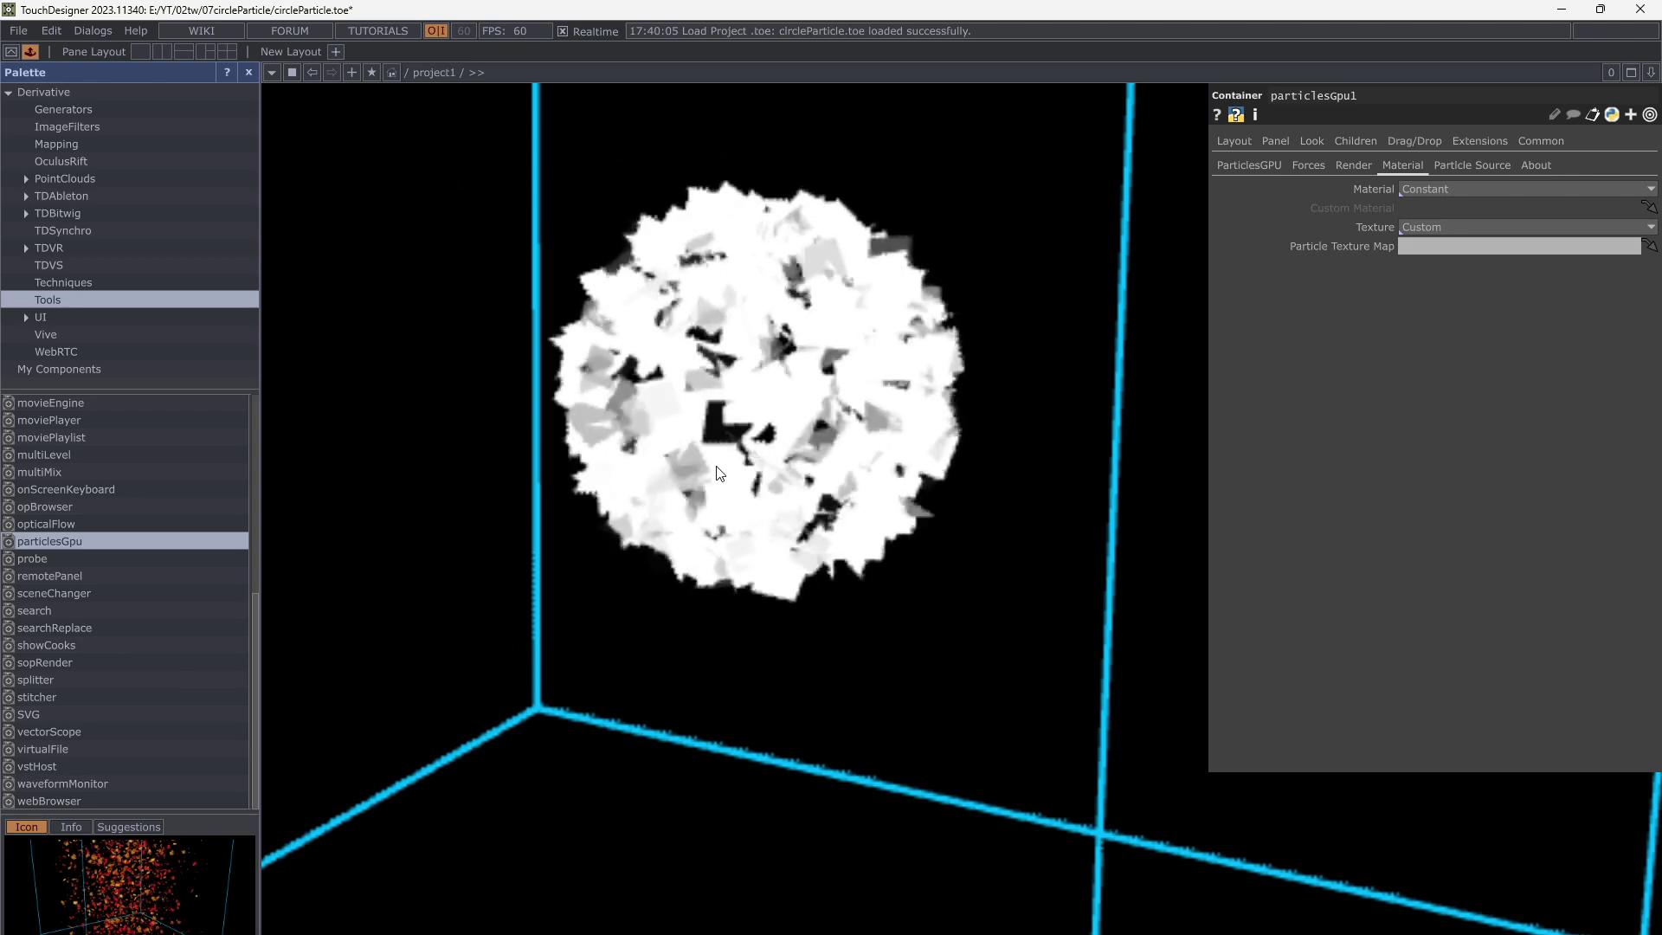
pyautogui.scroll(-5, 749, 419)
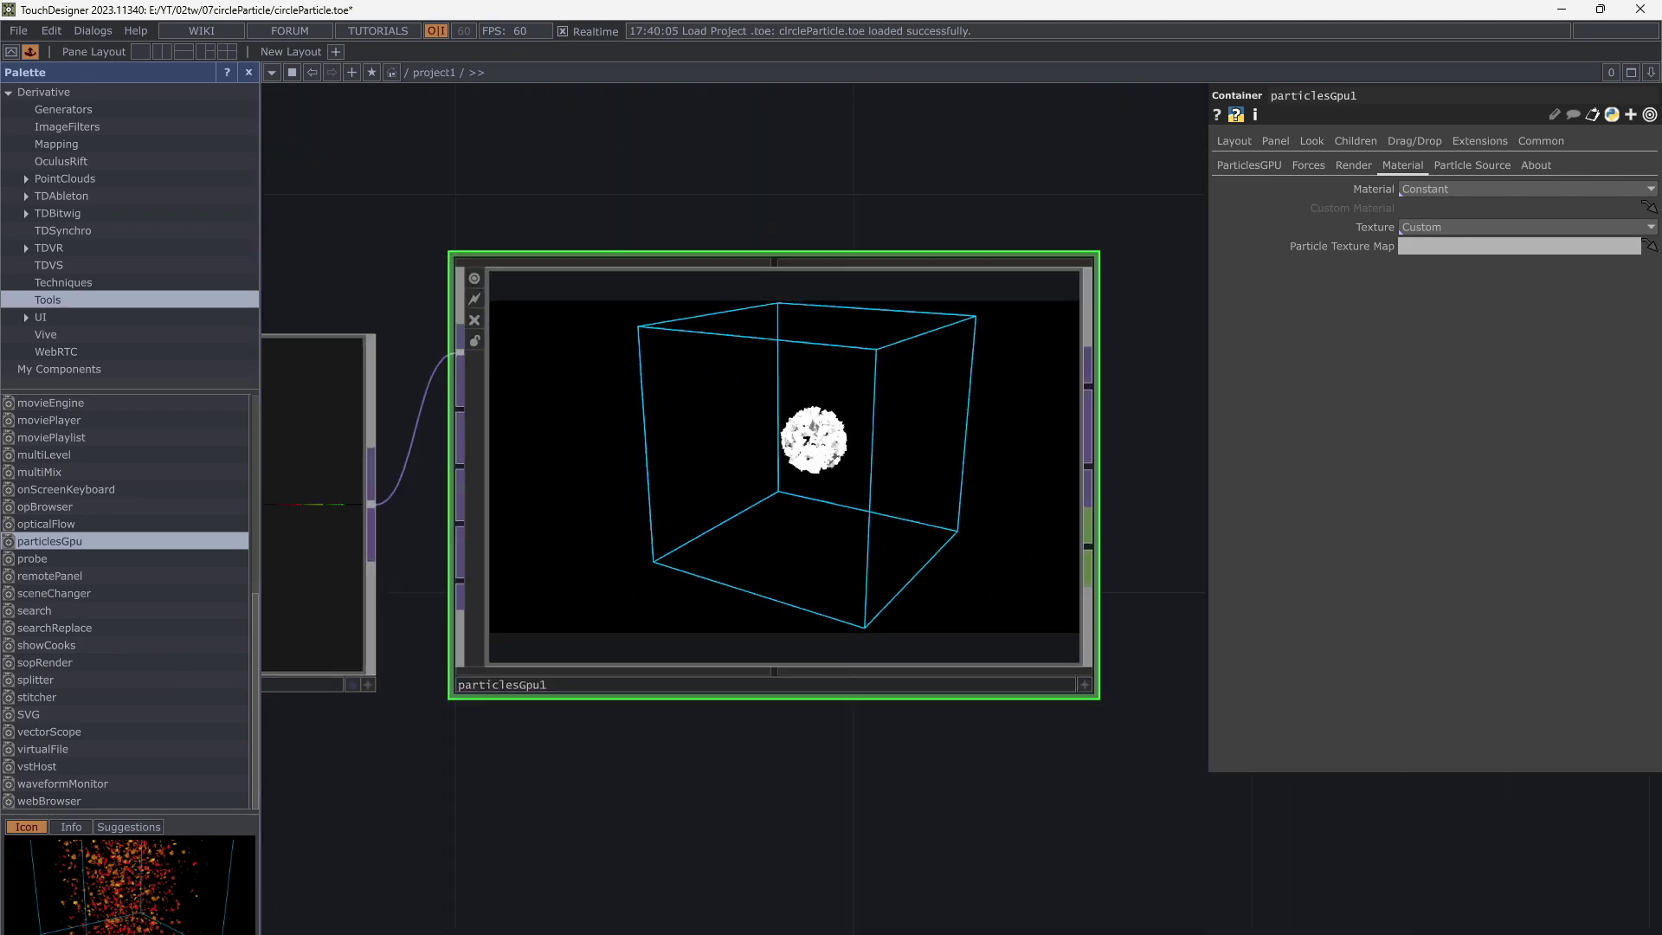
pyautogui.moveTo(795, 641); pyautogui.dragTo(891, 662)
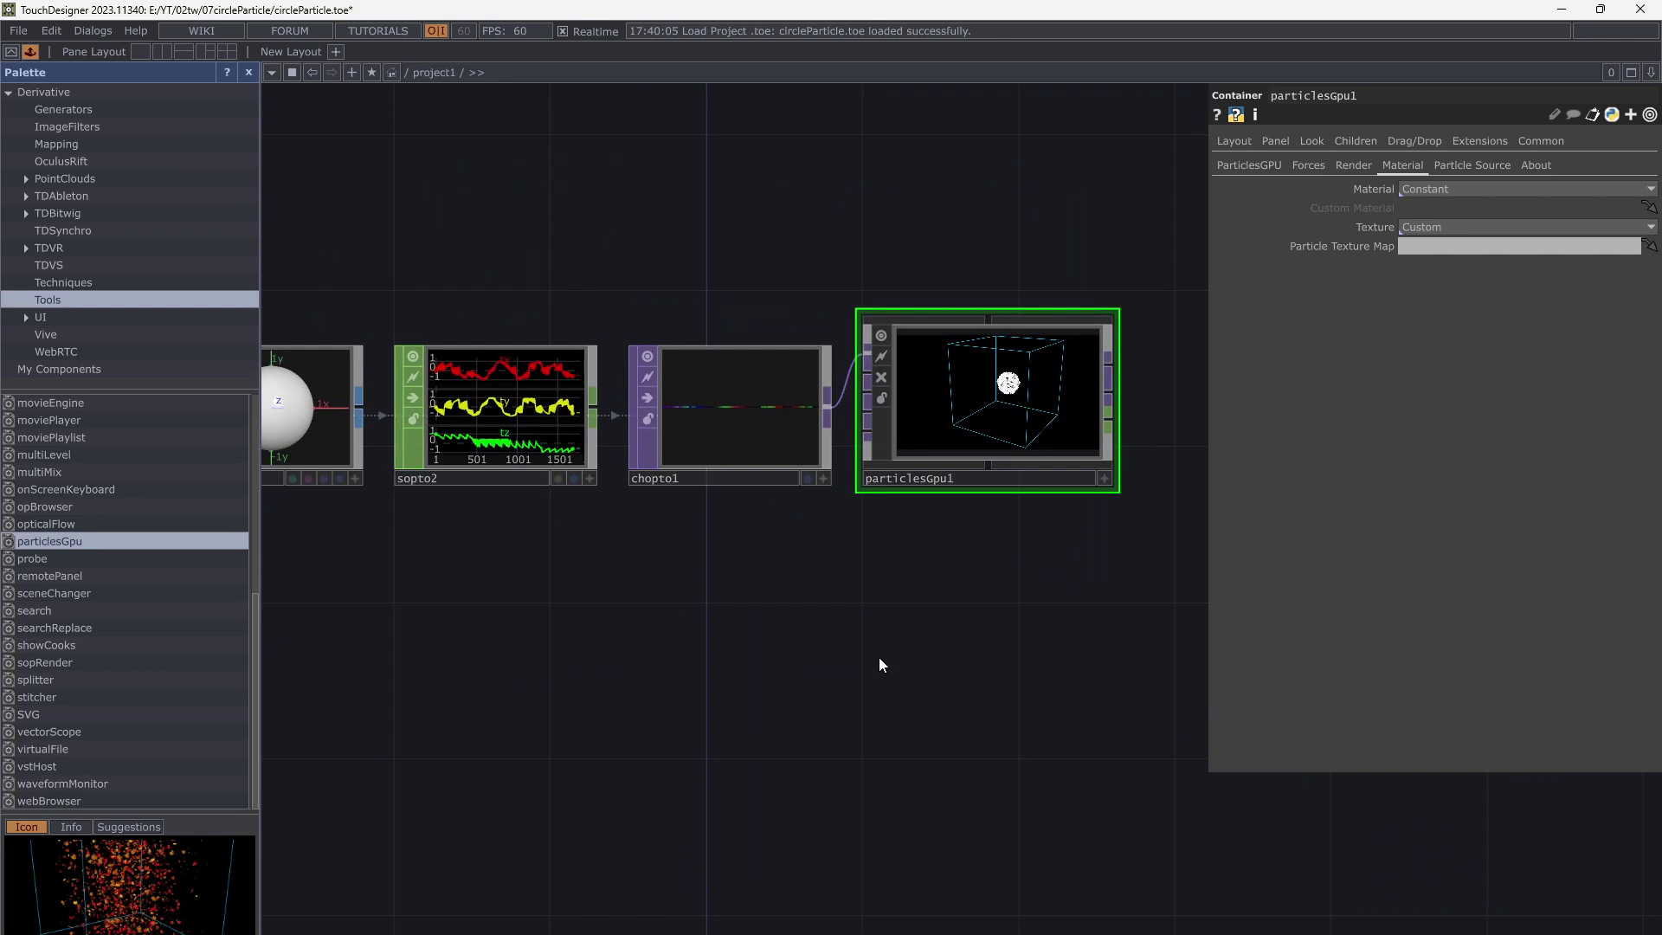
# Add a Null TOP below the operator chain and assign it as the particle texture map of particlesGpu1
pyautogui.press('Tab')
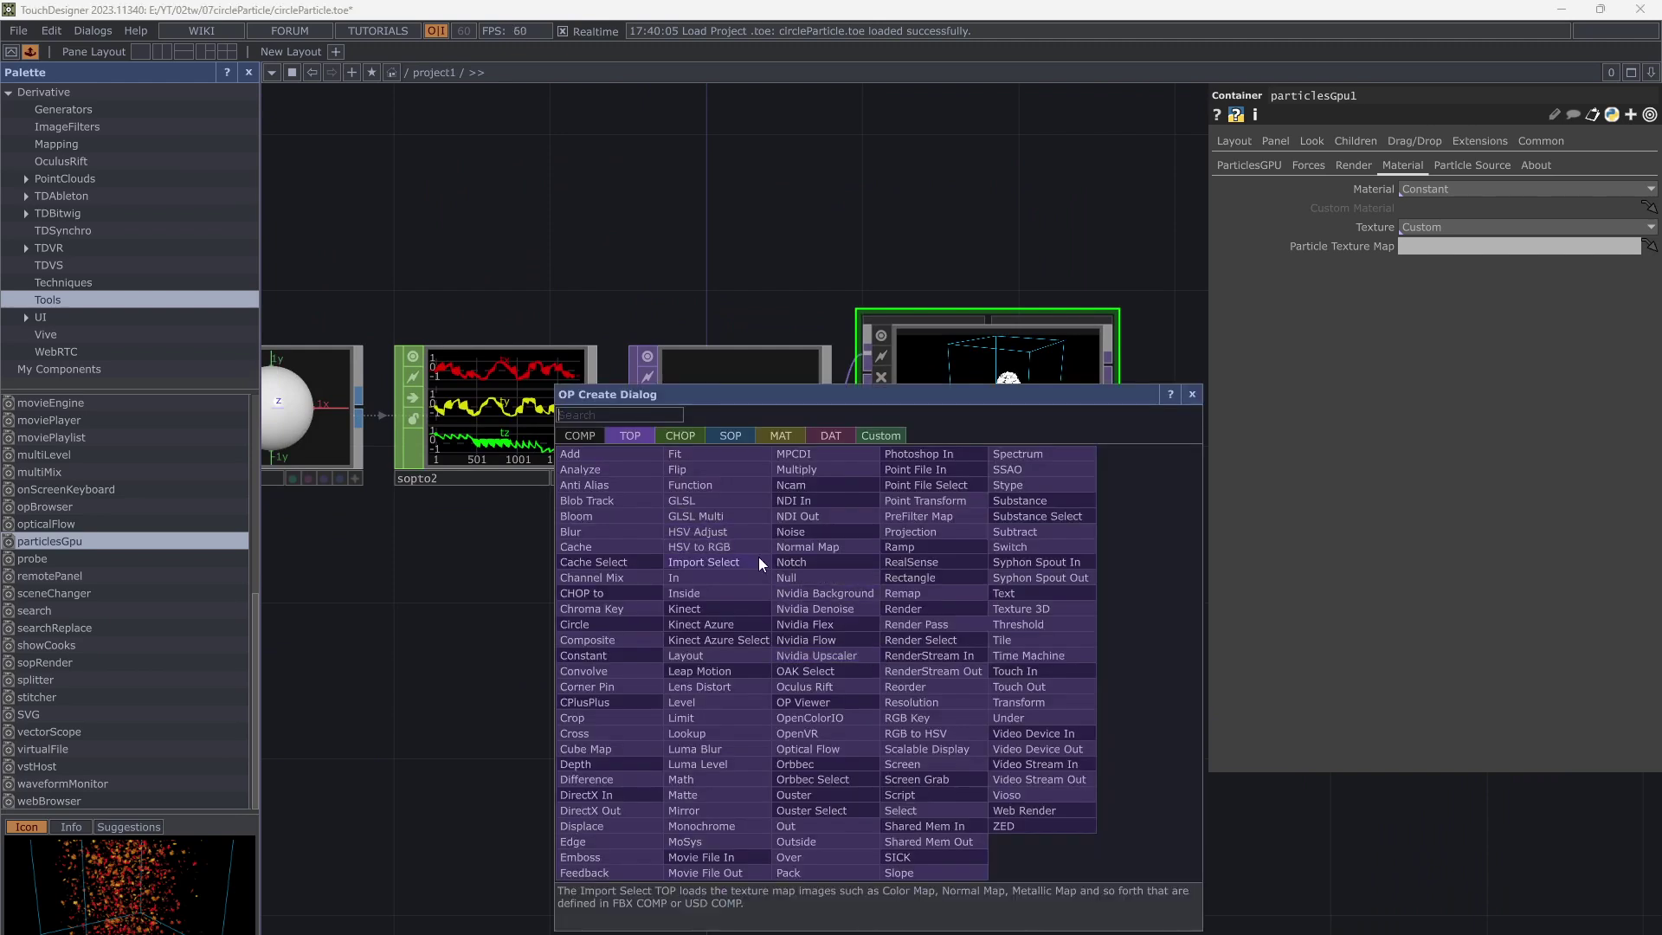
pyautogui.click(784, 577)
pyautogui.click(840, 685)
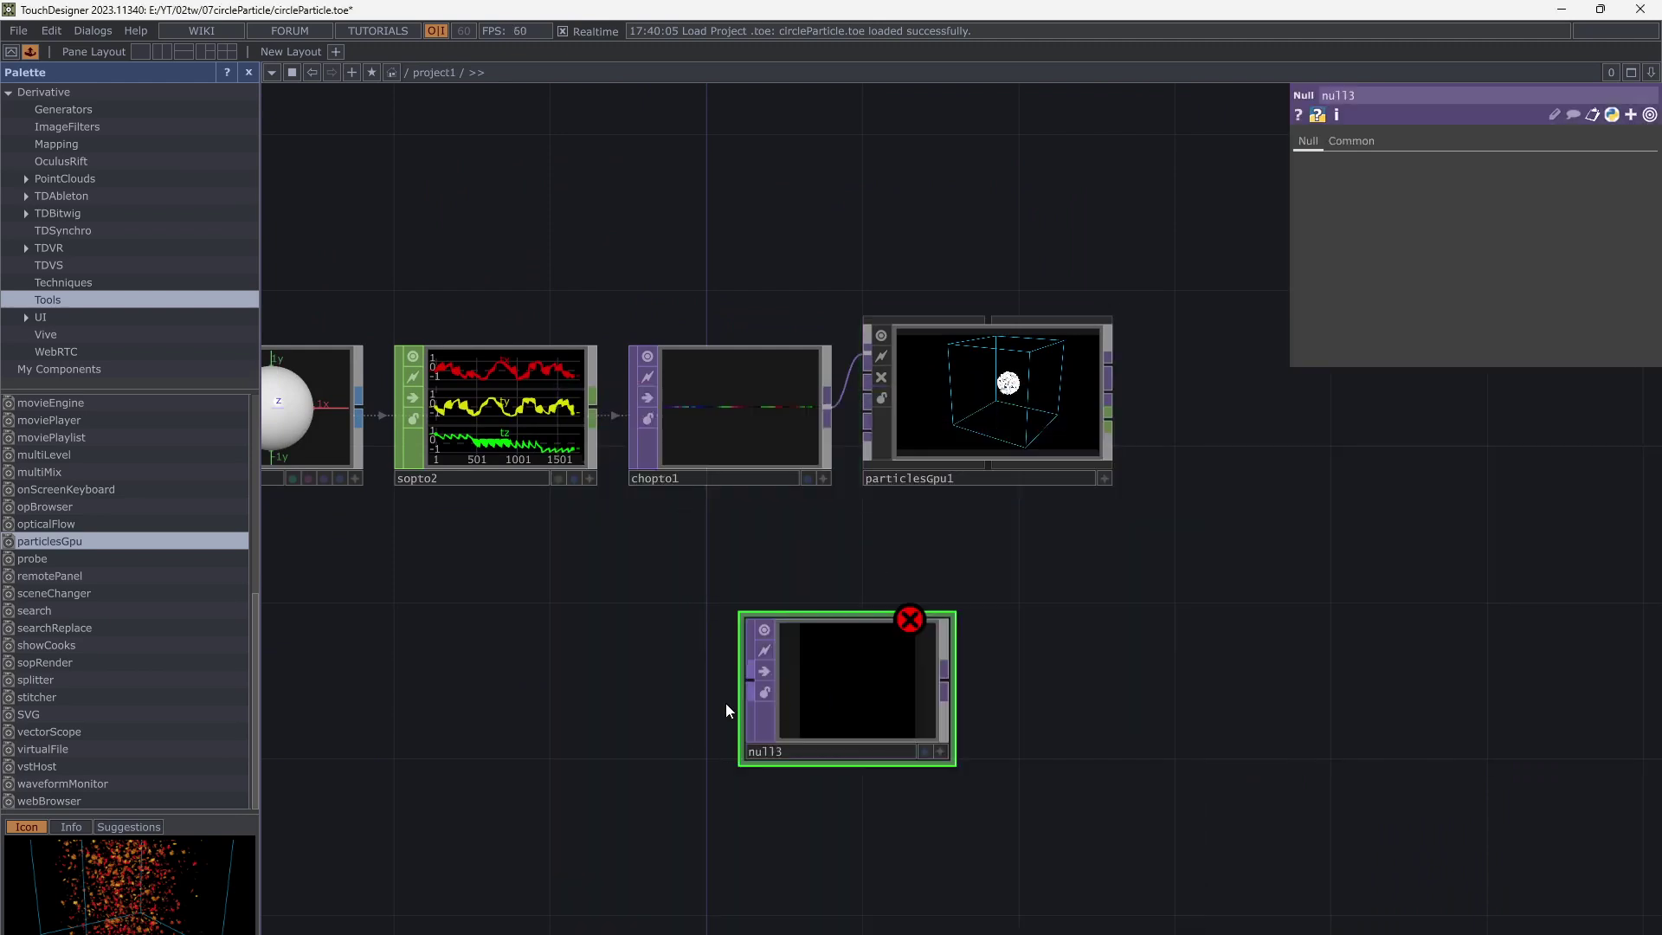
pyautogui.click(967, 429)
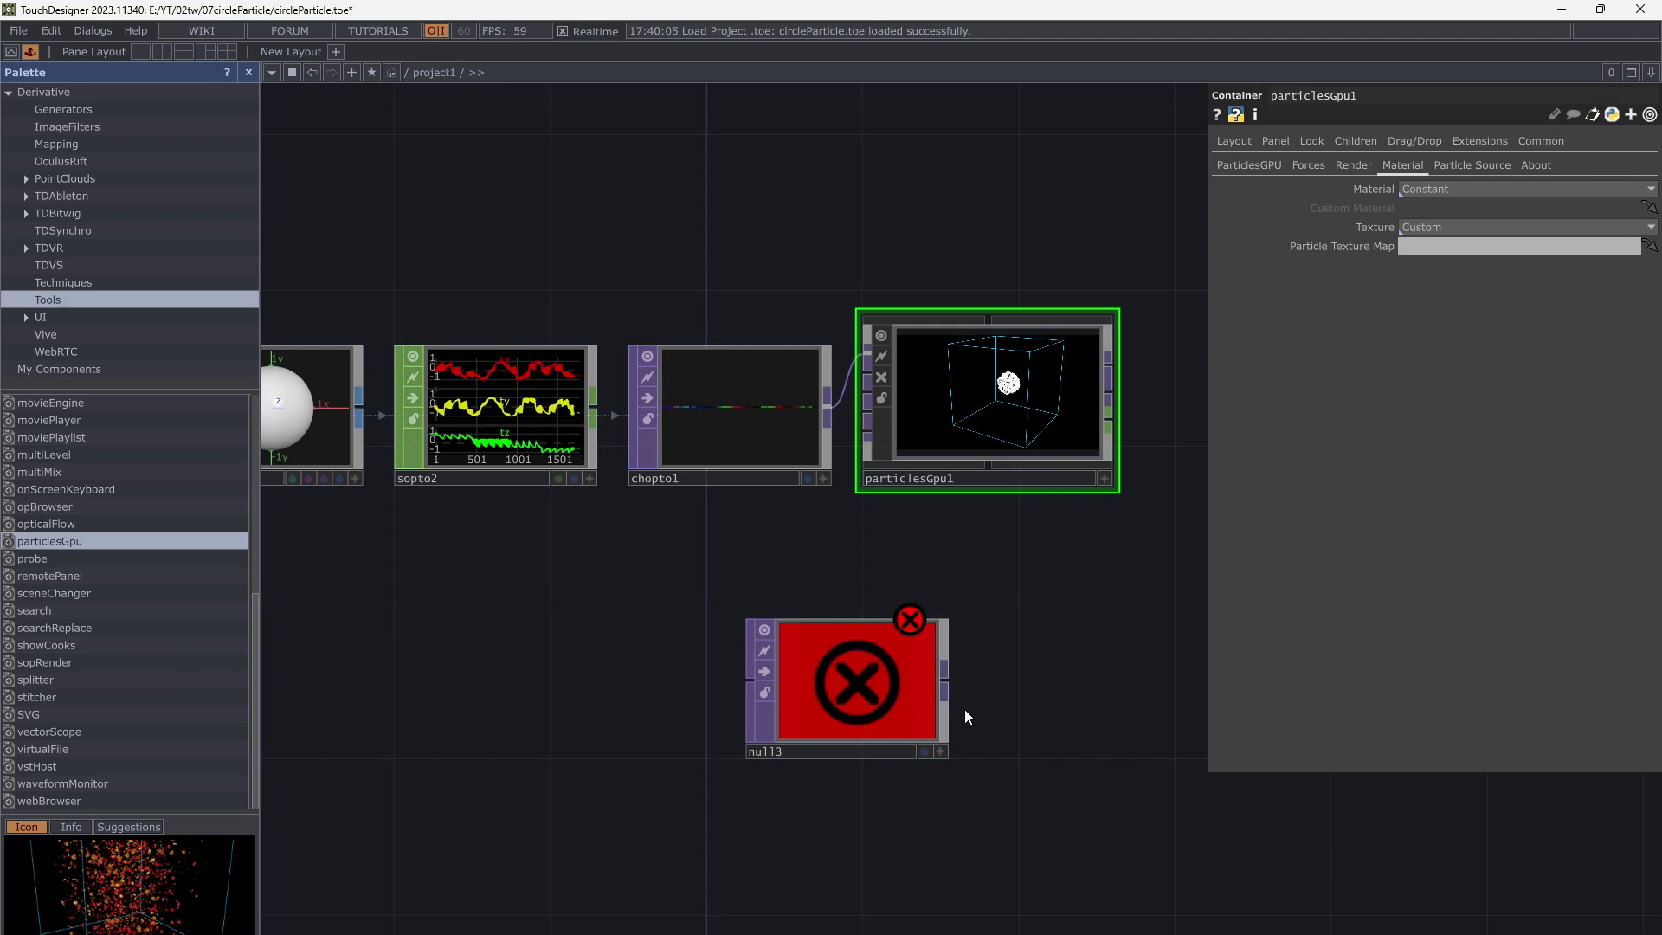
pyautogui.moveTo(919, 709); pyautogui.dragTo(1459, 247)
pyautogui.moveTo(962, 643); pyautogui.dragTo(1165, 575)
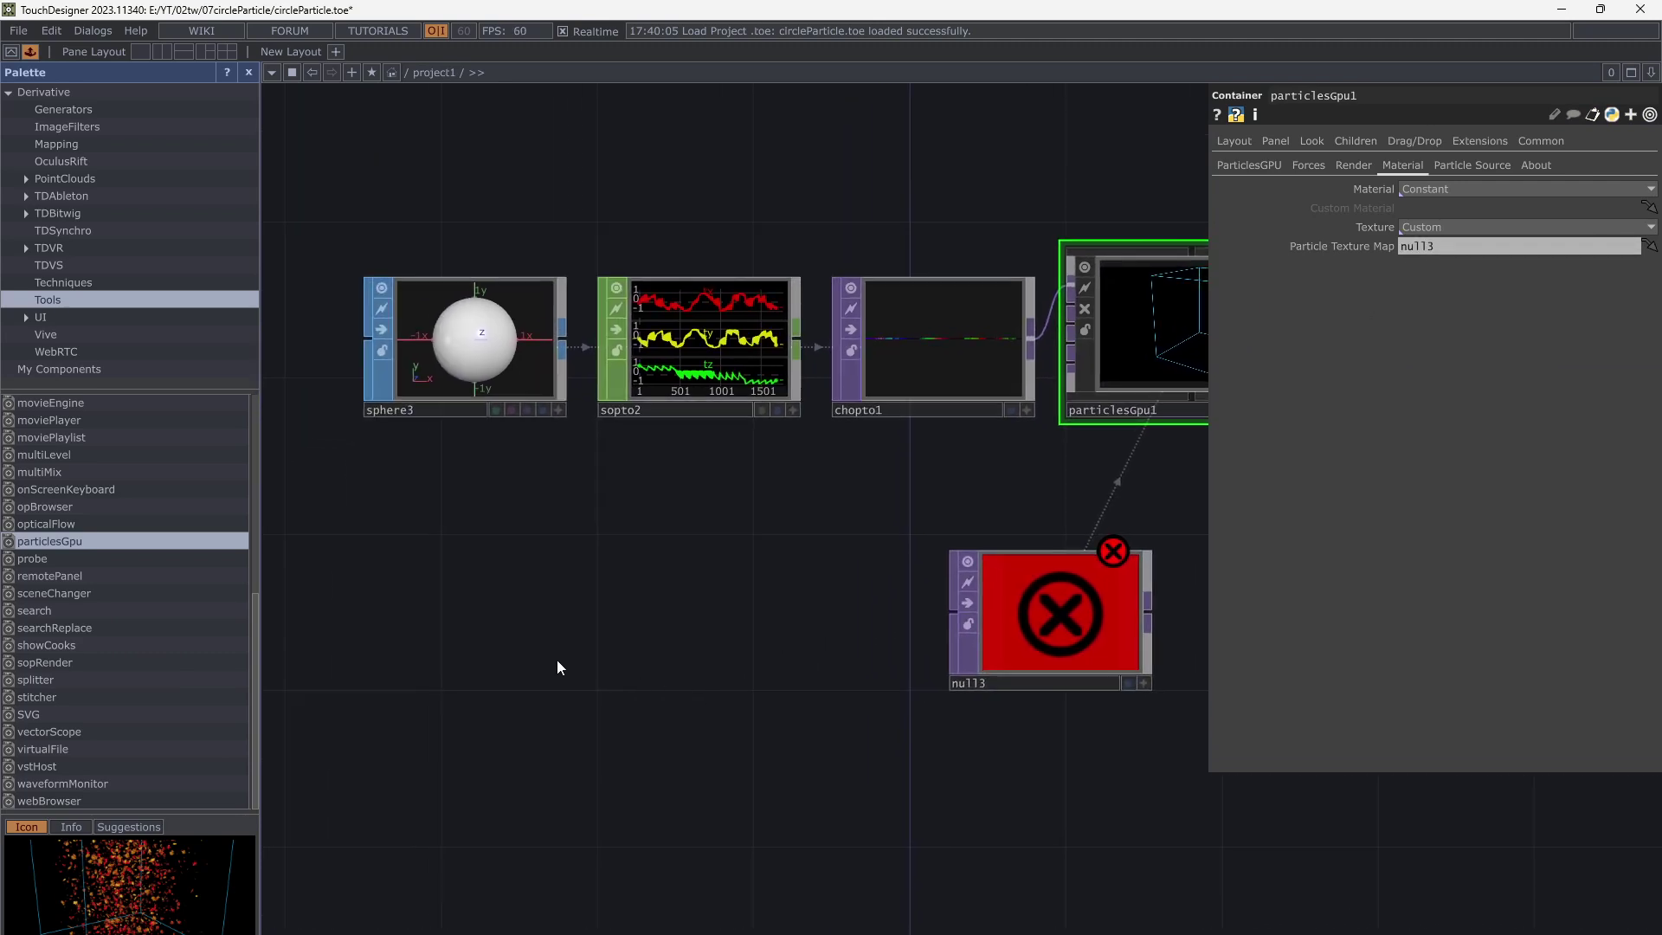
# Add a new Sphere SOP in the empty network area below the existing chain
pyautogui.moveTo(557, 662); pyautogui.dragTo(687, 666)
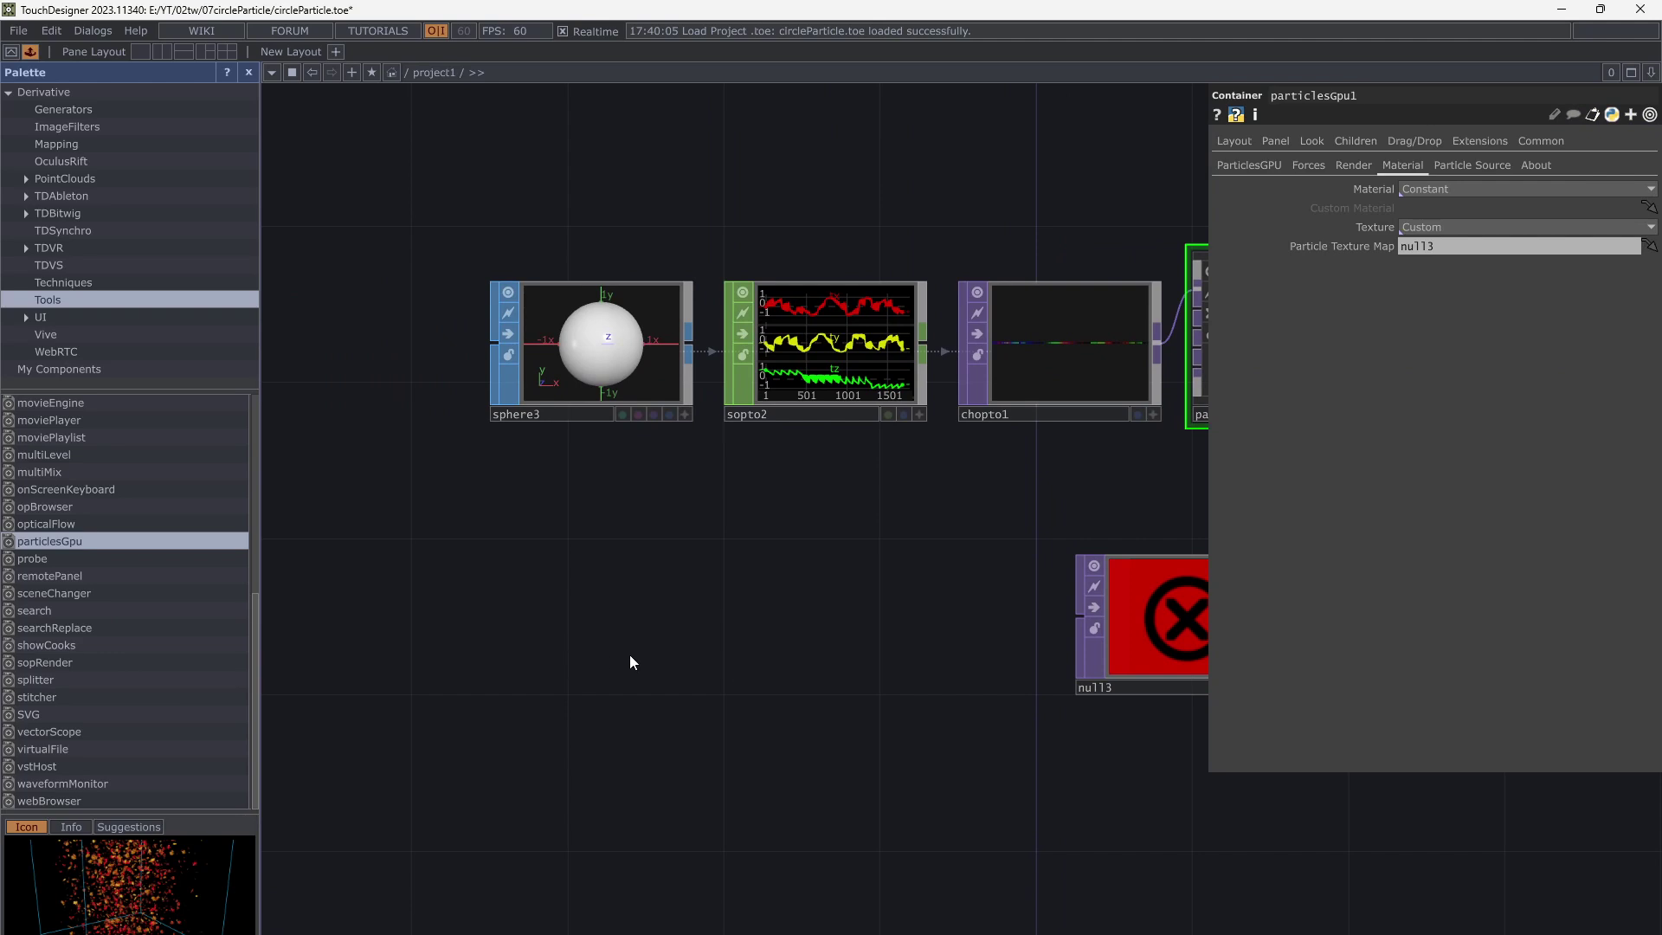
pyautogui.moveTo(630, 662); pyautogui.dragTo(796, 610)
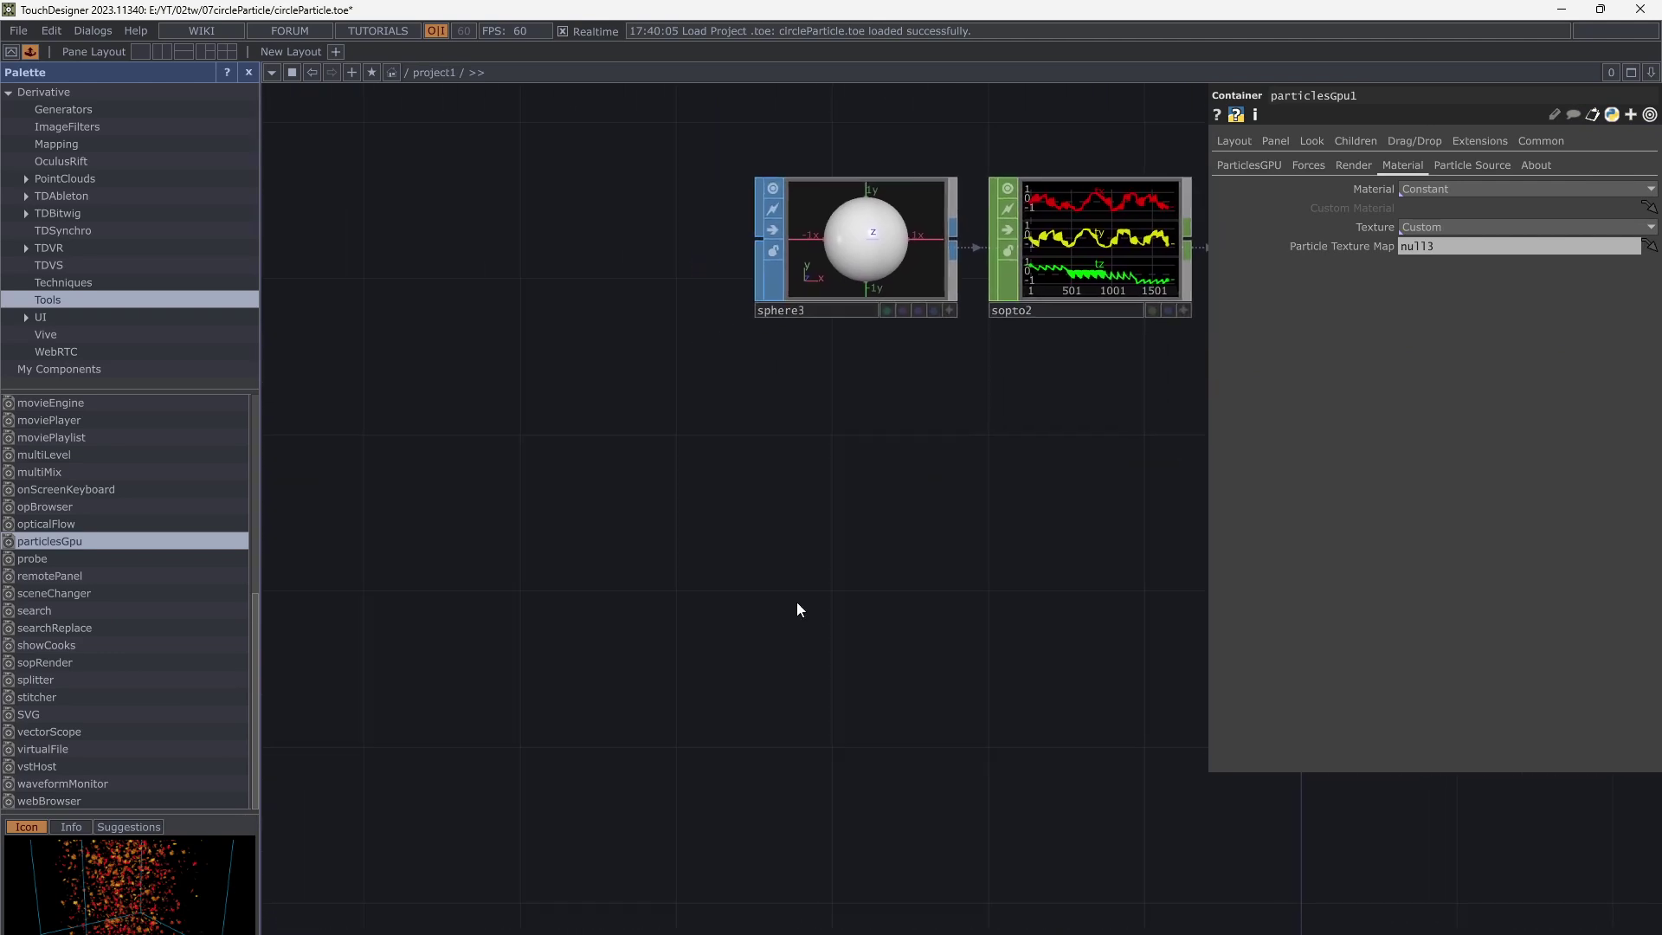
pyautogui.press('Tab')
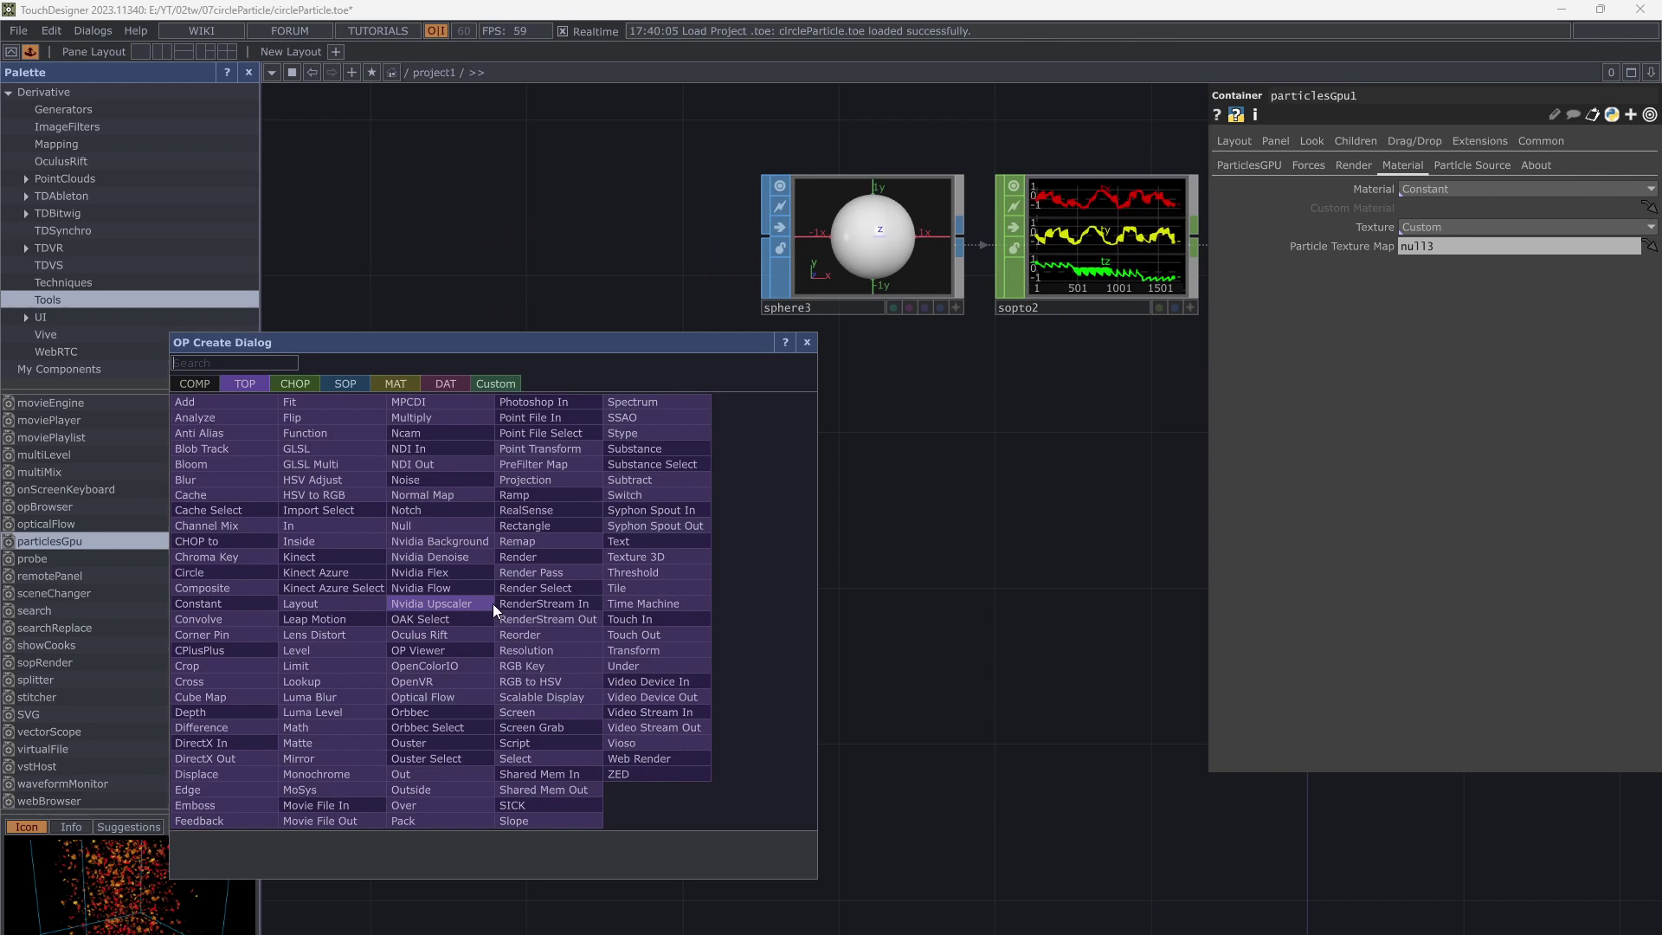
pyautogui.click(356, 387)
pyautogui.click(534, 476)
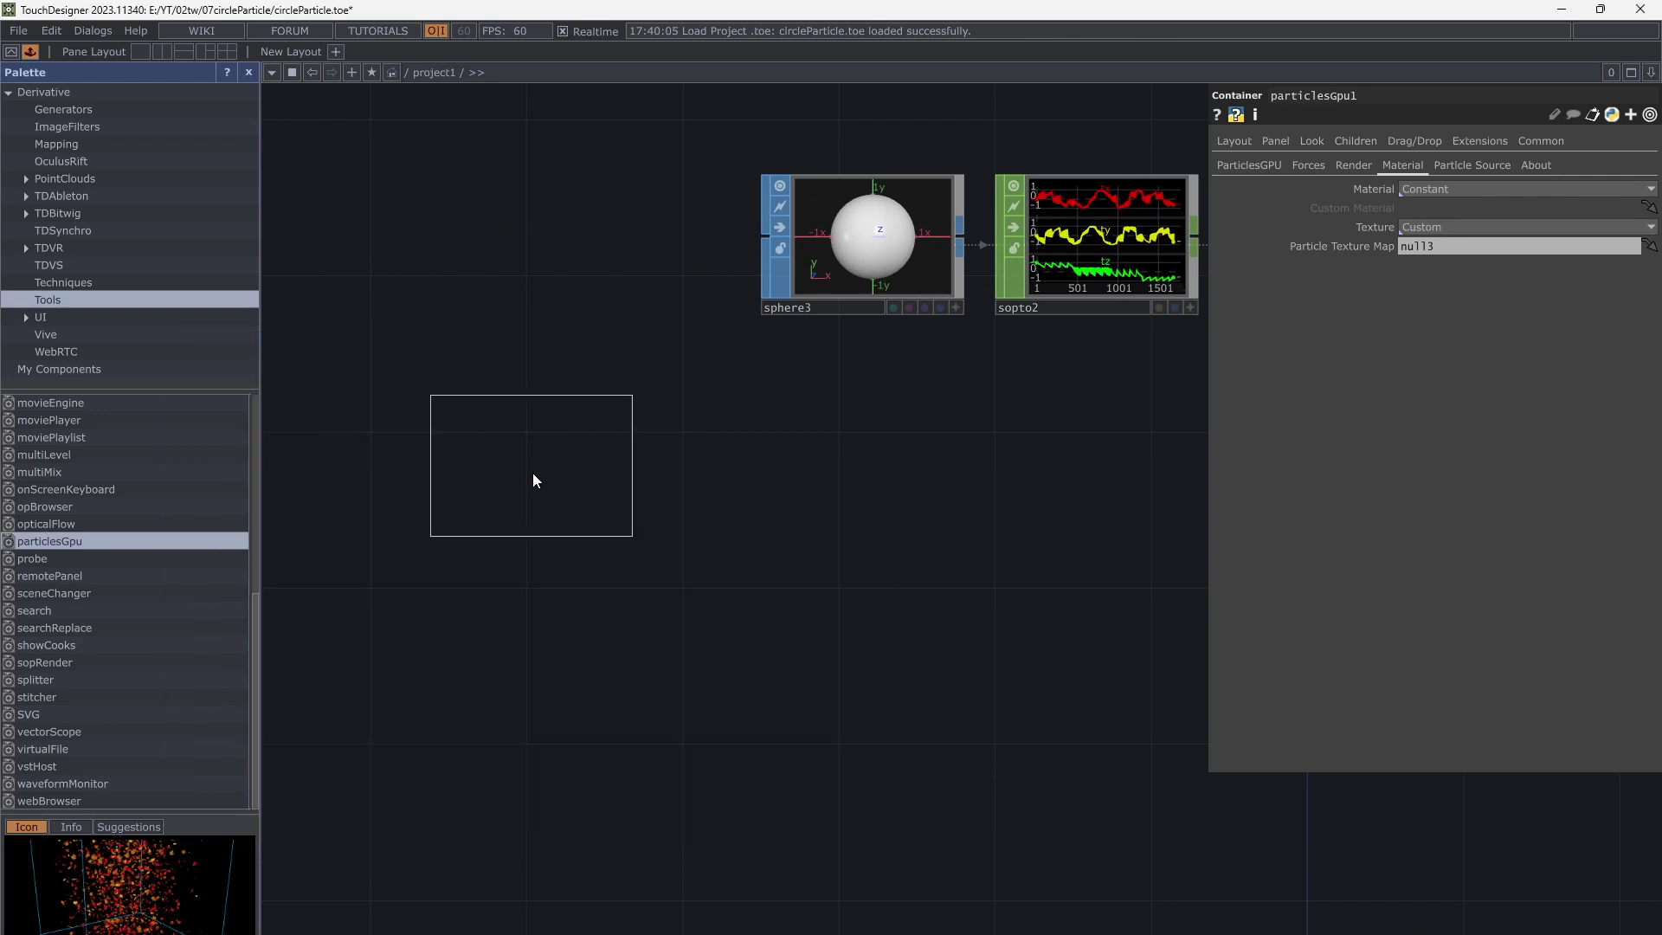
pyautogui.click(537, 586)
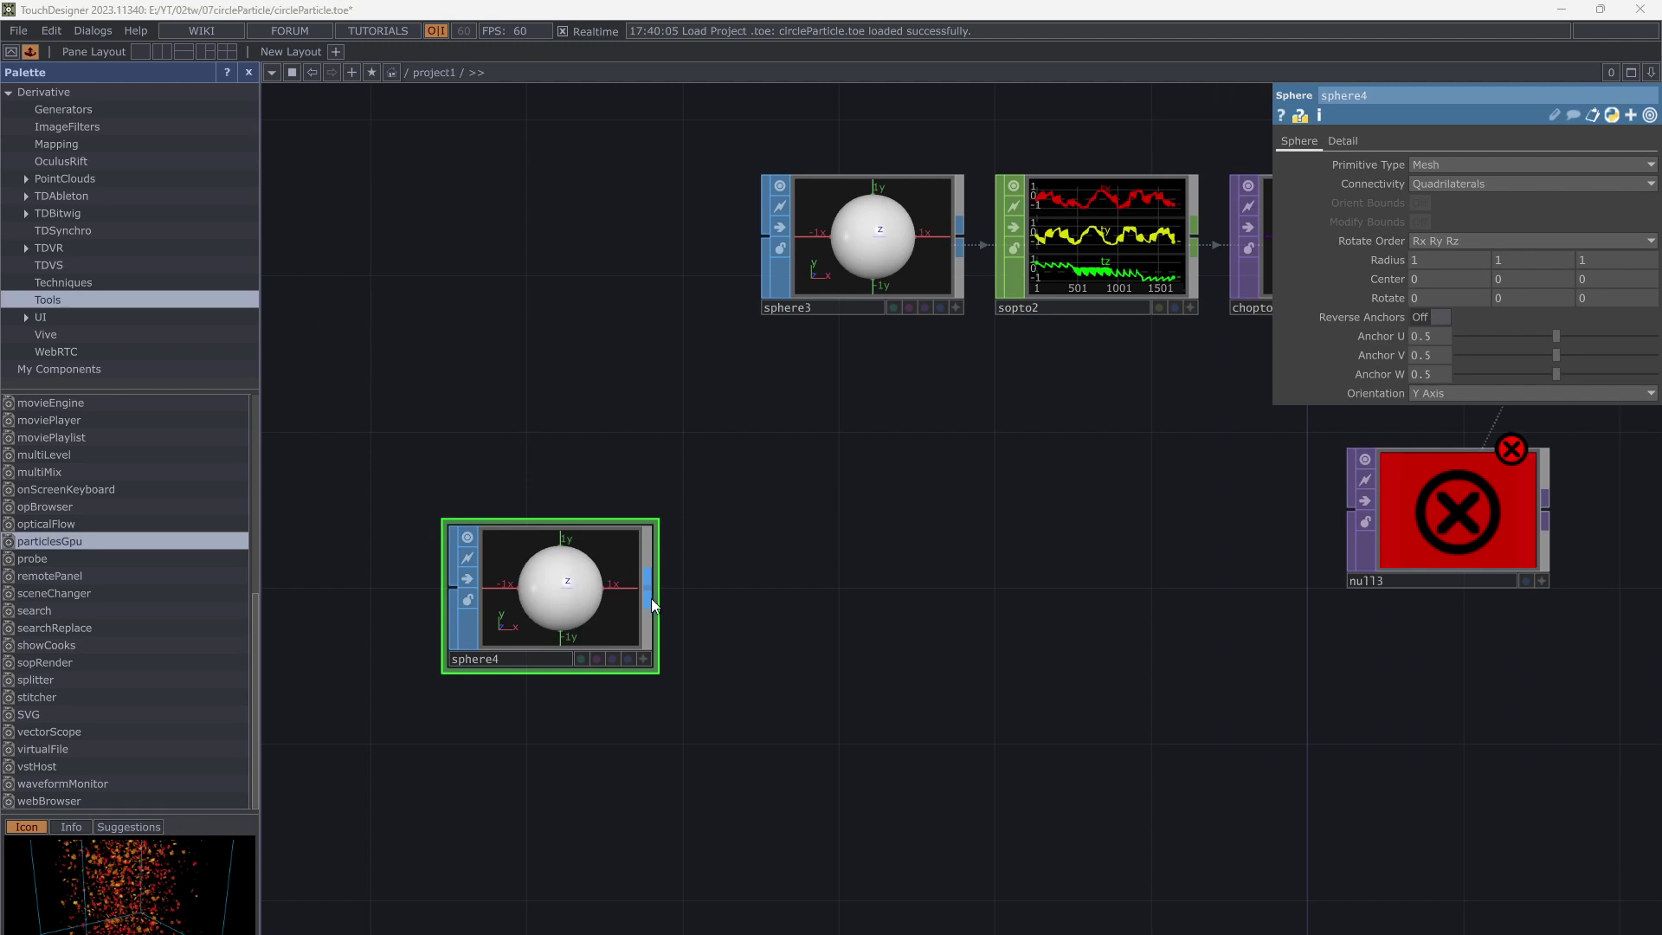
# Append a Null SOP to the new sphere and move the sphere farther away to leave space between them
pyautogui.rightClick(651, 599)
pyautogui.write('nyl')
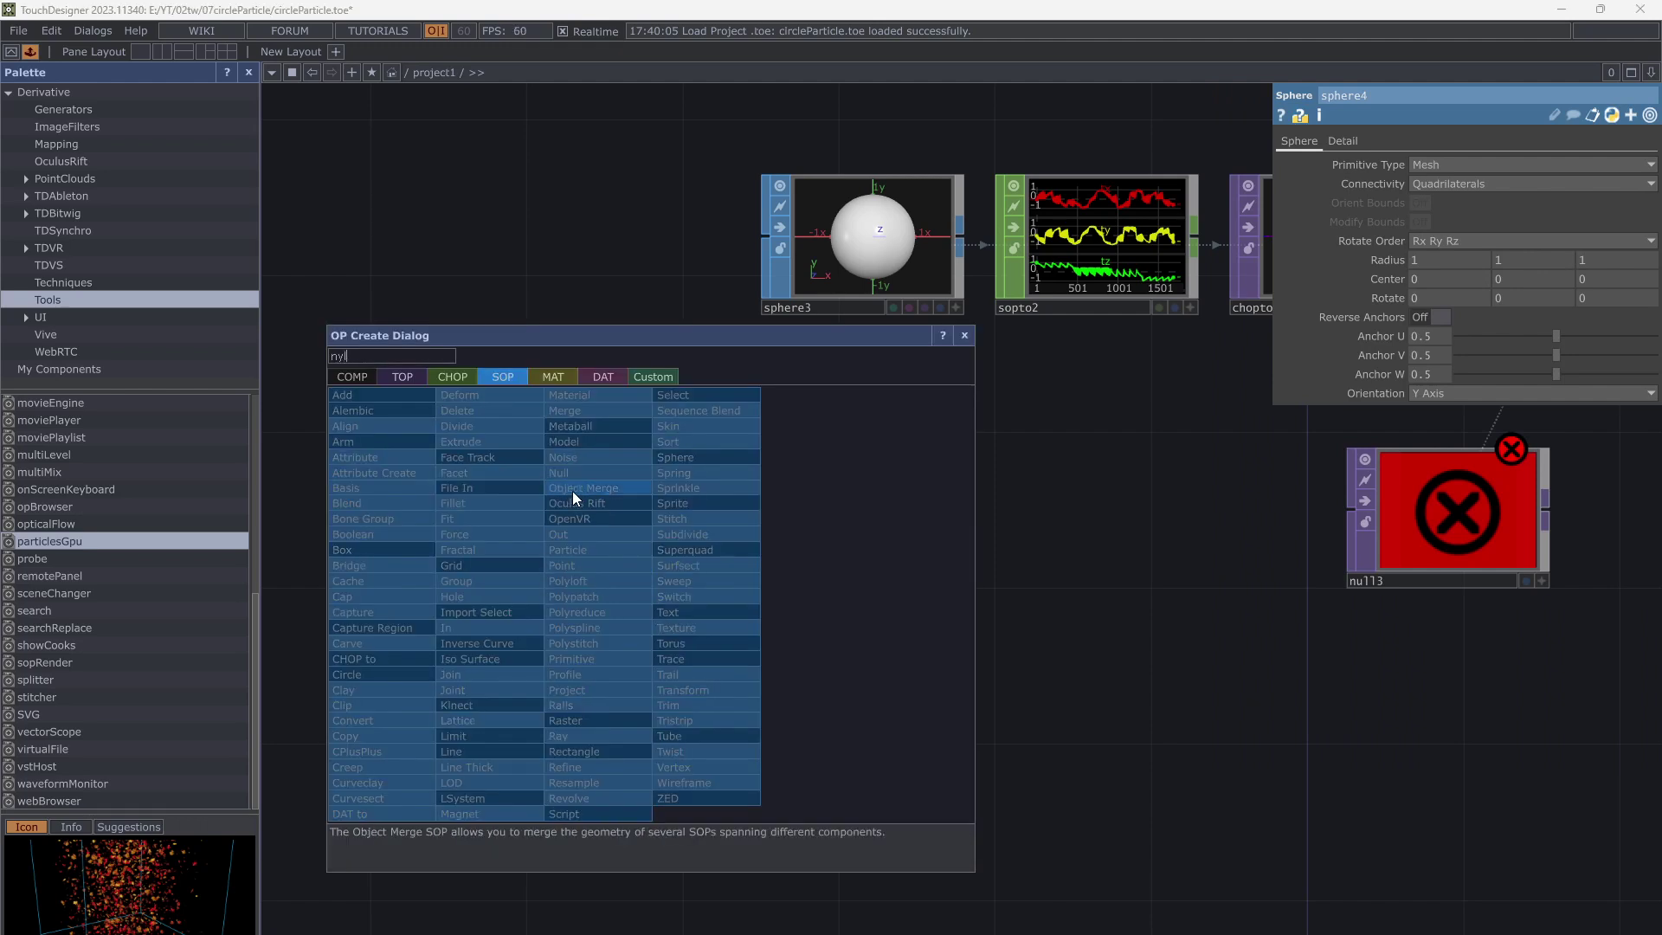
pyautogui.press('BackSpace')
pyautogui.write('ul')
pyautogui.click(577, 474)
pyautogui.click(892, 600)
pyautogui.moveTo(1039, 680); pyautogui.dragTo(1176, 638)
pyautogui.scroll(-2, 1175, 639)
pyautogui.moveTo(838, 586); pyautogui.dragTo(614, 586)
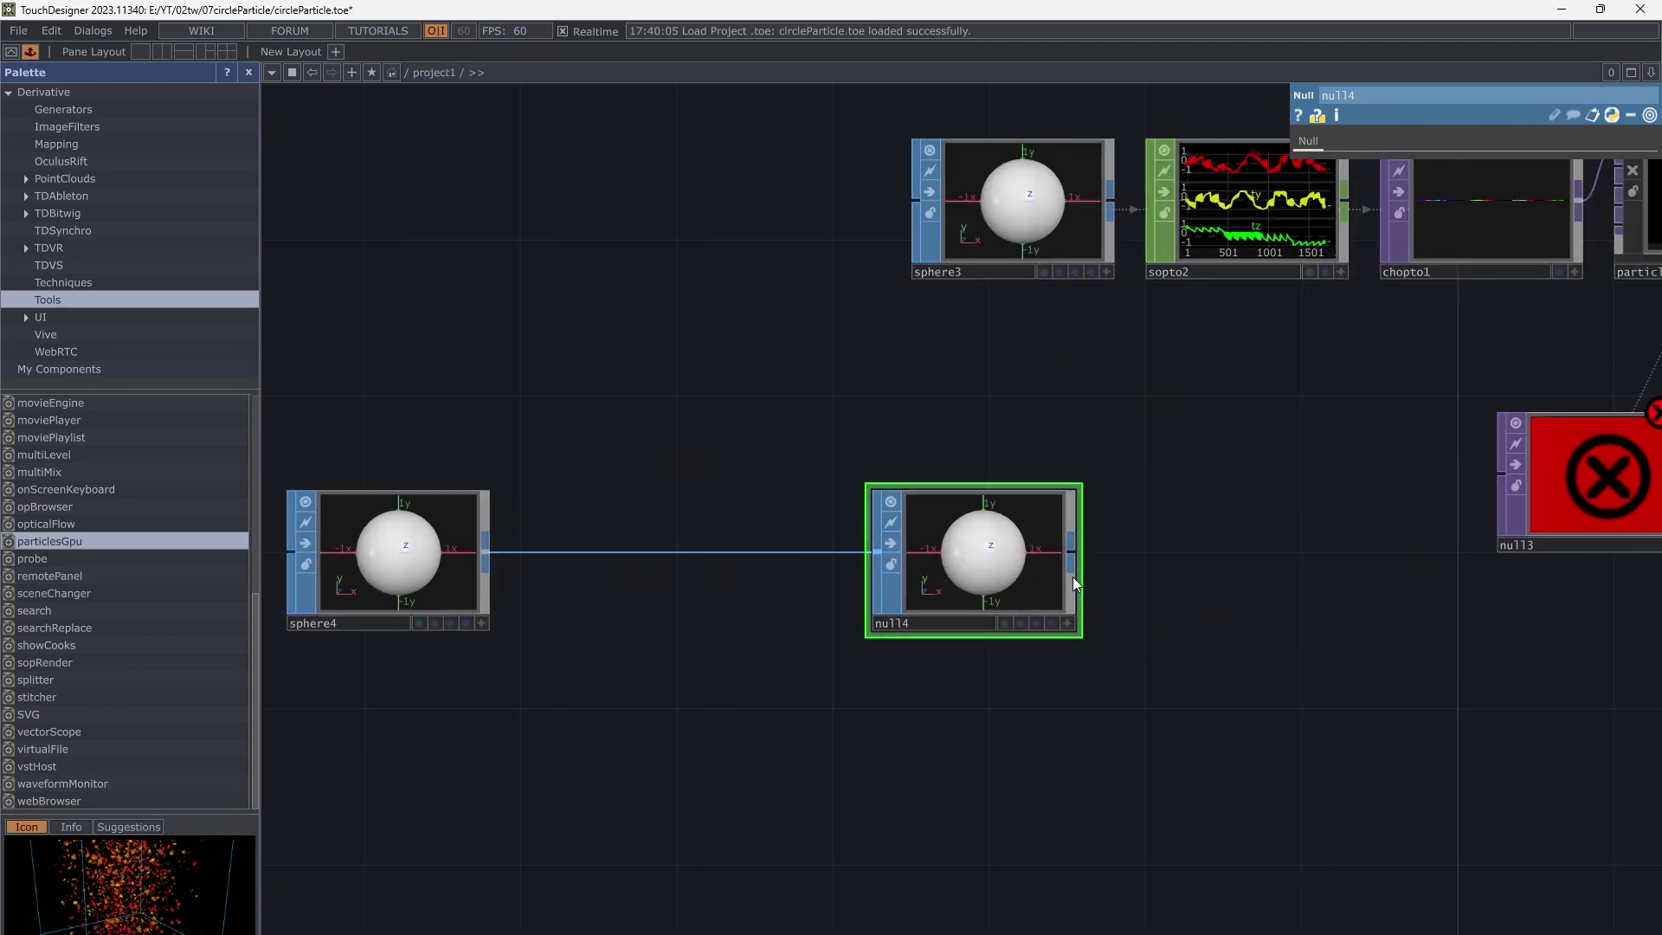
# Append a Geometry COMP to the Null SOP fed by the new sphere
pyautogui.rightClick(1061, 545)
pyautogui.click(854, 371)
pyautogui.click(798, 469)
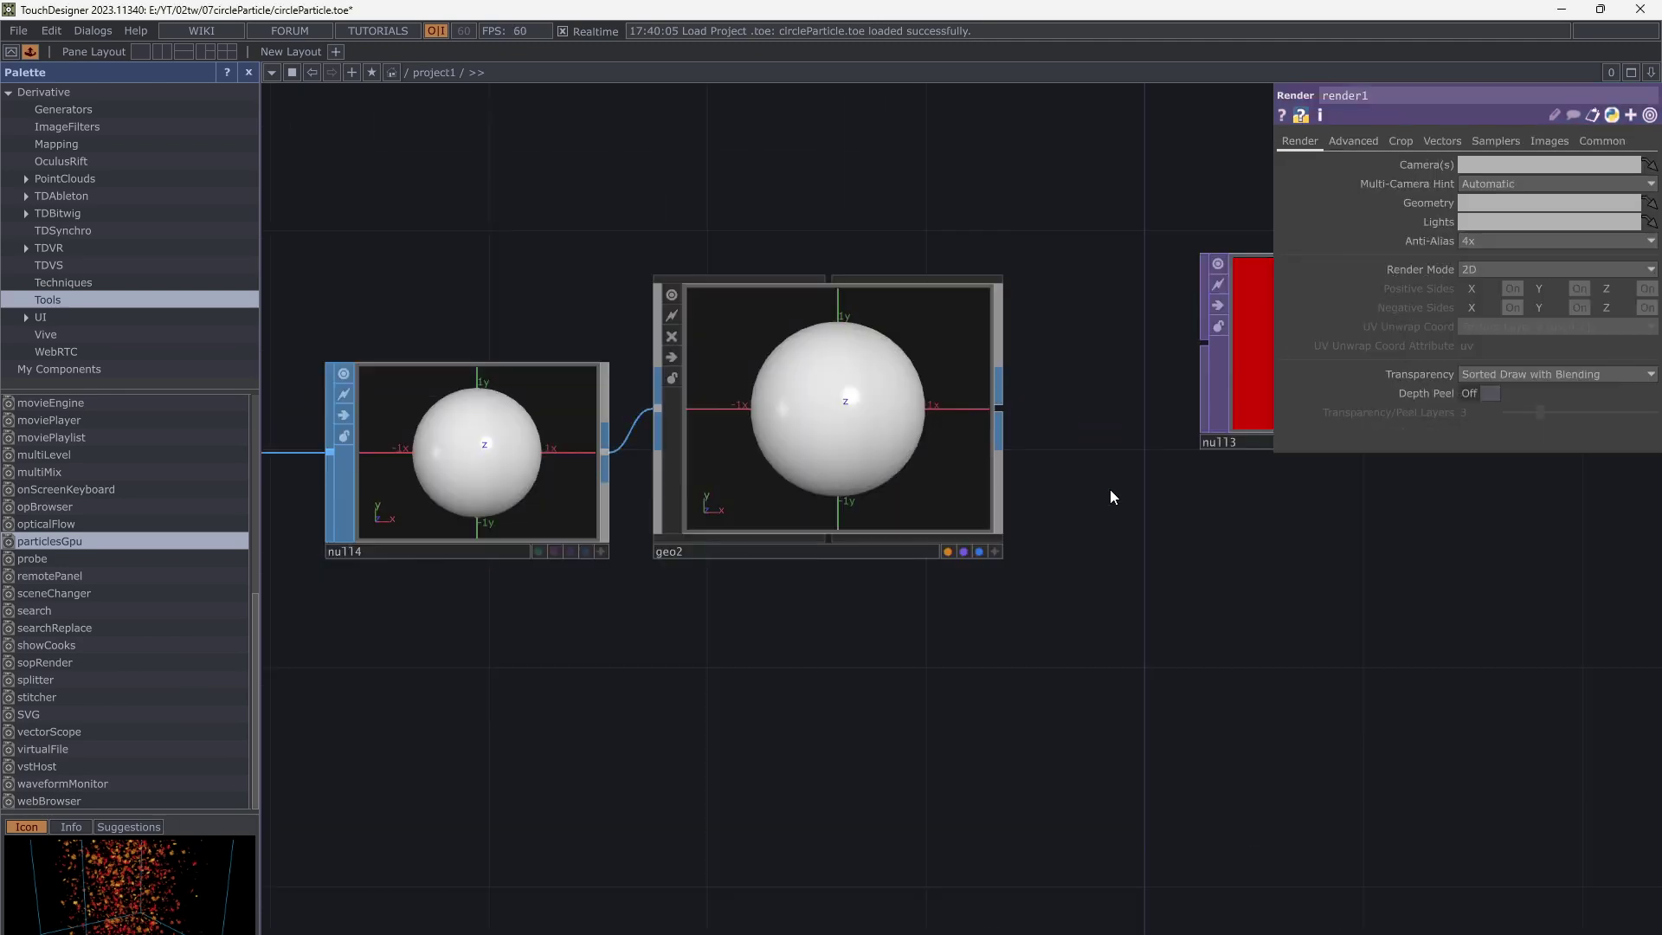
# Add a Camera COMP below the new geometry component
pyautogui.moveTo(1082, 483); pyautogui.dragTo(1065, 575)
pyautogui.press('Tab')
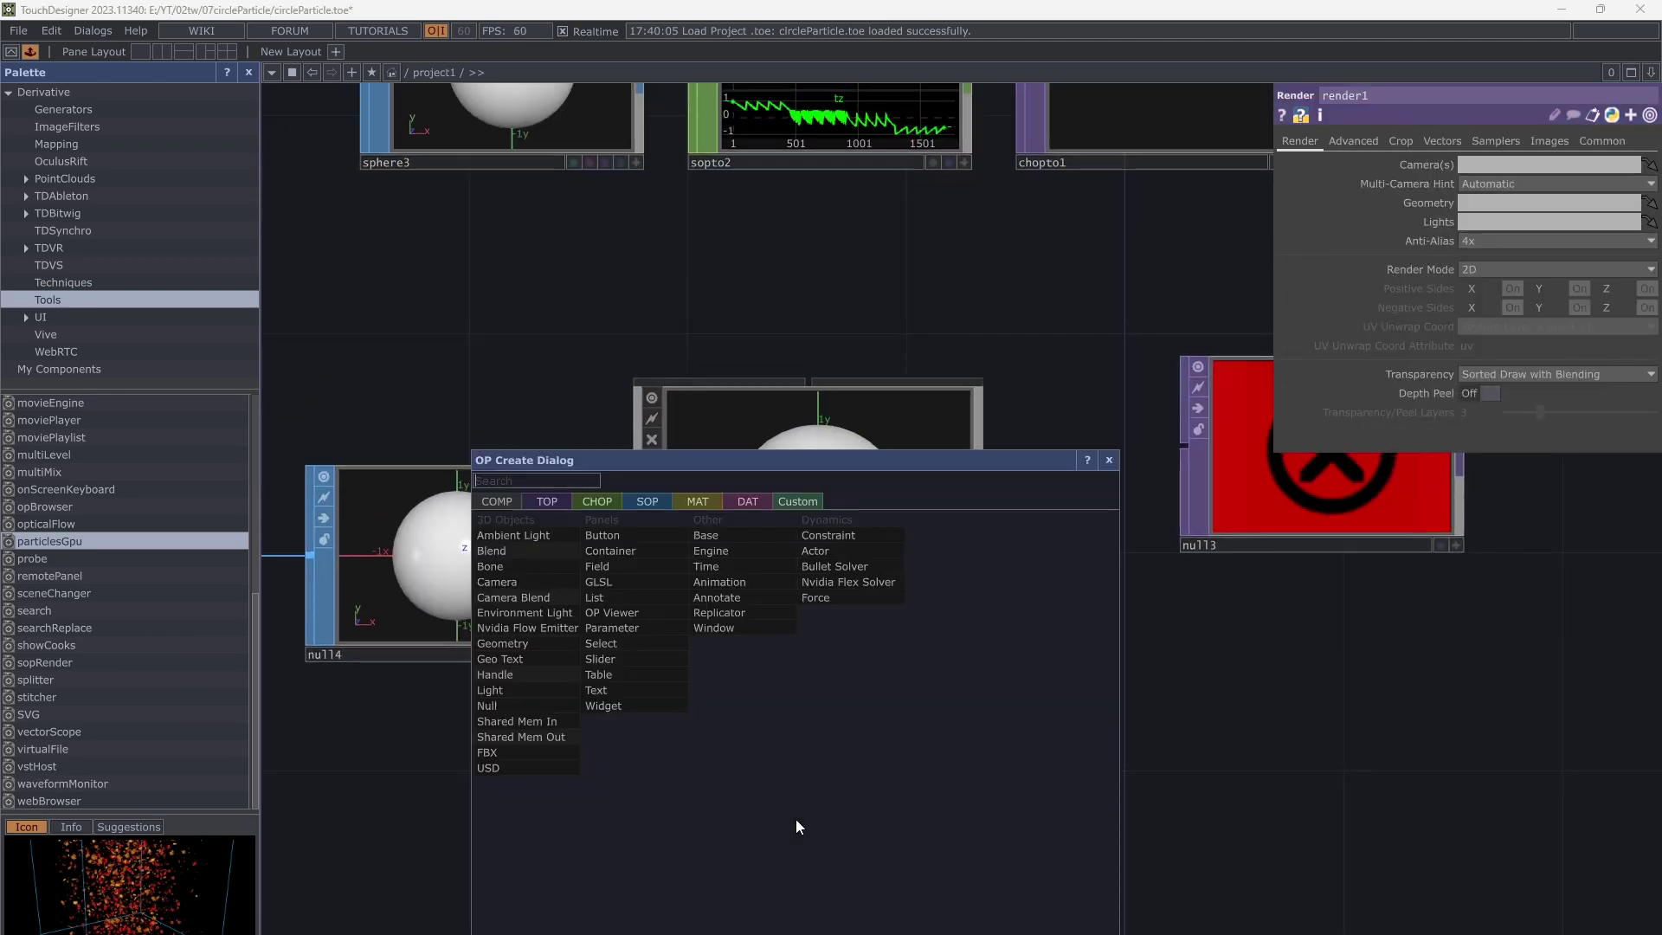
pyautogui.click(520, 581)
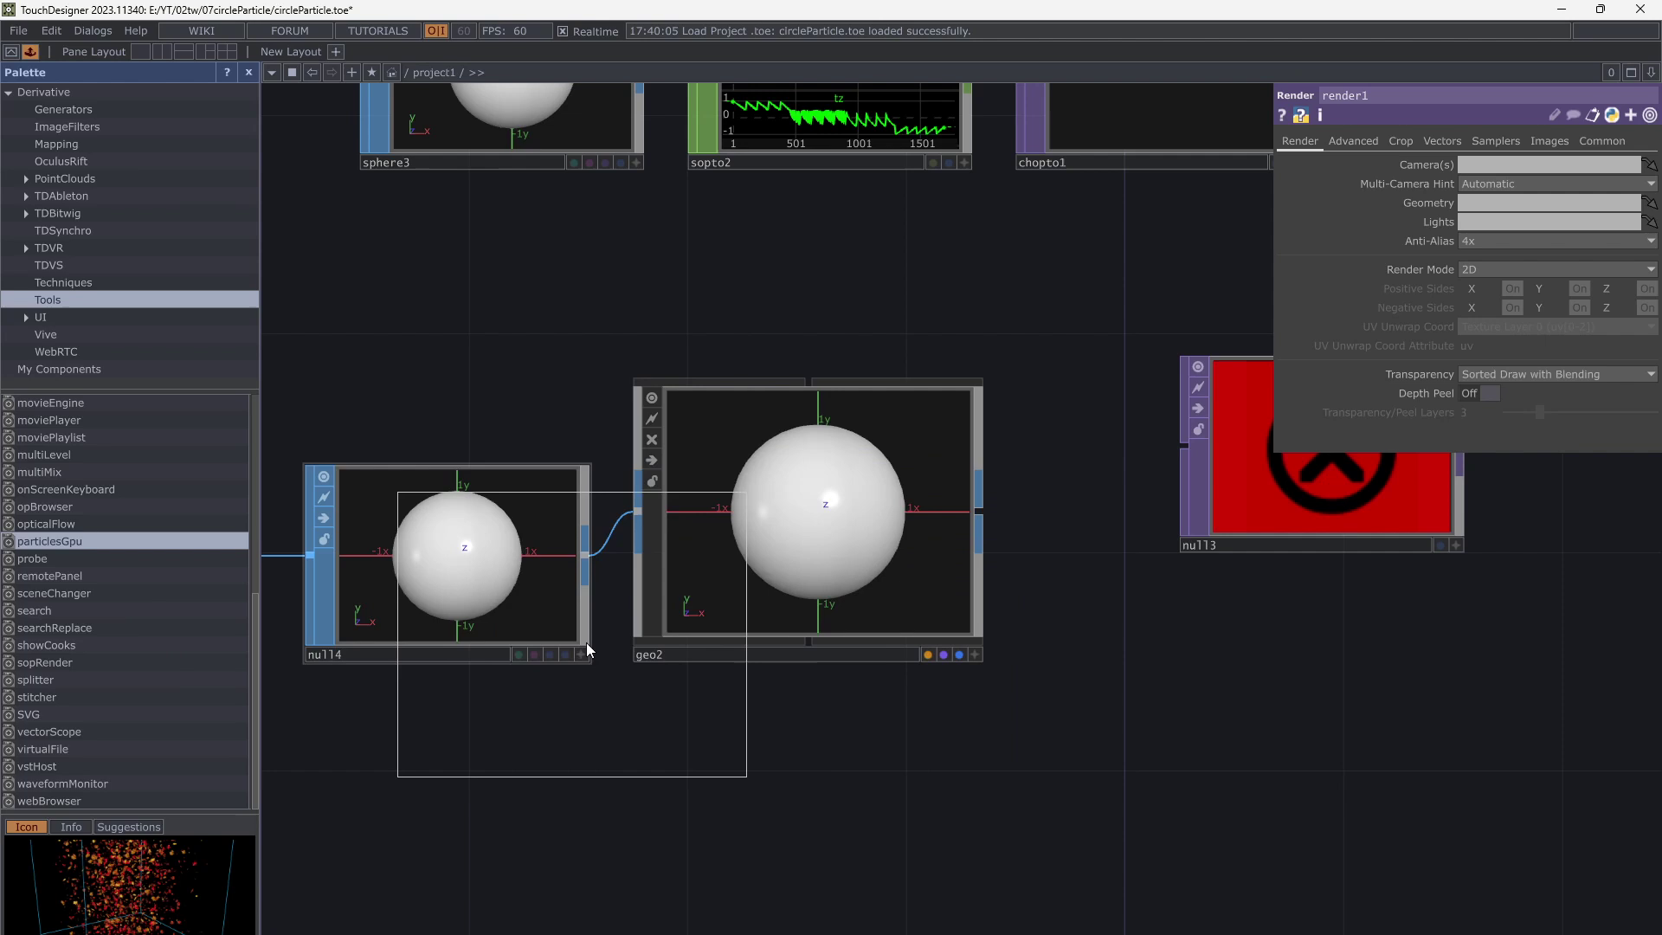
pyautogui.click(805, 787)
pyautogui.moveTo(844, 584); pyautogui.dragTo(807, 626)
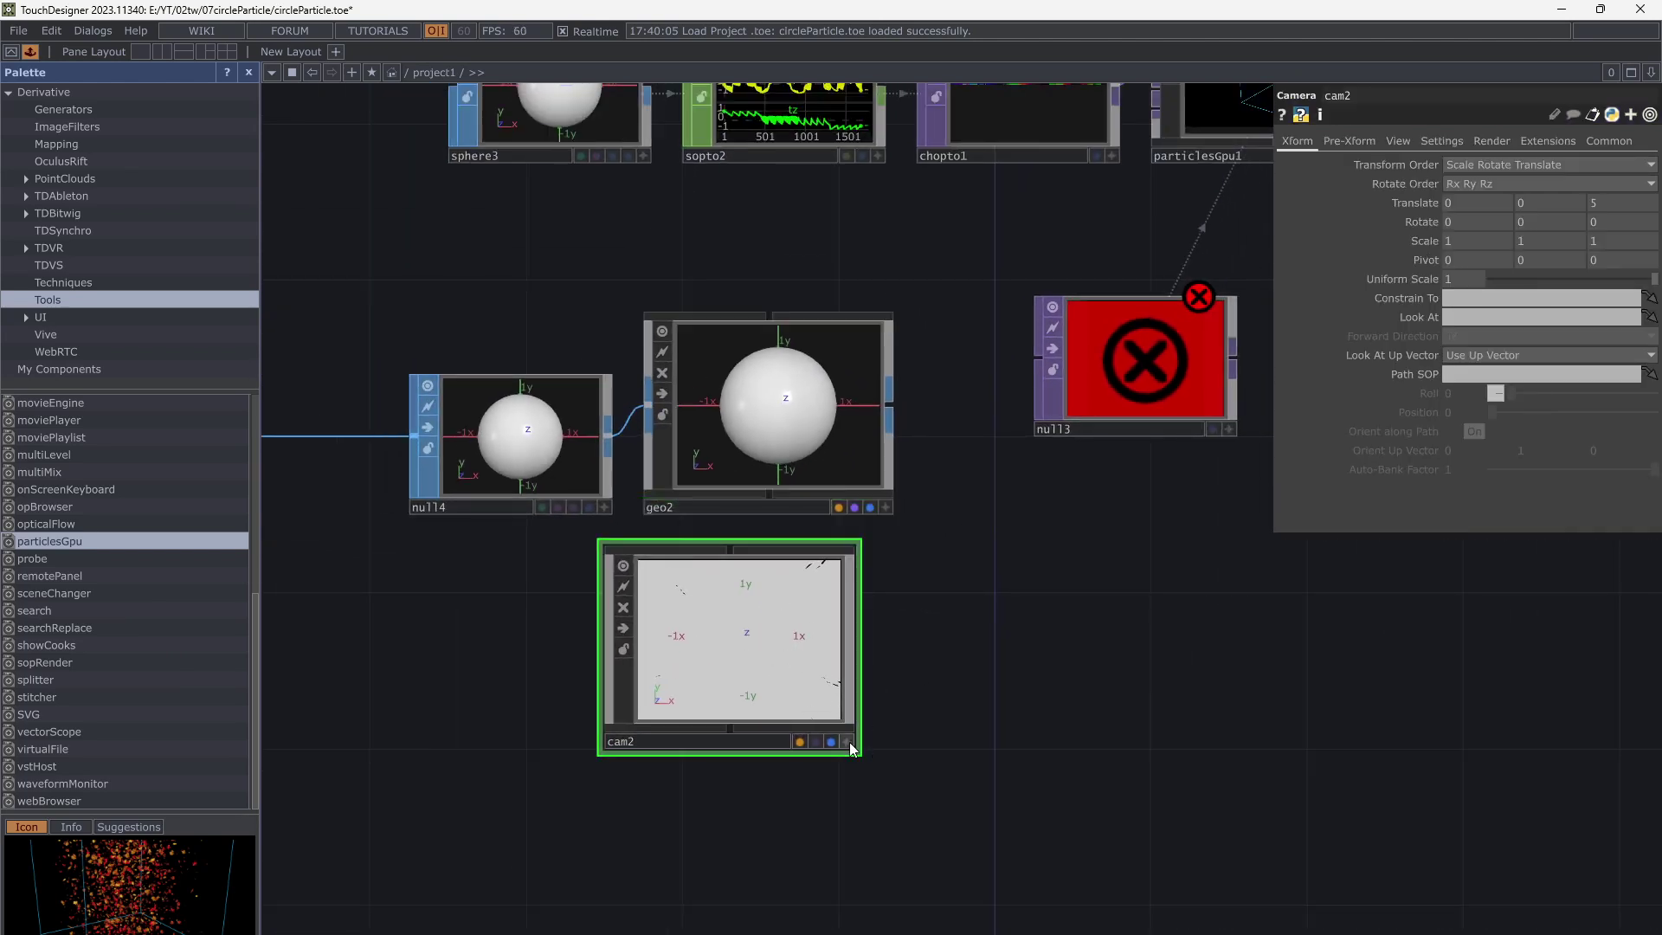
# Add a Line MAT beside cam2 and assign it as the material of geo2
pyautogui.press('Tab')
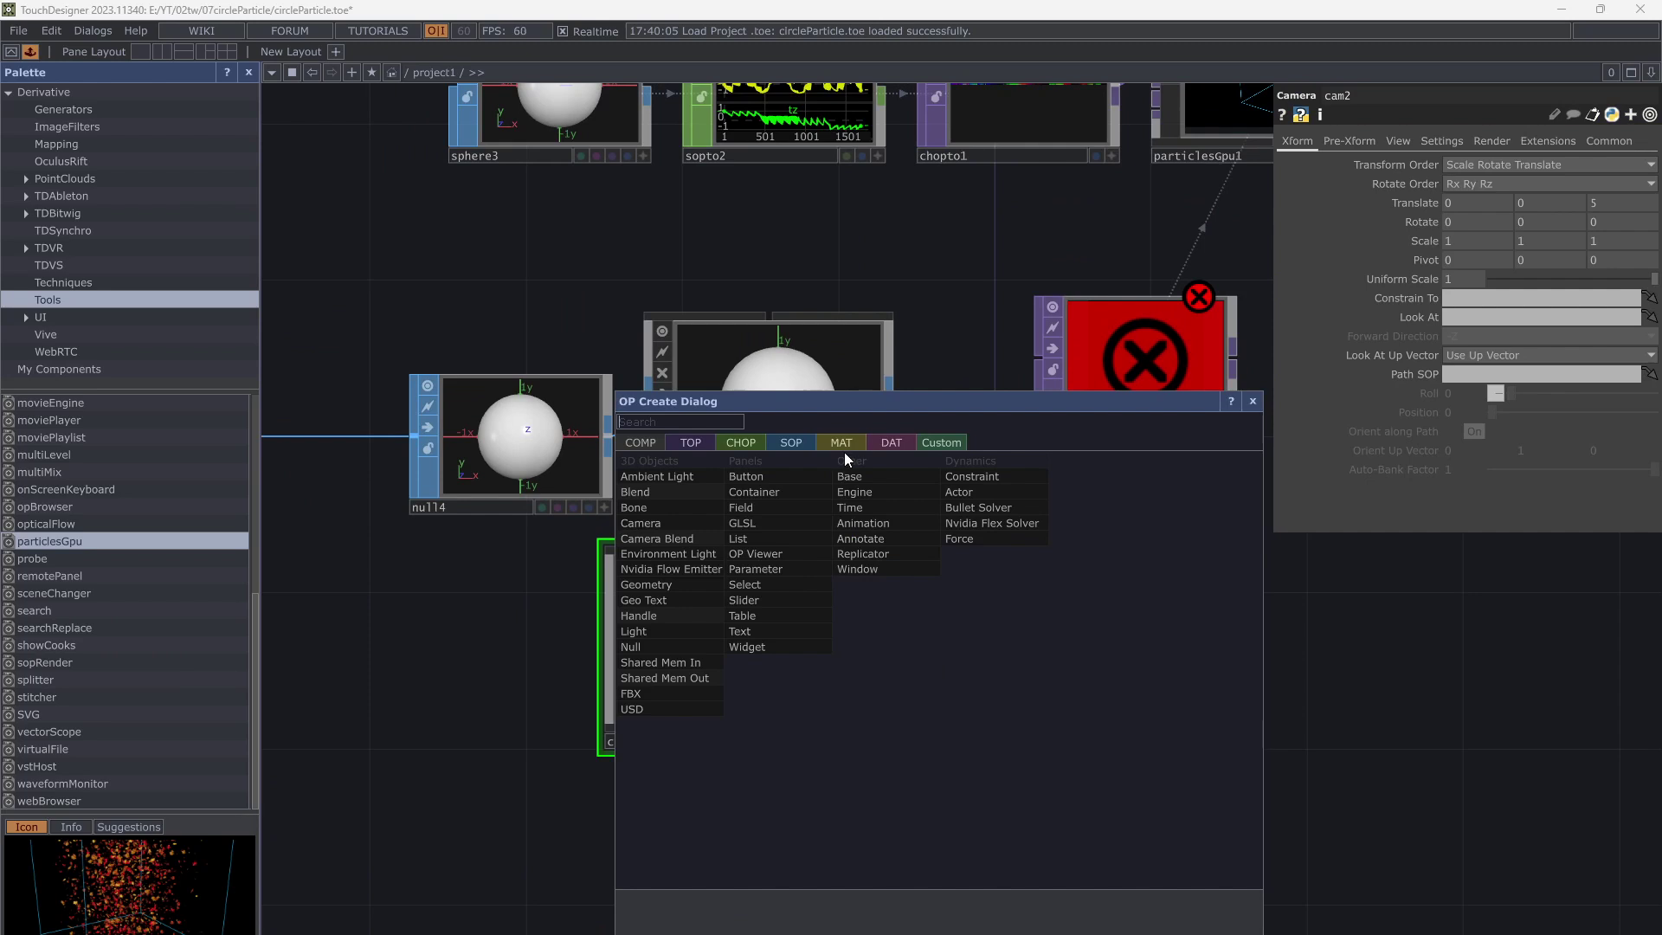
pyautogui.click(841, 443)
pyautogui.click(691, 529)
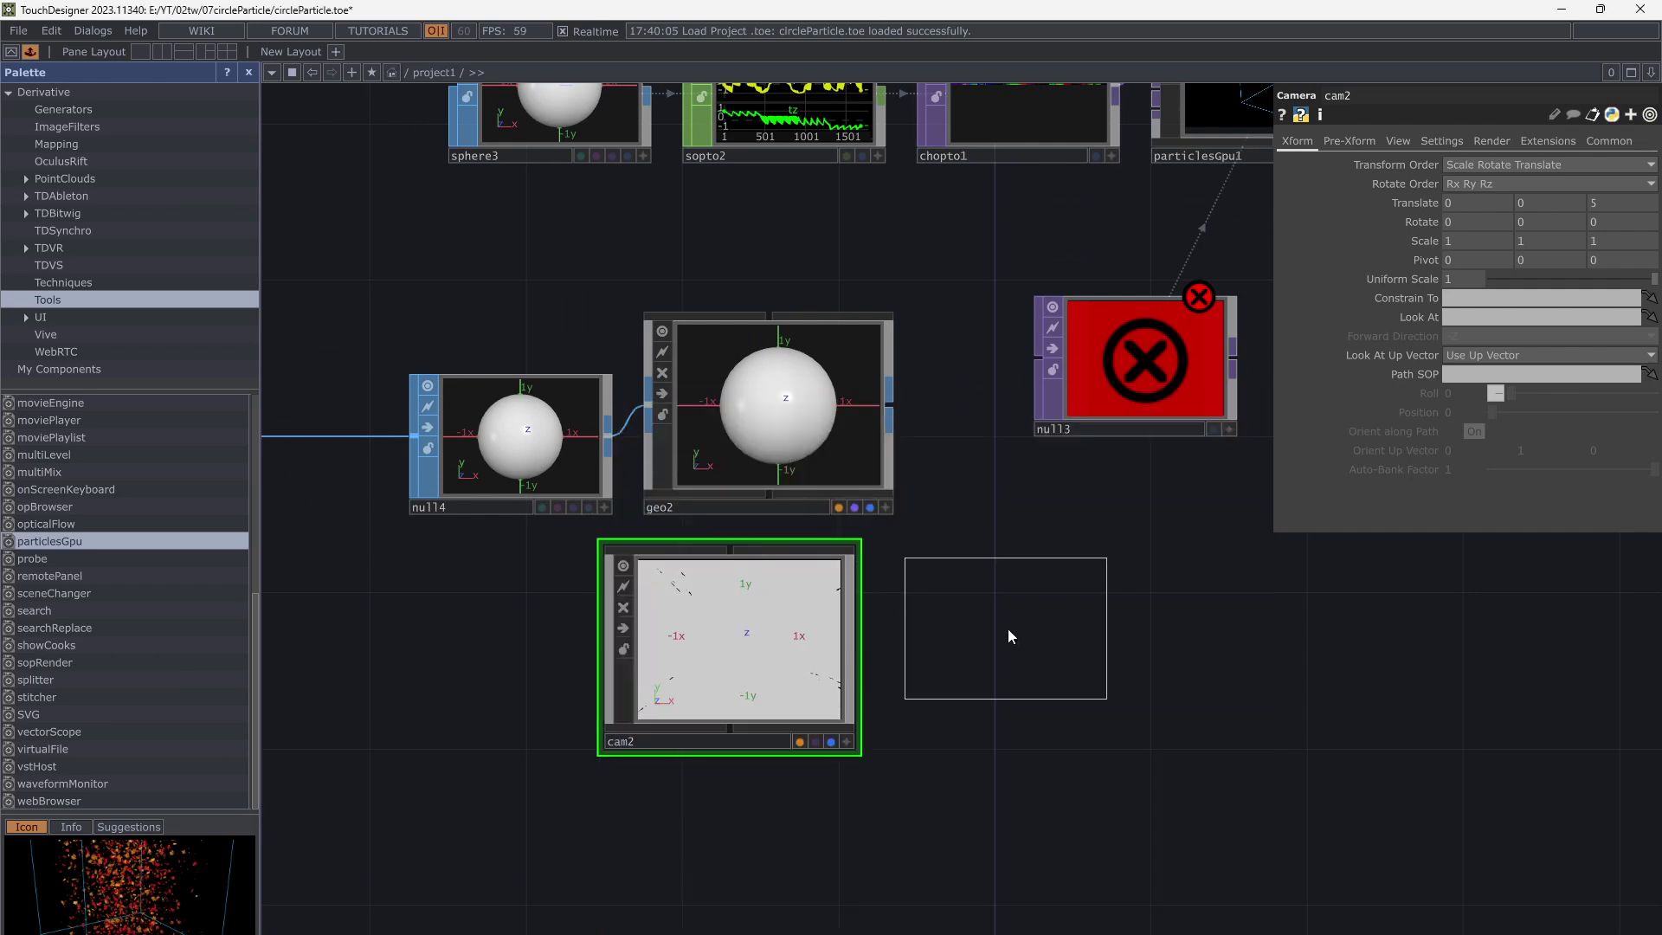
pyautogui.click(1055, 632)
pyautogui.moveTo(1010, 744); pyautogui.dragTo(981, 804)
pyautogui.moveTo(1014, 689); pyautogui.dragTo(755, 469)
pyautogui.scroll(2, 779, 481)
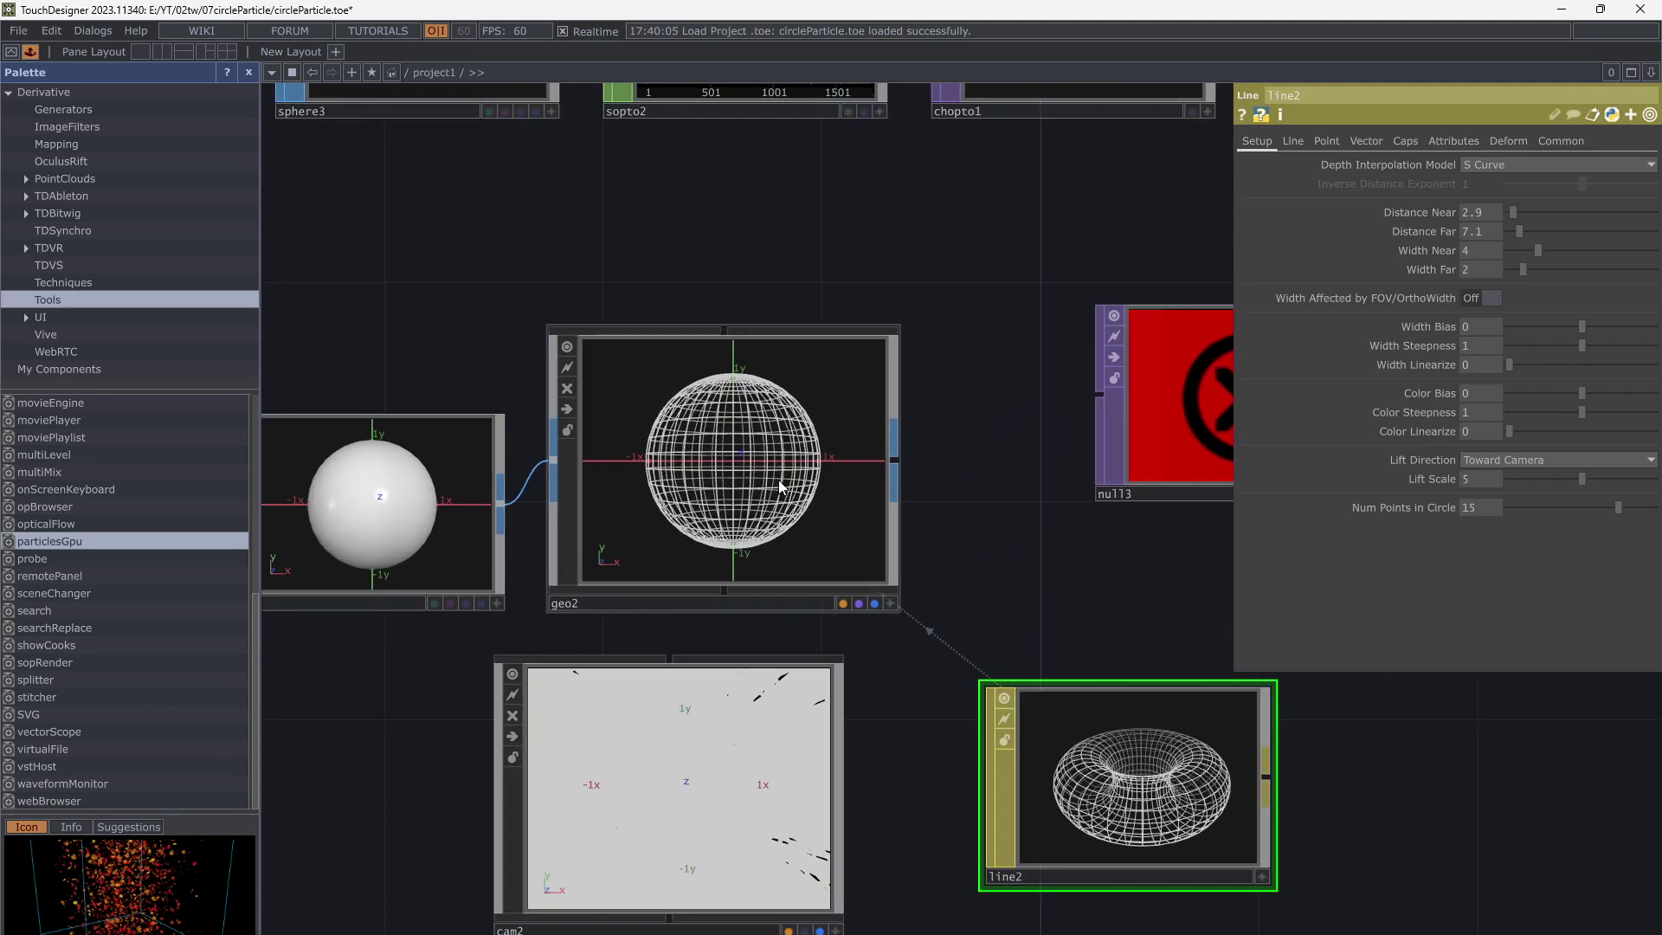
# Move null3 farther from geo2 and add a Render TOP in the space between them
pyautogui.scroll(-4, 779, 481)
pyautogui.moveTo(888, 554); pyautogui.dragTo(749, 613)
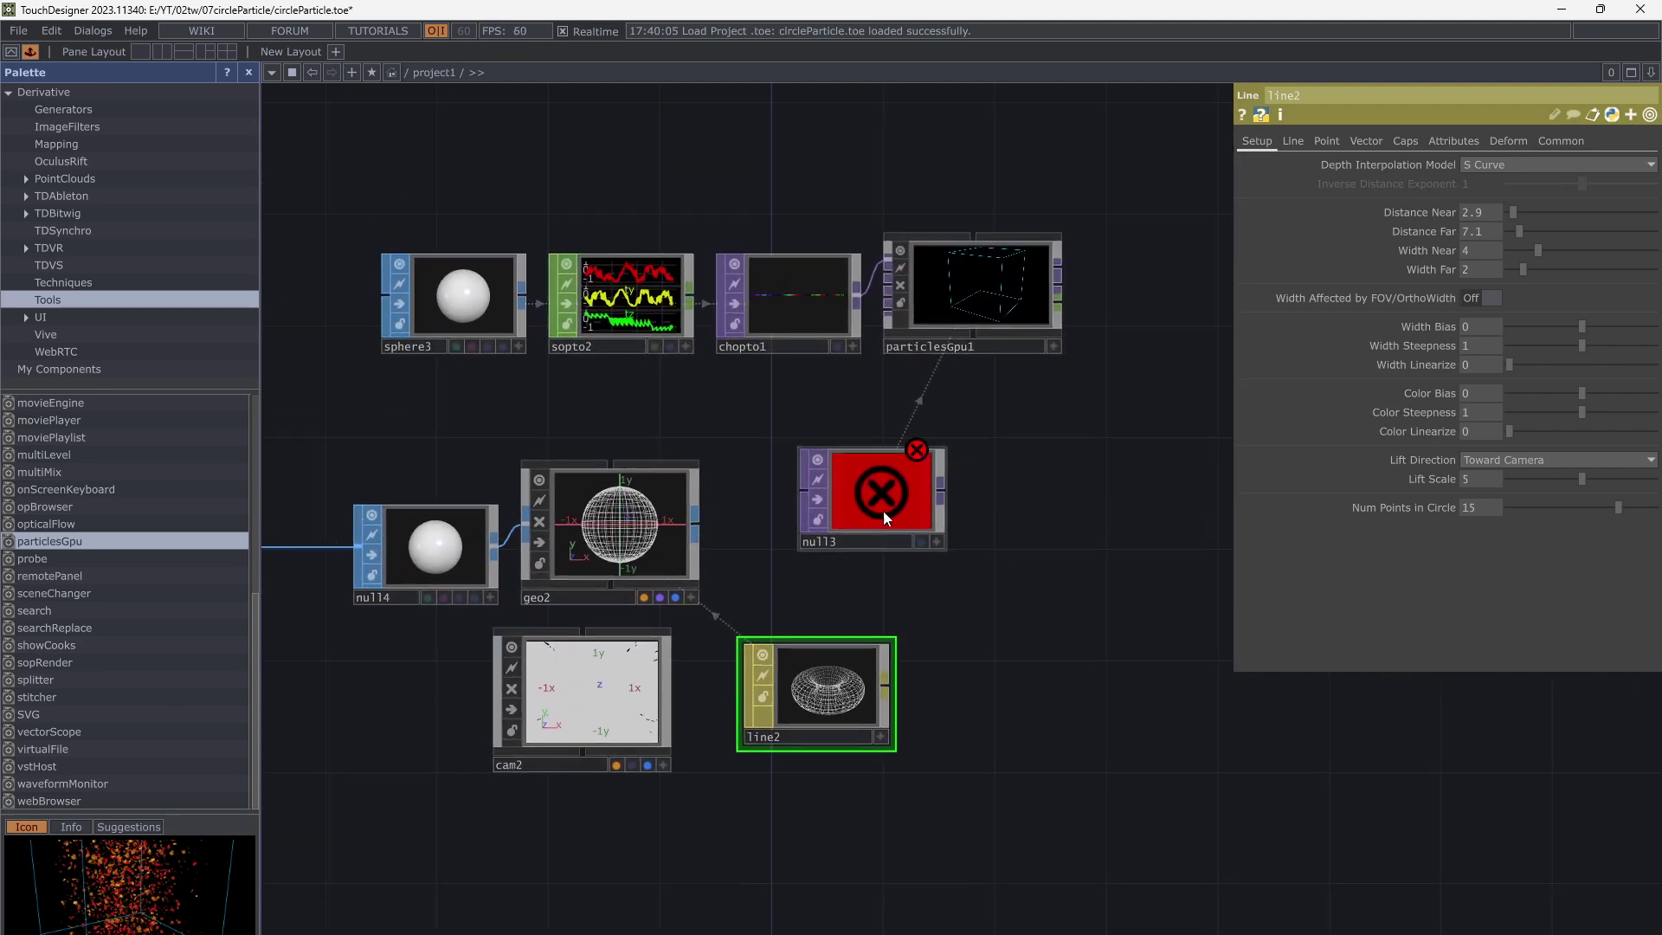
pyautogui.moveTo(883, 511); pyautogui.dragTo(993, 532)
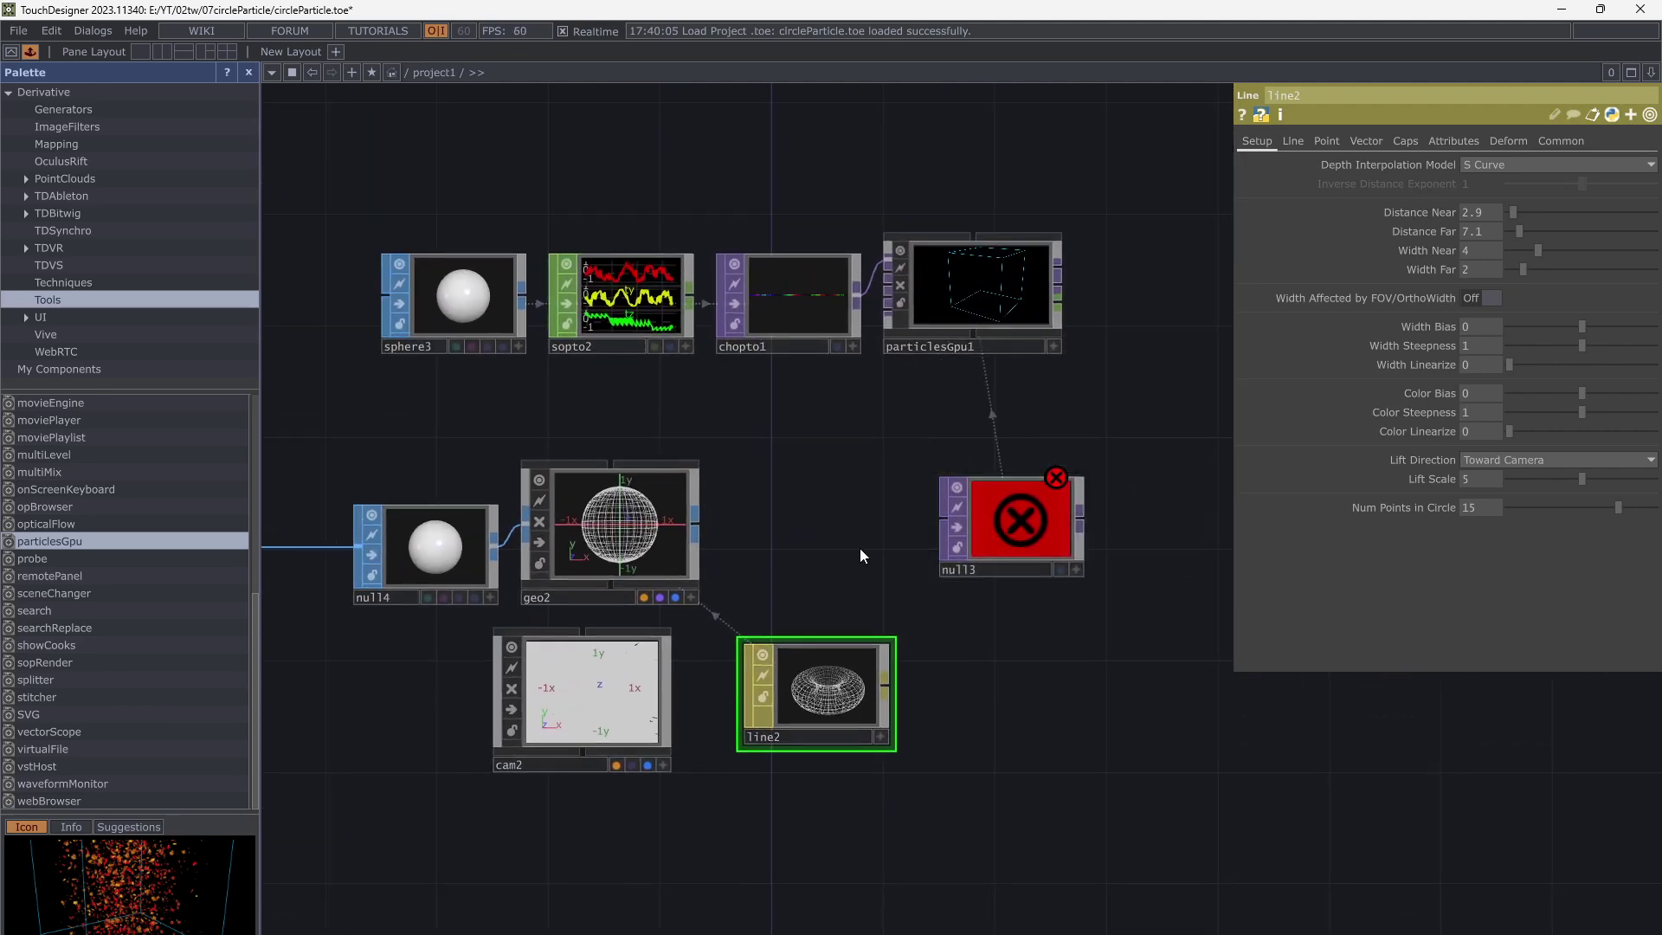
pyautogui.press('Tab')
pyautogui.write('re')
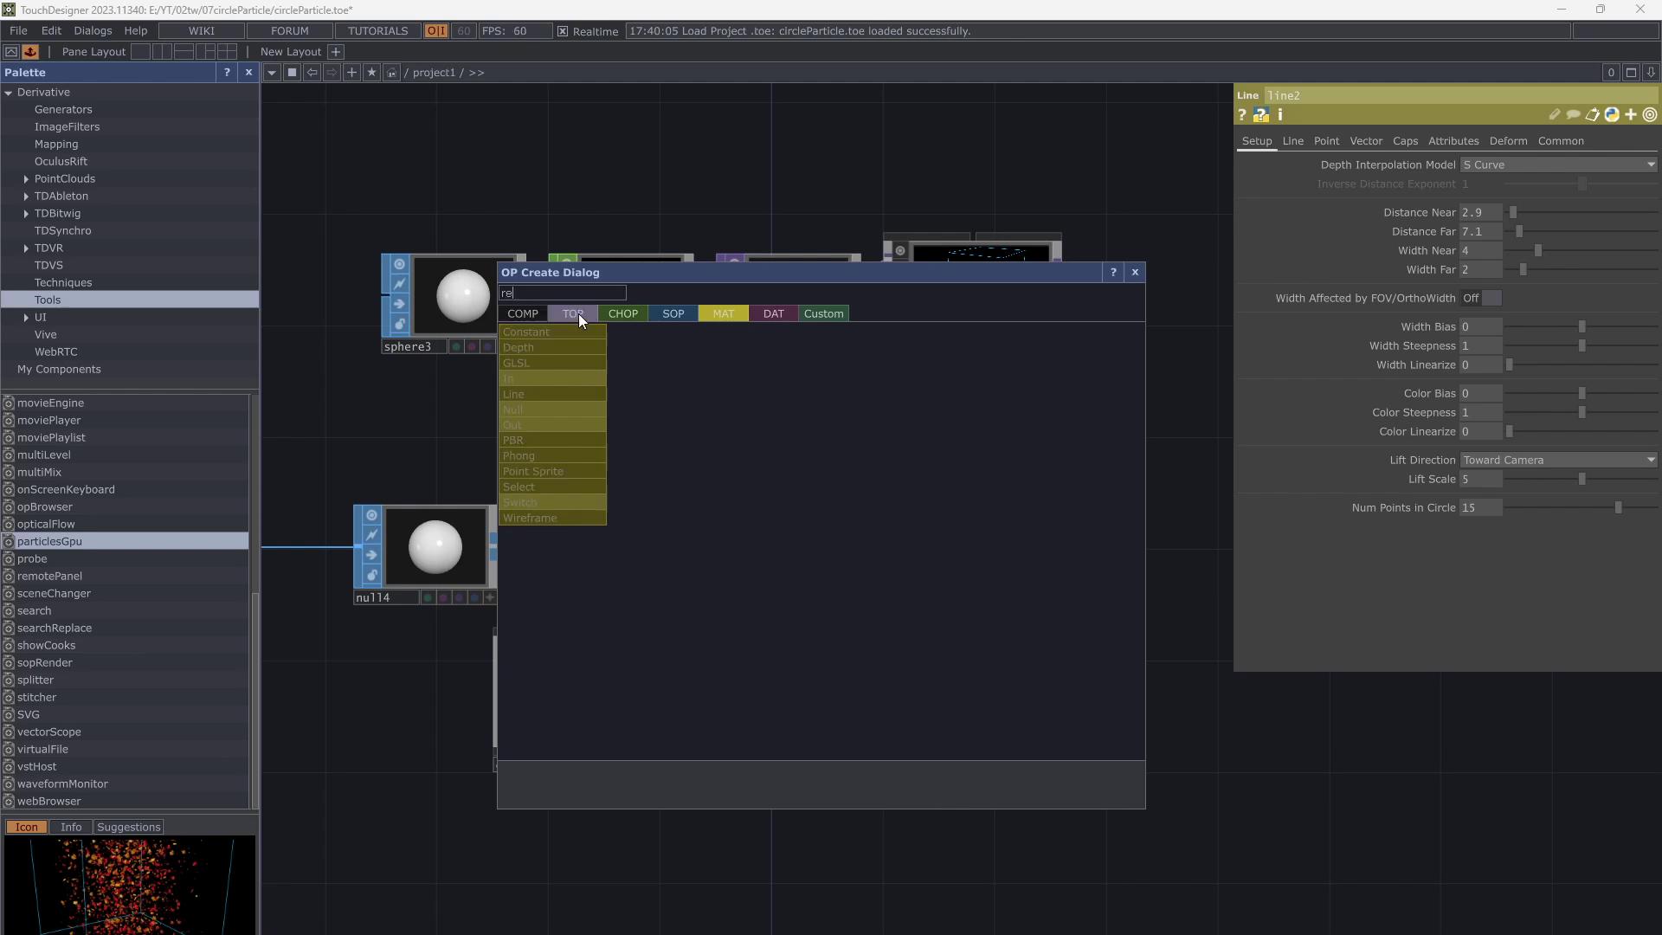
pyautogui.click(573, 313)
pyautogui.click(844, 486)
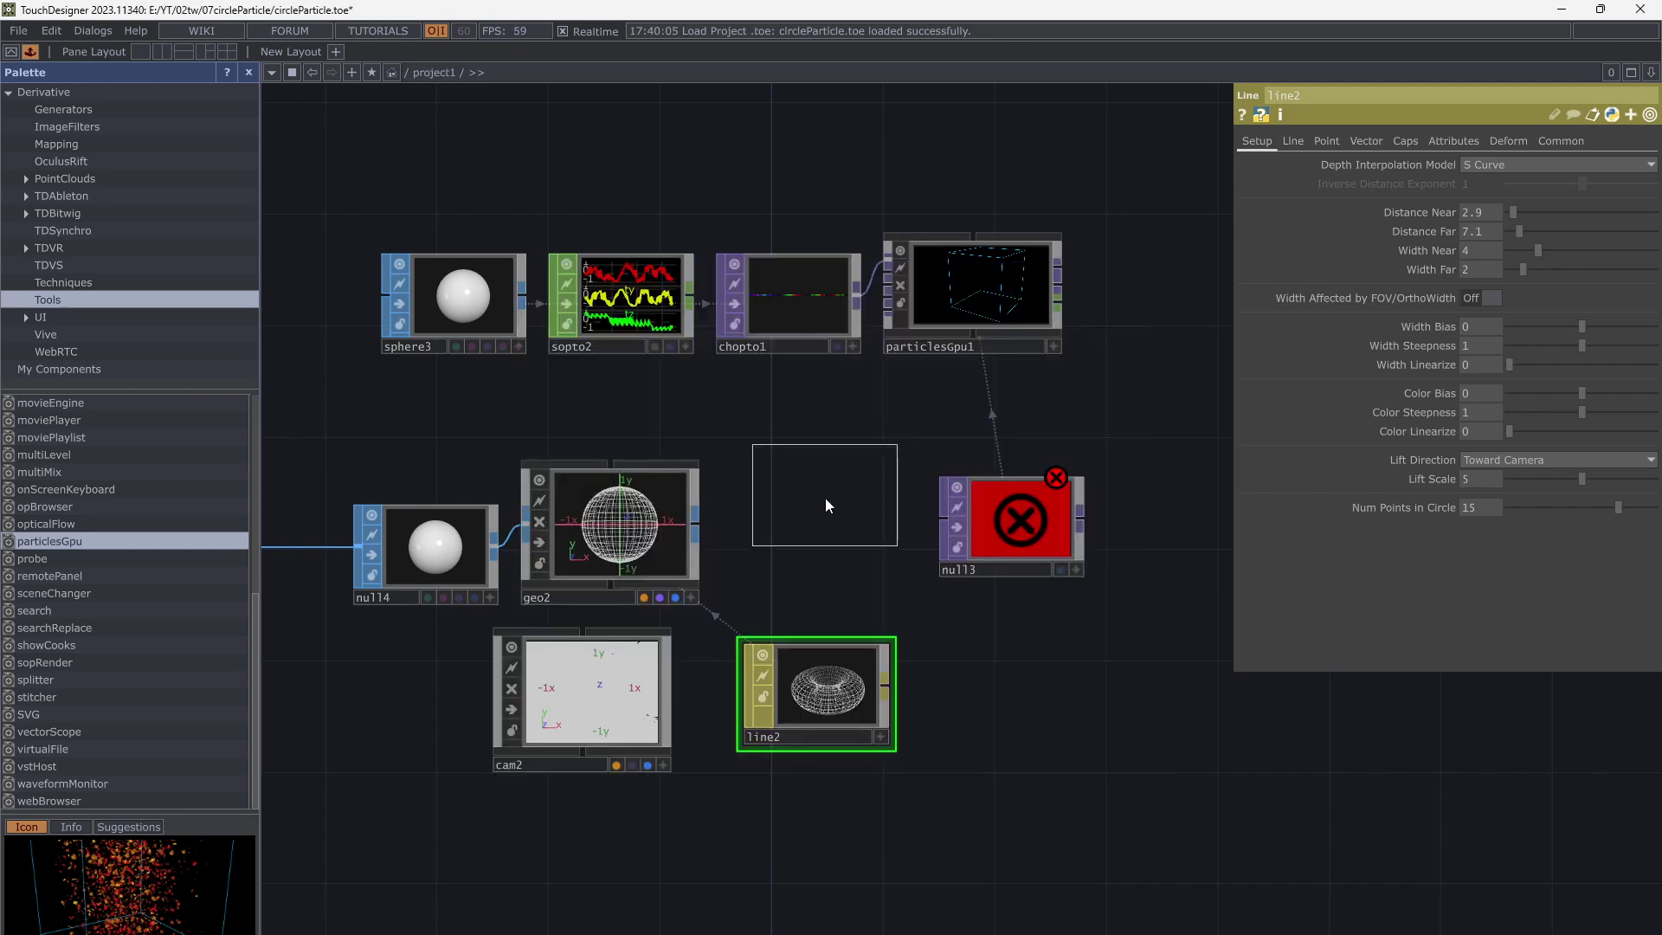
pyautogui.click(818, 524)
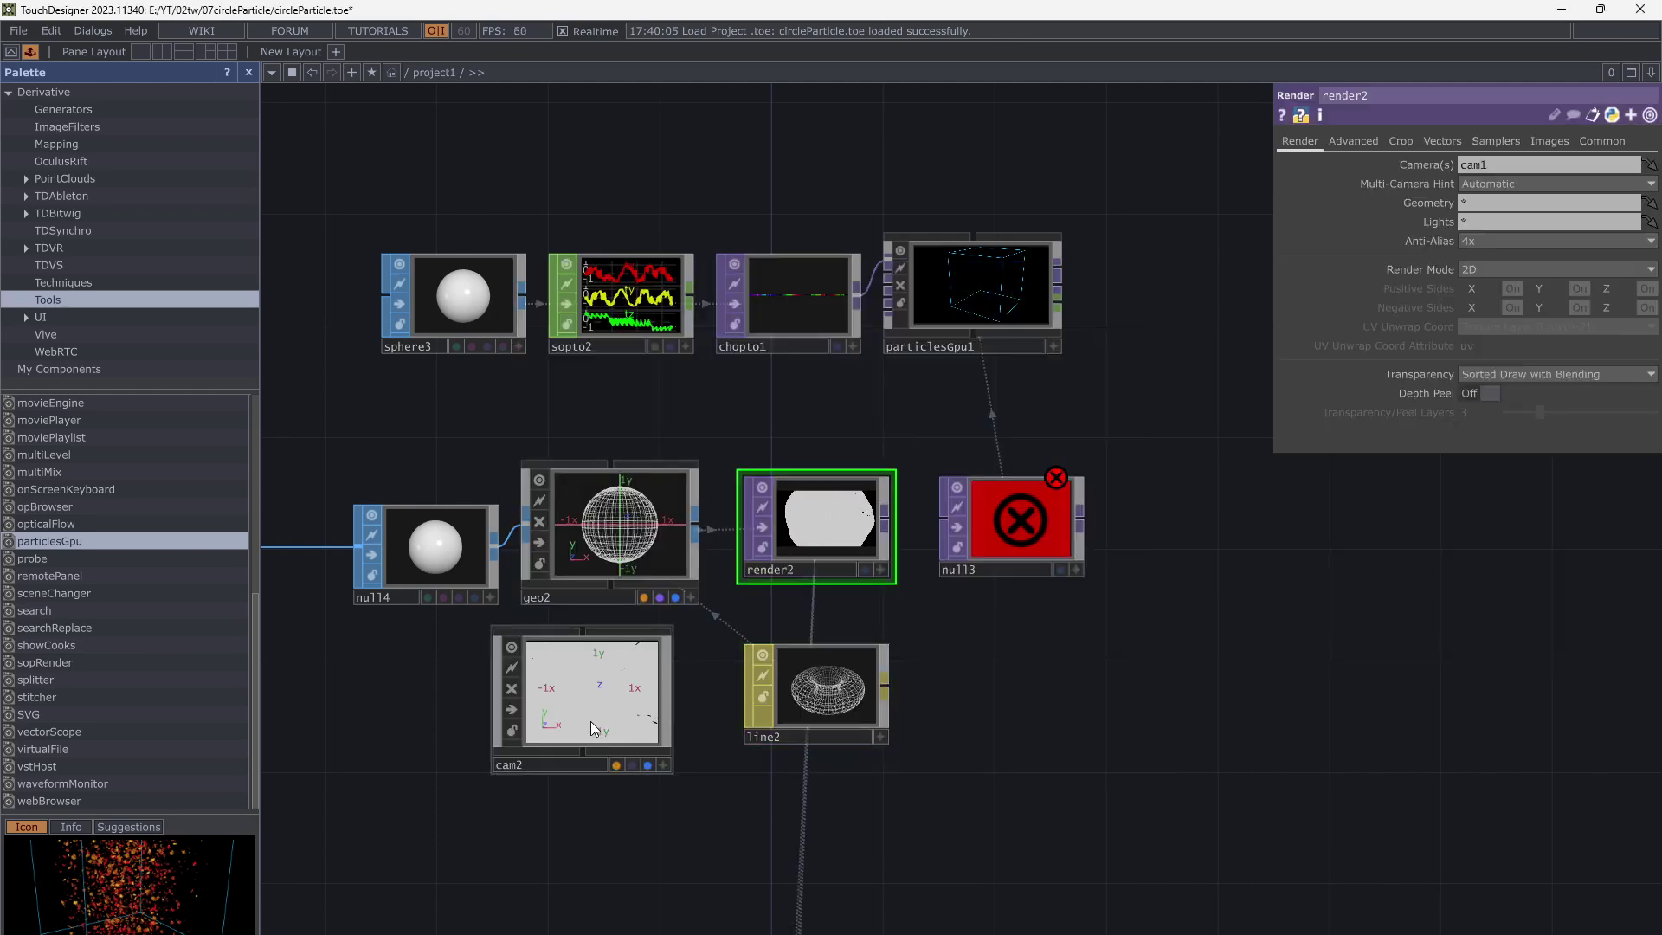
# Set the new Render TOP's camera to cam2 and geometry to geo2, and connect its output to null3
pyautogui.moveTo(591, 720); pyautogui.dragTo(1523, 164)
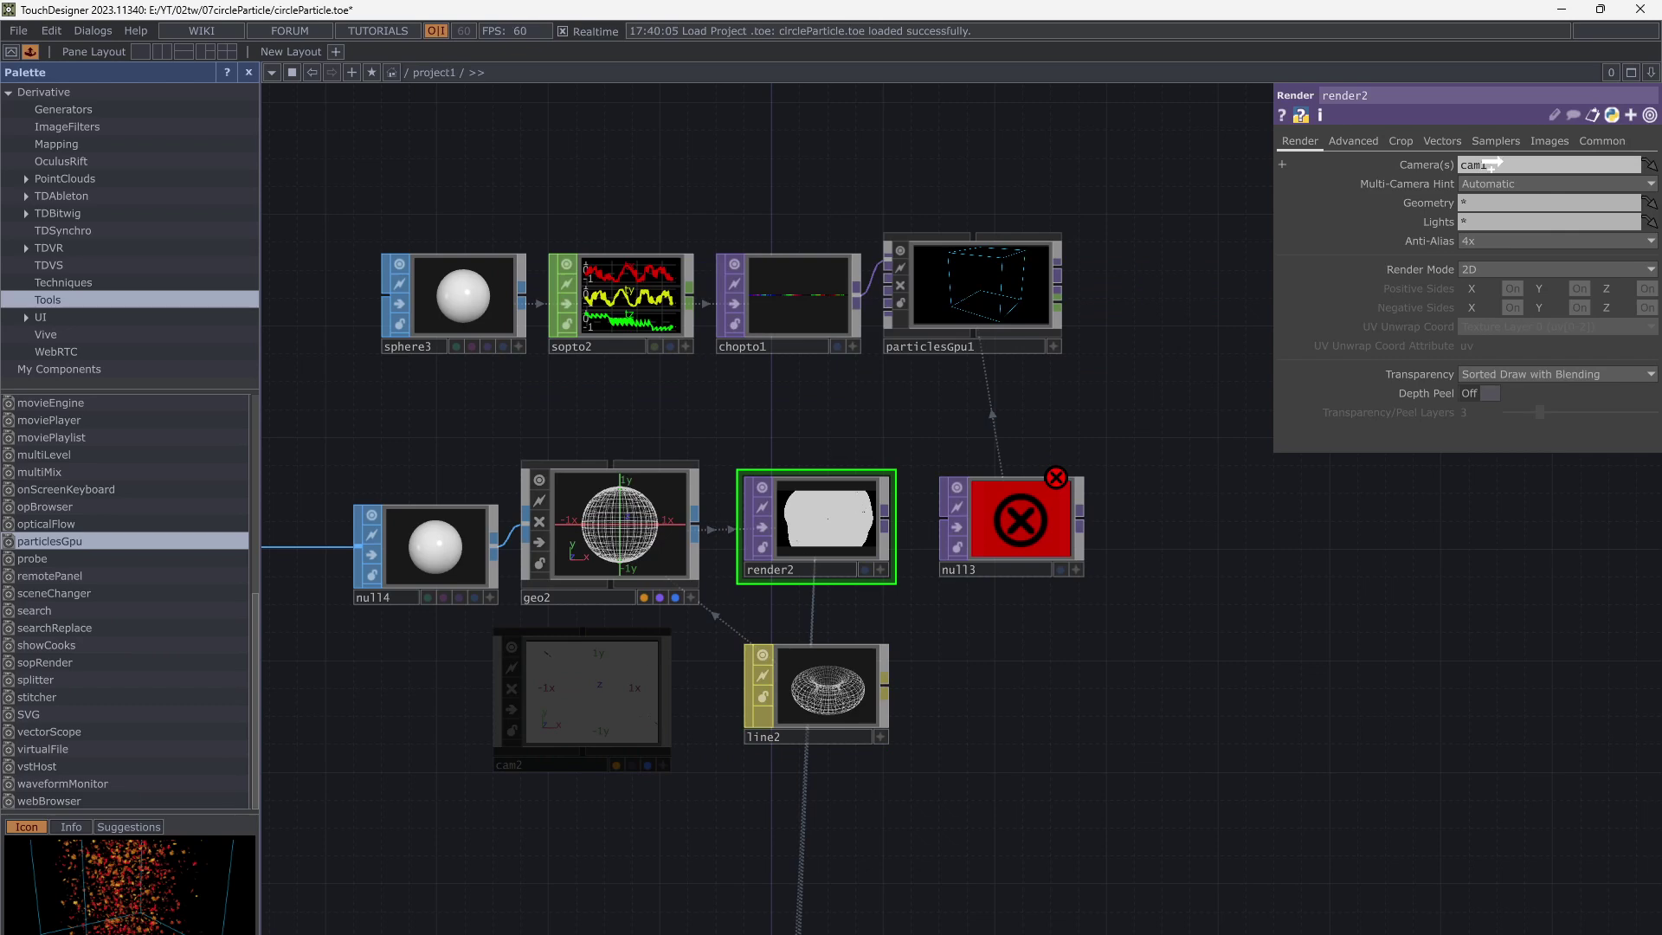
pyautogui.moveTo(618, 519); pyautogui.dragTo(1497, 204)
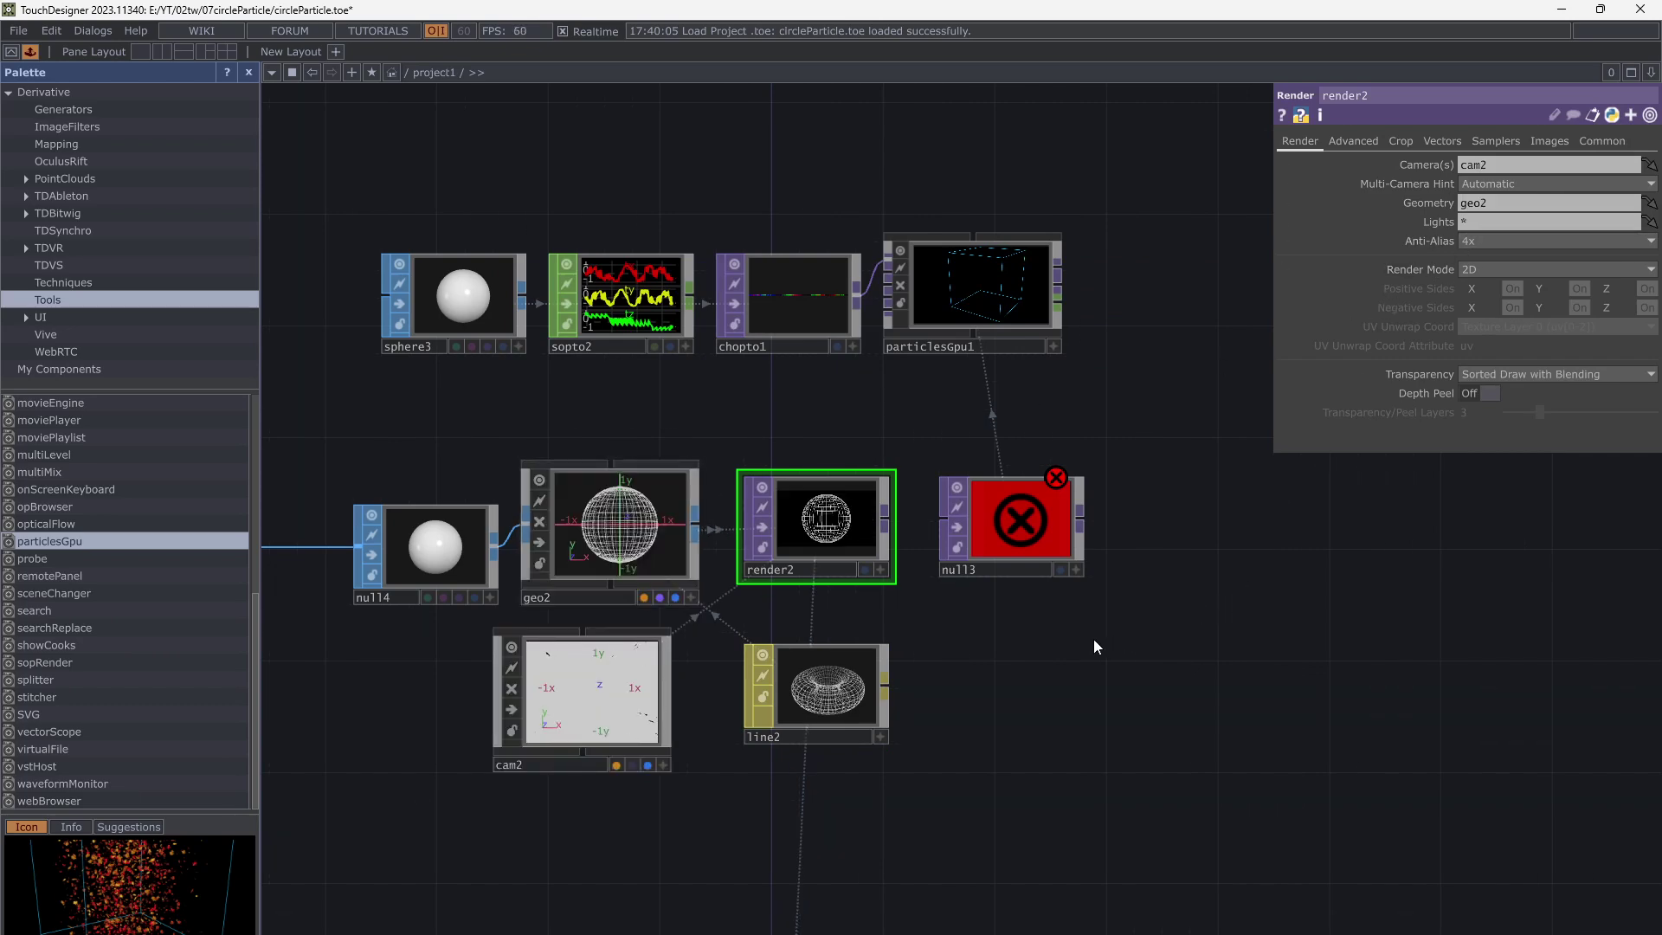
pyautogui.moveTo(1094, 640); pyautogui.dragTo(1130, 668)
pyautogui.scroll(6, 876, 581)
pyautogui.scroll(-3, 879, 581)
pyautogui.moveTo(886, 685); pyautogui.dragTo(579, 683)
pyautogui.moveTo(668, 522); pyautogui.dragTo(761, 531)
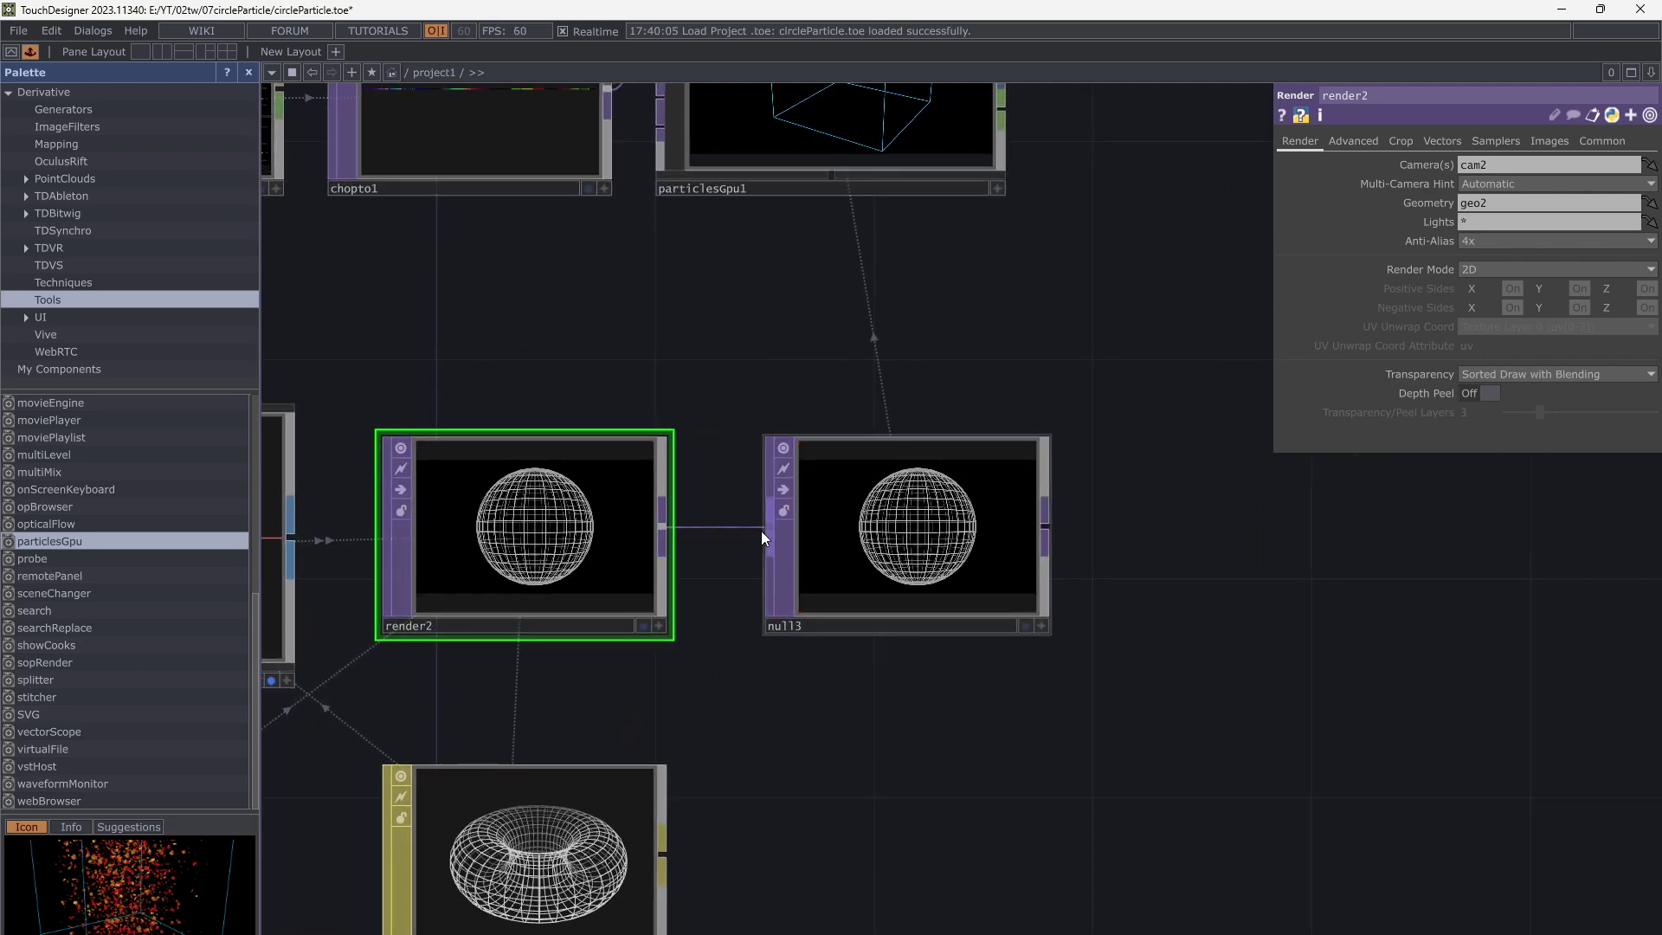
# Enter the particlesGpu1 network and turn off cooking for the geo_bounds component that draws the bounding box
pyautogui.moveTo(794, 327); pyautogui.dragTo(799, 495)
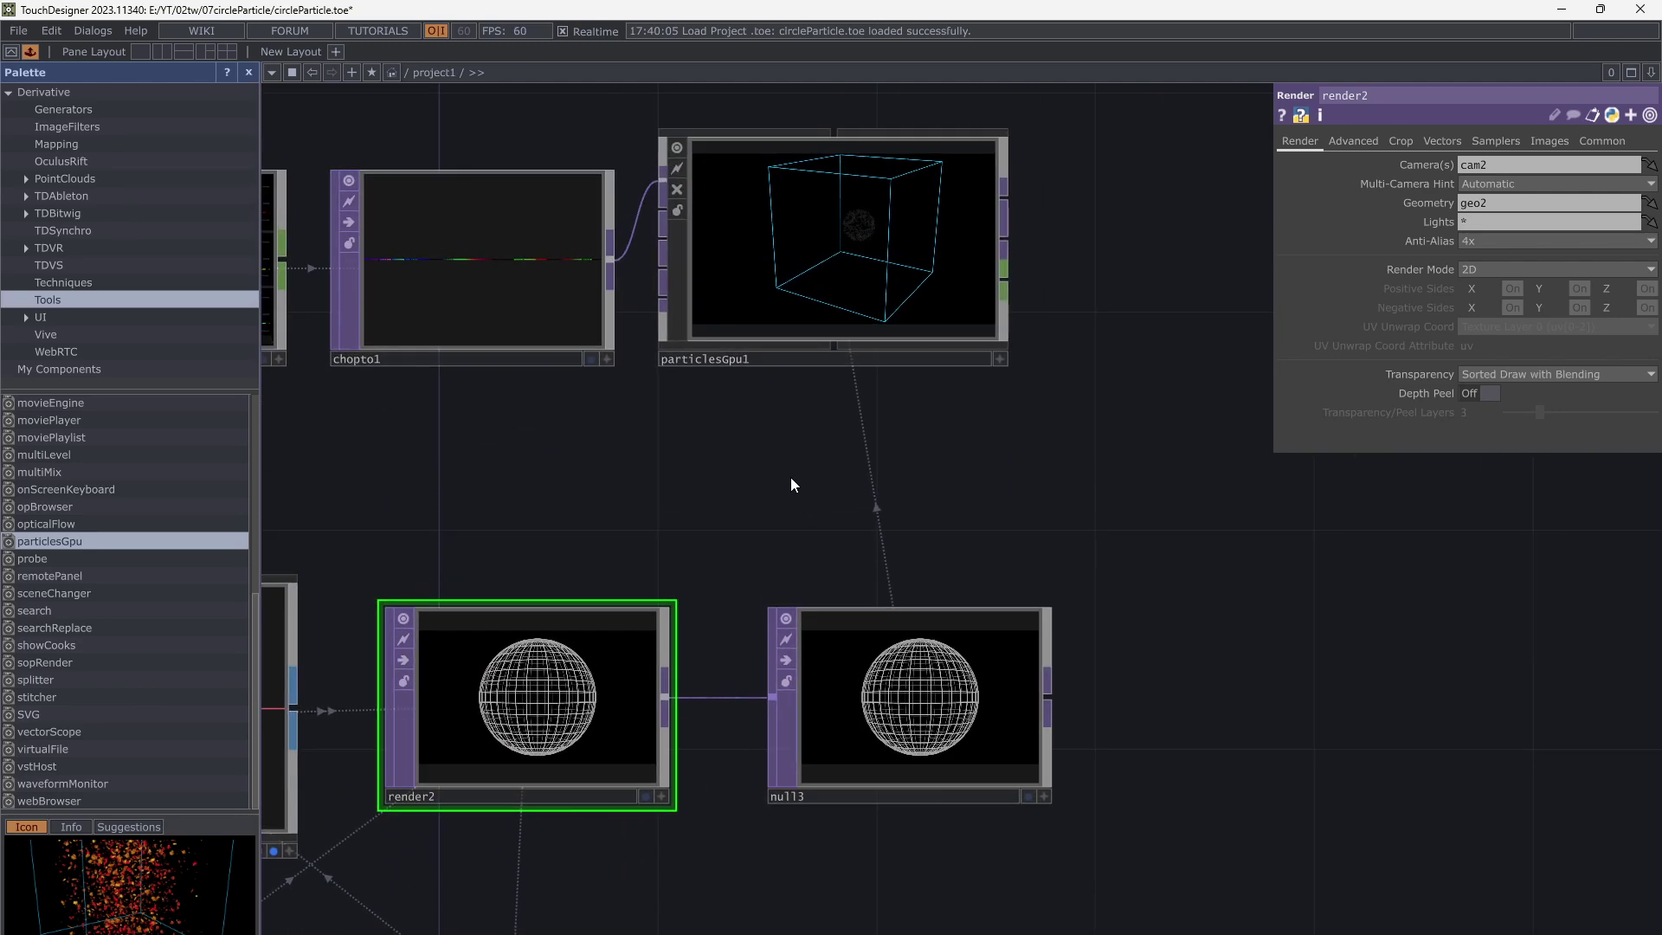
pyautogui.moveTo(800, 407); pyautogui.dragTo(775, 641)
pyautogui.scroll(9, 829, 459)
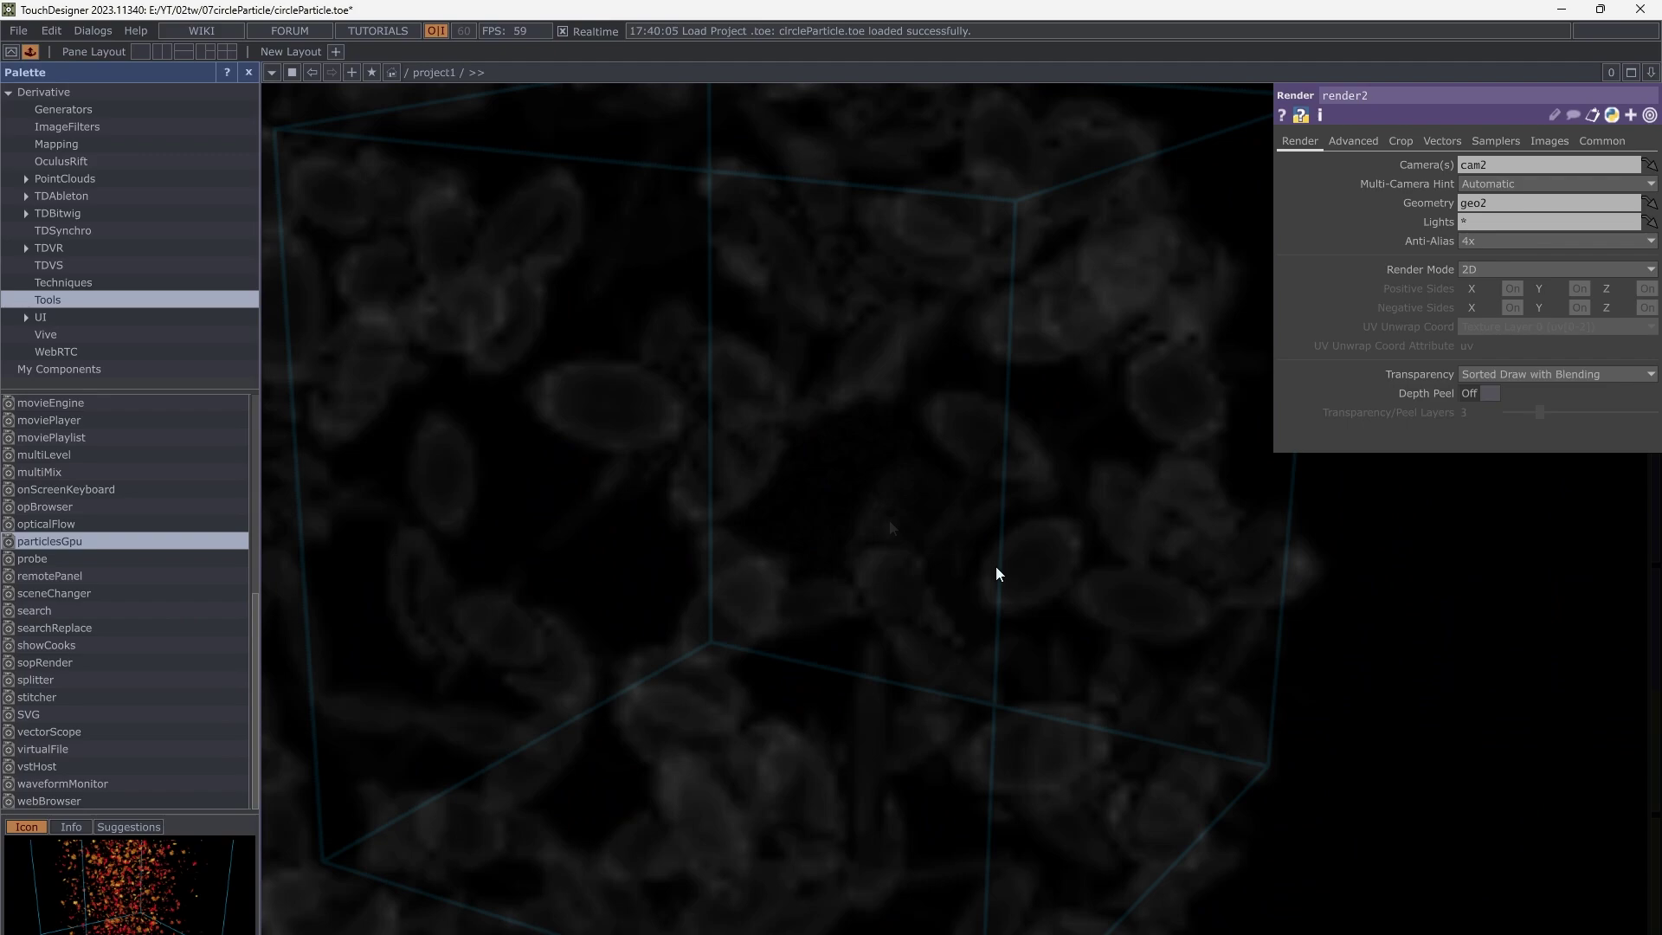
pyautogui.scroll(3, 996, 566)
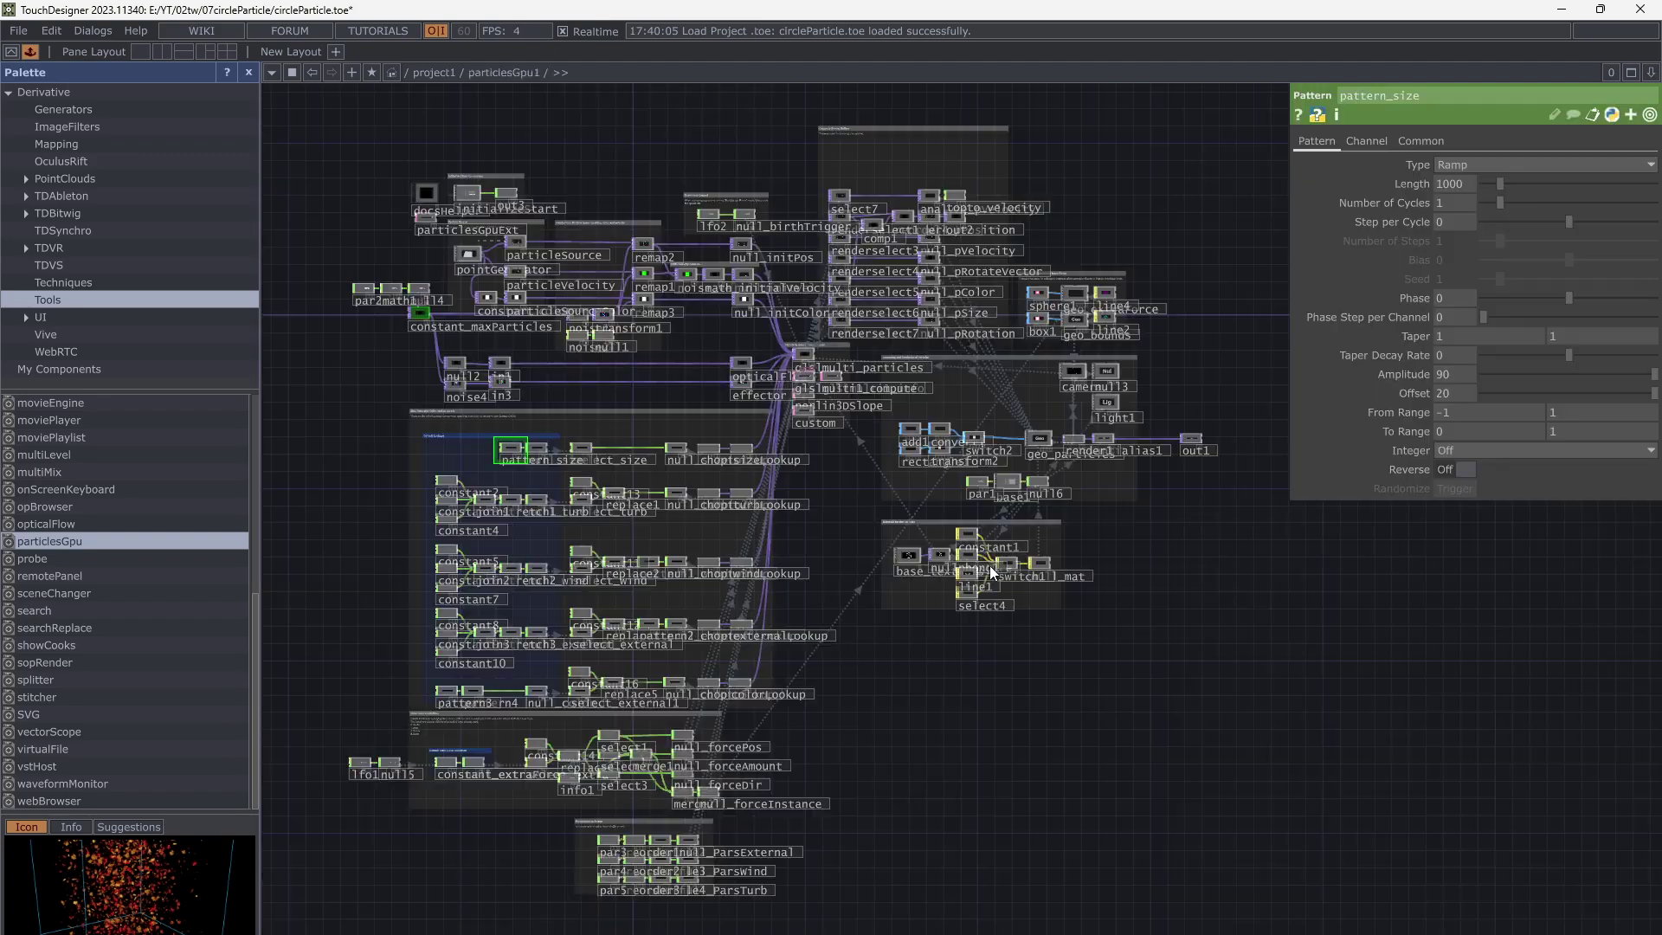
pyautogui.scroll(5, 1058, 398)
pyautogui.scroll(-3, 827, 624)
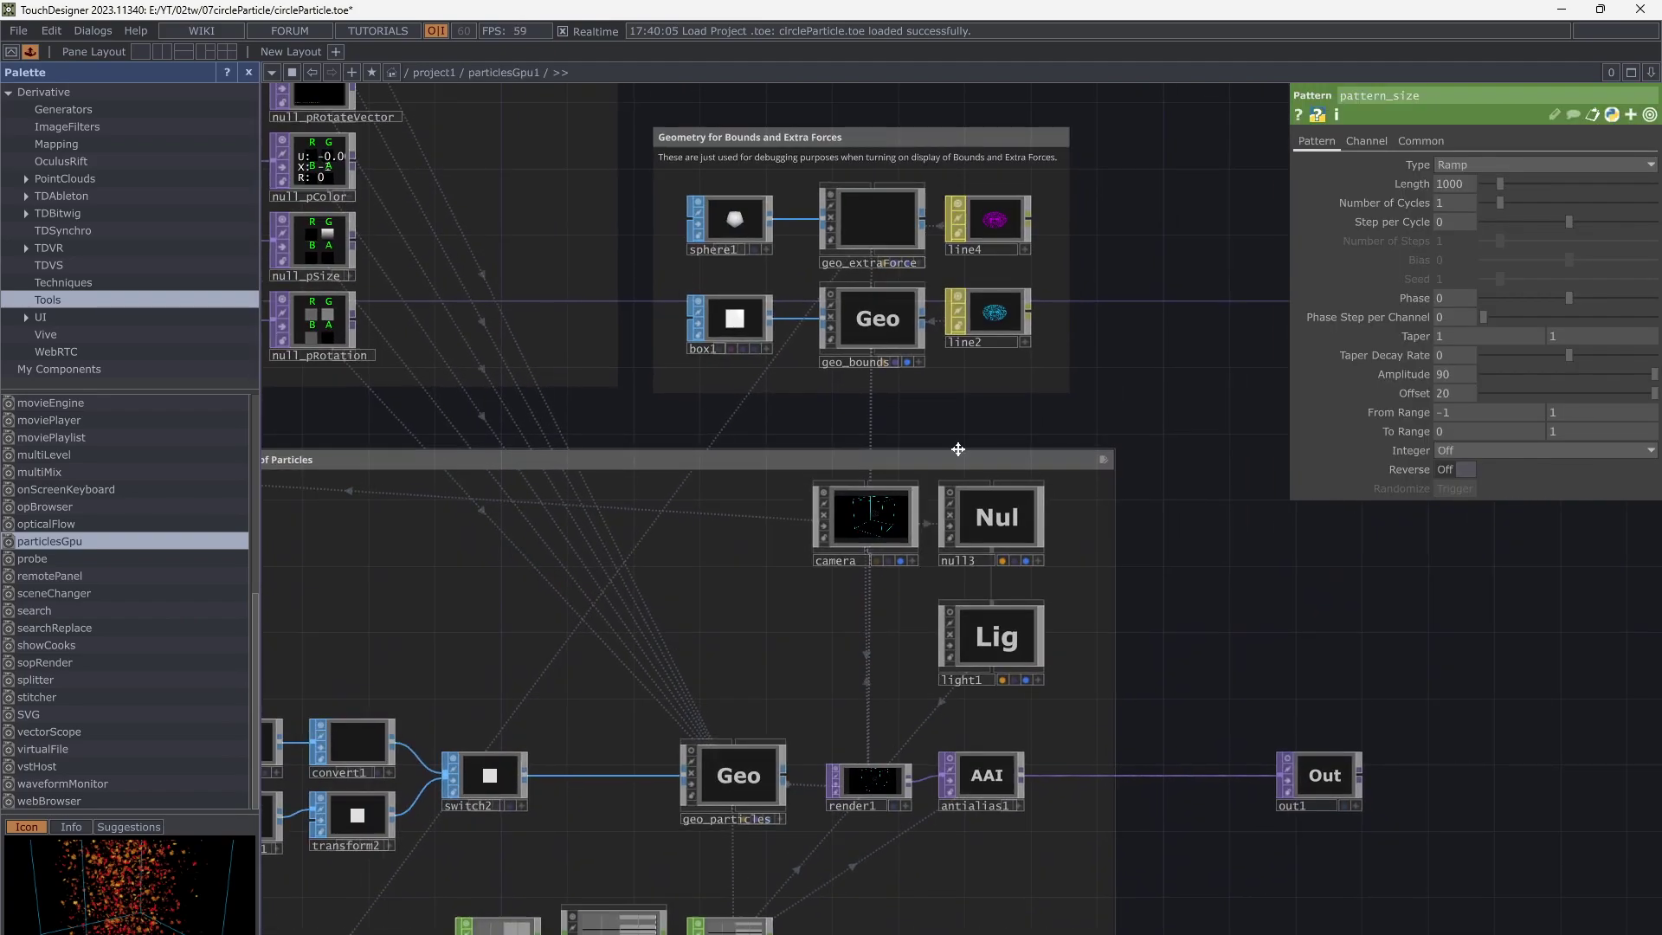
pyautogui.scroll(5, 969, 493)
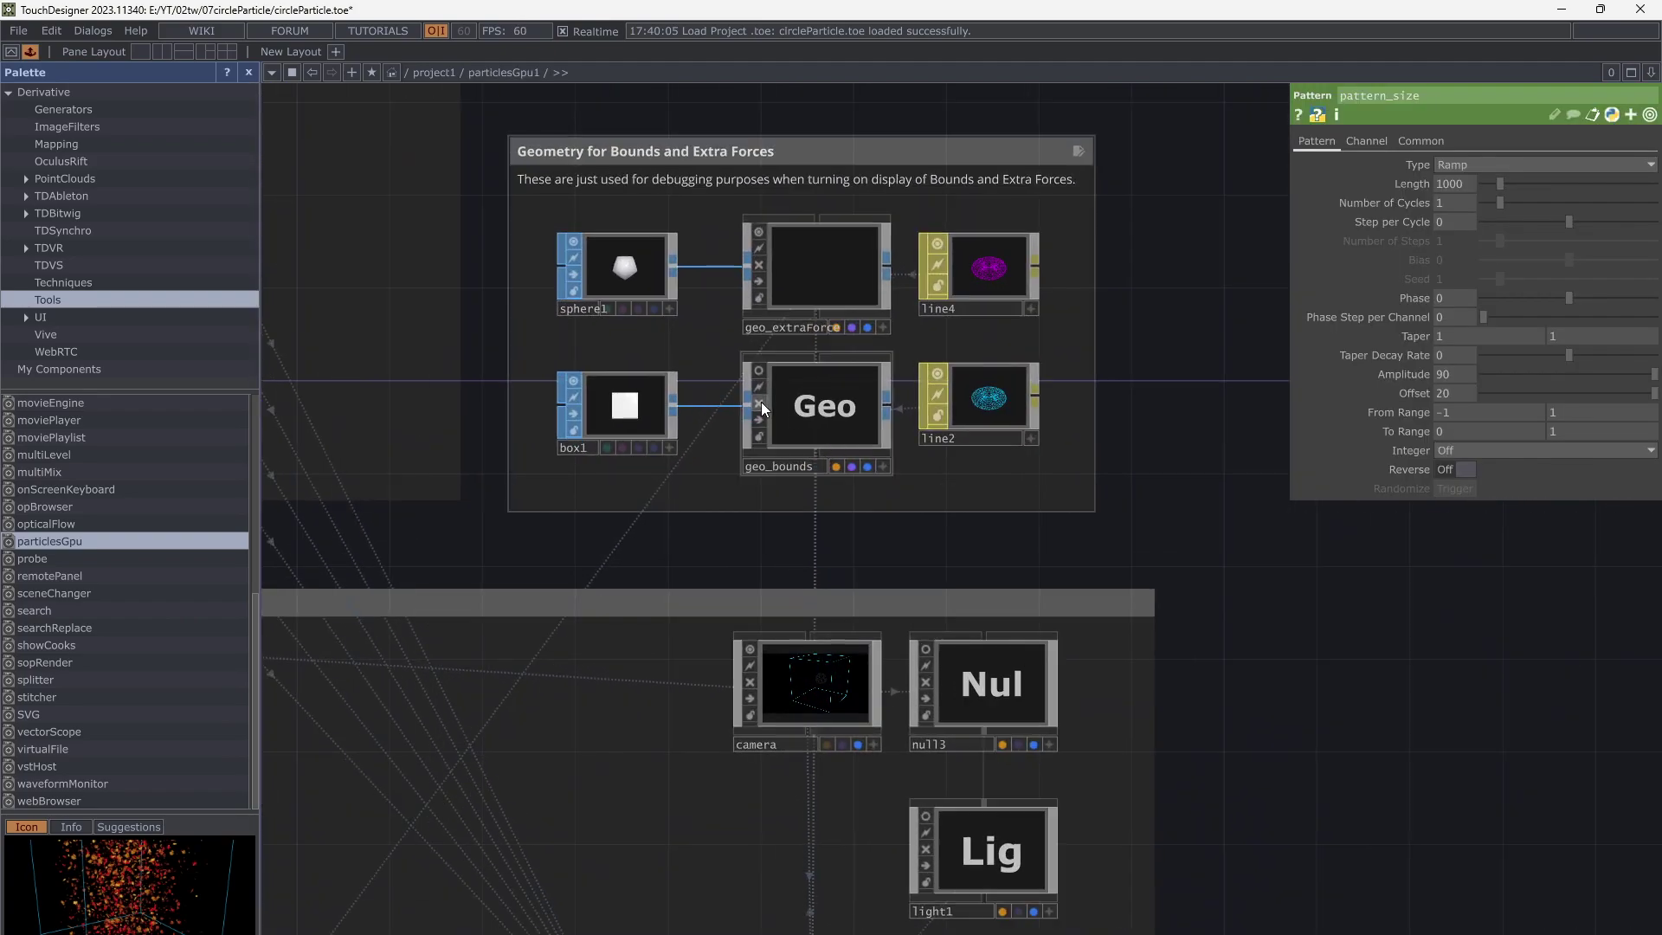
pyautogui.click(759, 403)
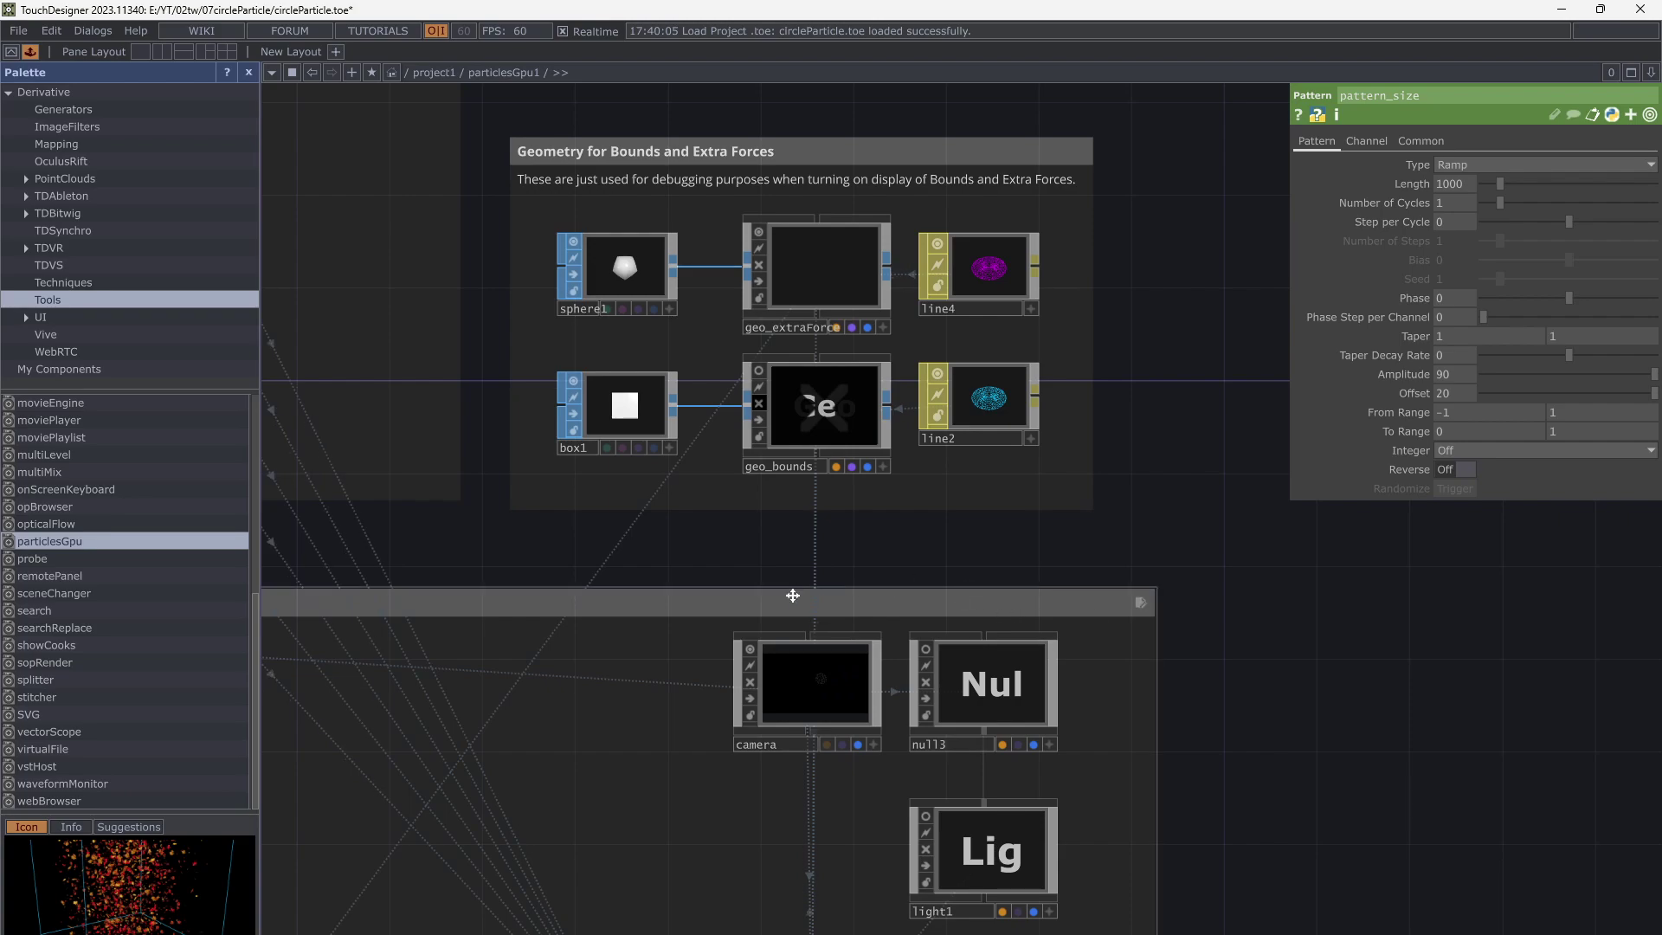
# Look over the Instancing and Rendering of Particles section, and return to the project level to check the particle output
pyautogui.scroll(-3, 793, 596)
pyautogui.moveTo(716, 690); pyautogui.dragTo(848, 505)
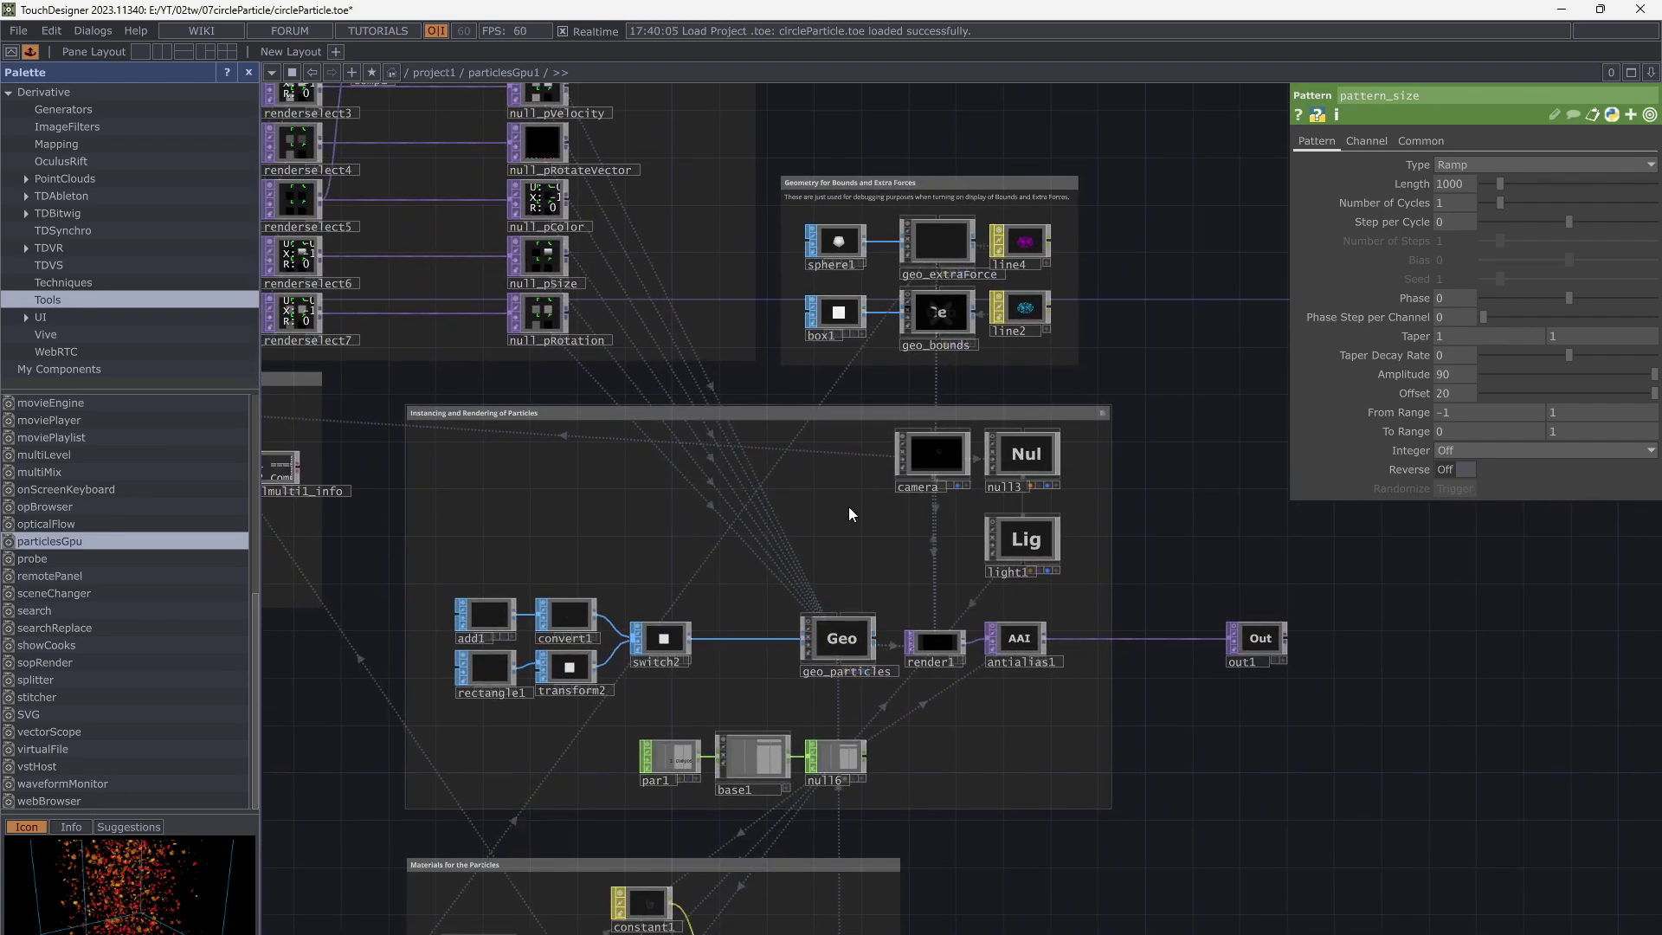
pyautogui.scroll(3, 866, 710)
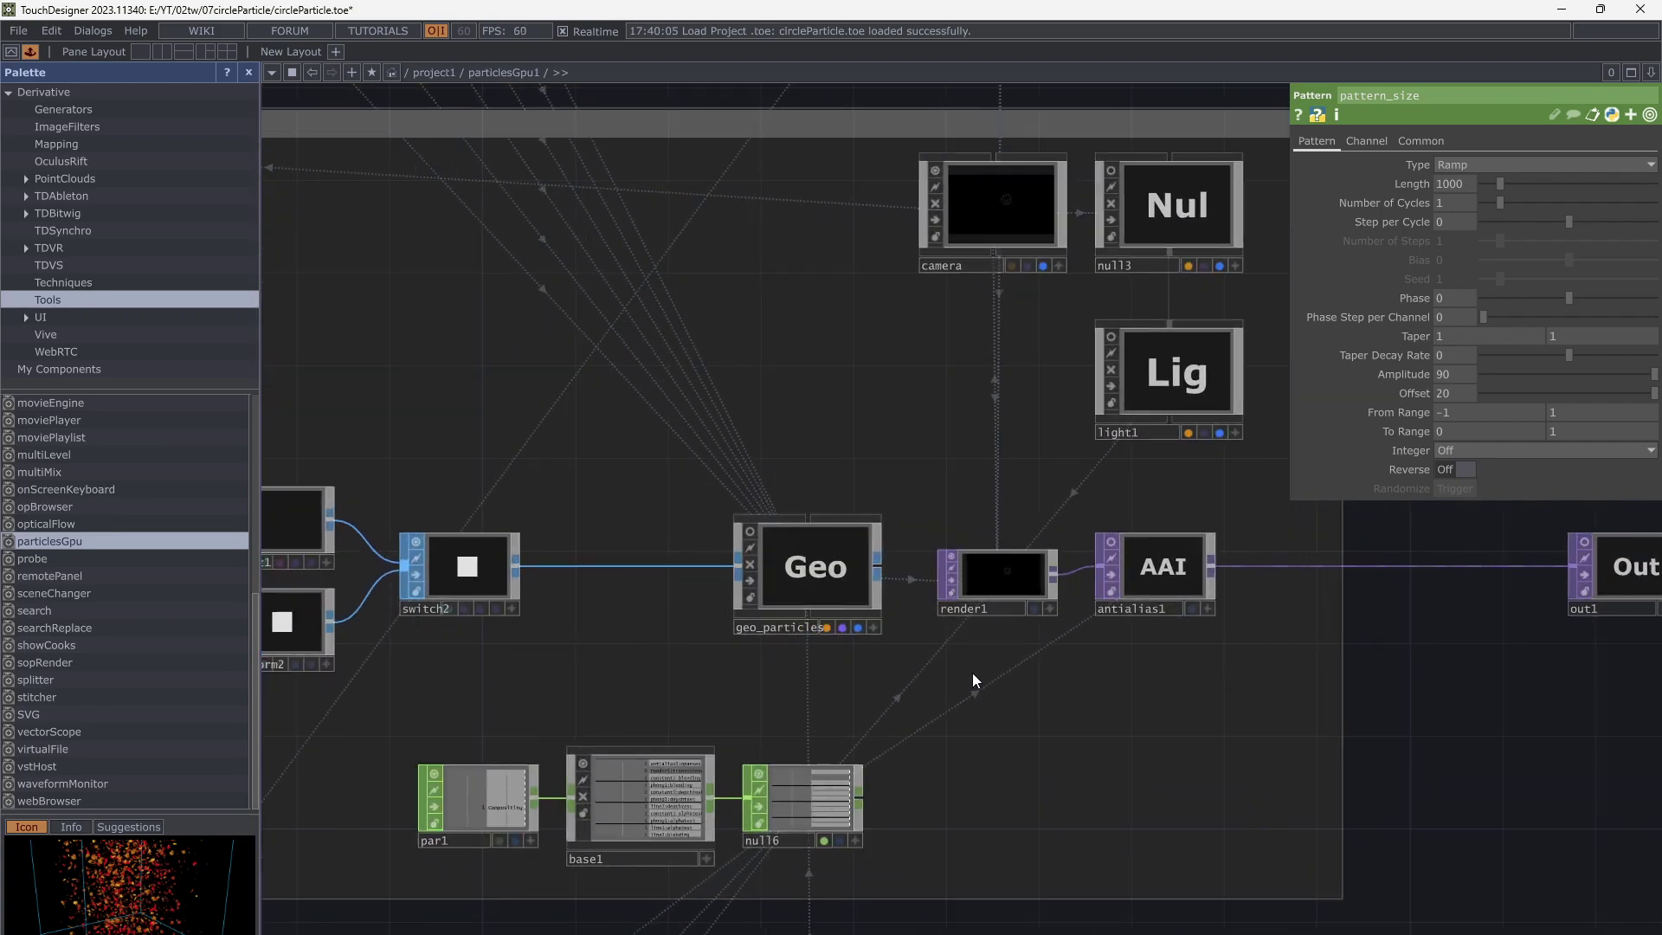
pyautogui.press('u')
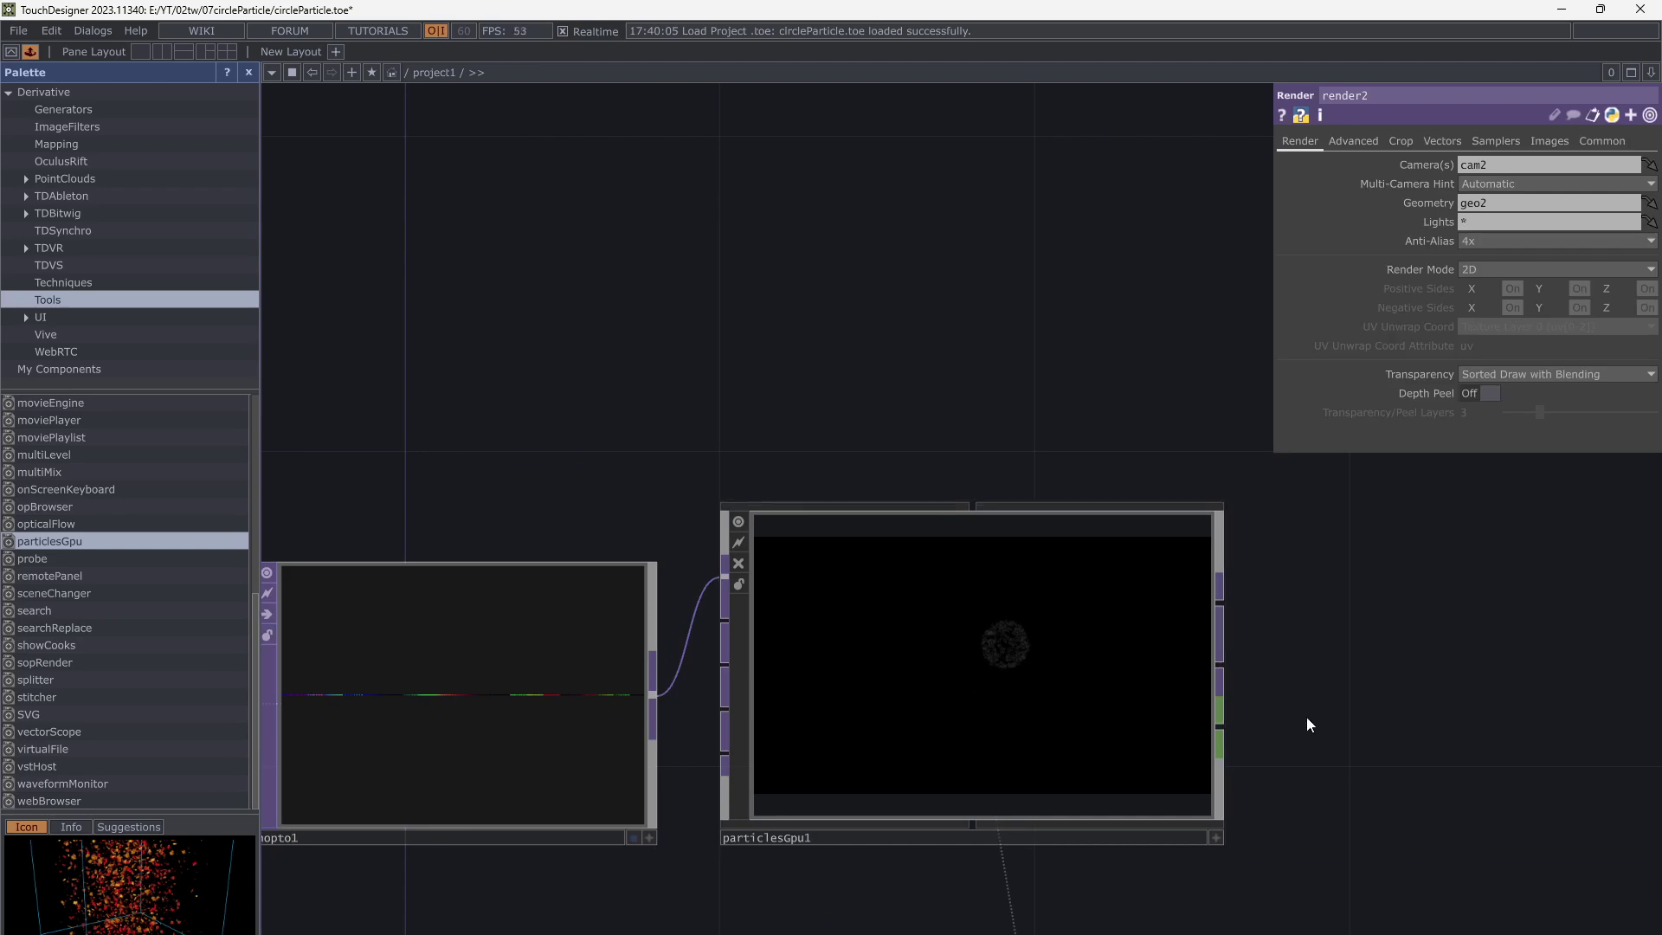
pyautogui.moveTo(1307, 696); pyautogui.dragTo(1266, 504)
pyautogui.scroll(-3, 1293, 669)
pyautogui.moveTo(1048, 741); pyautogui.dragTo(997, 690)
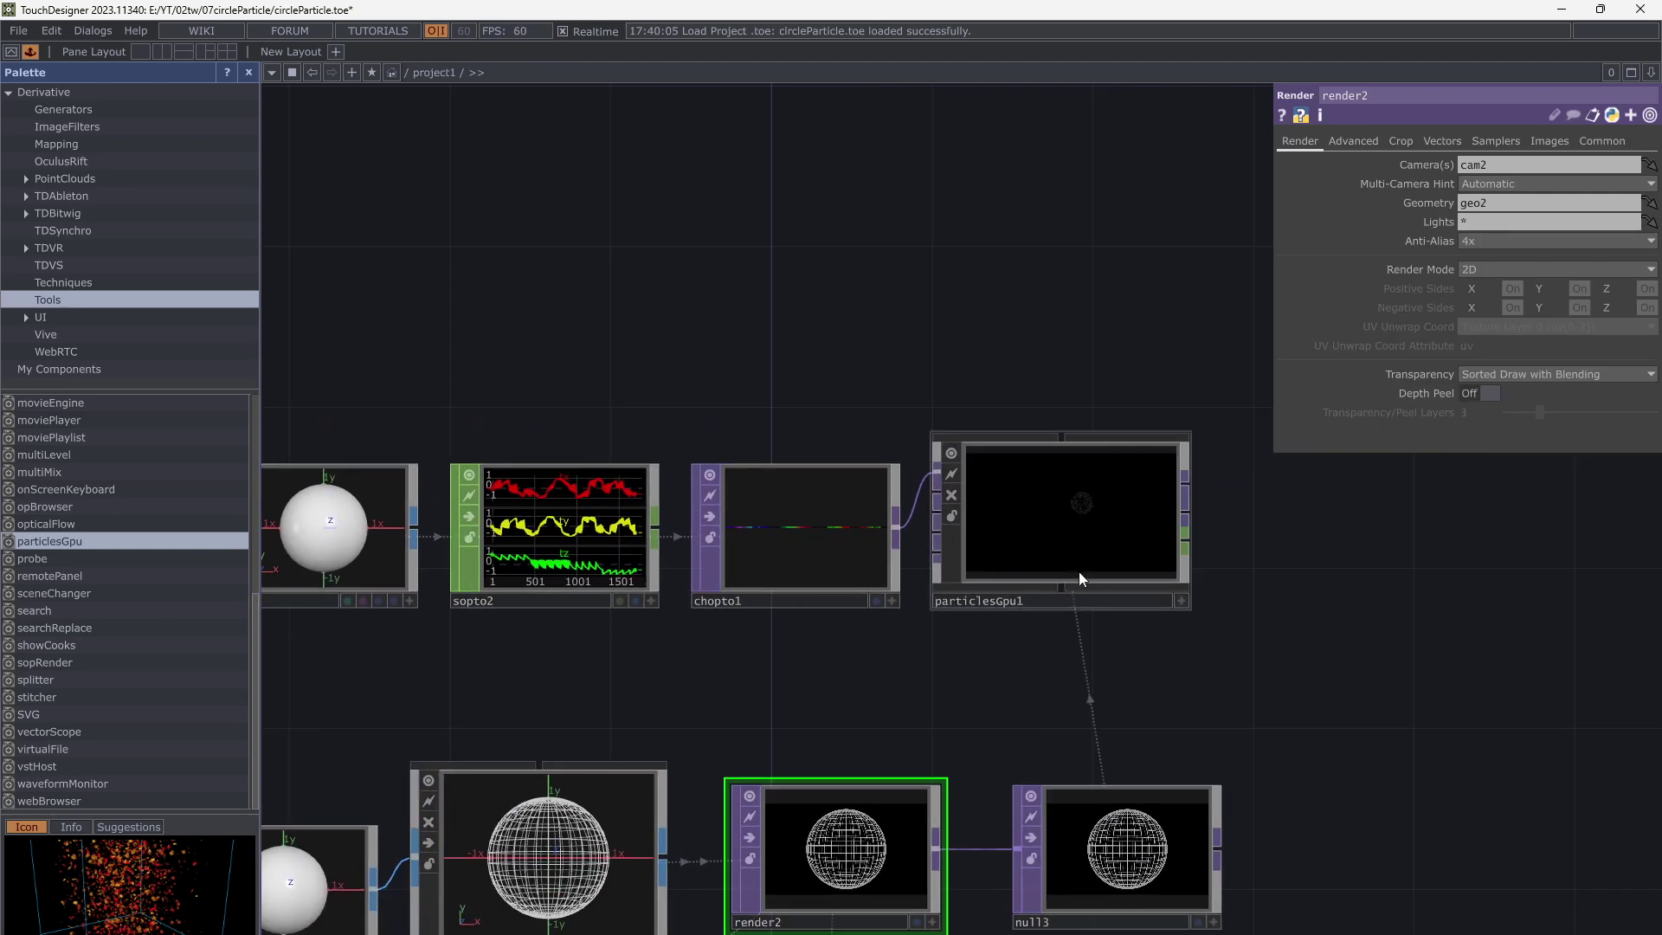
# Enter particlesGpu1 again and examine the particle sphere up close through its internal camera
pyautogui.press('i')
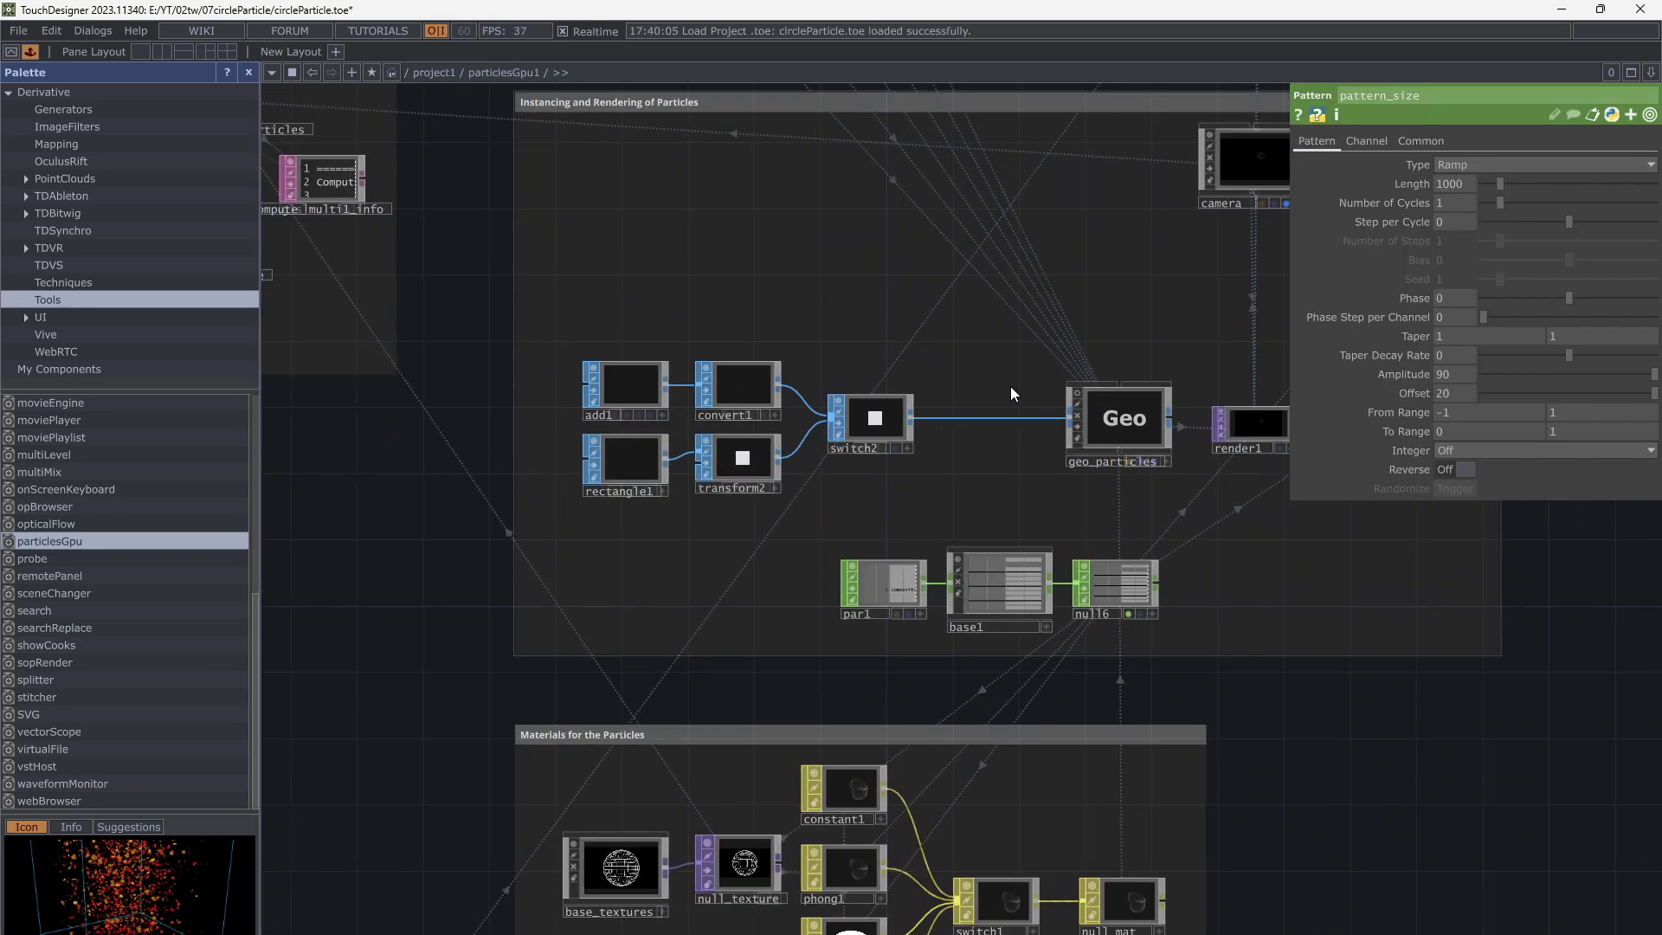
pyautogui.moveTo(968, 395); pyautogui.dragTo(699, 642)
pyautogui.scroll(5, 990, 512)
pyautogui.moveTo(1057, 480); pyautogui.dragTo(949, 808)
pyautogui.scroll(3, 1002, 692)
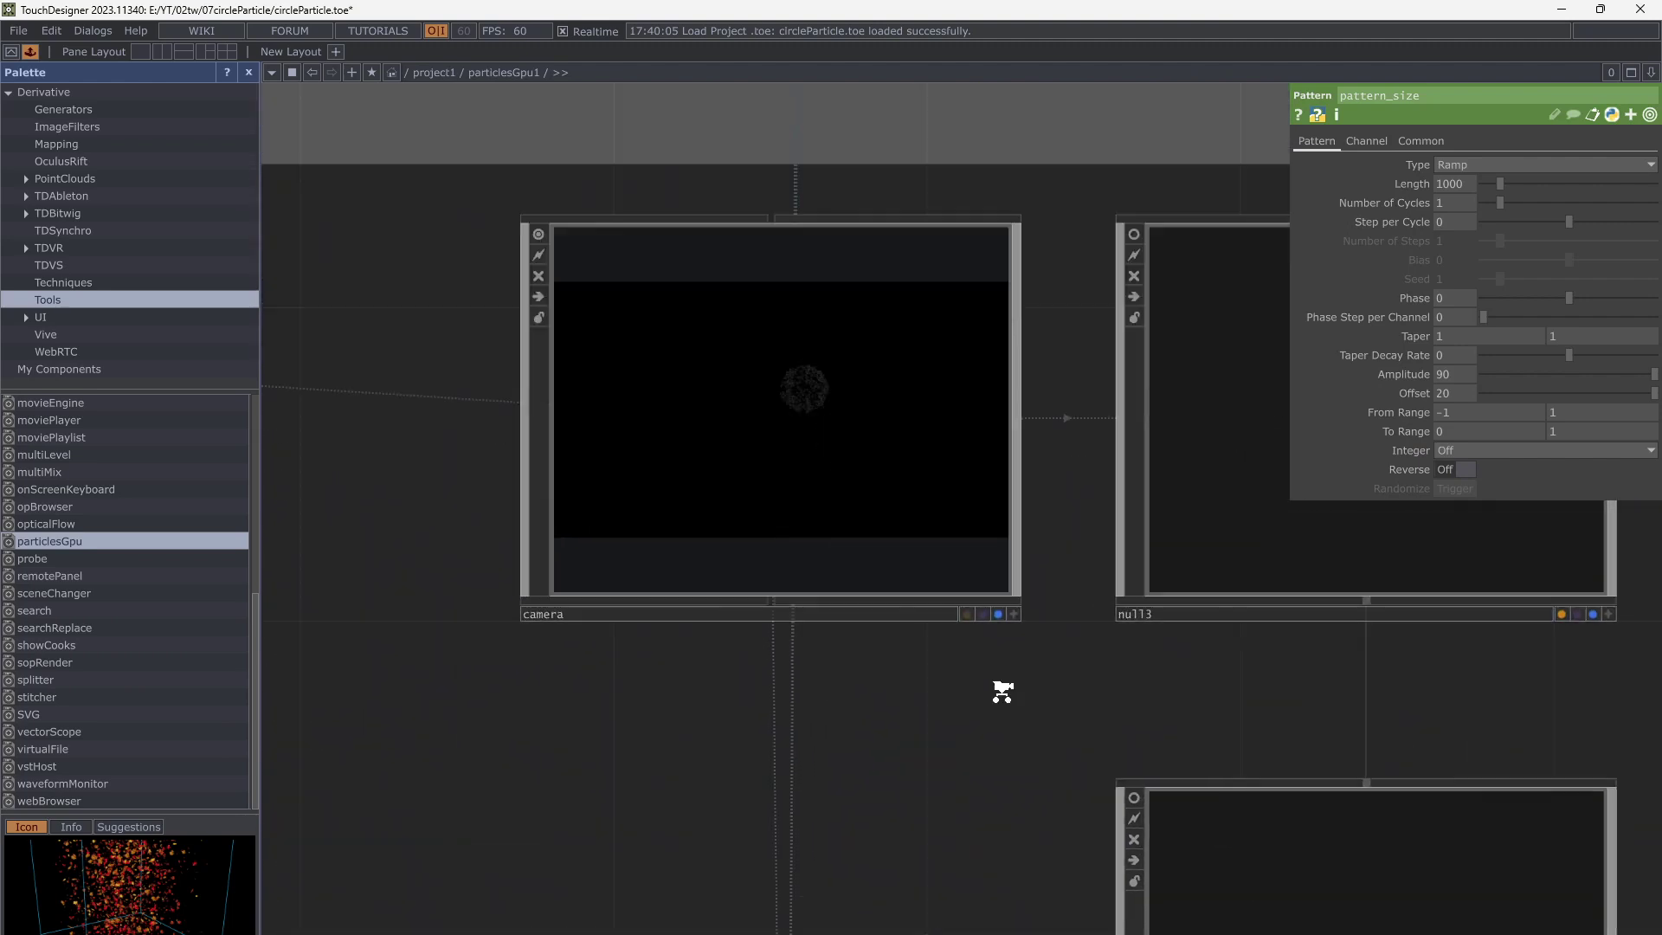
pyautogui.scroll(2, 1003, 692)
pyautogui.moveTo(1032, 597); pyautogui.dragTo(1036, 705)
pyautogui.click(1031, 682)
pyautogui.scroll(6, 703, 302)
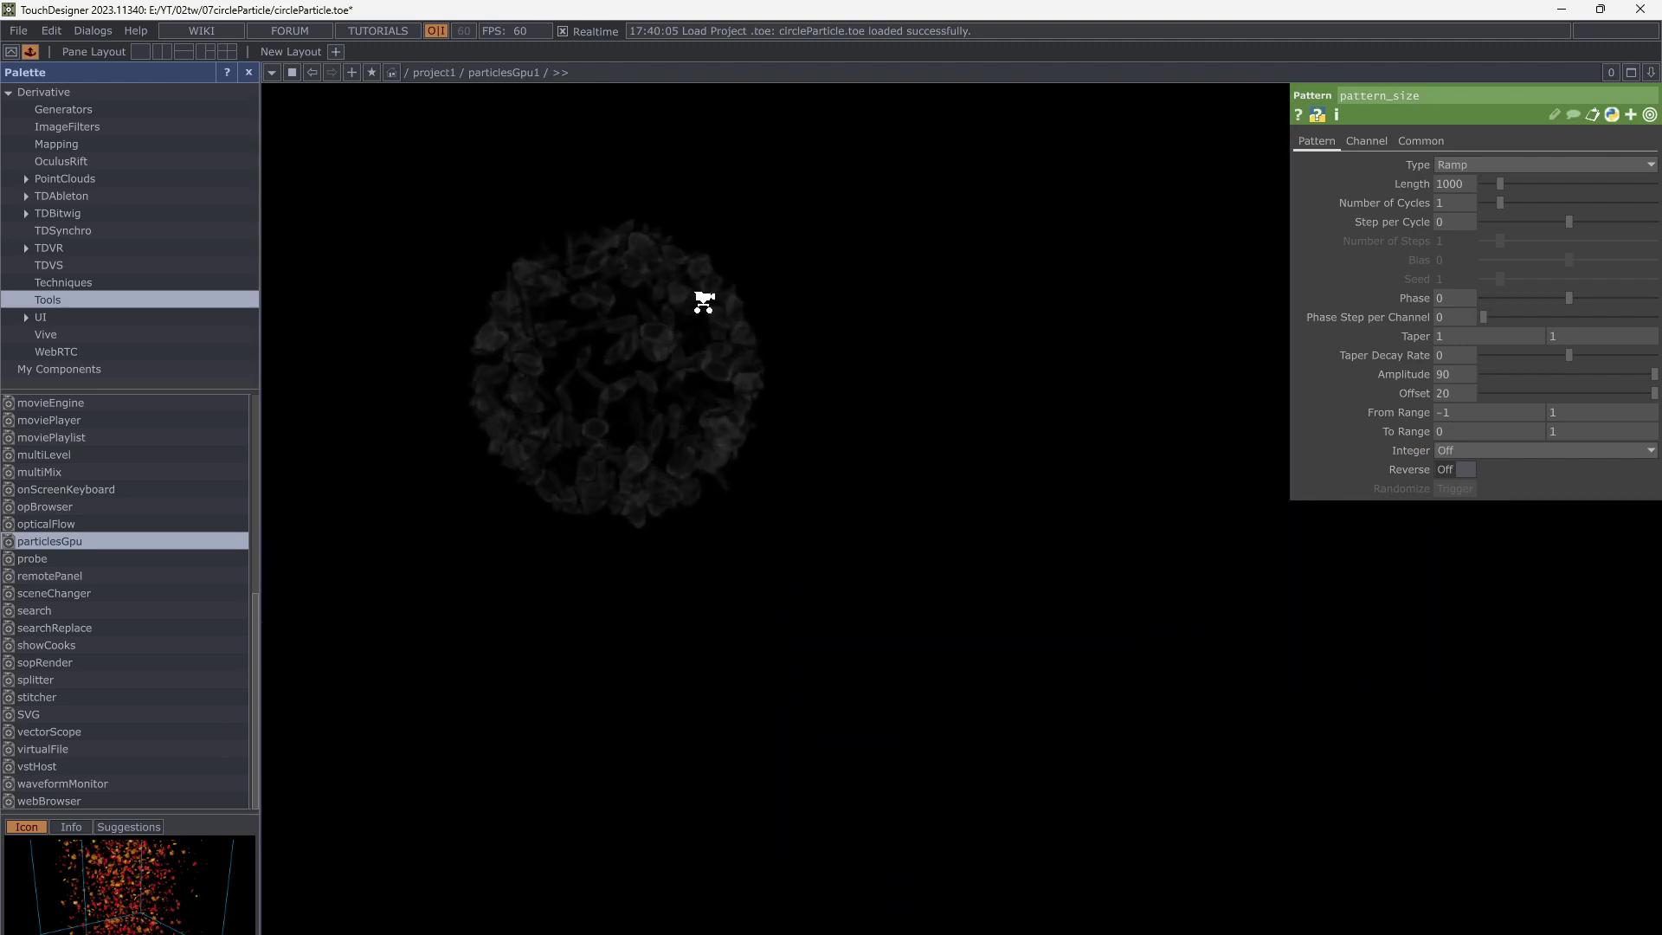
# Delete the camera component inside particlesGpu1 and add the cameraViewport component from the palette tools in its place
pyautogui.scroll(-6, 704, 302)
pyautogui.scroll(-2, 1082, 588)
pyautogui.moveTo(1082, 589); pyautogui.dragTo(1108, 661)
pyautogui.click(852, 474)
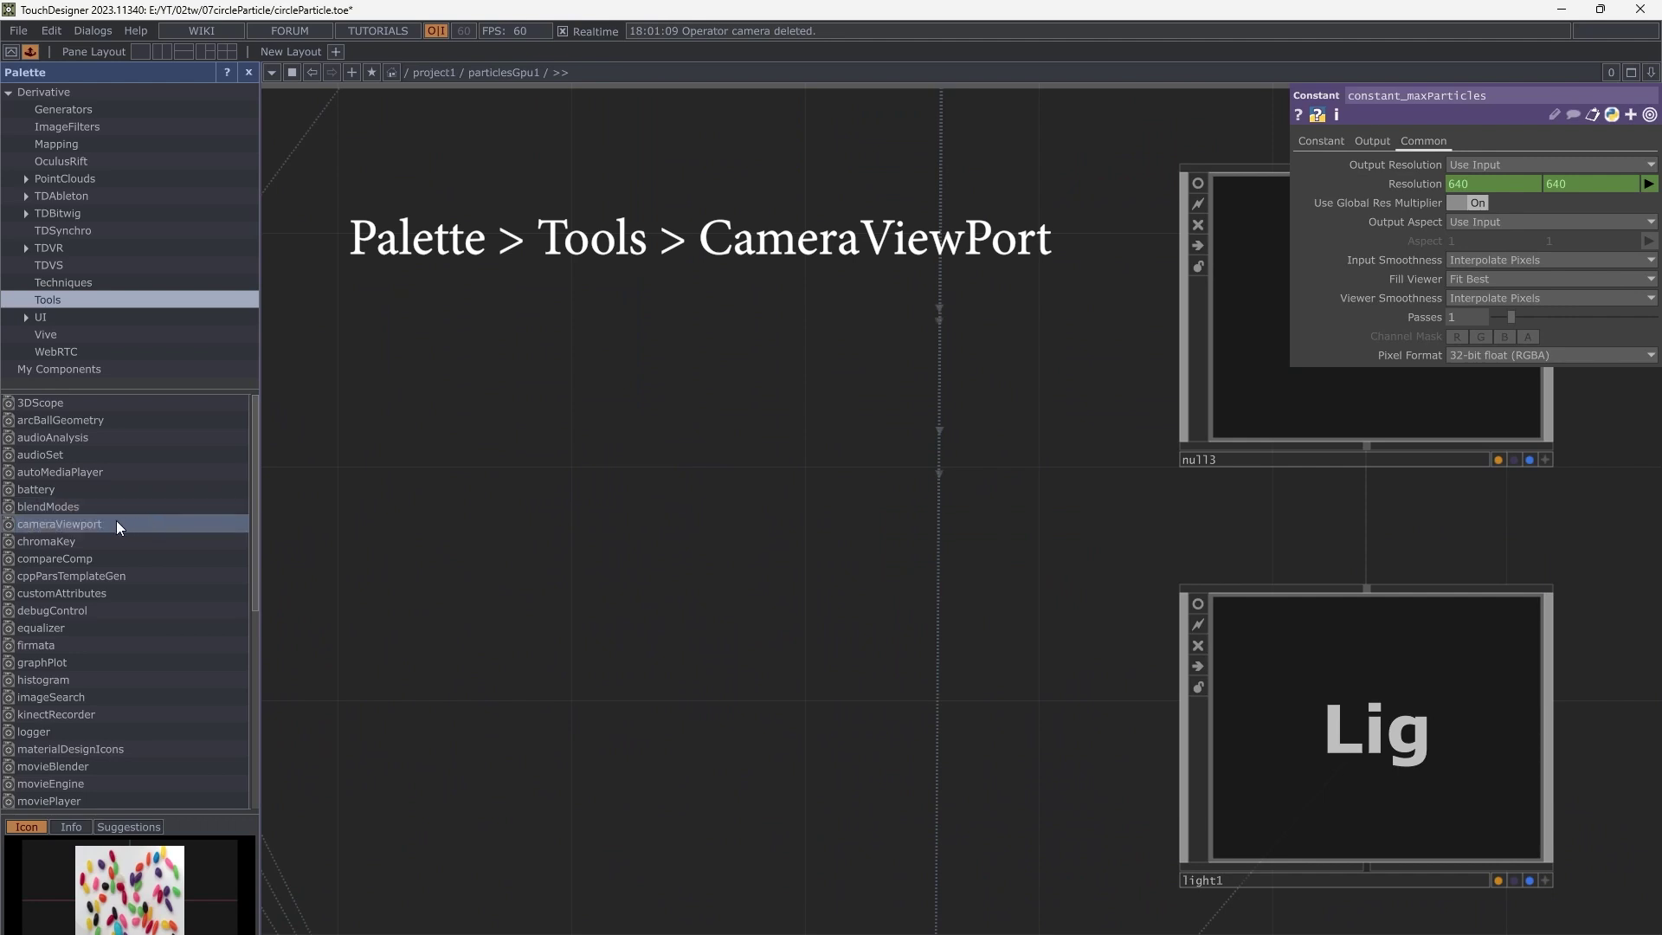
pyautogui.moveTo(116, 524); pyautogui.dragTo(810, 447)
pyautogui.moveTo(943, 343); pyautogui.dragTo(697, 483)
# Rename the cameraViewport component to camera
pyautogui.click(688, 574)
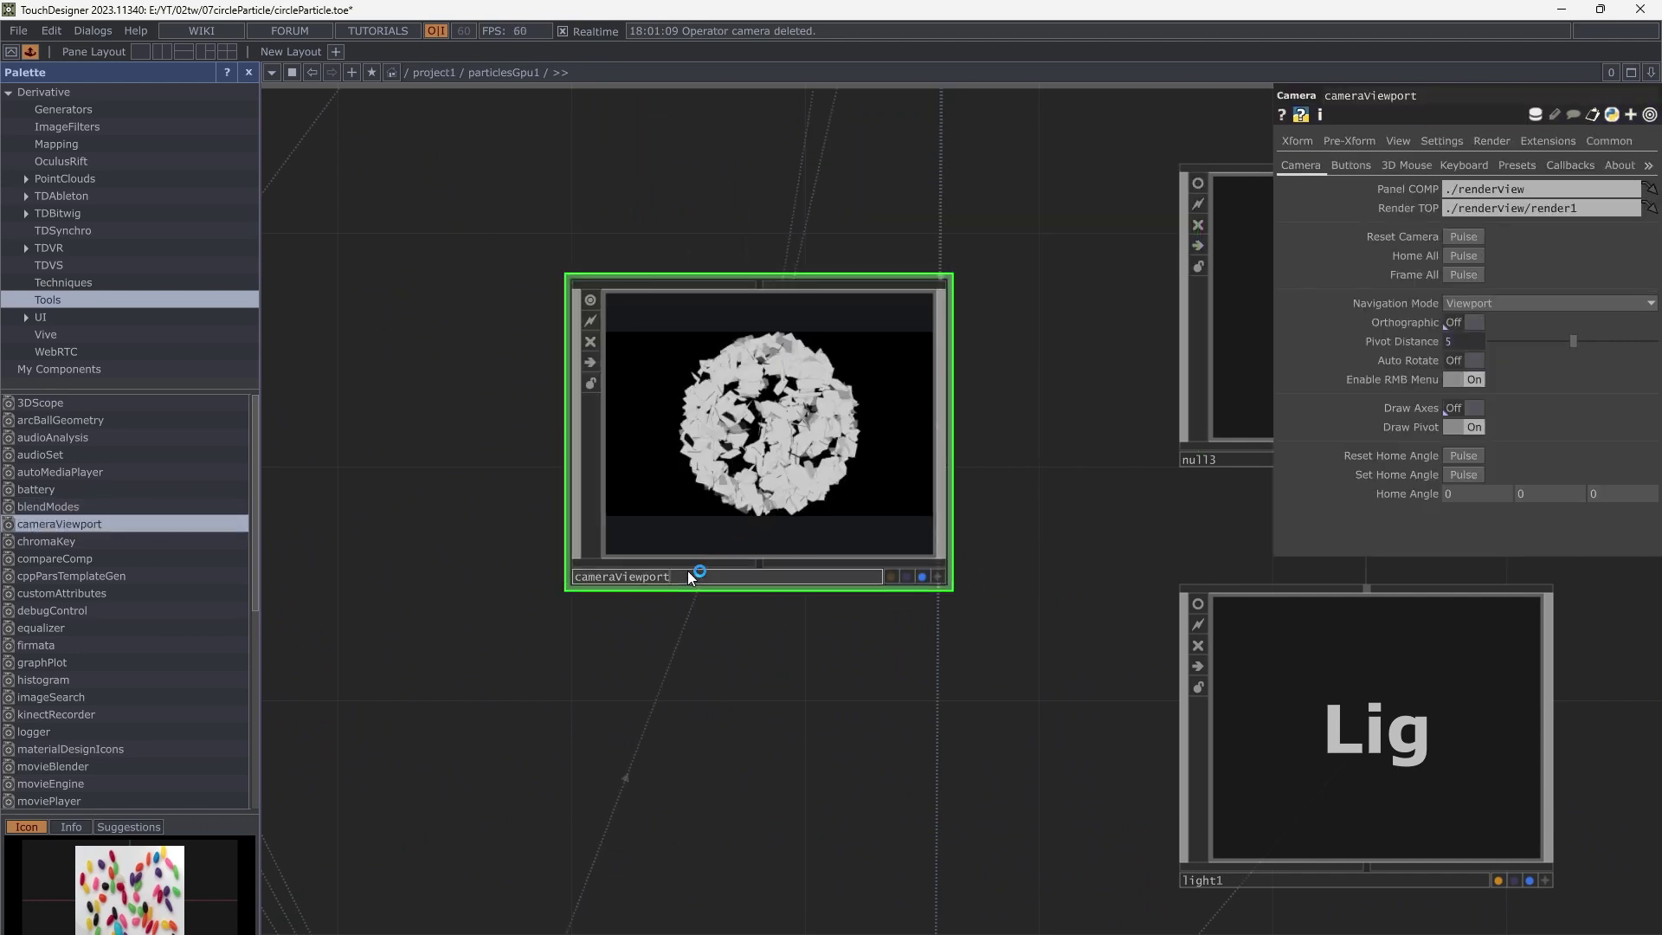
pyautogui.moveTo(687, 569); pyautogui.dragTo(616, 577)
pyautogui.press('BackSpace')
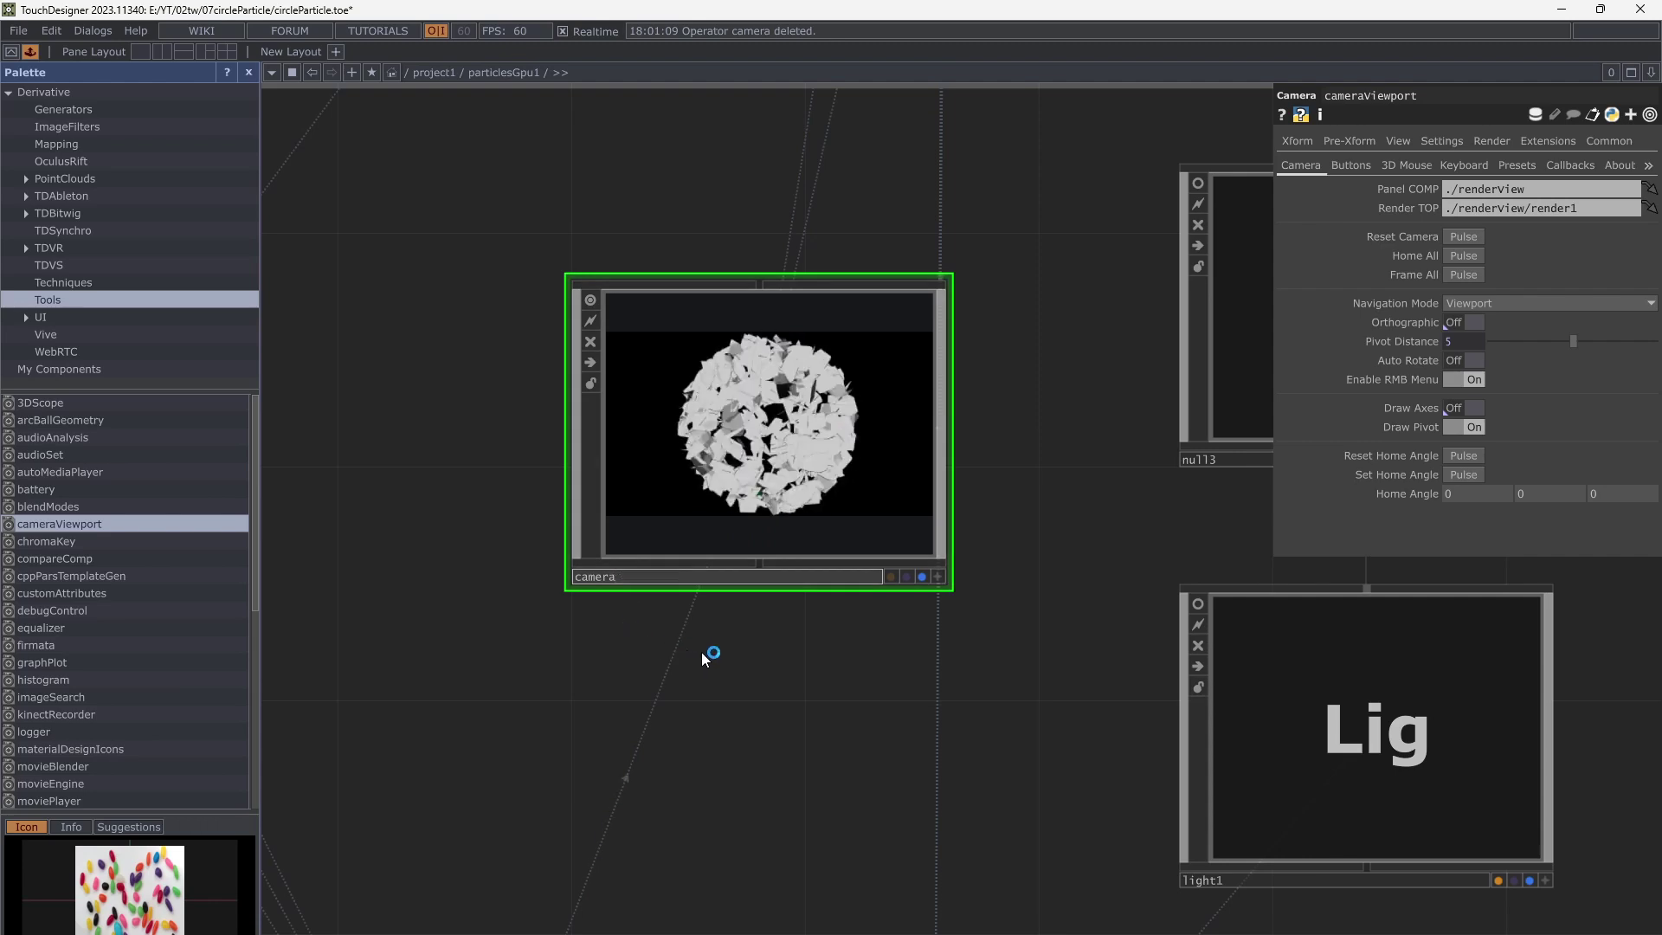
pyautogui.press('Return')
# Inspect the particles through the replacement camera and look over the surrounding particle network
pyautogui.scroll(5, 793, 429)
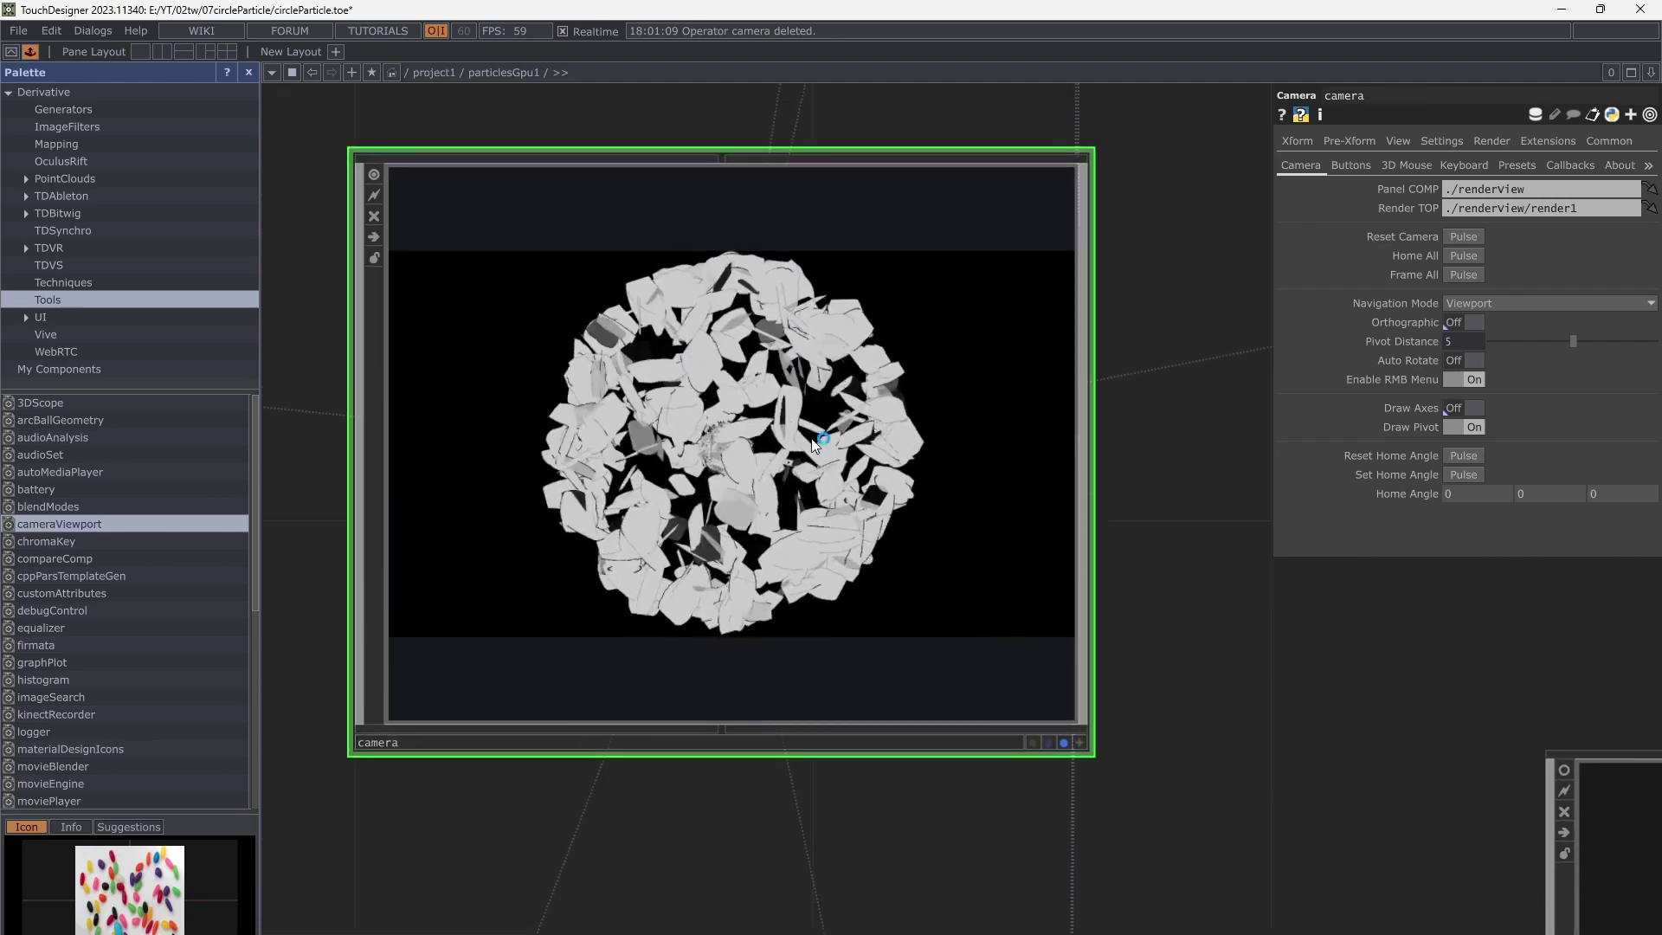
pyautogui.scroll(3, 756, 483)
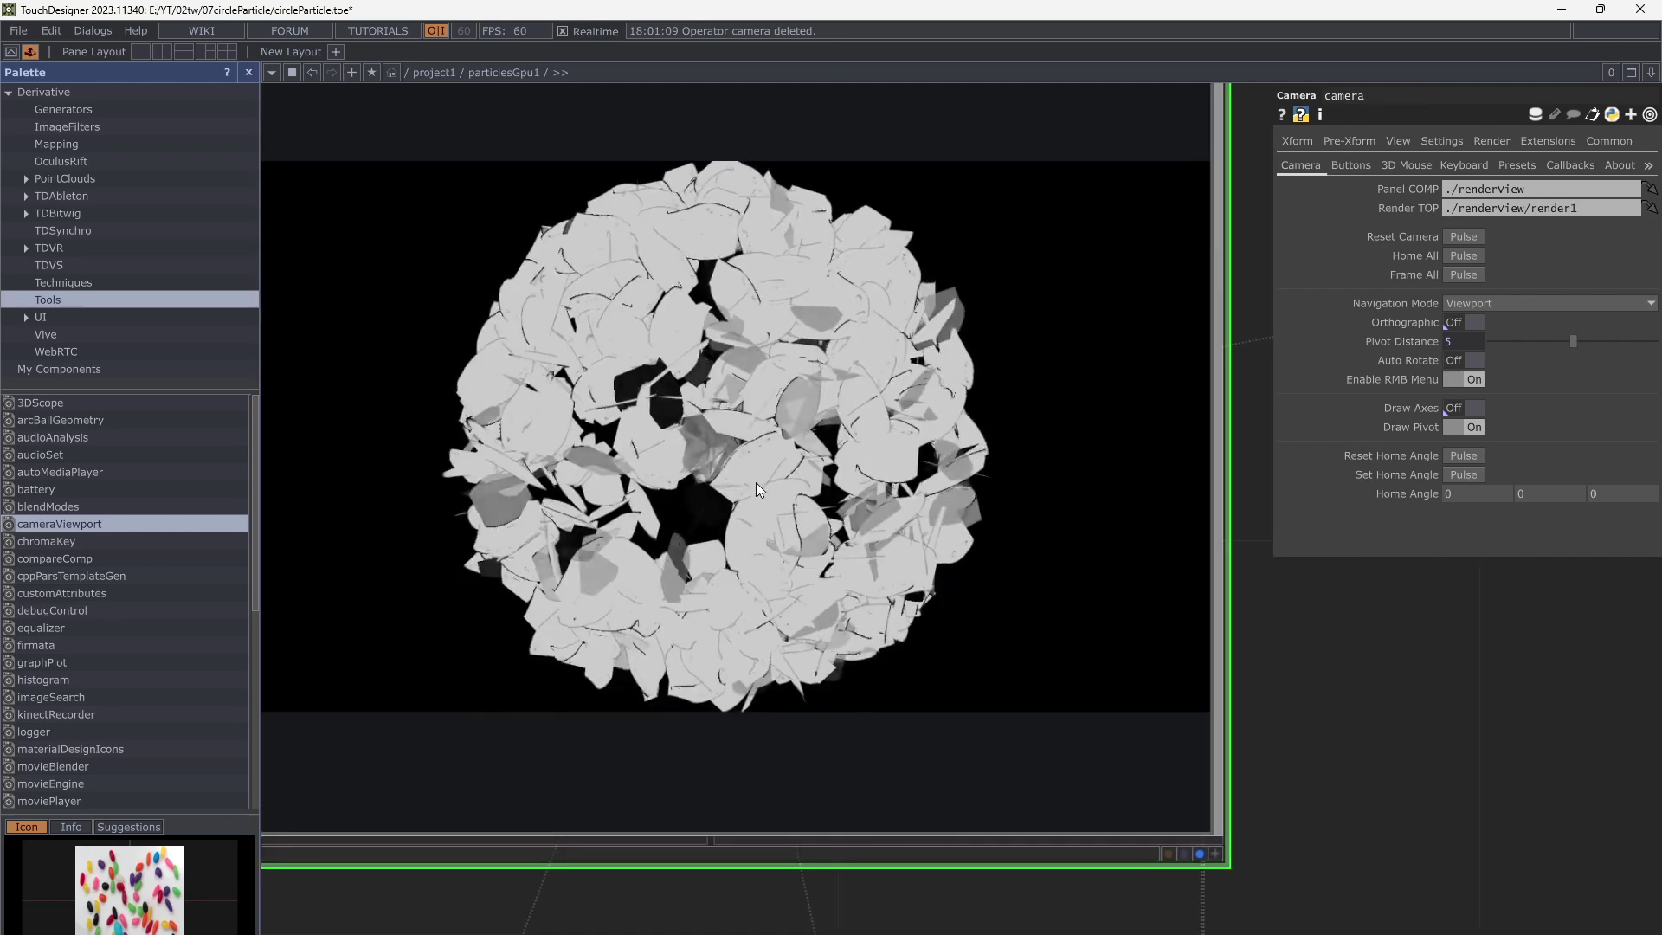
pyautogui.scroll(-8, 755, 481)
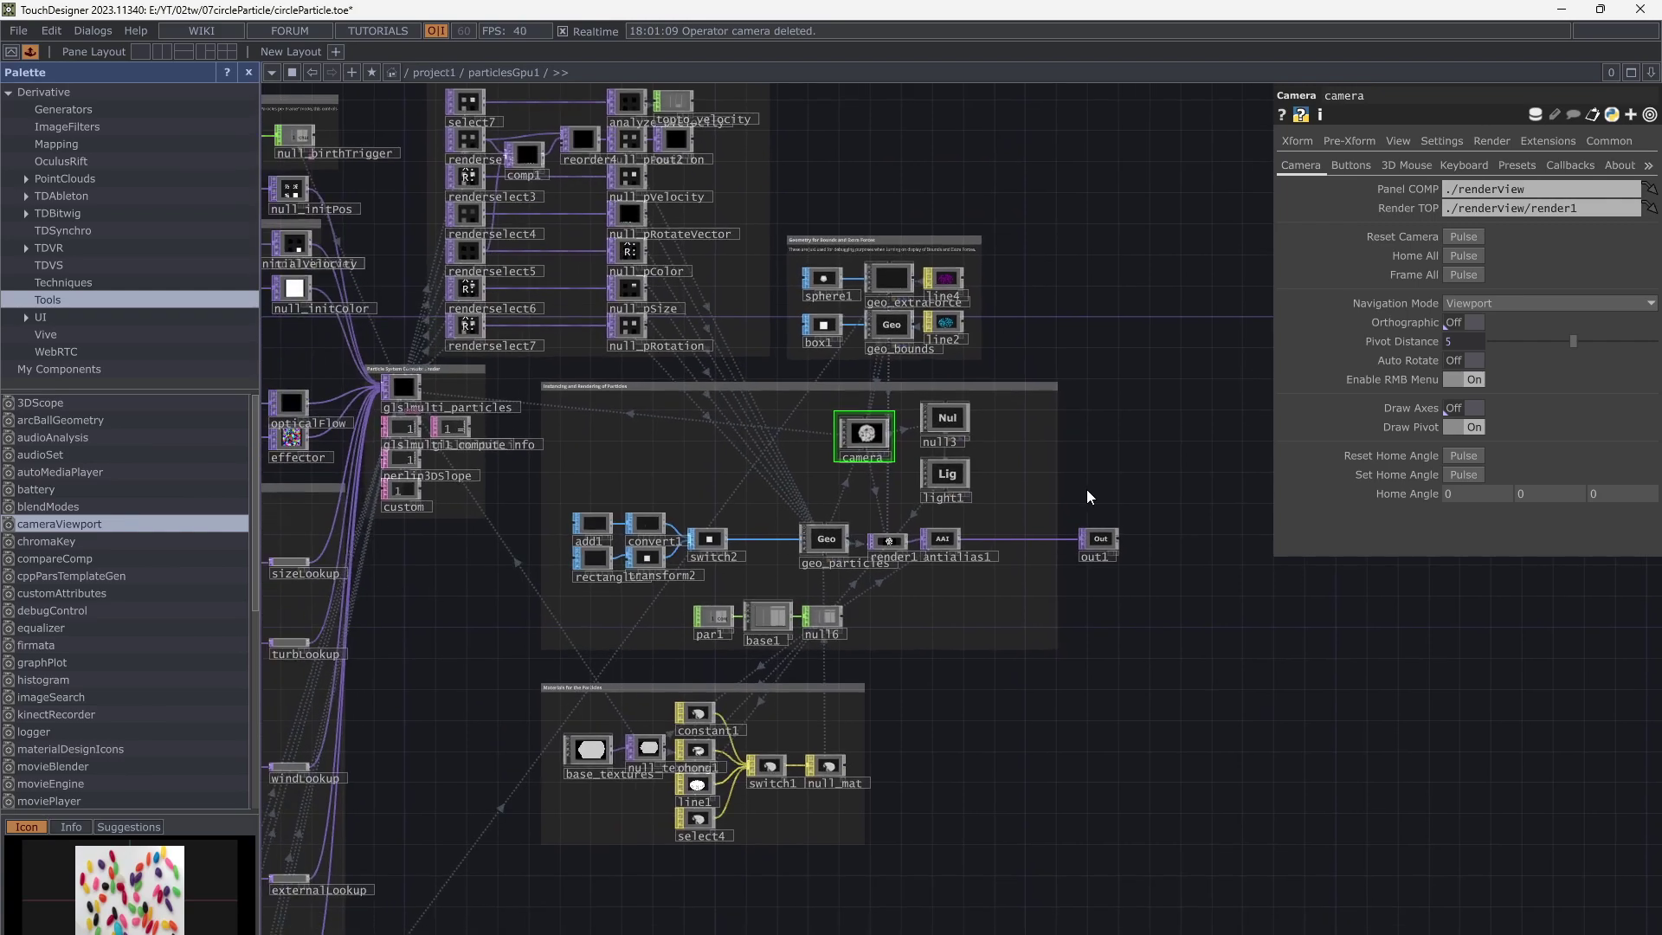
pyautogui.scroll(-3, 1047, 559)
pyautogui.scroll(-4, 1048, 560)
pyautogui.moveTo(879, 720); pyautogui.dragTo(889, 409)
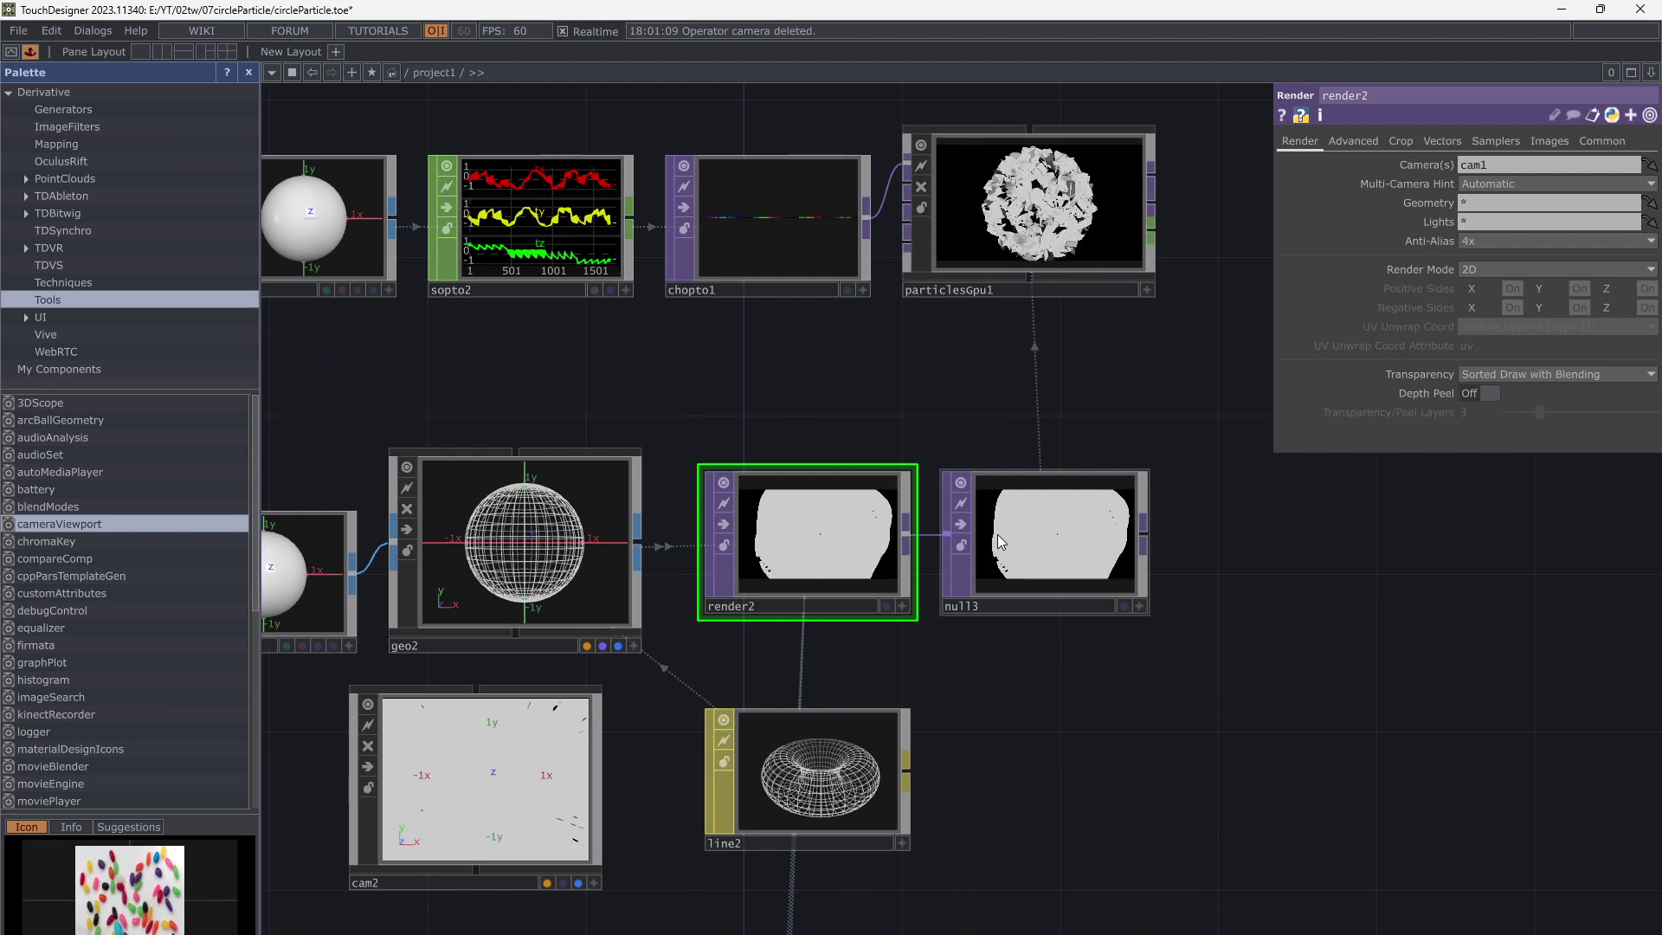
# Move null3 farther from render2 and insert an Edge TOP on the connection between them
pyautogui.scroll(-4, 997, 534)
pyautogui.moveTo(1060, 678); pyautogui.dragTo(416, 465, button='right')
pyautogui.moveTo(1063, 471); pyautogui.dragTo(841, 490)
pyautogui.click(985, 511)
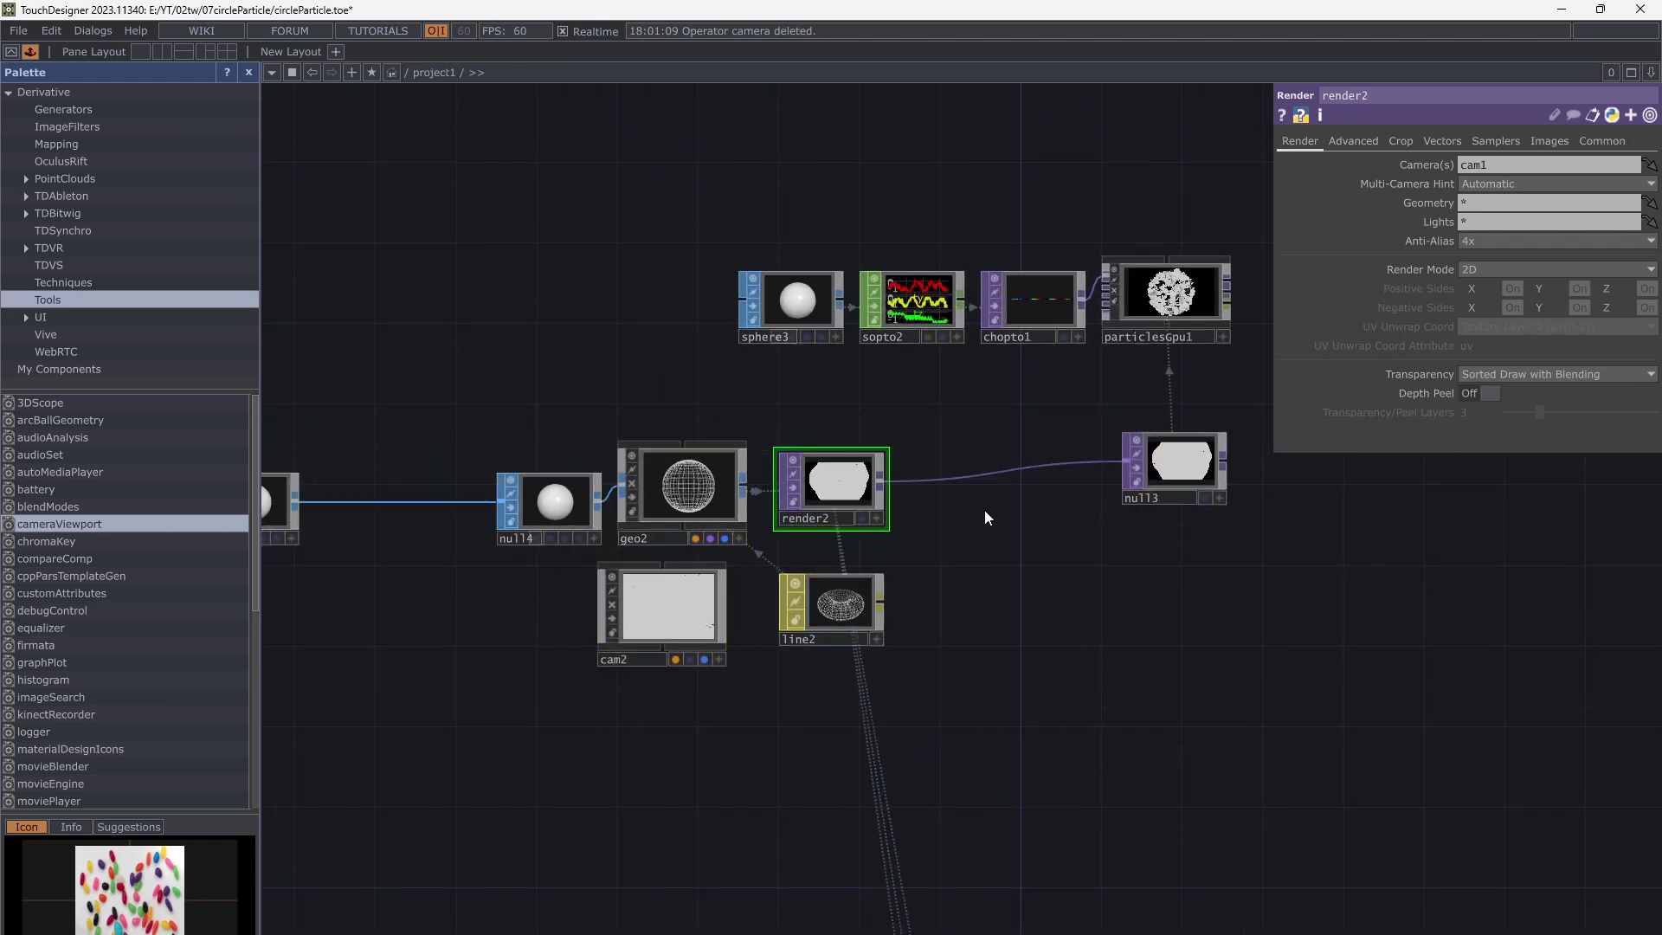
pyautogui.scroll(3, 989, 509)
pyautogui.rightClick(840, 538)
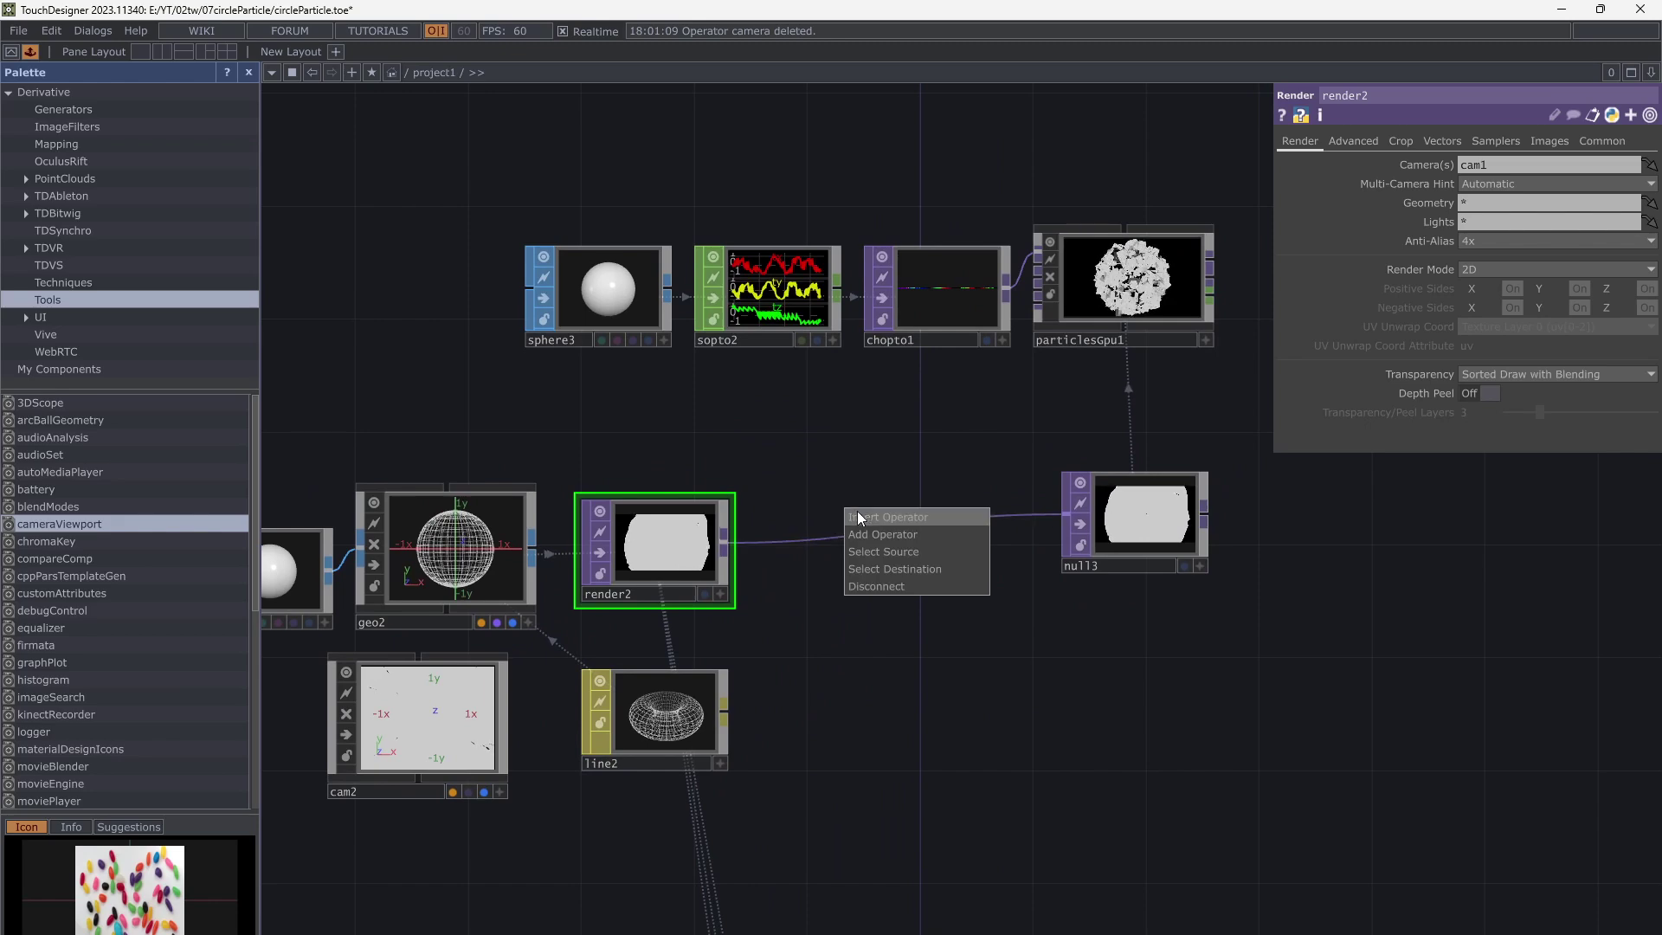
pyautogui.click(857, 517)
pyautogui.click(616, 686)
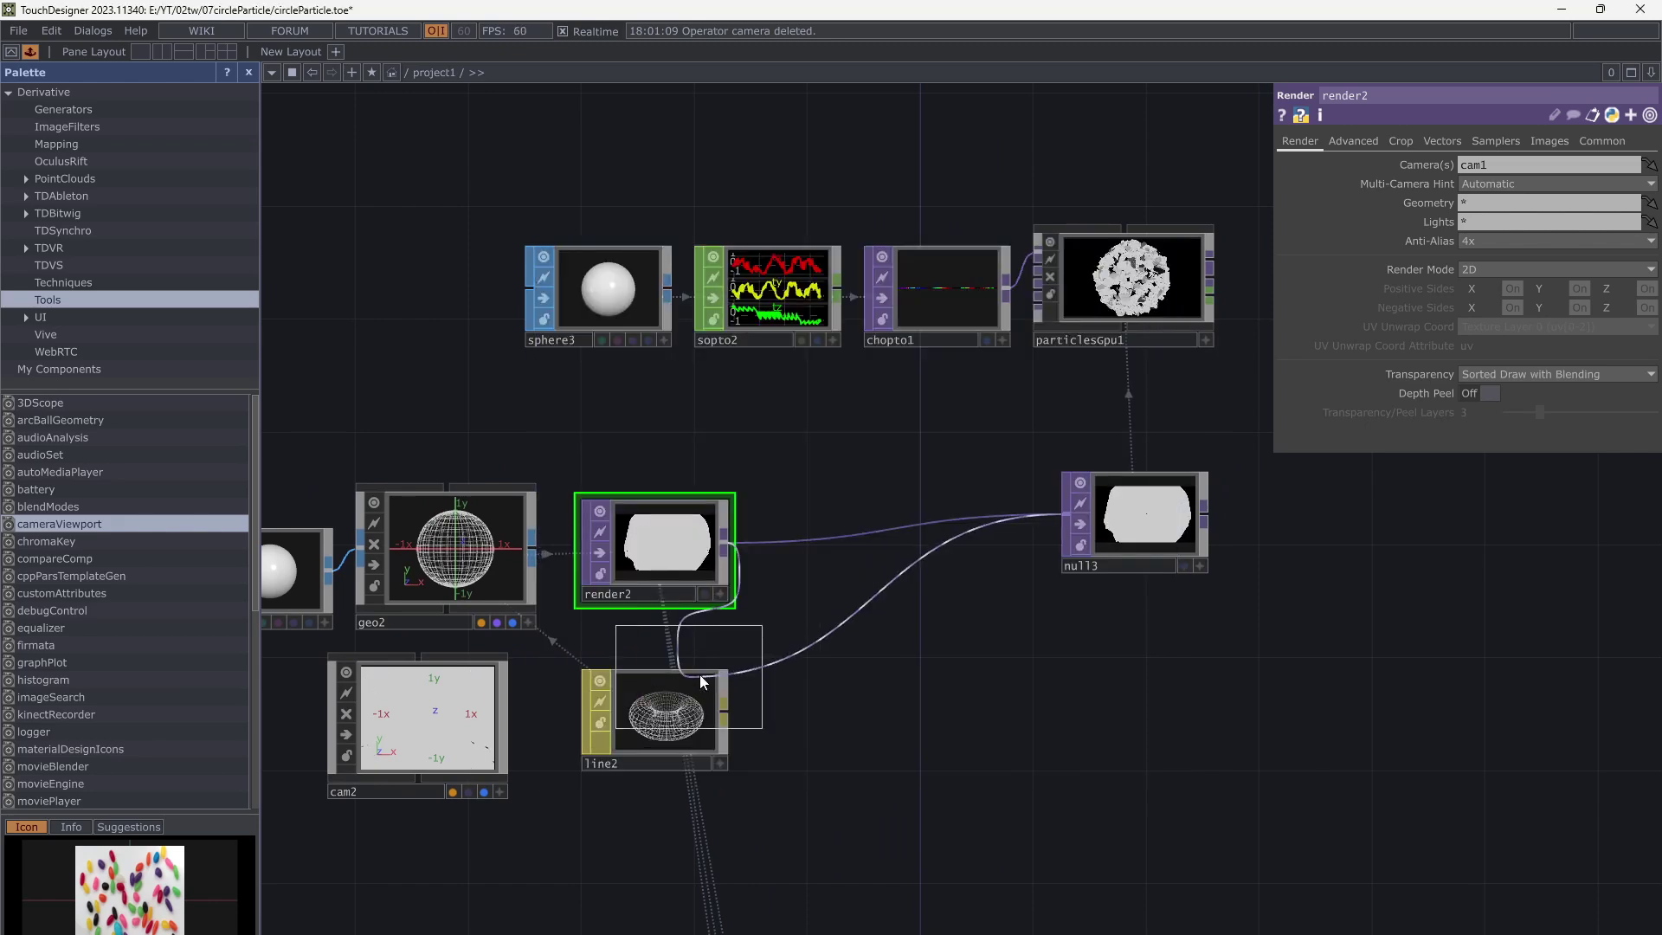
pyautogui.click(902, 559)
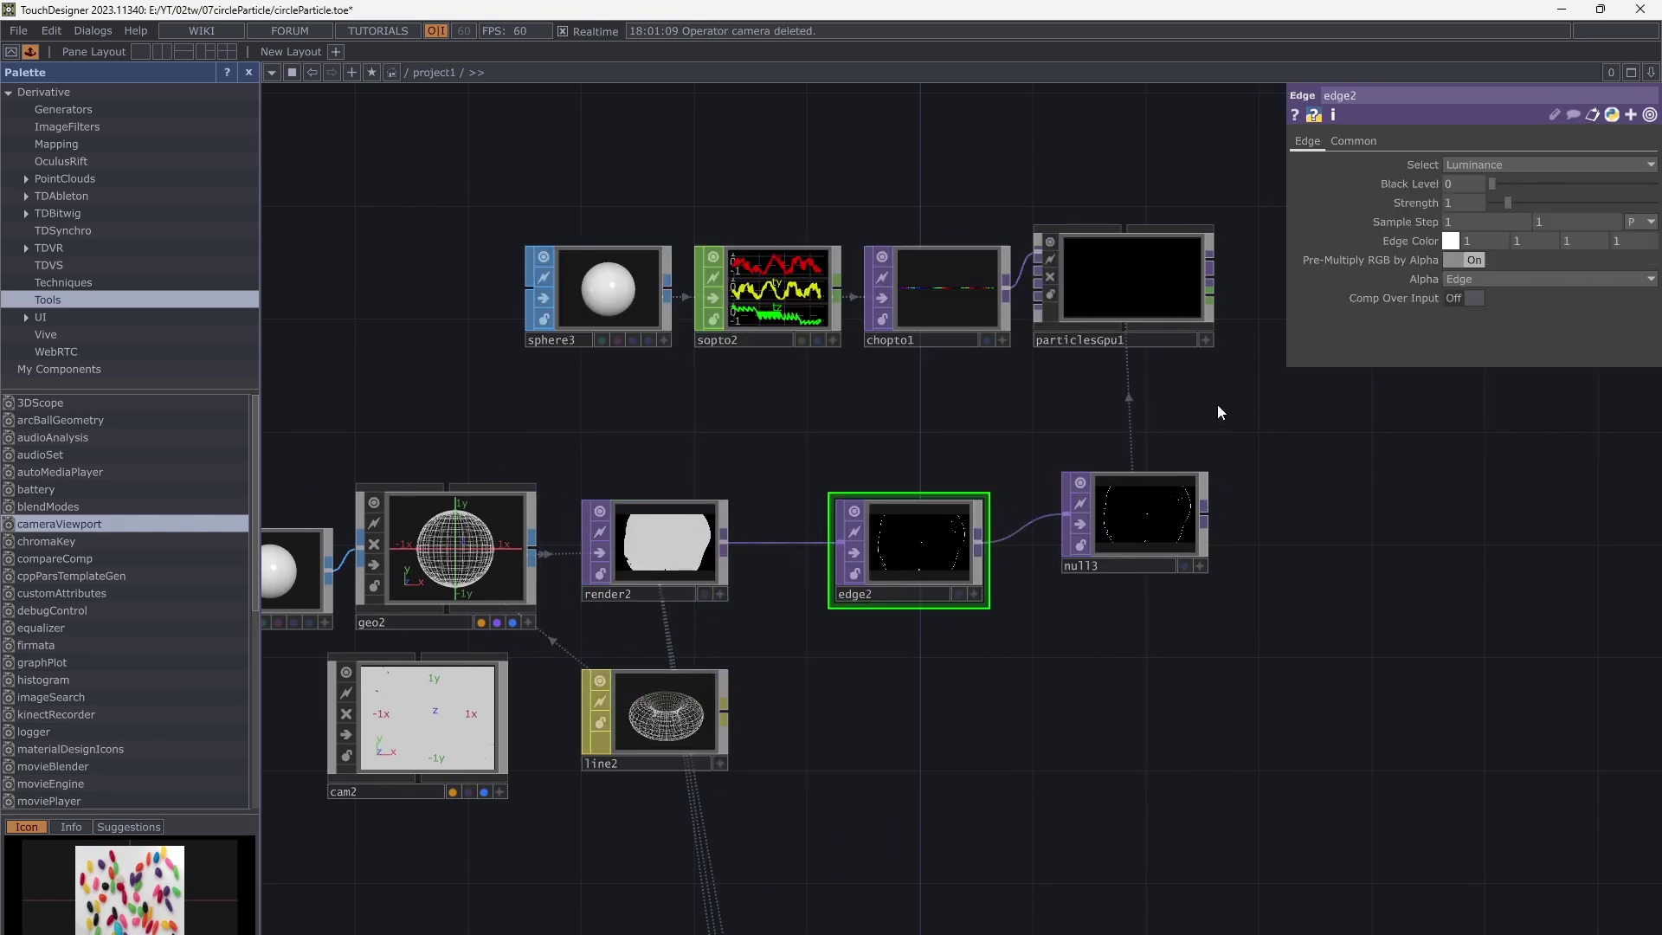
# Set the radius of sphere4 to 3 on all three axes
pyautogui.moveTo(1212, 414); pyautogui.dragTo(1004, 565)
pyautogui.moveTo(680, 579); pyautogui.dragTo(1187, 519)
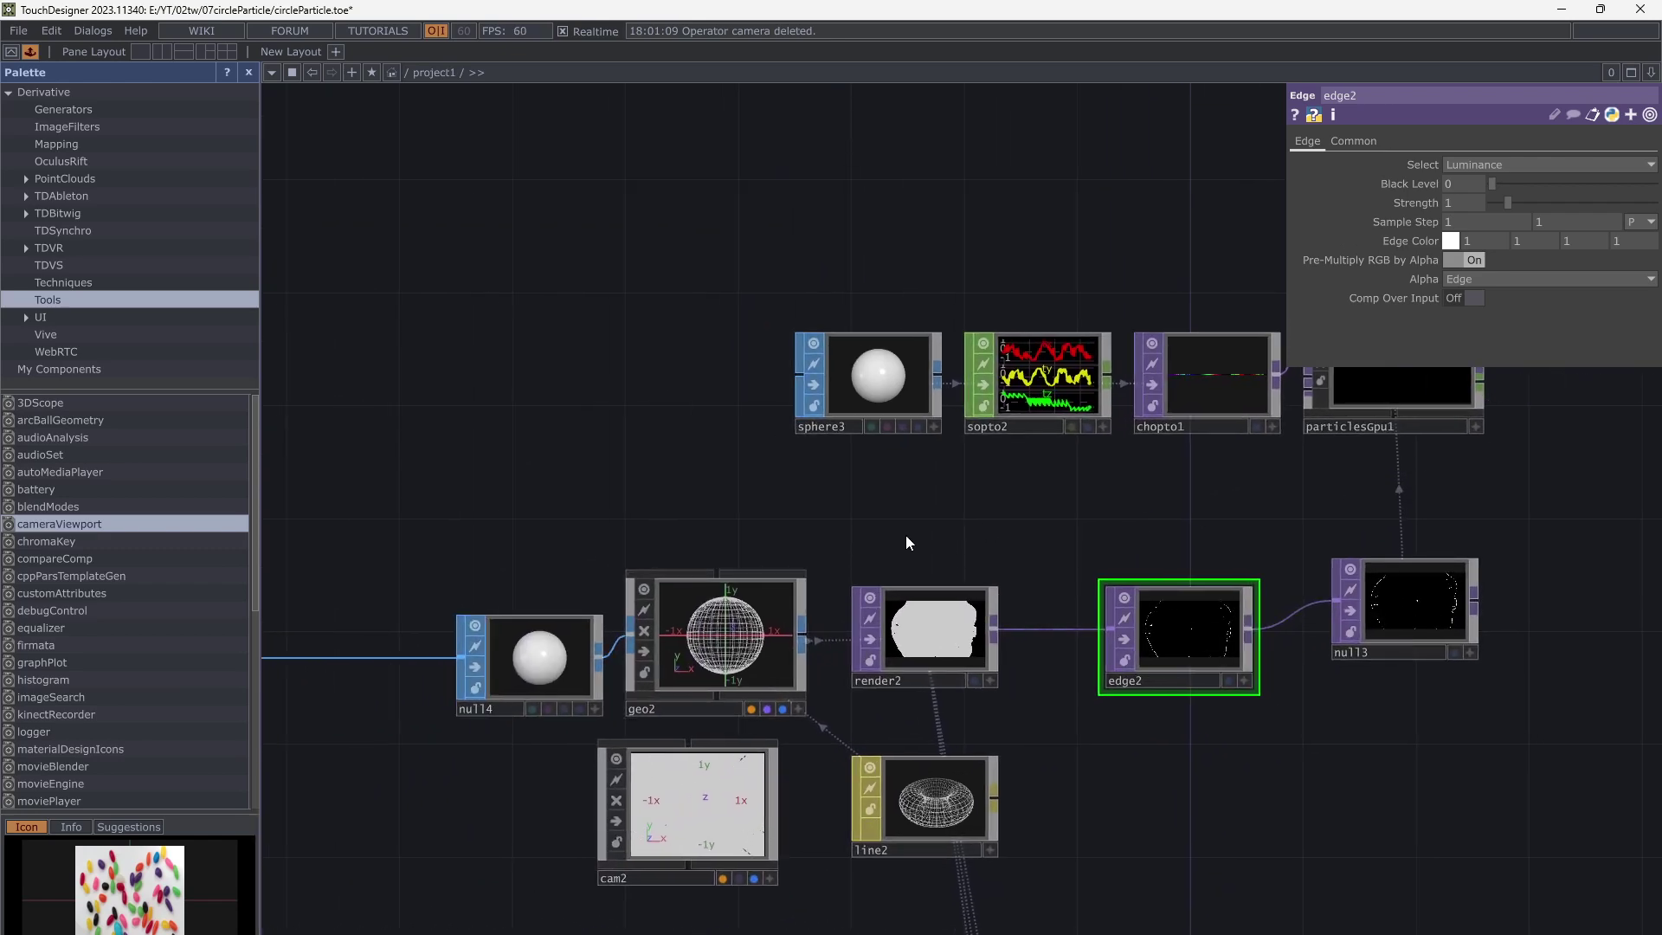
pyautogui.moveTo(906, 537); pyautogui.dragTo(1129, 503)
pyautogui.click(341, 635)
pyautogui.moveTo(843, 547); pyautogui.dragTo(336, 691)
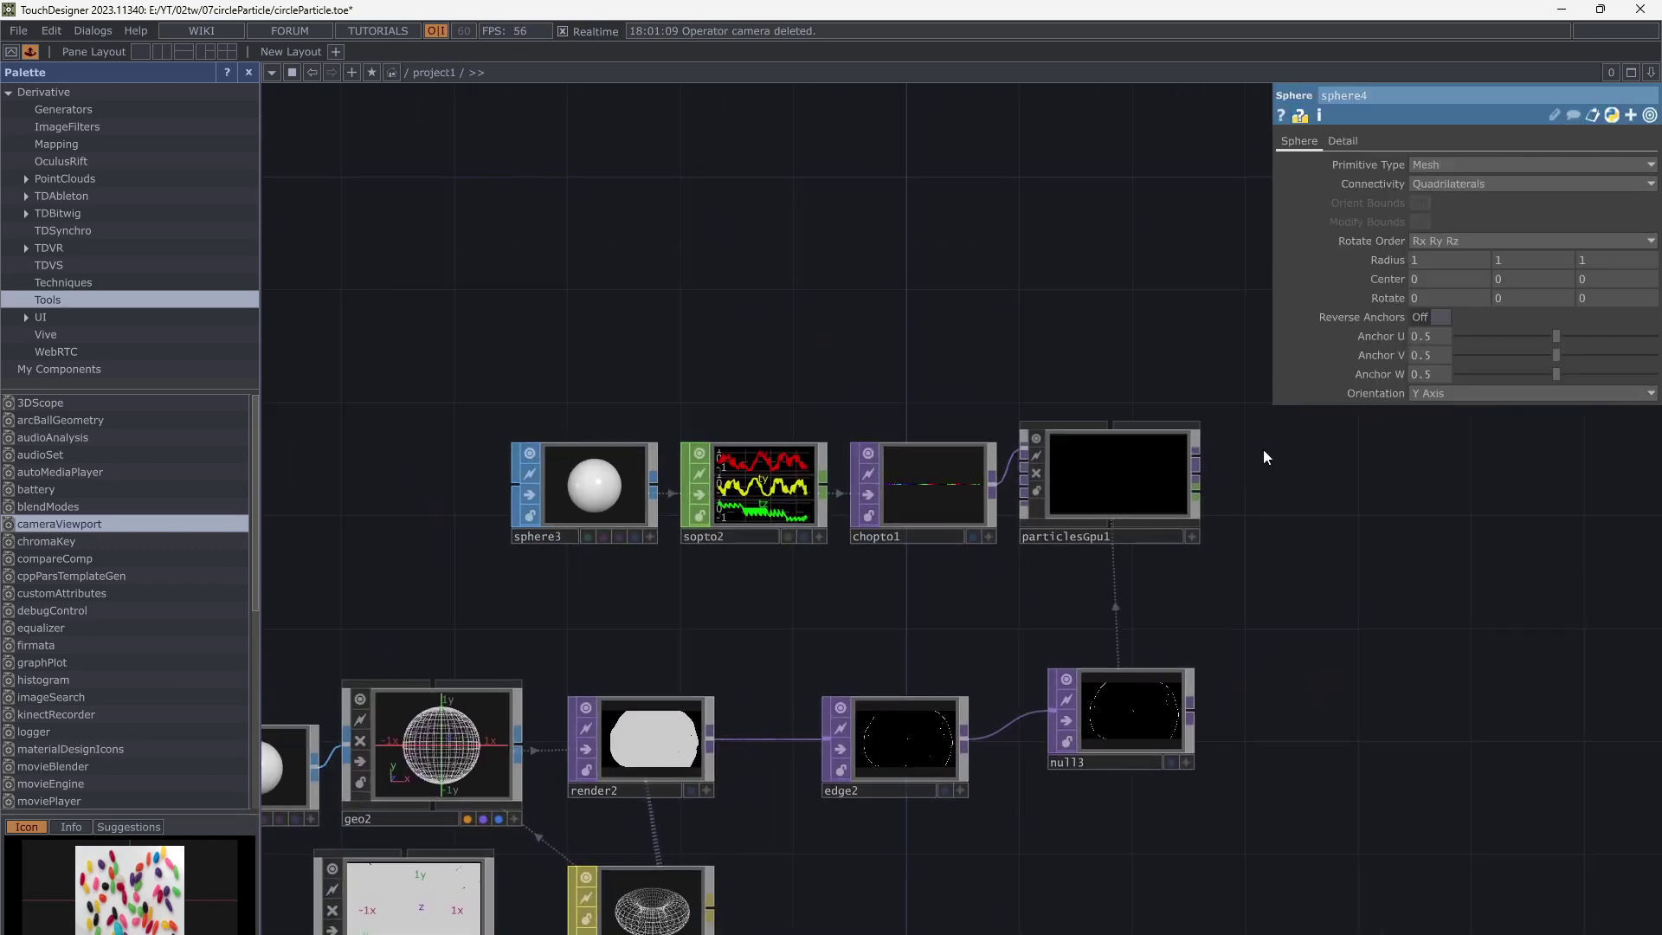
pyautogui.moveTo(1385, 259)
pyautogui.mouseDown(button='middle')
pyautogui.moveTo(1411, 245)
pyautogui.moveTo(1387, 245)
pyautogui.mouseUp(button='middle')
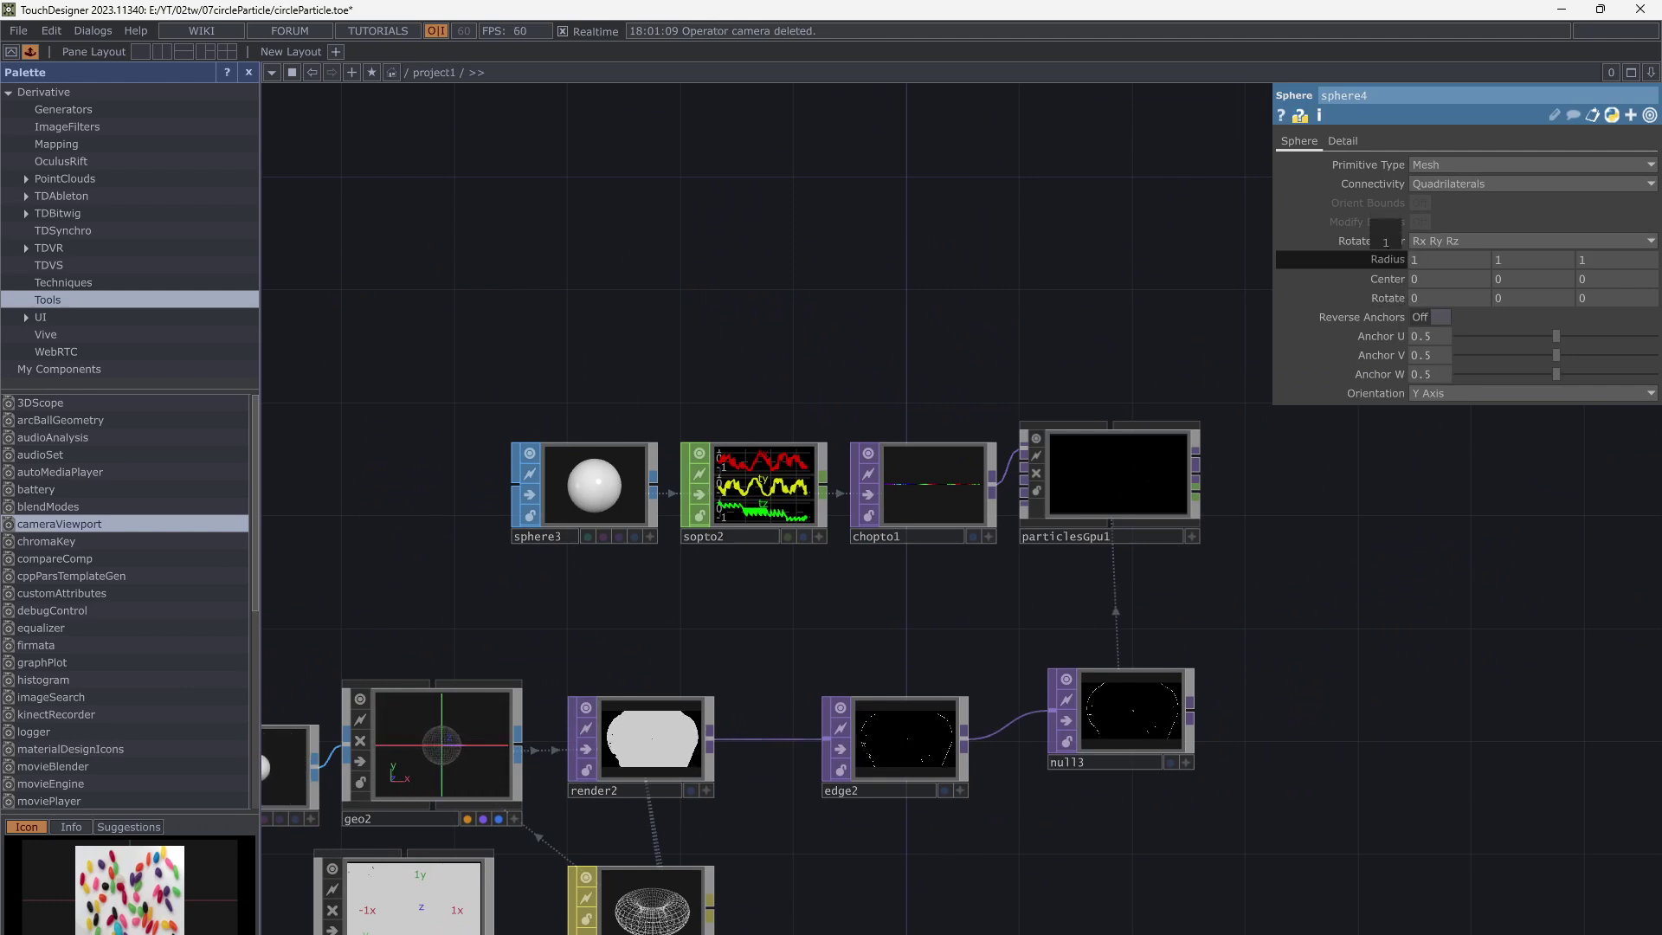
pyautogui.scroll(3, 1298, 554)
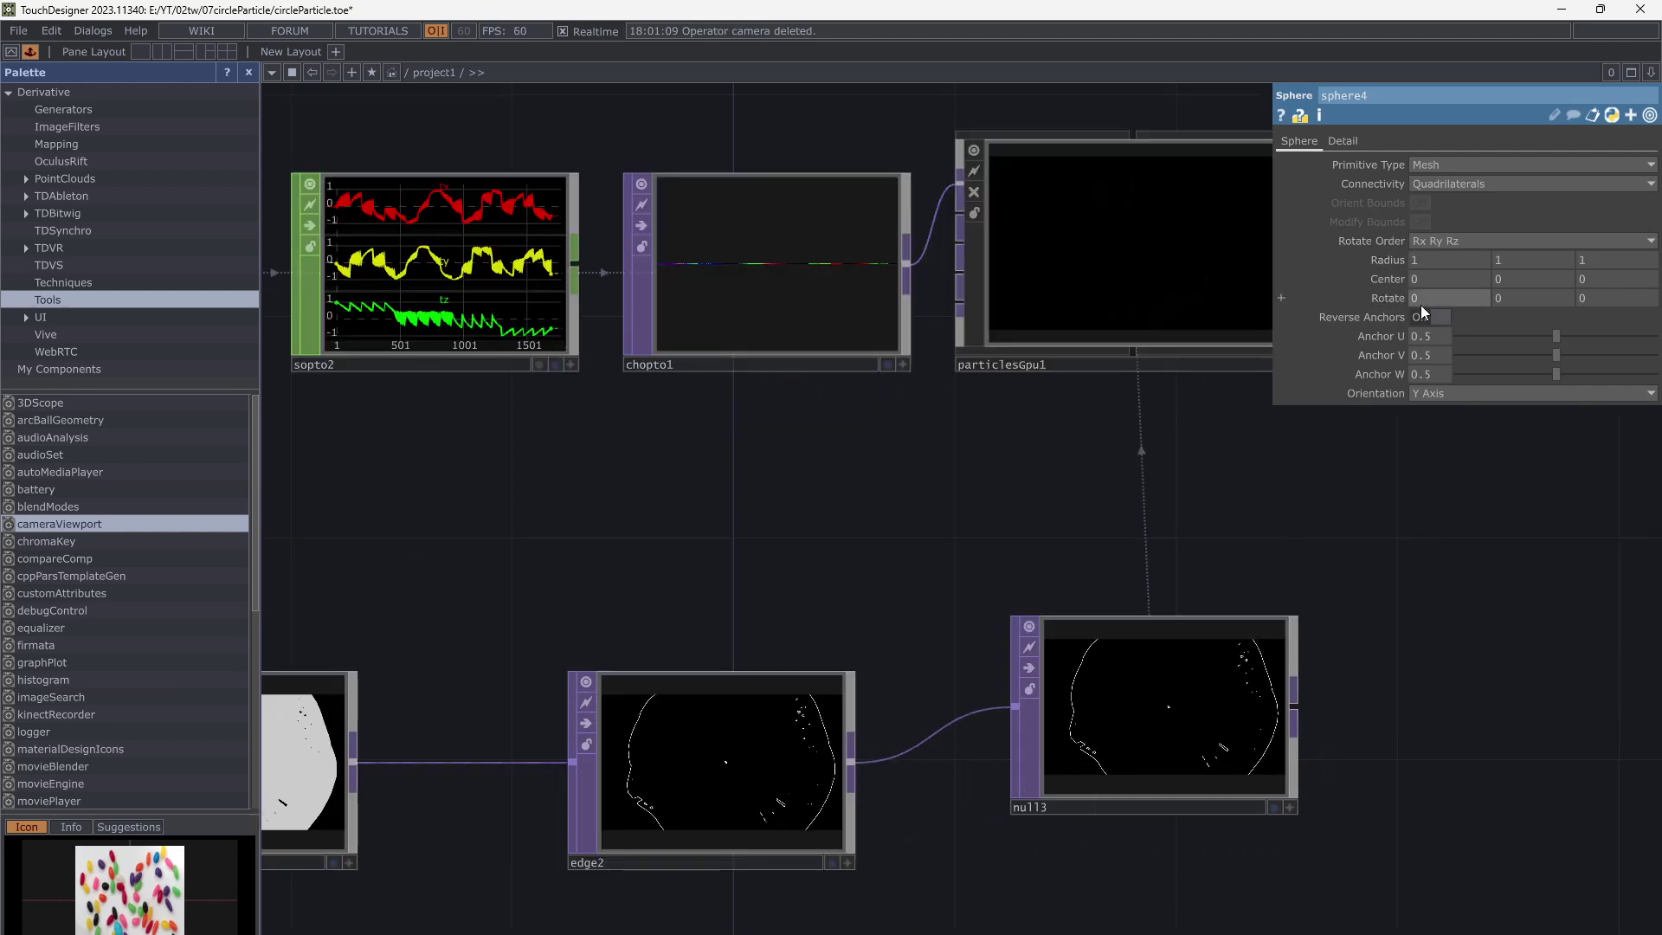
pyautogui.moveTo(1394, 258); pyautogui.dragTo(1437, 246, button='middle')
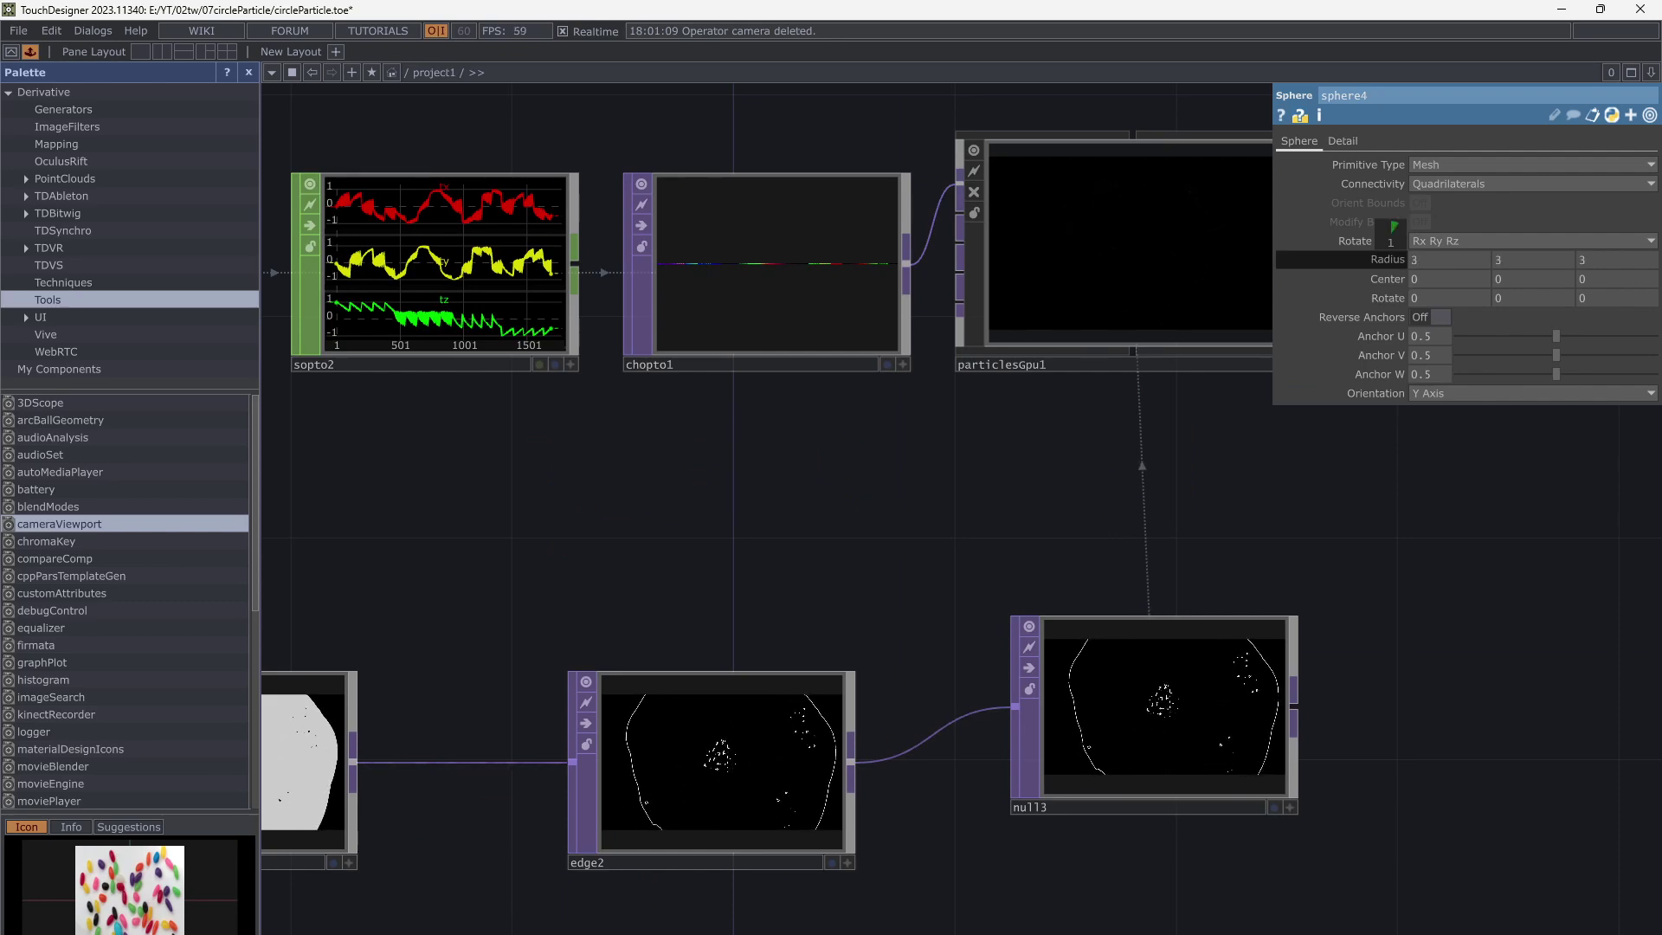
# Set the Particle Size Max of particlesGpu1 to 10 and check the enlarged particles in its viewer
pyautogui.scroll(3, 1262, 760)
pyautogui.scroll(-5, 1035, 697)
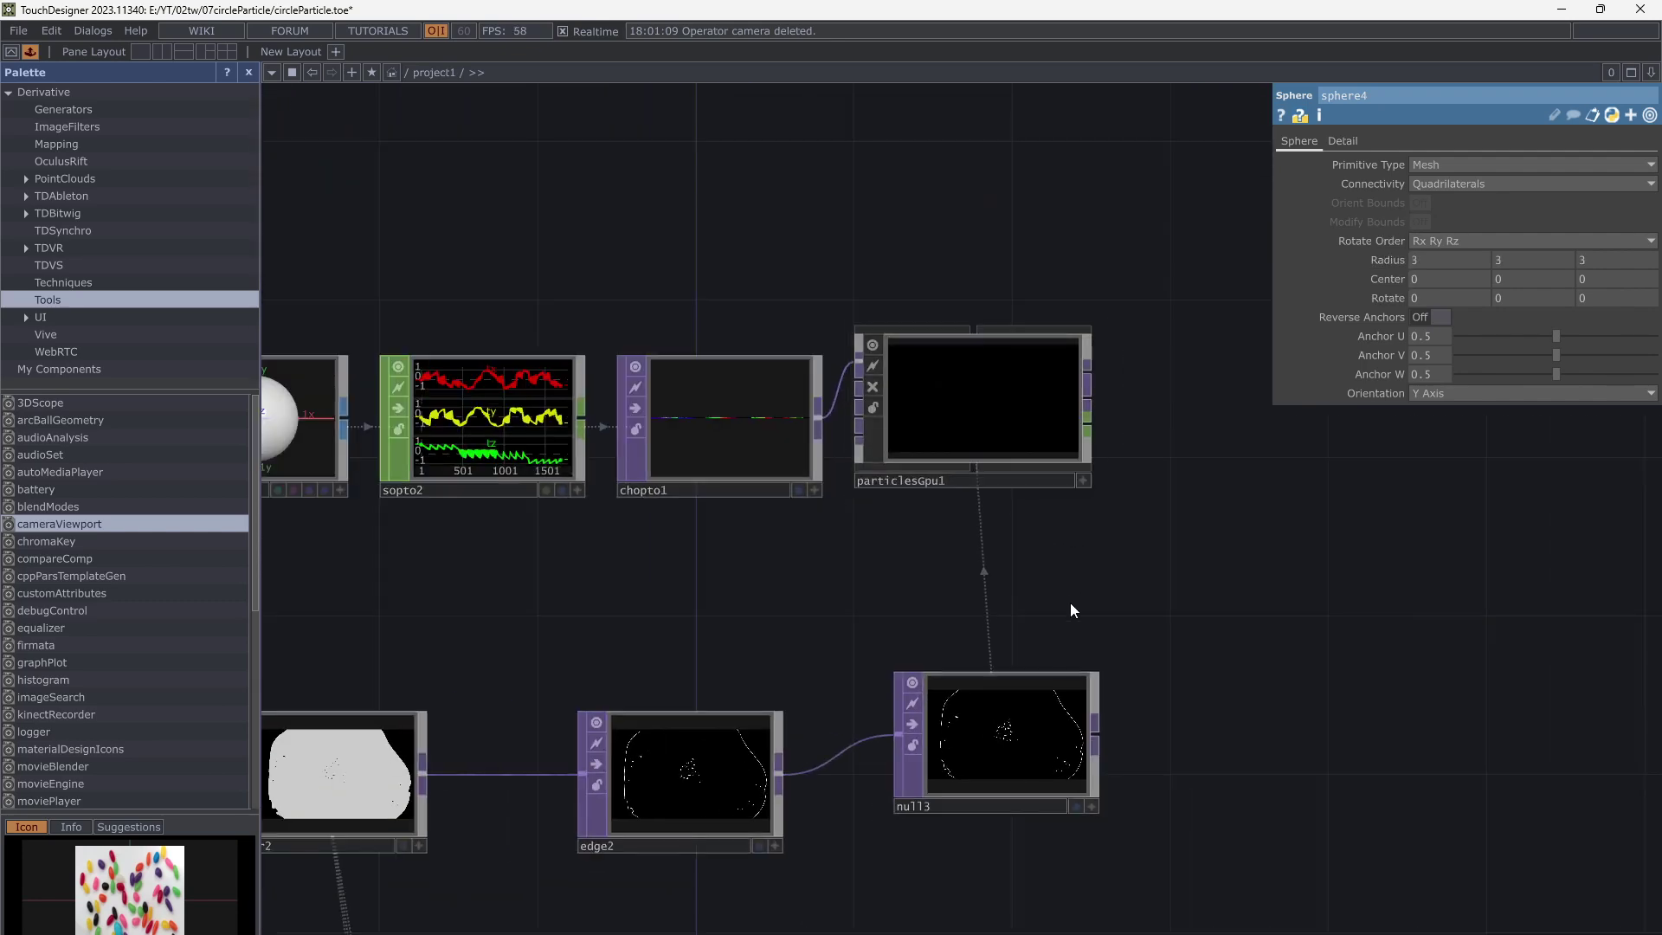
pyautogui.click(1047, 446)
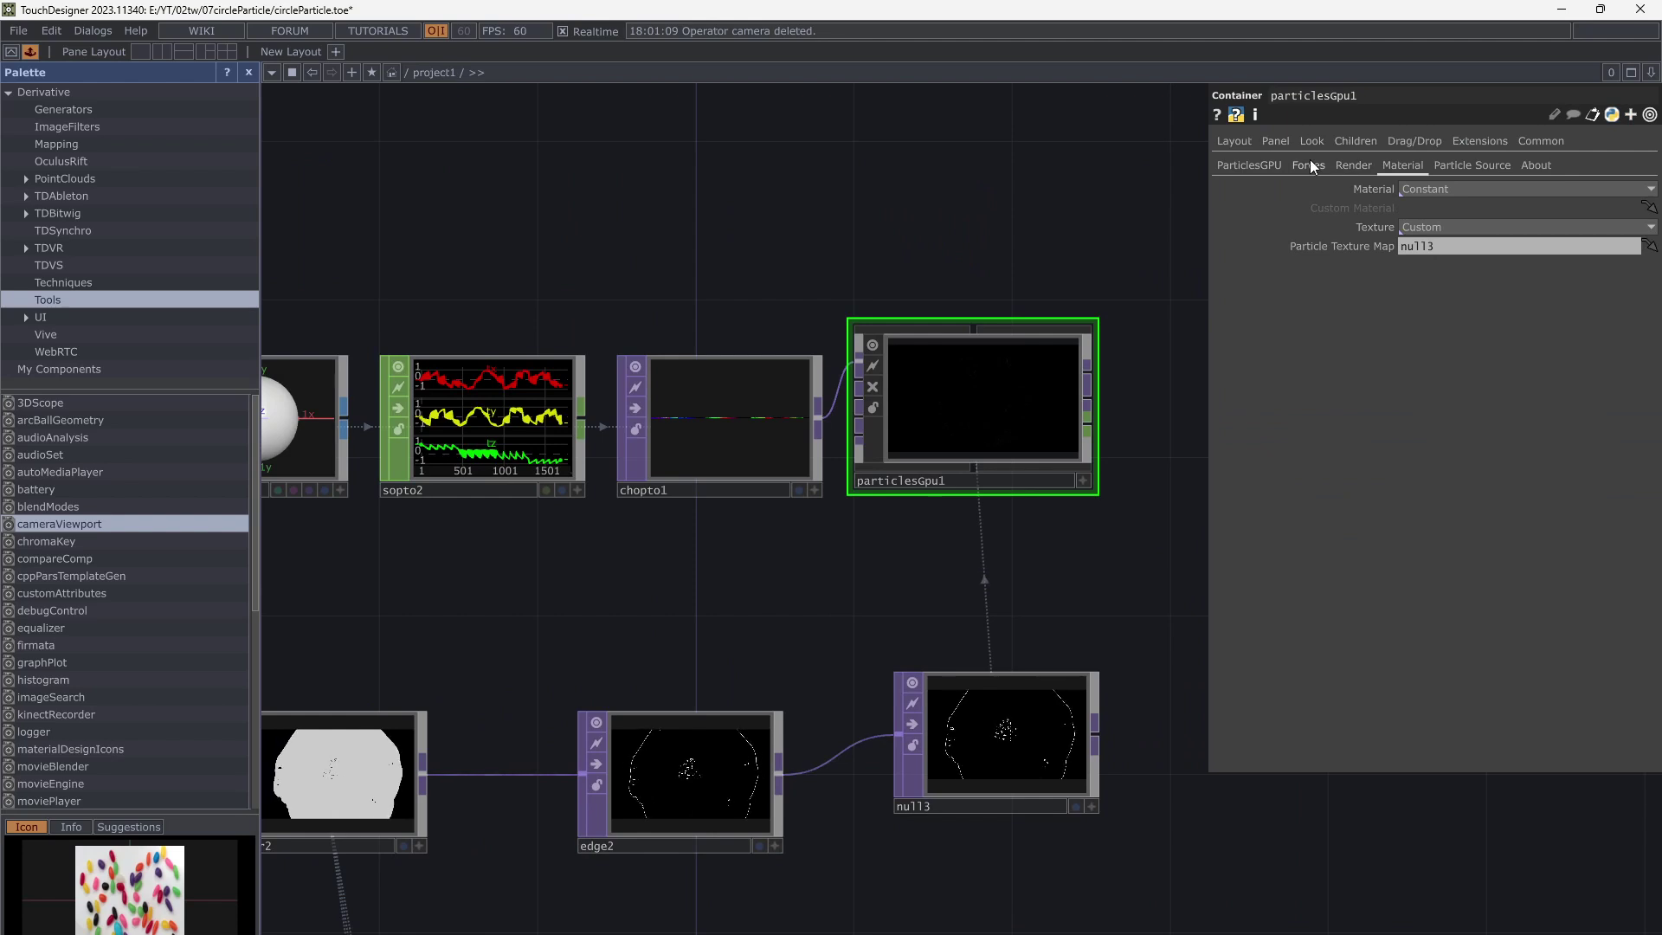
pyautogui.click(1249, 165)
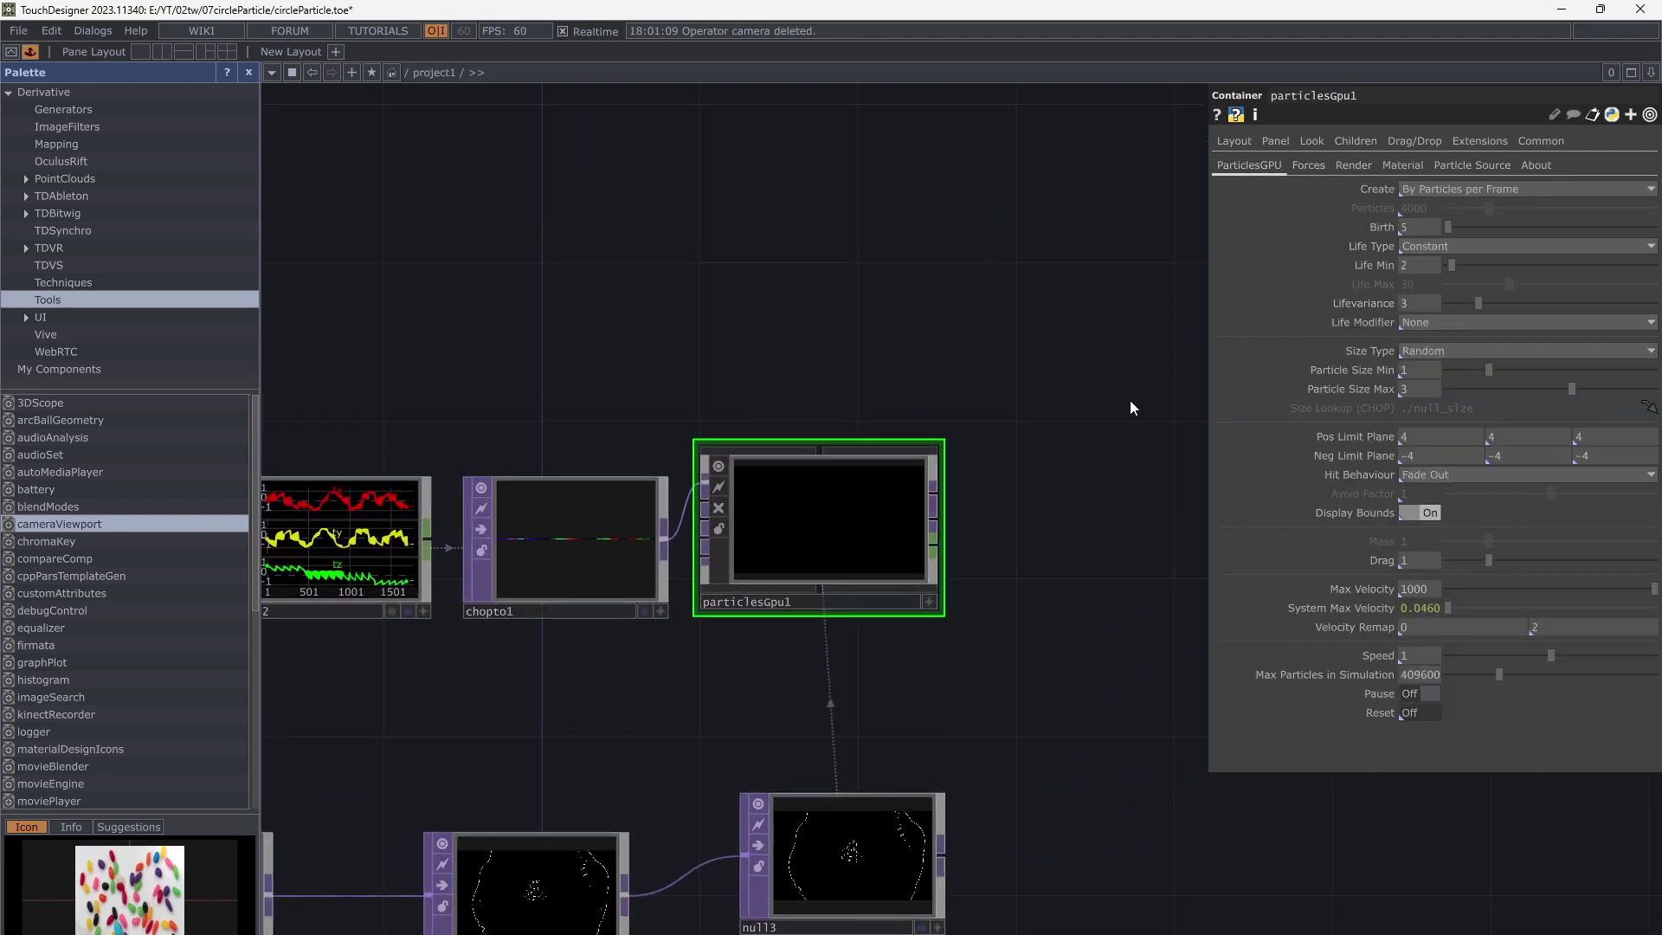
pyautogui.click(1423, 387)
pyautogui.write('10')
pyautogui.press('Return')
pyautogui.scroll(5, 855, 536)
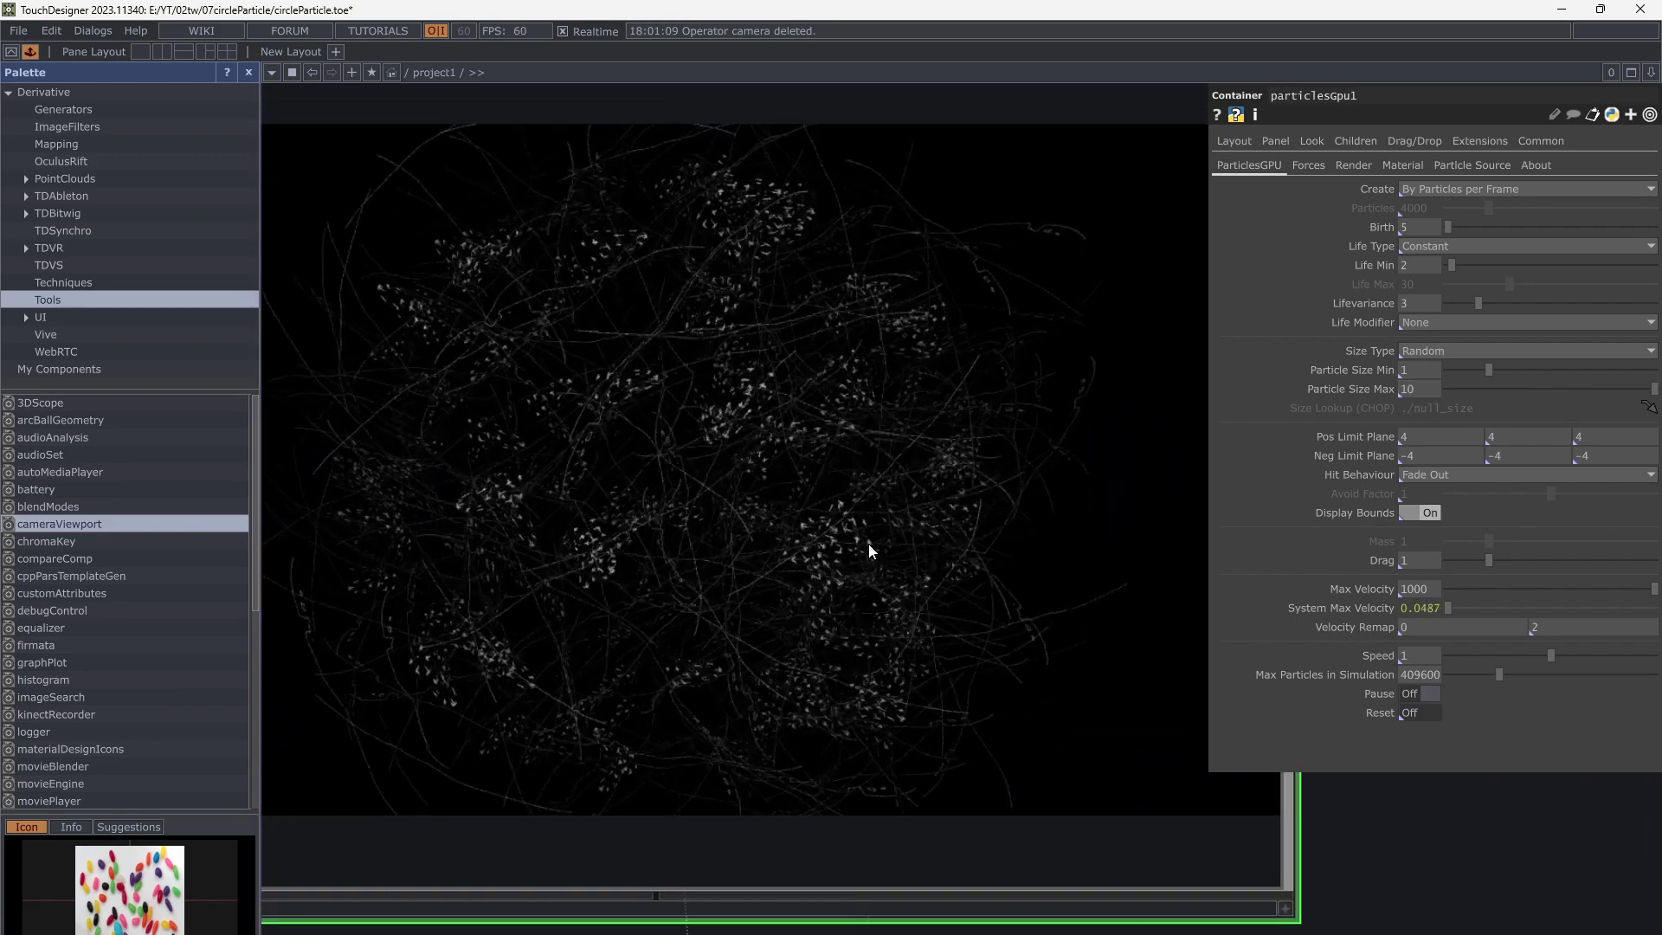
pyautogui.moveTo(1401, 842); pyautogui.dragTo(1470, 861)
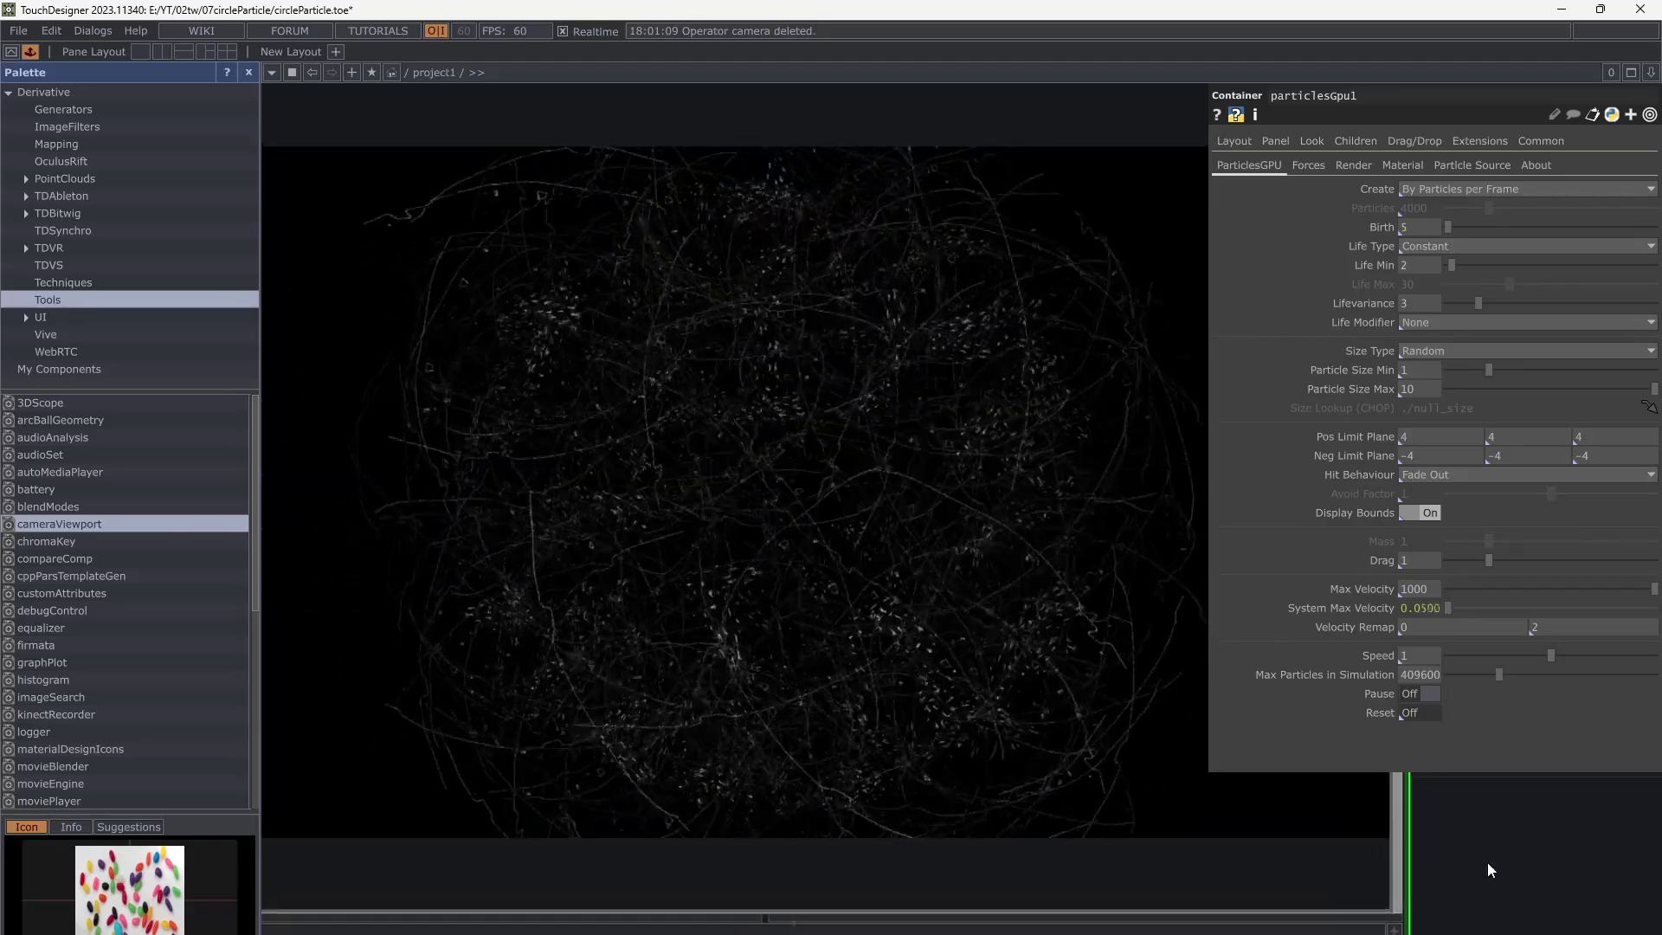
pyautogui.moveTo(1513, 867); pyautogui.dragTo(1380, 849)
pyautogui.scroll(-3, 1385, 850)
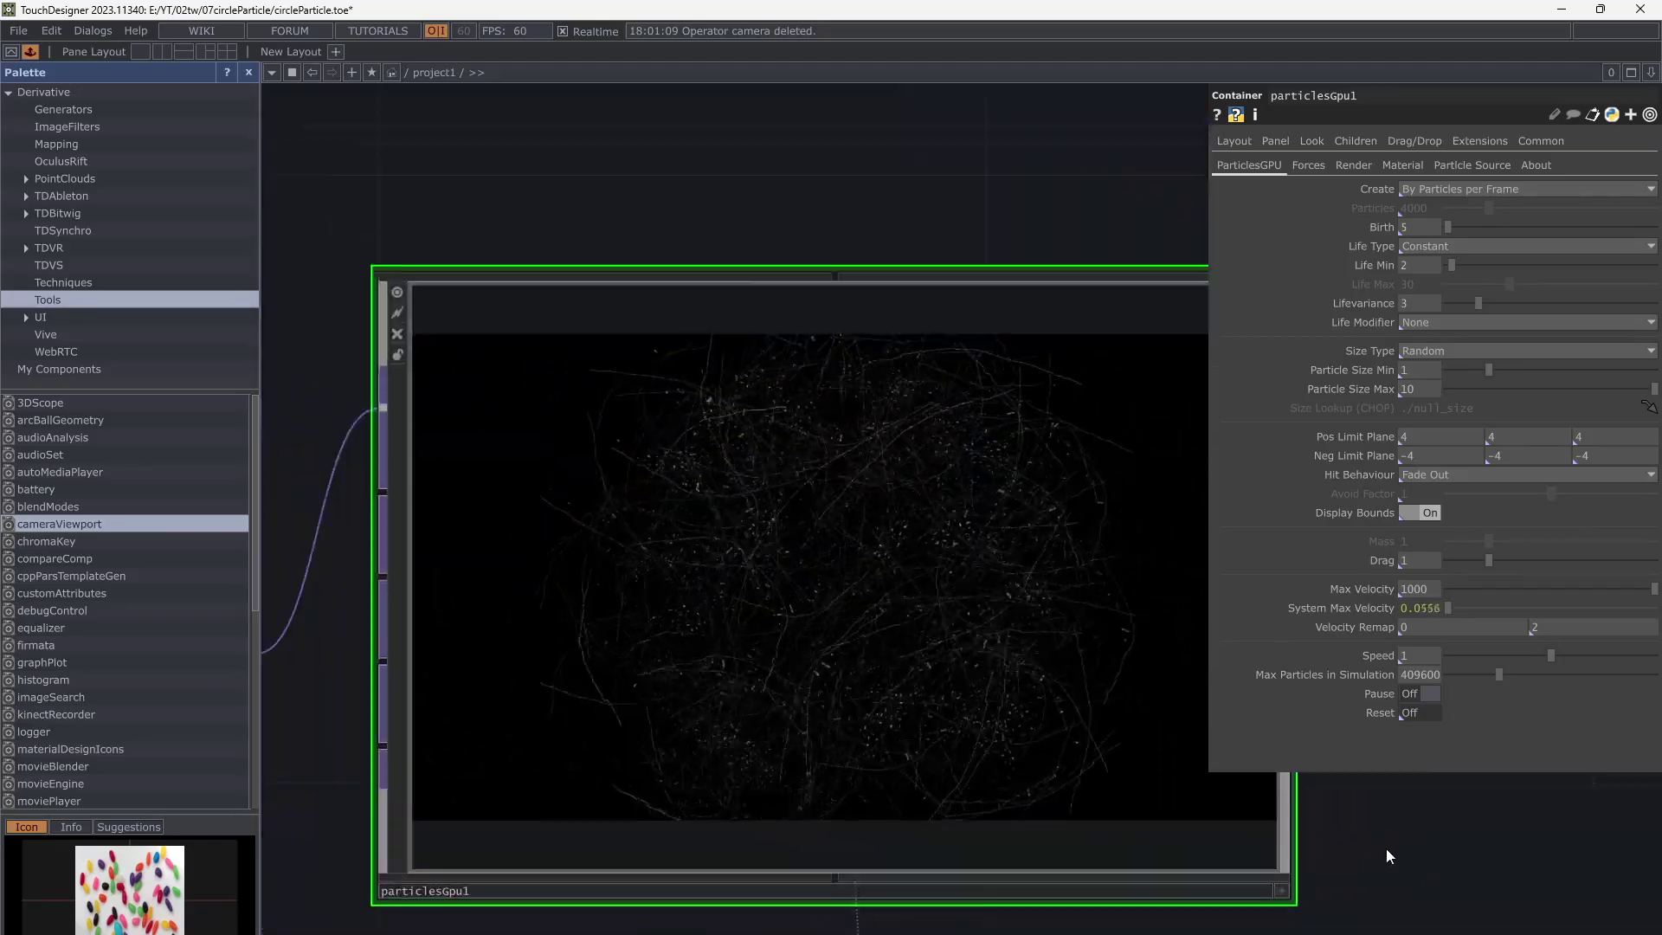
# Add a Null TOP fed by the image output of particlesGpu1 and place it farther along the network
pyautogui.scroll(-4, 998, 782)
pyautogui.press('Tab')
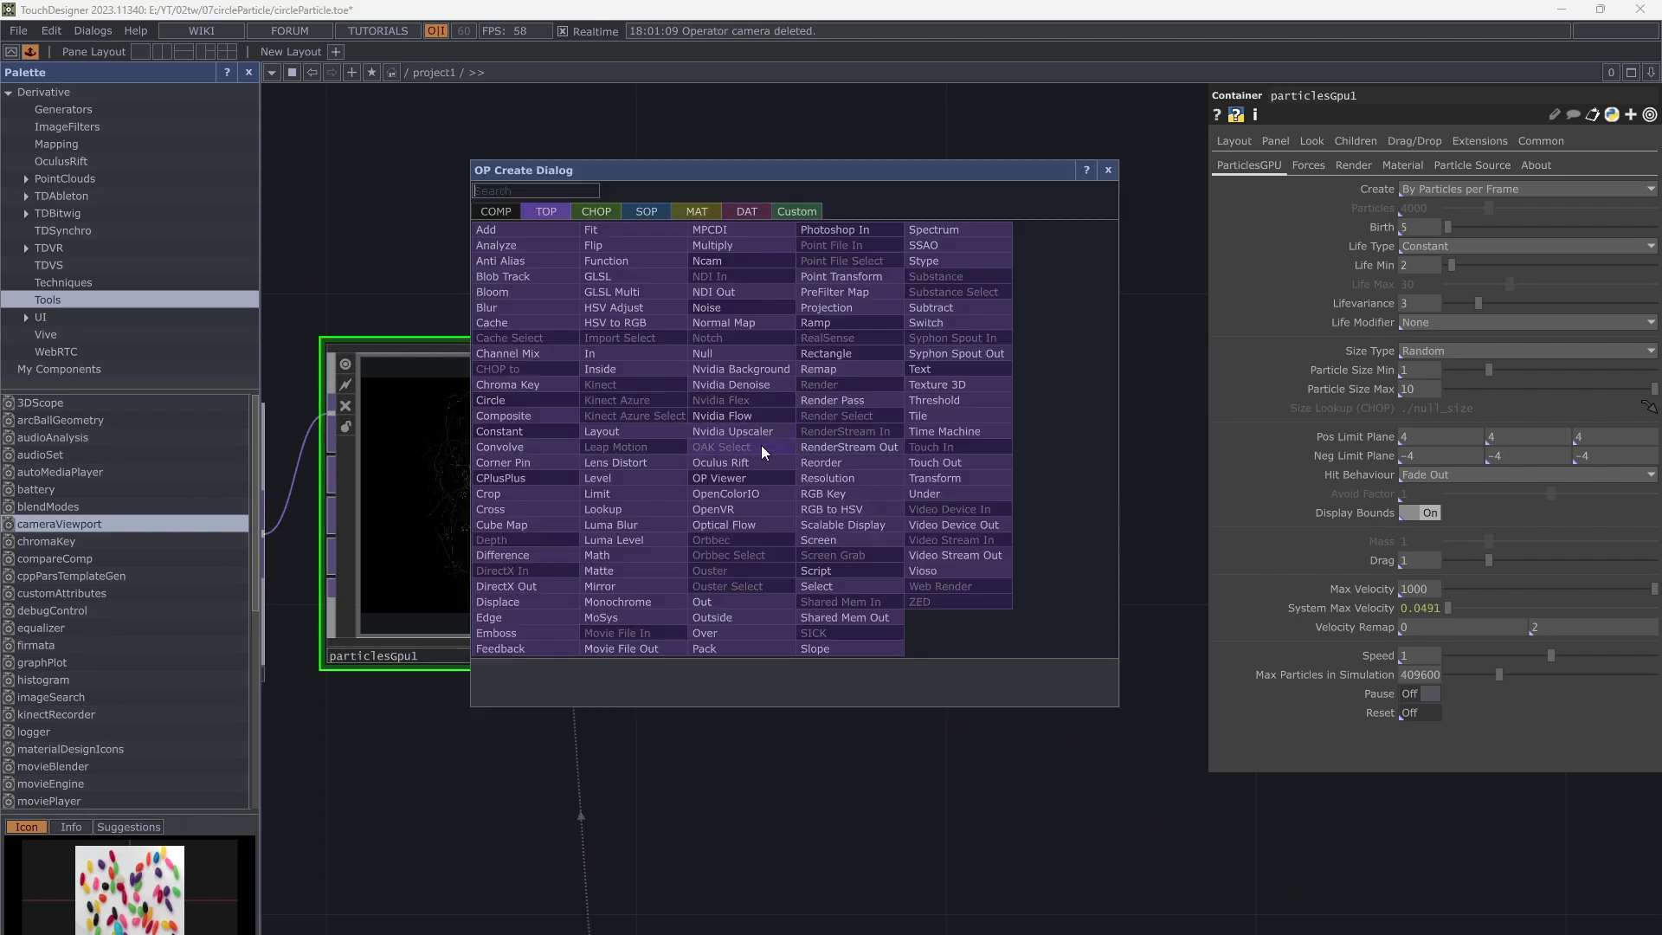
pyautogui.click(727, 354)
pyautogui.click(1048, 546)
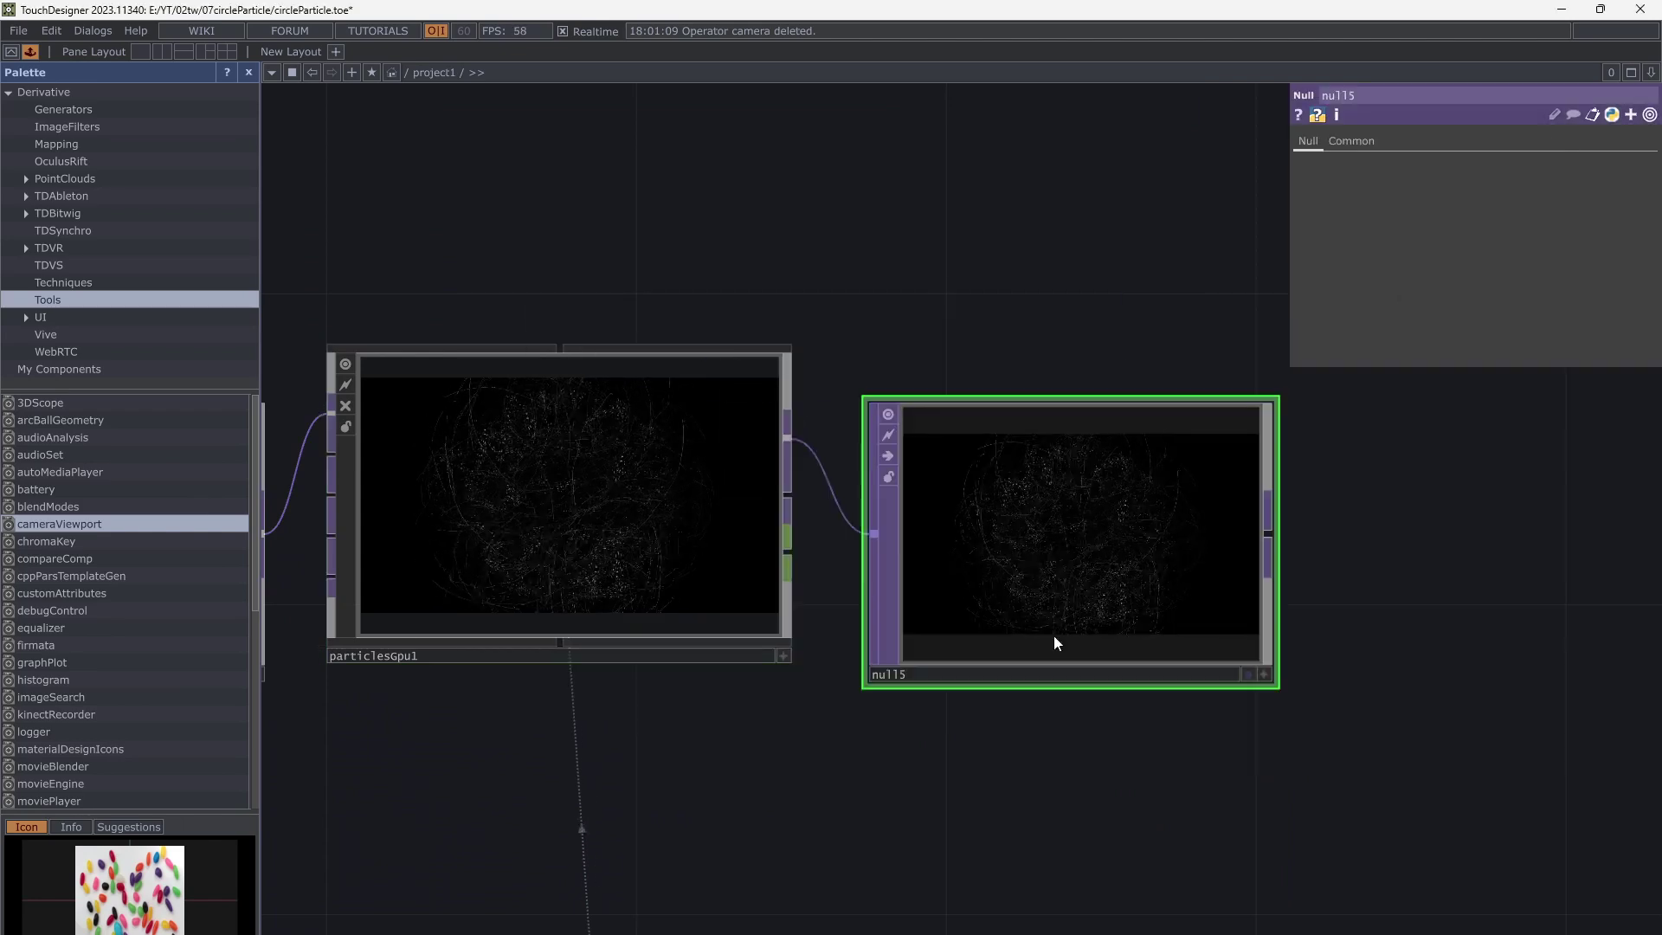
pyautogui.scroll(-2, 861, 593)
pyautogui.moveTo(1299, 606); pyautogui.dragTo(1471, 564)
# Connect an Out TOP after null5 and display null5 as the network background
pyautogui.moveTo(1541, 553); pyautogui.dragTo(1082, 578)
pyautogui.rightClick(1074, 572)
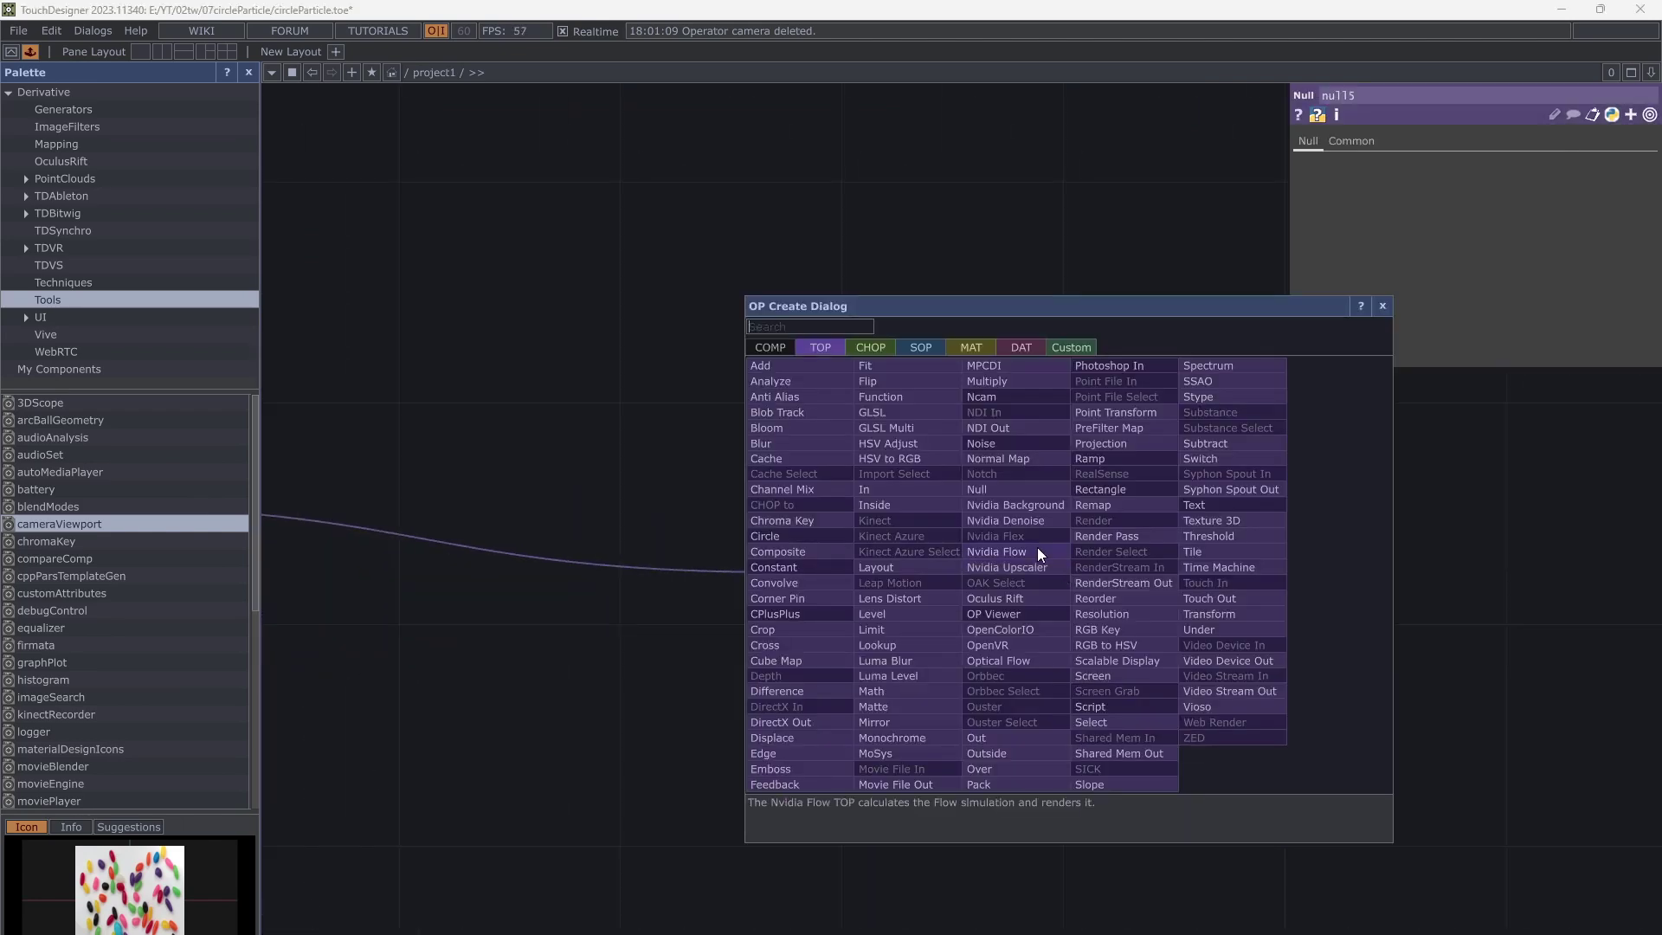
pyautogui.click(987, 732)
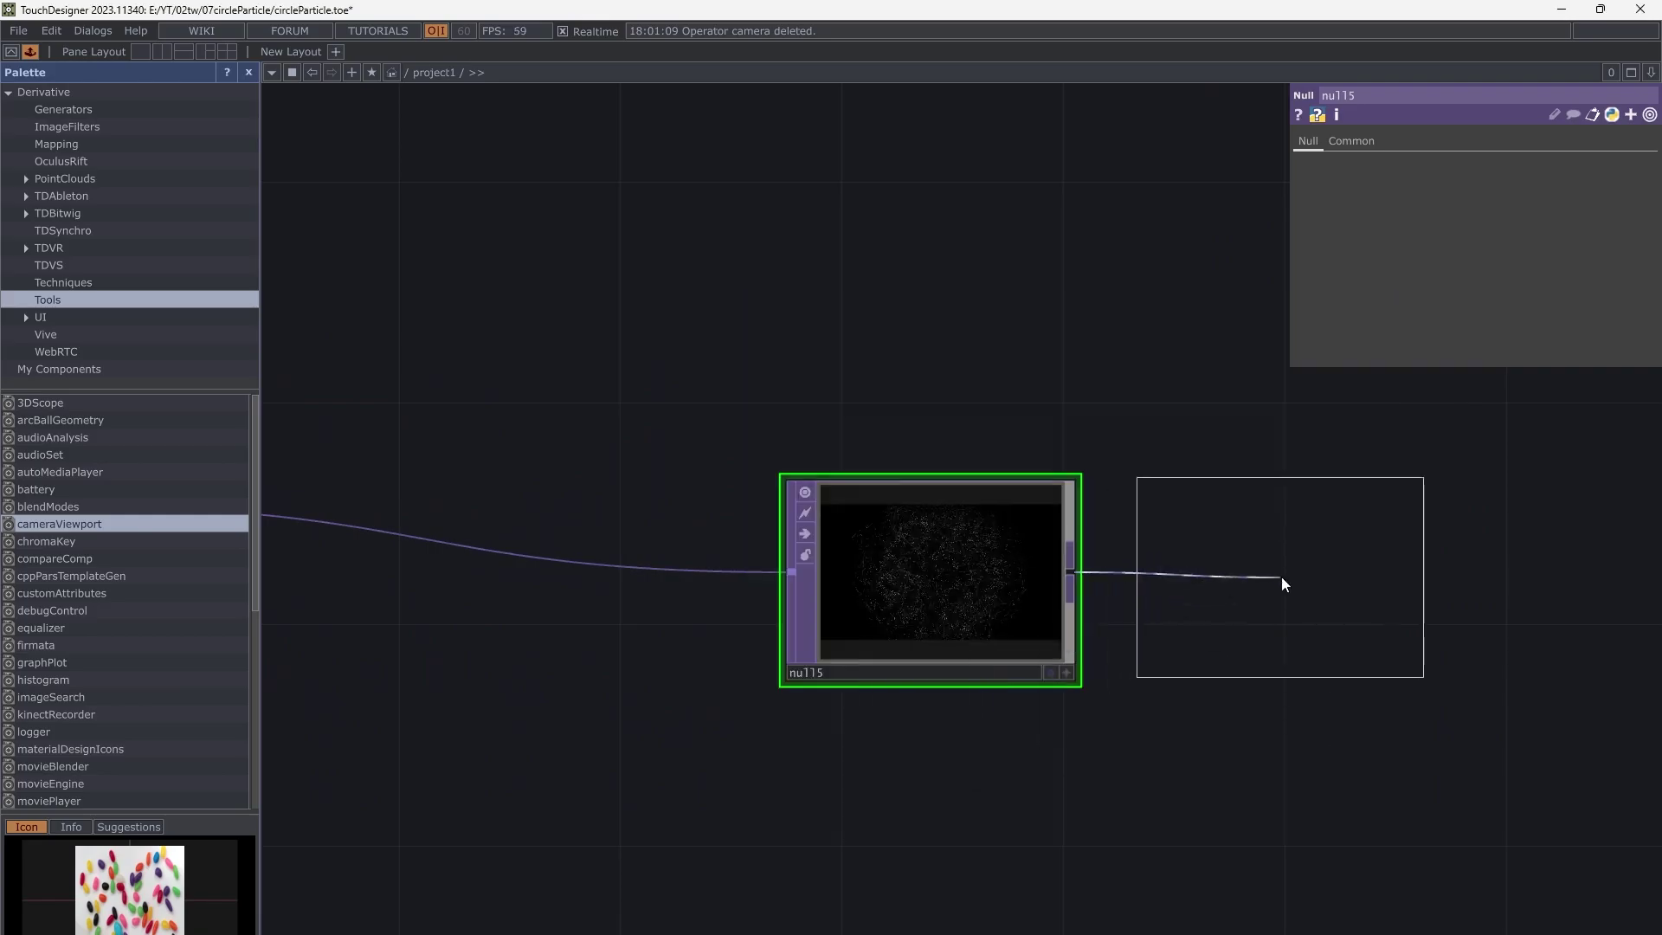
pyautogui.click(1281, 577)
pyautogui.click(1051, 672)
# Set the Birth value of particlesGpu1 to 10 particles per frame
pyautogui.moveTo(708, 694); pyautogui.dragTo(1164, 527)
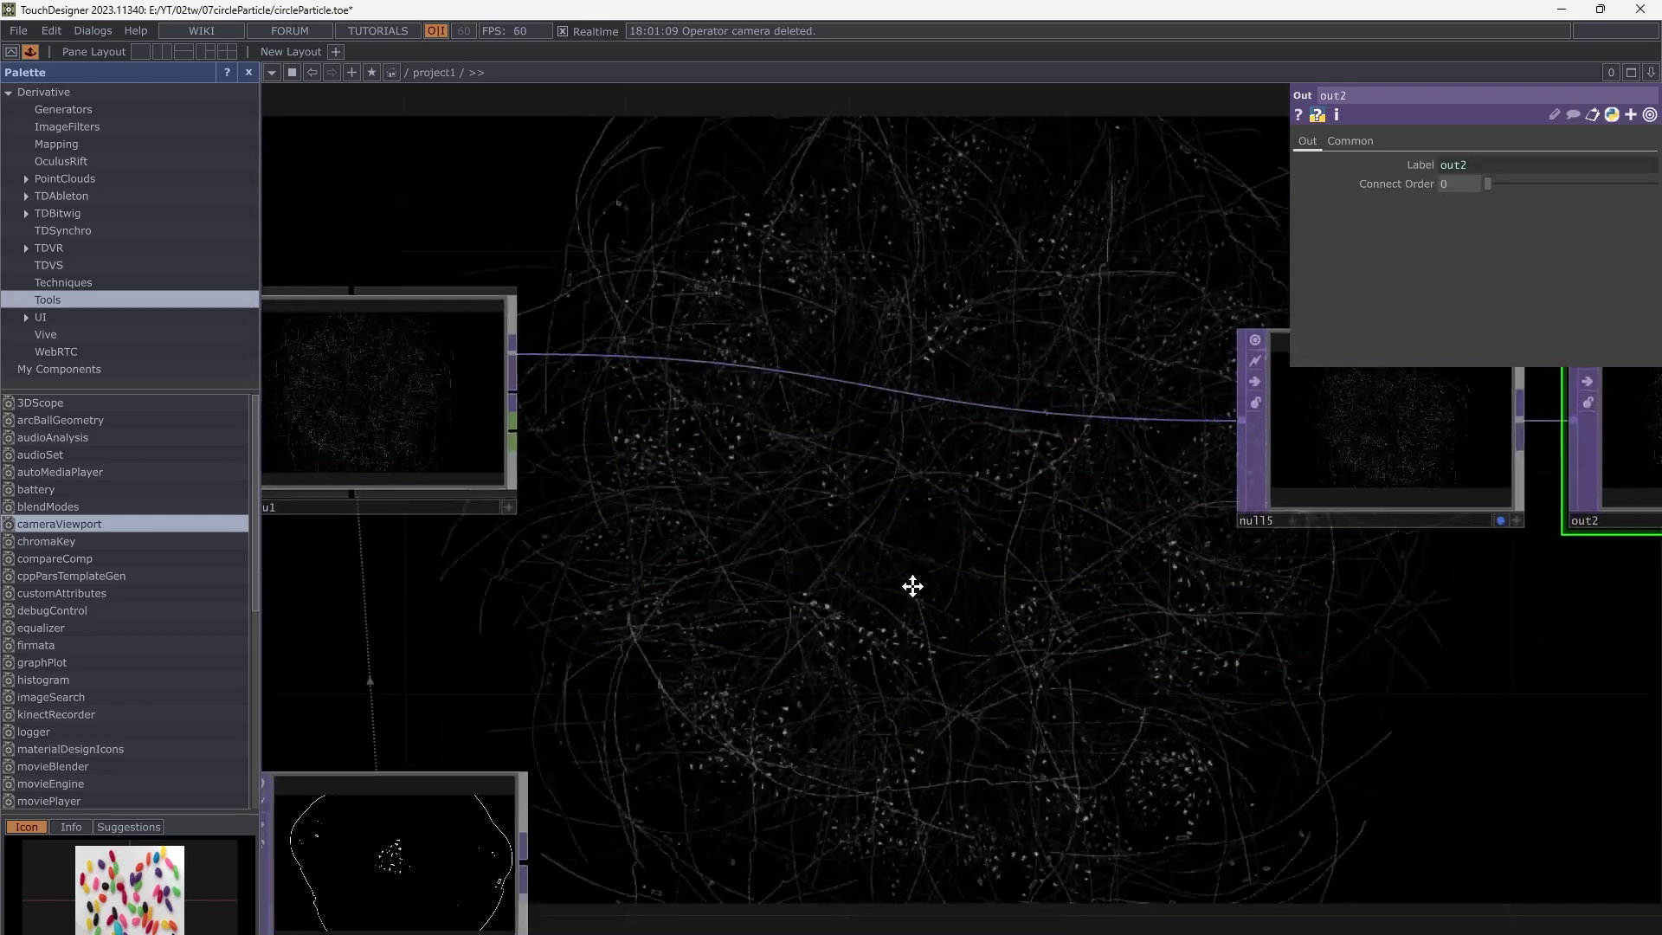
pyautogui.moveTo(912, 586); pyautogui.dragTo(1020, 606)
pyautogui.moveTo(835, 603); pyautogui.dragTo(917, 620)
pyautogui.click(677, 470)
pyautogui.moveTo(963, 465); pyautogui.dragTo(812, 755)
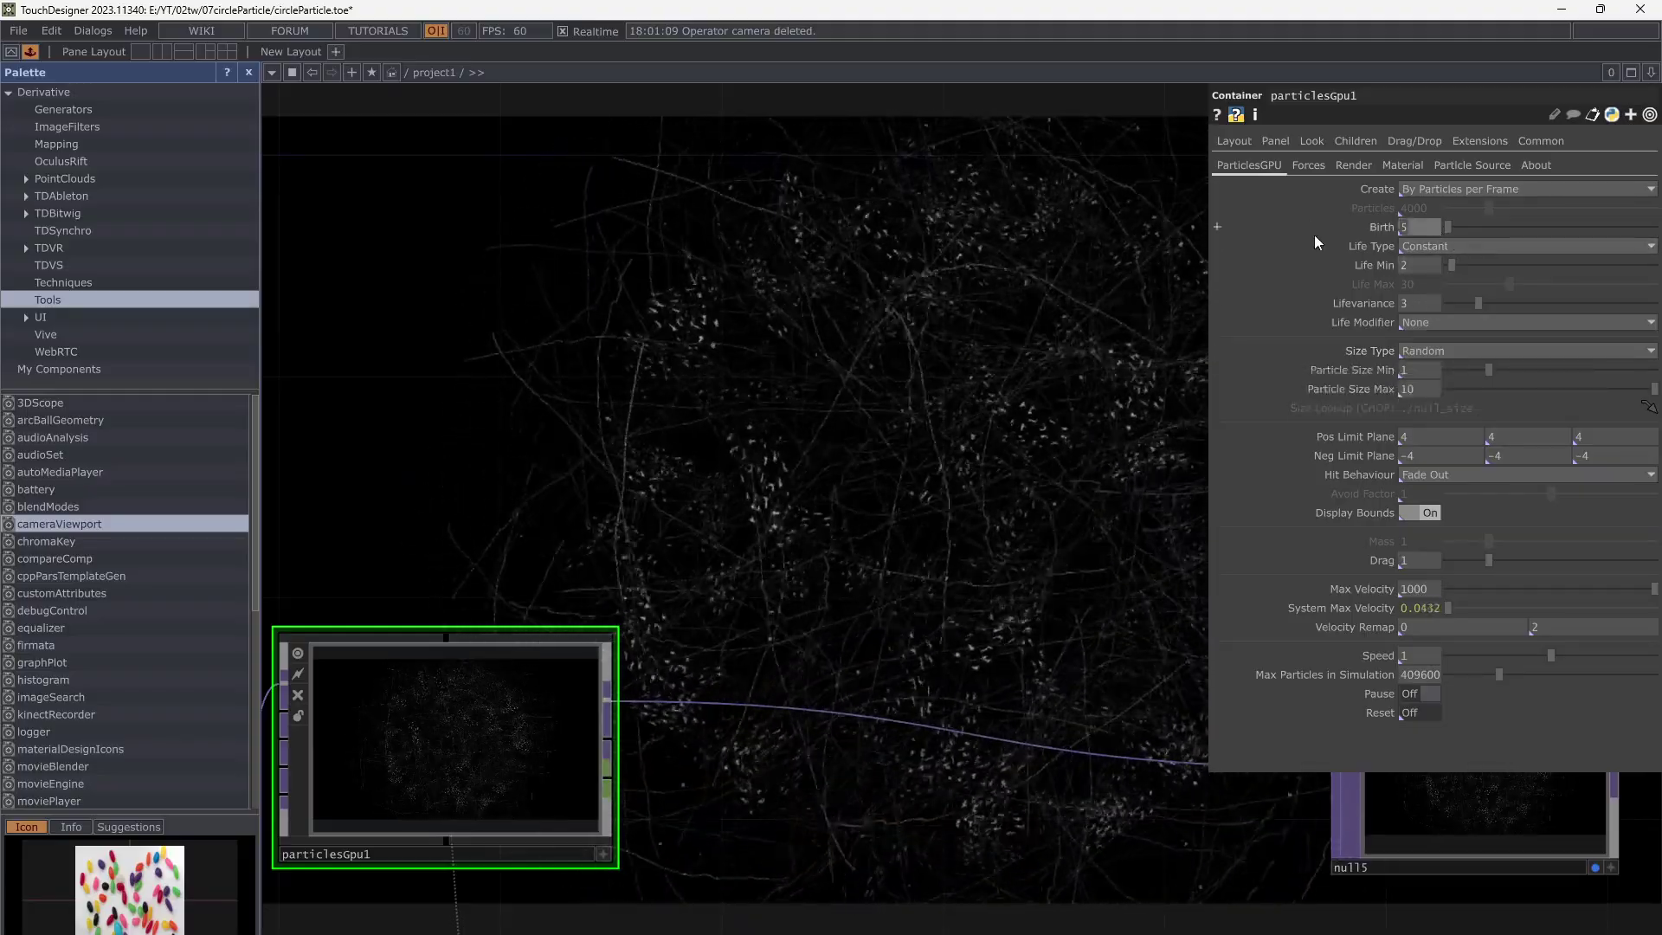
pyautogui.write('10')
pyautogui.press('Return')
pyautogui.moveTo(922, 425); pyautogui.dragTo(948, 541)
# Set the Particle Size Min of particlesGpu1 to 3
pyautogui.click(1411, 372)
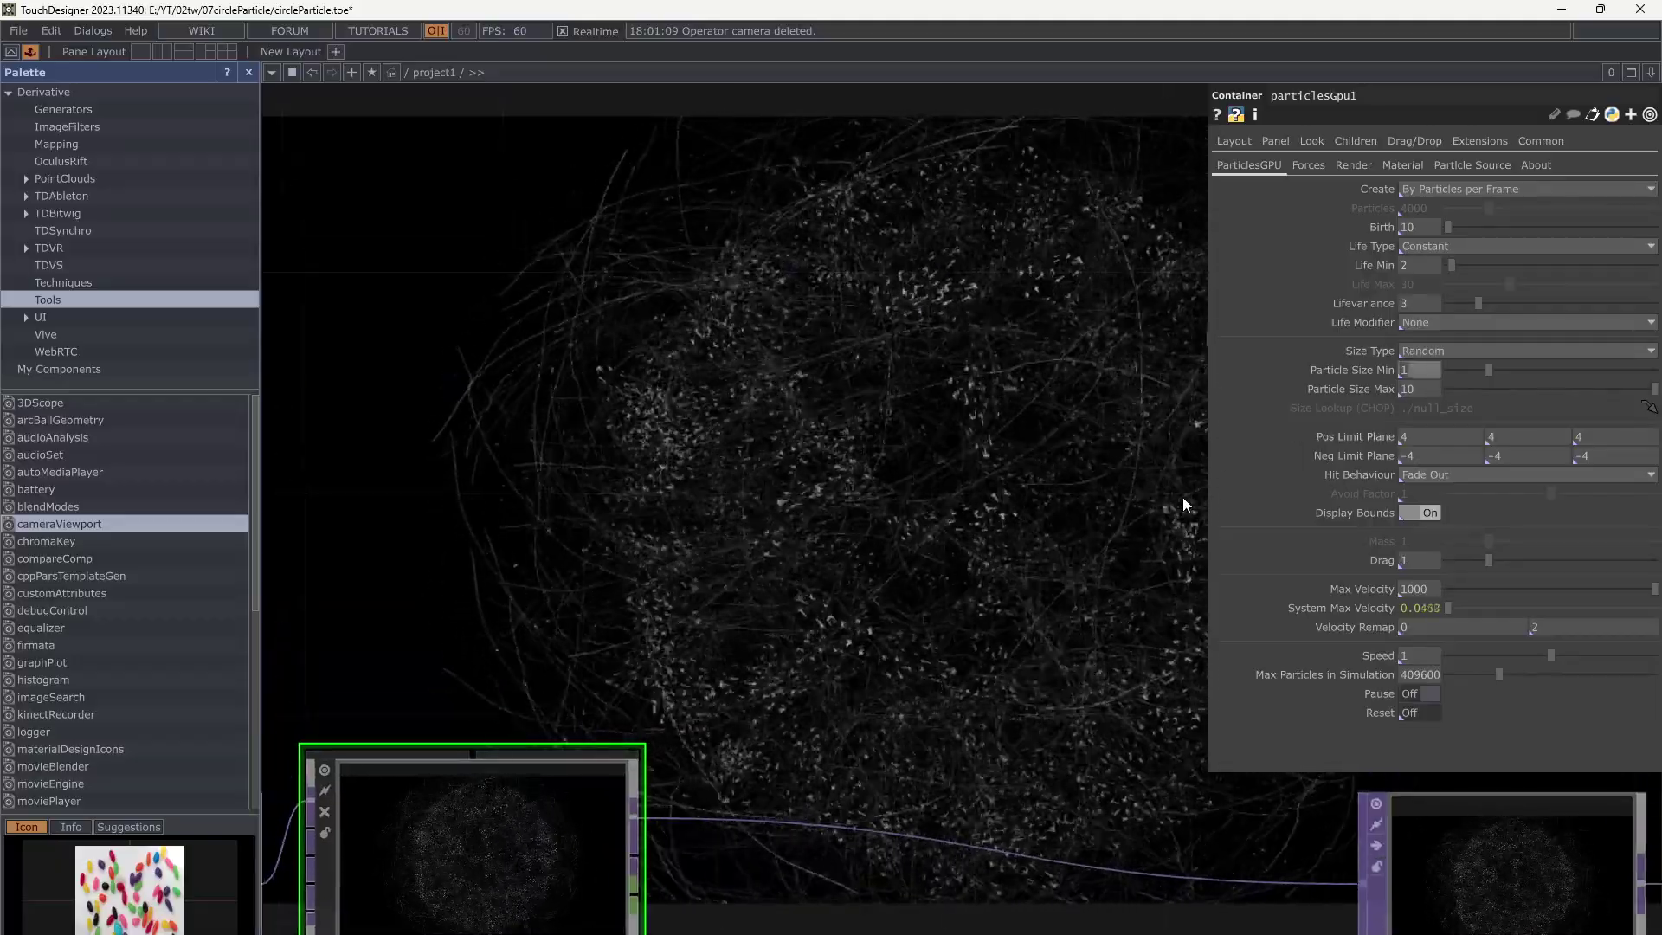
pyautogui.write('3')
pyautogui.press('Return')
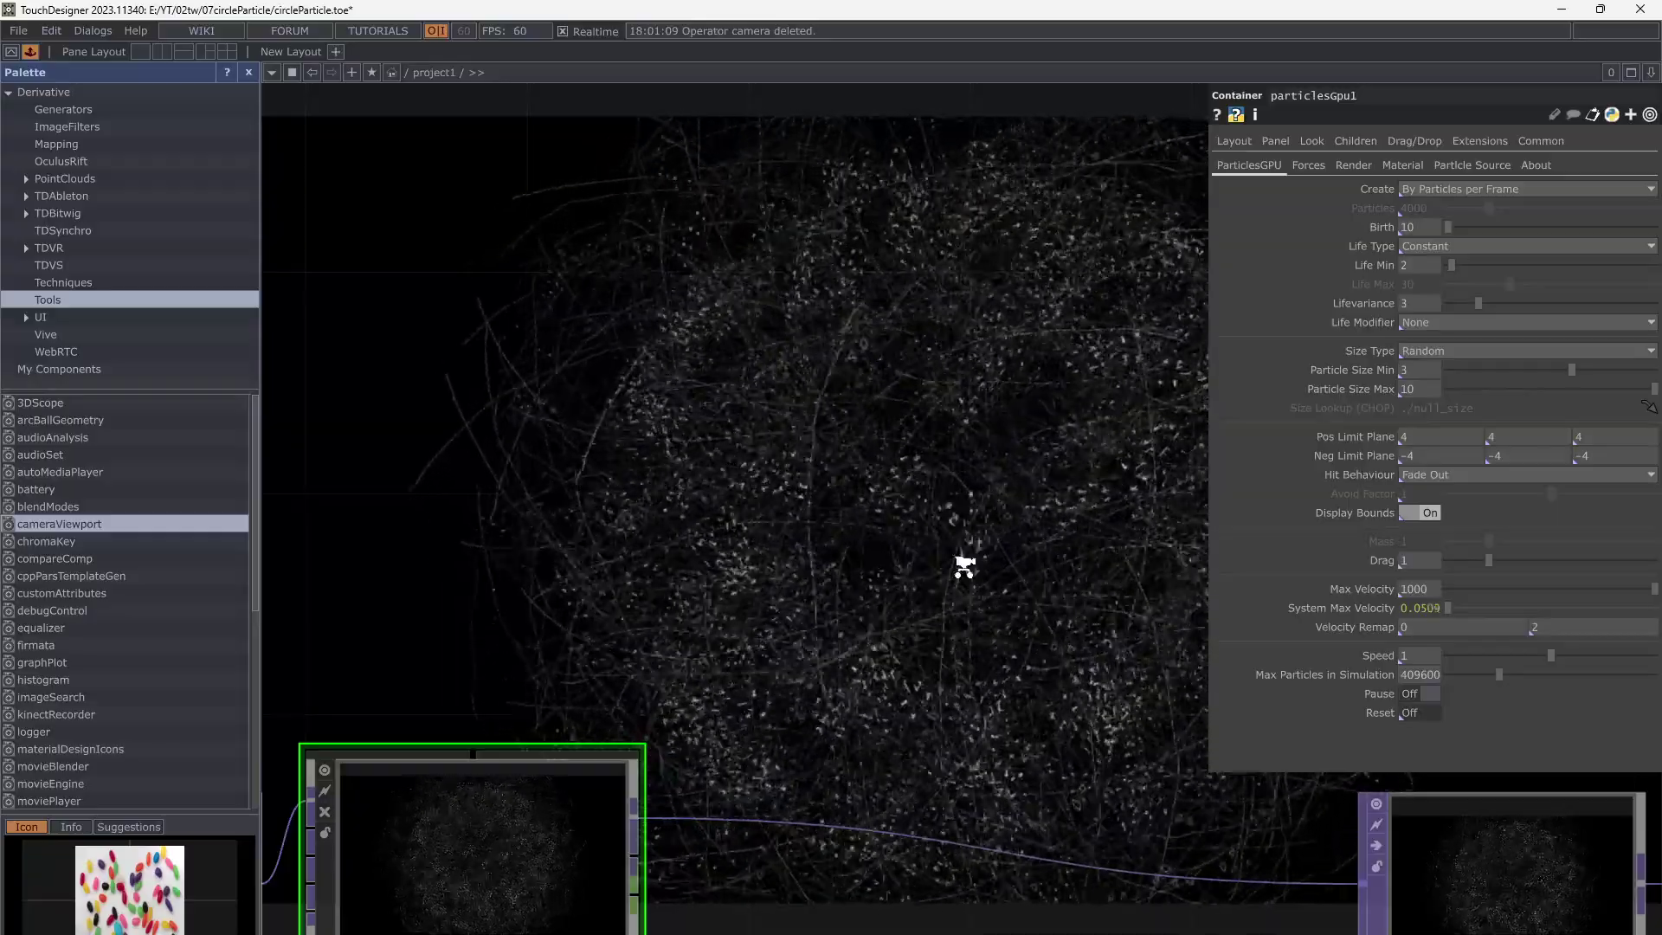
pyautogui.moveTo(964, 566); pyautogui.dragTo(993, 477, button='middle')
# Set the radius of sphere4 to 0.8 on all three axes
pyautogui.moveTo(994, 478); pyautogui.dragTo(1105, 263)
pyautogui.moveTo(608, 586); pyautogui.dragTo(1036, 546)
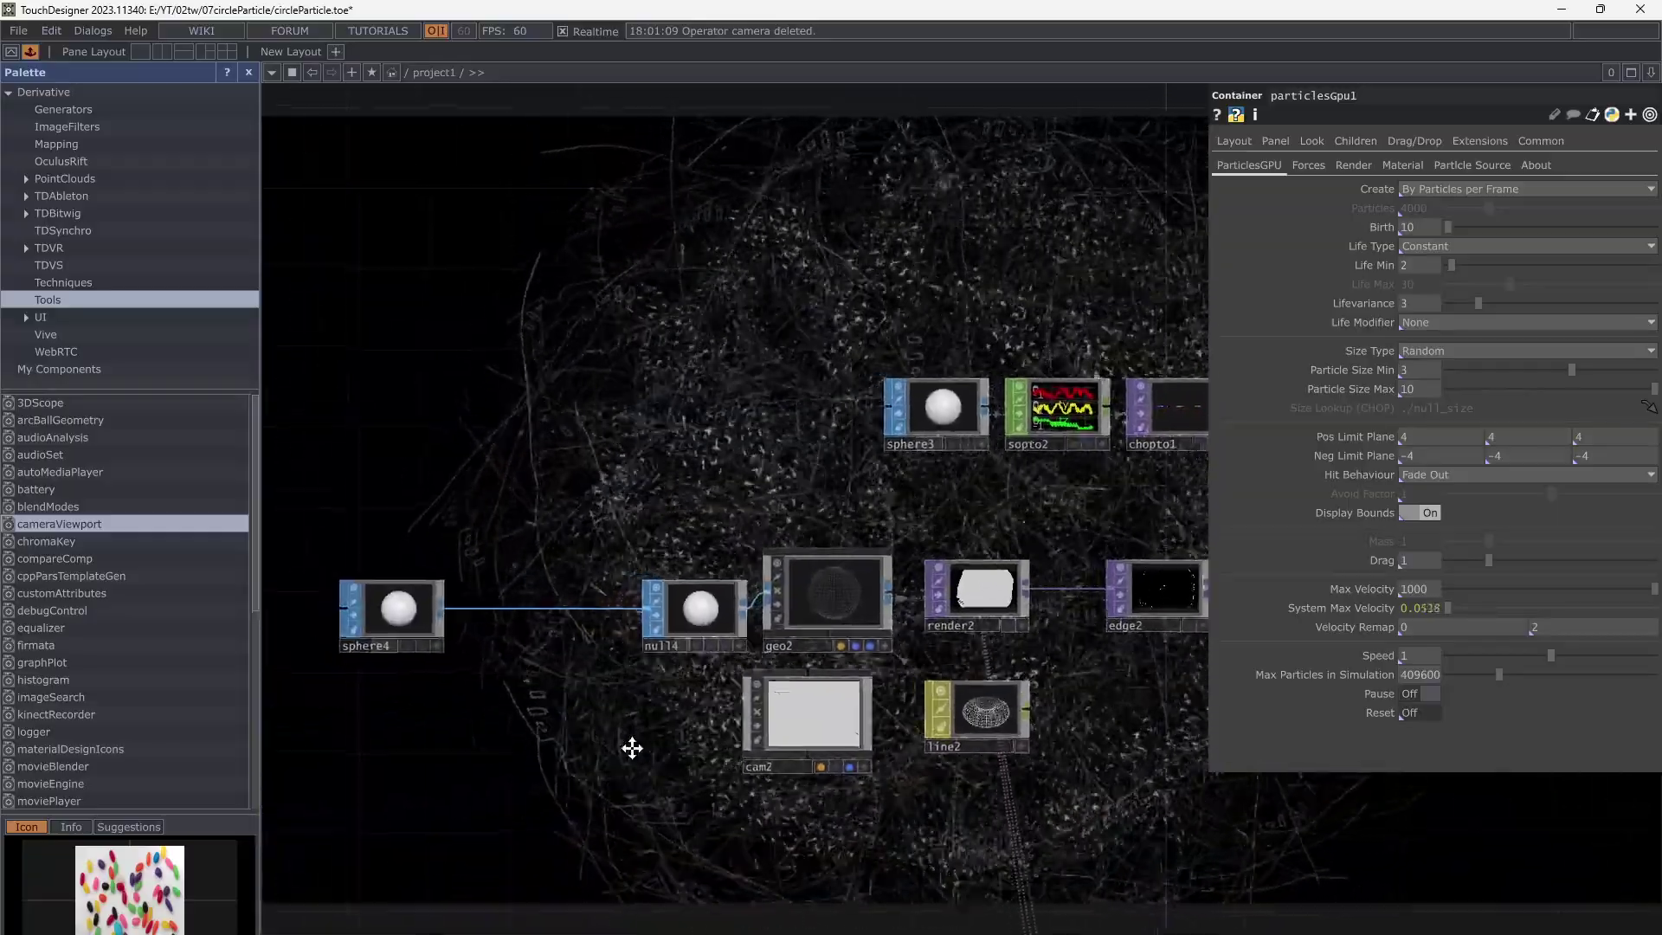
pyautogui.click(678, 635)
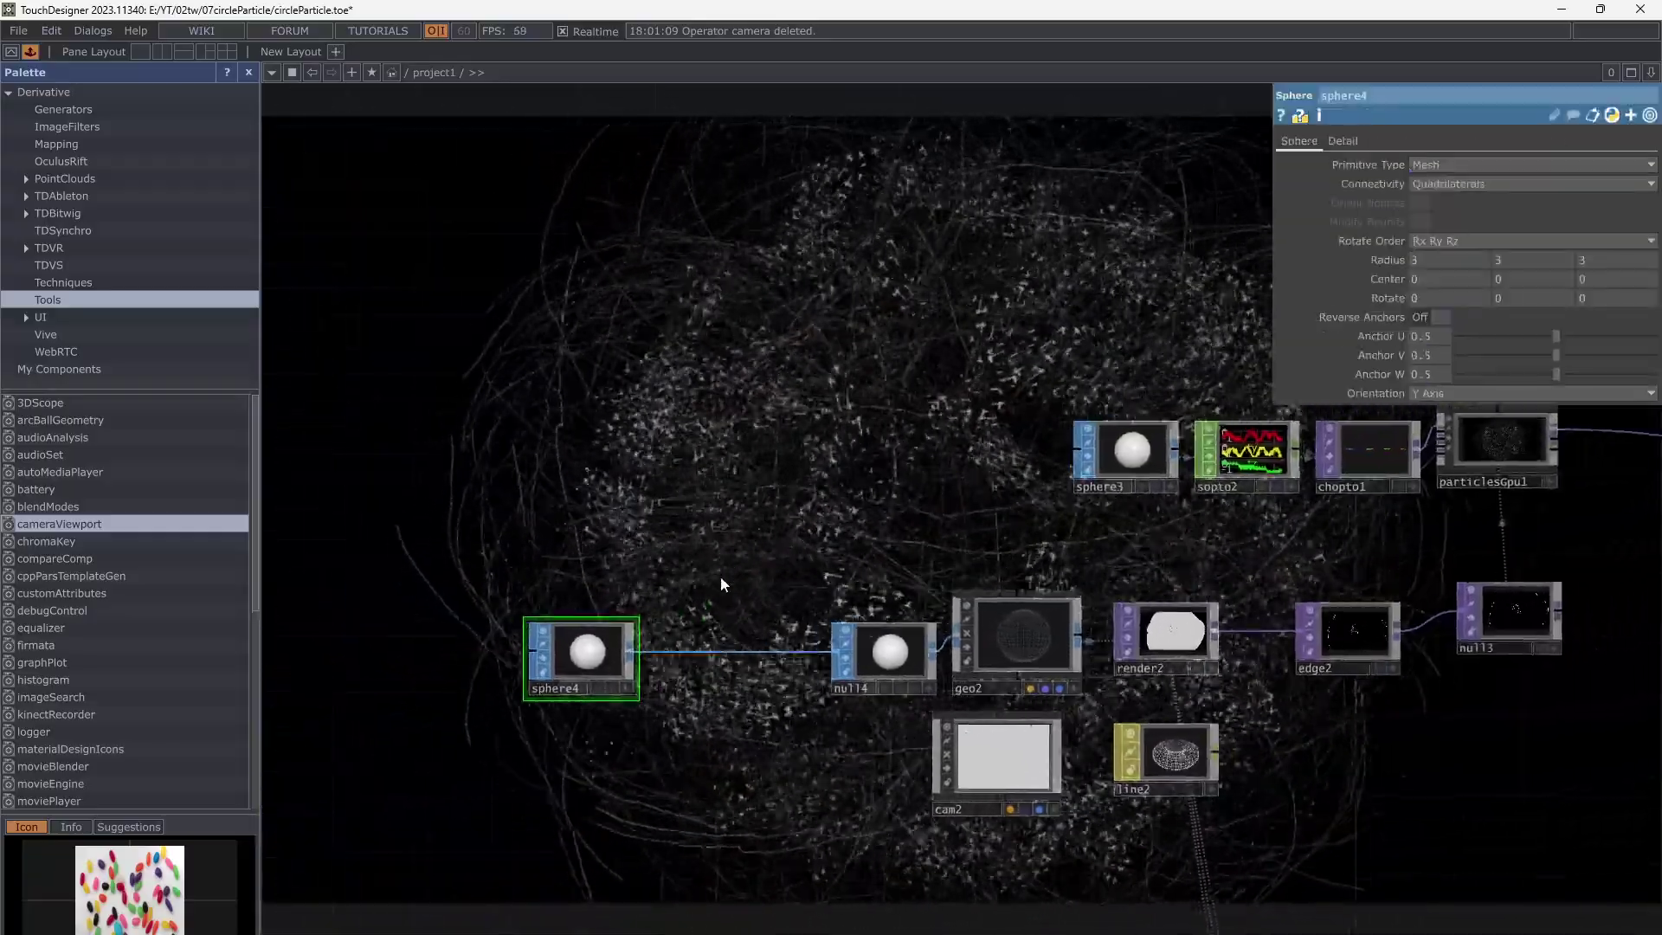
pyautogui.middleClick(1383, 258)
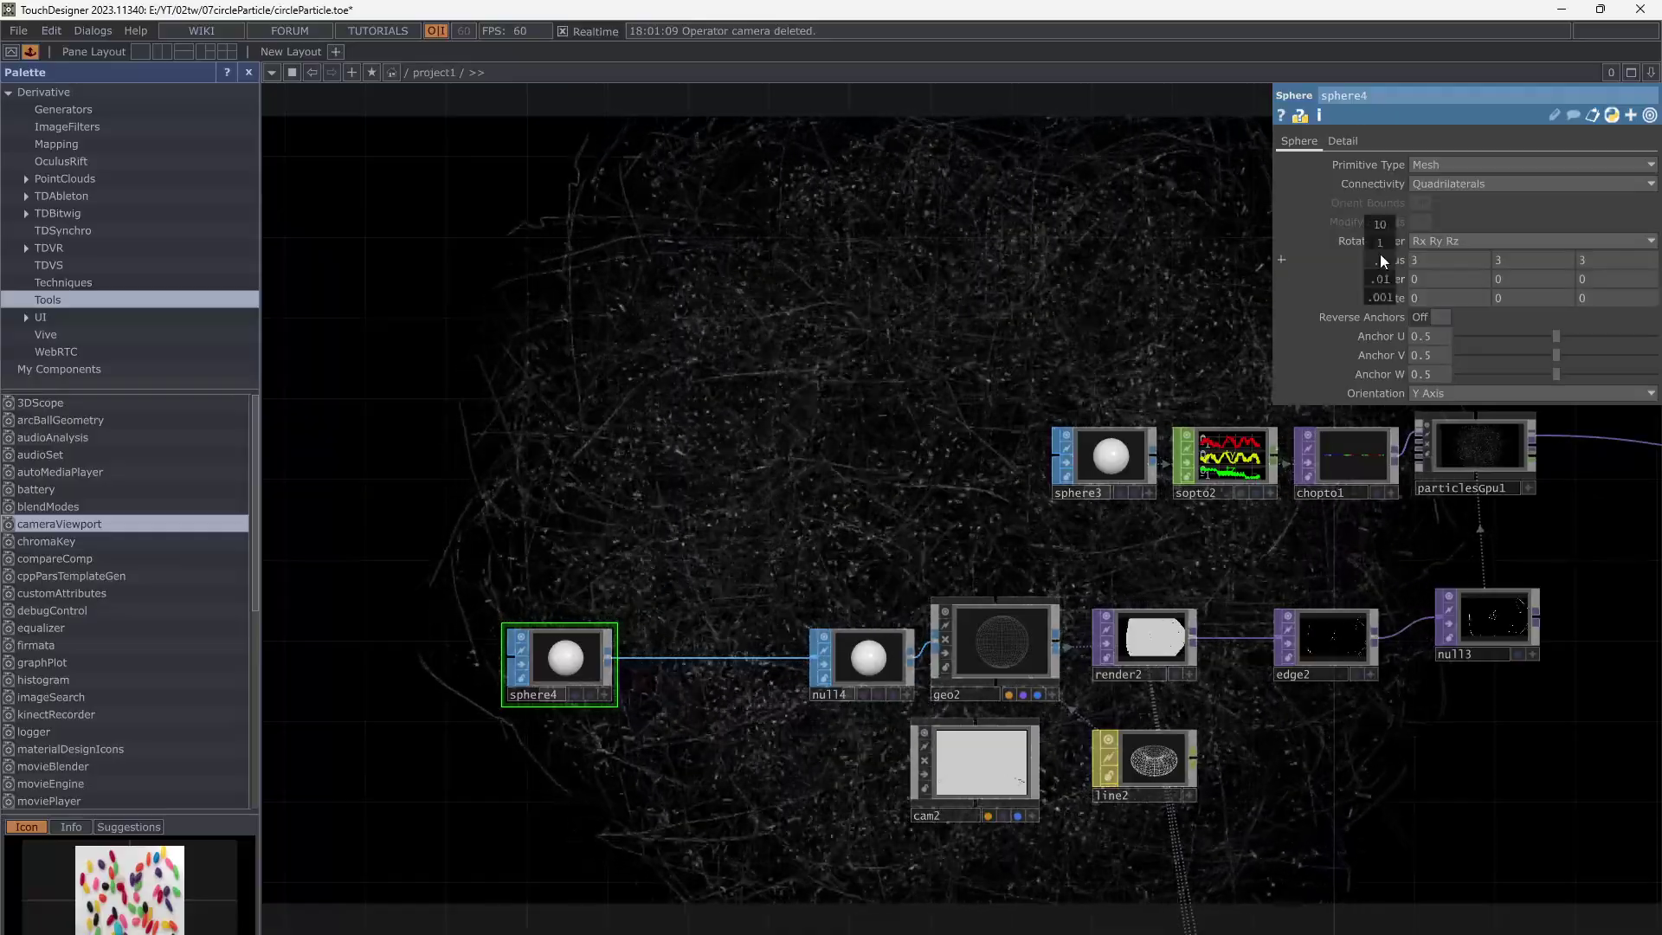
pyautogui.moveTo(1380, 253); pyautogui.dragTo(1351, 273, button='middle')
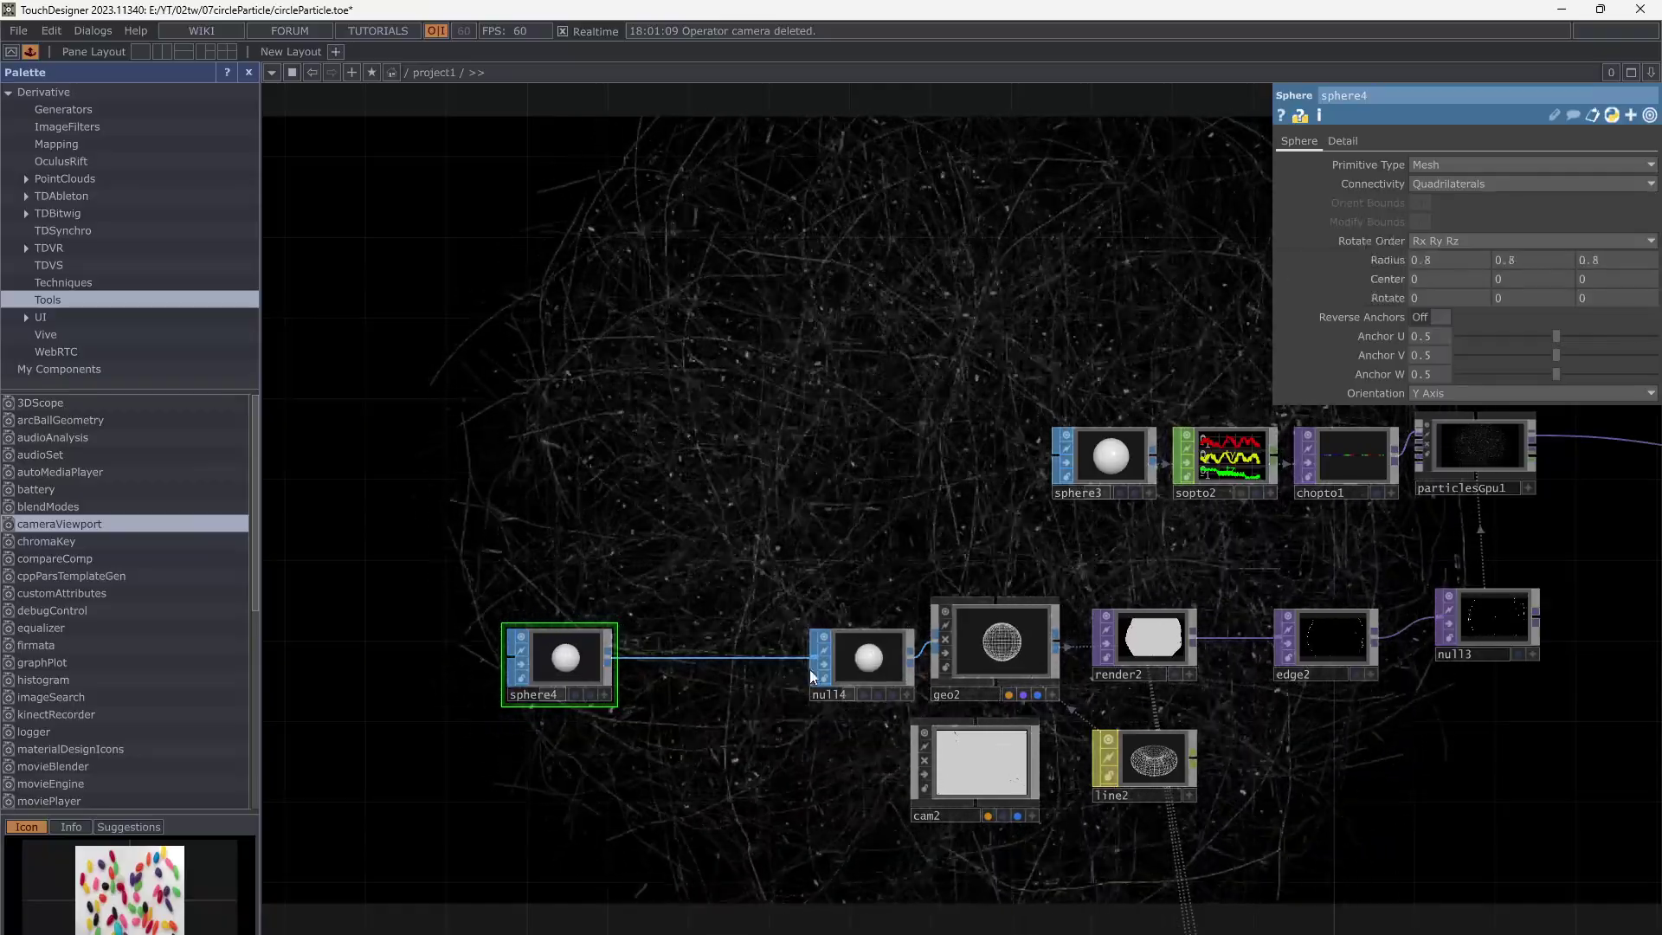
# Move sphere4 farther from null4 and insert a Noise SOP on the connection between them
pyautogui.moveTo(660, 752); pyautogui.dragTo(871, 708)
pyautogui.scroll(3, 872, 708)
pyautogui.moveTo(714, 594); pyautogui.dragTo(548, 594)
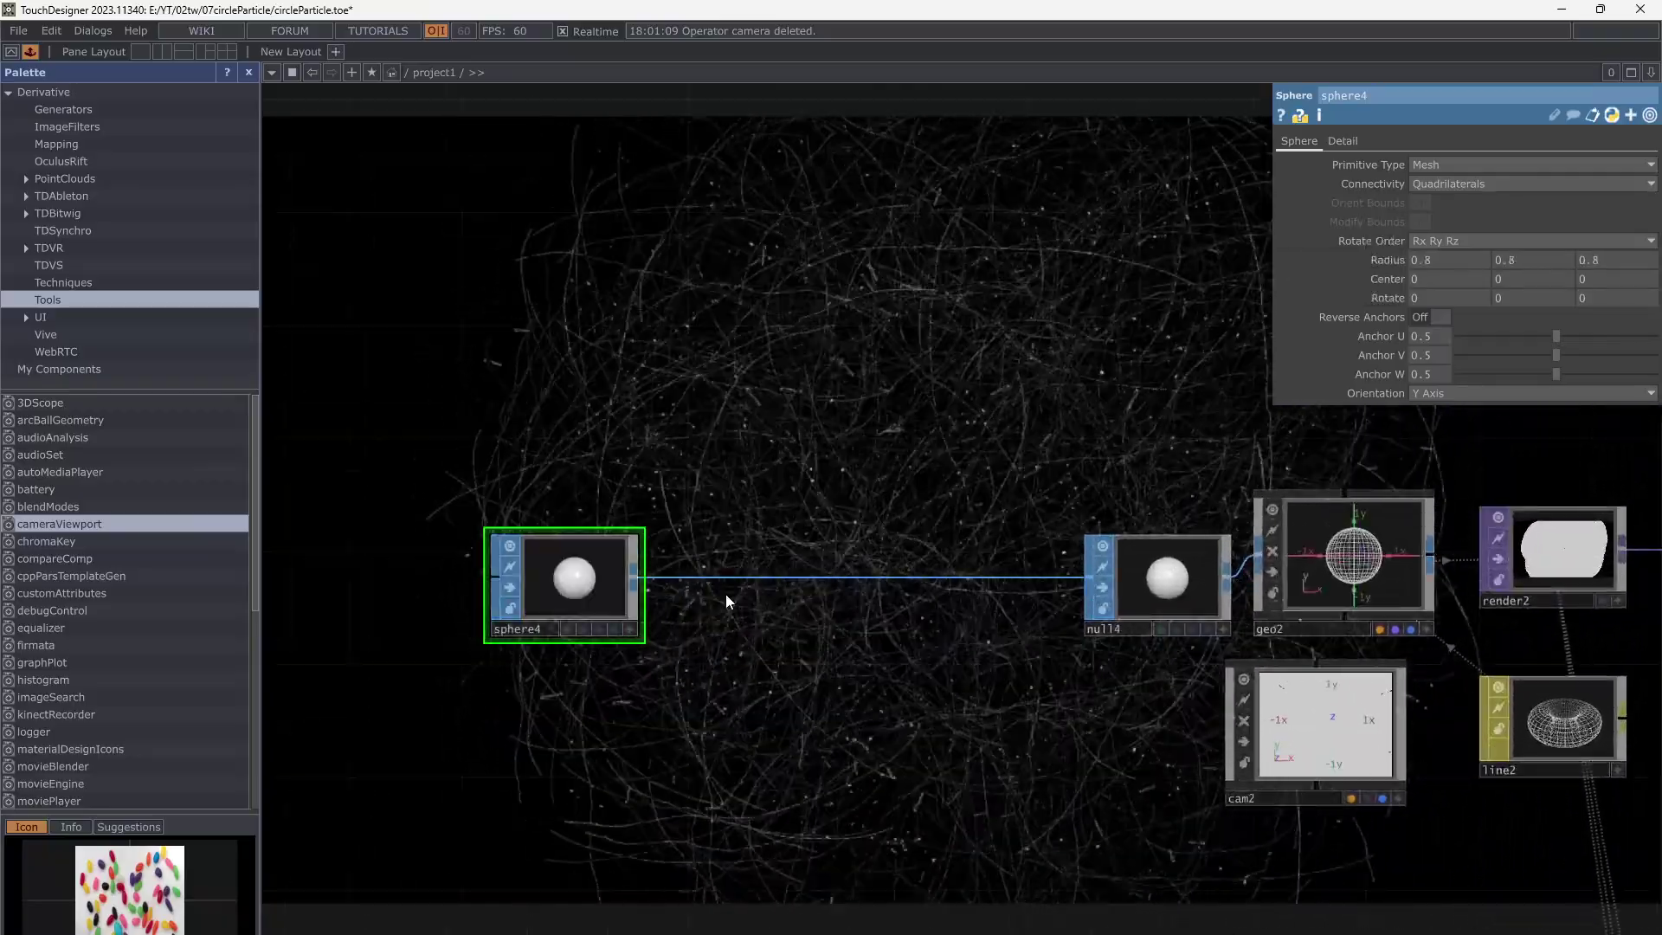
pyautogui.rightClick(730, 578)
pyautogui.click(741, 561)
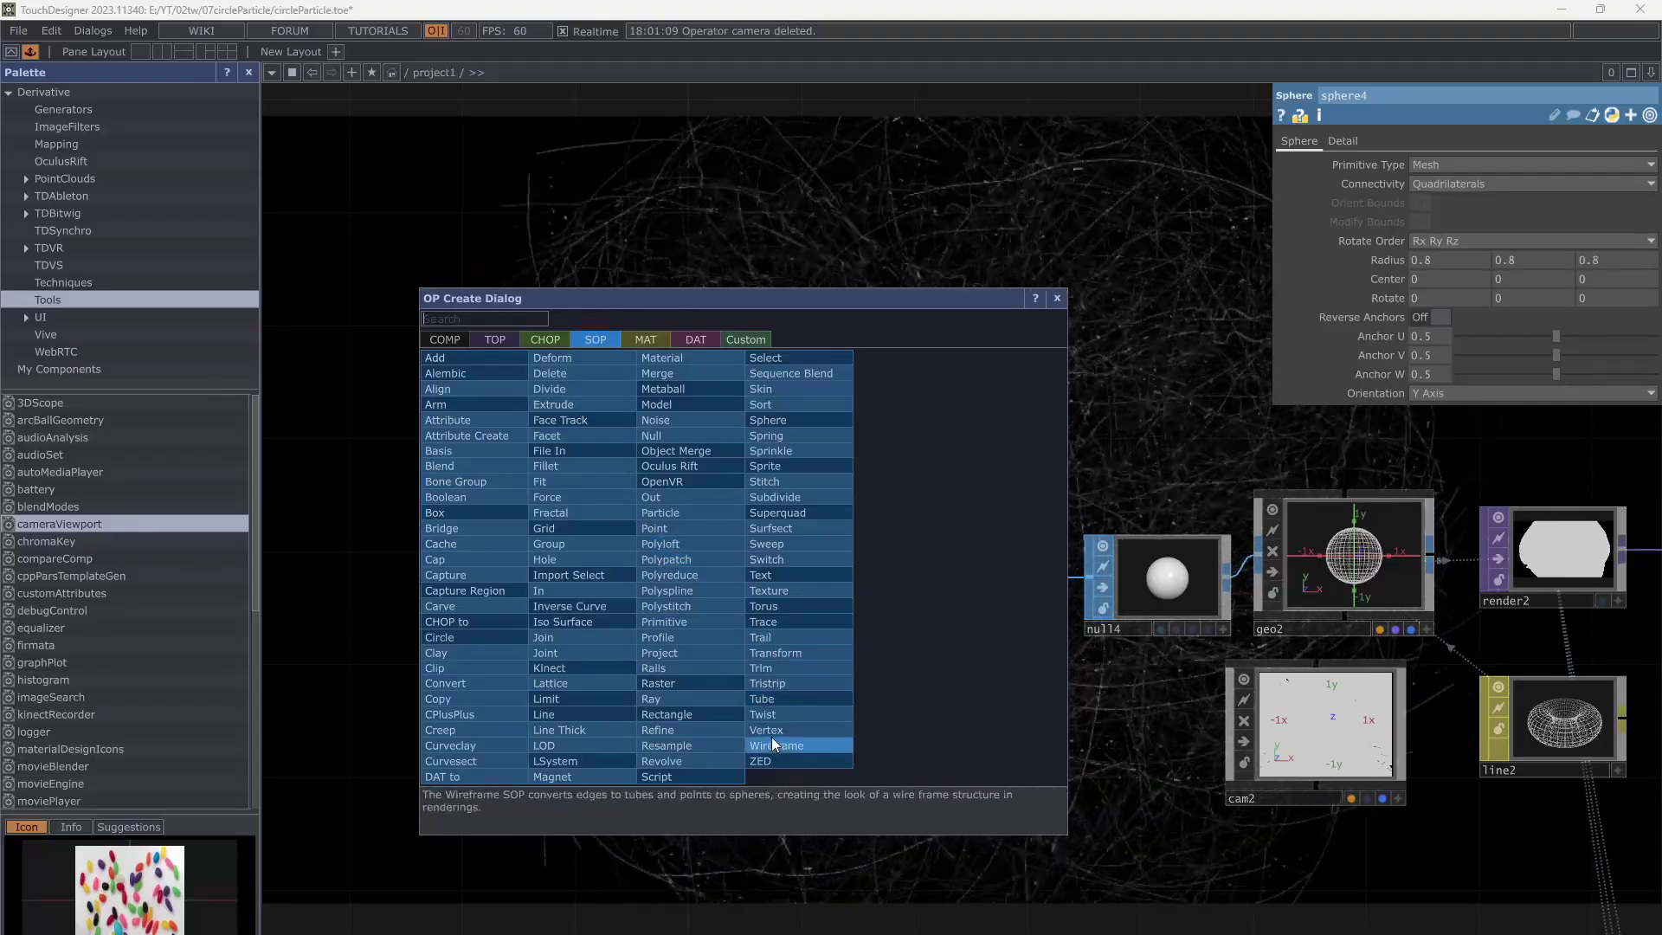
pyautogui.write('no')
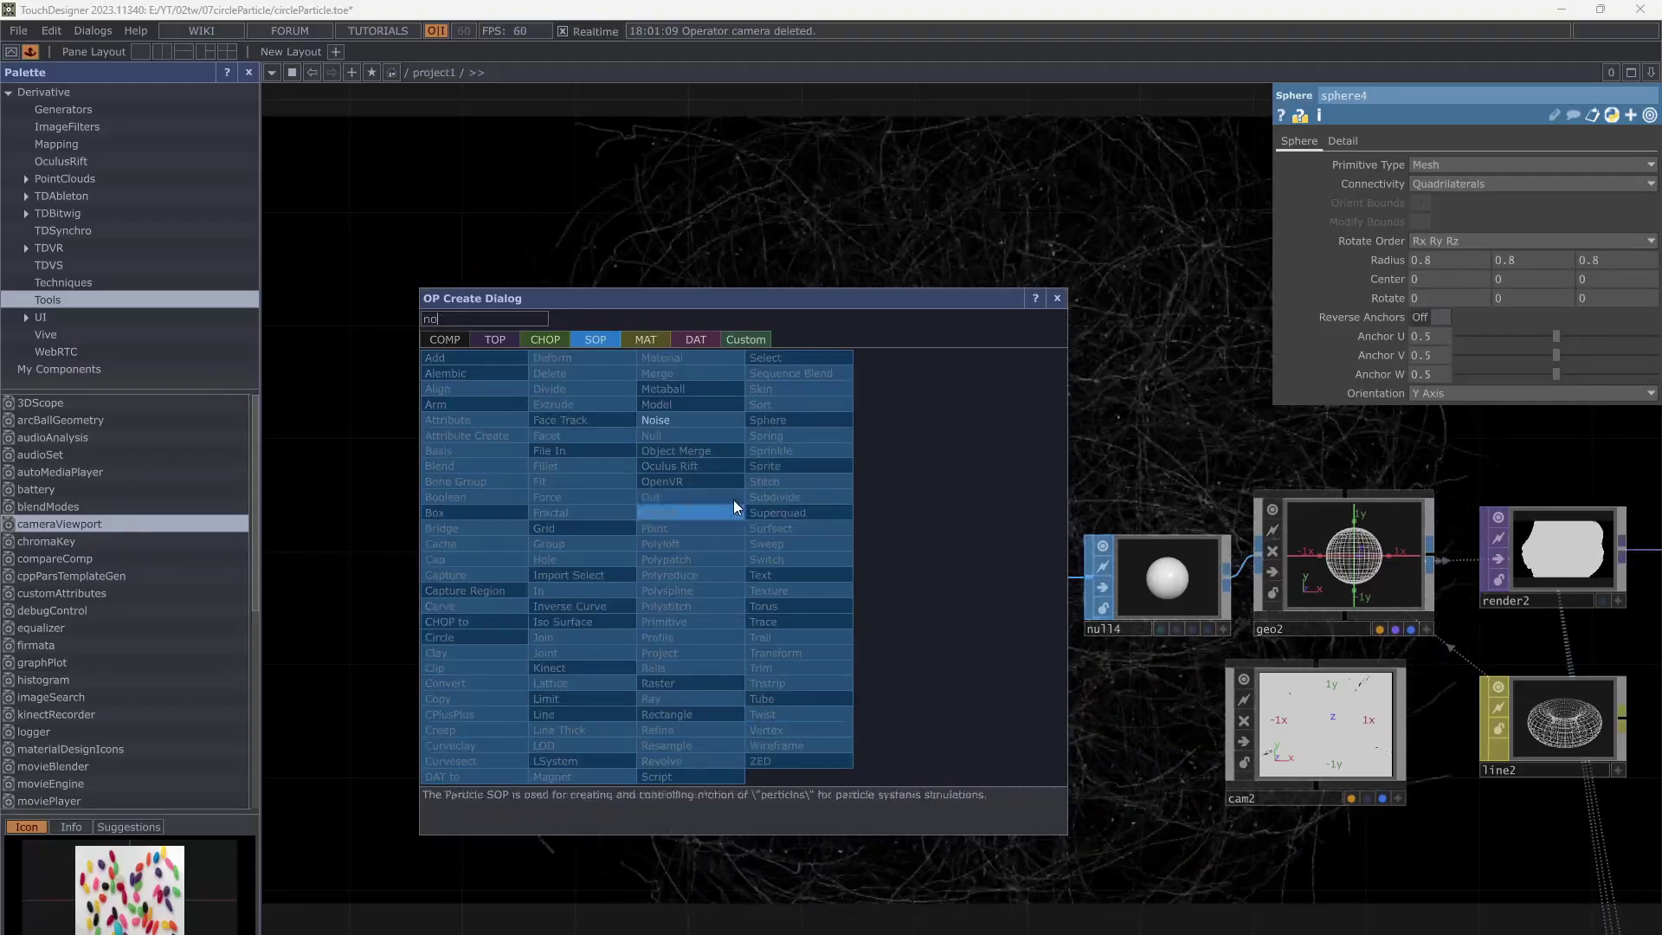
pyautogui.click(699, 423)
pyautogui.click(772, 572)
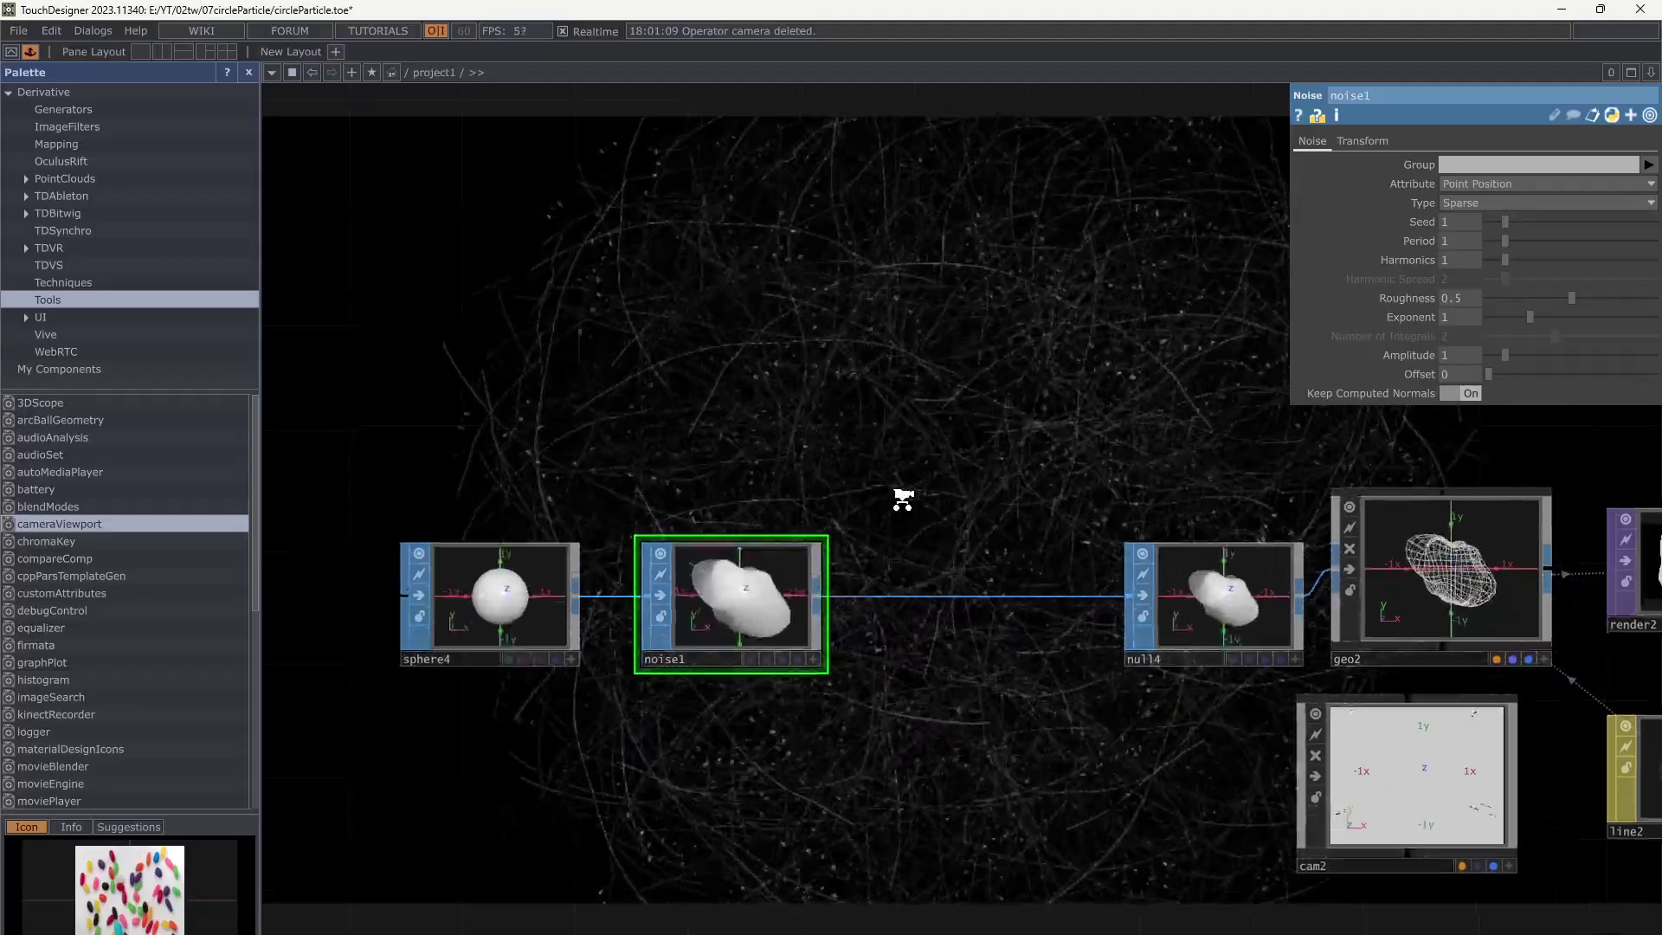
# Set the exponent of noise1 to 0 and its amplitude to 3.4, then look over the network
pyautogui.scroll(4, 903, 500)
pyautogui.moveTo(907, 509); pyautogui.dragTo(897, 573)
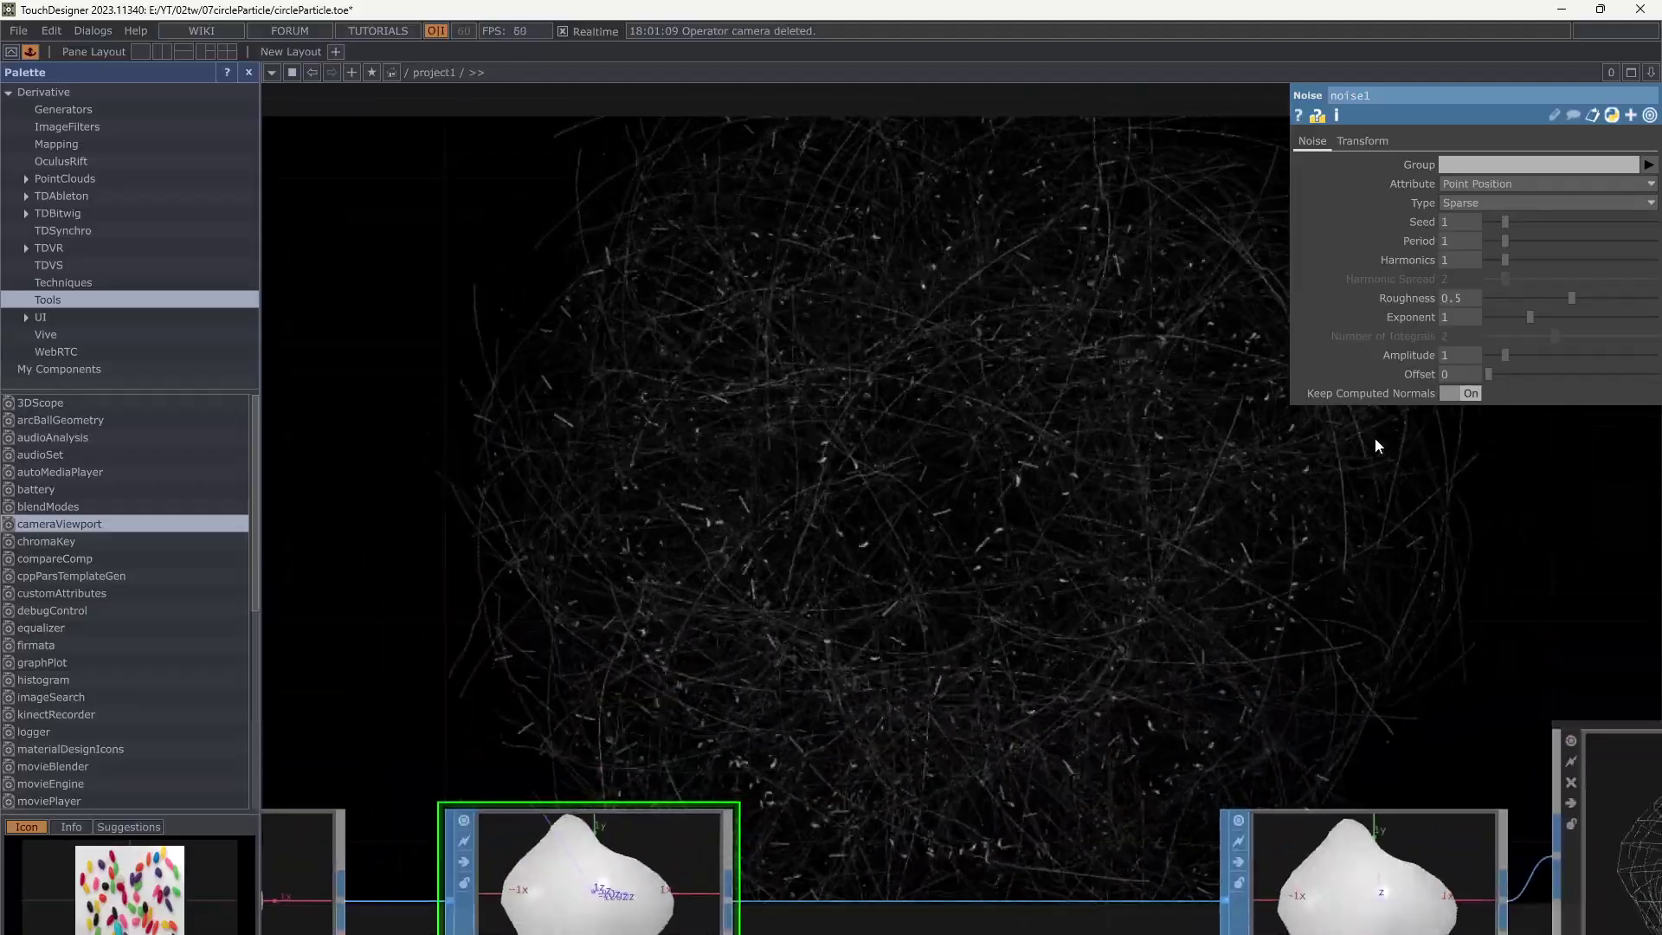
pyautogui.moveTo(1529, 317); pyautogui.dragTo(1468, 319)
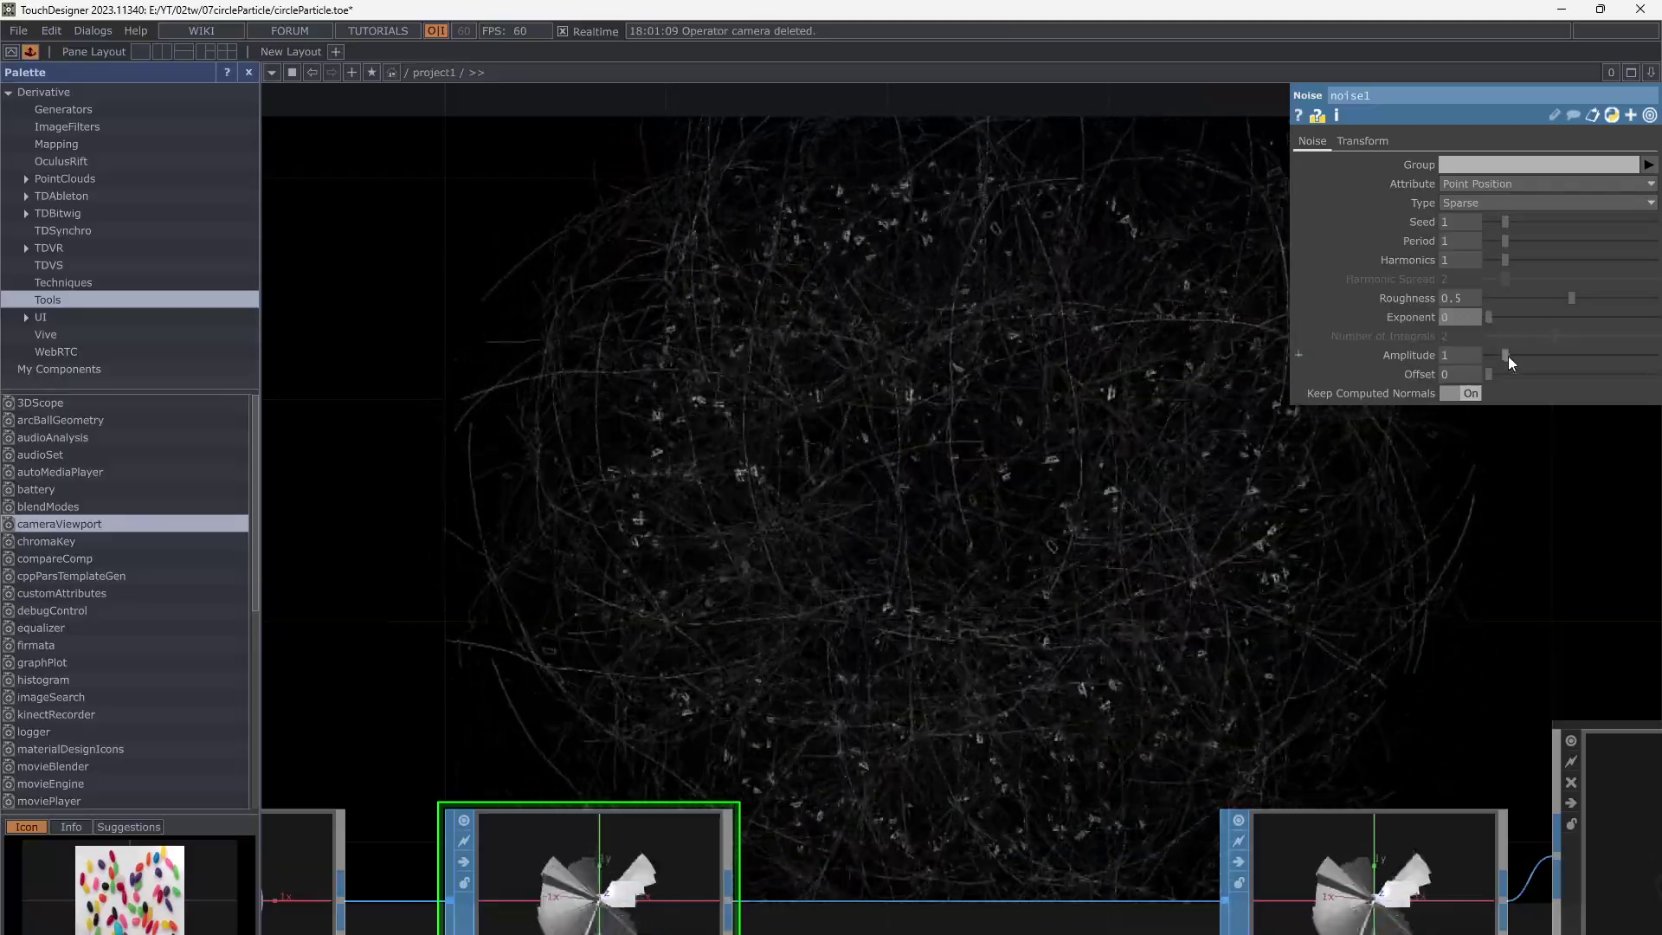
pyautogui.moveTo(1508, 355); pyautogui.dragTo(1549, 359)
pyautogui.moveTo(1269, 603); pyautogui.dragTo(1009, 578)
pyautogui.scroll(-3, 1009, 578)
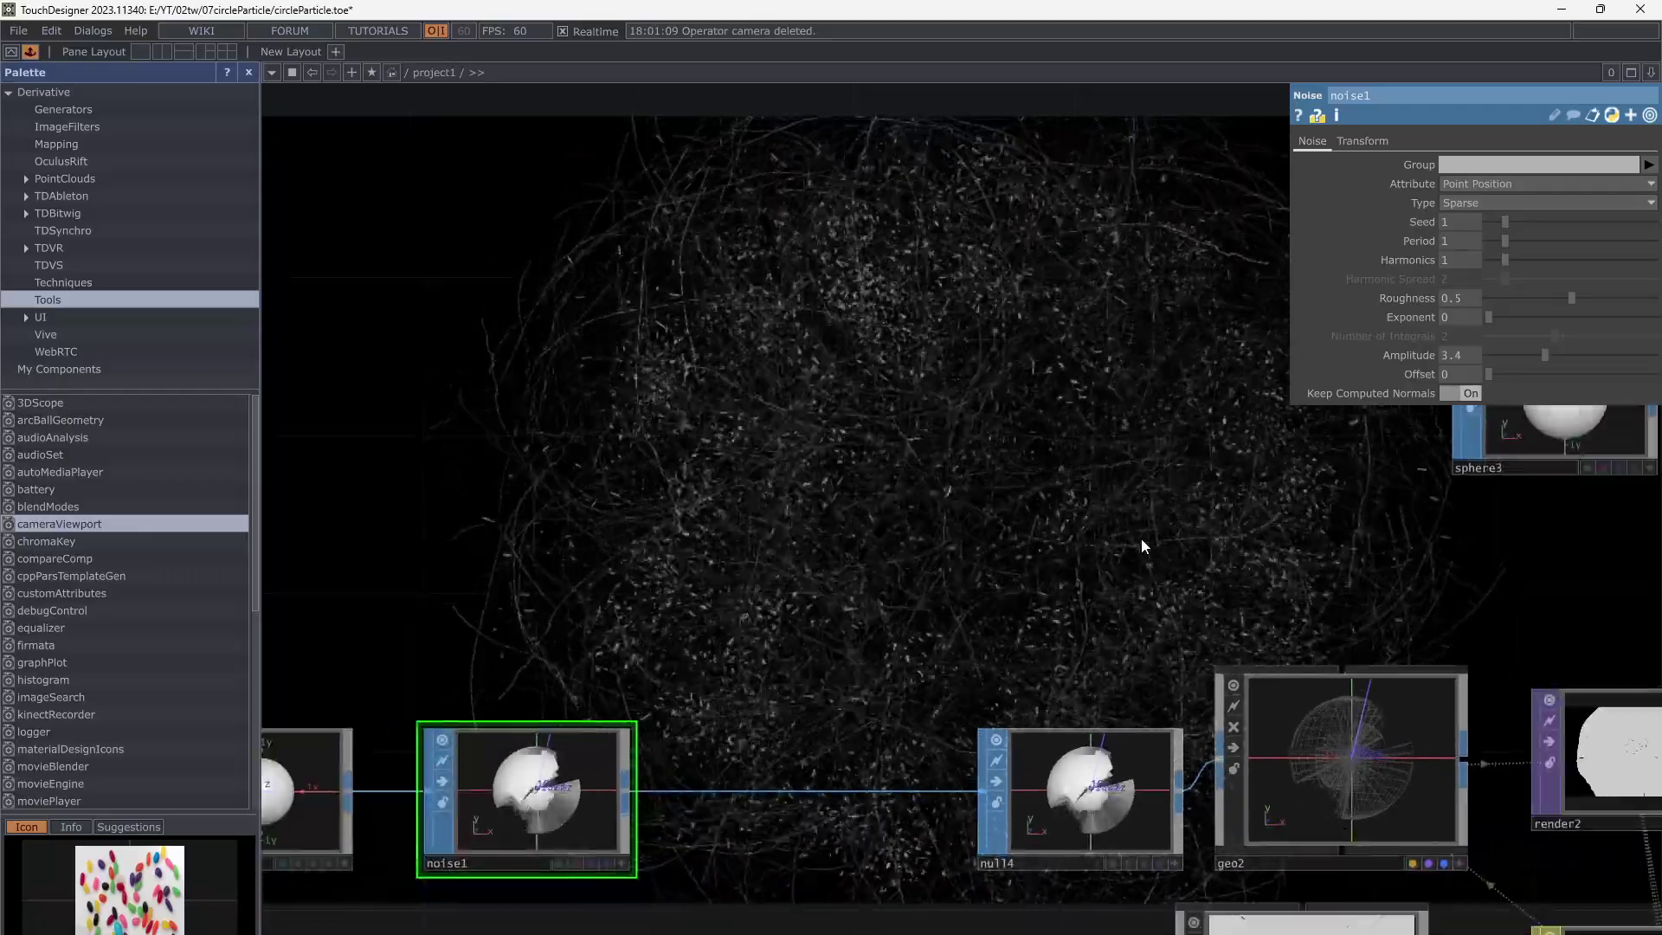
pyautogui.moveTo(1185, 572); pyautogui.dragTo(884, 536)
pyautogui.scroll(-3, 1105, 528)
pyautogui.moveTo(1060, 528); pyautogui.dragTo(706, 587)
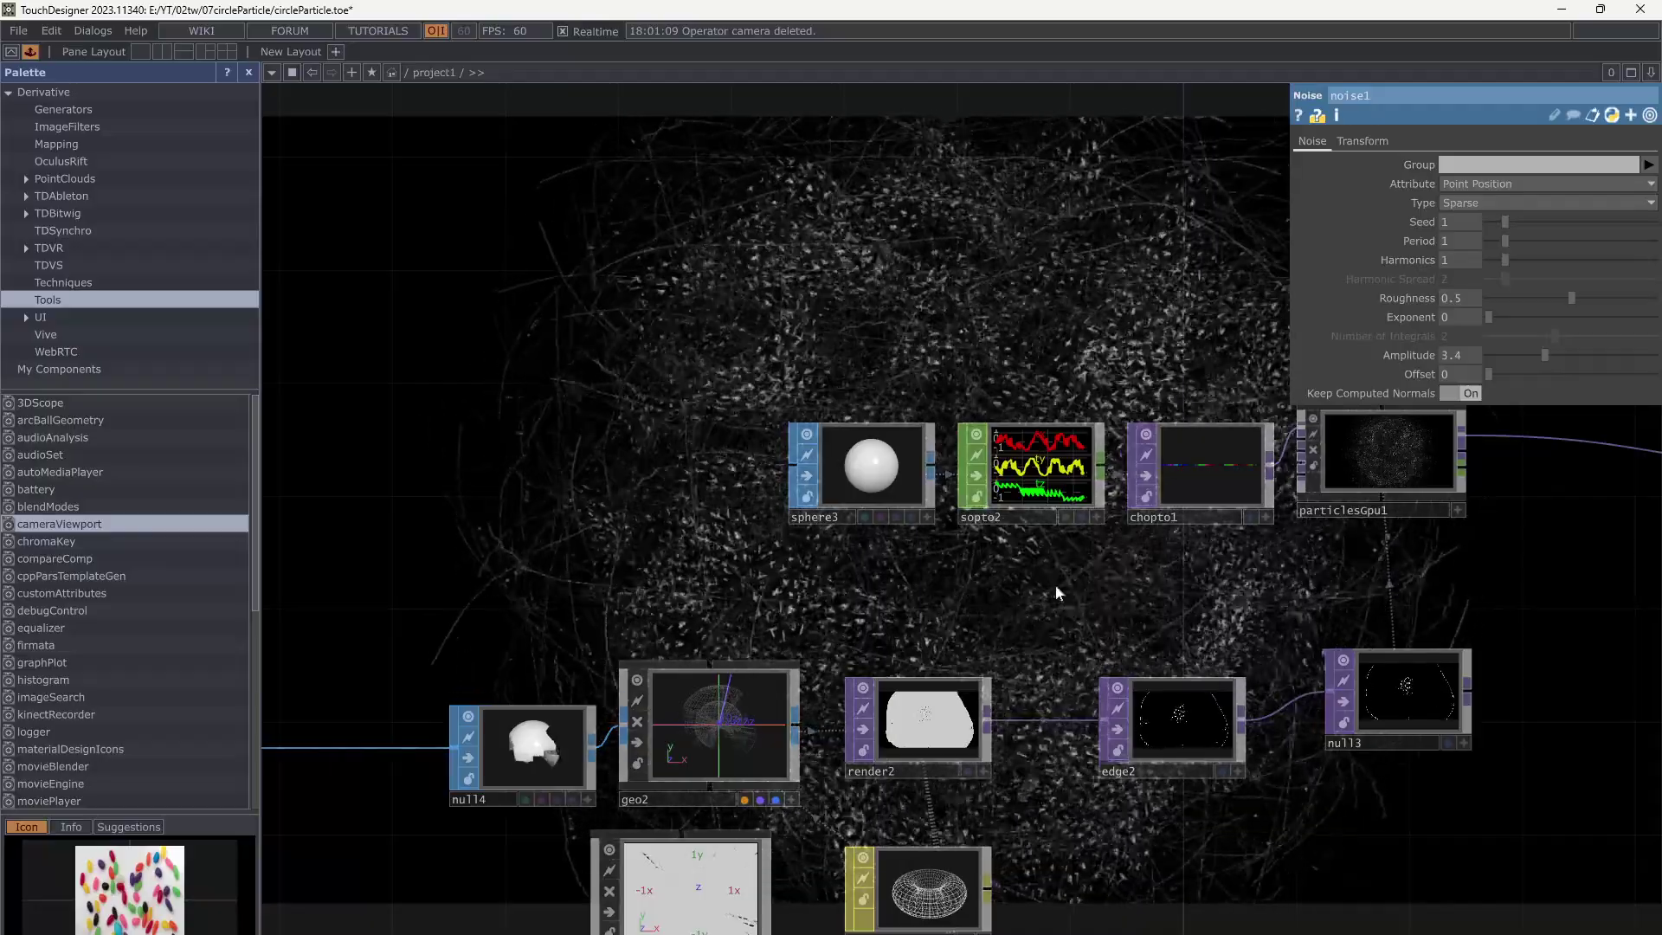
# Set the External Magnitude of particlesGpu1 to 0.444 and its External force vector to 0, -1, -1
pyautogui.click(1320, 498)
pyautogui.moveTo(1165, 334); pyautogui.dragTo(709, 593)
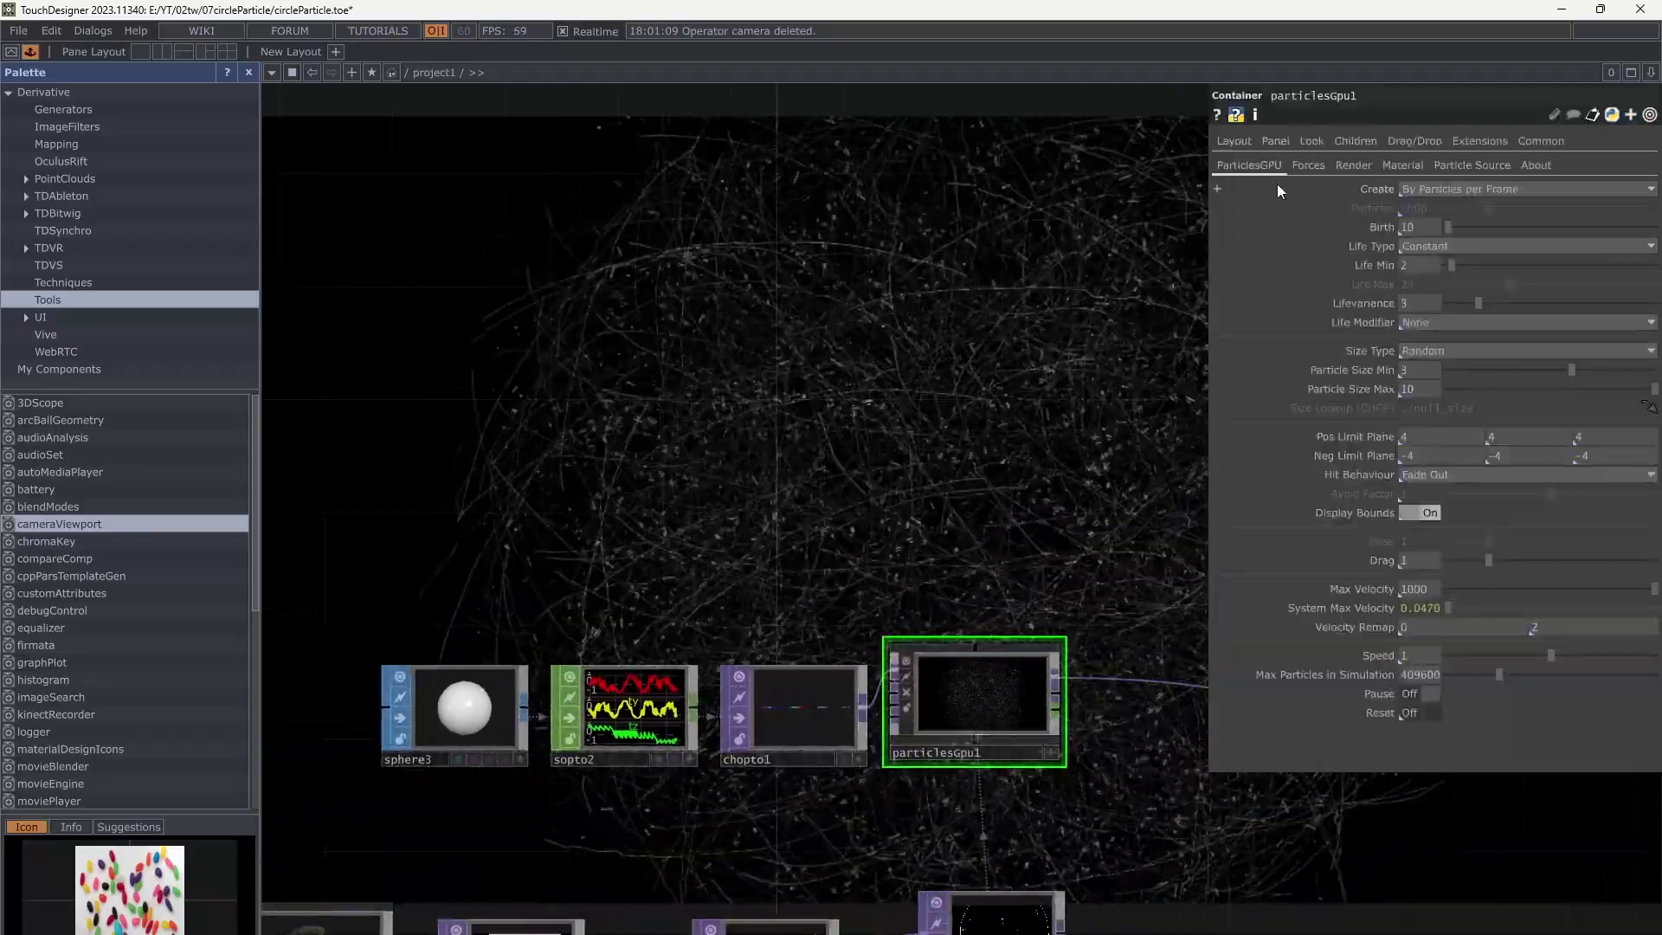
pyautogui.click(1308, 164)
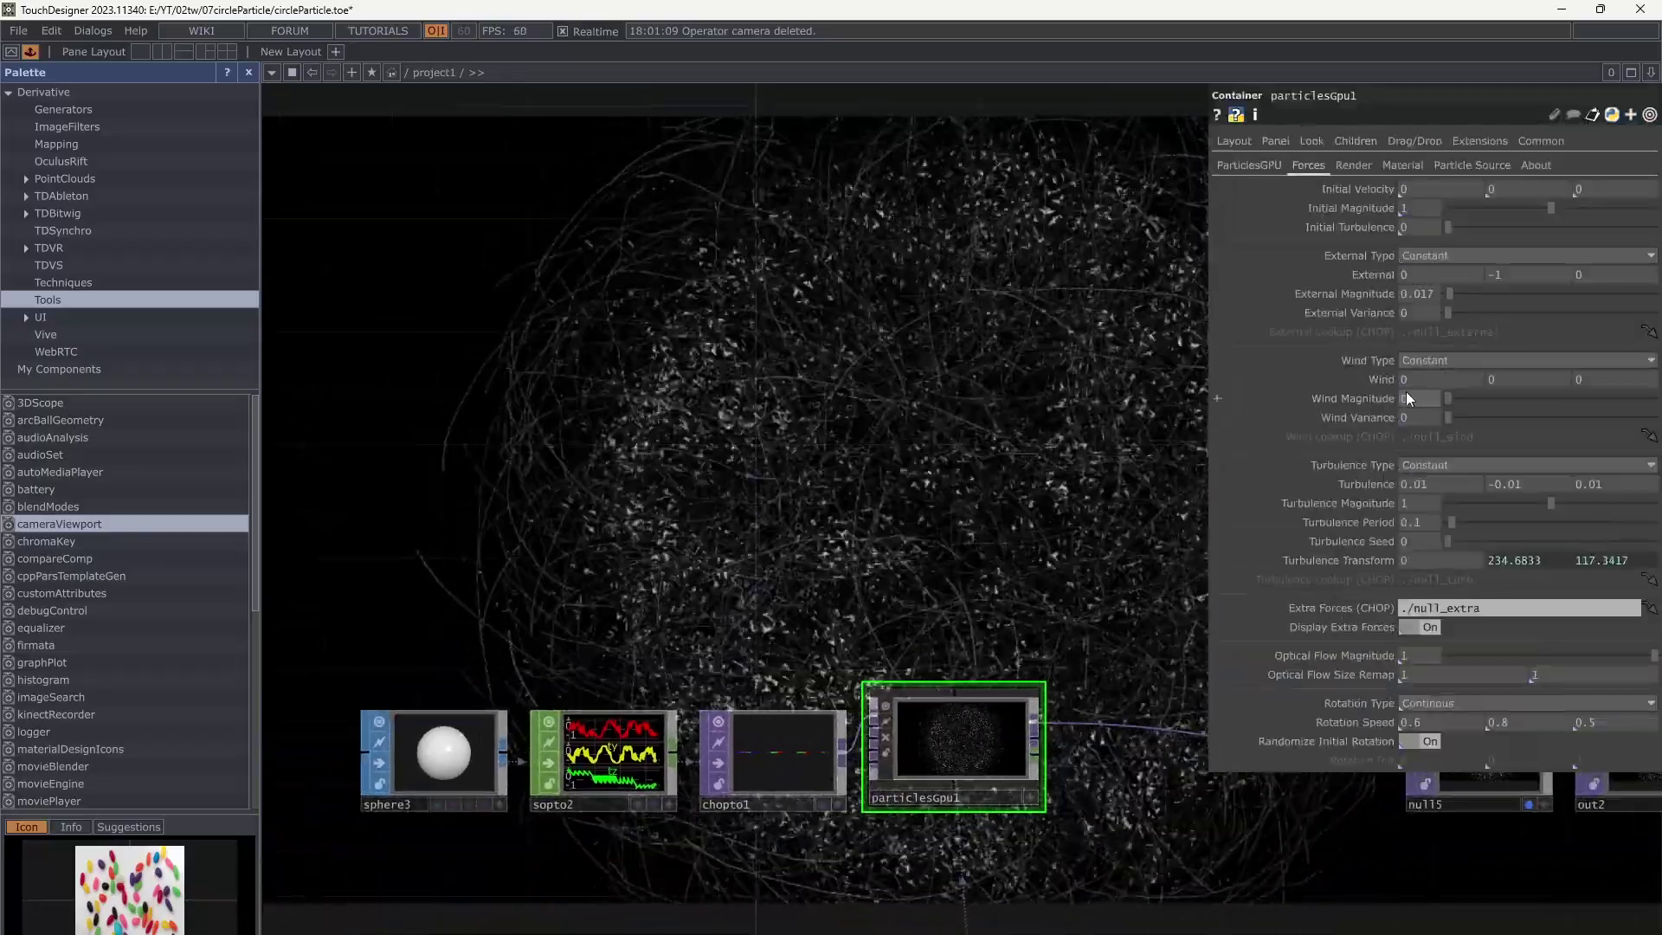
pyautogui.moveTo(1455, 295); pyautogui.dragTo(1497, 303)
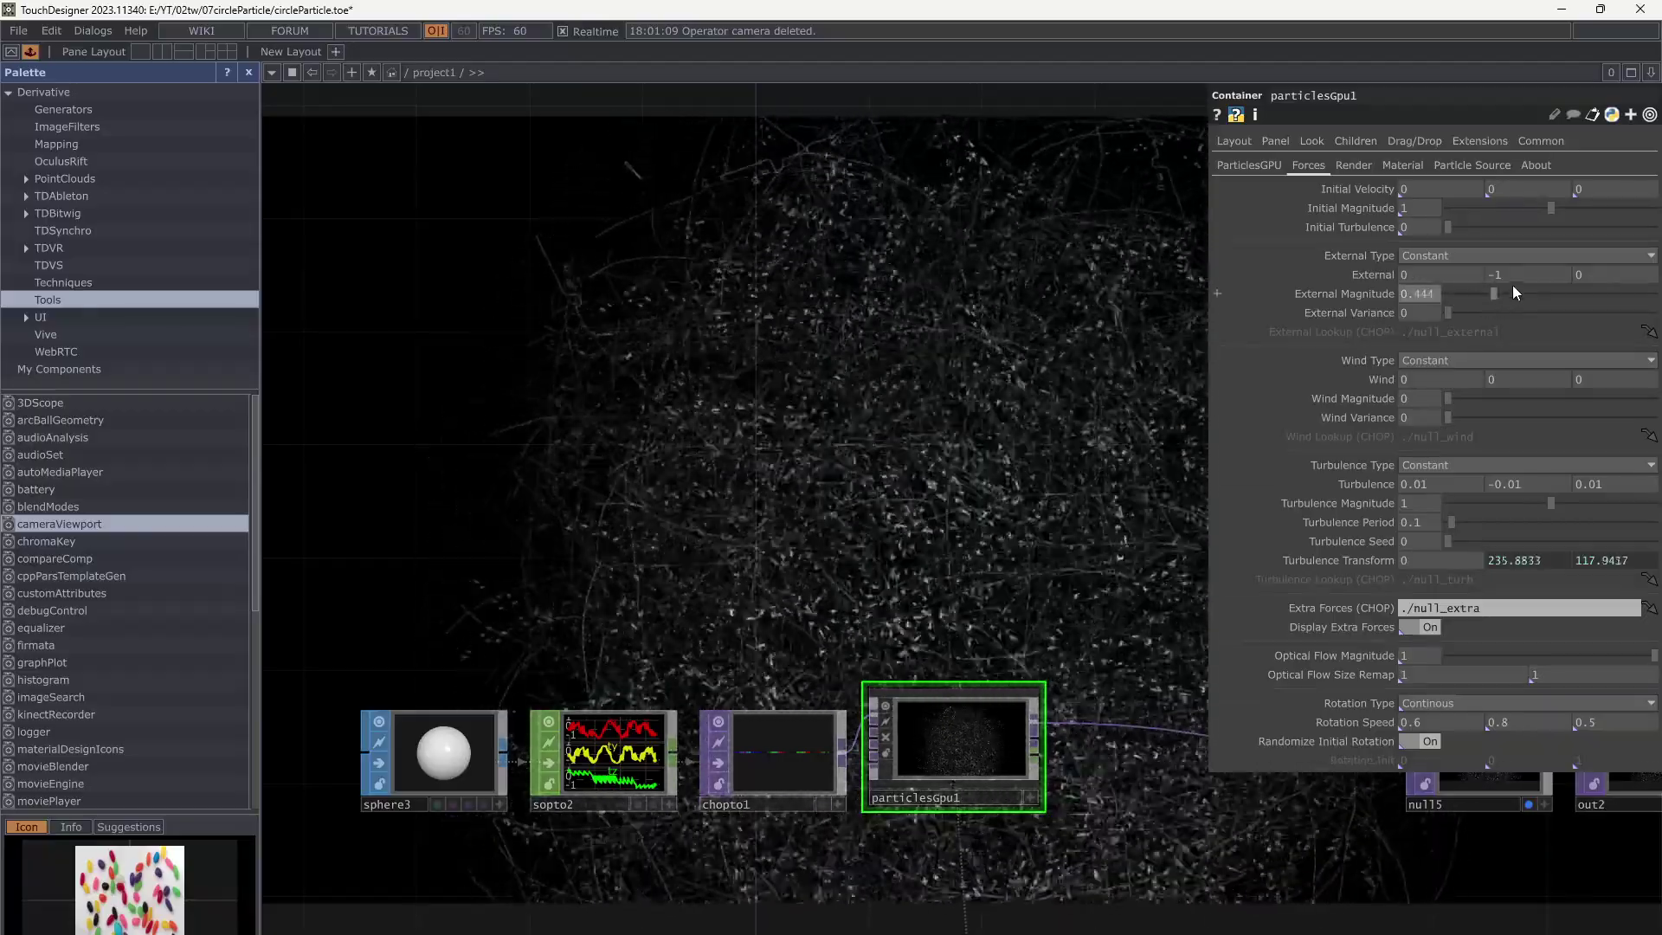
pyautogui.click(1382, 274)
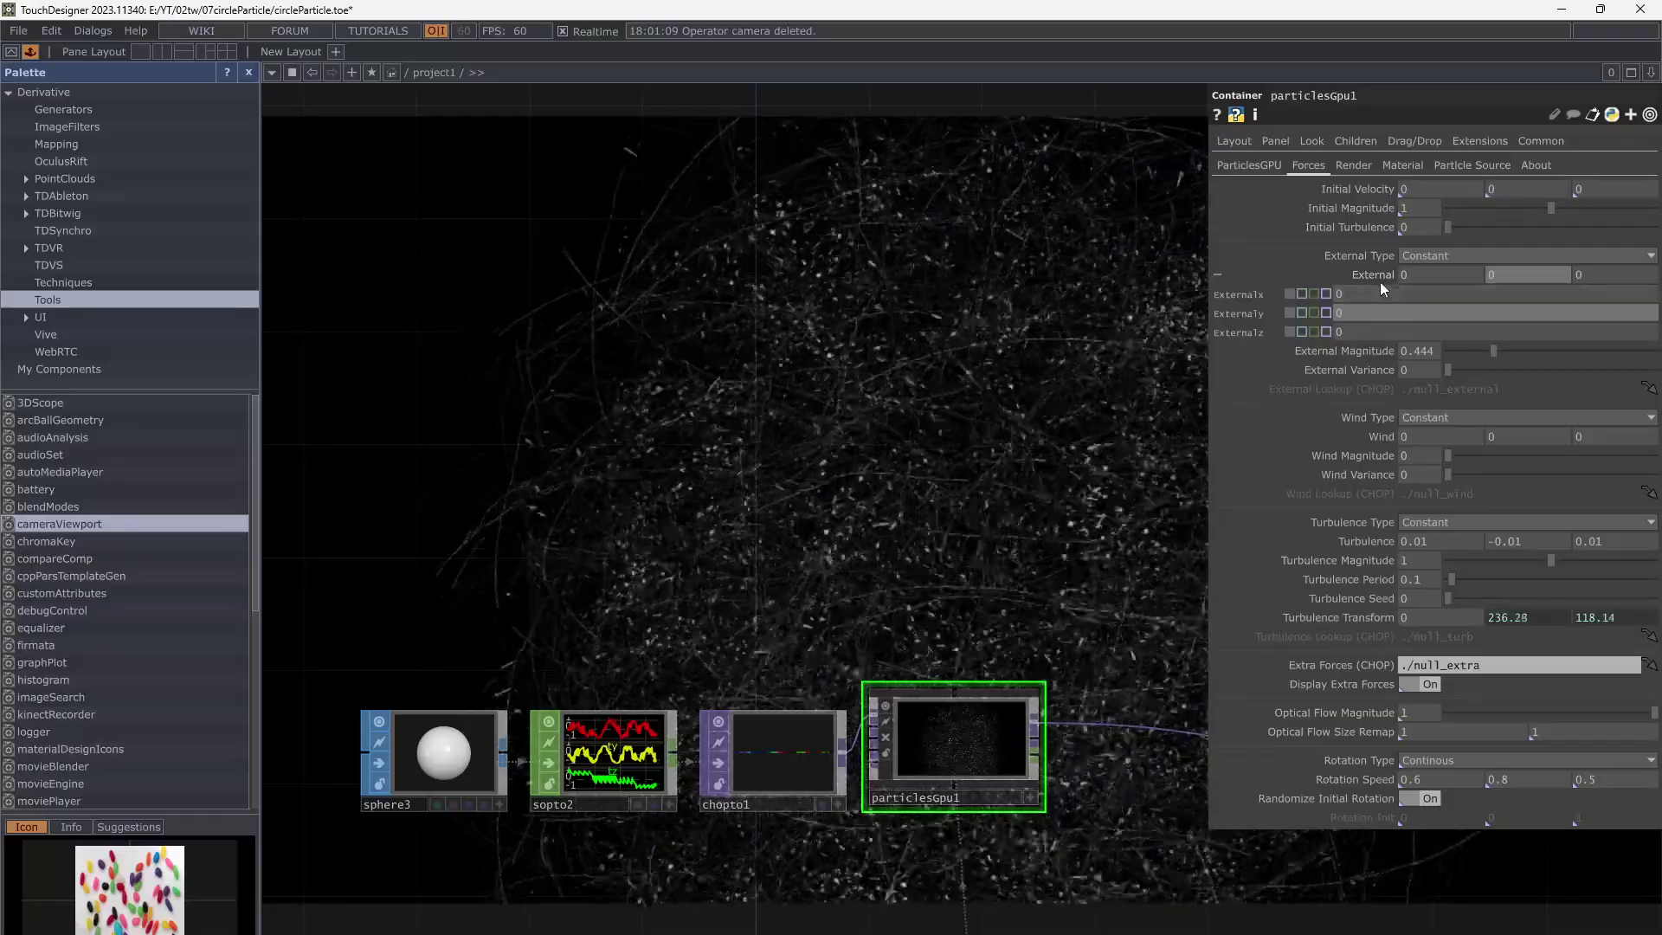
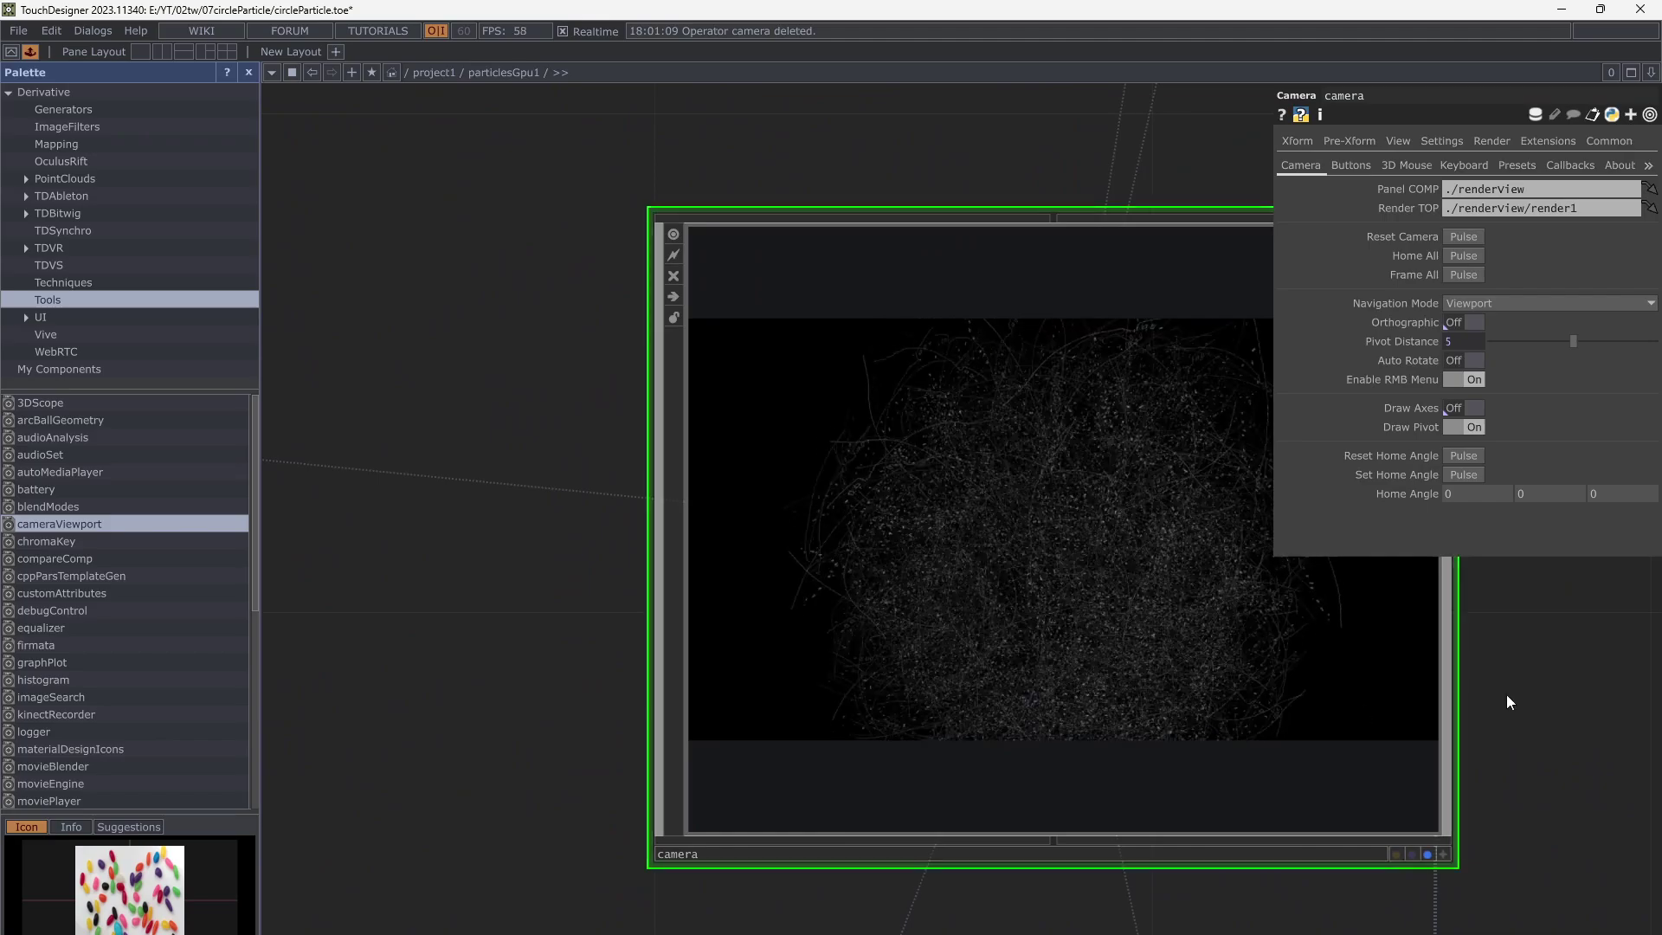
# Set the FOV Angle of the camera inside particlesGpu1 to 13.8, then return to the project1 network
pyautogui.moveTo(1506, 694); pyautogui.dragTo(1226, 692)
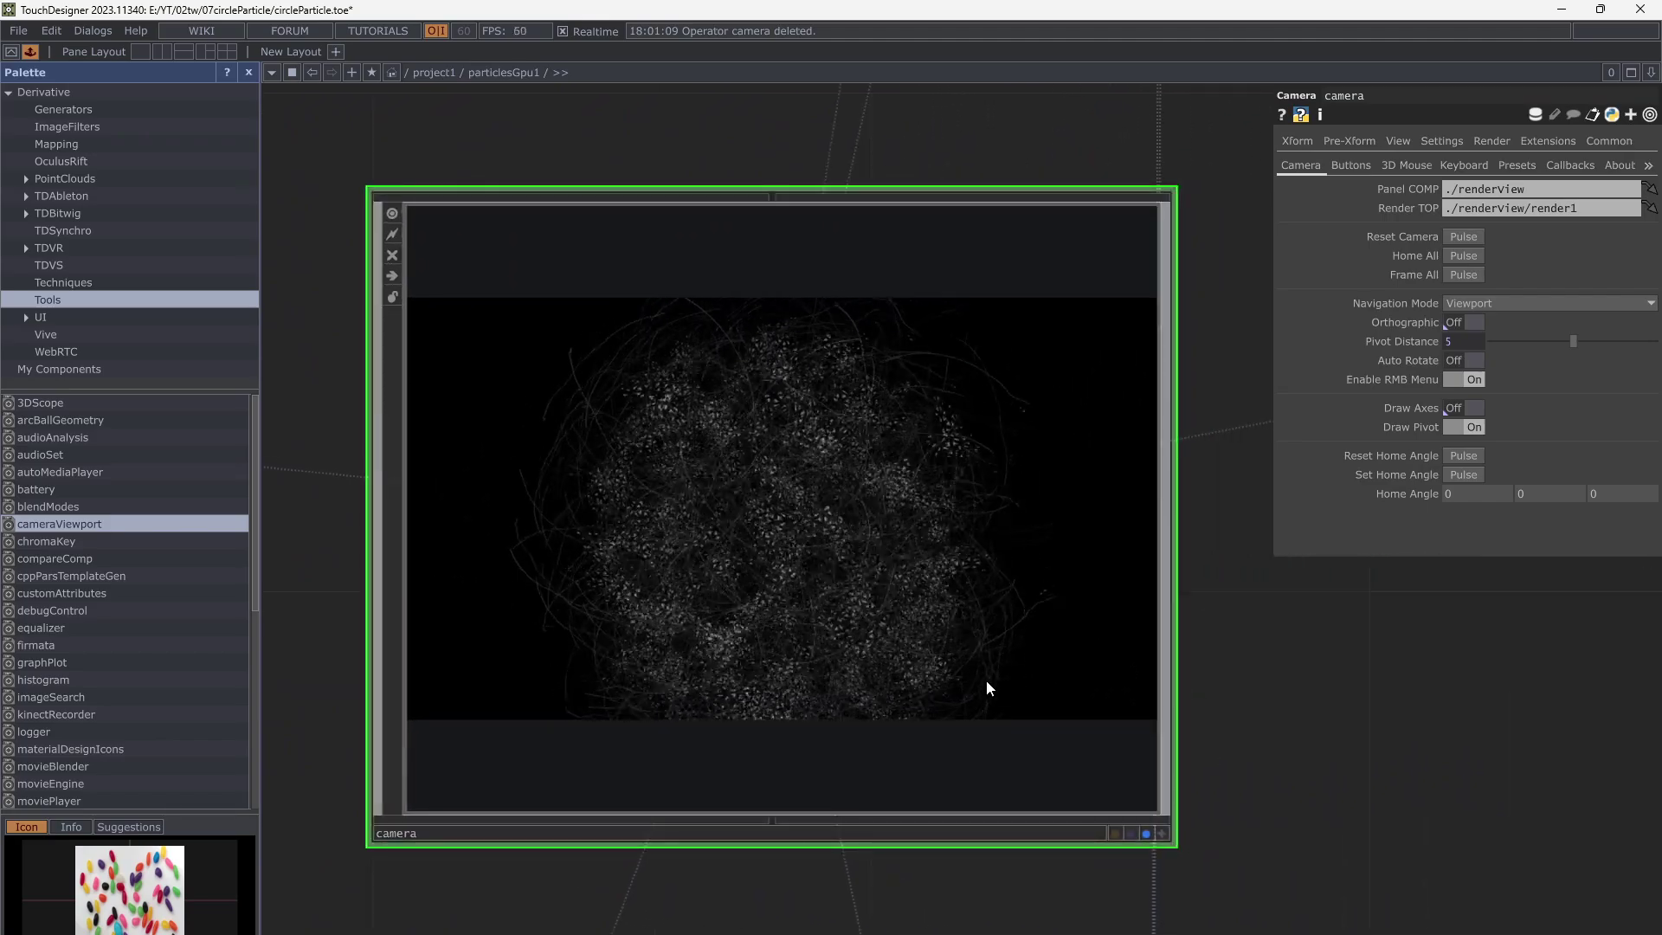
pyautogui.click(1399, 145)
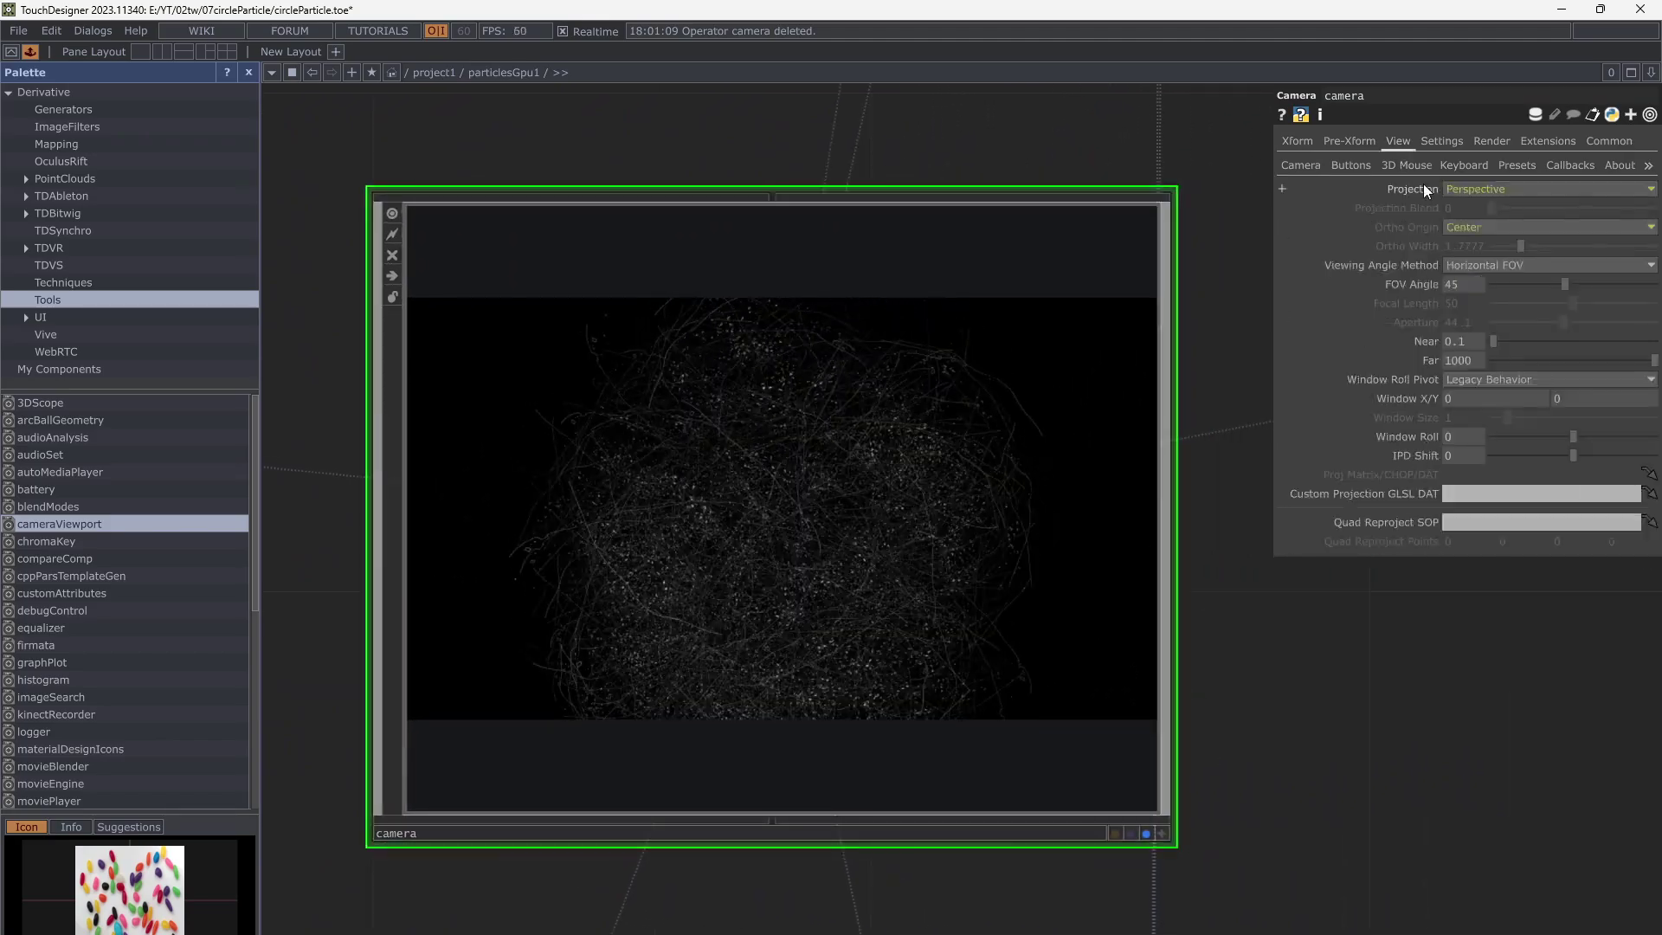
pyautogui.moveTo(1539, 284); pyautogui.dragTo(1515, 315)
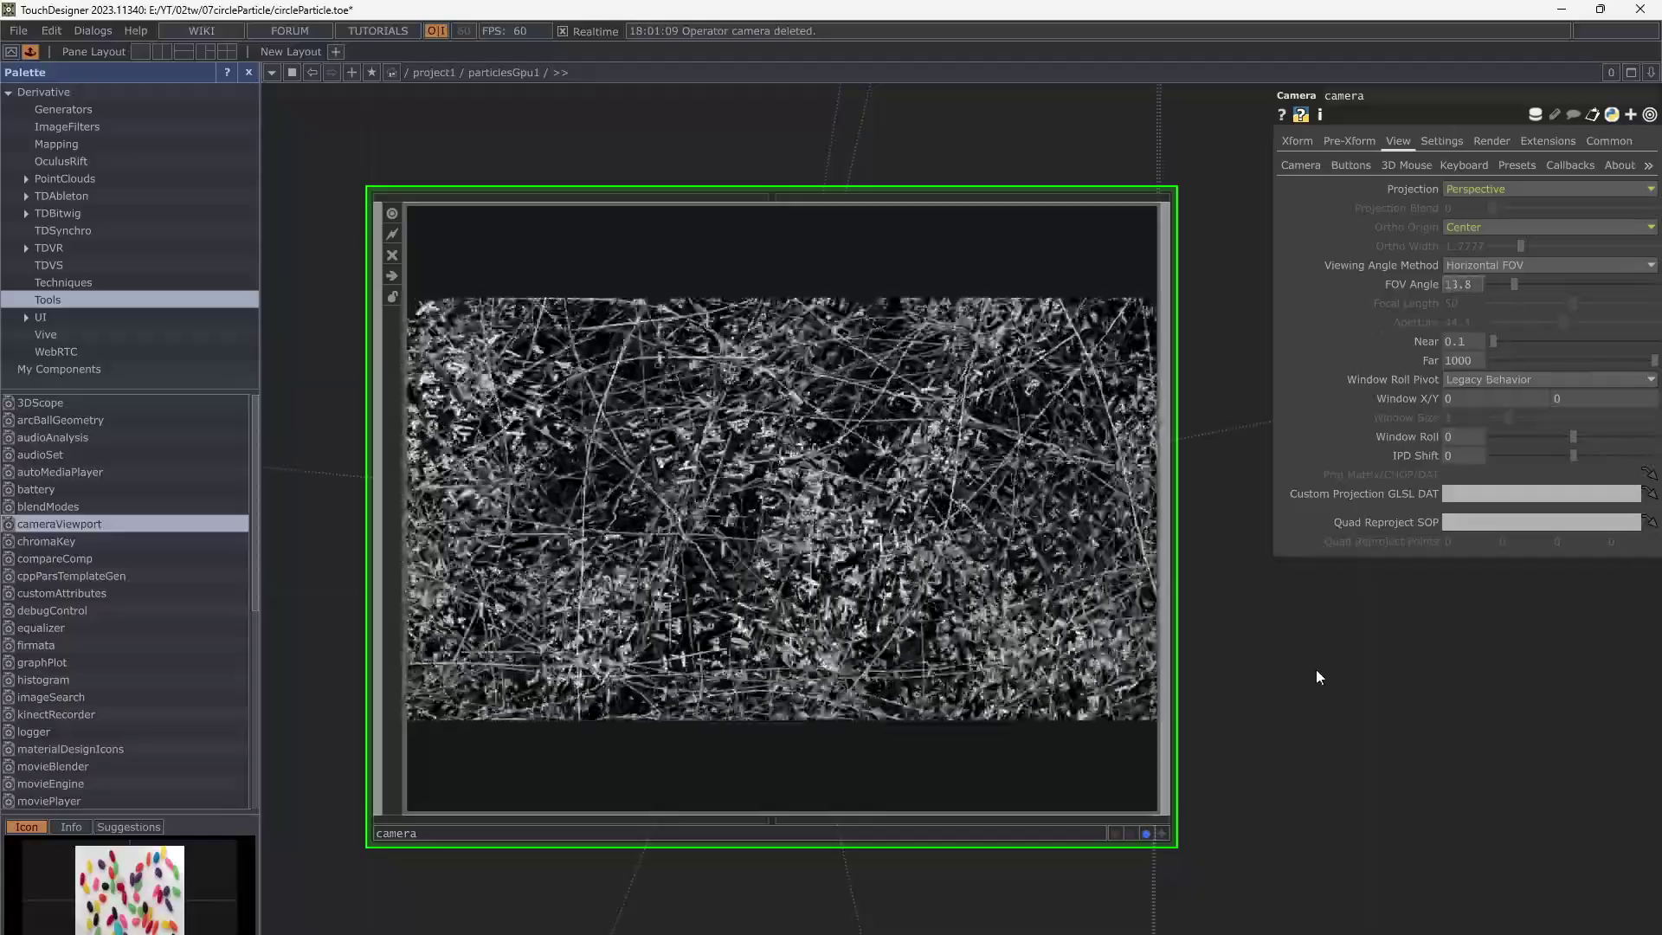
pyautogui.scroll(-5, 1256, 692)
pyautogui.scroll(-6, 1255, 693)
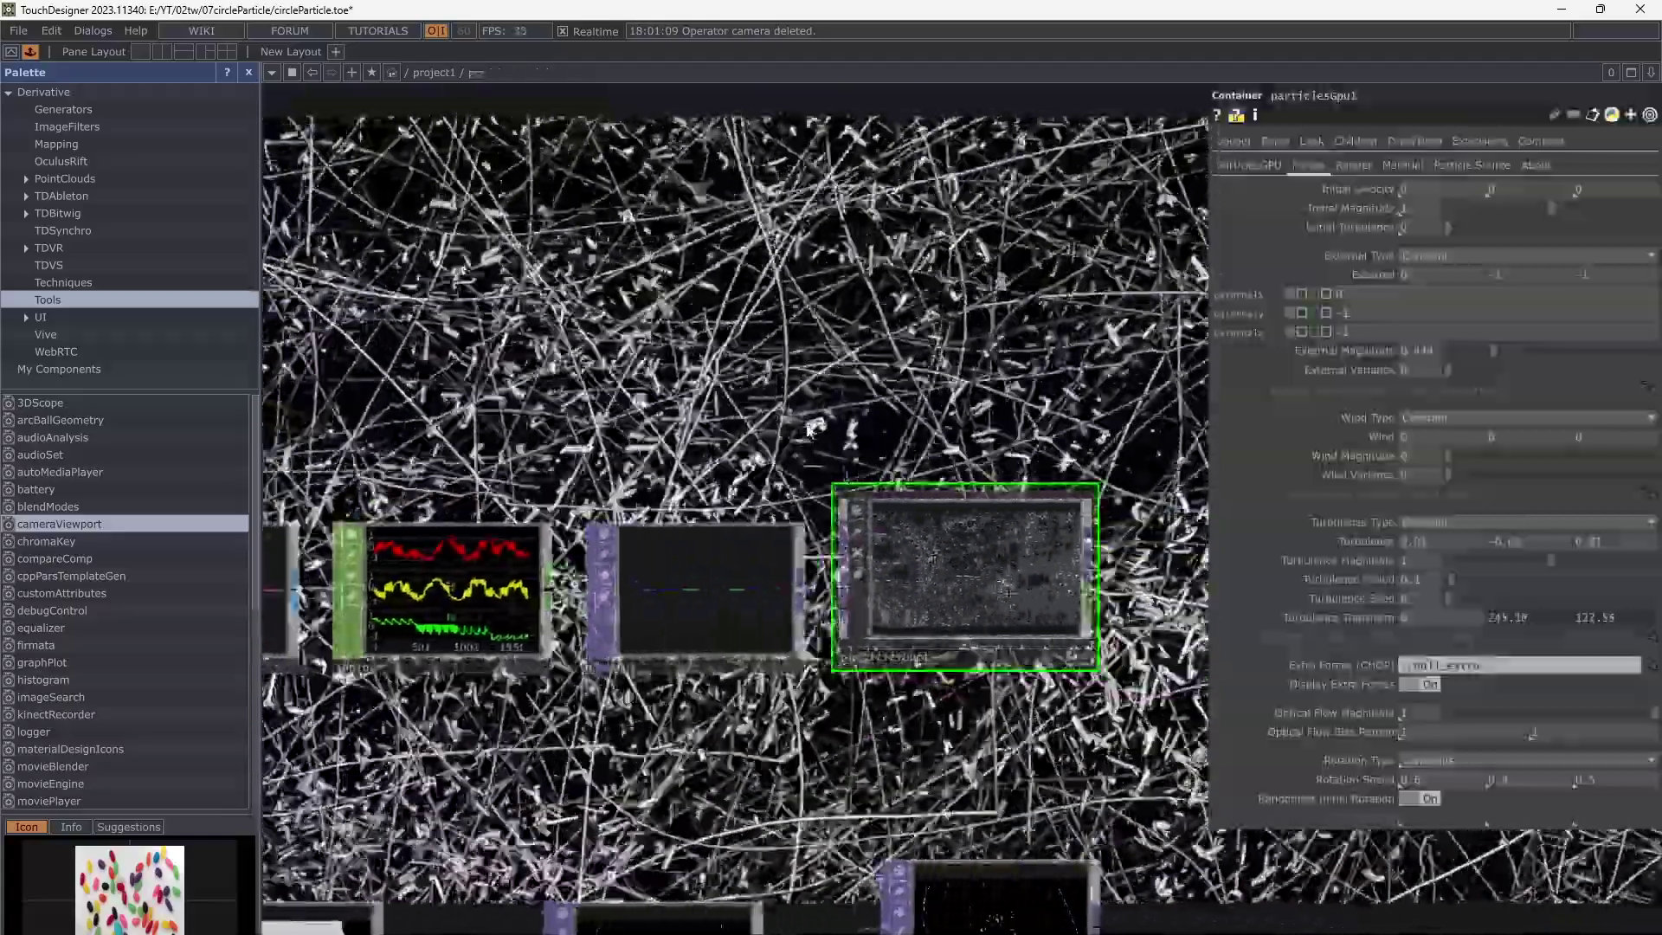
# Turn off null5's display in the network background and bring particlesGpu1 into close view
pyautogui.moveTo(809, 430); pyautogui.dragTo(505, 594)
pyautogui.scroll(-5, 809, 482)
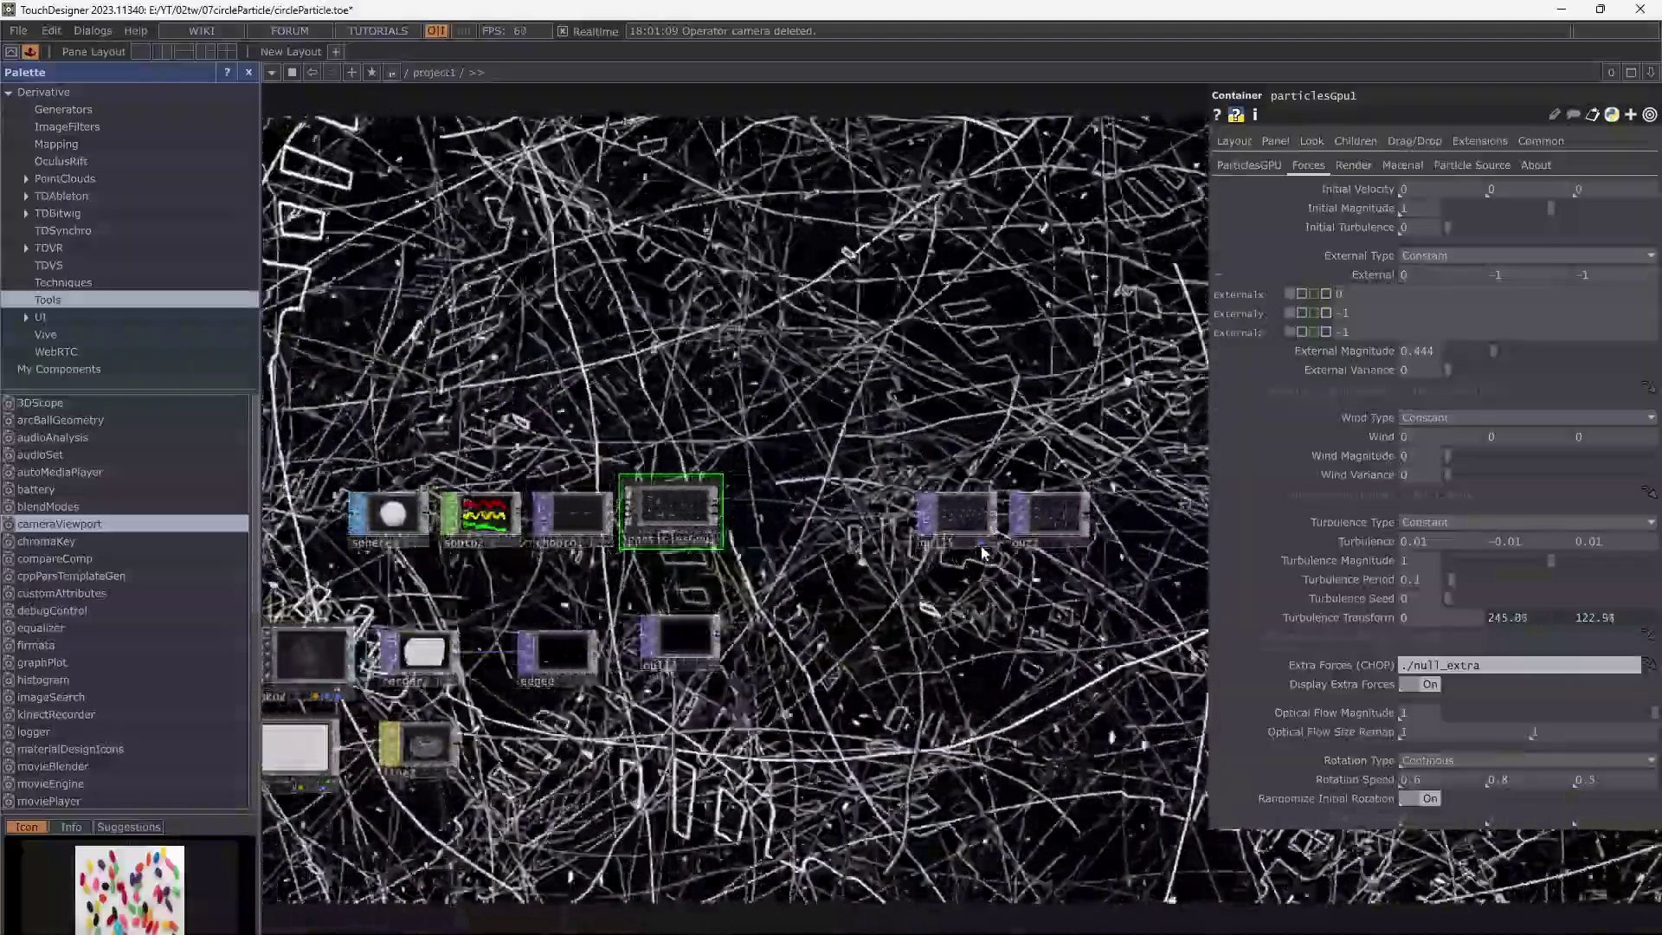
pyautogui.click(982, 546)
pyautogui.scroll(8, 675, 535)
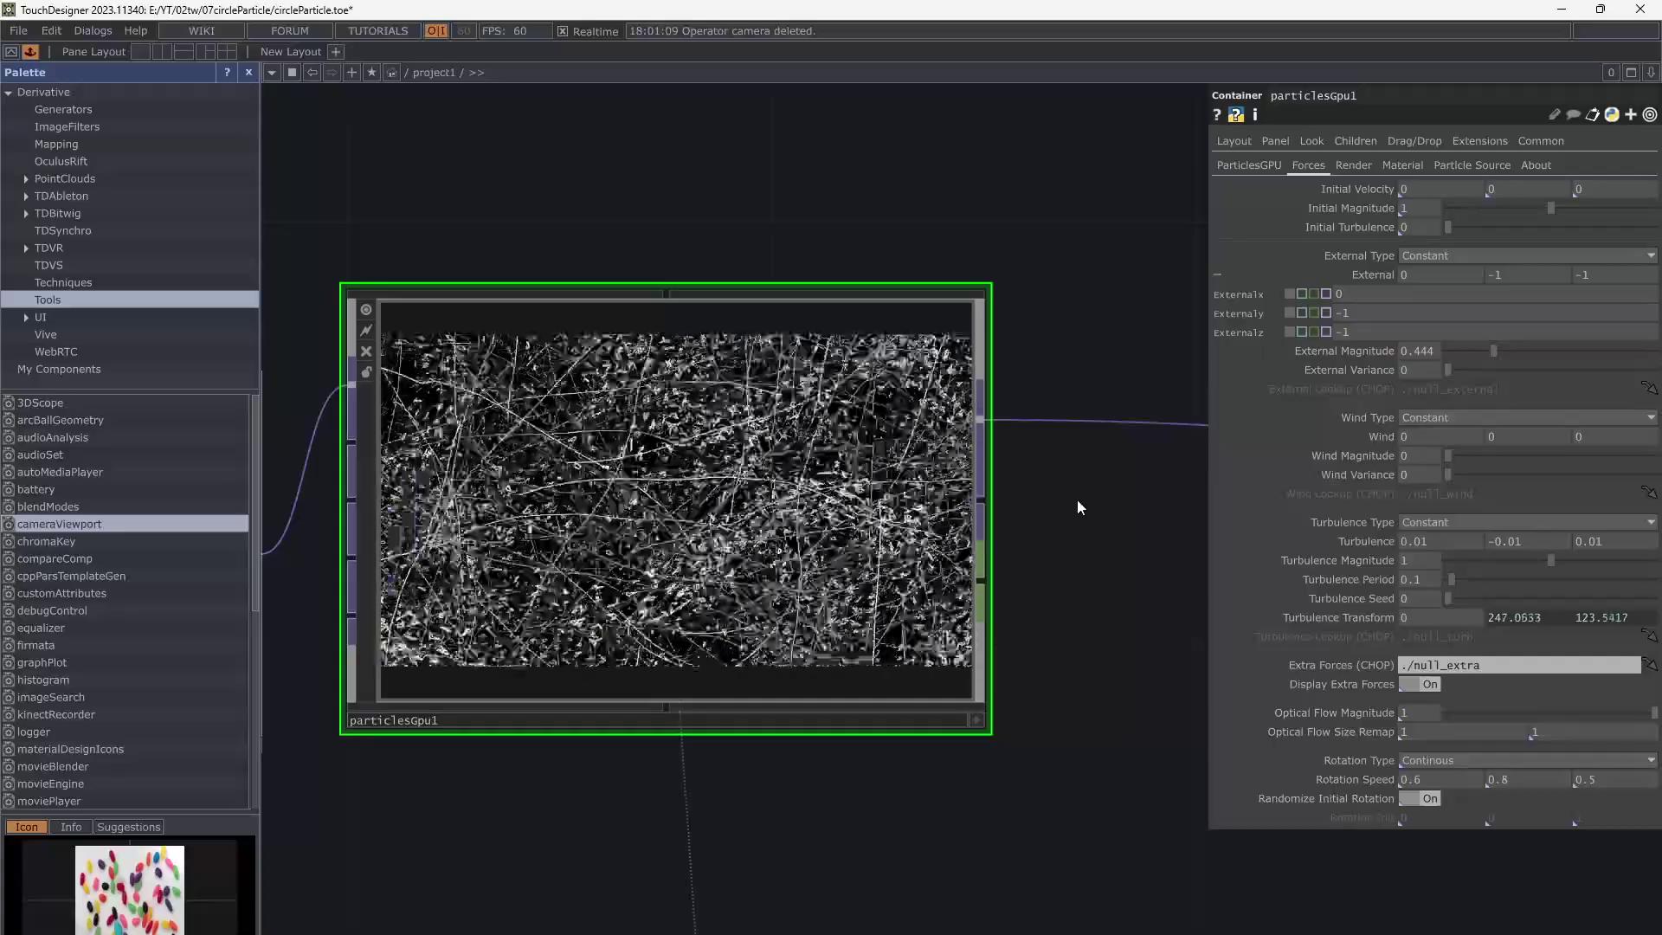
# Set the Birth value of particlesGpu1 to 5 and check the particles in its viewer
pyautogui.click(1249, 164)
pyautogui.write('5')
pyautogui.press('Return')
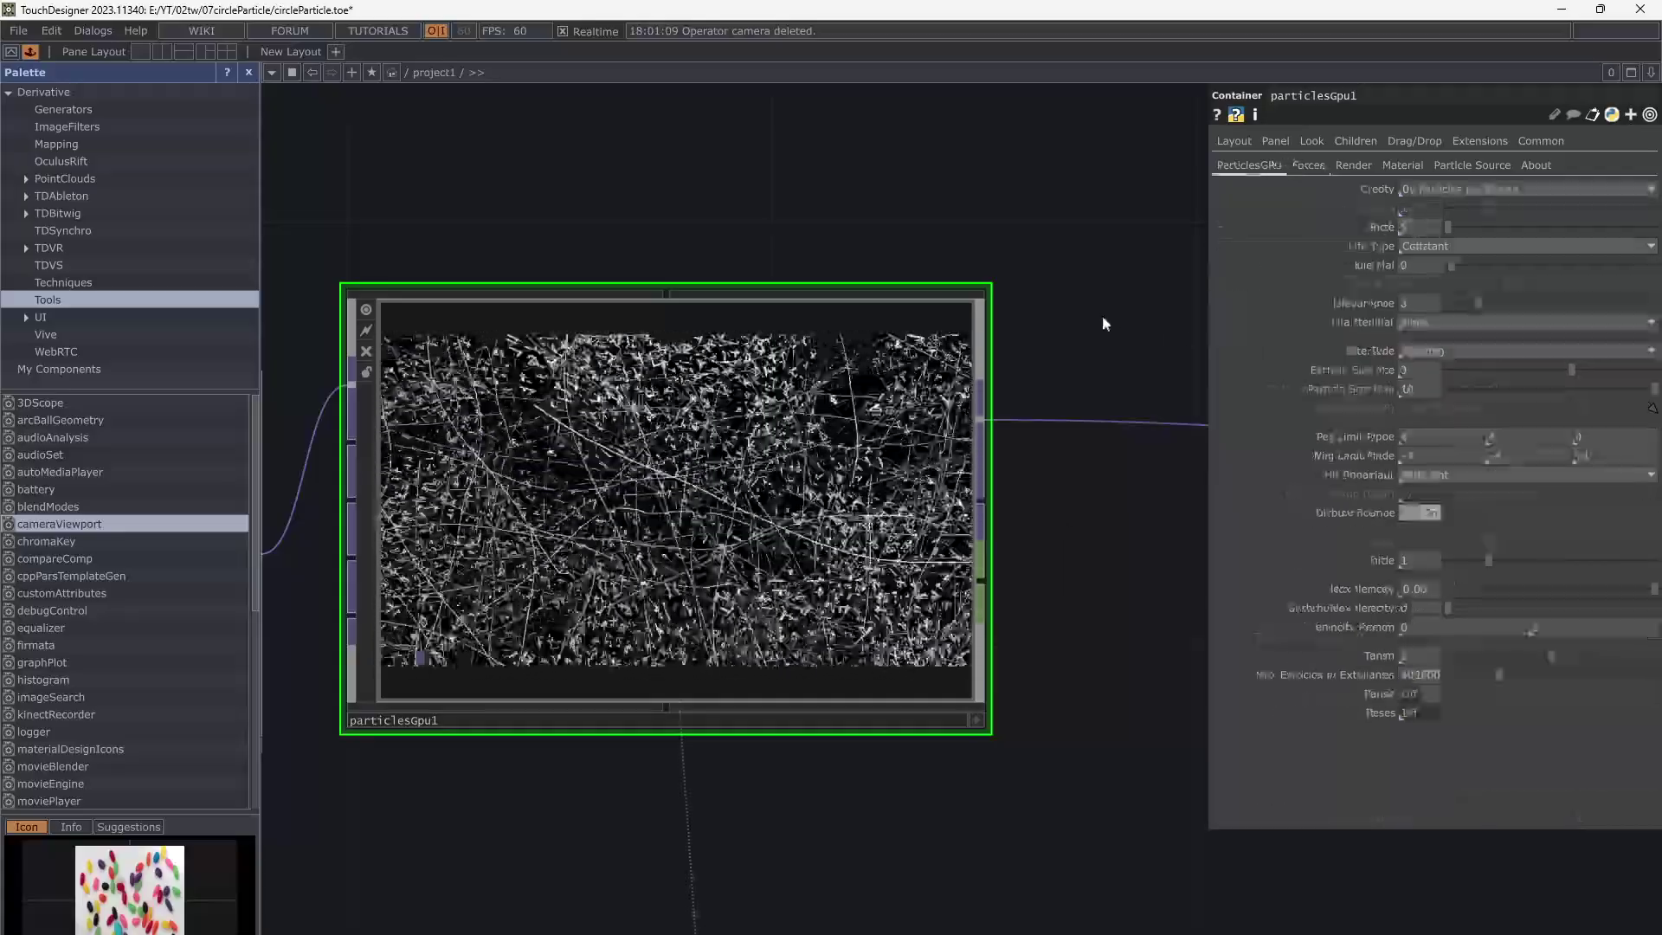
pyautogui.moveTo(1103, 524); pyautogui.dragTo(1161, 548)
pyautogui.scroll(3, 1162, 631)
pyautogui.moveTo(1164, 633); pyautogui.dragTo(1238, 644)
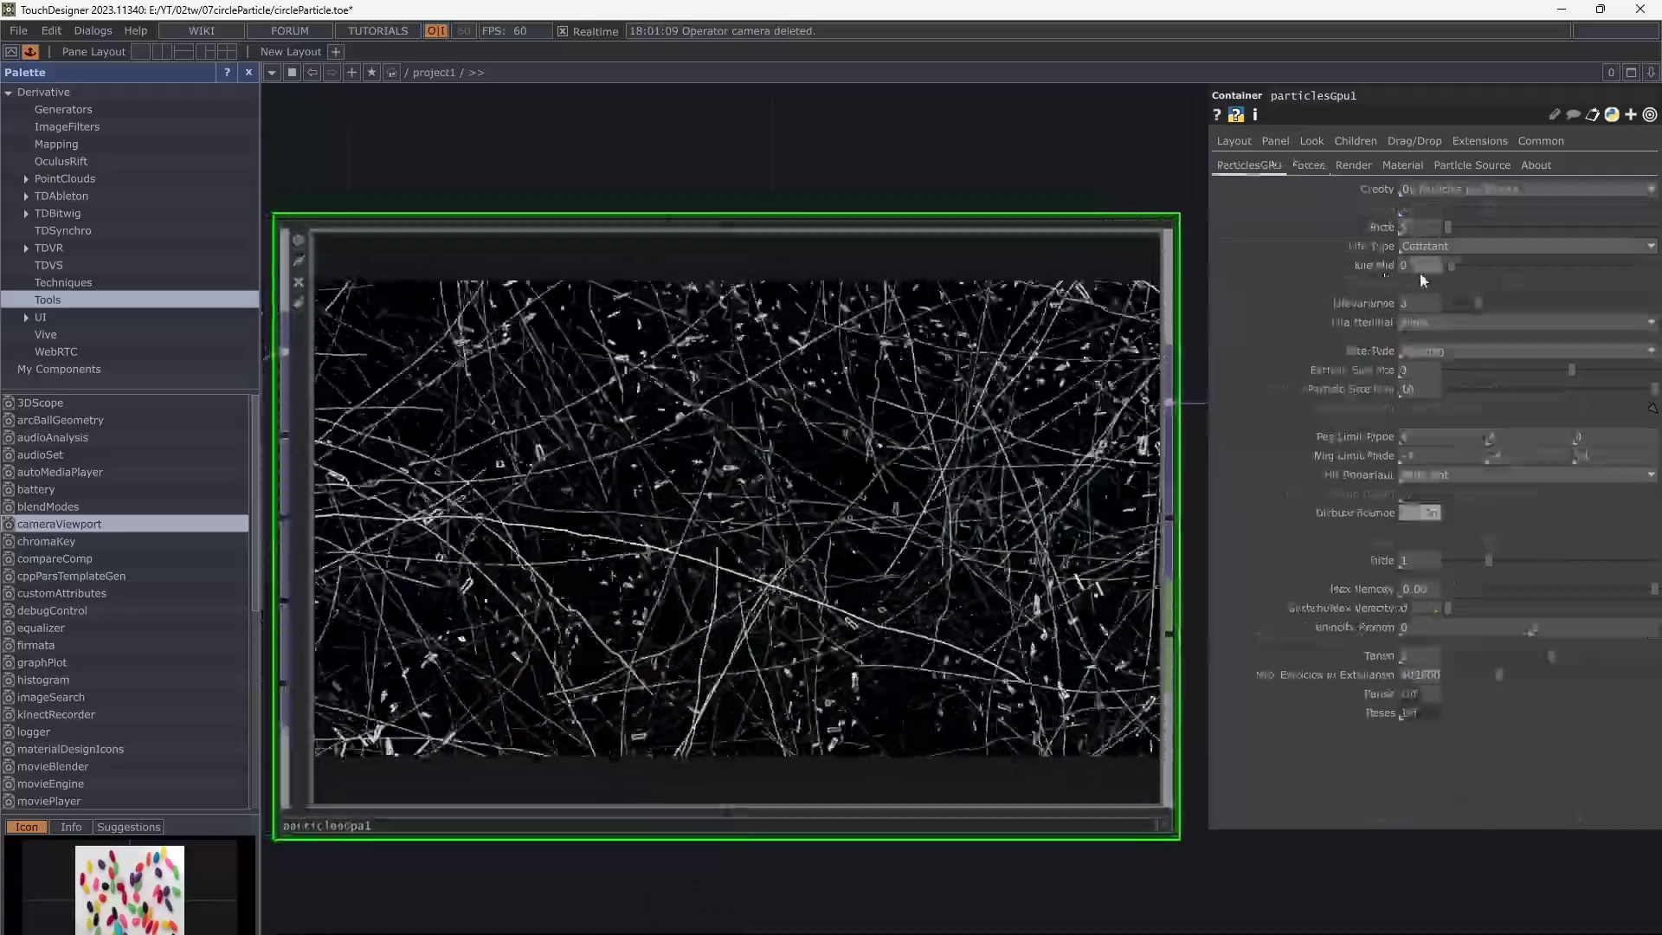
# Set the Life Min of particlesGpu1 to 0.001 and its Birth to 20
pyautogui.moveTo(1424, 265)
pyautogui.mouseDown(button='middle')
pyautogui.moveTo(1415, 295)
pyautogui.moveTo(1420, 270)
pyautogui.moveTo(1402, 283)
pyautogui.mouseUp(button='middle')
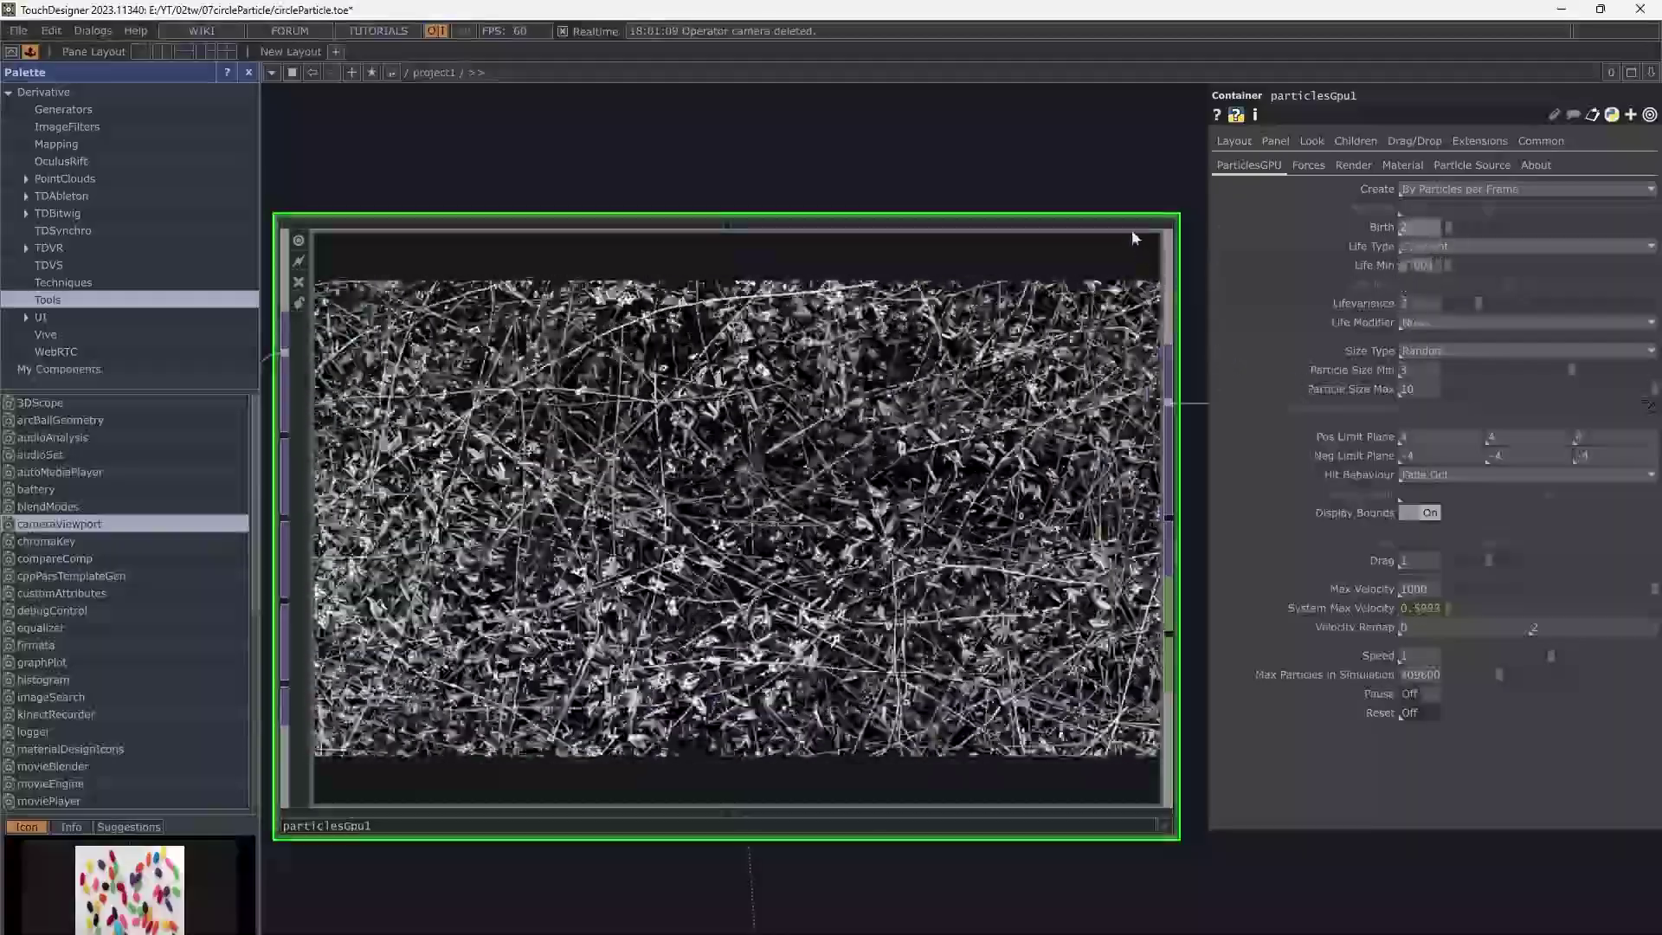
pyautogui.write('0')
pyautogui.press('Return')
pyautogui.scroll(-6, 765, 597)
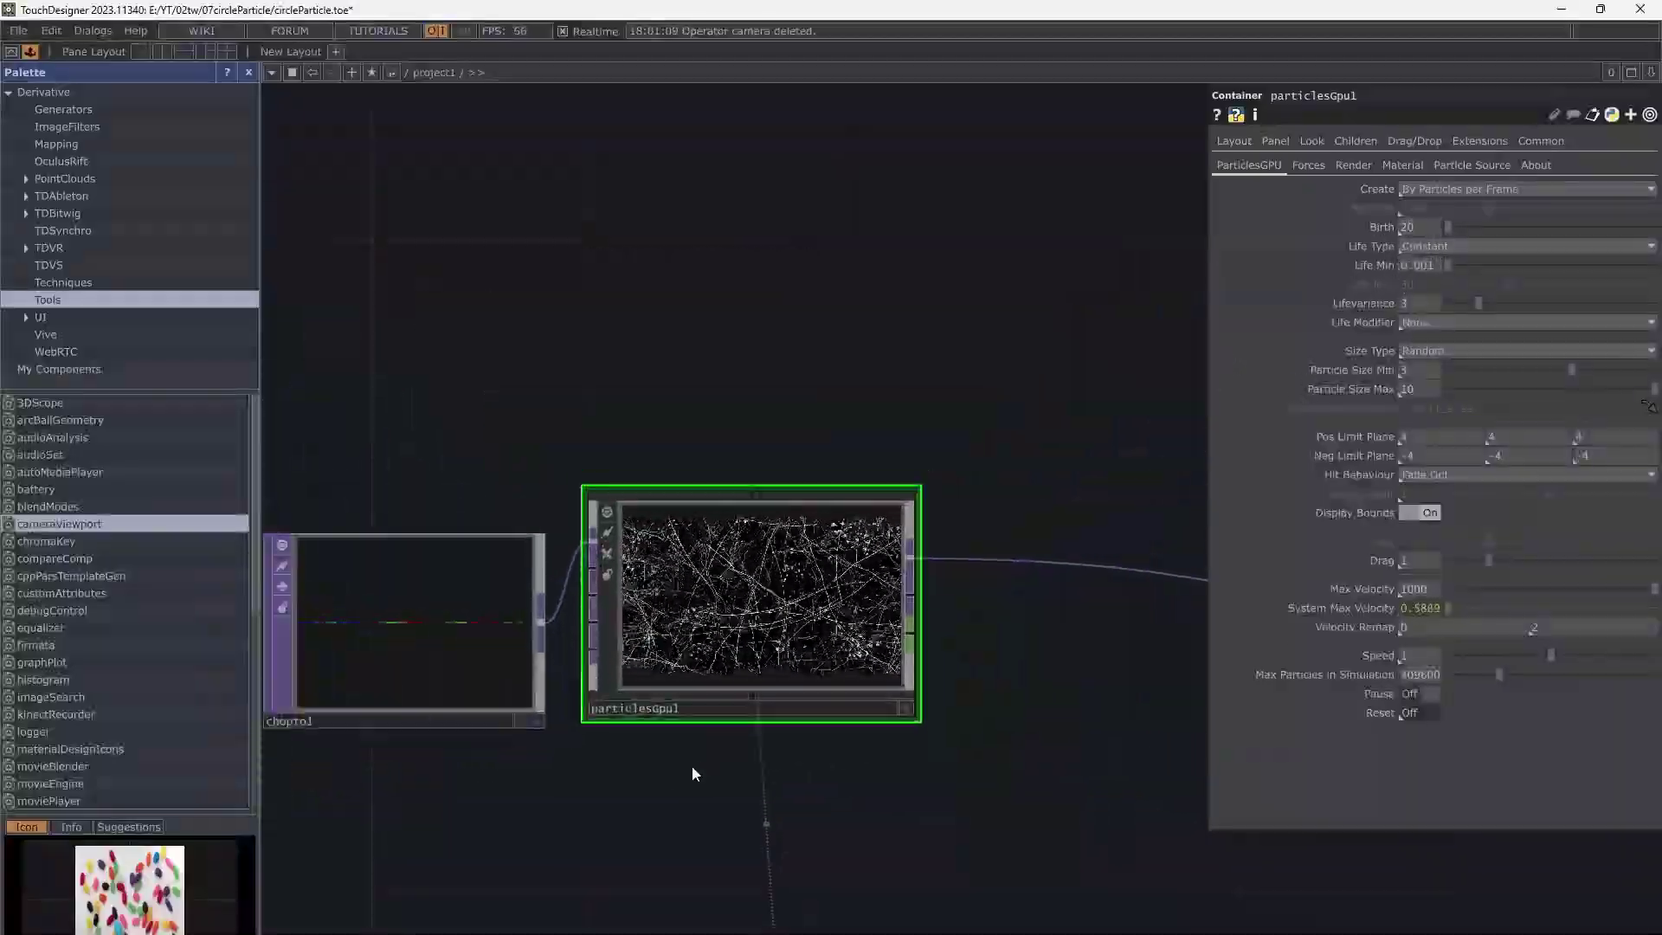
# Move the operator chain from sphere4 through edge2 farther from null3 to free space along the connection
pyautogui.moveTo(692, 765); pyautogui.dragTo(899, 581)
pyautogui.scroll(-2, 900, 580)
pyautogui.moveTo(798, 649); pyautogui.dragTo(962, 437)
pyautogui.scroll(-2, 959, 438)
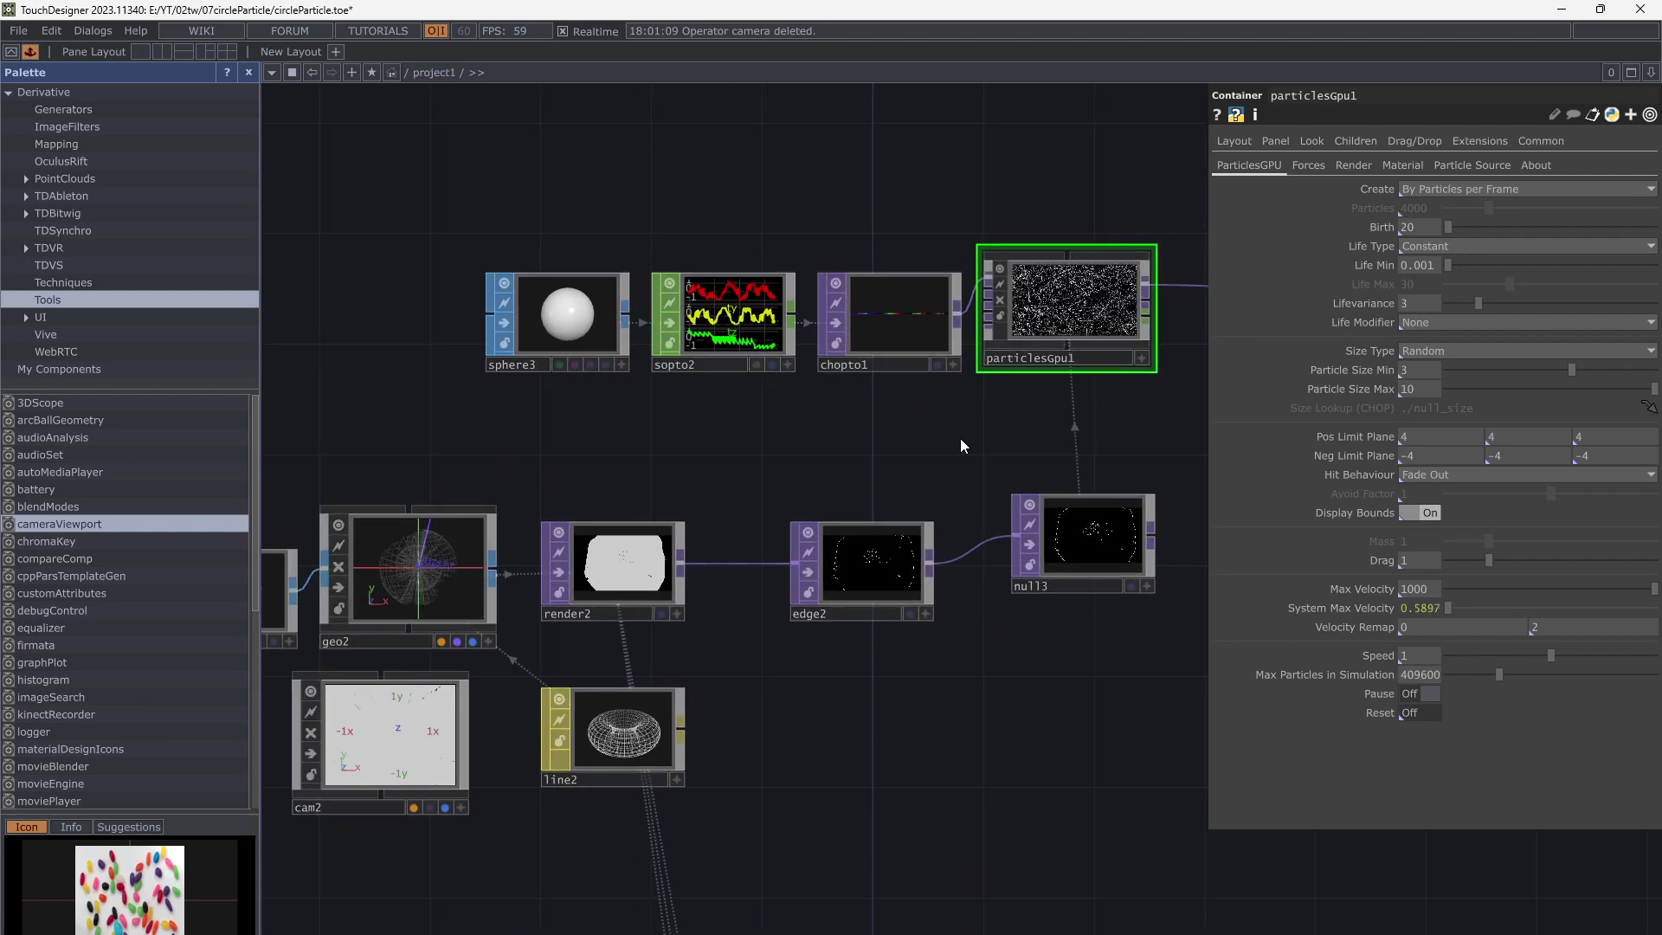
pyautogui.scroll(-2, 863, 692)
pyautogui.moveTo(864, 693); pyautogui.dragTo(1059, 625)
pyautogui.scroll(-3, 947, 662)
pyautogui.moveTo(1038, 654); pyautogui.dragTo(600, 534, button='right')
pyautogui.moveTo(1036, 573); pyautogui.dragTo(840, 561)
pyautogui.click(1005, 605)
# Set the resolution of render2 to 1024 x 1024
pyautogui.scroll(2, 996, 550)
pyautogui.scroll(1, 998, 548)
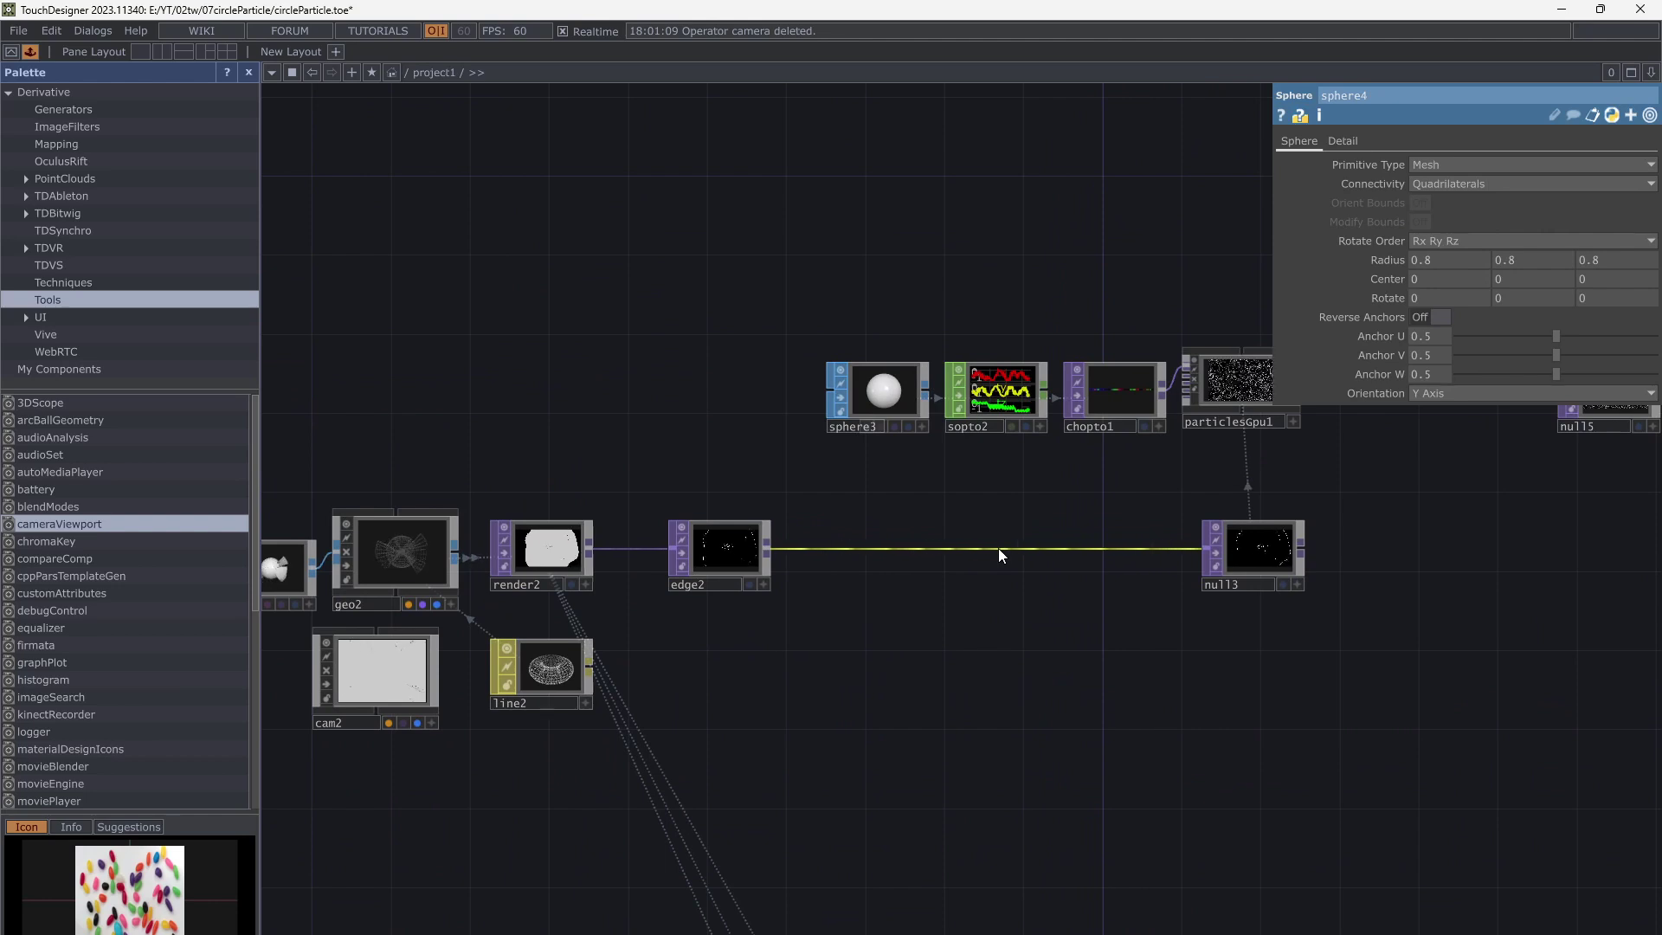
pyautogui.scroll(2, 999, 548)
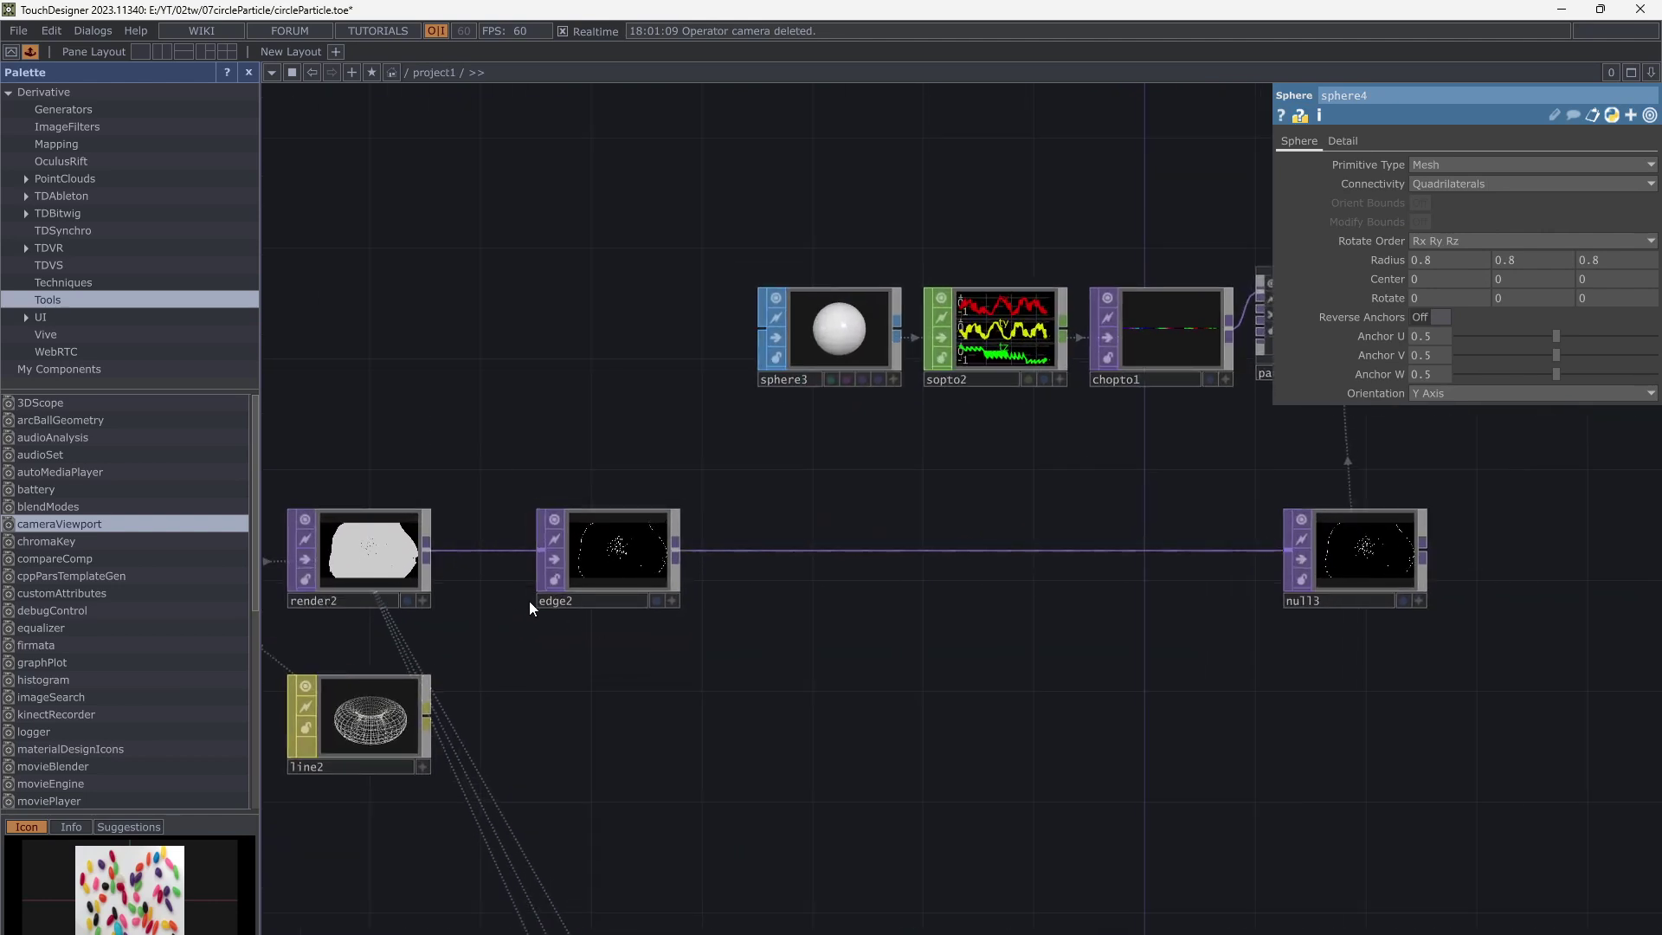
pyautogui.moveTo(563, 457); pyautogui.dragTo(839, 485)
pyautogui.click(824, 543)
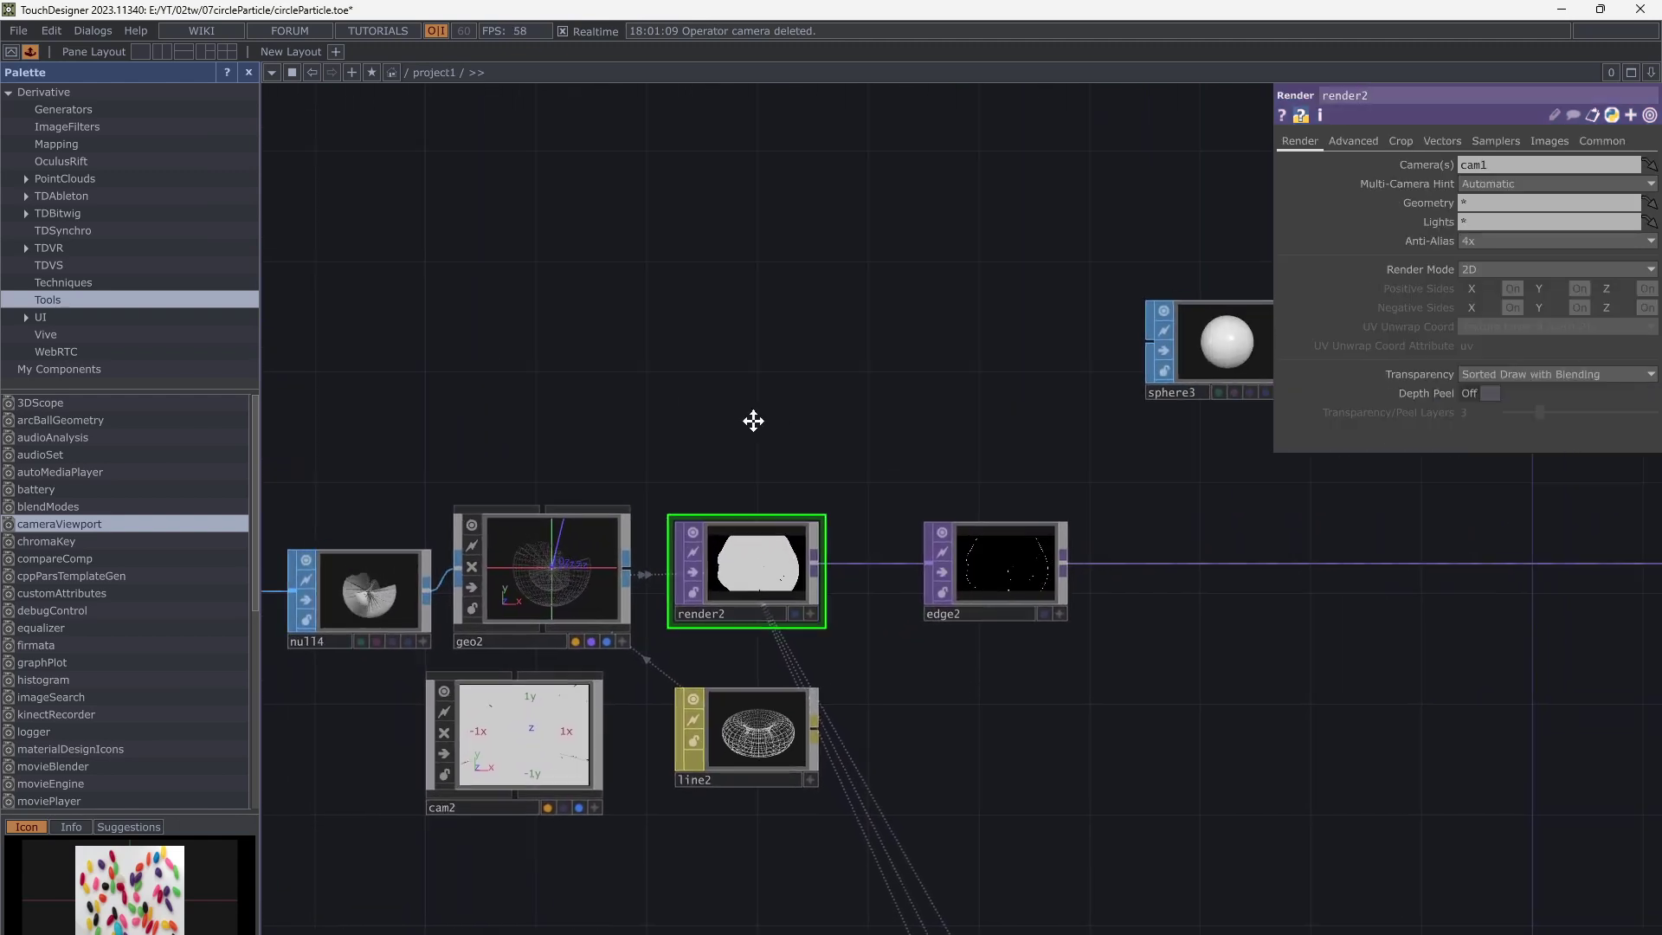
pyautogui.click(1601, 140)
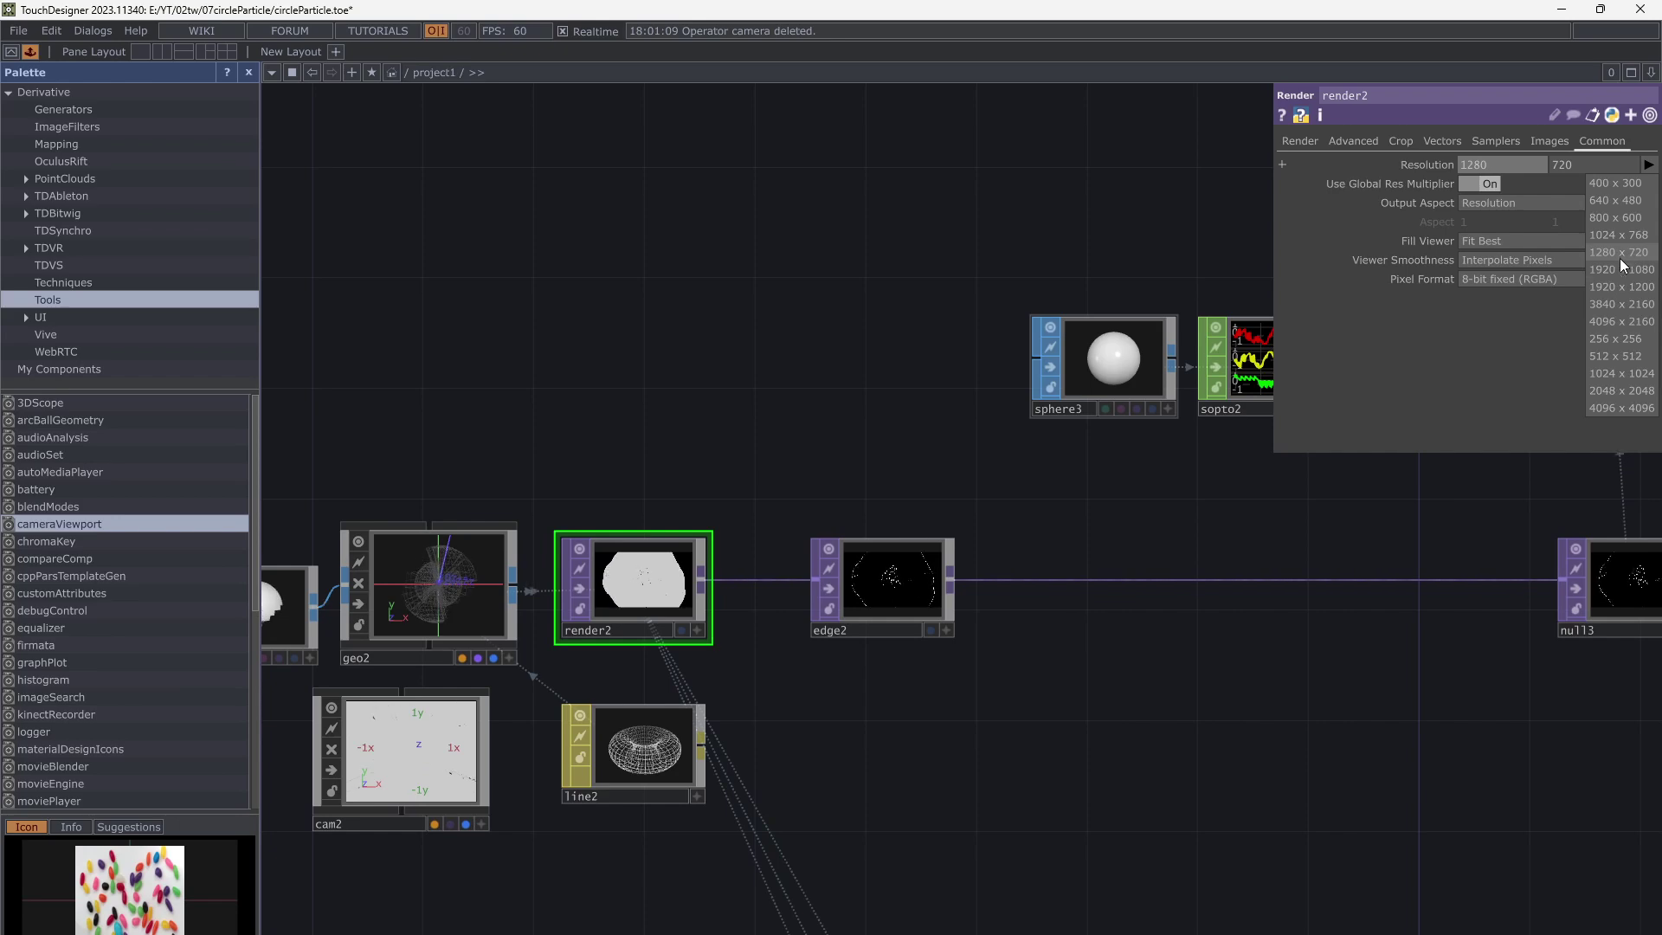
pyautogui.moveTo(1133, 590); pyautogui.dragTo(580, 692)
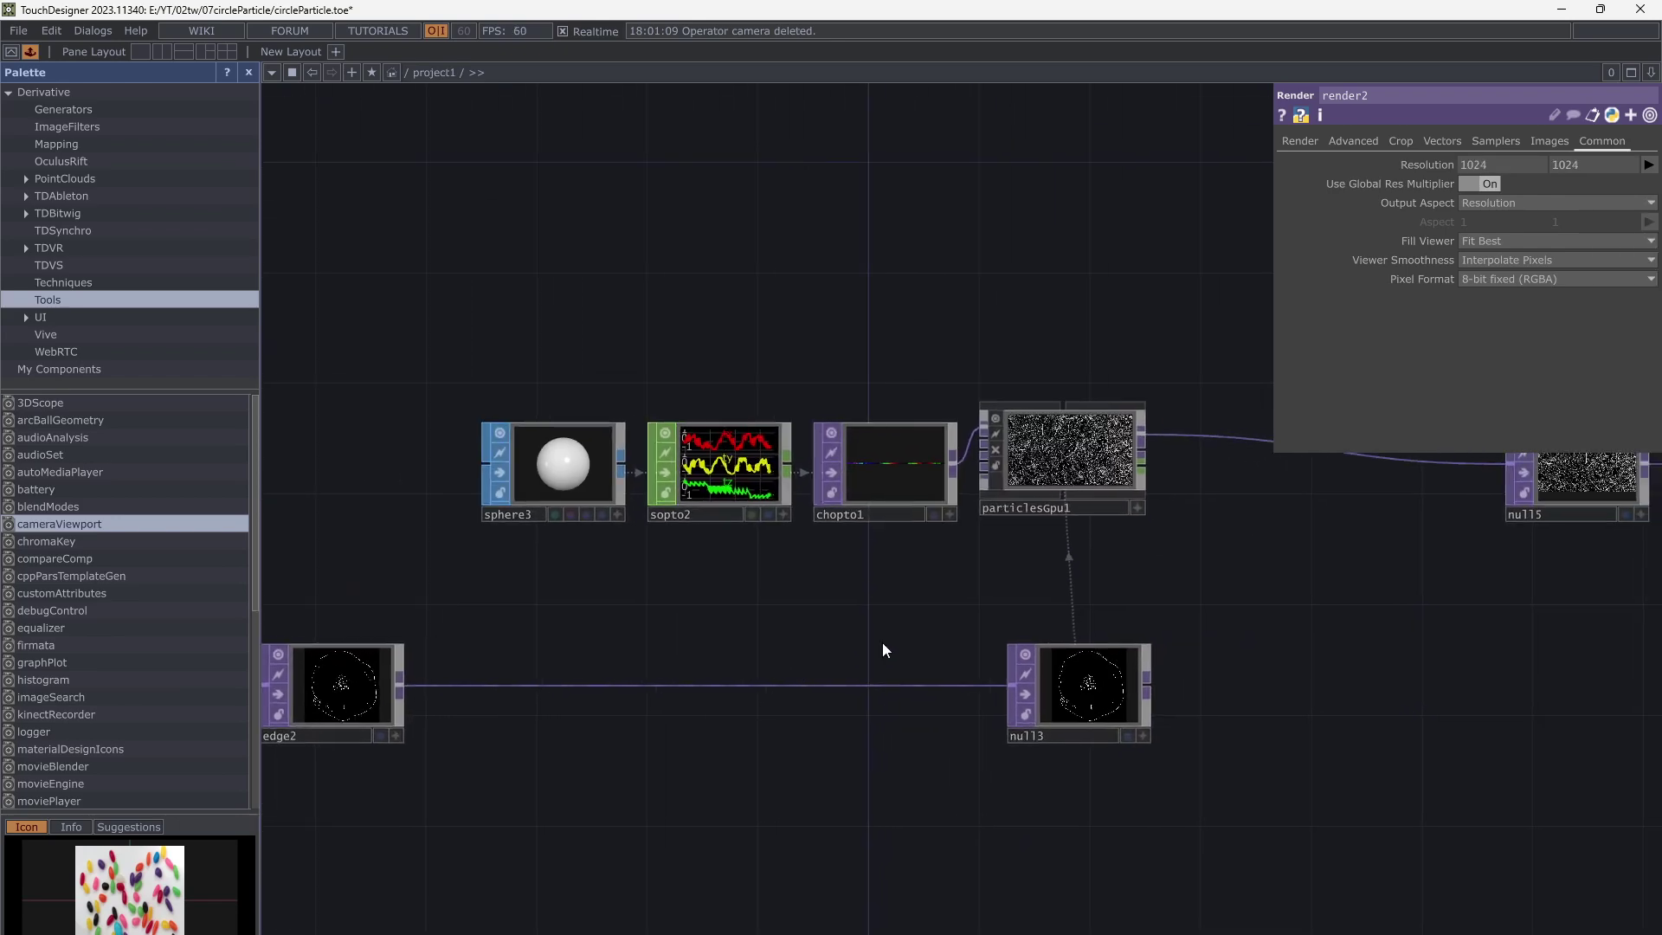
# Add the feedbackEdge image filter from the palette below edge2 and connect edge2's output to its input
pyautogui.moveTo(896, 646); pyautogui.dragTo(1172, 592)
pyautogui.hscroll(-6, 879, 703)
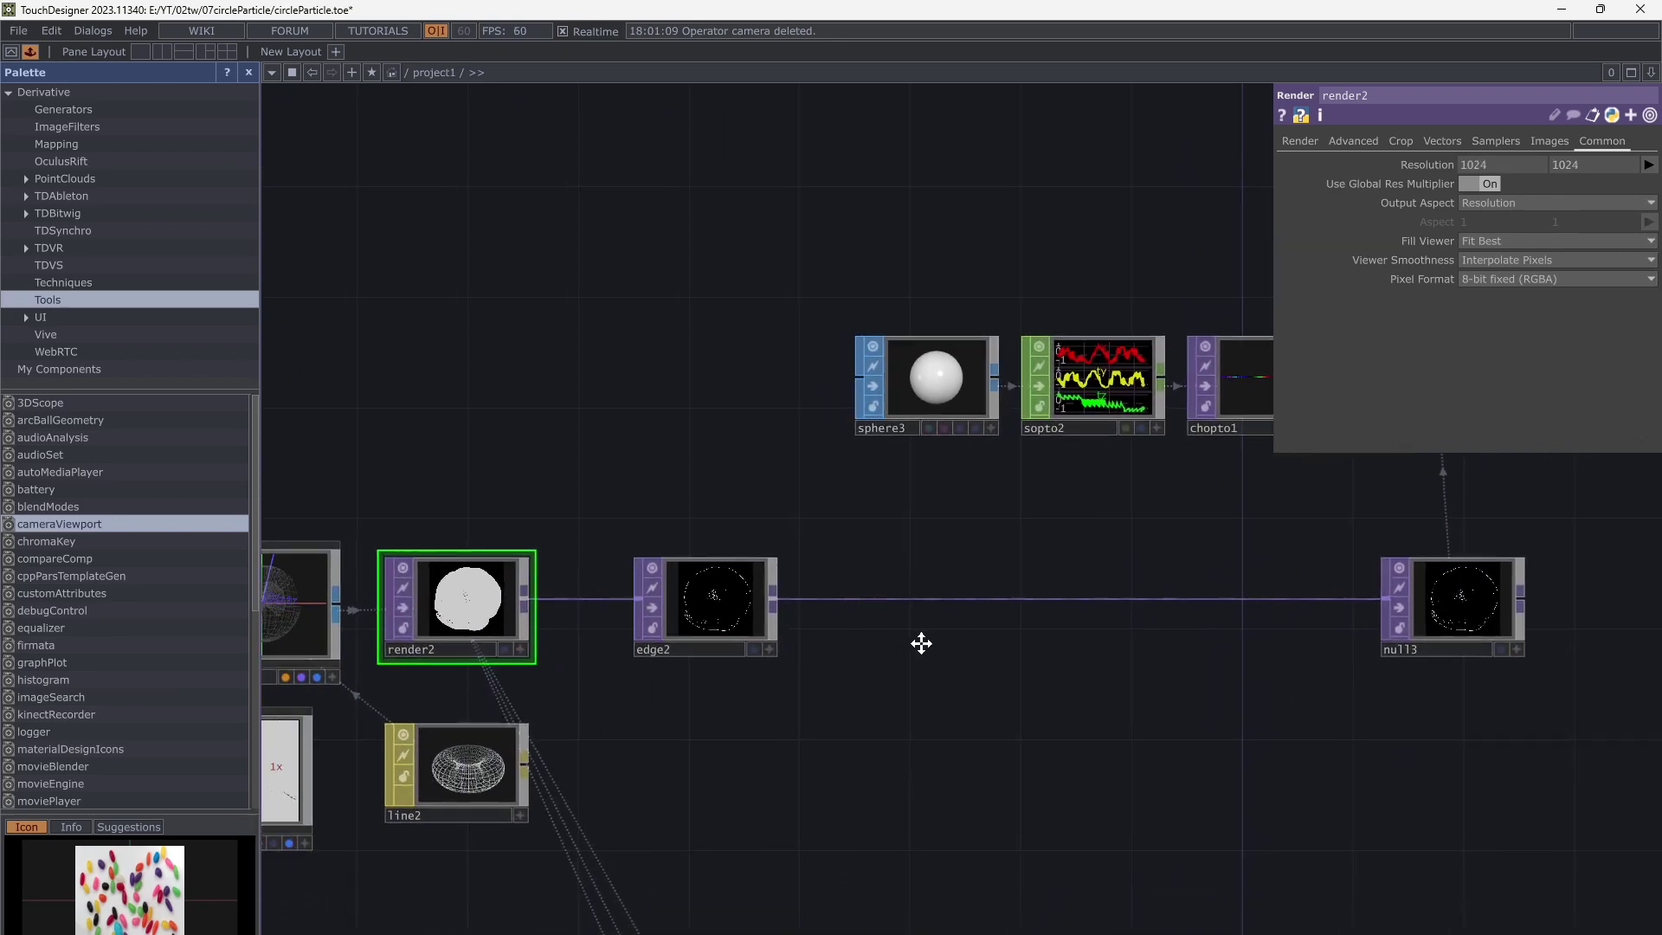
pyautogui.hscroll(5, 1030, 618)
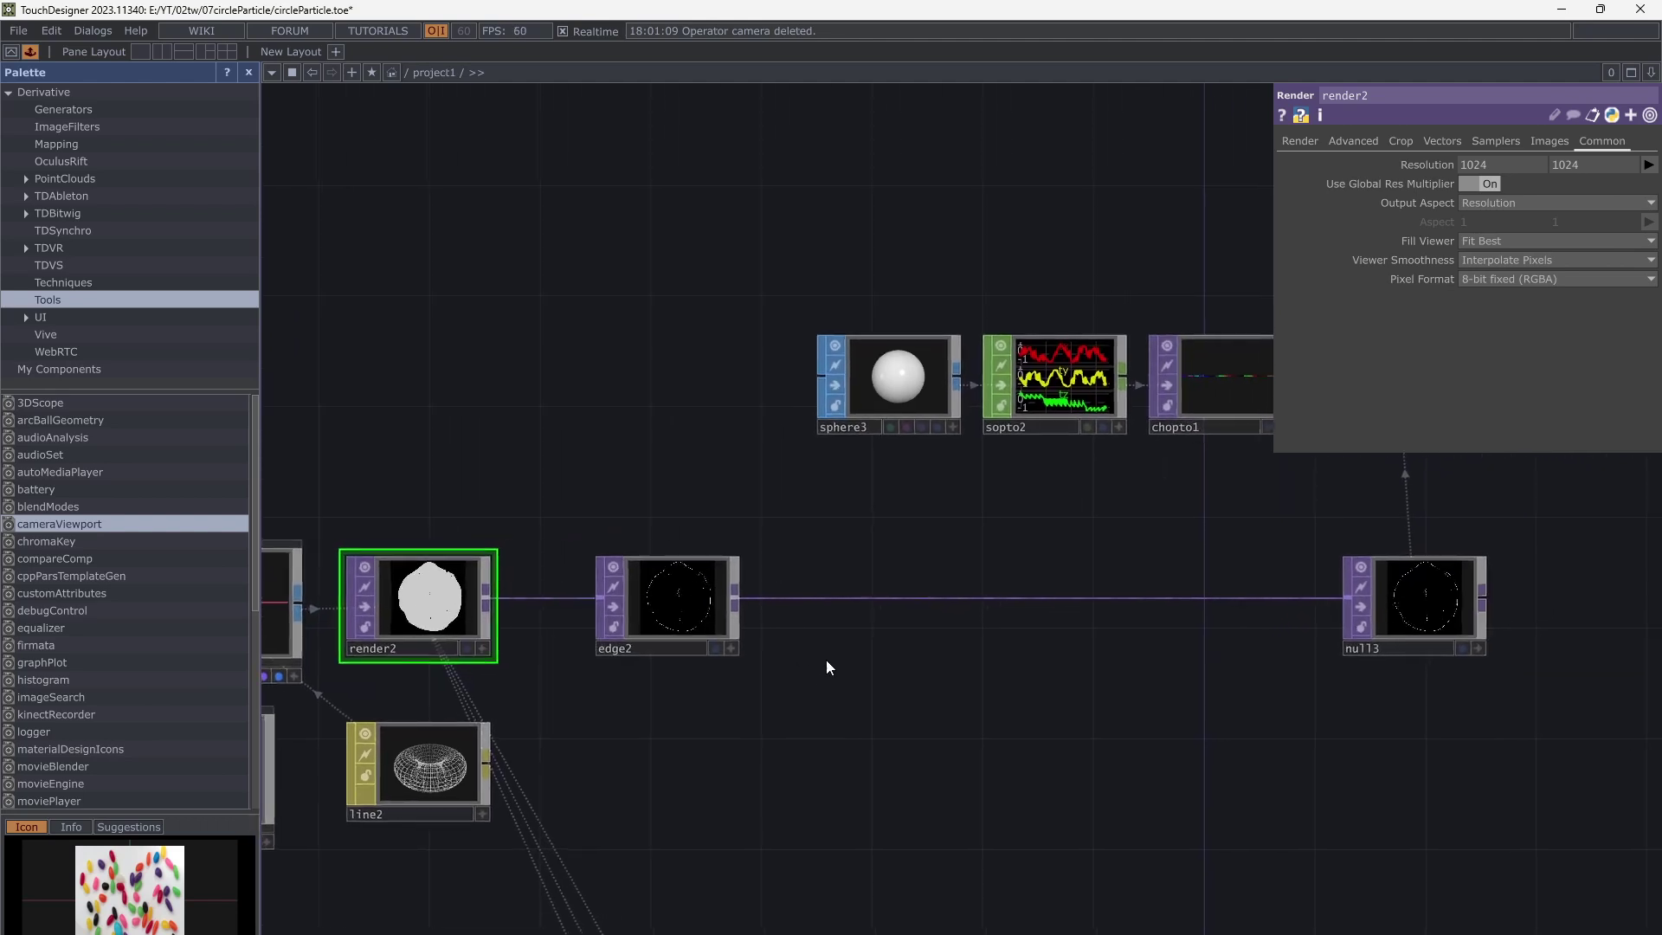
pyautogui.click(85, 126)
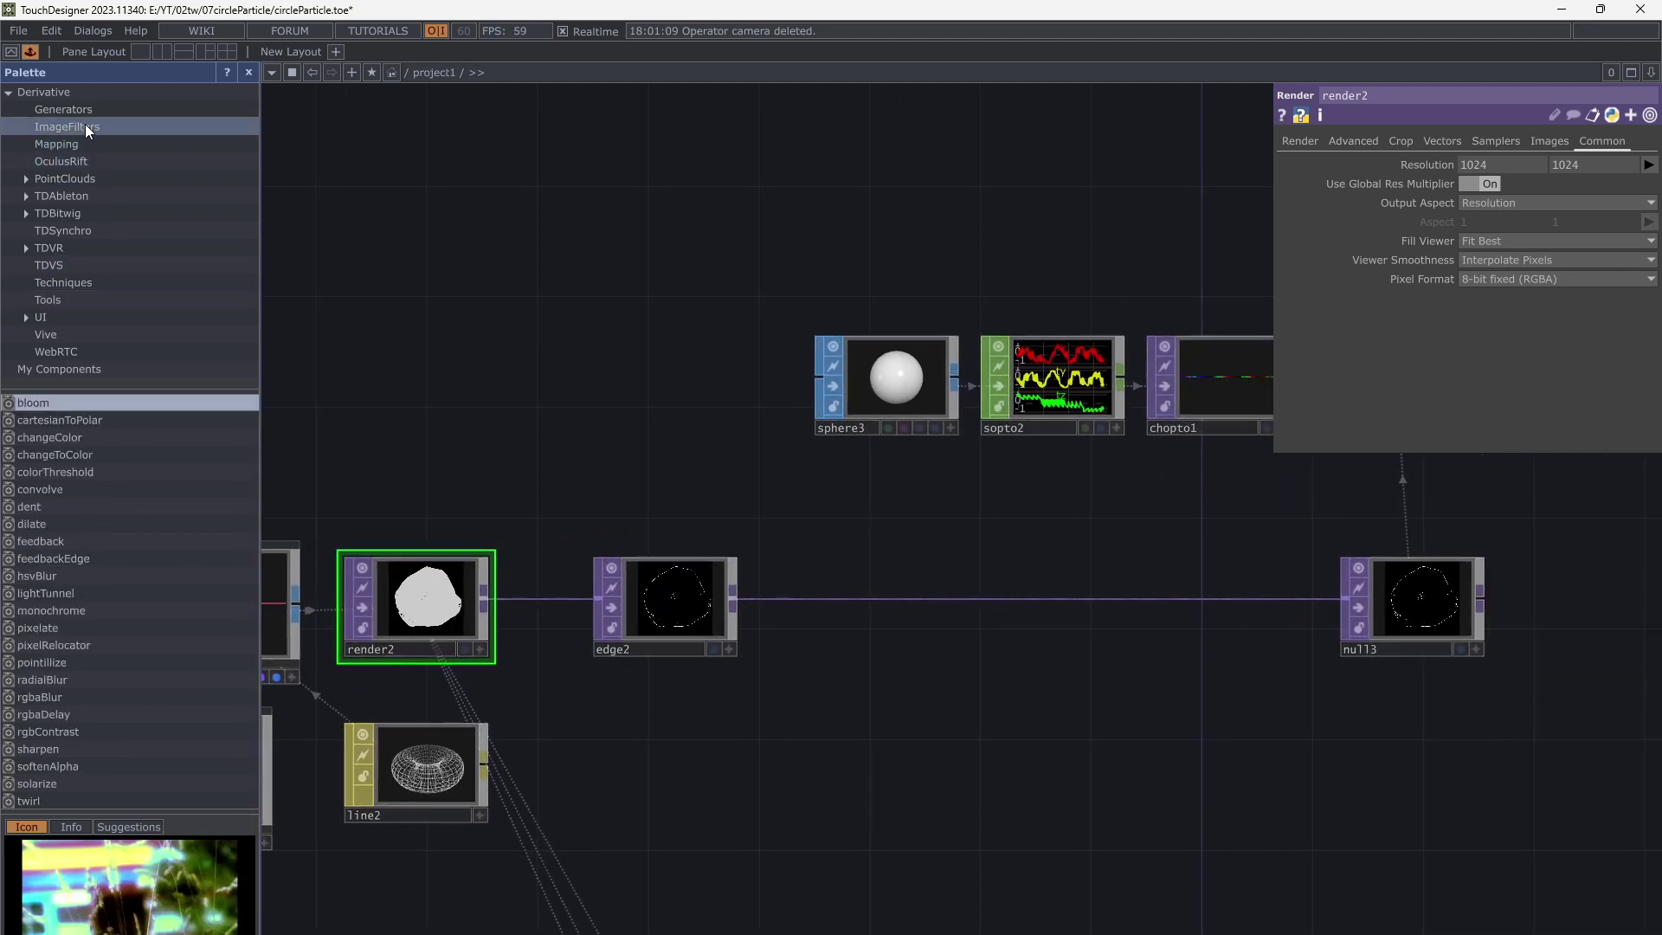
pyautogui.moveTo(815, 706); pyautogui.dragTo(732, 598)
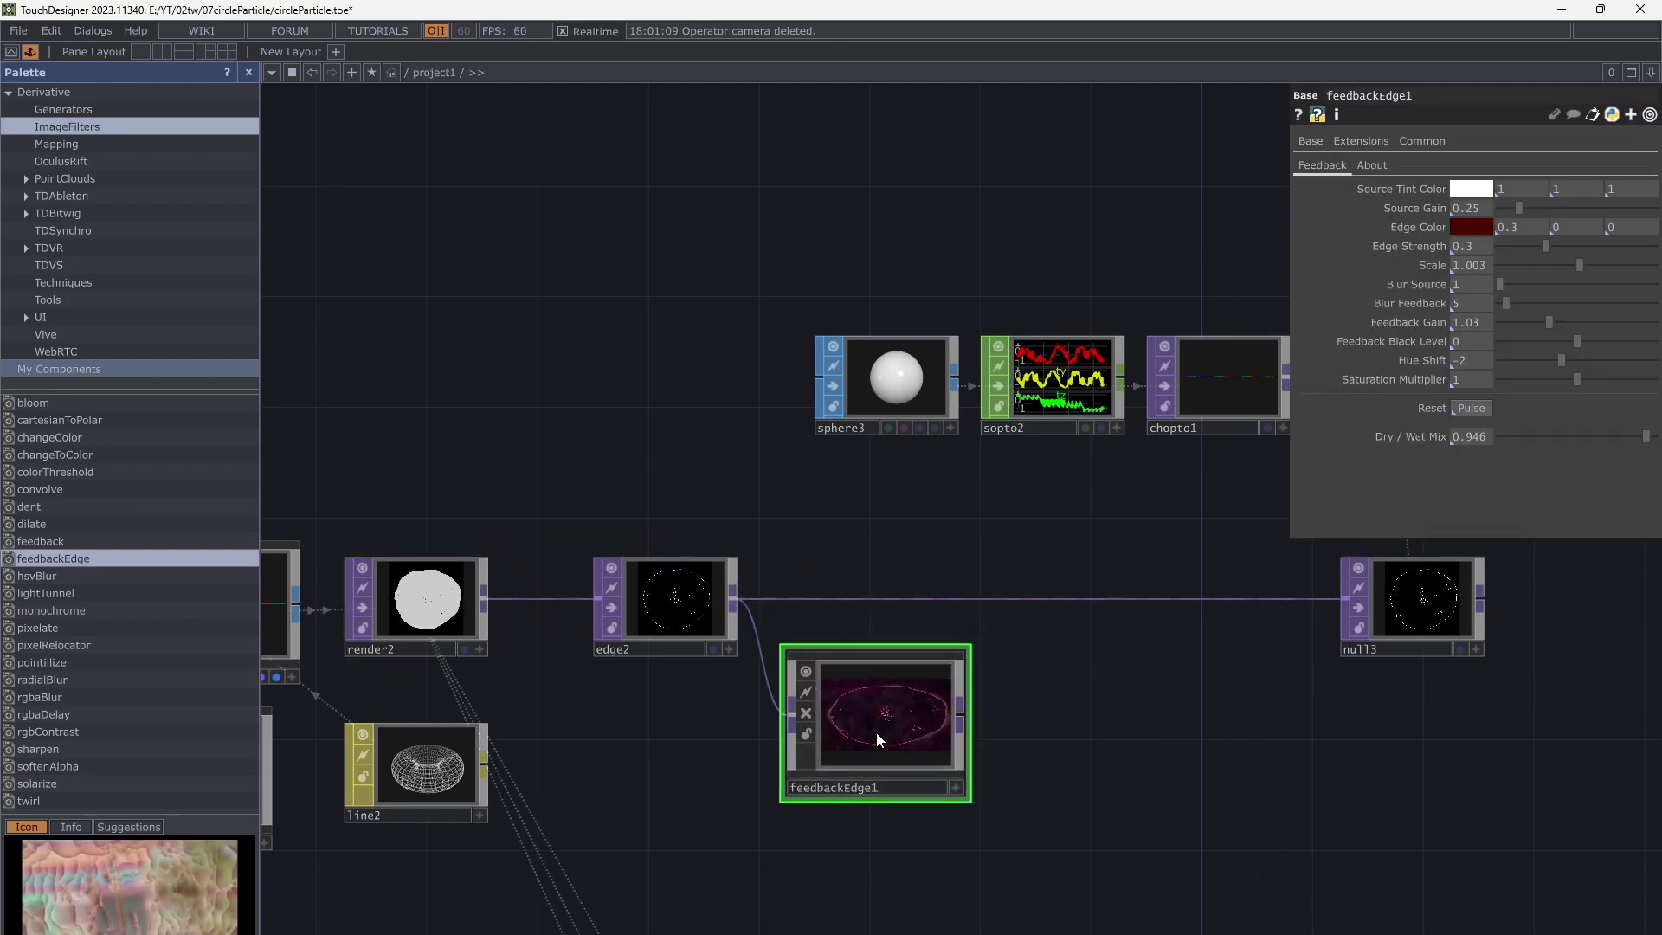
# Set the moviefilein1 resolution inside feedbackEdge1 to 1024 x 1024, then reset feedbackEdge1 from the project1 network
pyautogui.scroll(5, 866, 732)
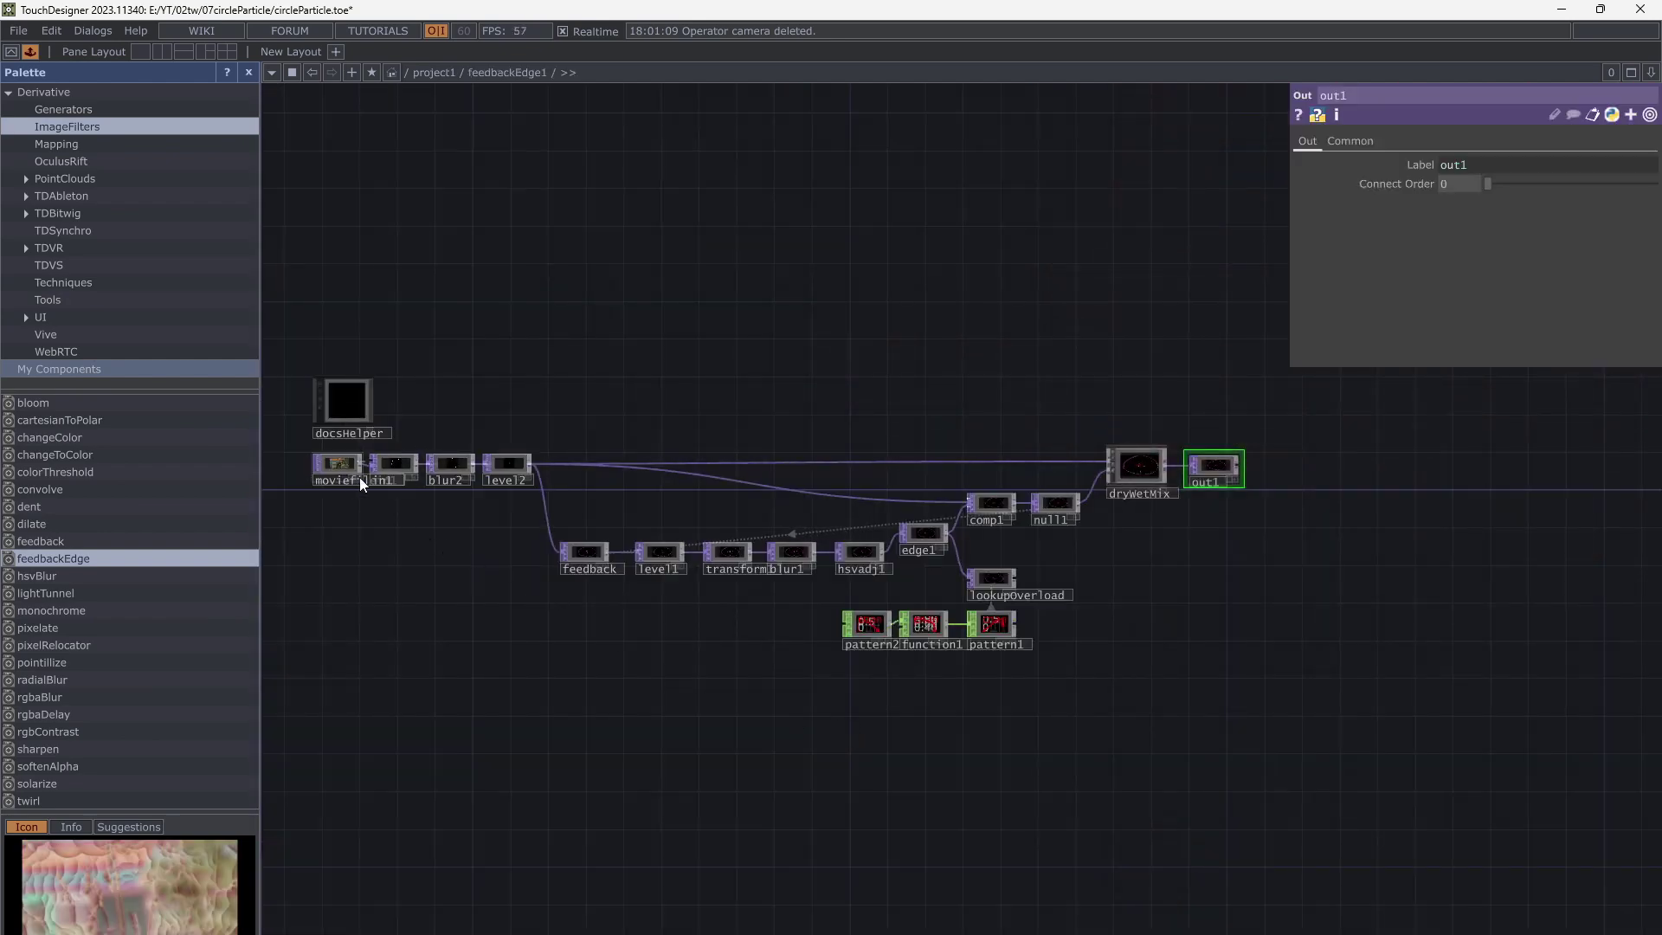
pyautogui.click(346, 472)
pyautogui.click(1461, 142)
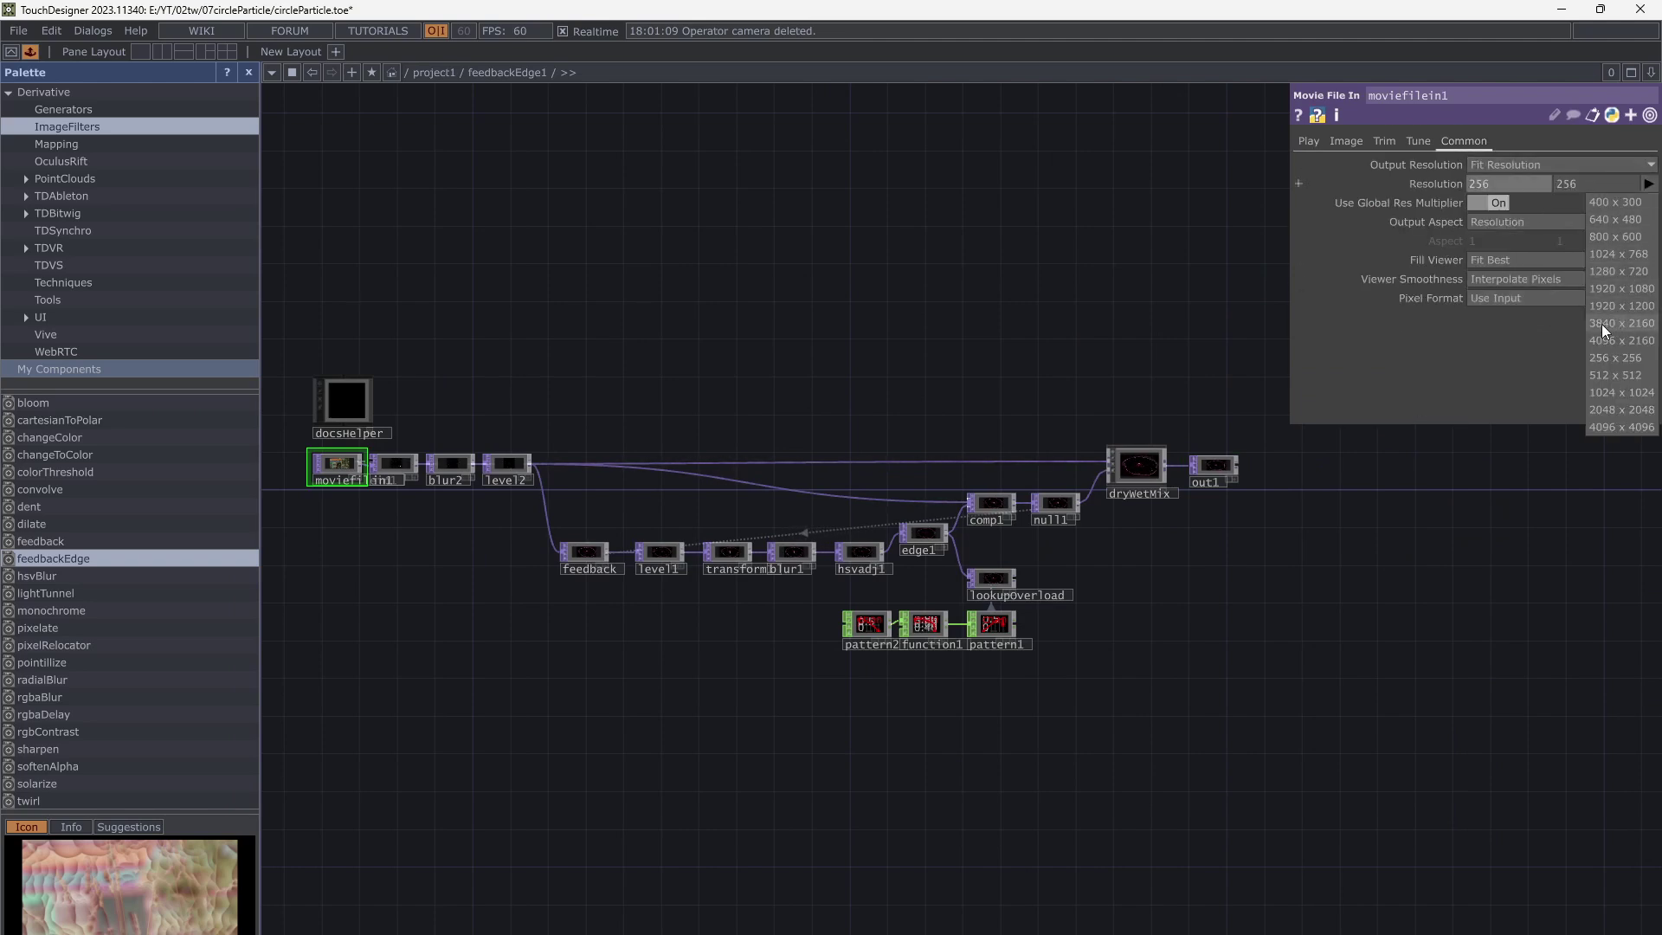
pyautogui.click(1592, 392)
pyautogui.scroll(-5, 1320, 604)
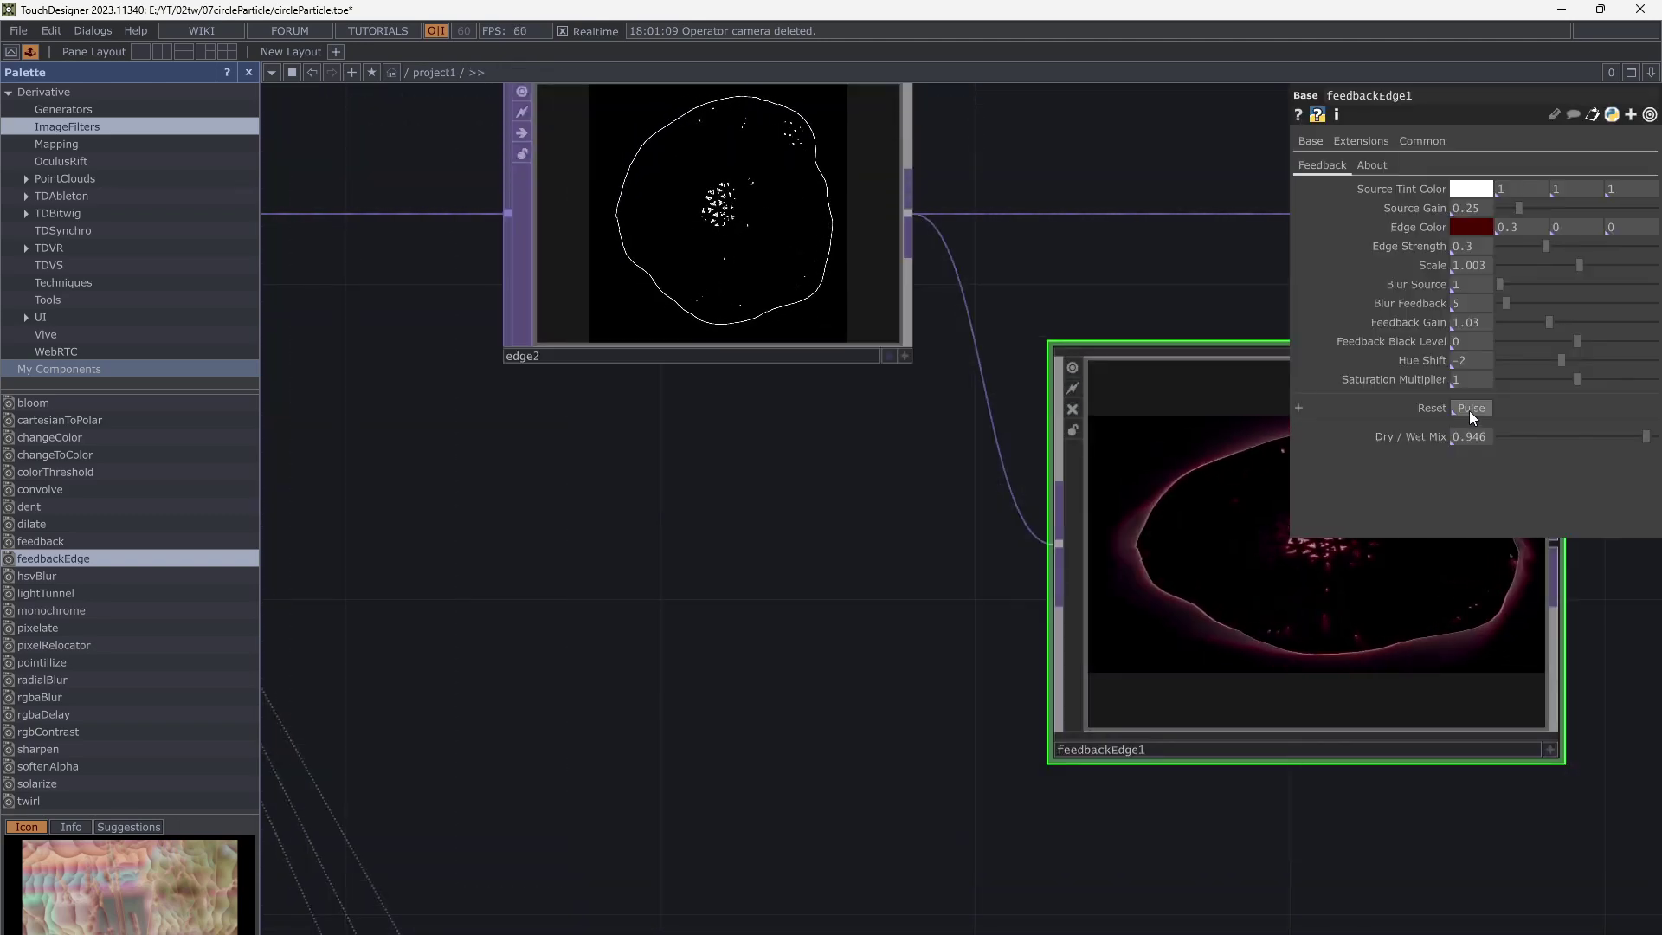
pyautogui.moveTo(920, 586); pyautogui.dragTo(647, 582)
pyautogui.scroll(3, 753, 578)
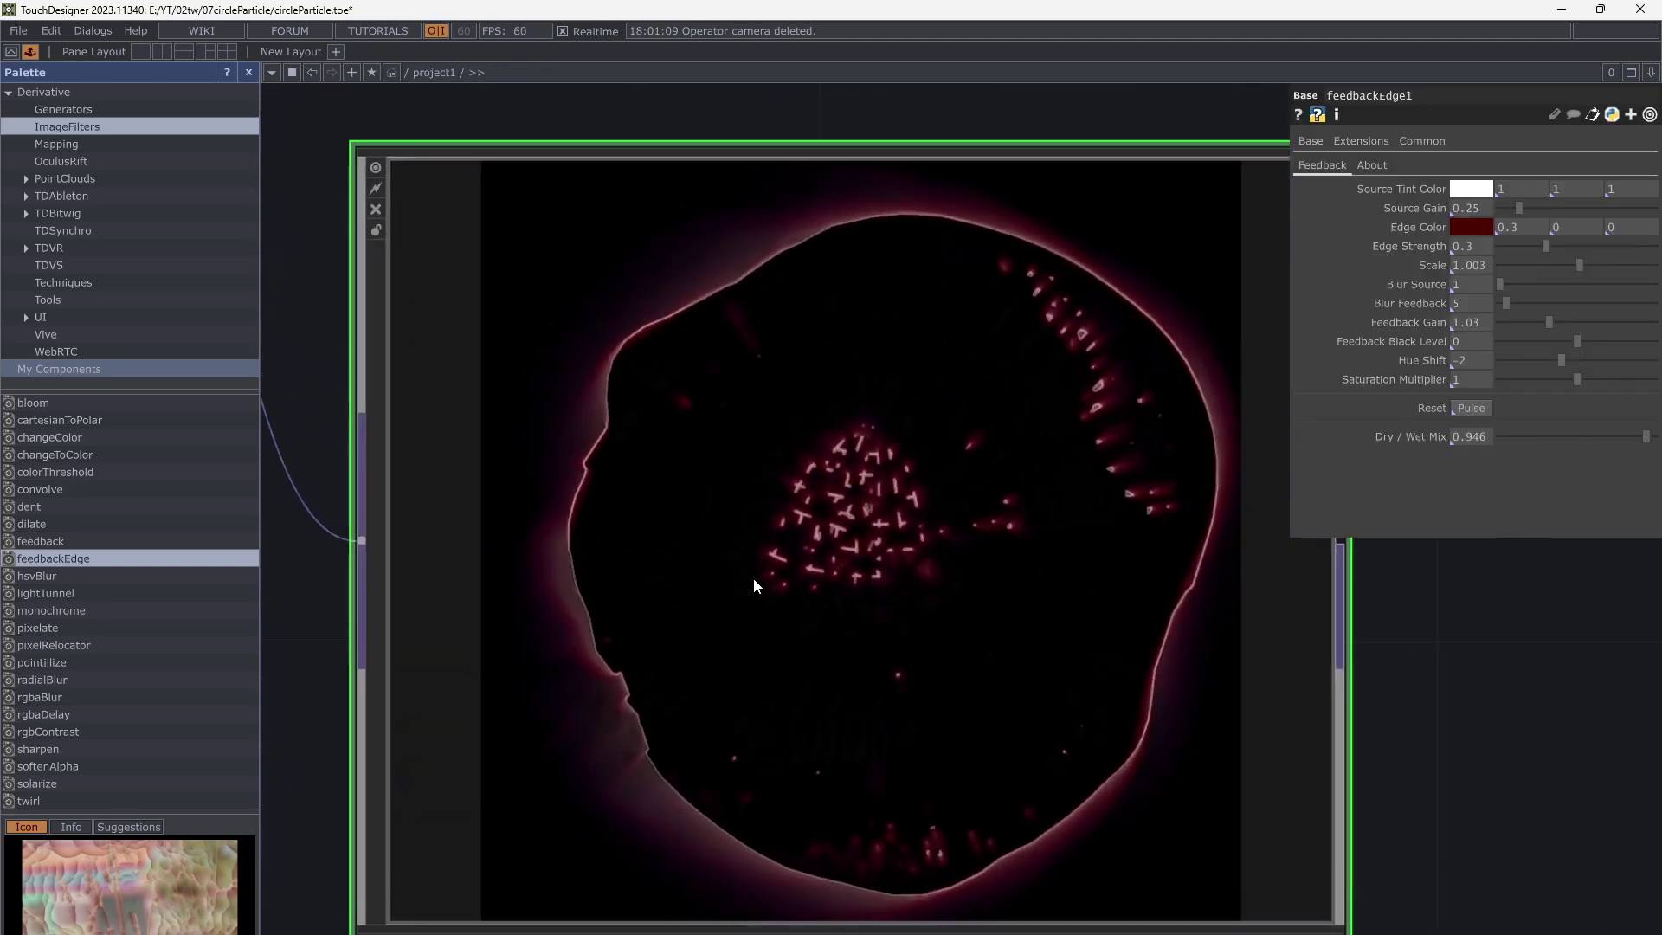
# Connect feedbackEdge1's output to null3 in place of edge2 and inspect the particles in particlesGpu1
pyautogui.scroll(-8, 753, 578)
pyautogui.moveTo(1114, 364); pyautogui.dragTo(765, 498)
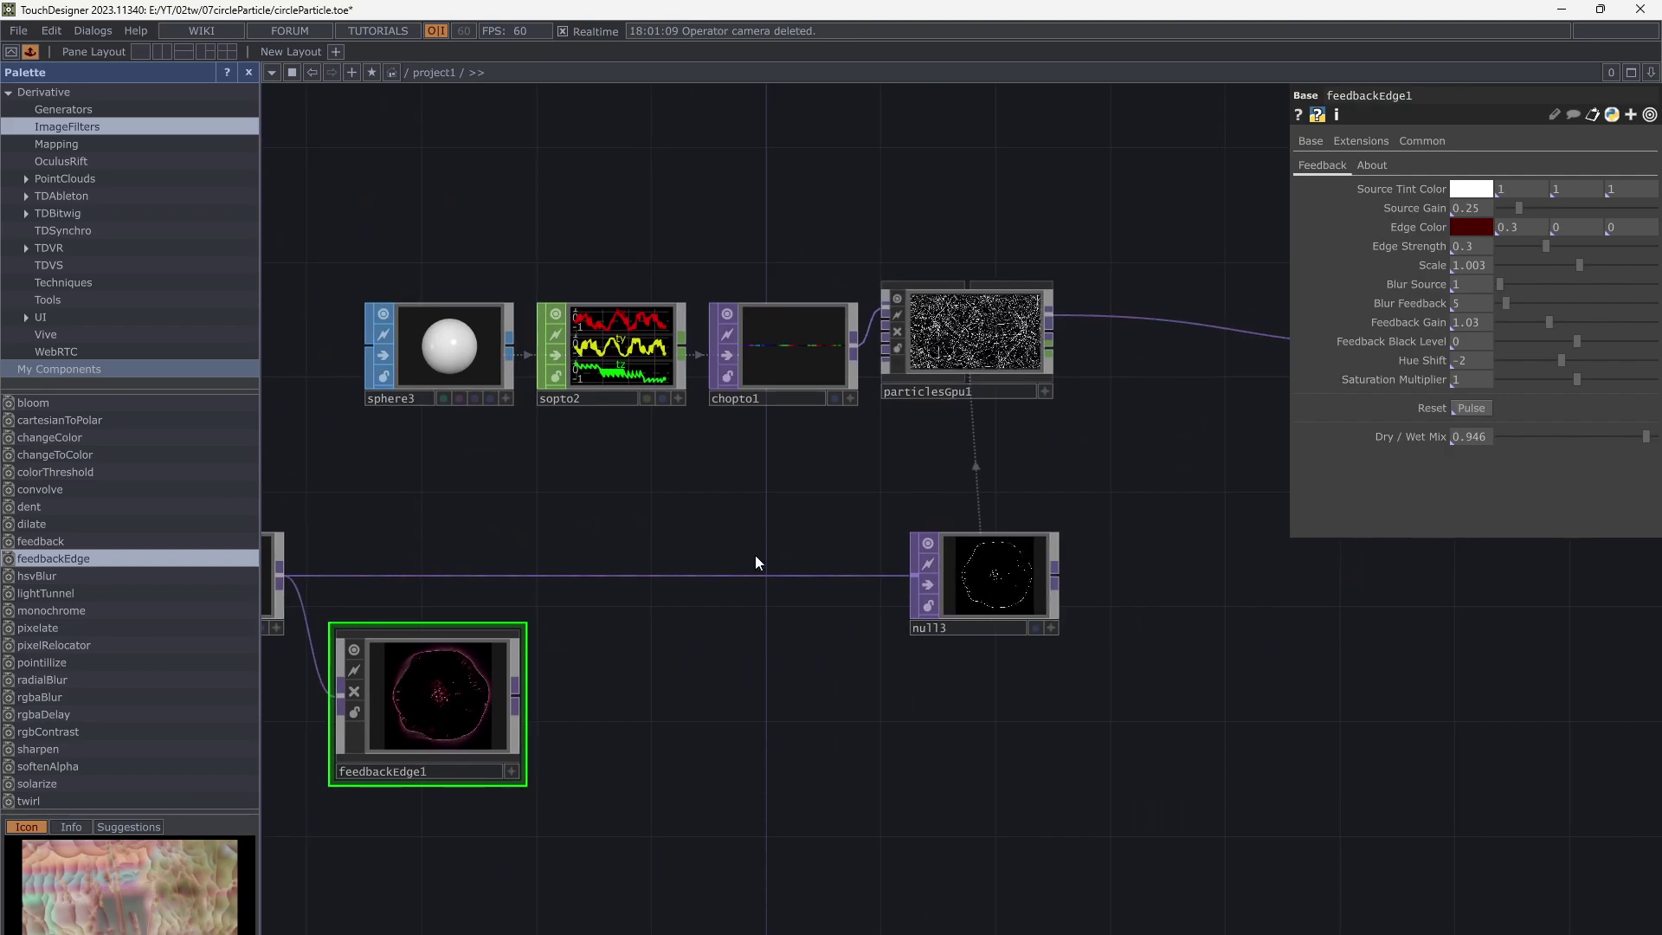
pyautogui.moveTo(610, 585); pyautogui.dragTo(616, 576)
pyautogui.moveTo(870, 382); pyautogui.dragTo(753, 555)
pyautogui.scroll(5, 881, 530)
pyautogui.scroll(4, 895, 511)
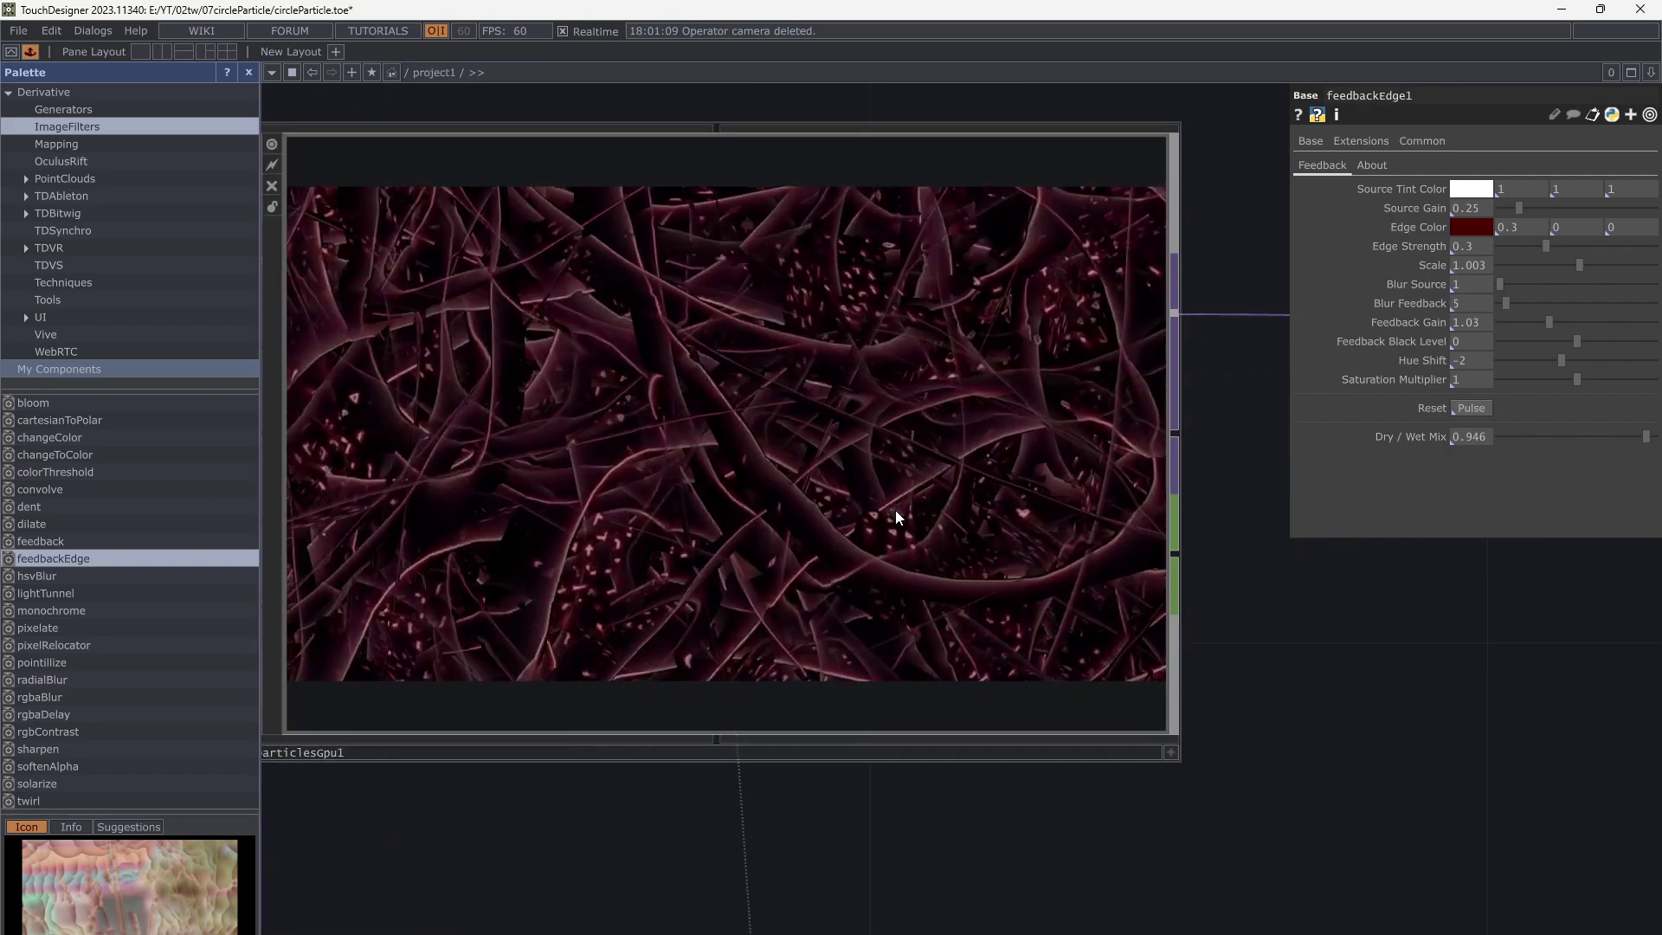
pyautogui.scroll(-2, 869, 519)
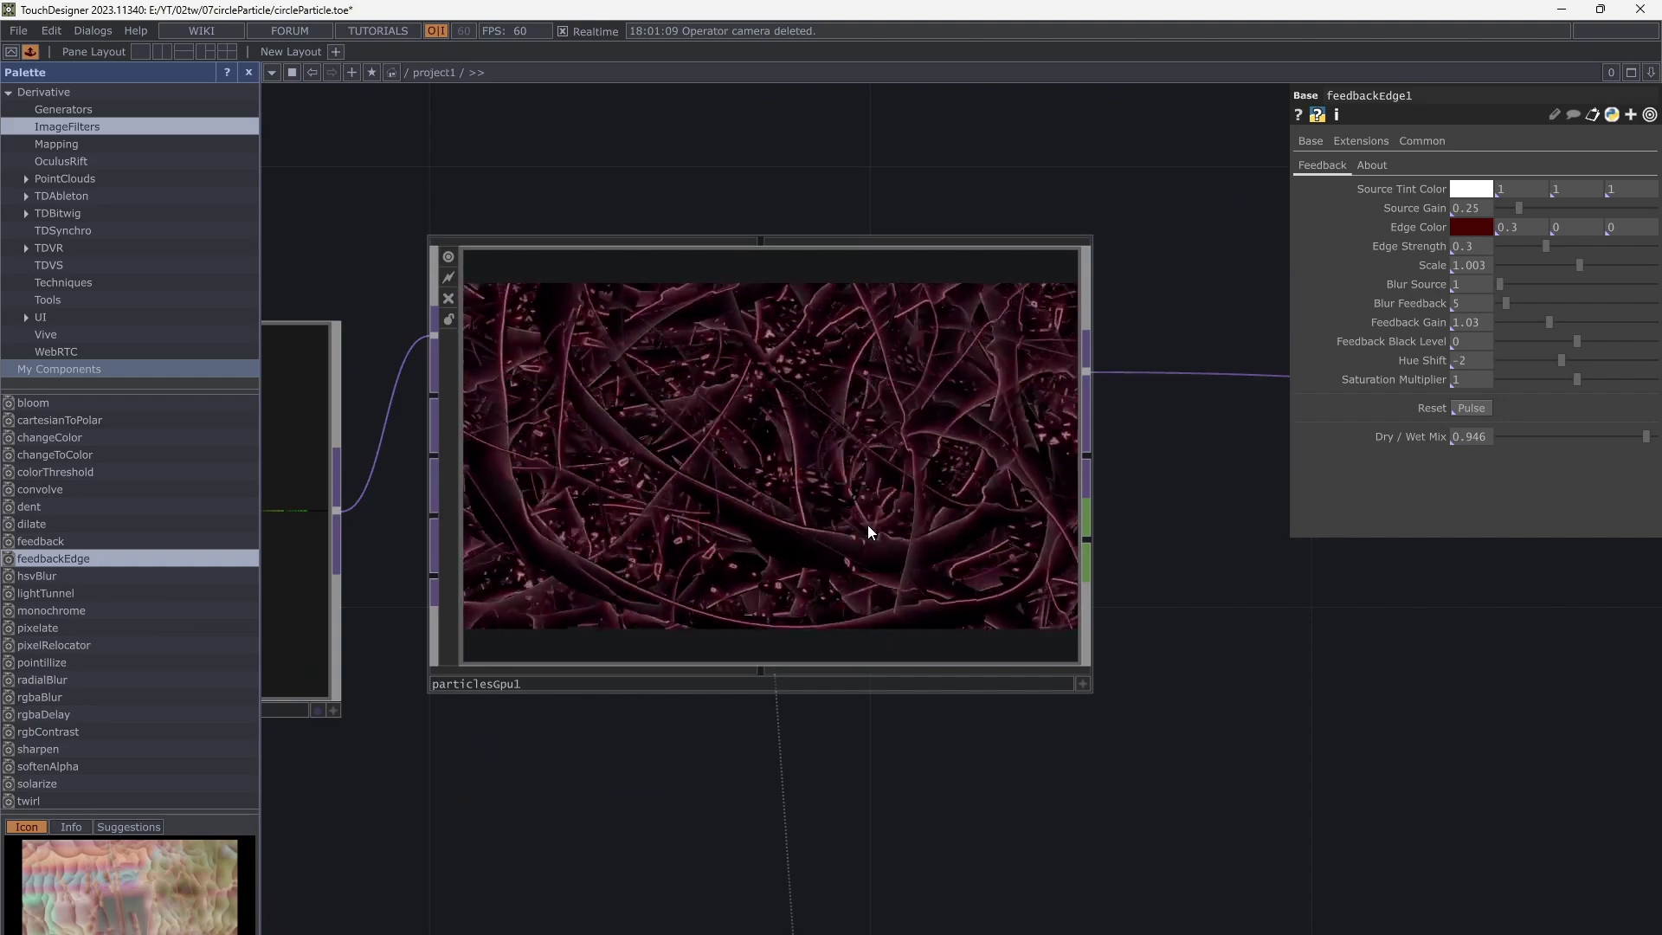
# Insert a Bloom TOP on the connection between feedbackEdge1 and null3
pyautogui.scroll(-3, 866, 524)
pyautogui.moveTo(809, 649); pyautogui.dragTo(990, 464)
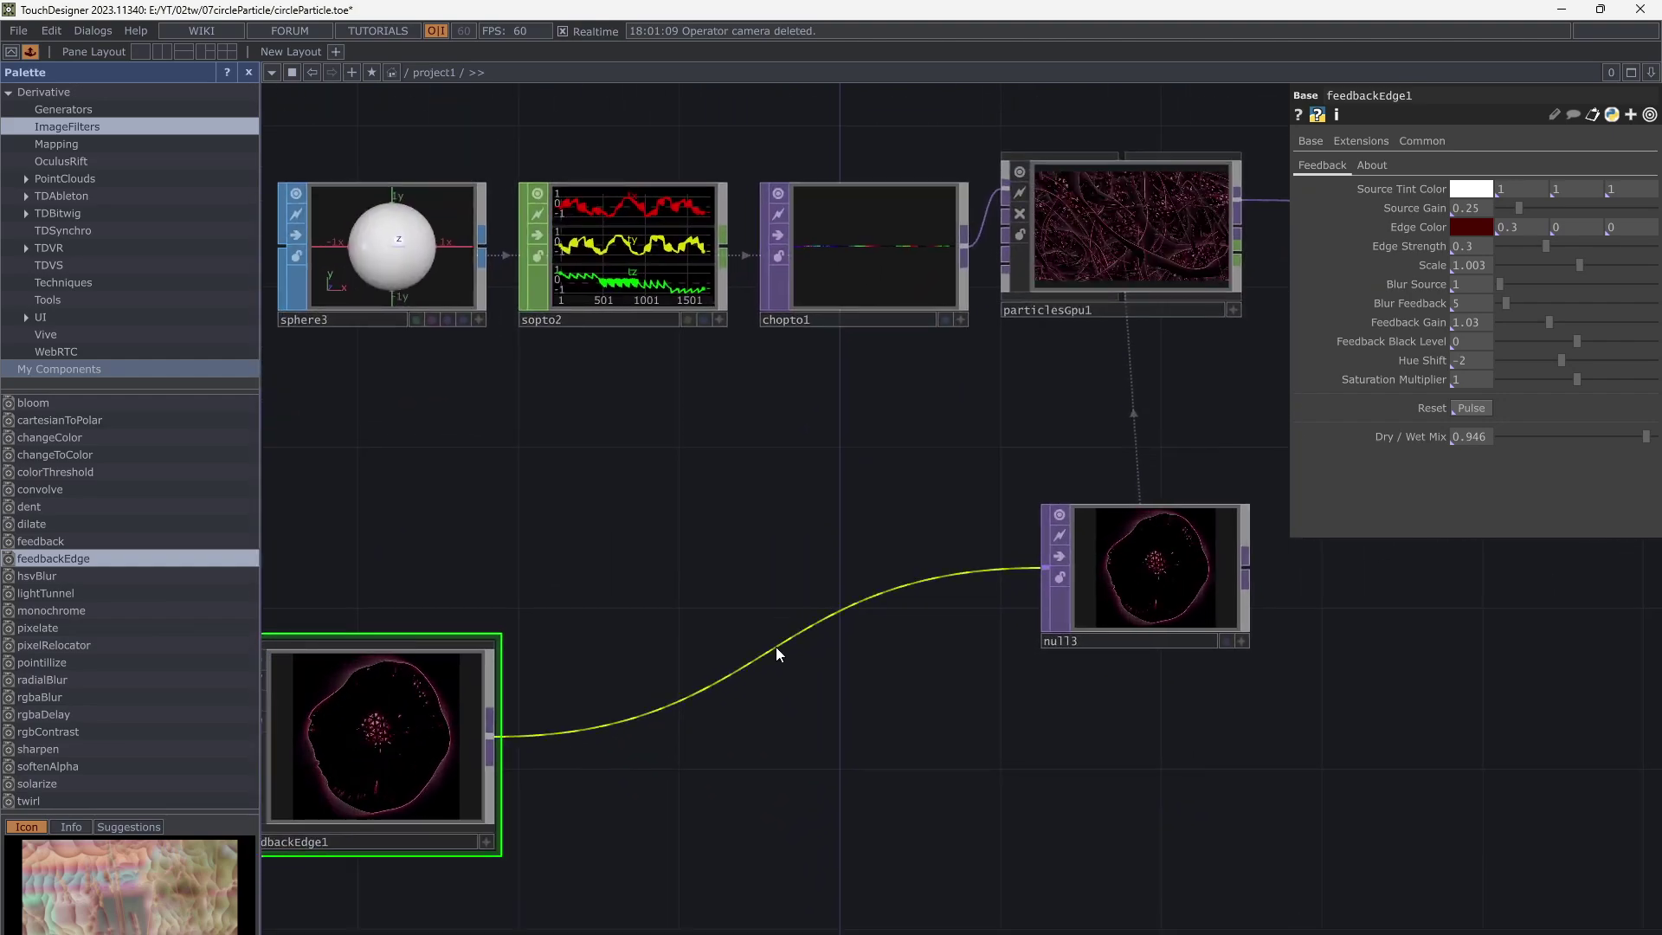
pyautogui.rightClick(775, 654)
pyautogui.click(791, 628)
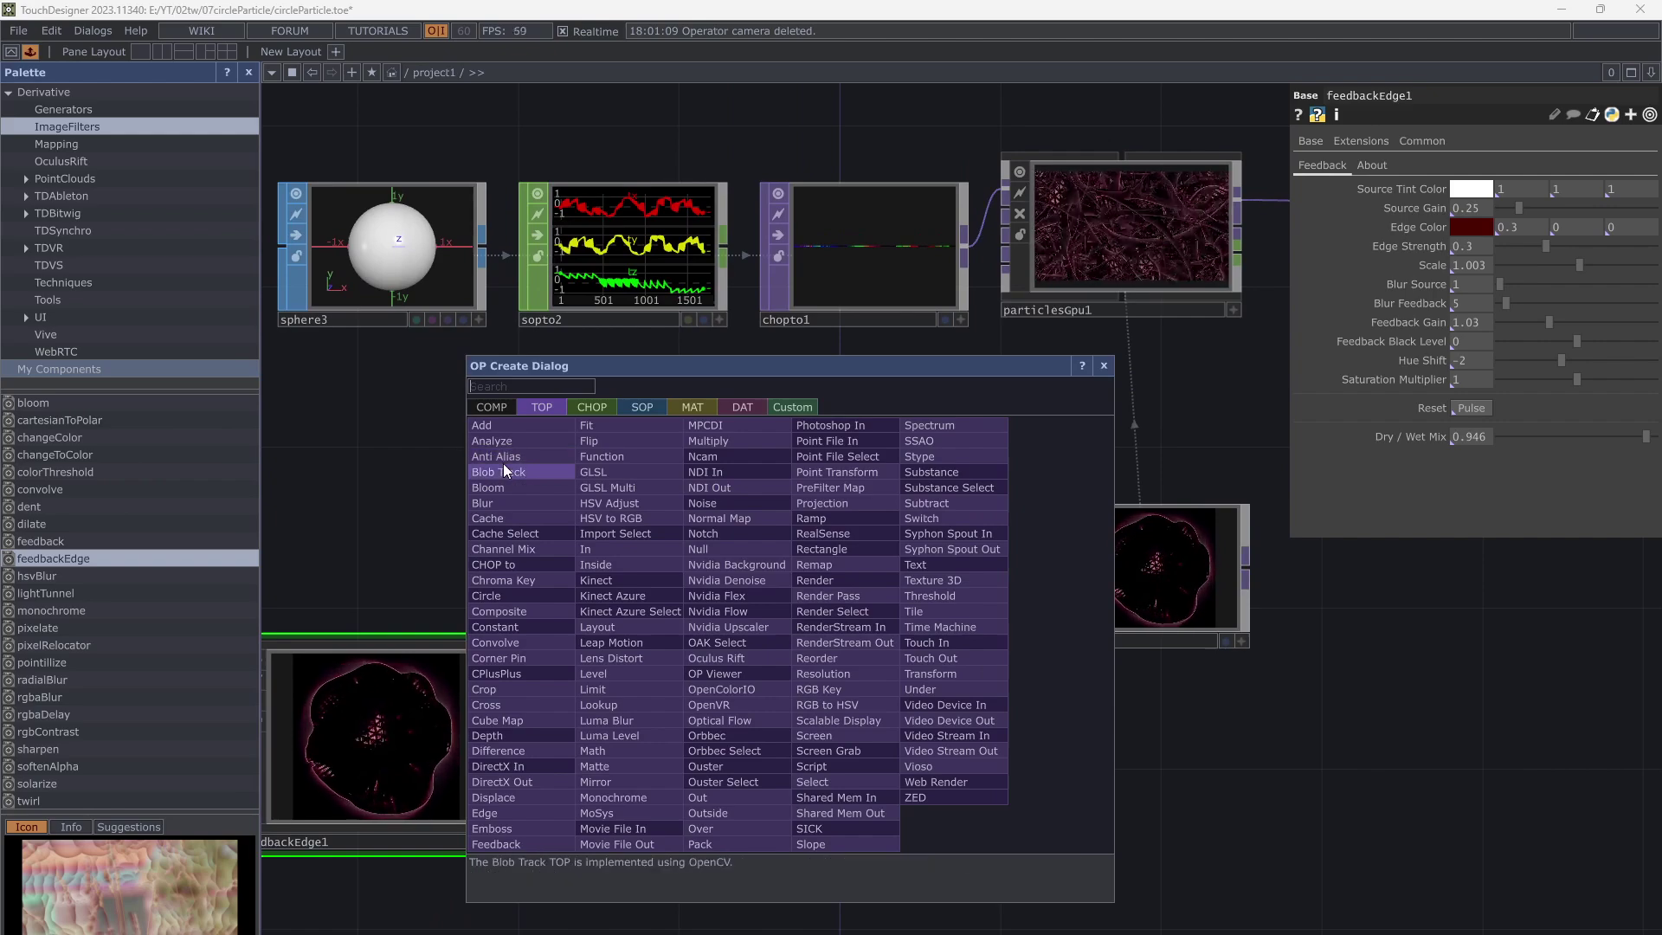
pyautogui.click(522, 486)
pyautogui.click(797, 639)
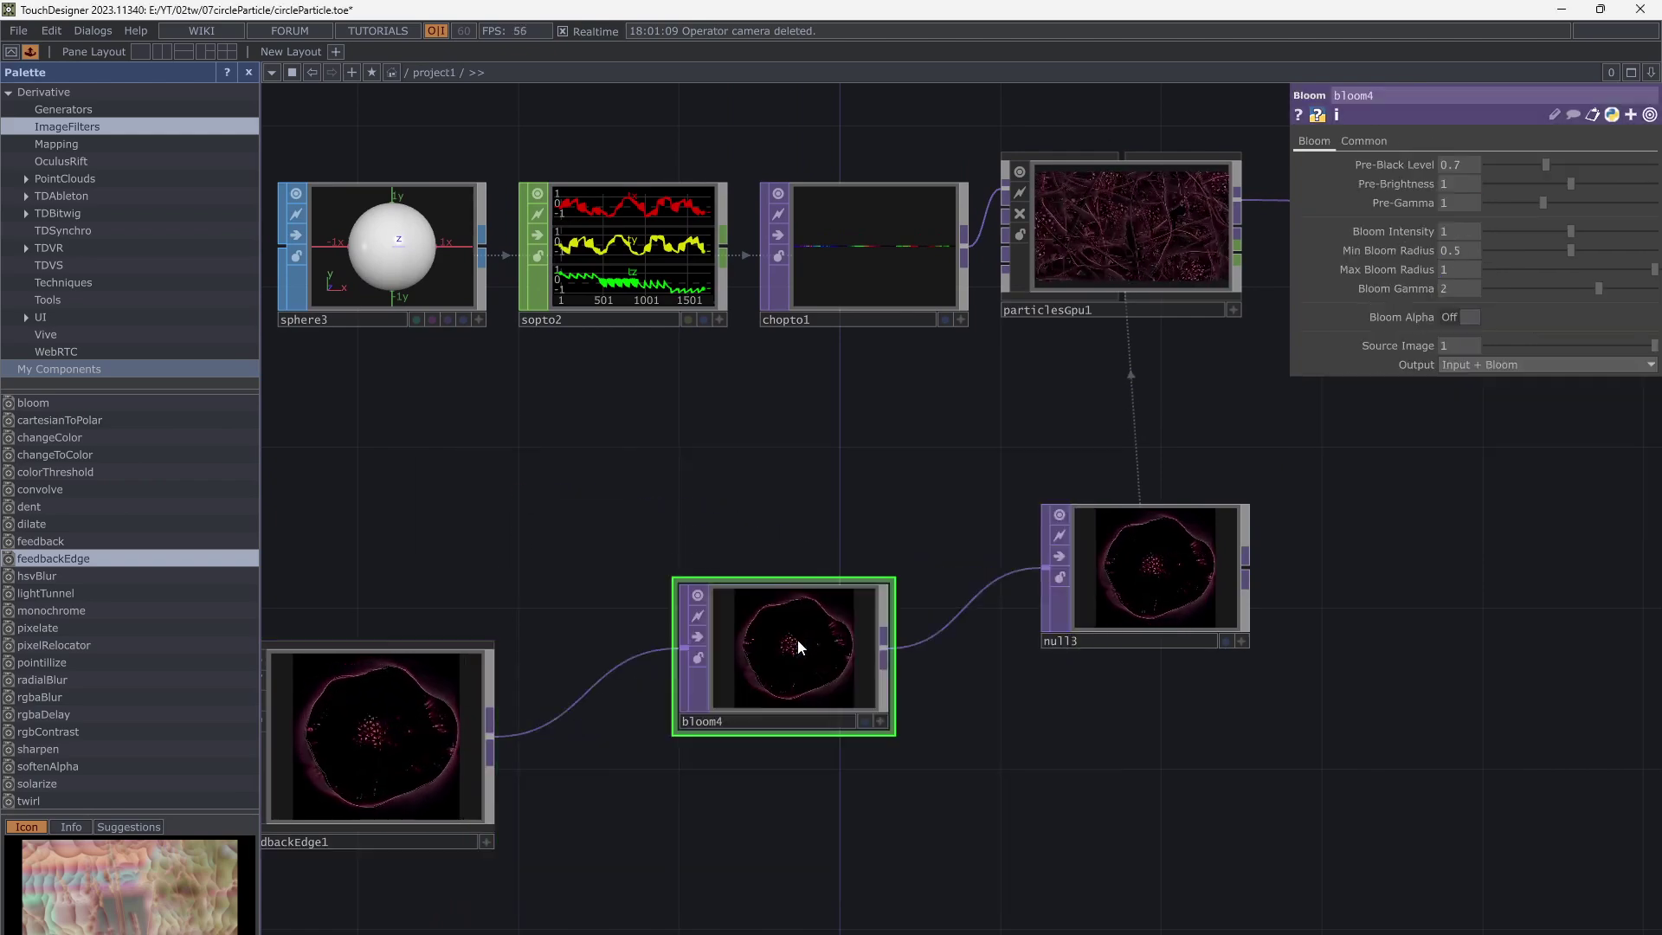
# Set bloom4's Bloom Intensity to 0.18, Min Bloom Radius to 0.244, Pre-Brightness to 1.19 and Pre-Black Level to 0.12
pyautogui.moveTo(840, 519); pyautogui.dragTo(735, 708)
pyautogui.scroll(5, 973, 436)
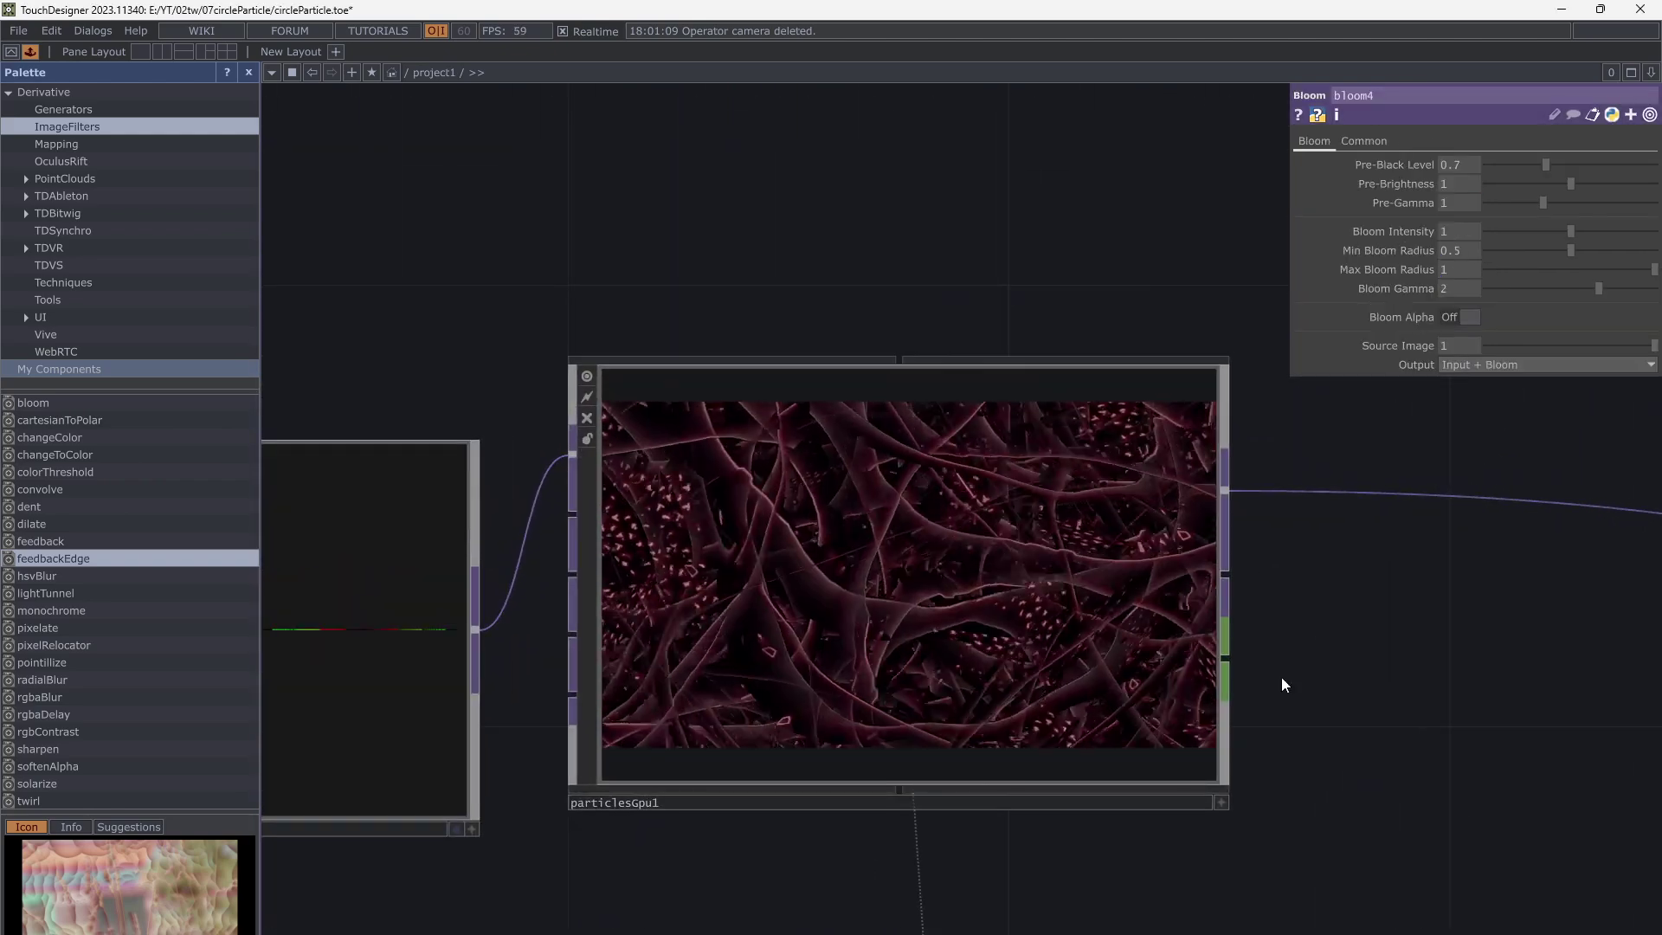
pyautogui.scroll(2, 1281, 677)
pyautogui.moveTo(1336, 657); pyautogui.dragTo(1358, 599)
pyautogui.moveTo(1546, 233); pyautogui.dragTo(1501, 233)
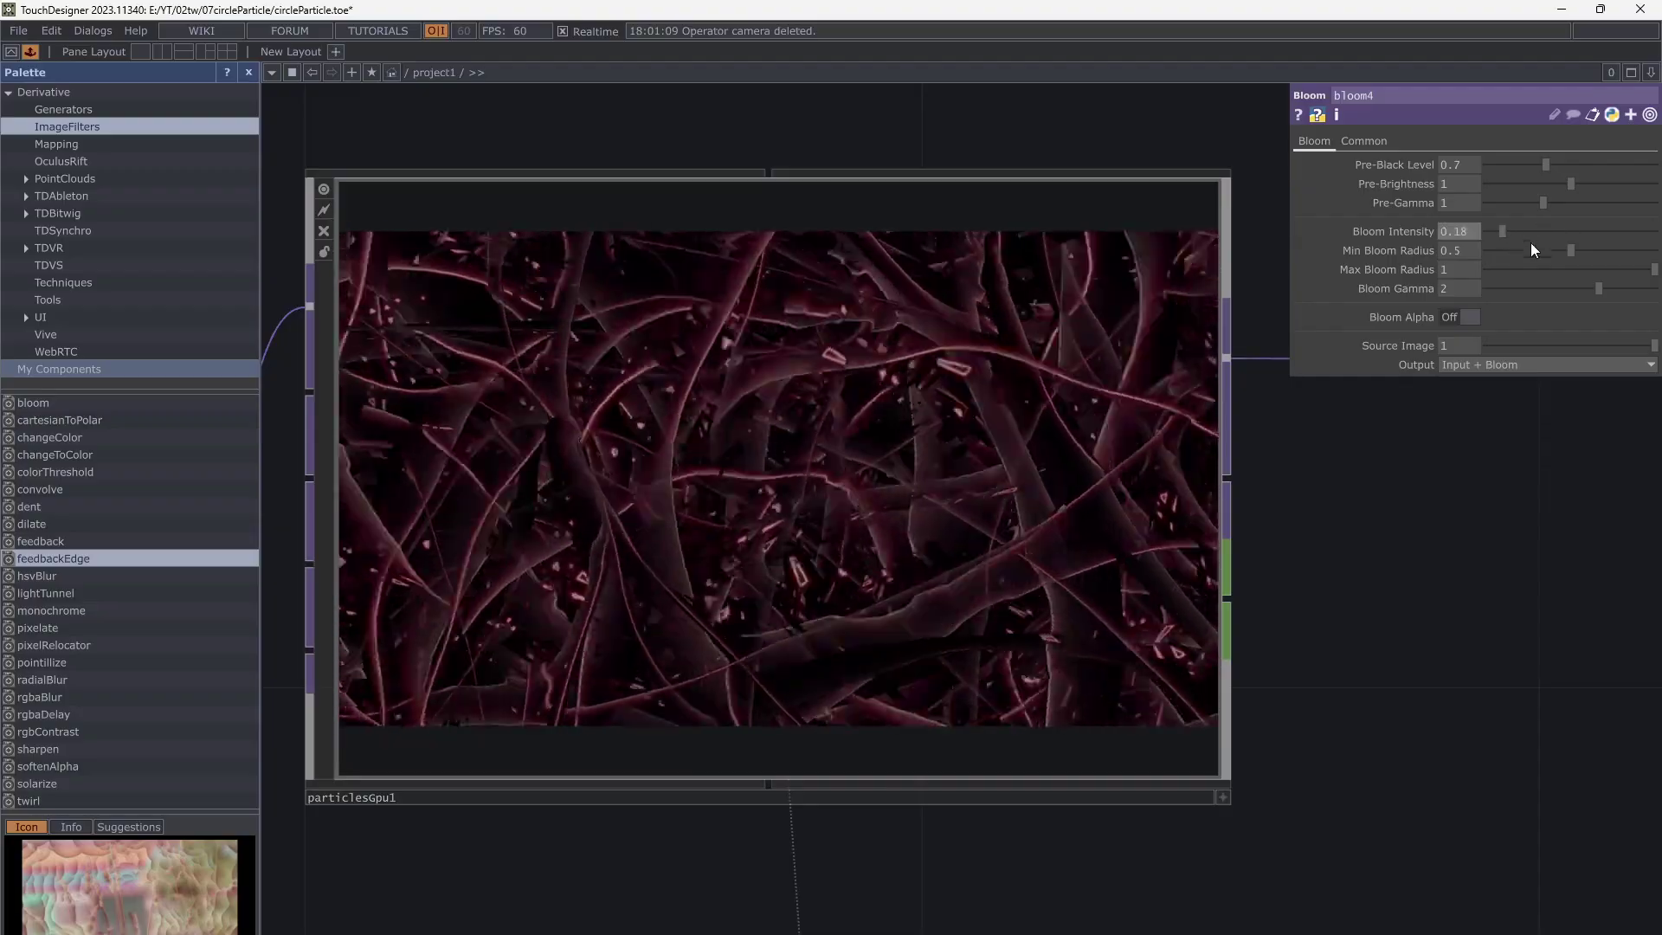
pyautogui.click(1528, 247)
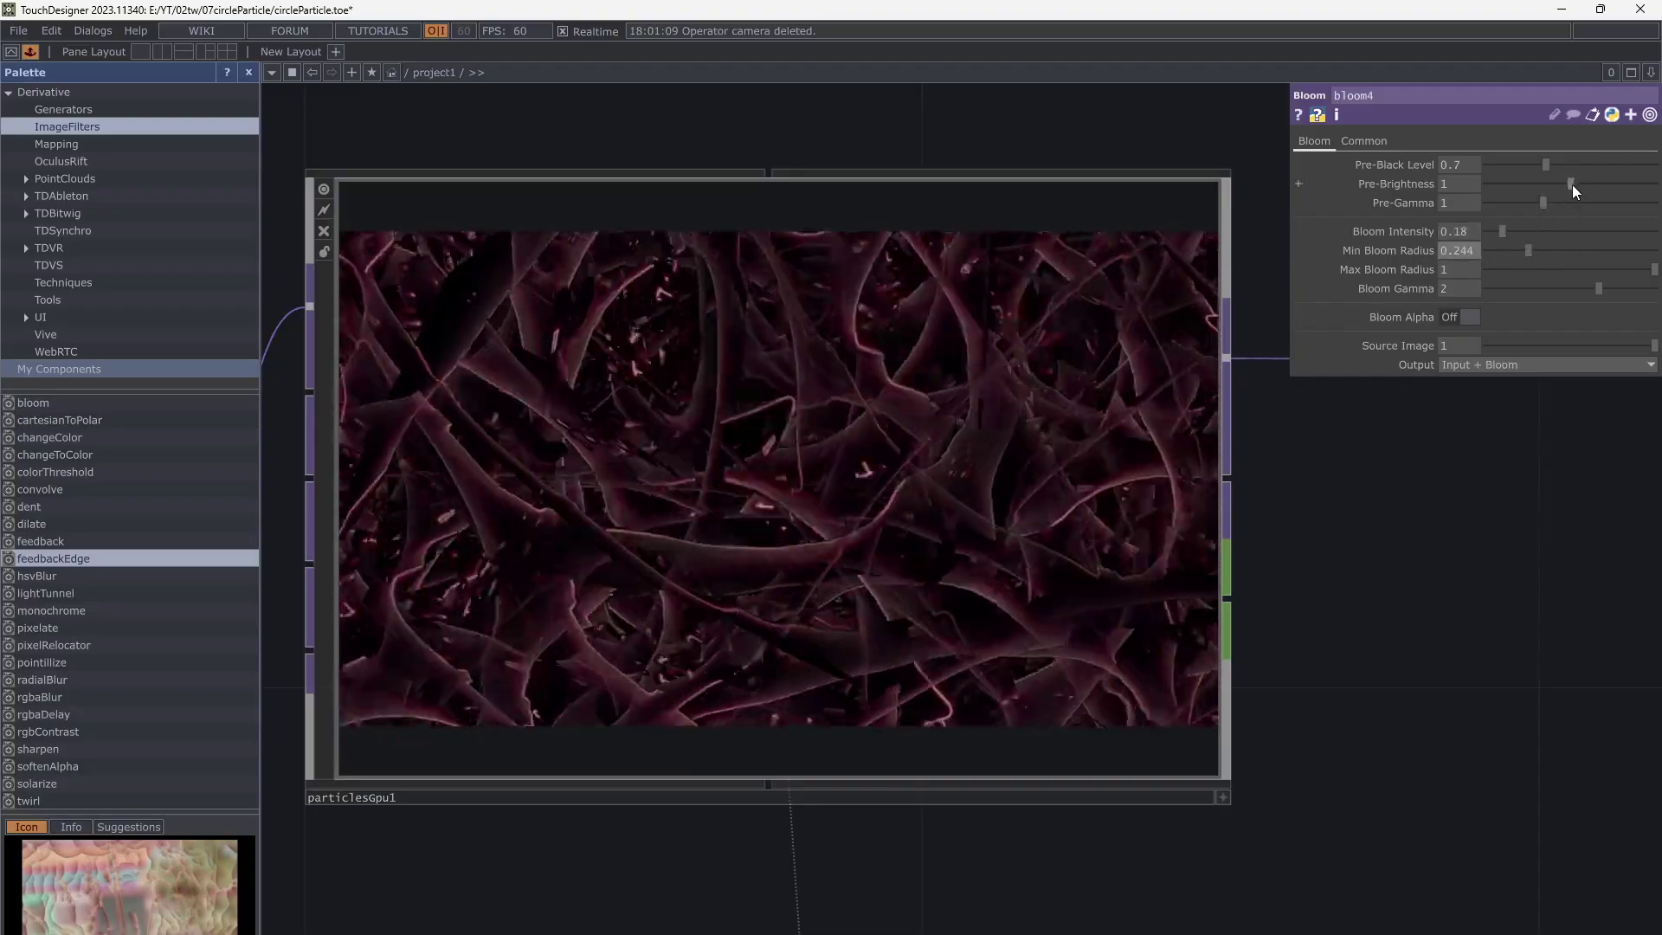
pyautogui.moveTo(1571, 184); pyautogui.dragTo(1499, 163)
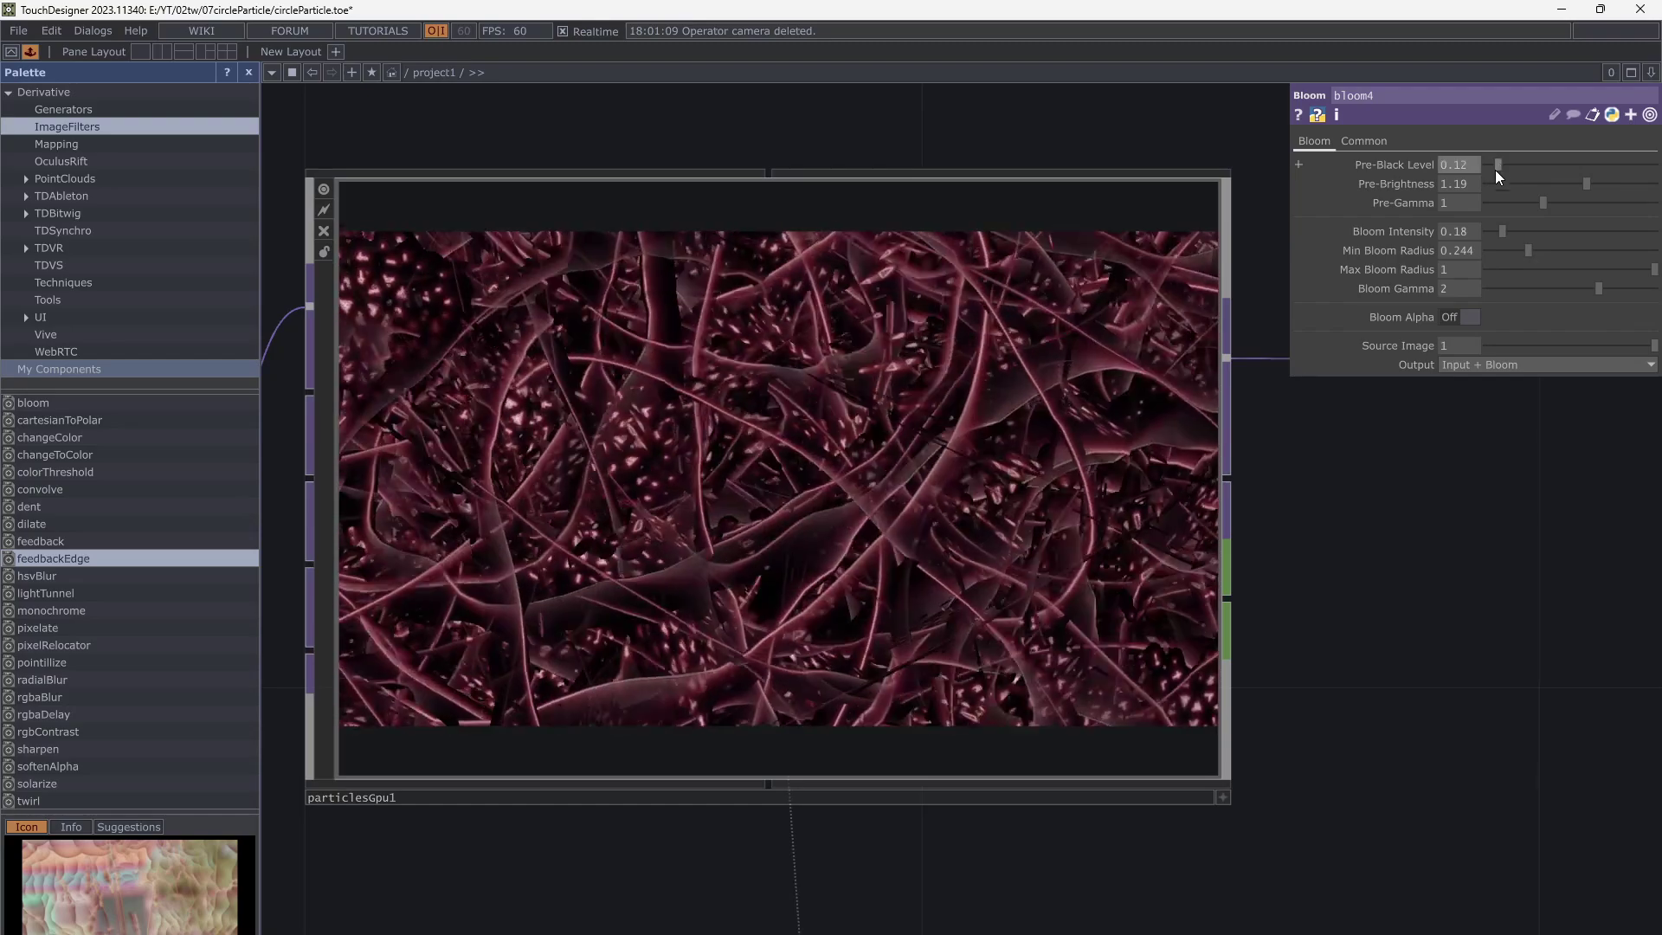
# Set the Birth value of particlesGpu1 to 5 and its Life Min to 1
pyautogui.scroll(-4, 902, 580)
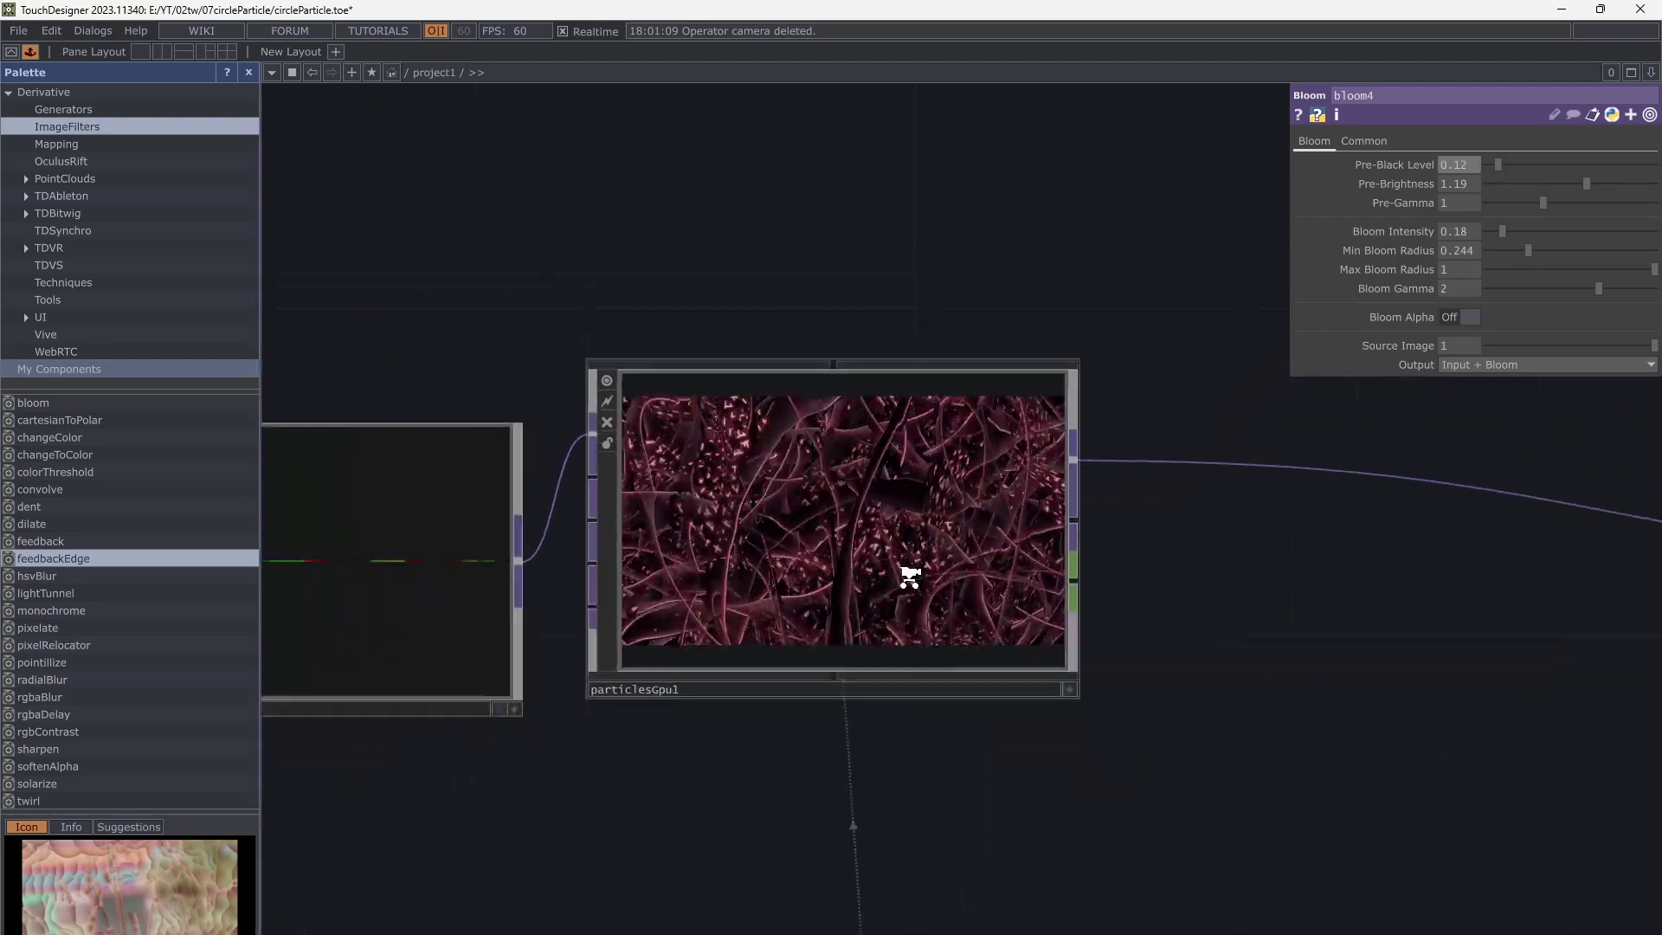
pyautogui.moveTo(762, 753); pyautogui.dragTo(829, 719)
pyautogui.click(961, 562)
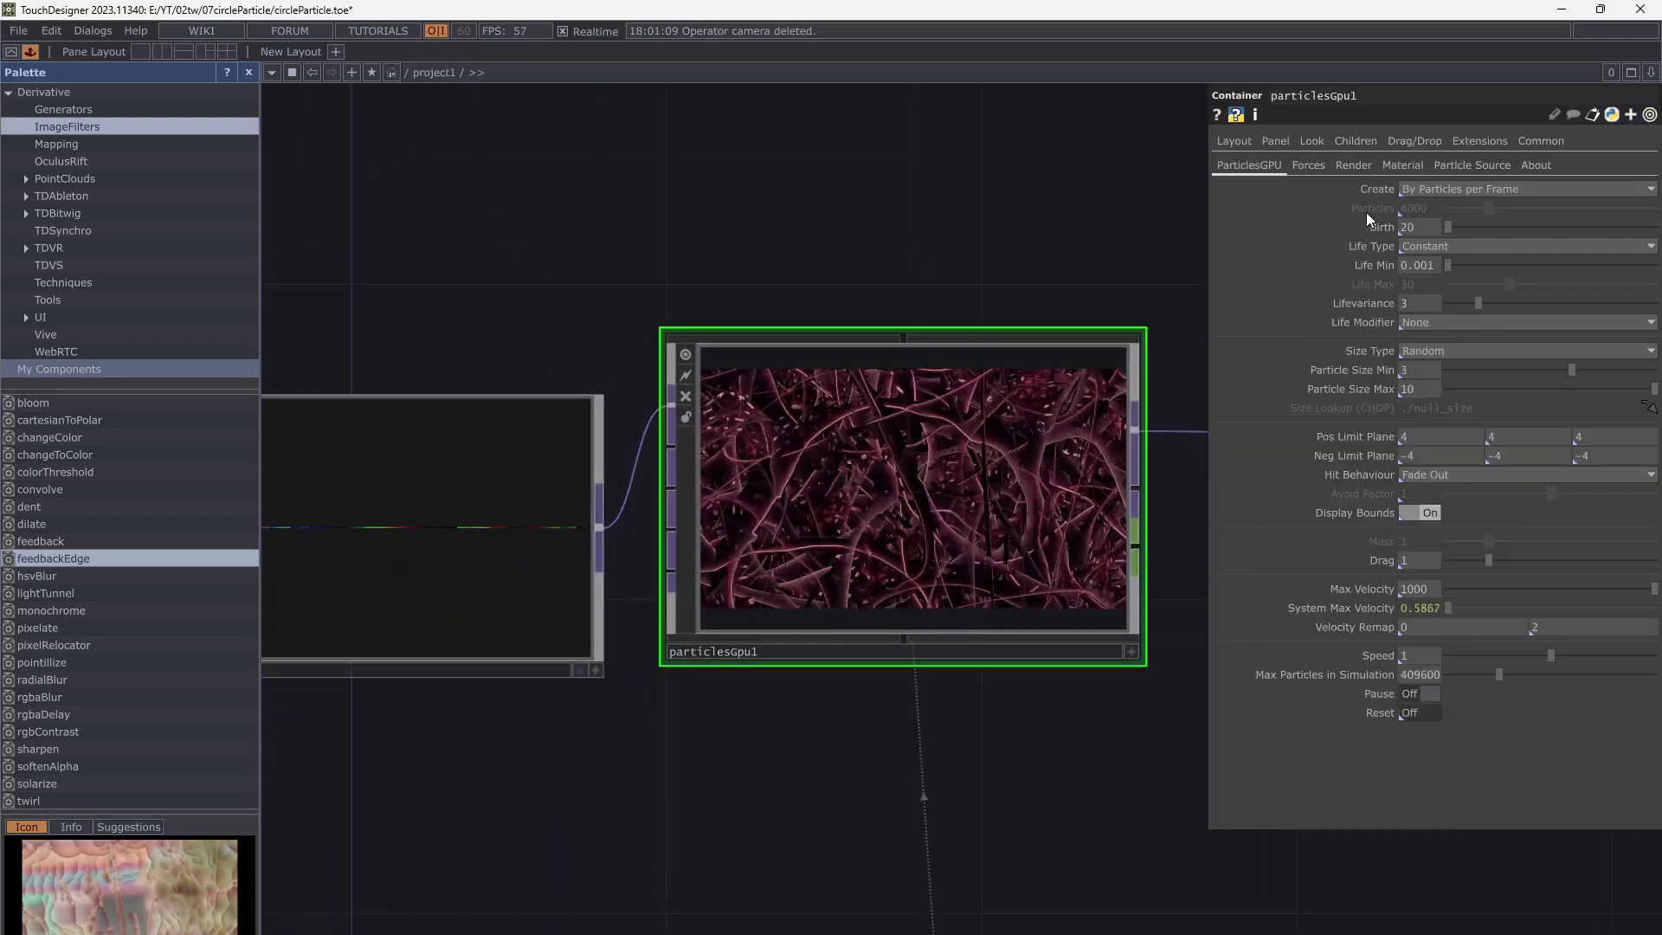
pyautogui.click(1411, 227)
pyautogui.write('5')
pyautogui.click(1038, 275)
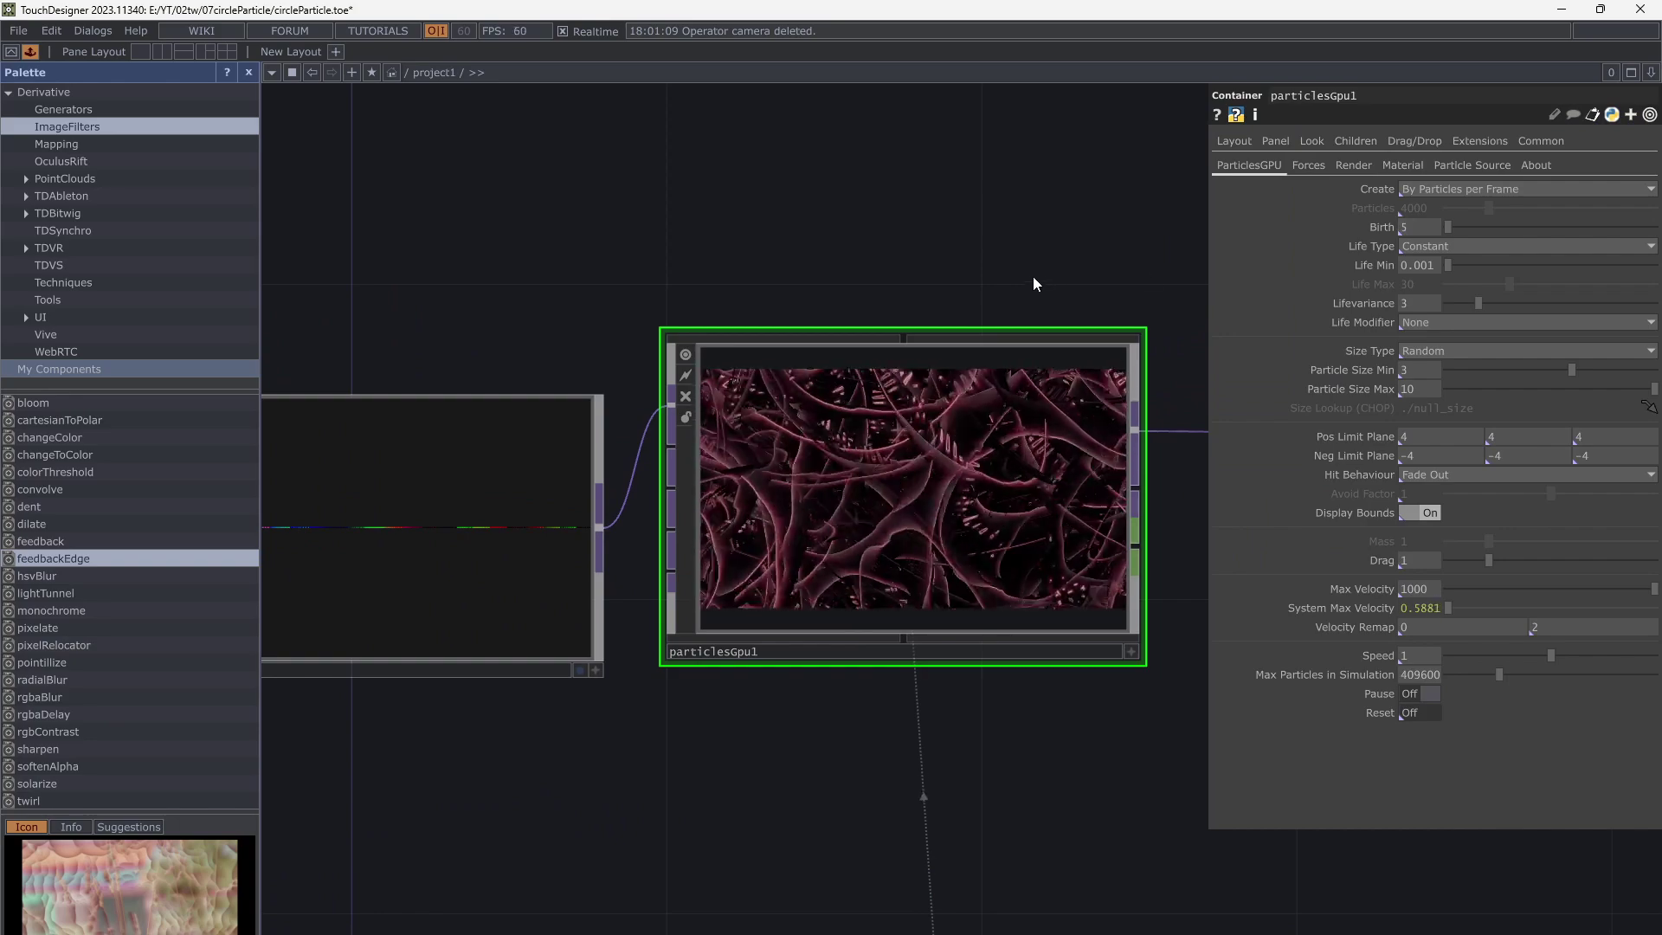
pyautogui.click(1437, 270)
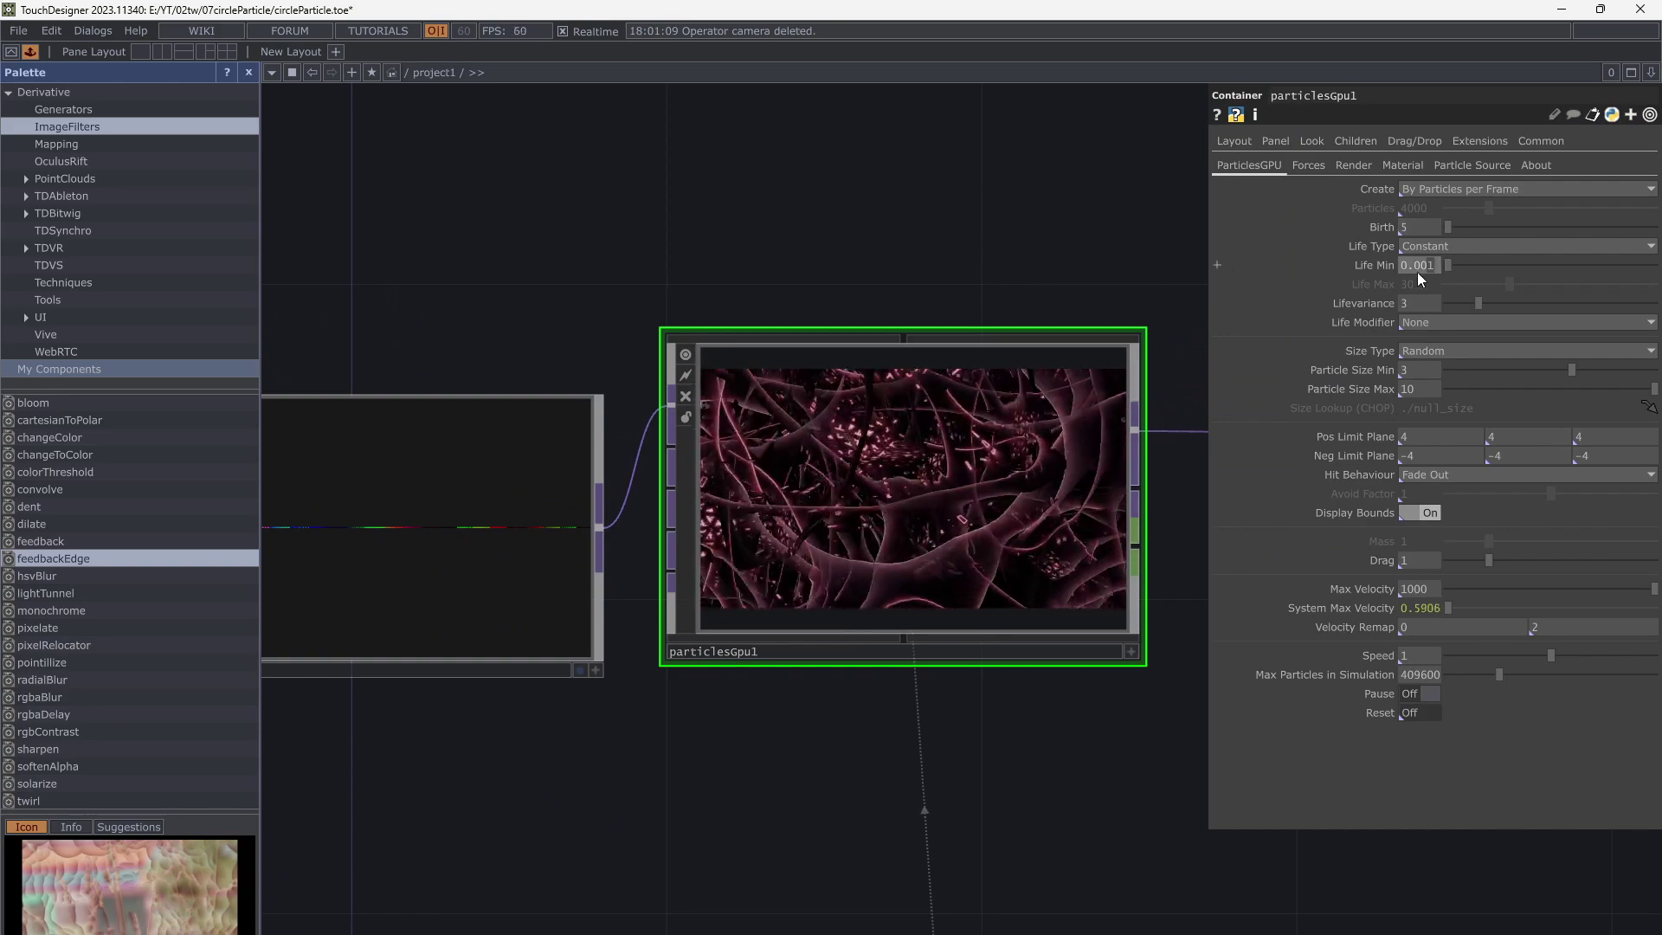
pyautogui.write('1')
pyautogui.press('Return')
pyautogui.moveTo(1155, 293); pyautogui.dragTo(1097, 300)
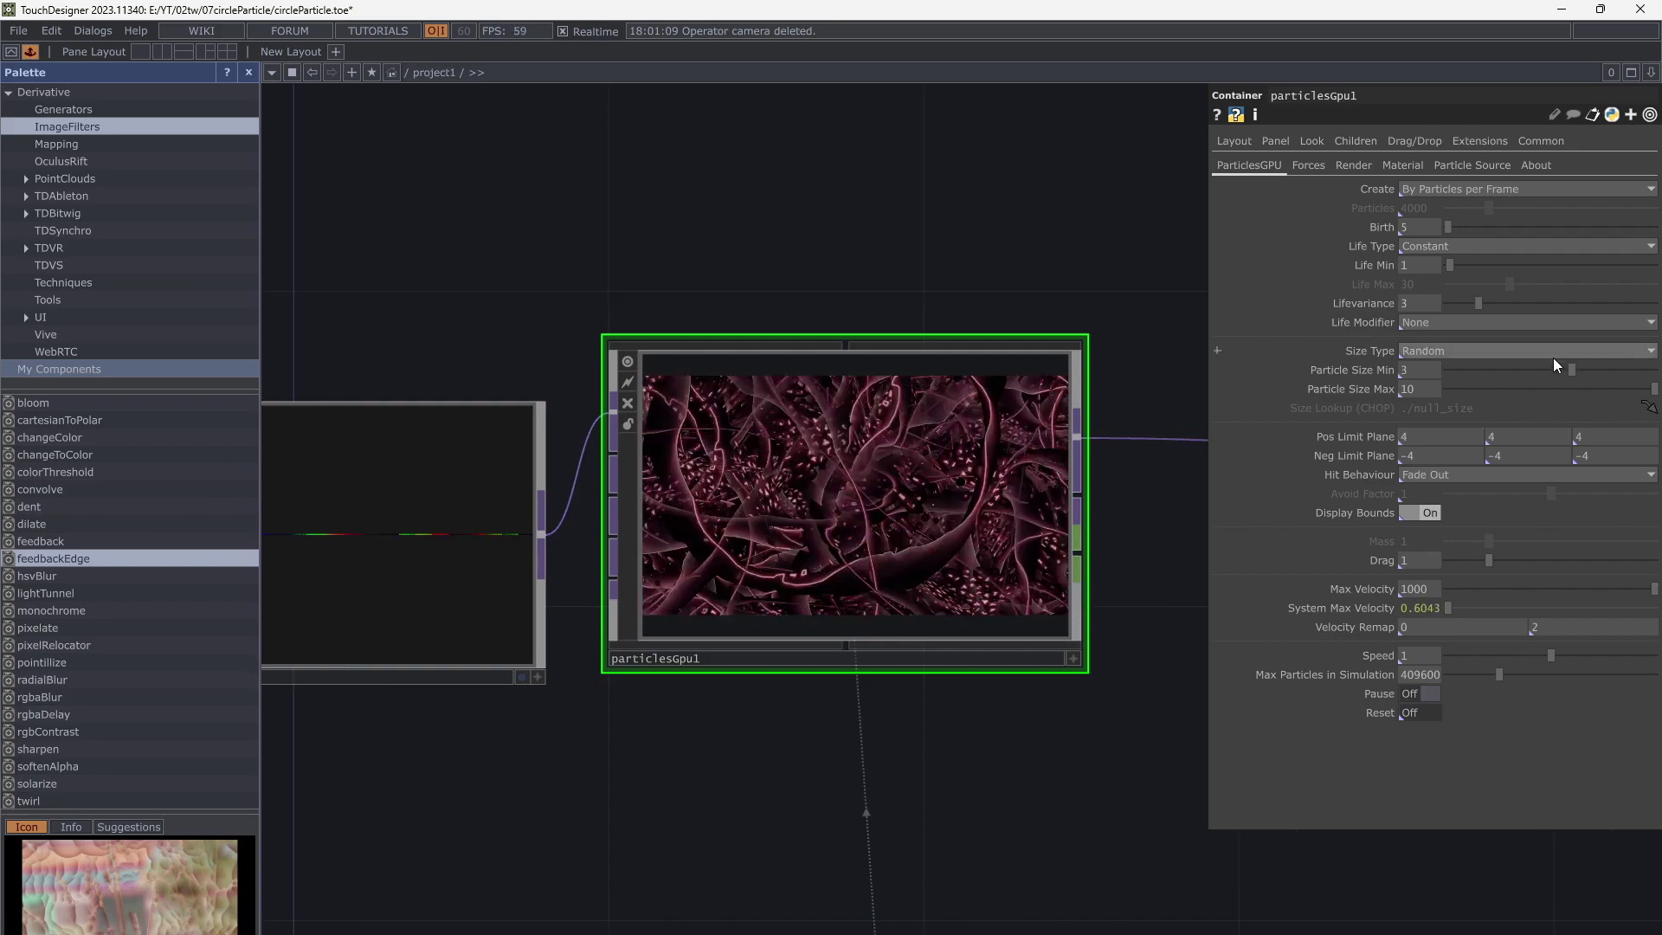
# Reduce the particle size range of particlesGpu1 to a minimum of 1.61 and a maximum of 2.95
pyautogui.moveTo(1550, 369)
pyautogui.mouseDown()
pyautogui.moveTo(1519, 371)
pyautogui.moveTo(1572, 391)
pyautogui.mouseUp()
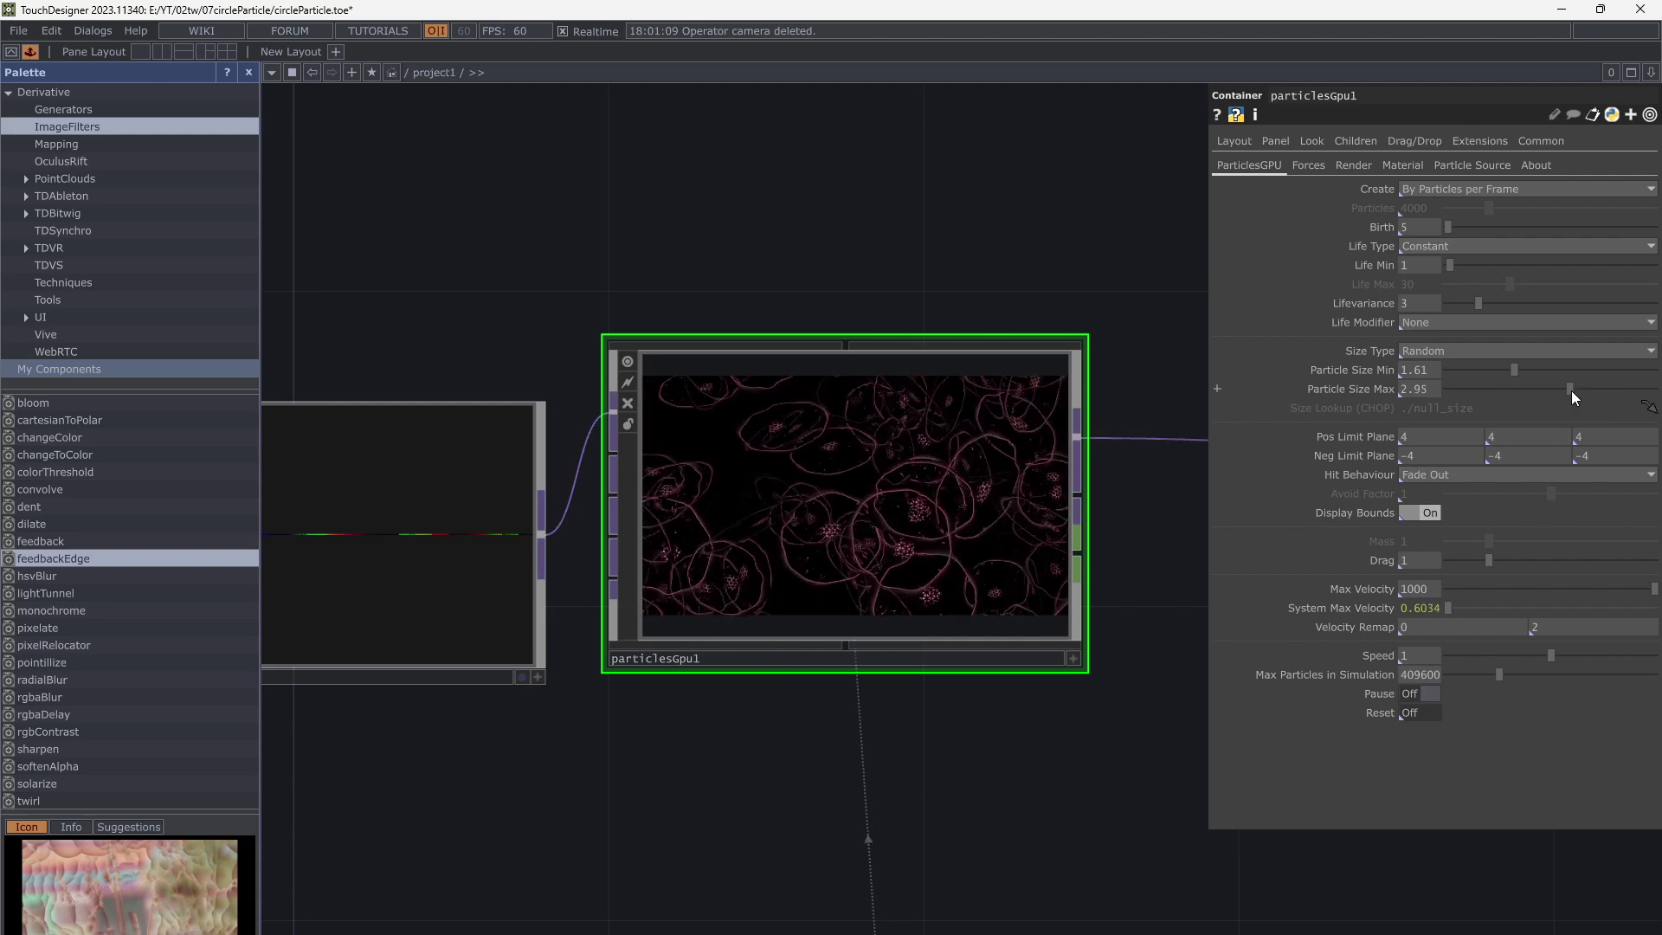
pyautogui.scroll(4, 868, 531)
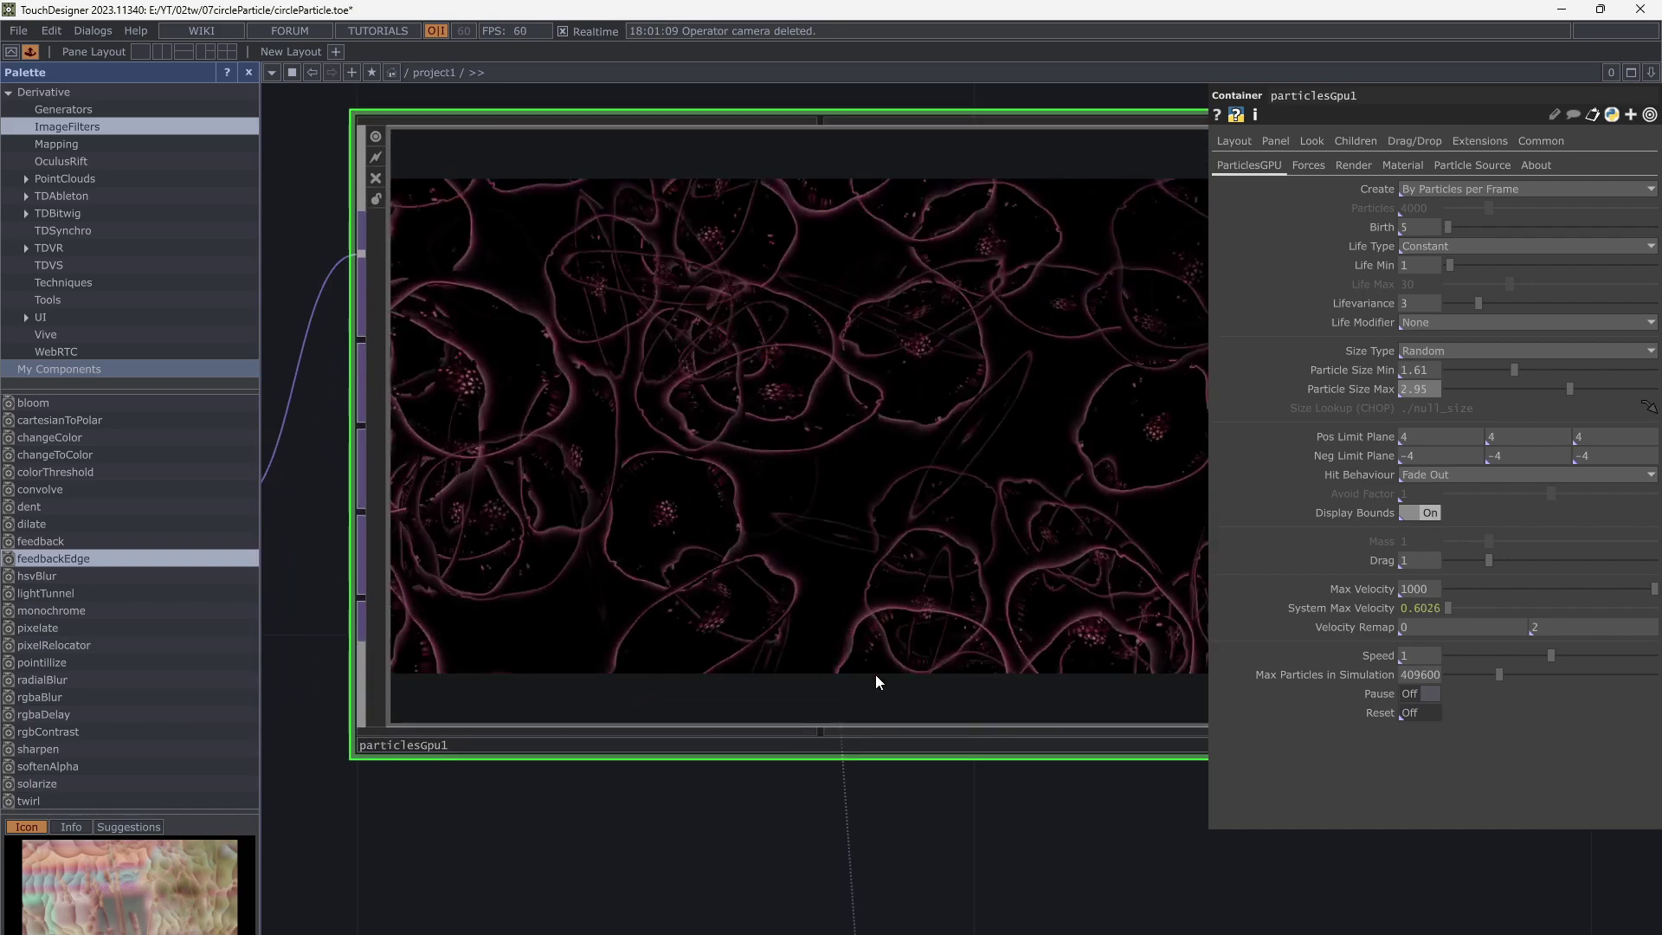
pyautogui.scroll(-4, 877, 710)
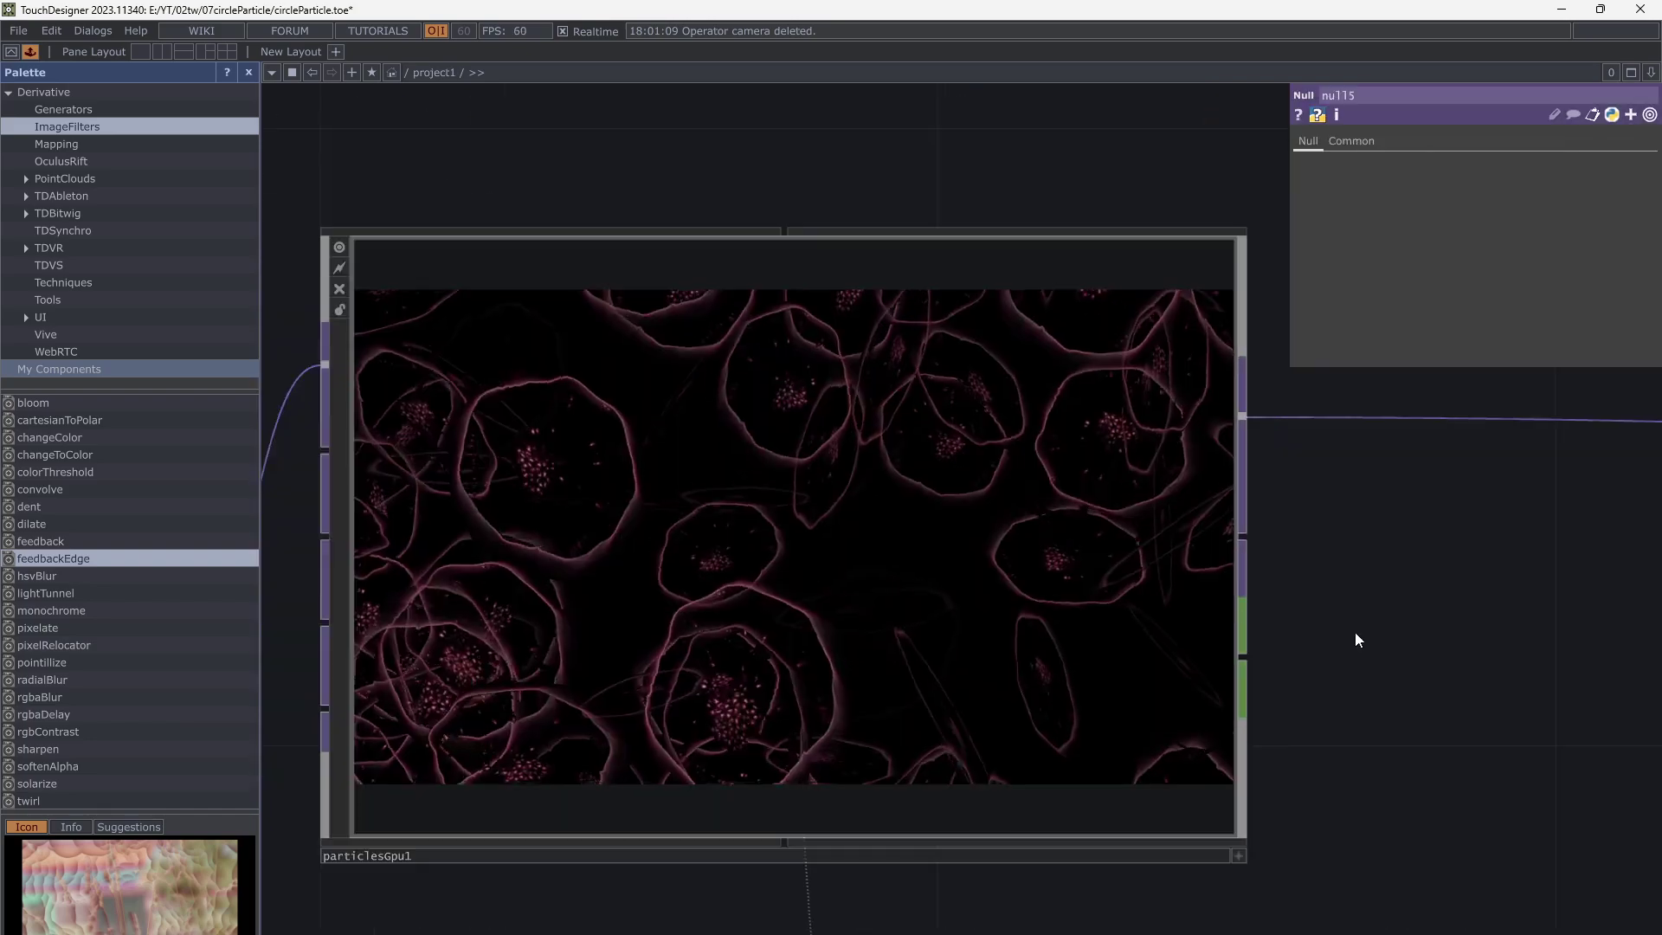
pyautogui.scroll(-3, 1364, 610)
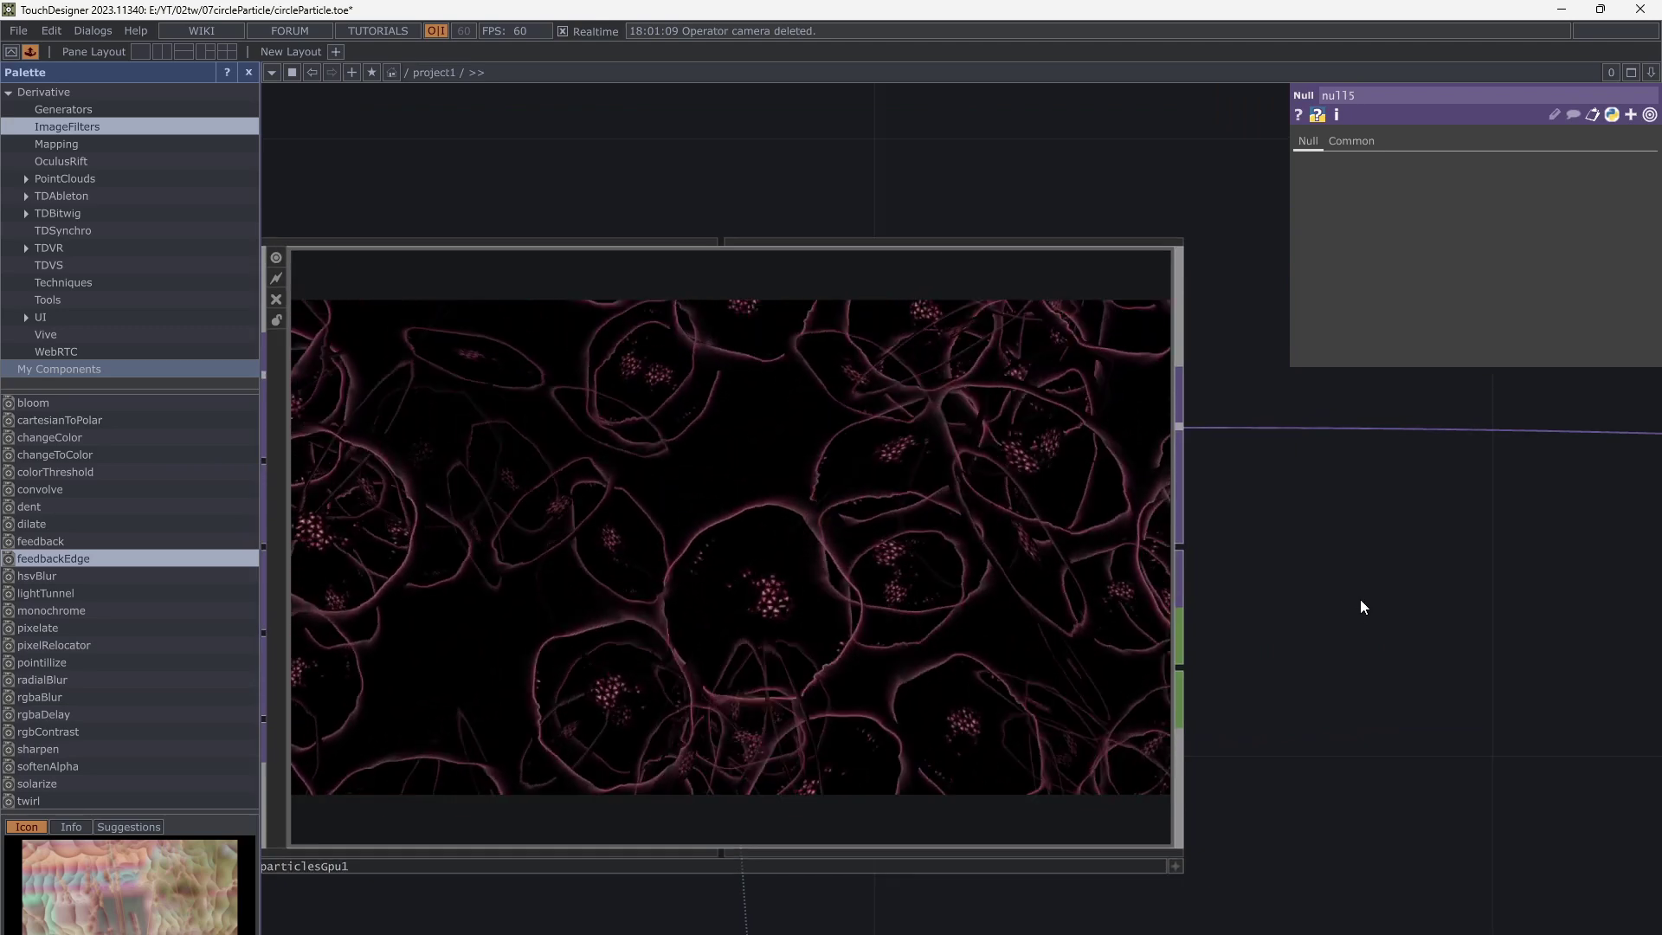
# Add the bloom image filter from the palette beside particlesGpu1 and connect the particlesGpu1 render output to its input
pyautogui.moveTo(1353, 595); pyautogui.dragTo(918, 613)
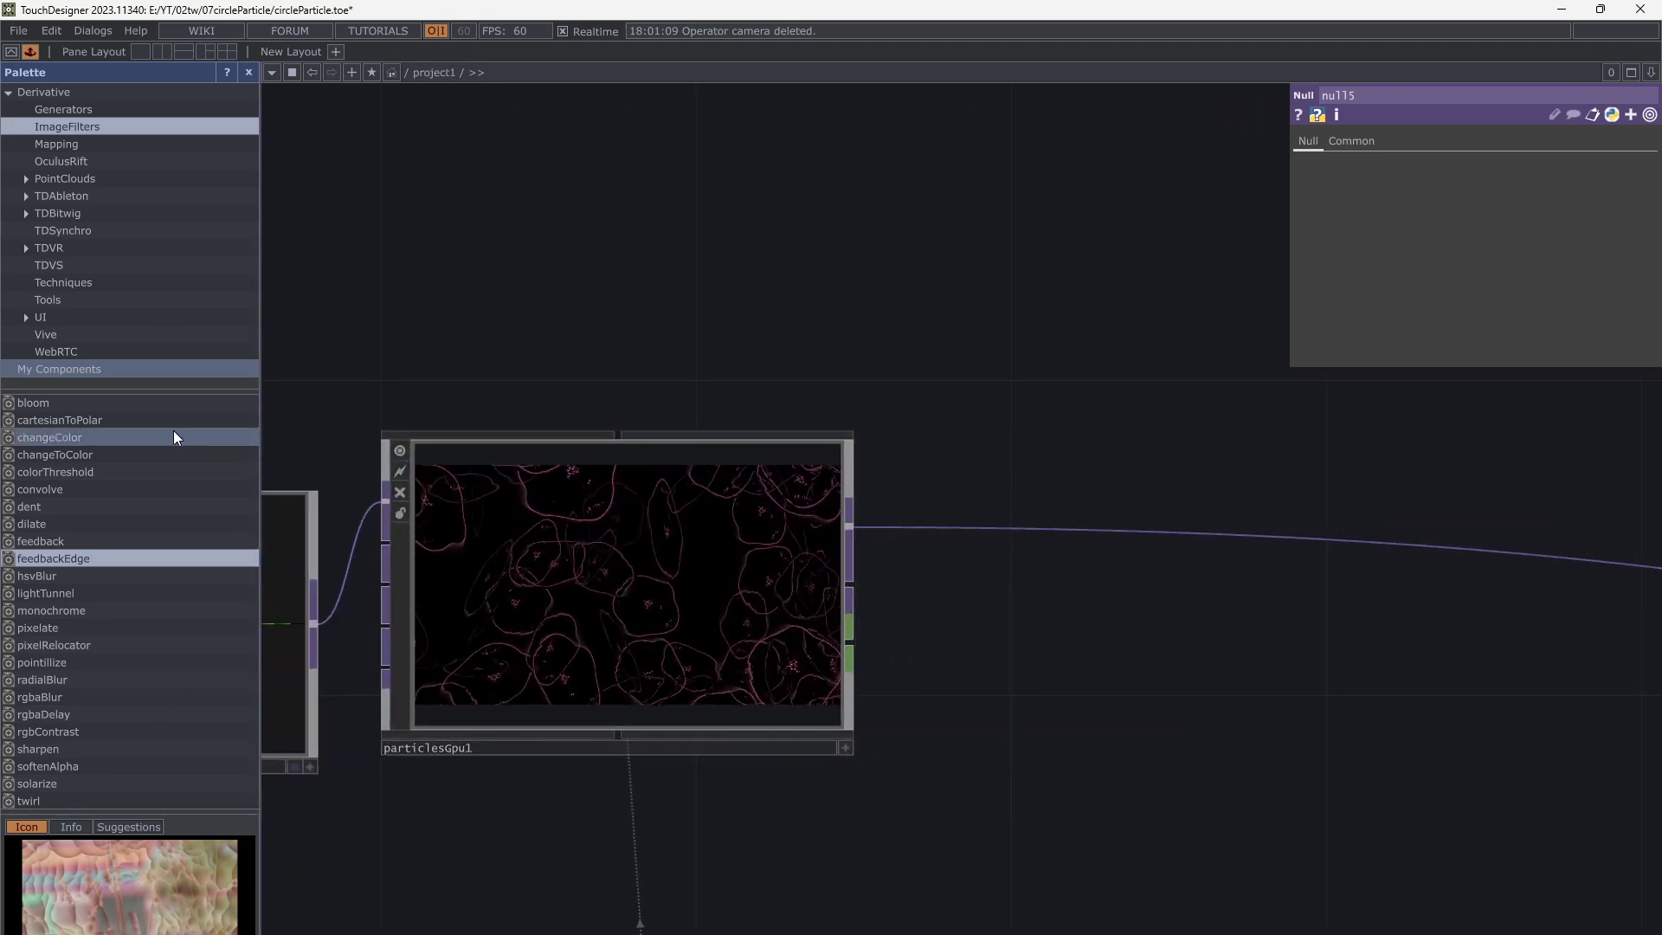
pyautogui.moveTo(138, 407); pyautogui.dragTo(1072, 703)
pyautogui.moveTo(1065, 505); pyautogui.dragTo(812, 445)
pyautogui.click(823, 377)
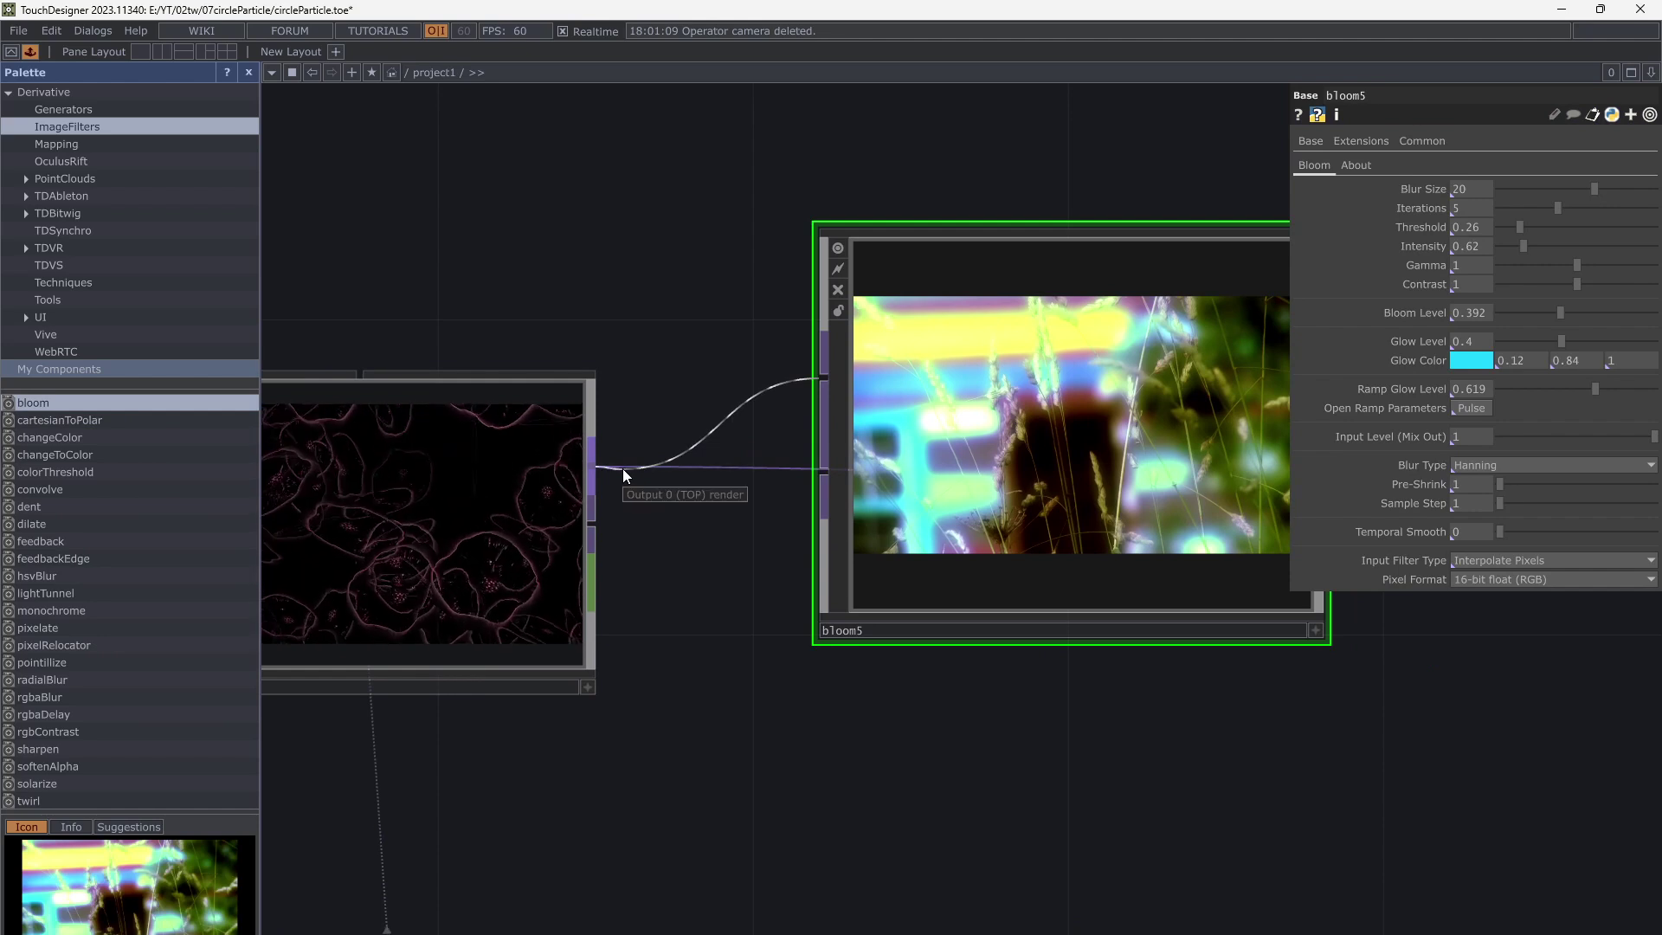
pyautogui.click(622, 469)
# Place null5 beside particlesGpu1 and wire bloom5 between null5 and out2
pyautogui.scroll(-5, 419, 582)
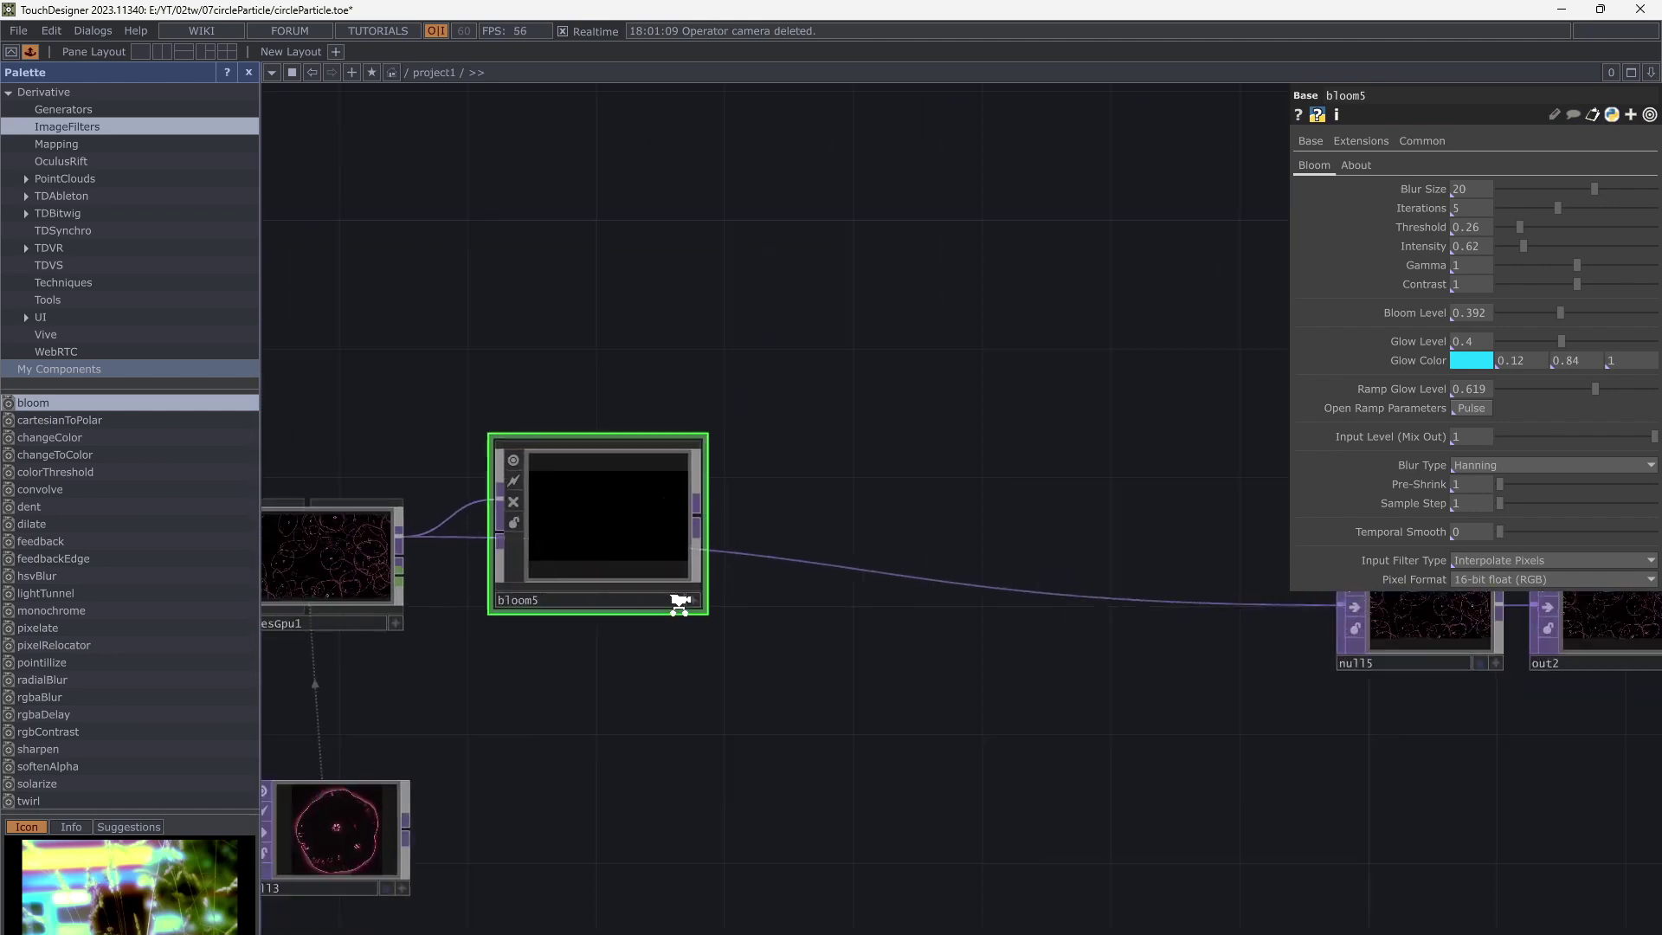
pyautogui.moveTo(694, 546); pyautogui.dragTo(982, 460)
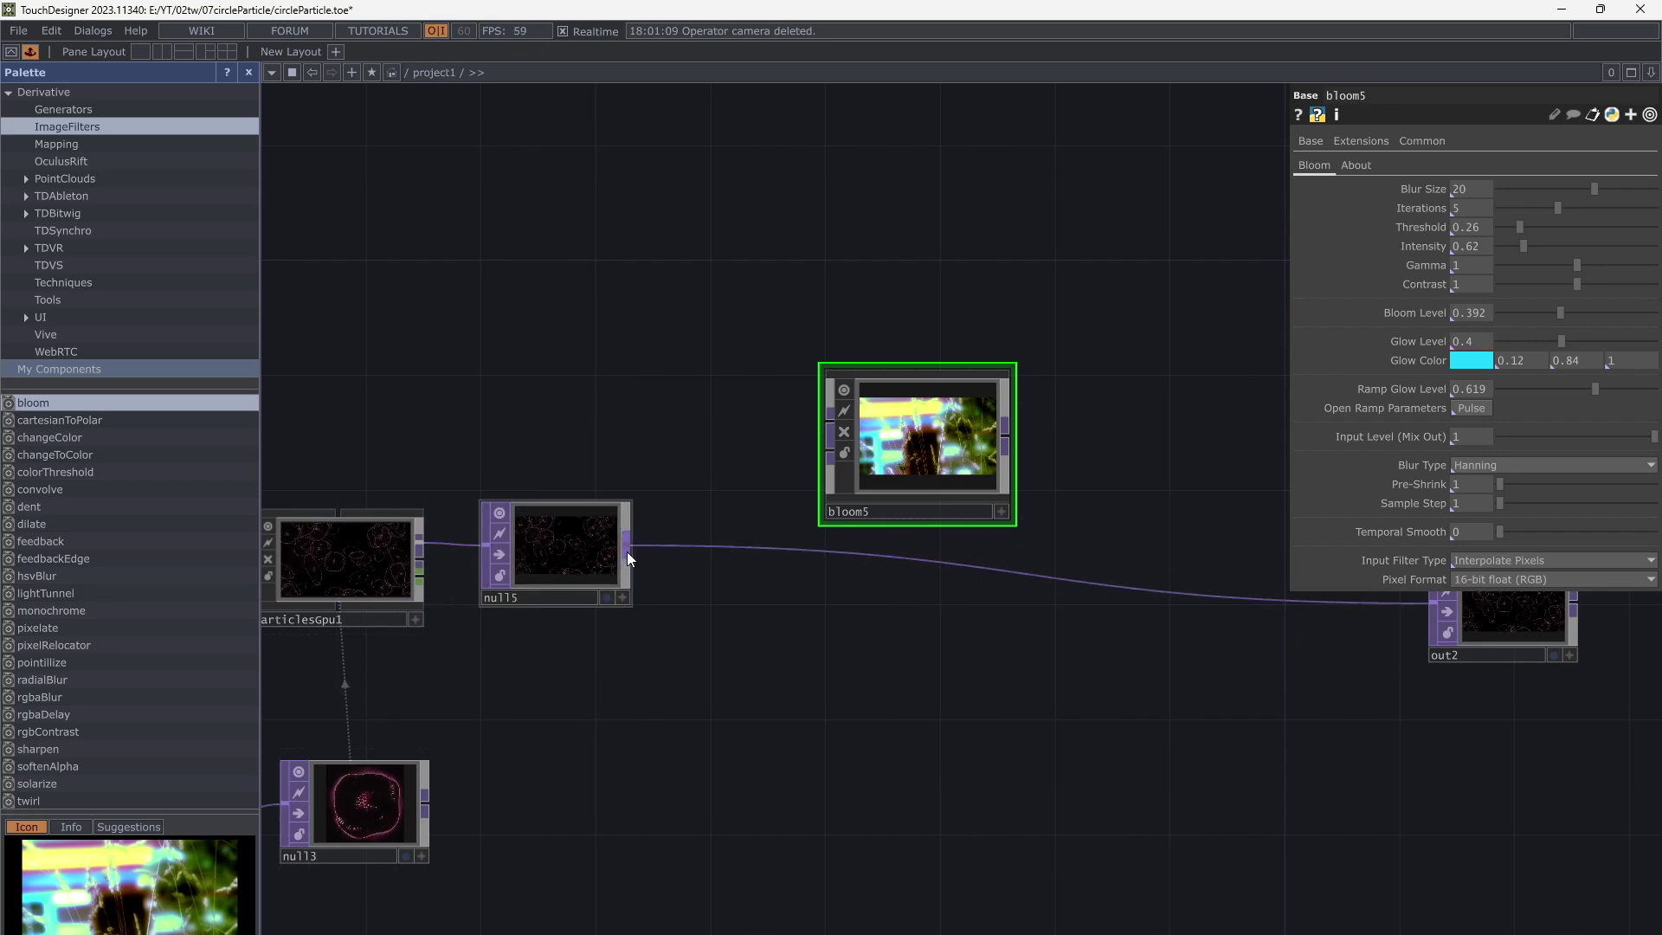
pyautogui.click(828, 421)
pyautogui.moveTo(887, 695); pyautogui.dragTo(685, 734)
pyautogui.click(810, 465)
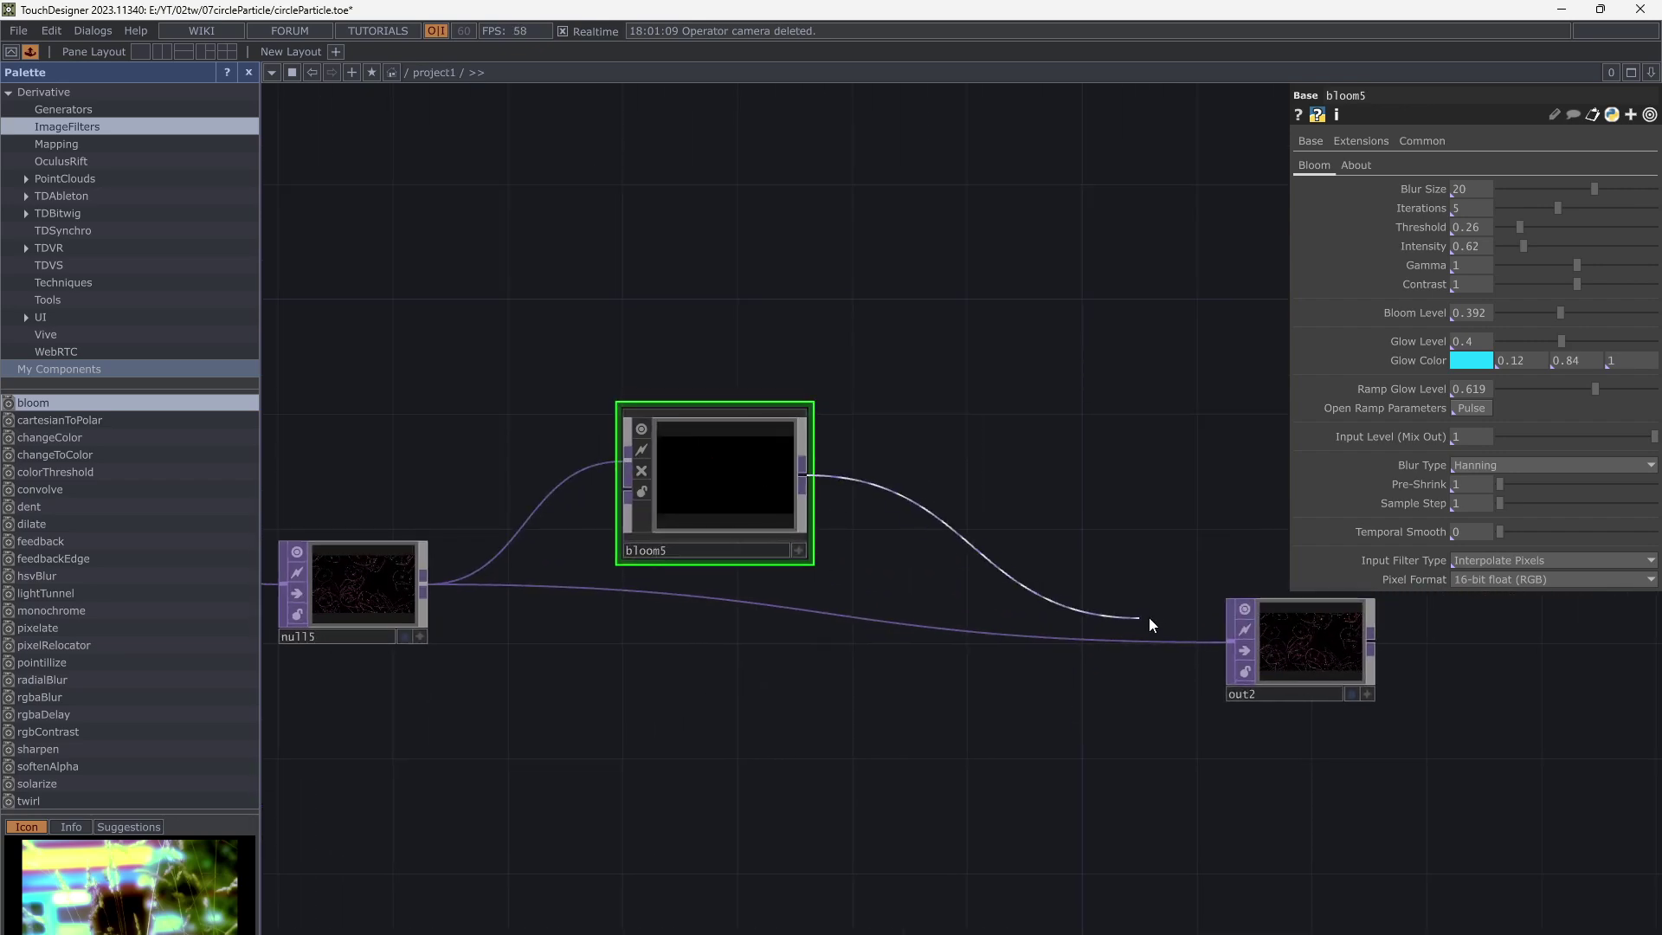
pyautogui.click(1229, 641)
pyautogui.moveTo(915, 716); pyautogui.dragTo(1056, 738)
pyautogui.moveTo(865, 516); pyautogui.dragTo(715, 630)
# Set bloom5's Blur Size to 14 and its Threshold to 0.02, checking the glow in the viewer
pyautogui.scroll(4, 713, 631)
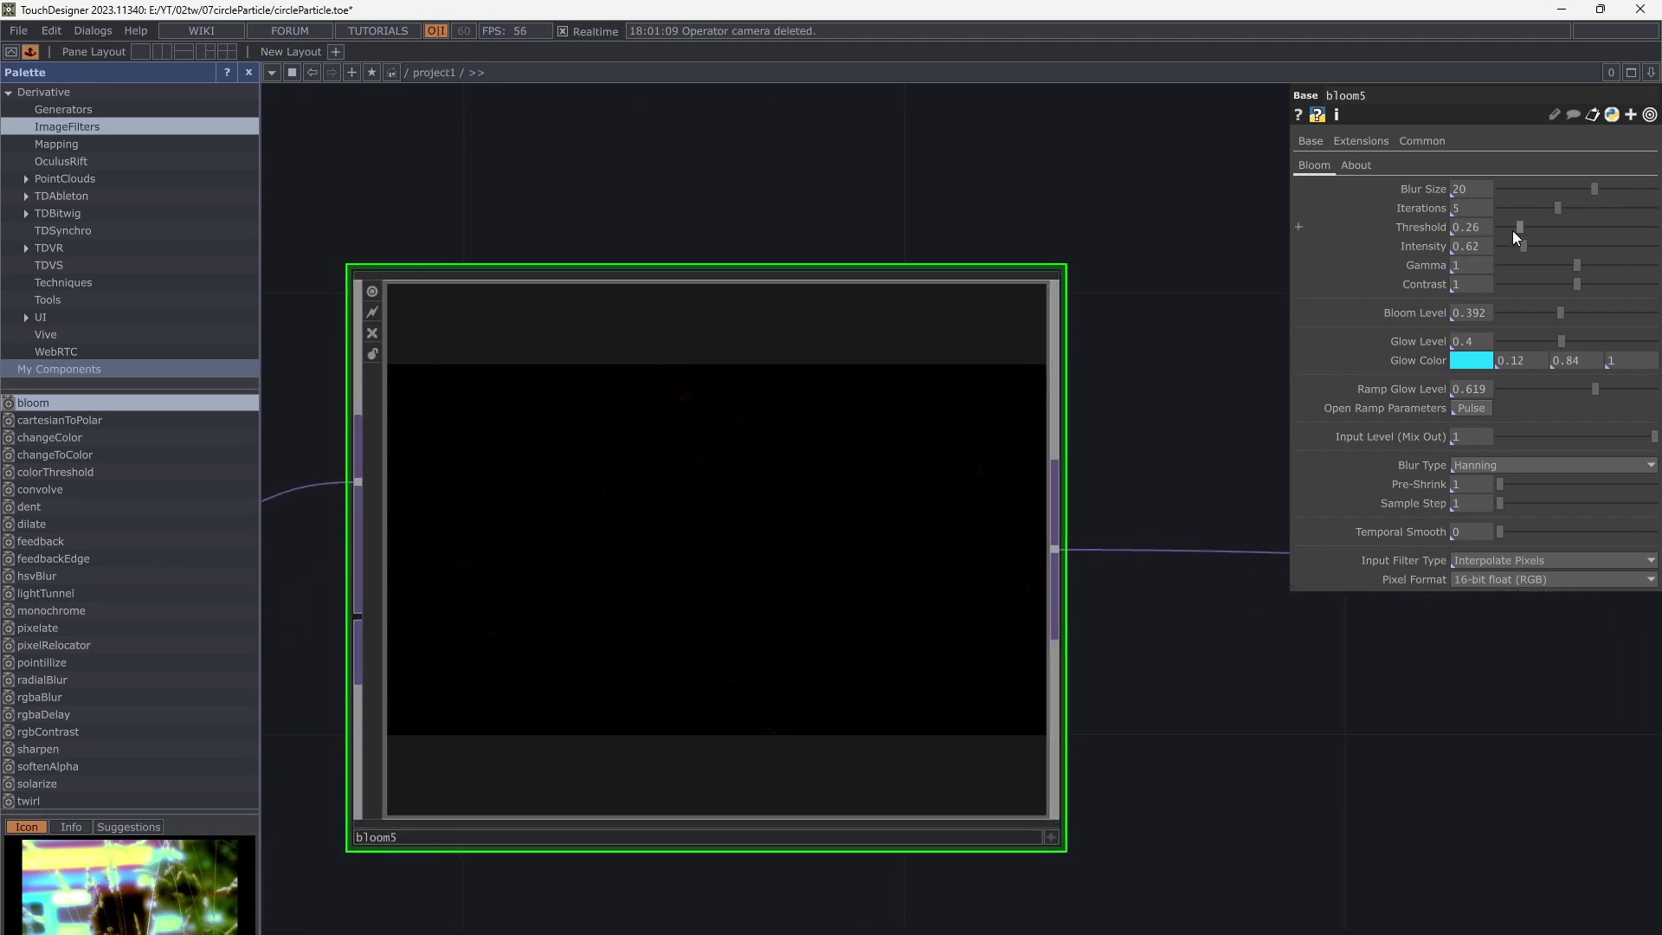
pyautogui.moveTo(1513, 230); pyautogui.dragTo(1506, 229)
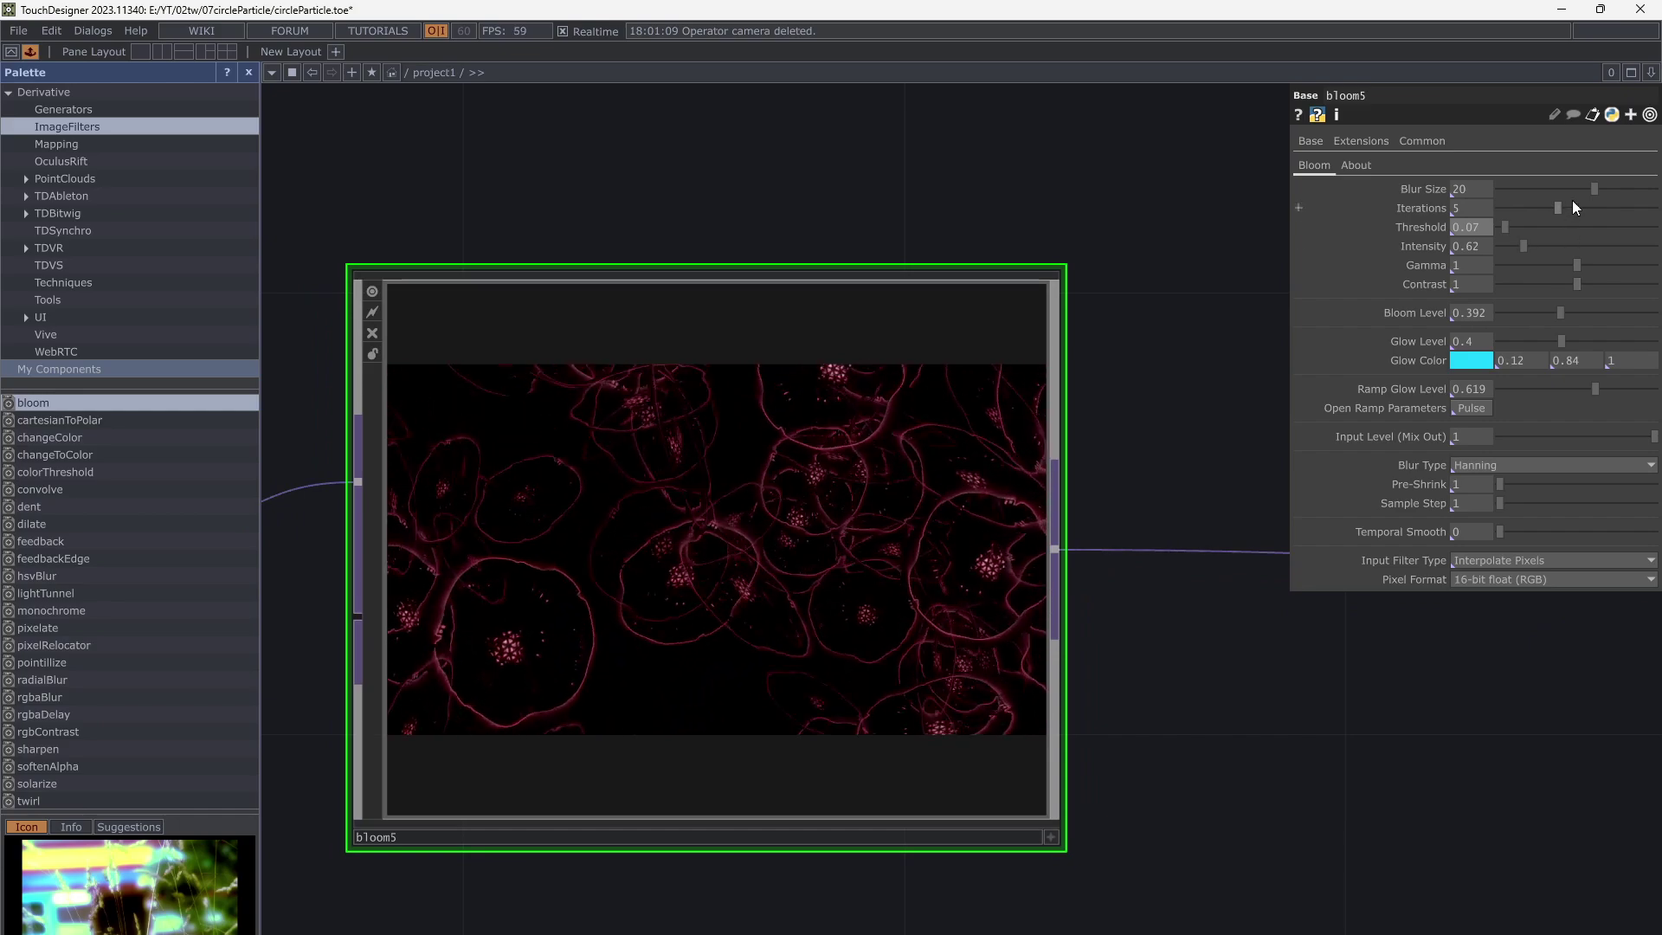
pyautogui.moveTo(1581, 185); pyautogui.dragTo(1563, 190)
pyautogui.scroll(2, 1273, 632)
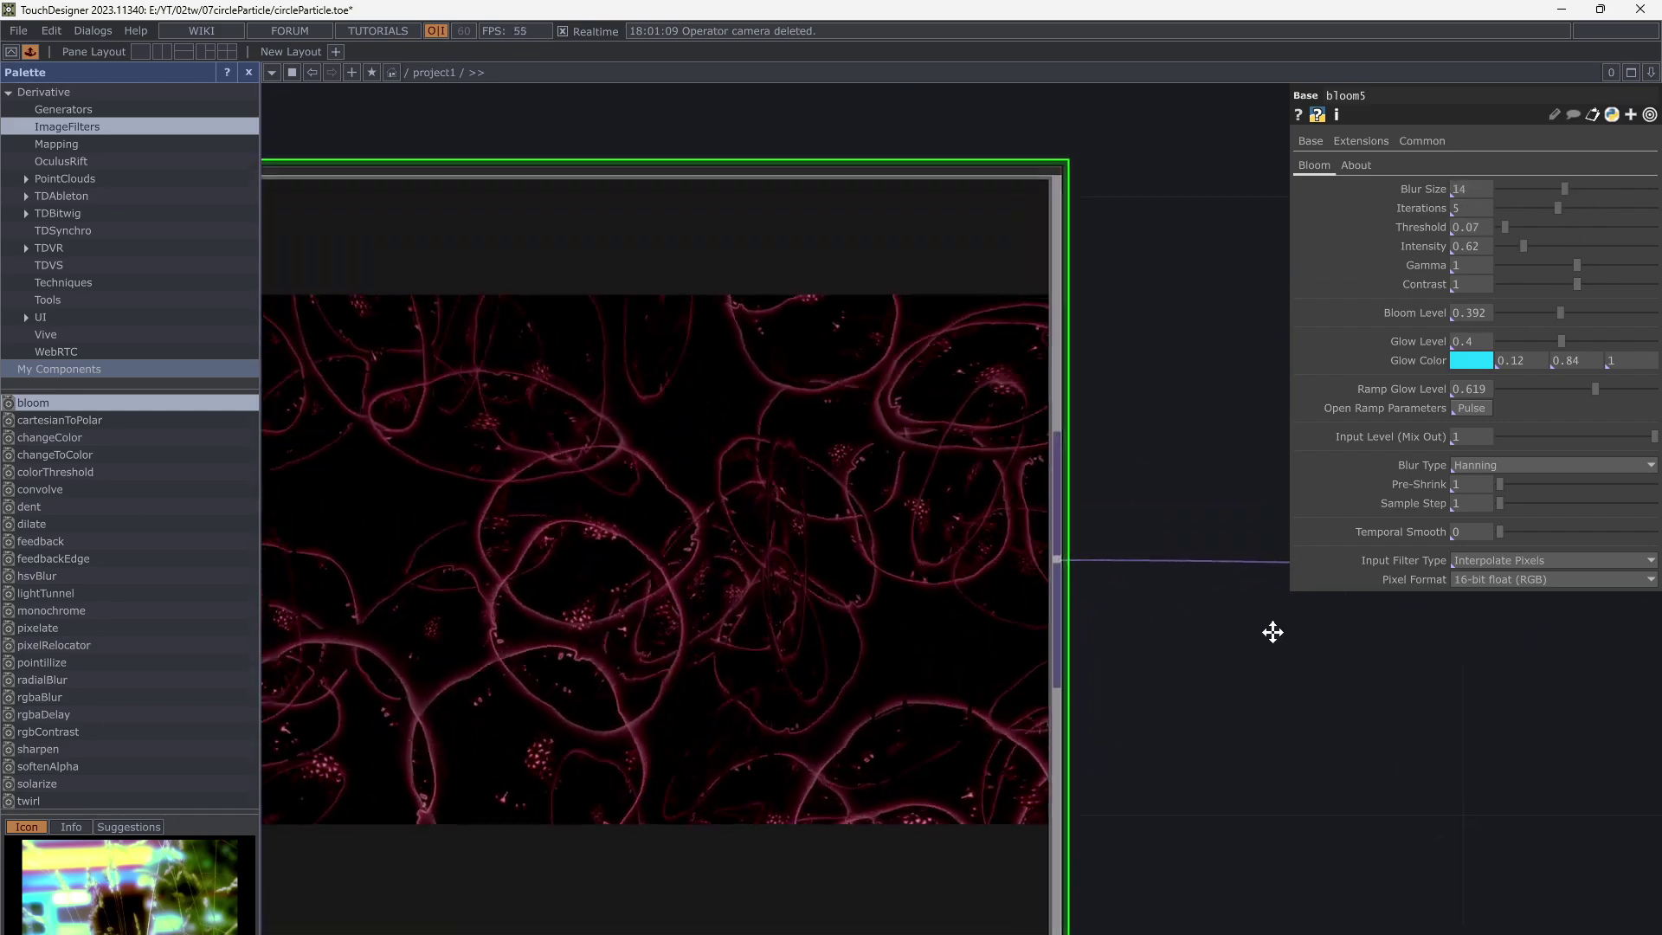
pyautogui.moveTo(1273, 632); pyautogui.dragTo(1338, 612)
pyautogui.moveTo(1557, 207); pyautogui.dragTo(1499, 220)
pyautogui.moveTo(1375, 793); pyautogui.dragTo(1552, 756)
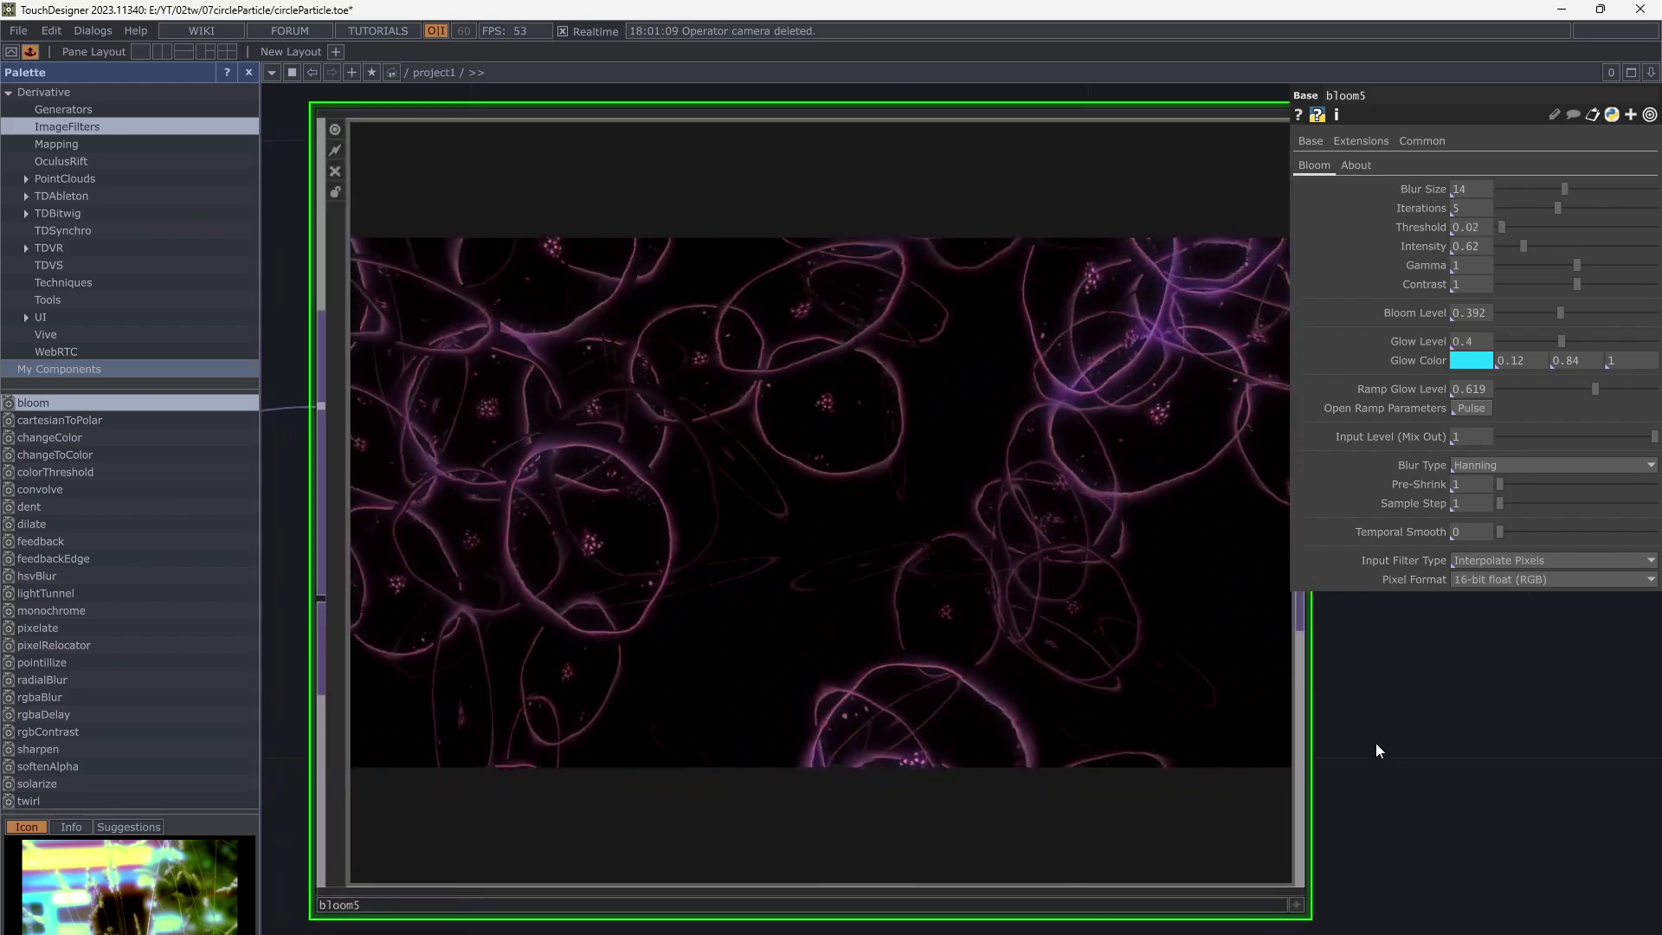
pyautogui.scroll(3, 803, 554)
pyautogui.scroll(-5, 805, 556)
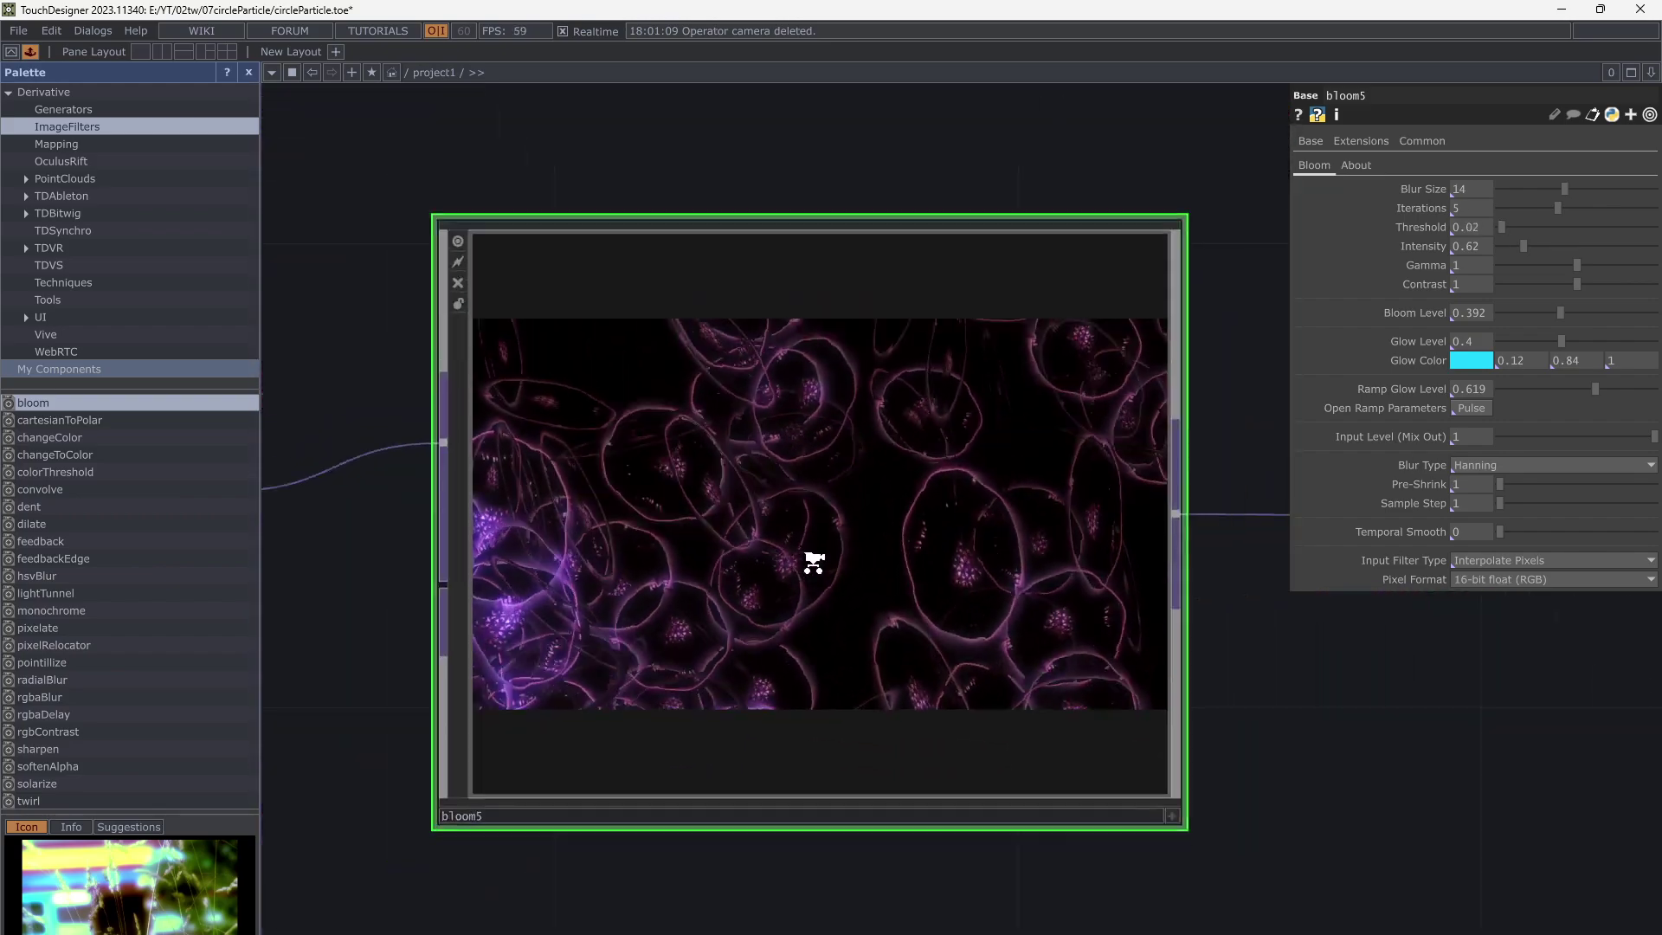
# Add a Noise TOP above the connection between bloom5 and out2 and set its resolution to 1024 x 1024
pyautogui.scroll(-3, 807, 555)
pyautogui.moveTo(1165, 601); pyautogui.dragTo(994, 630)
pyautogui.moveTo(1163, 385); pyautogui.dragTo(1093, 421)
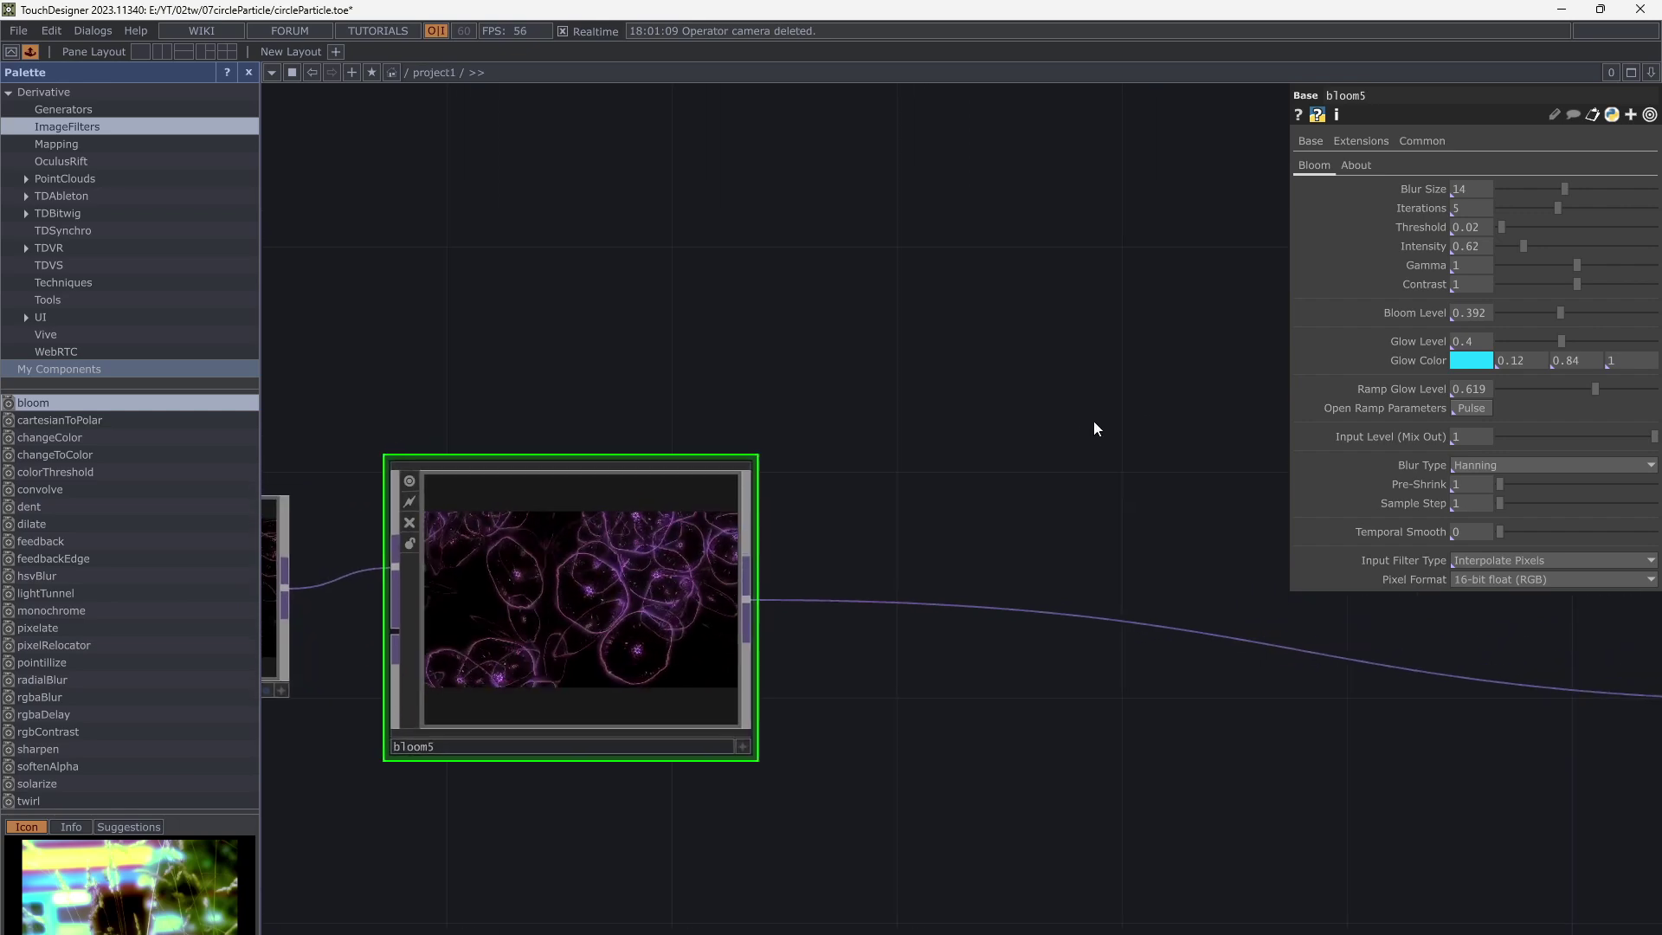
pyautogui.scroll(-3, 1050, 468)
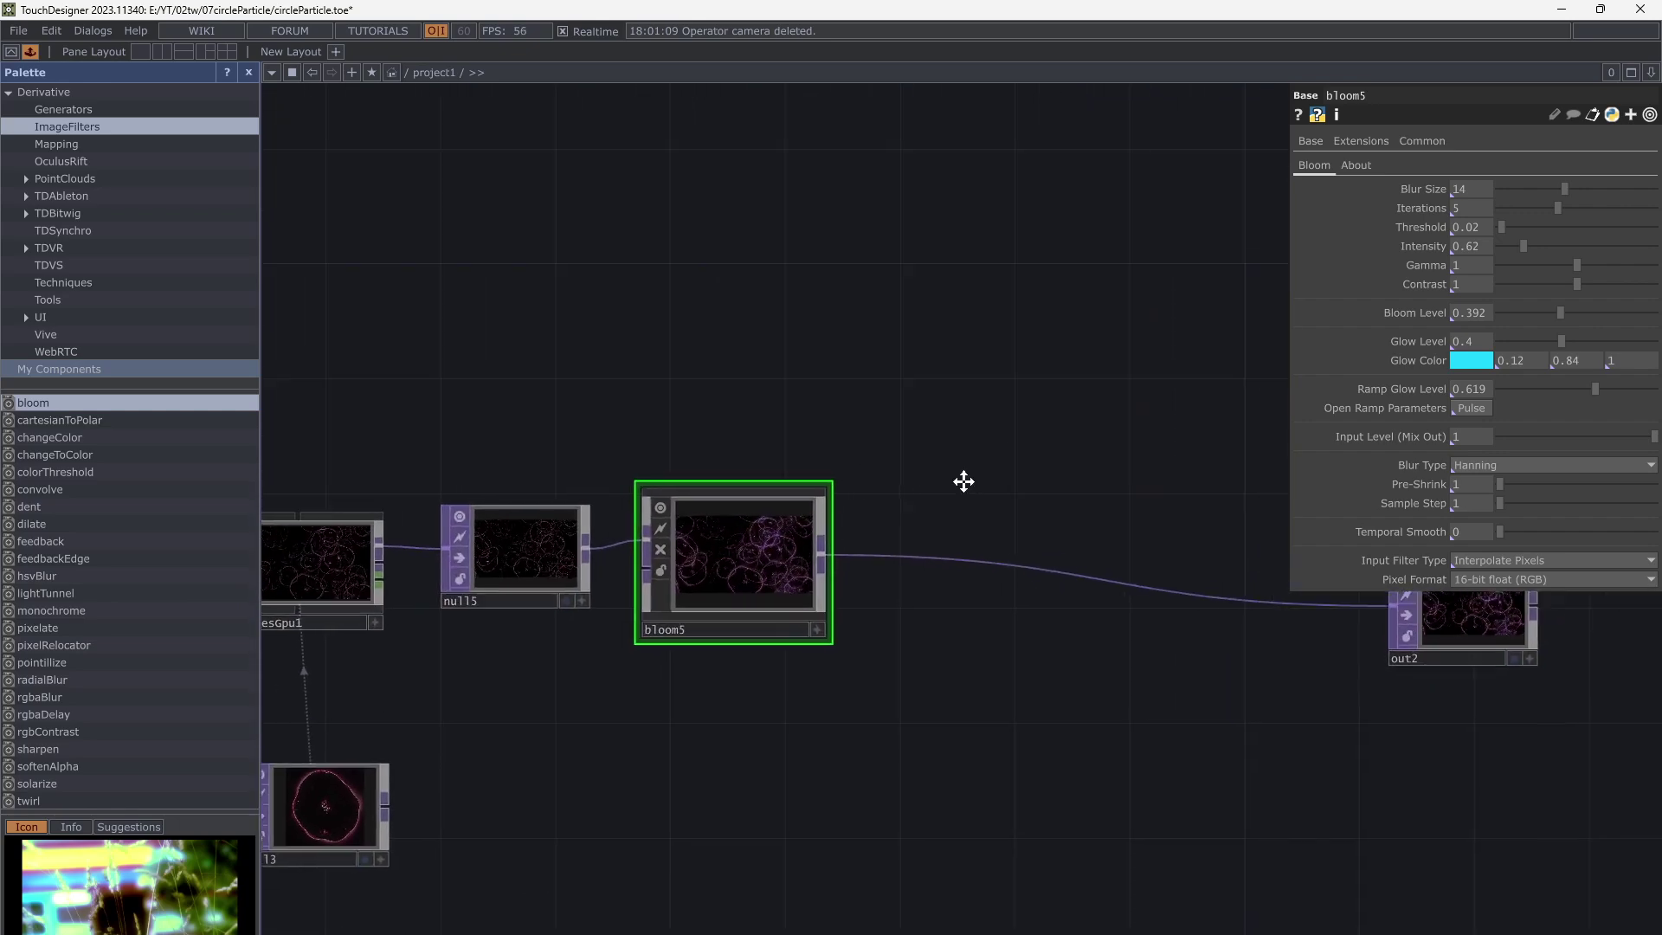
pyautogui.press('Tab')
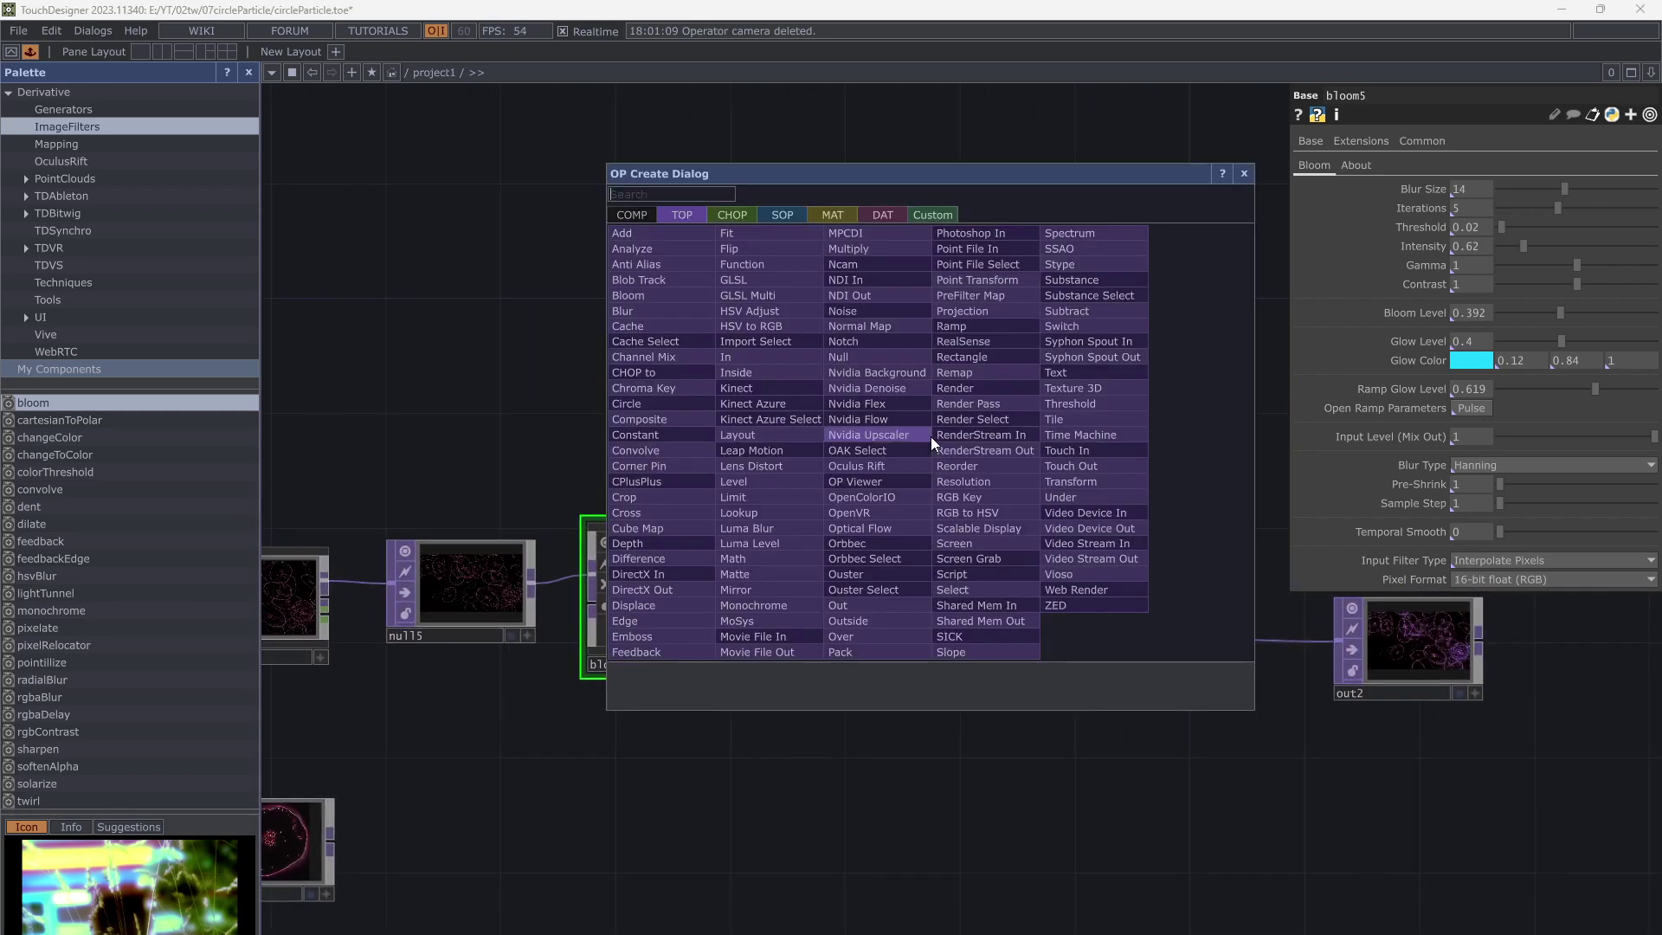
pyautogui.write('noi')
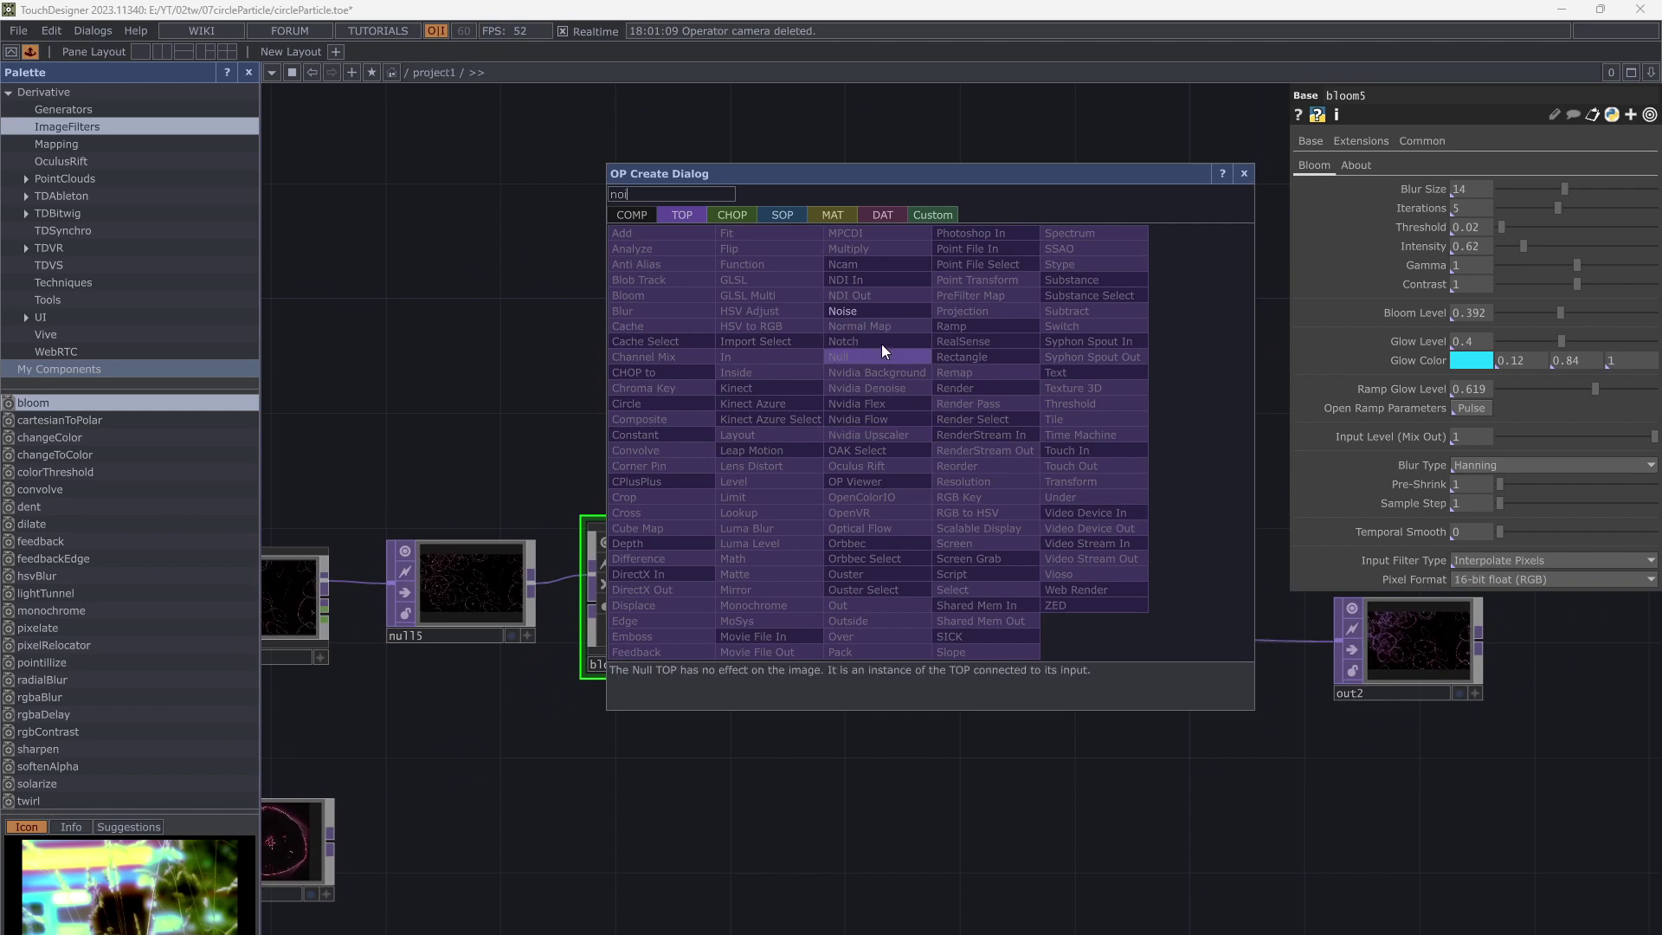
pyautogui.click(879, 315)
pyautogui.click(885, 412)
pyautogui.scroll(2, 853, 412)
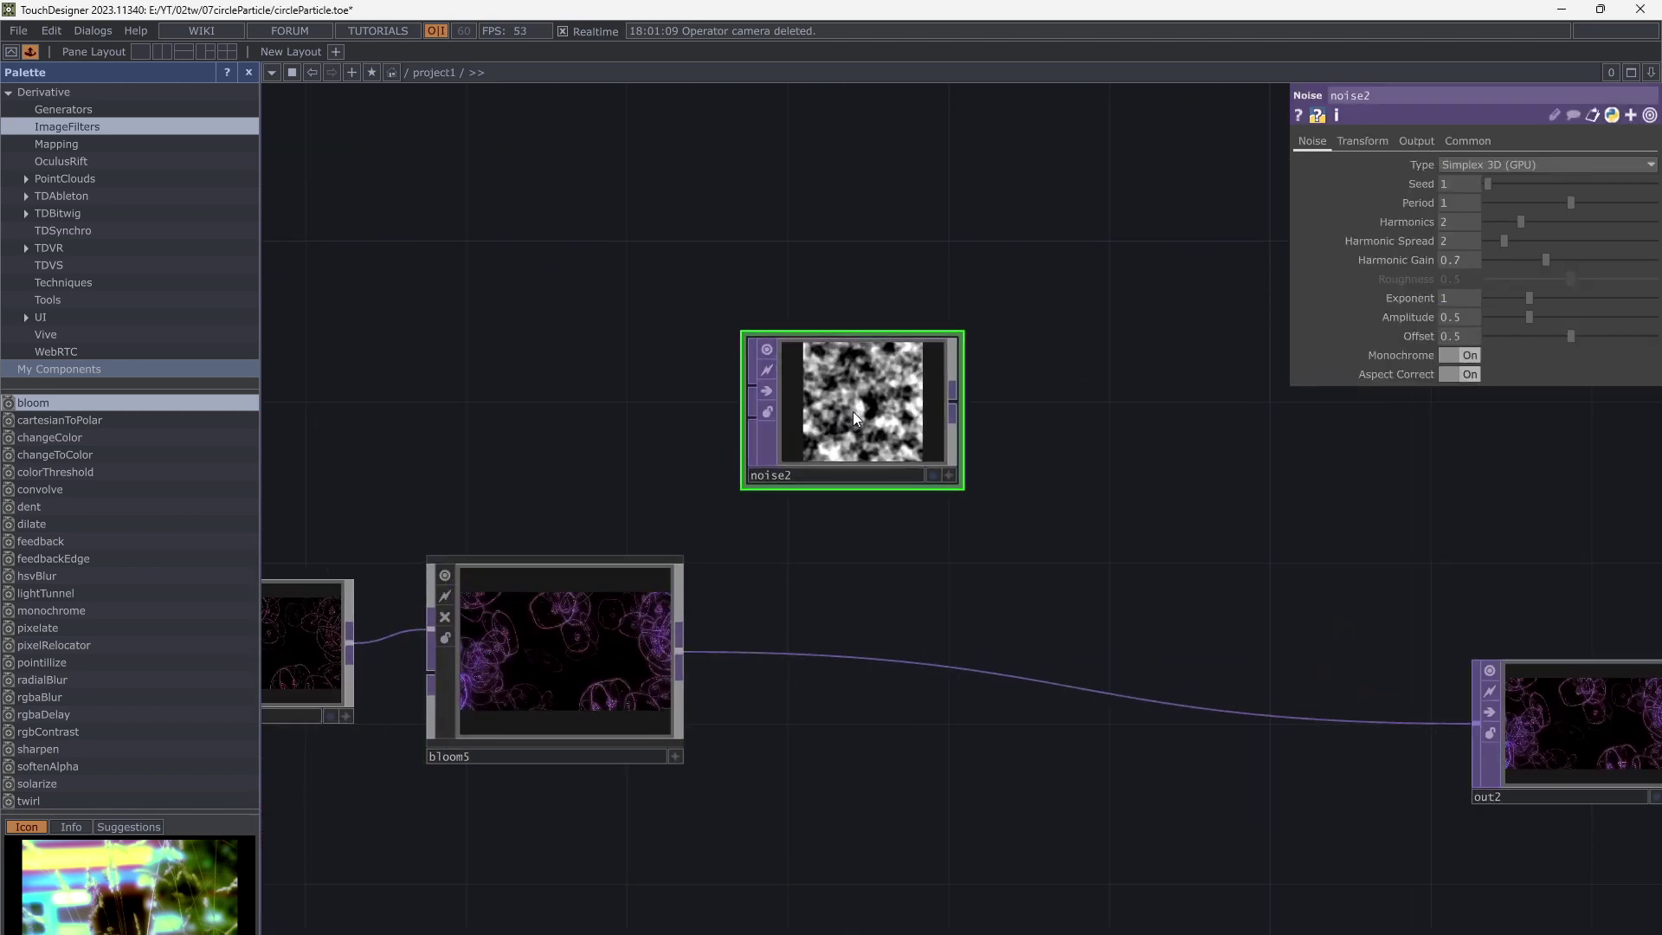
pyautogui.click(1462, 142)
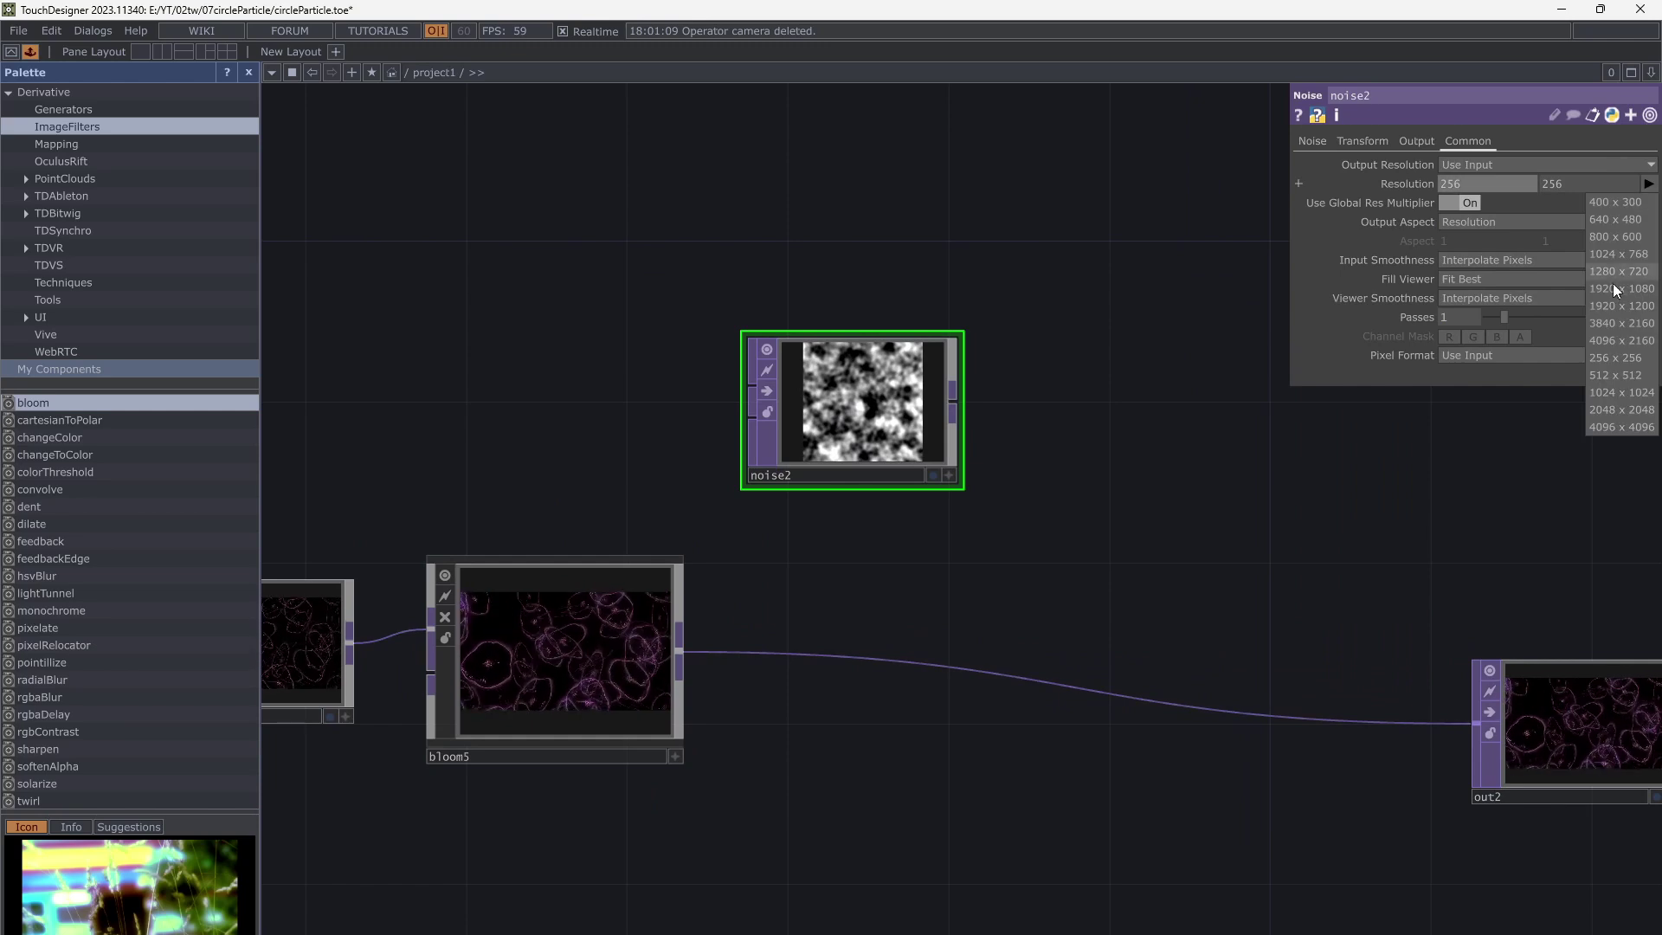
pyautogui.click(1599, 392)
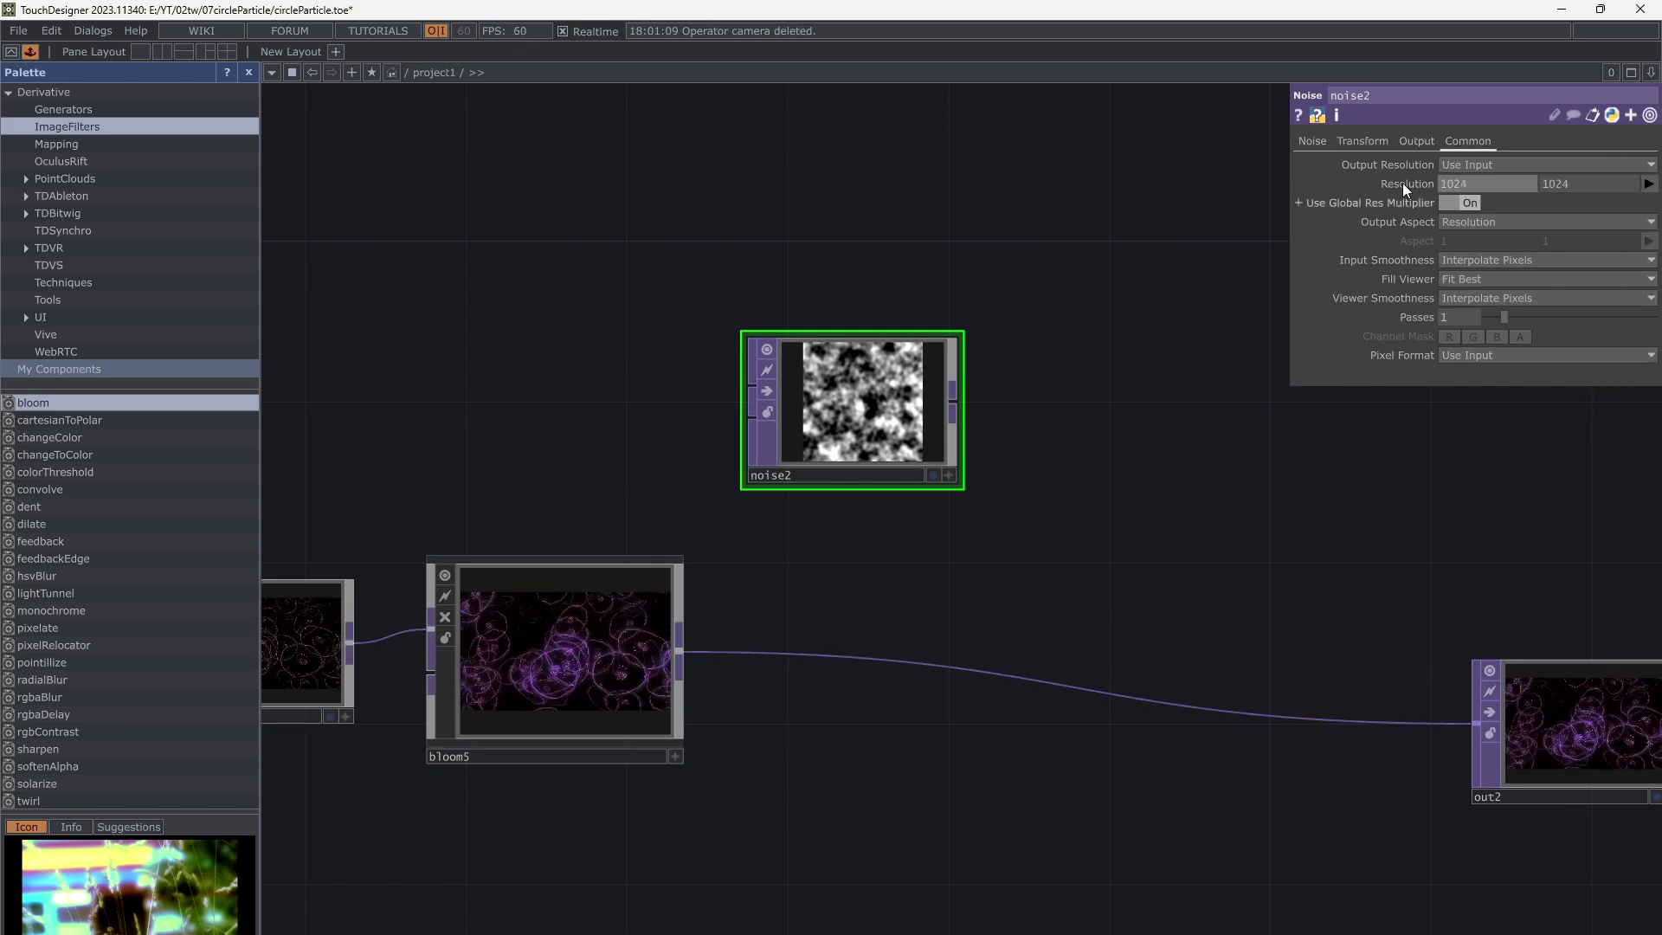
# Set noise2's Exponent to 0.77, Amplitude to 0.38 and Period to 1.53, and turn Monochrome off
pyautogui.click(1314, 141)
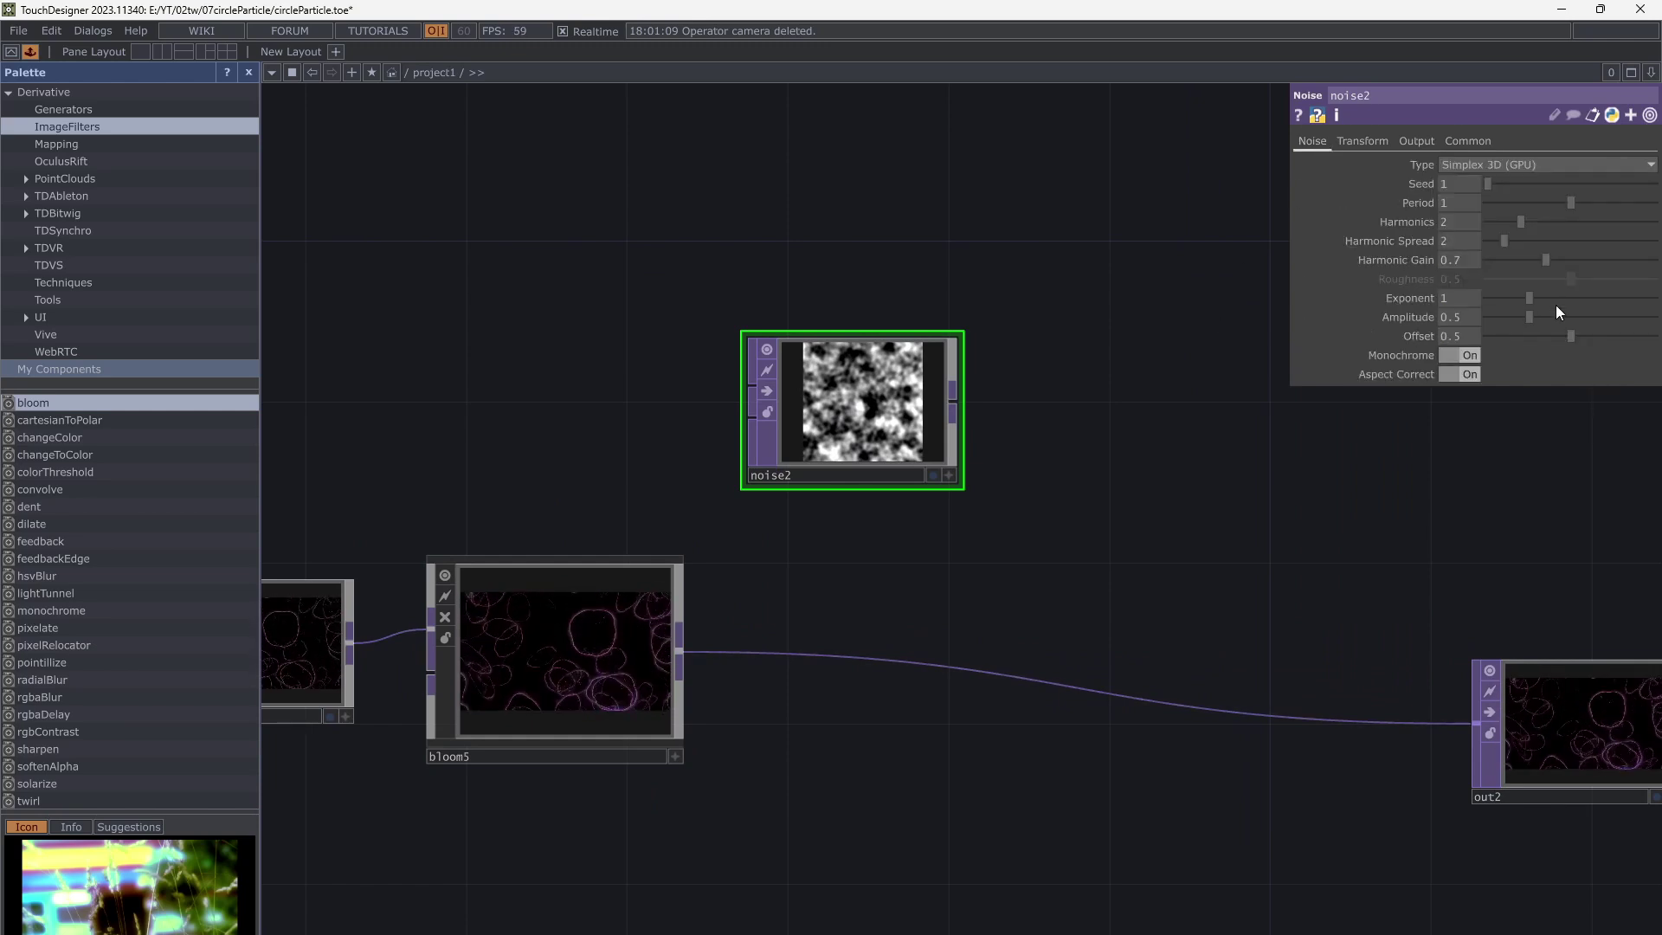
pyautogui.moveTo(1527, 320); pyautogui.dragTo(1522, 300)
pyautogui.click(1519, 298)
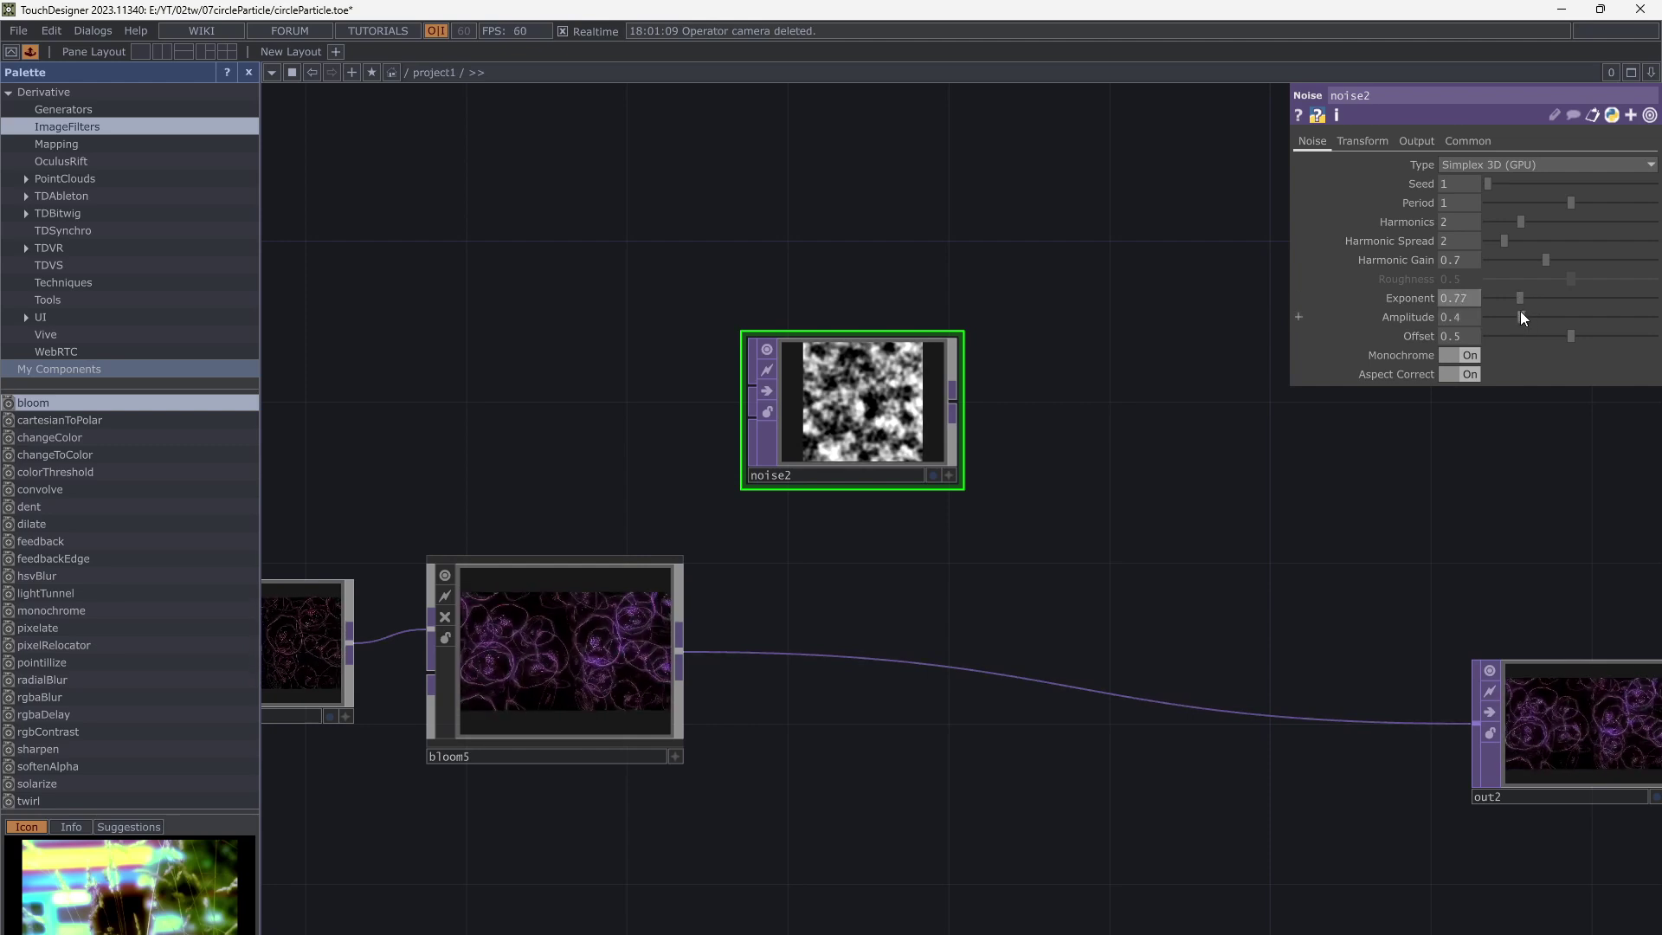
pyautogui.click(1518, 315)
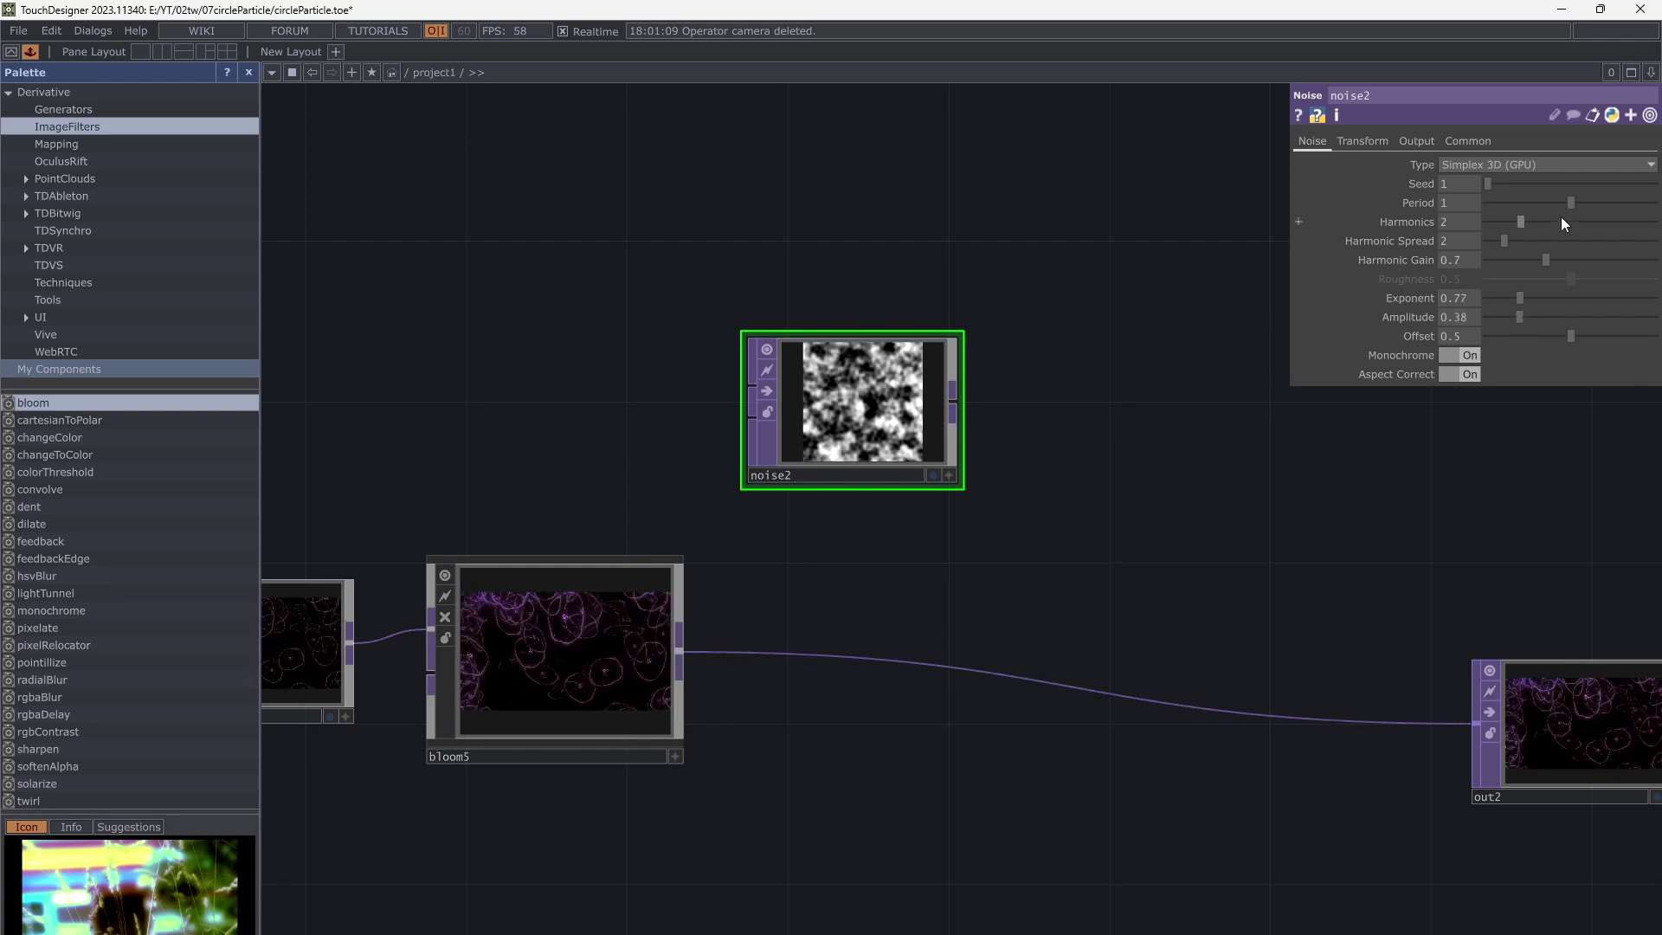
pyautogui.moveTo(1570, 203); pyautogui.dragTo(1615, 207)
pyautogui.moveTo(1169, 522); pyautogui.dragTo(1191, 524)
pyautogui.click(1445, 356)
pyautogui.moveTo(884, 437); pyautogui.dragTo(844, 438)
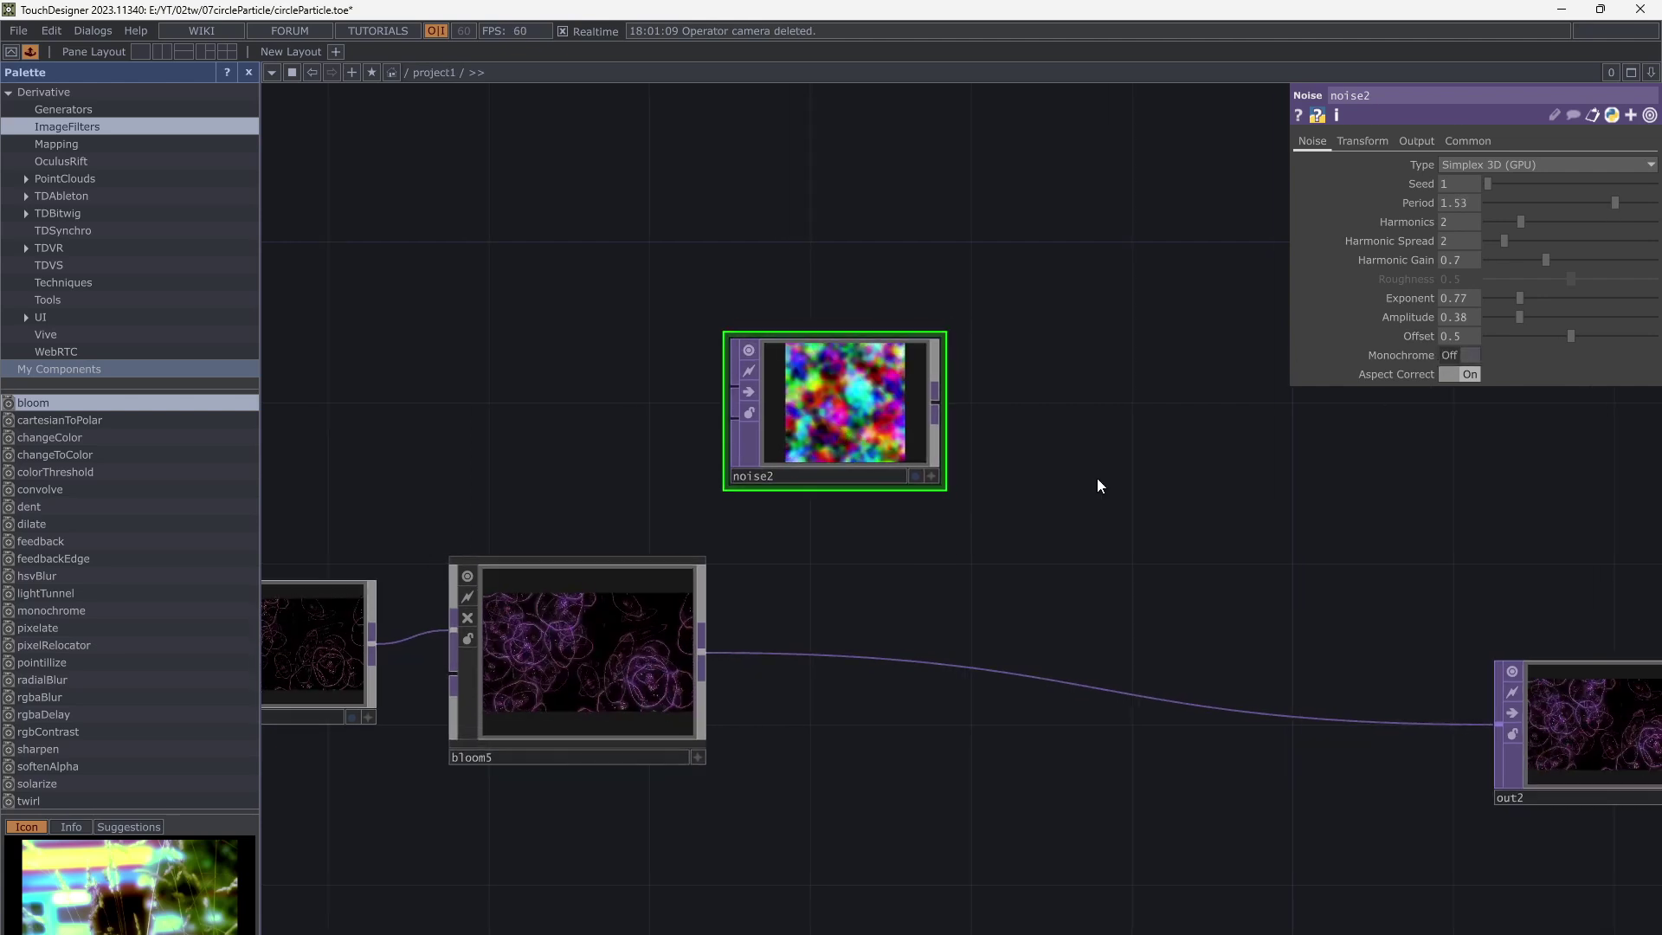
pyautogui.scroll(3, 1086, 511)
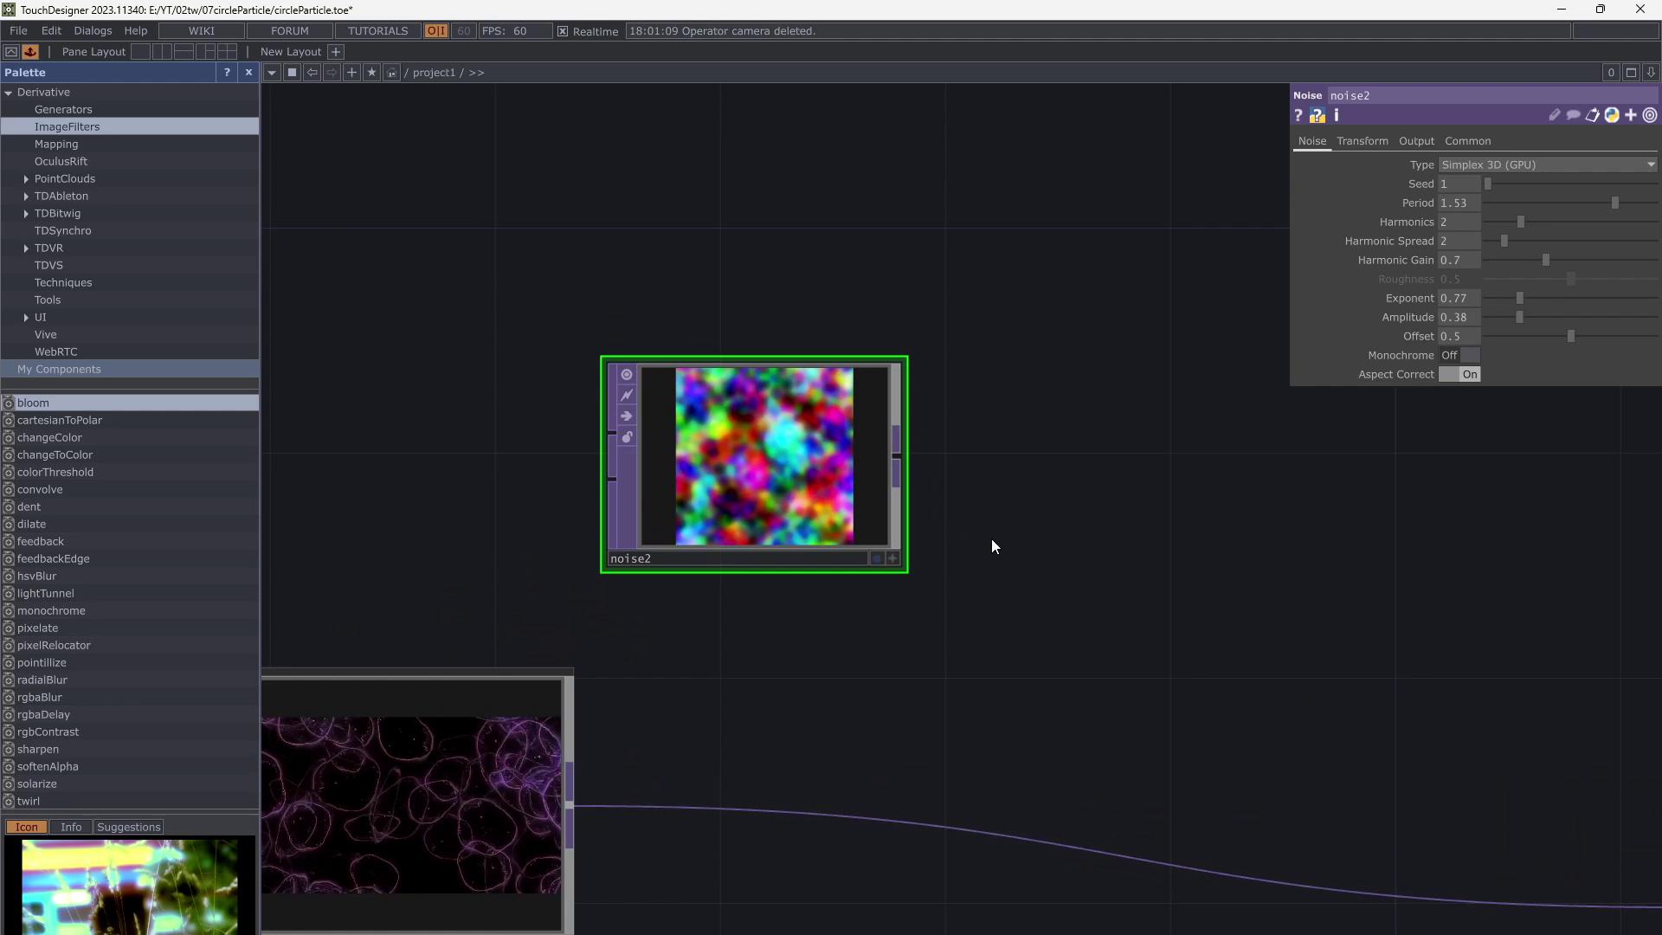
# Set noise2's Exponent to 0.56, Amplitude to 0.3 and Period to 1.8
pyautogui.moveTo(992, 545); pyautogui.dragTo(987, 582)
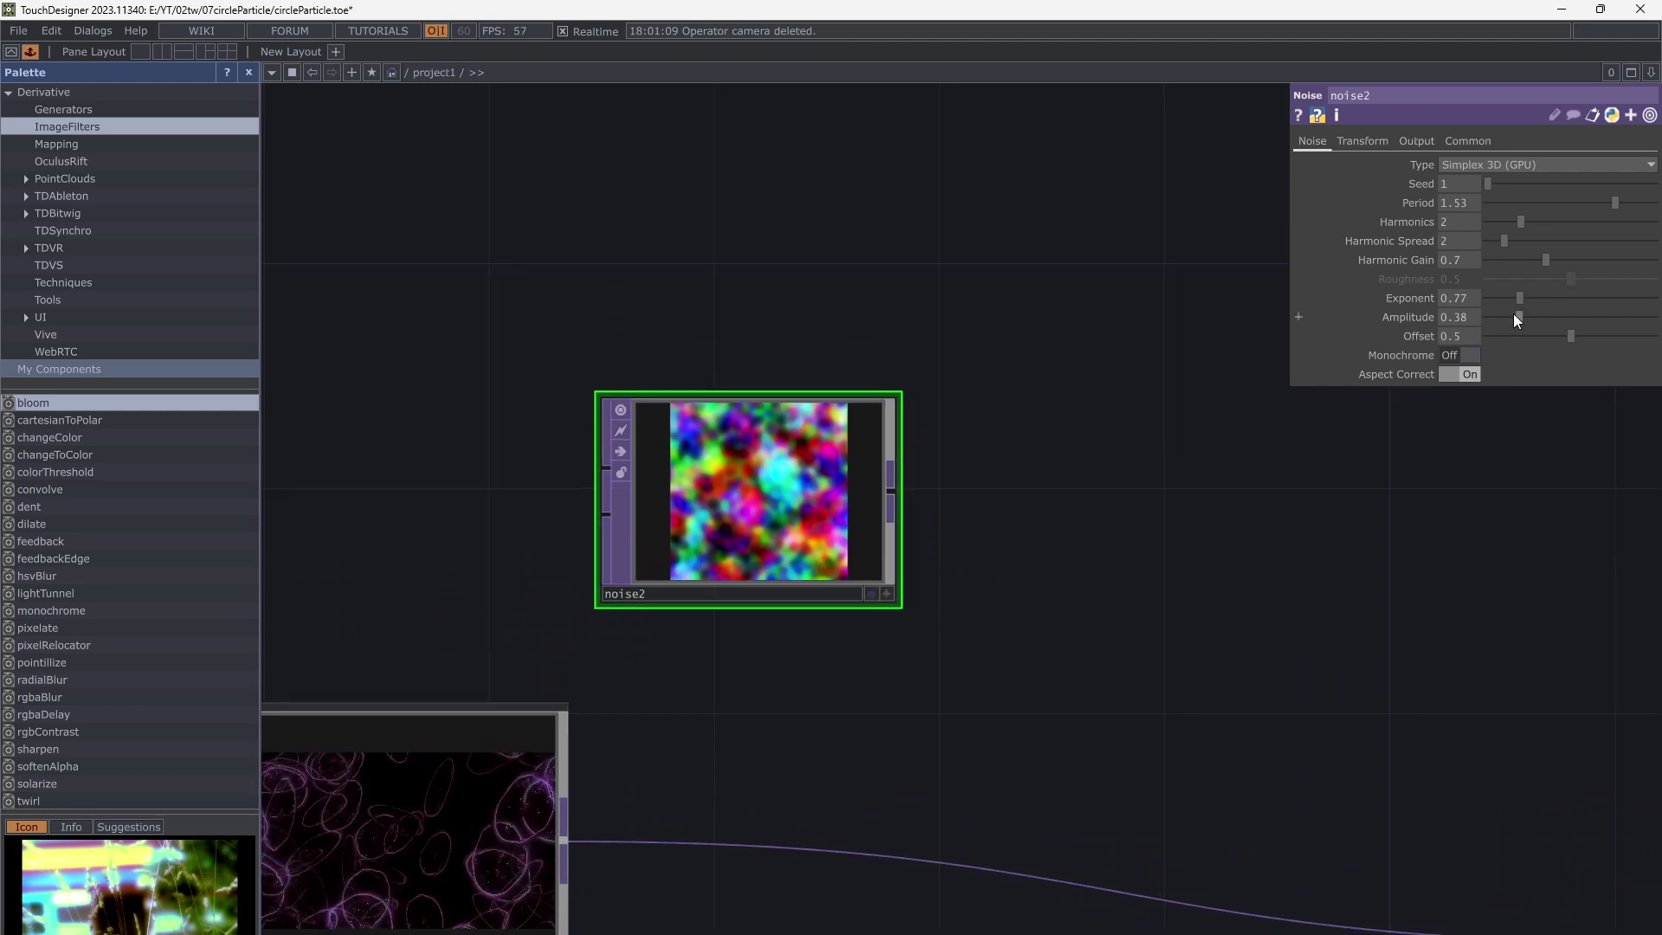
pyautogui.moveTo(1521, 298); pyautogui.dragTo(1513, 298)
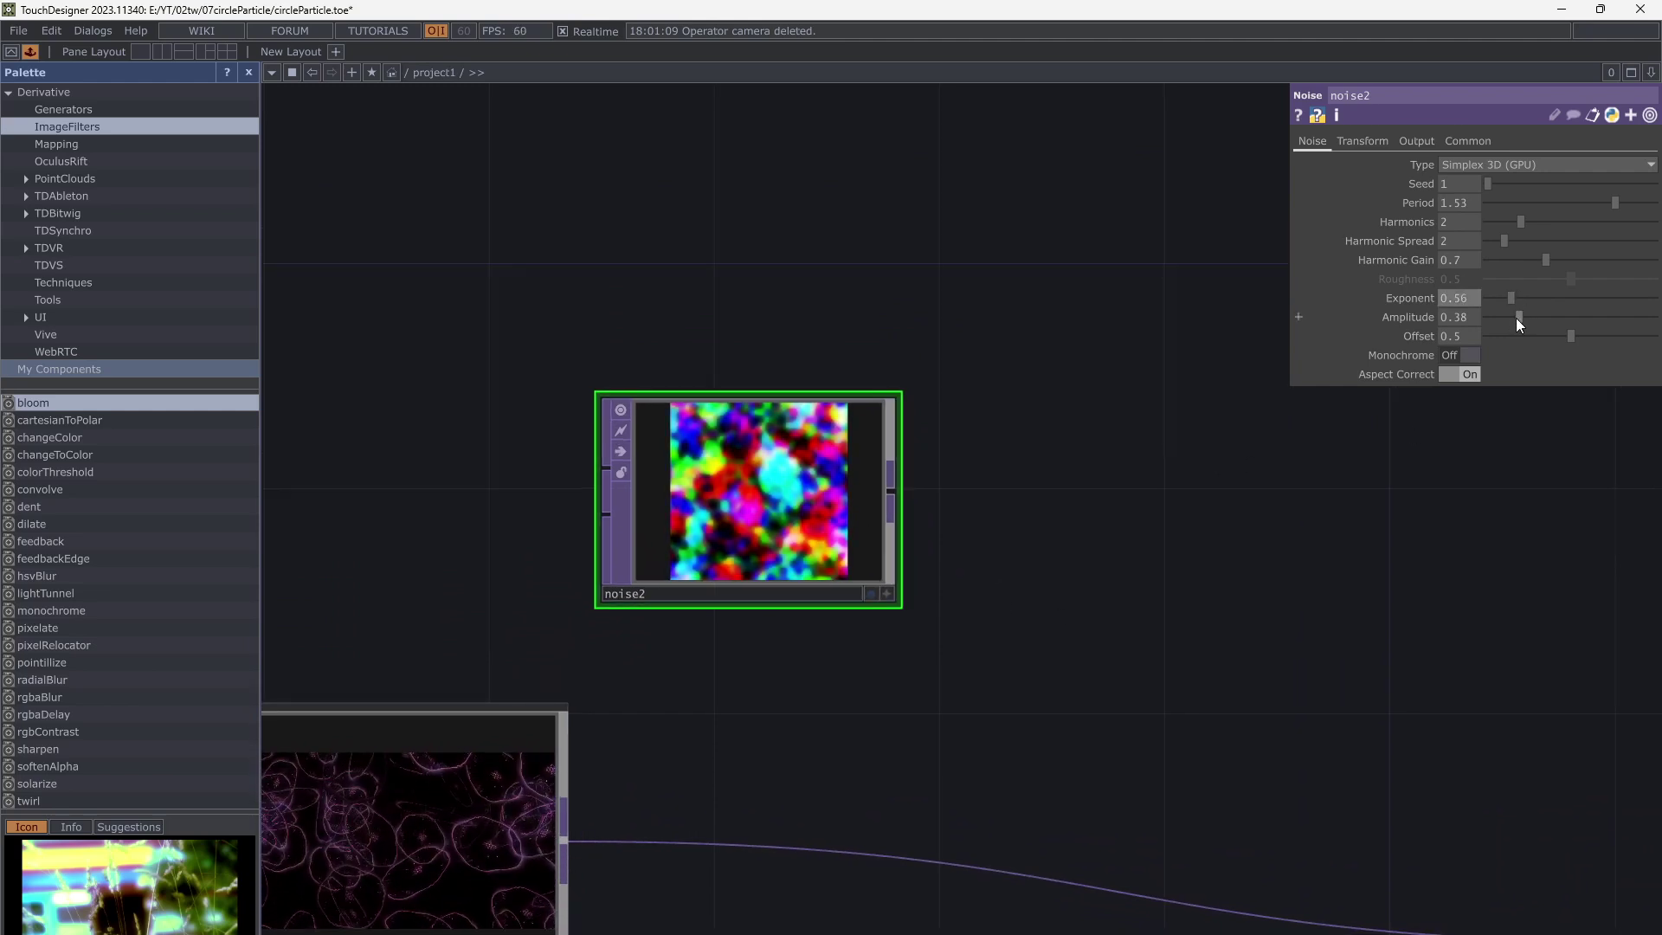
pyautogui.moveTo(1519, 318); pyautogui.dragTo(1513, 315)
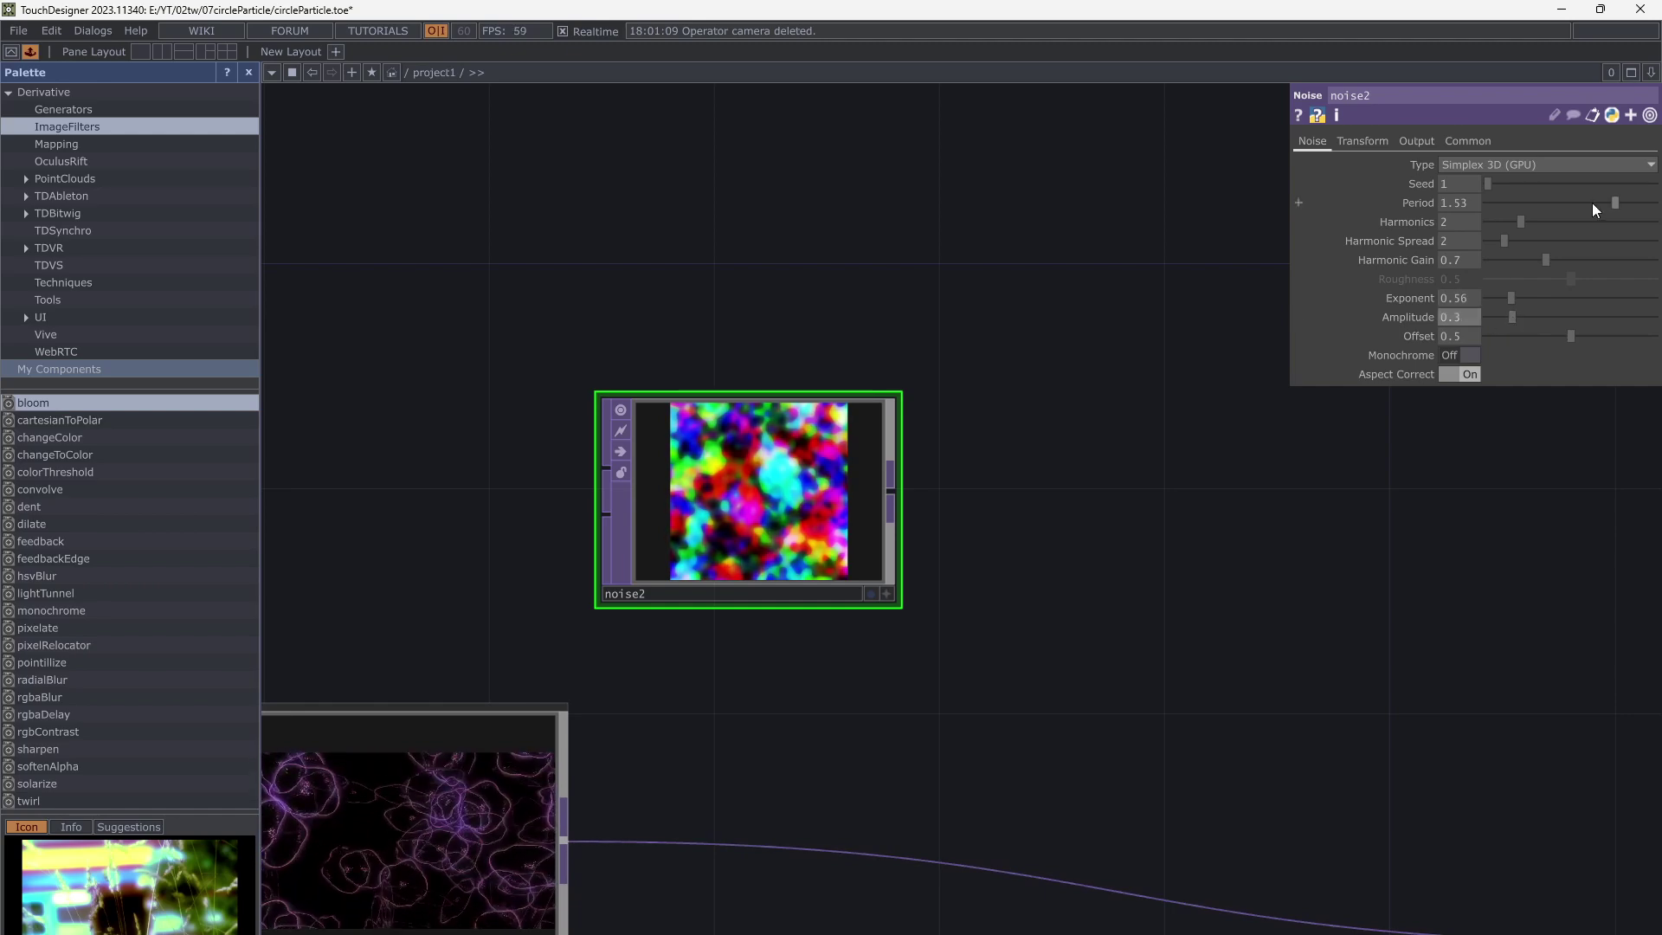
pyautogui.moveTo(1592, 203); pyautogui.dragTo(1642, 215)
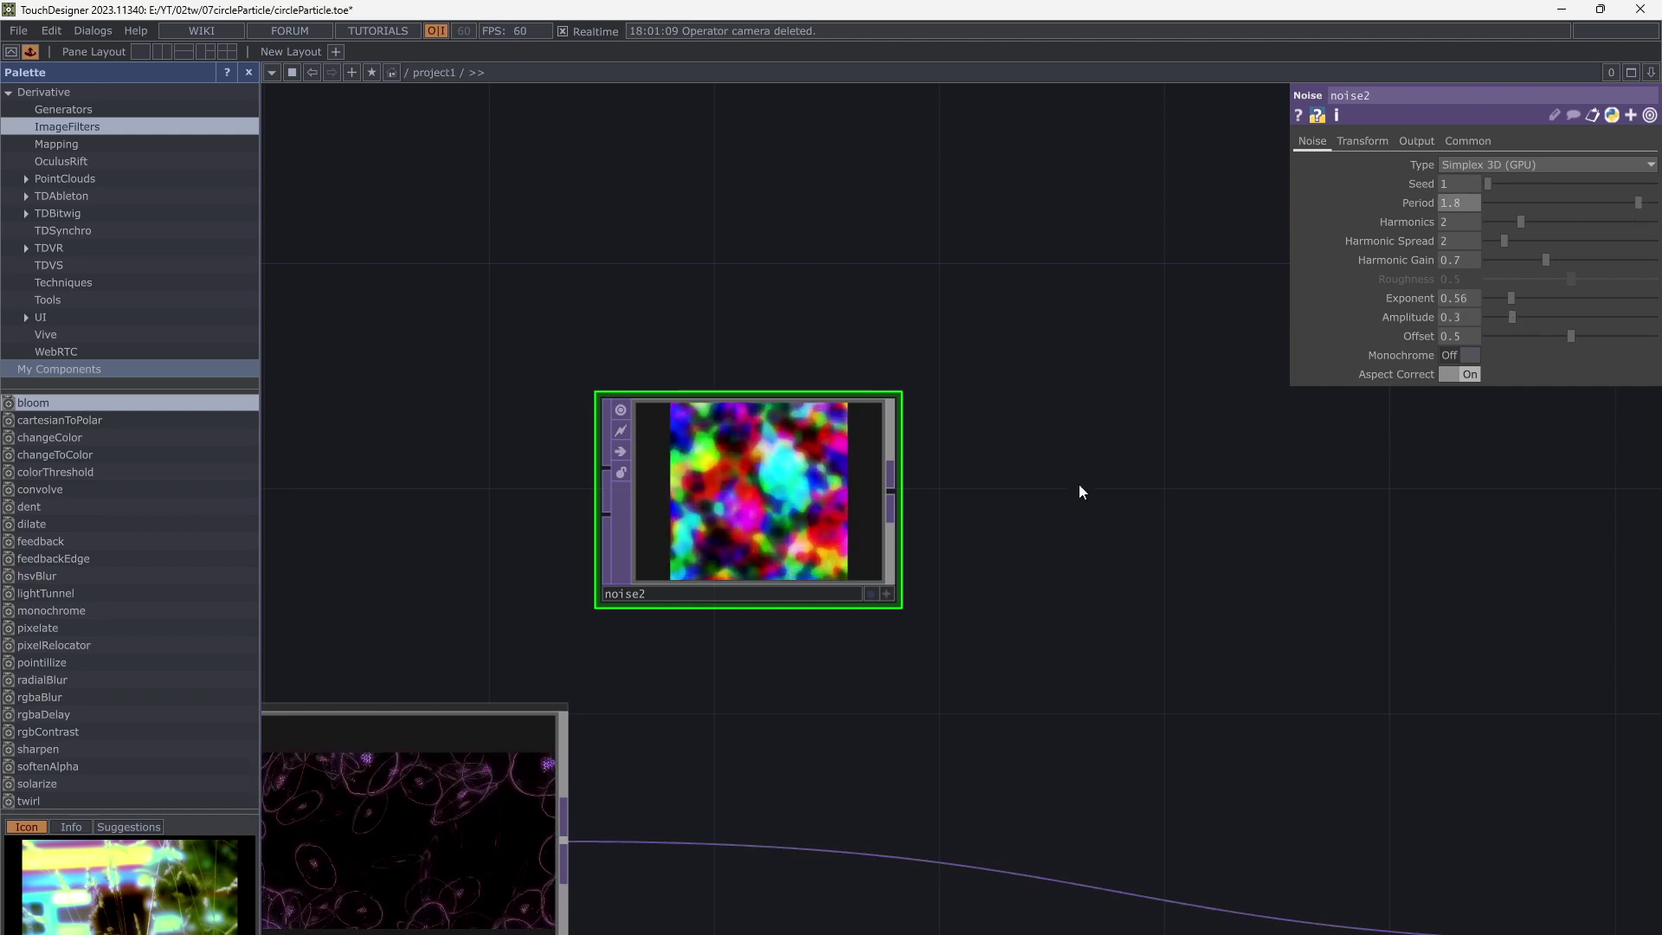
# Set noise2's output resolution to 1920 x 1080
pyautogui.scroll(-5, 1079, 484)
pyautogui.scroll(5, 710, 563)
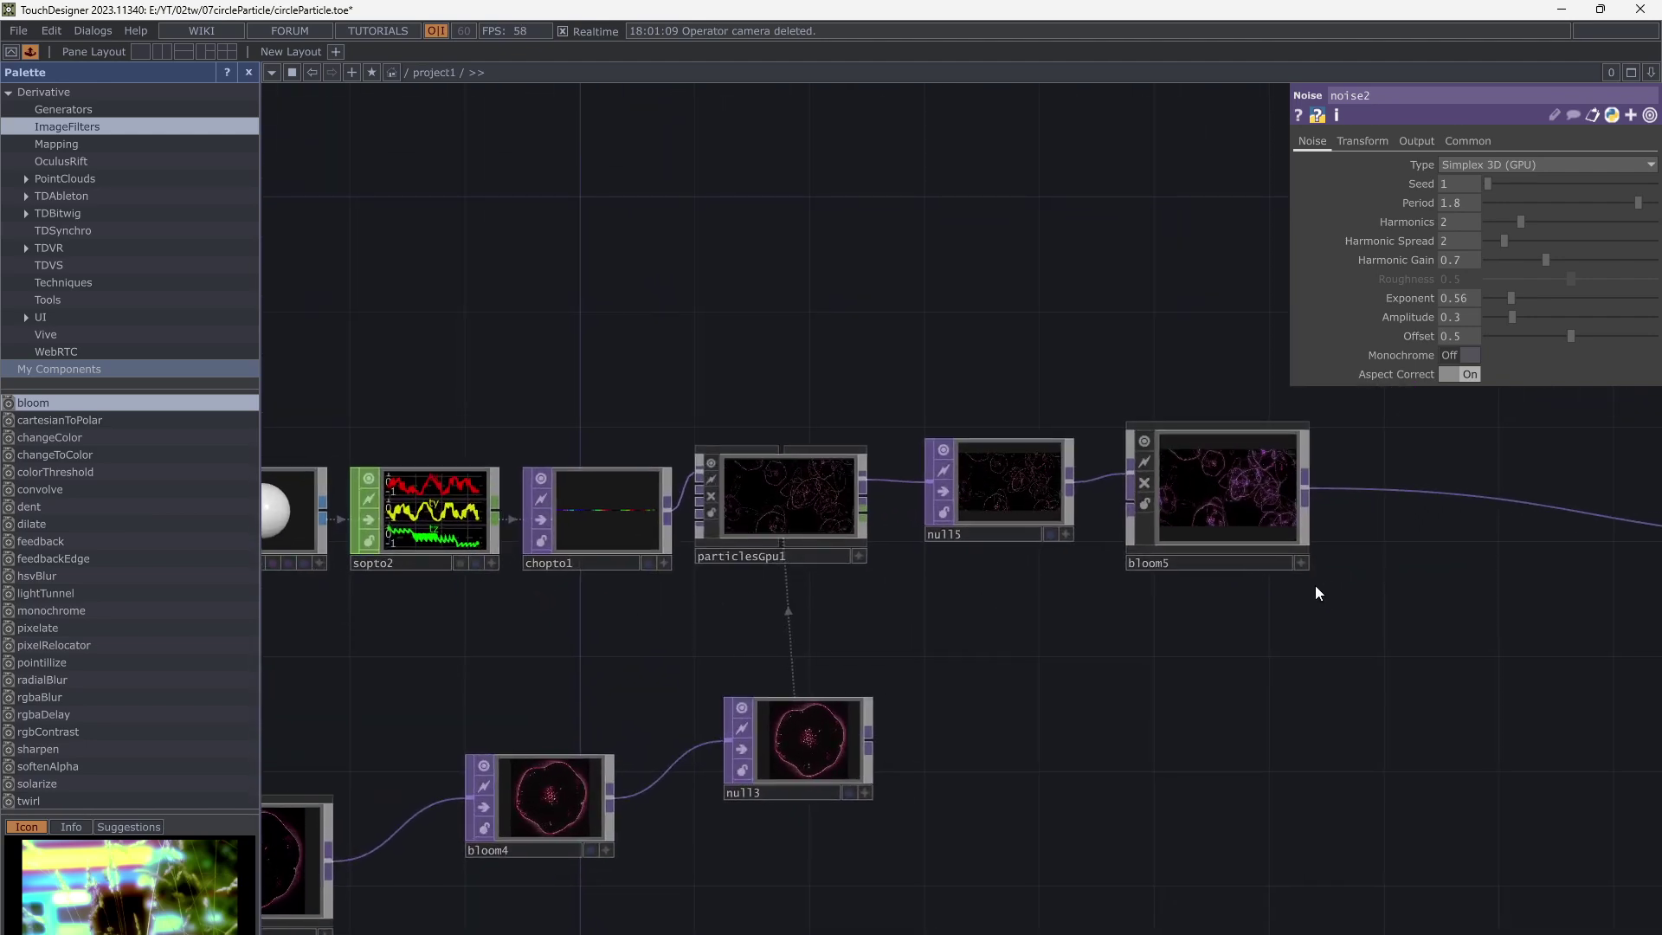
pyautogui.moveTo(1335, 582); pyautogui.dragTo(1328, 582)
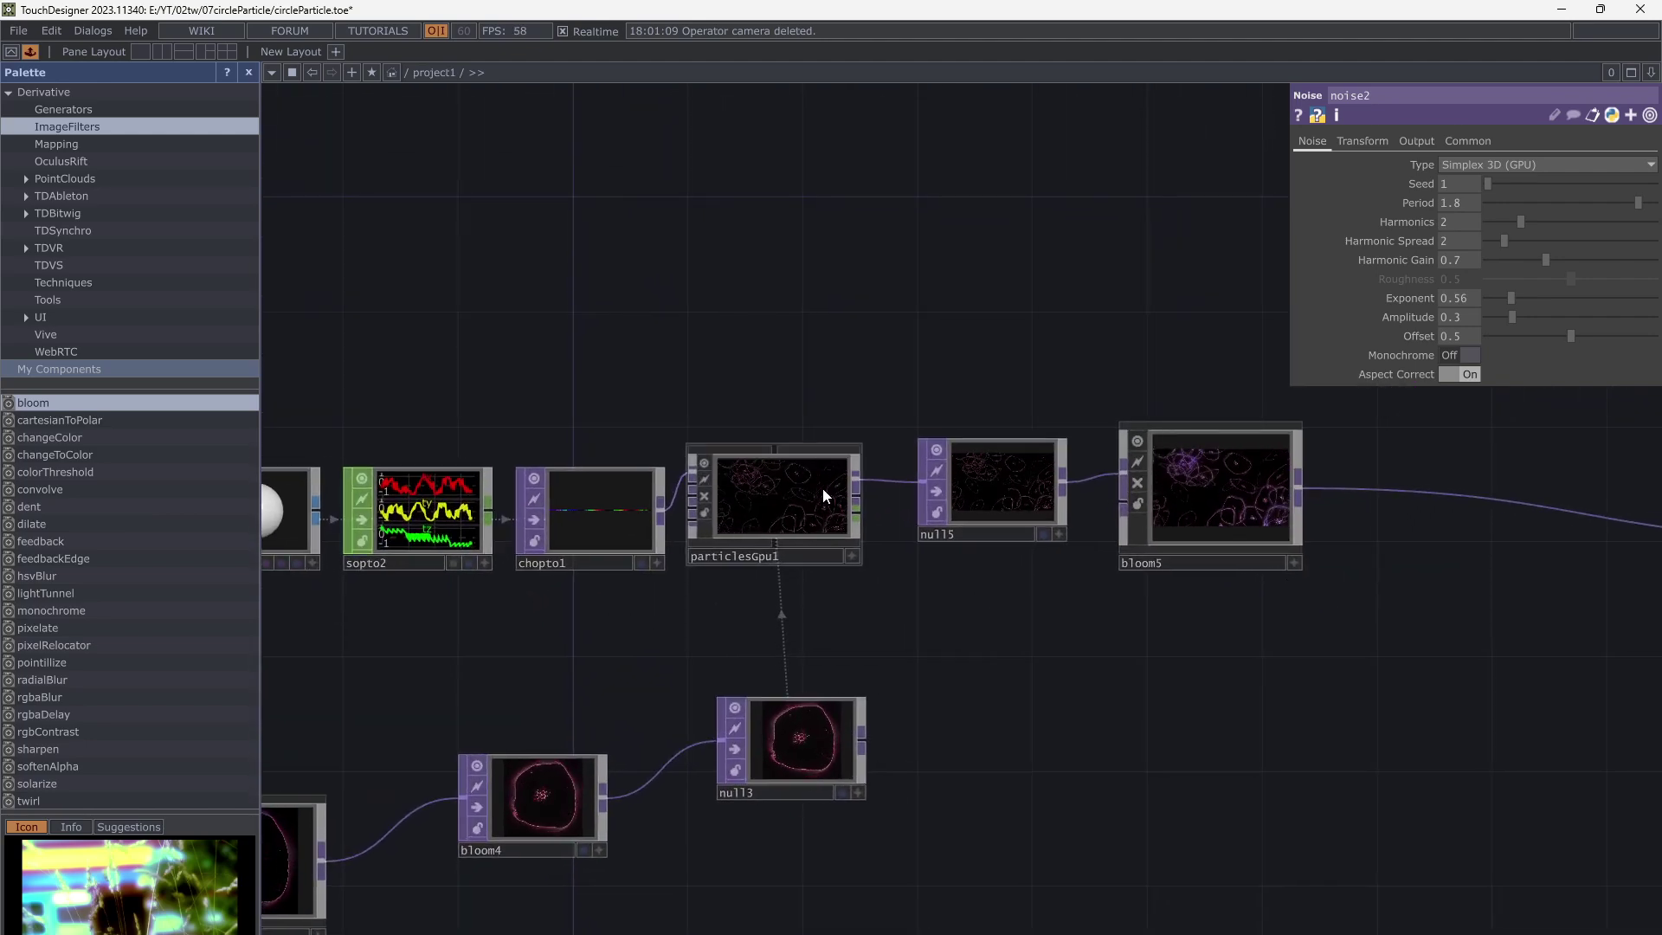
pyautogui.scroll(5, 823, 490)
pyautogui.moveTo(1455, 771); pyautogui.dragTo(706, 716)
pyautogui.scroll(-5, 1004, 617)
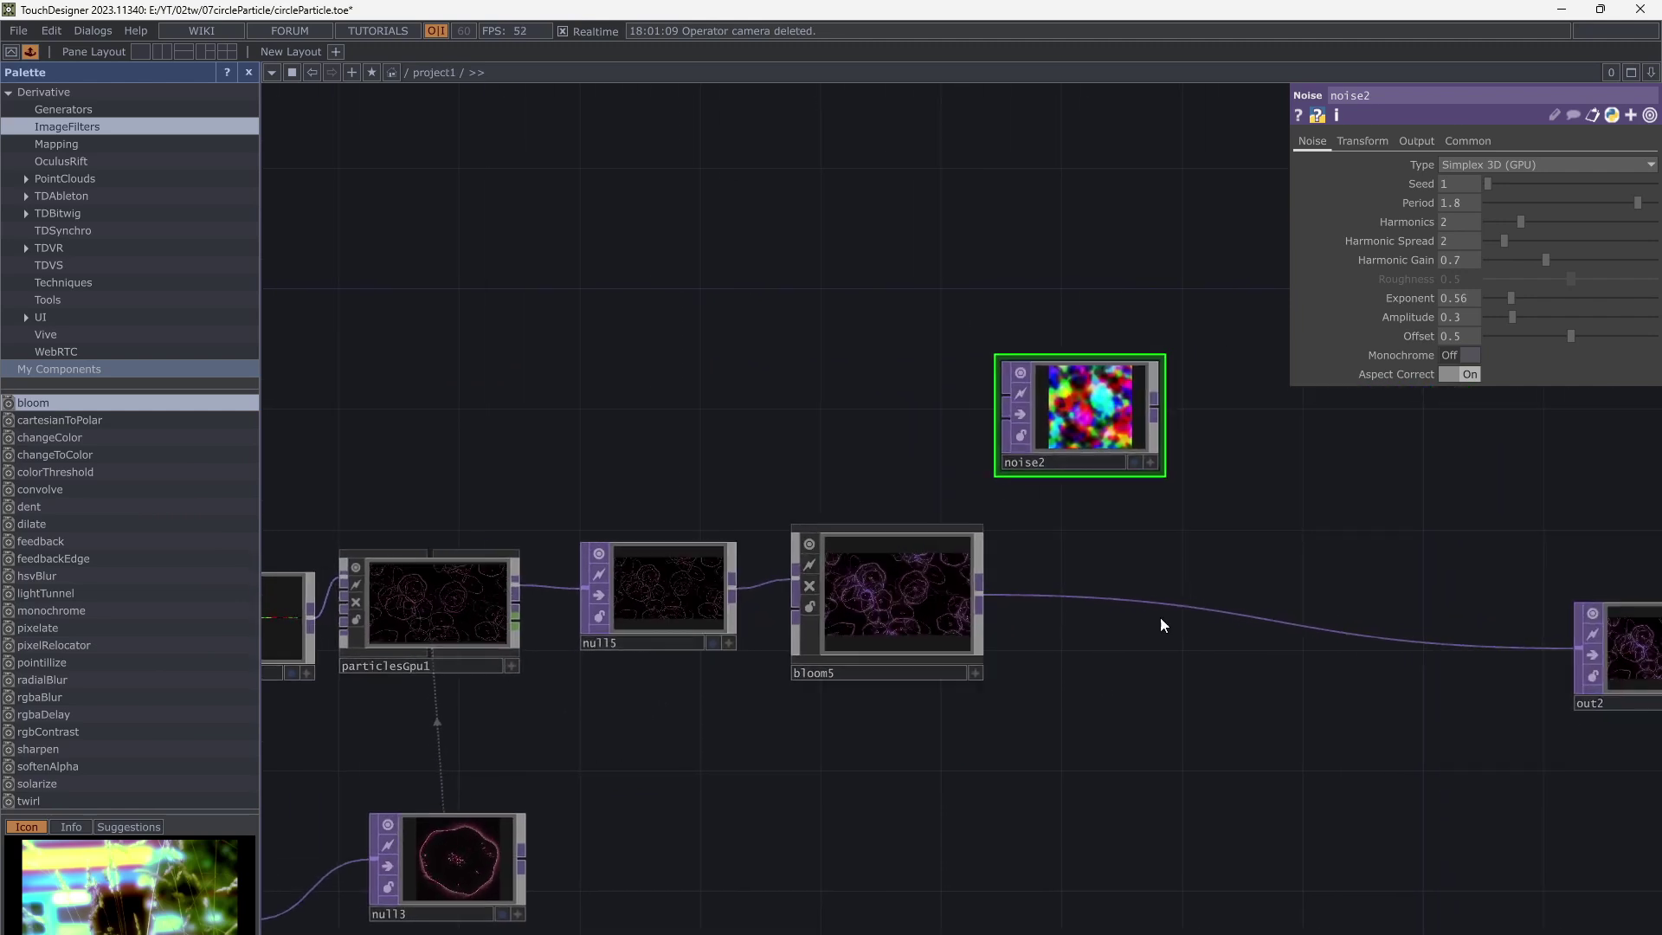
pyautogui.moveTo(1133, 522); pyautogui.dragTo(1048, 592)
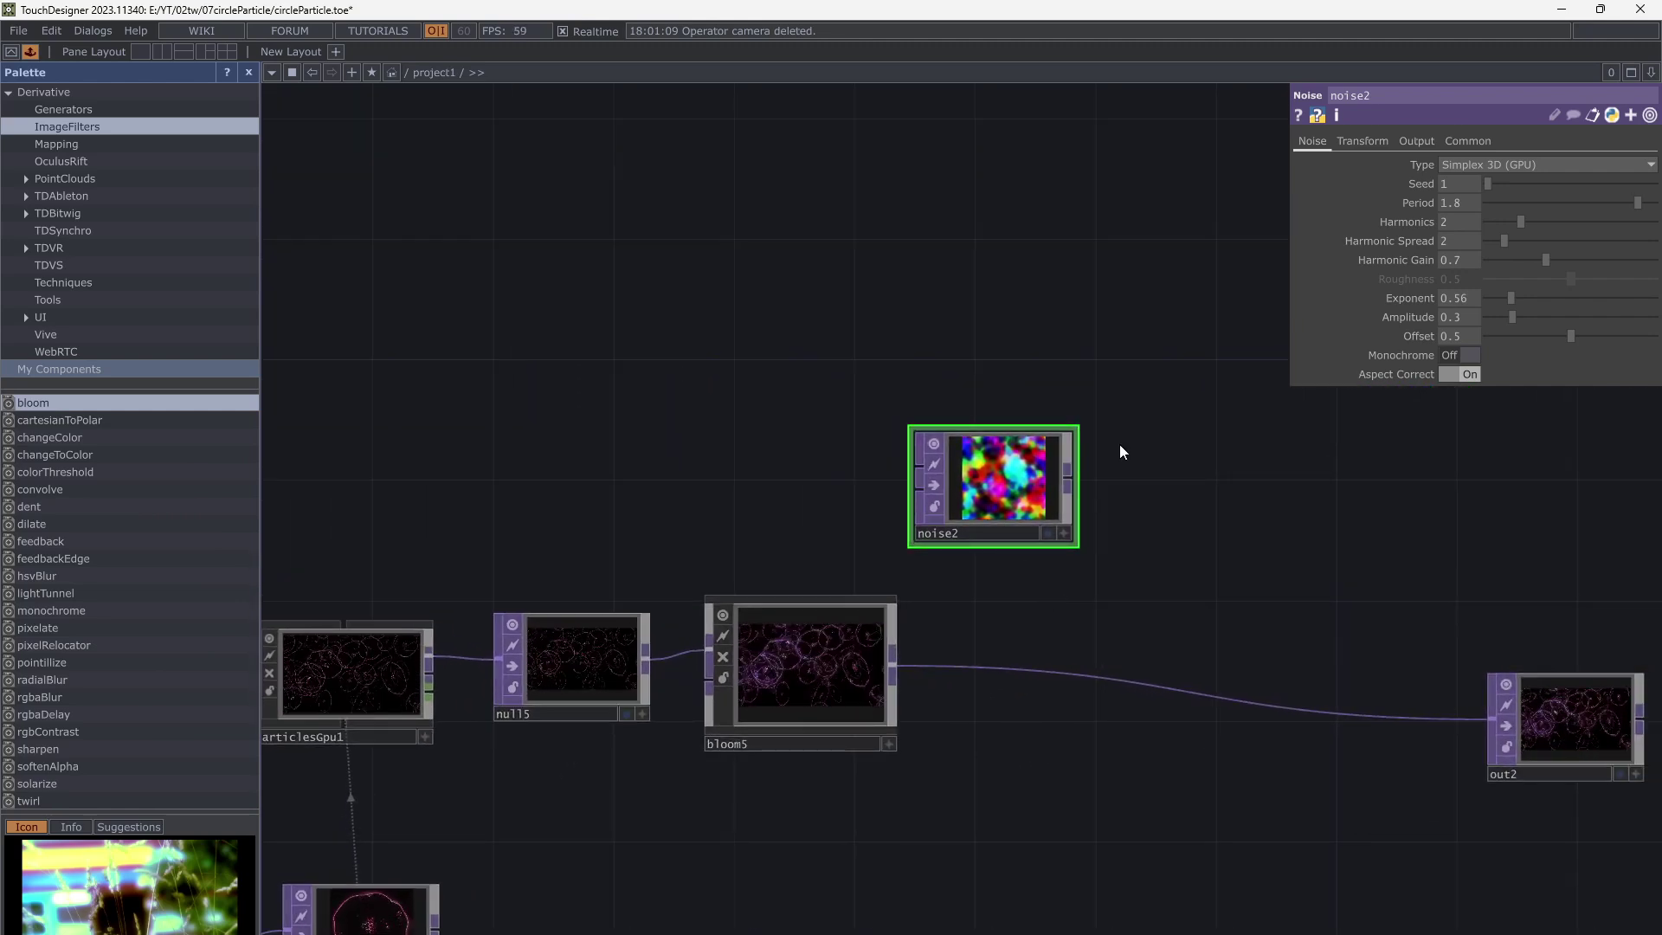
pyautogui.click(1470, 141)
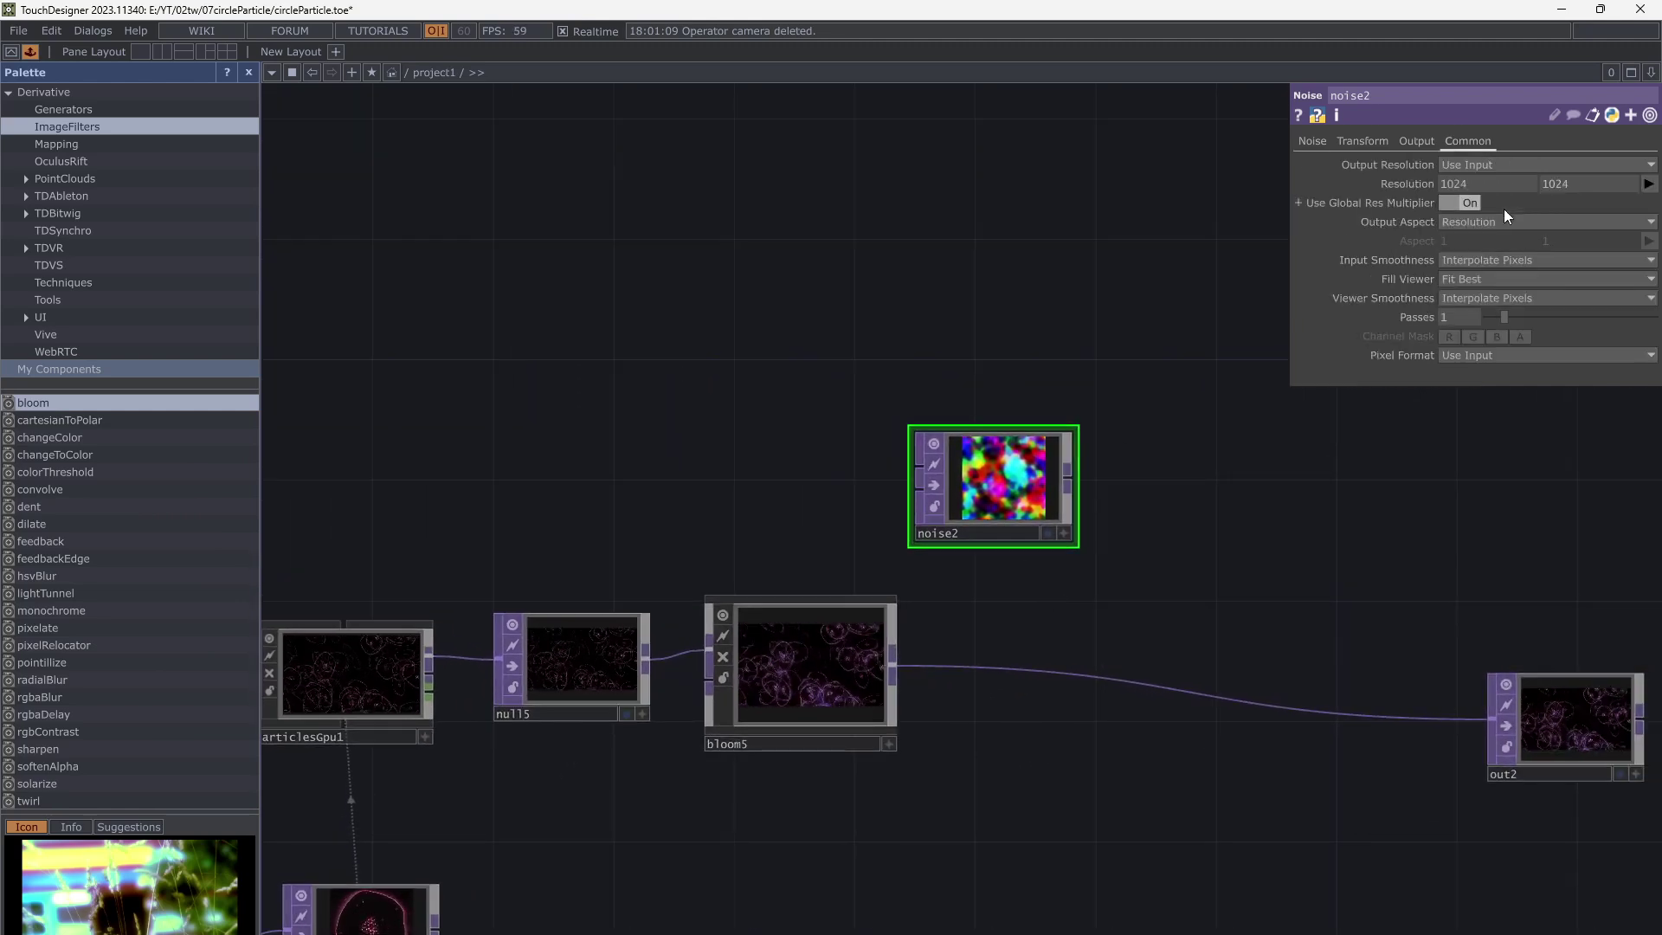
pyautogui.click(1648, 183)
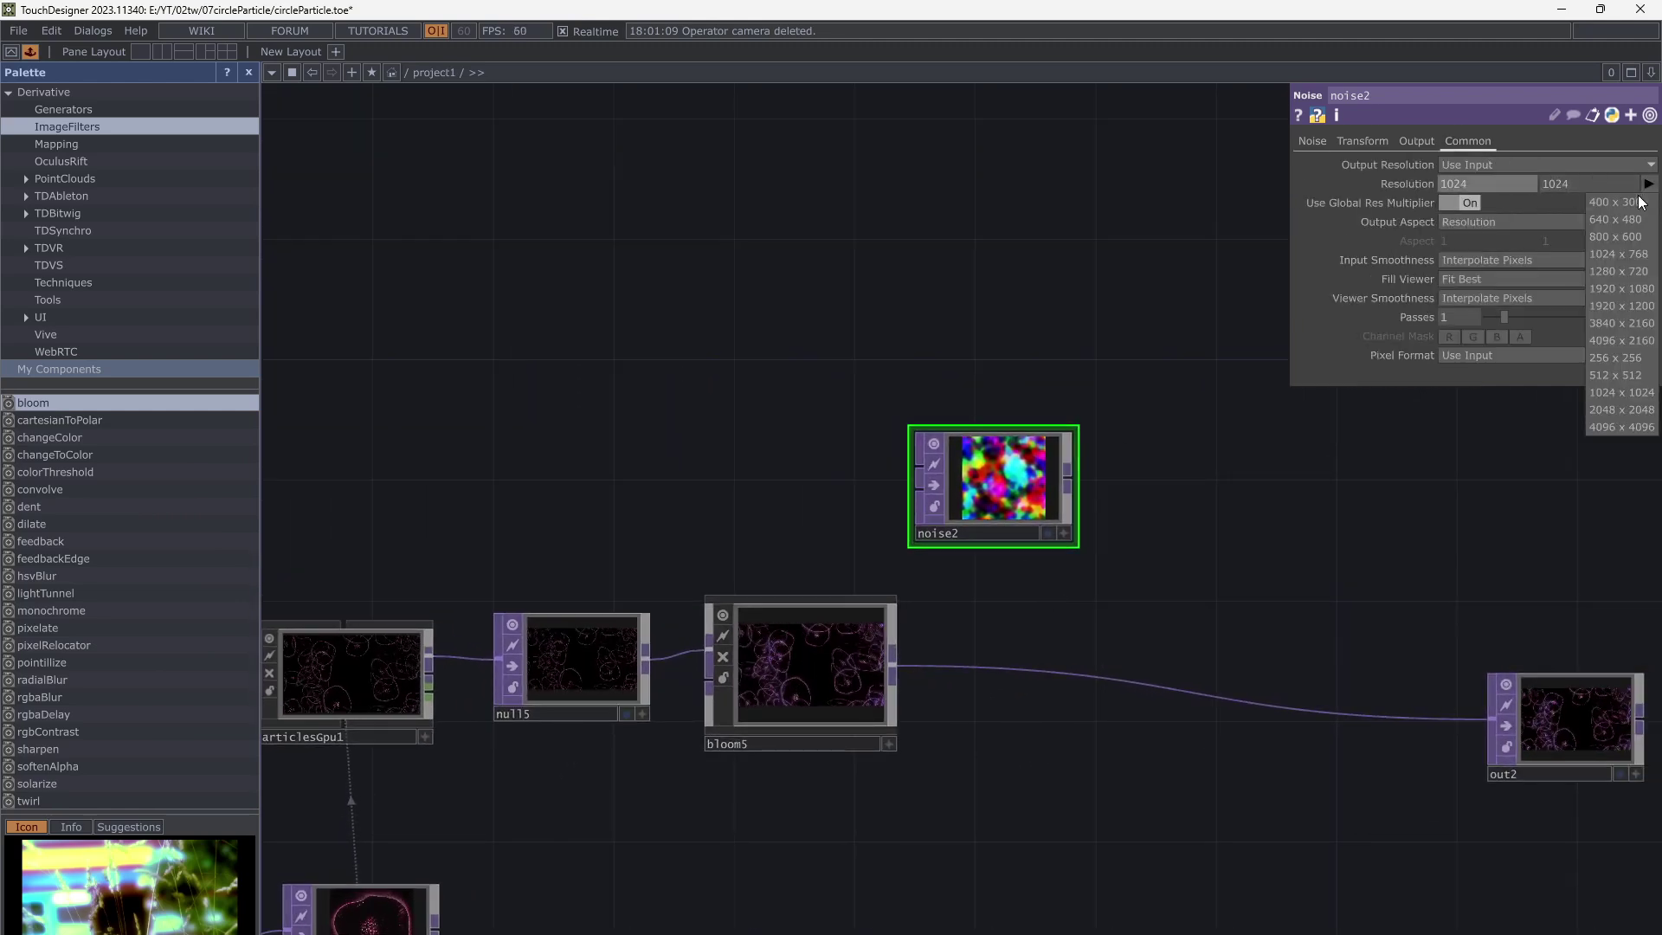
pyautogui.click(1617, 306)
pyautogui.click(1648, 184)
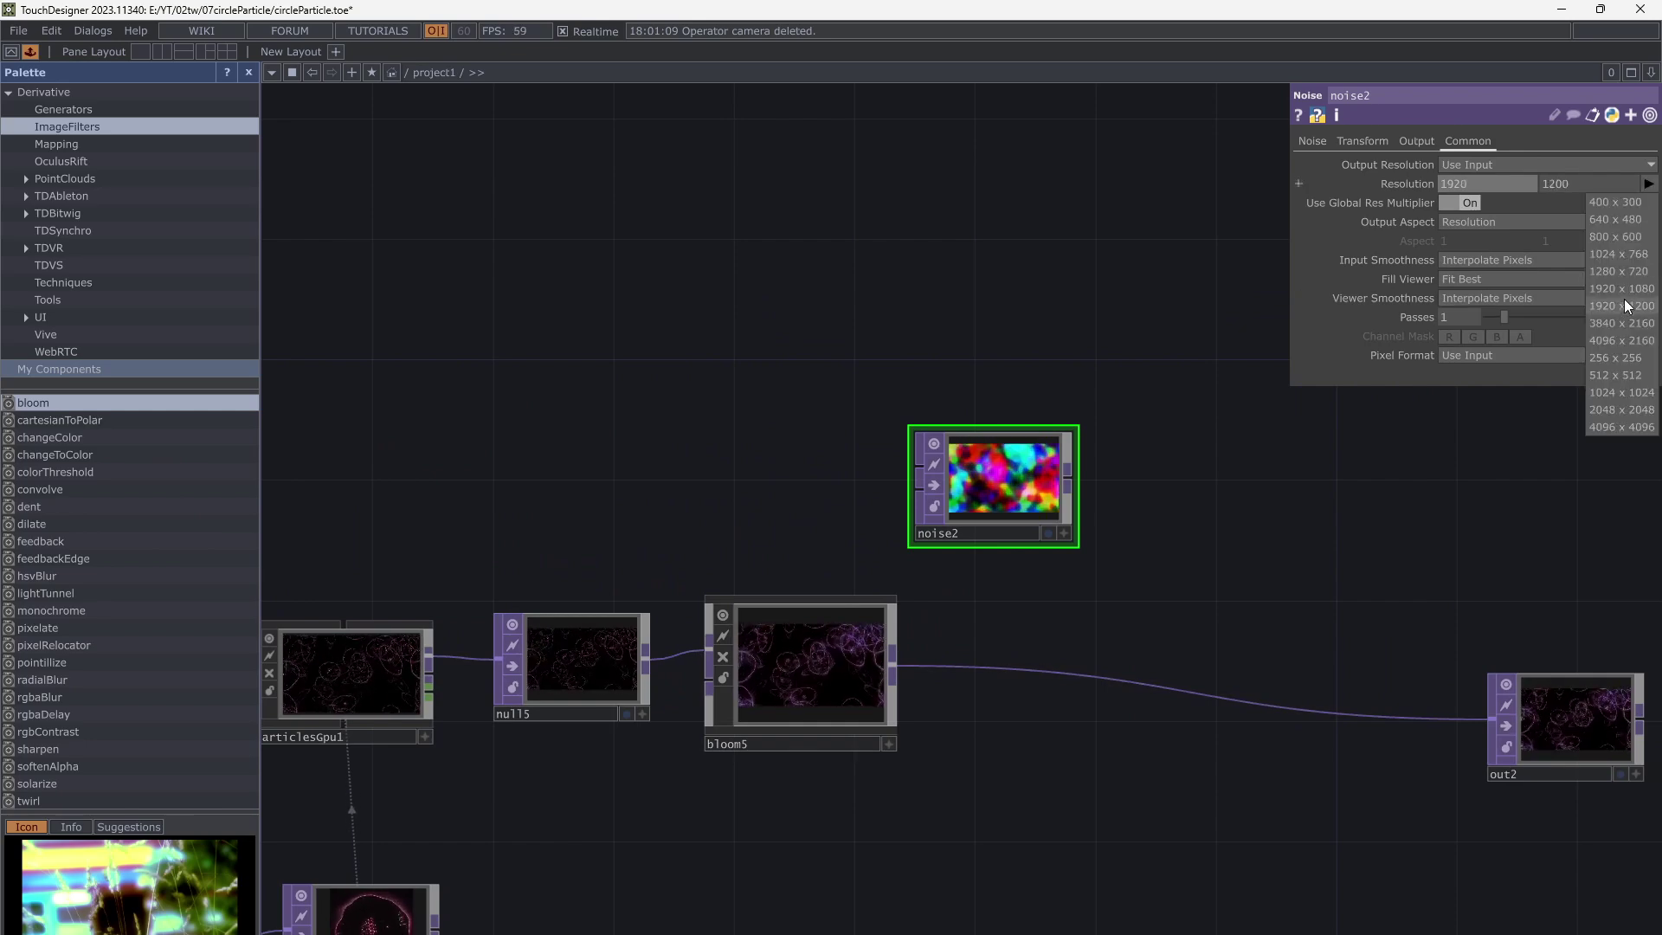
pyautogui.click(1628, 291)
# Insert a Composite TOP into the connection between bloom5 and out2
pyautogui.scroll(5, 586, 501)
pyautogui.scroll(-1, 1008, 673)
pyautogui.moveTo(1030, 672); pyautogui.dragTo(580, 689)
pyautogui.scroll(-5, 869, 682)
pyautogui.moveTo(953, 497); pyautogui.dragTo(862, 490)
pyautogui.moveTo(834, 387); pyautogui.dragTo(654, 387)
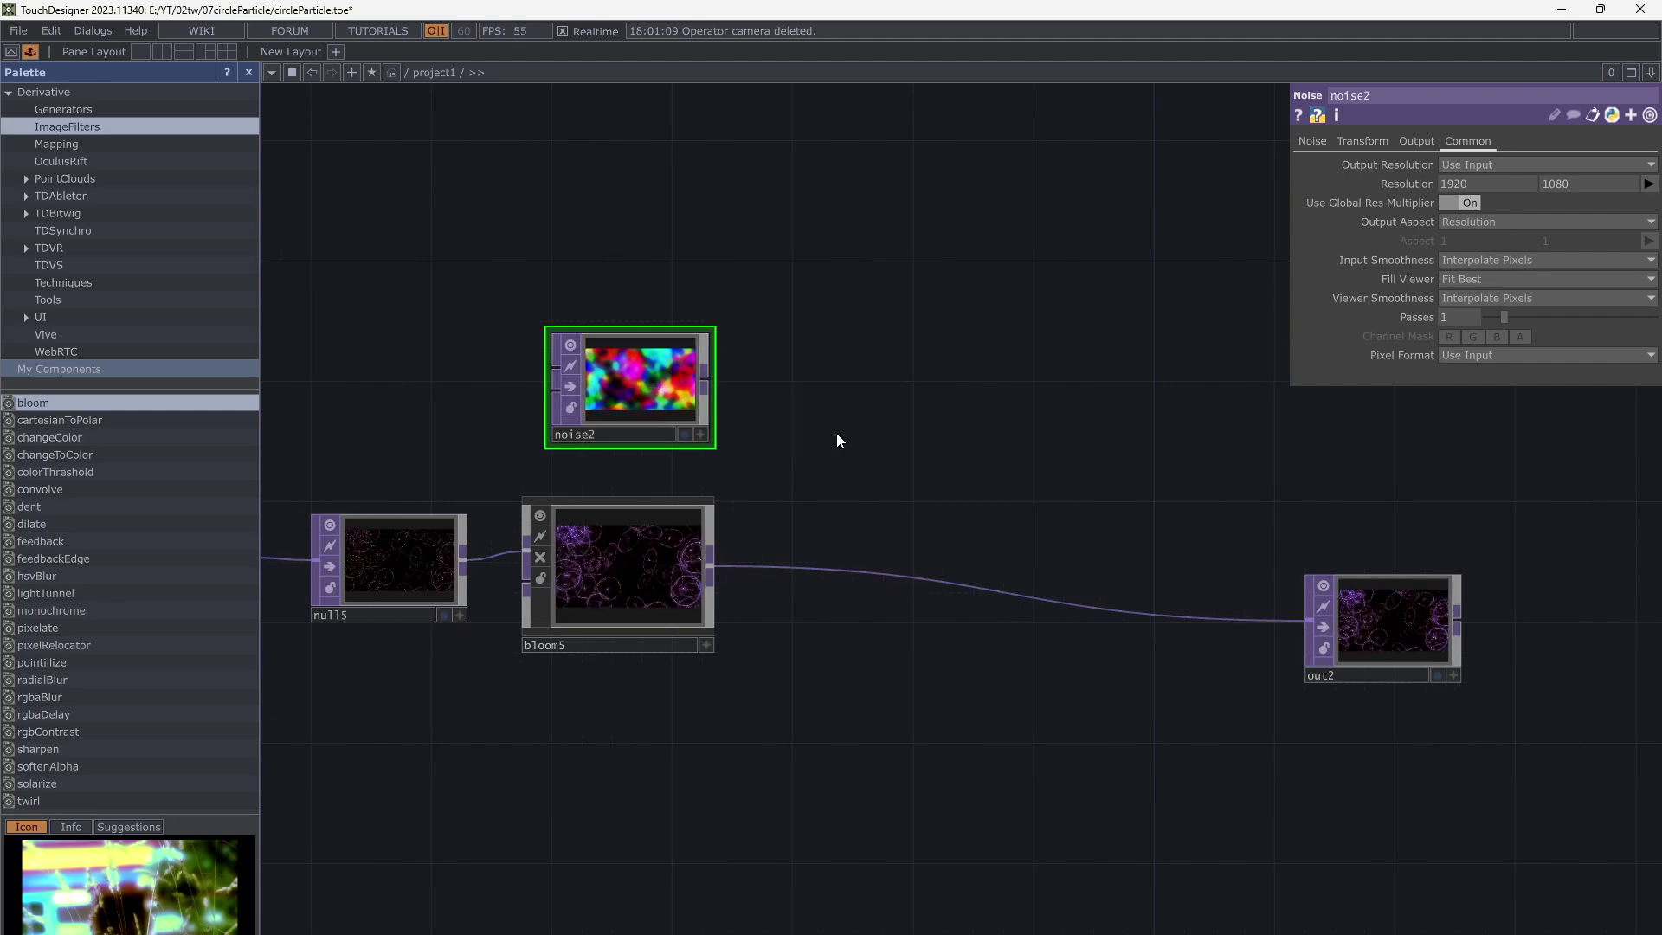
pyautogui.moveTo(875, 472); pyautogui.dragTo(931, 515)
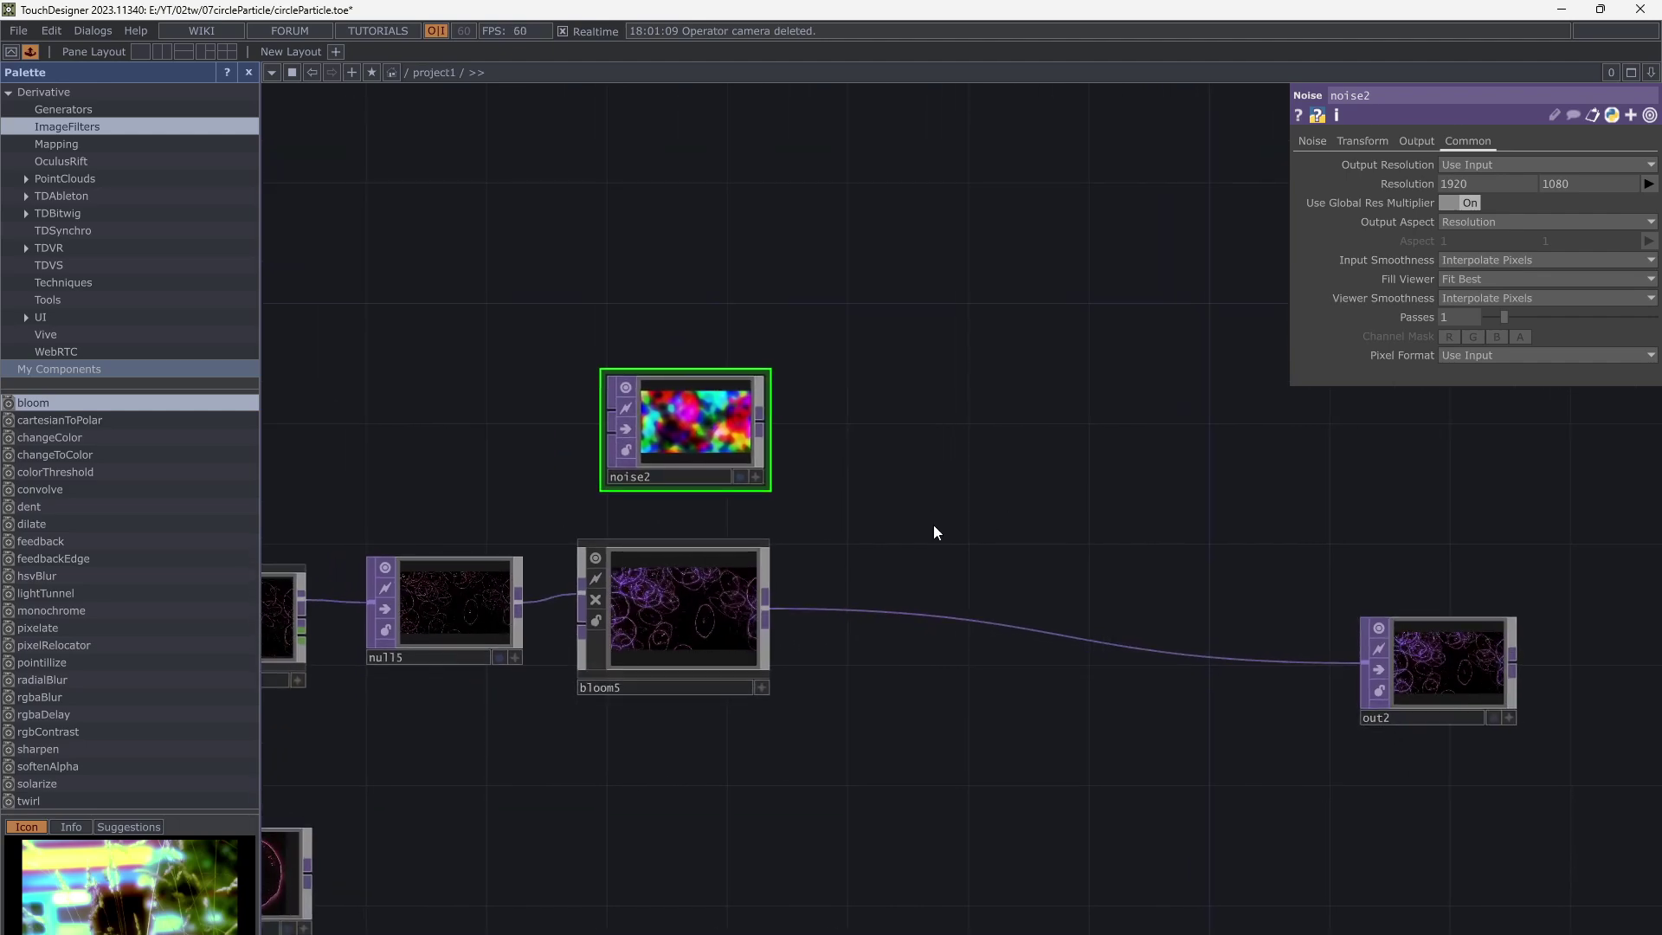
pyautogui.rightClick(907, 610)
pyautogui.click(911, 612)
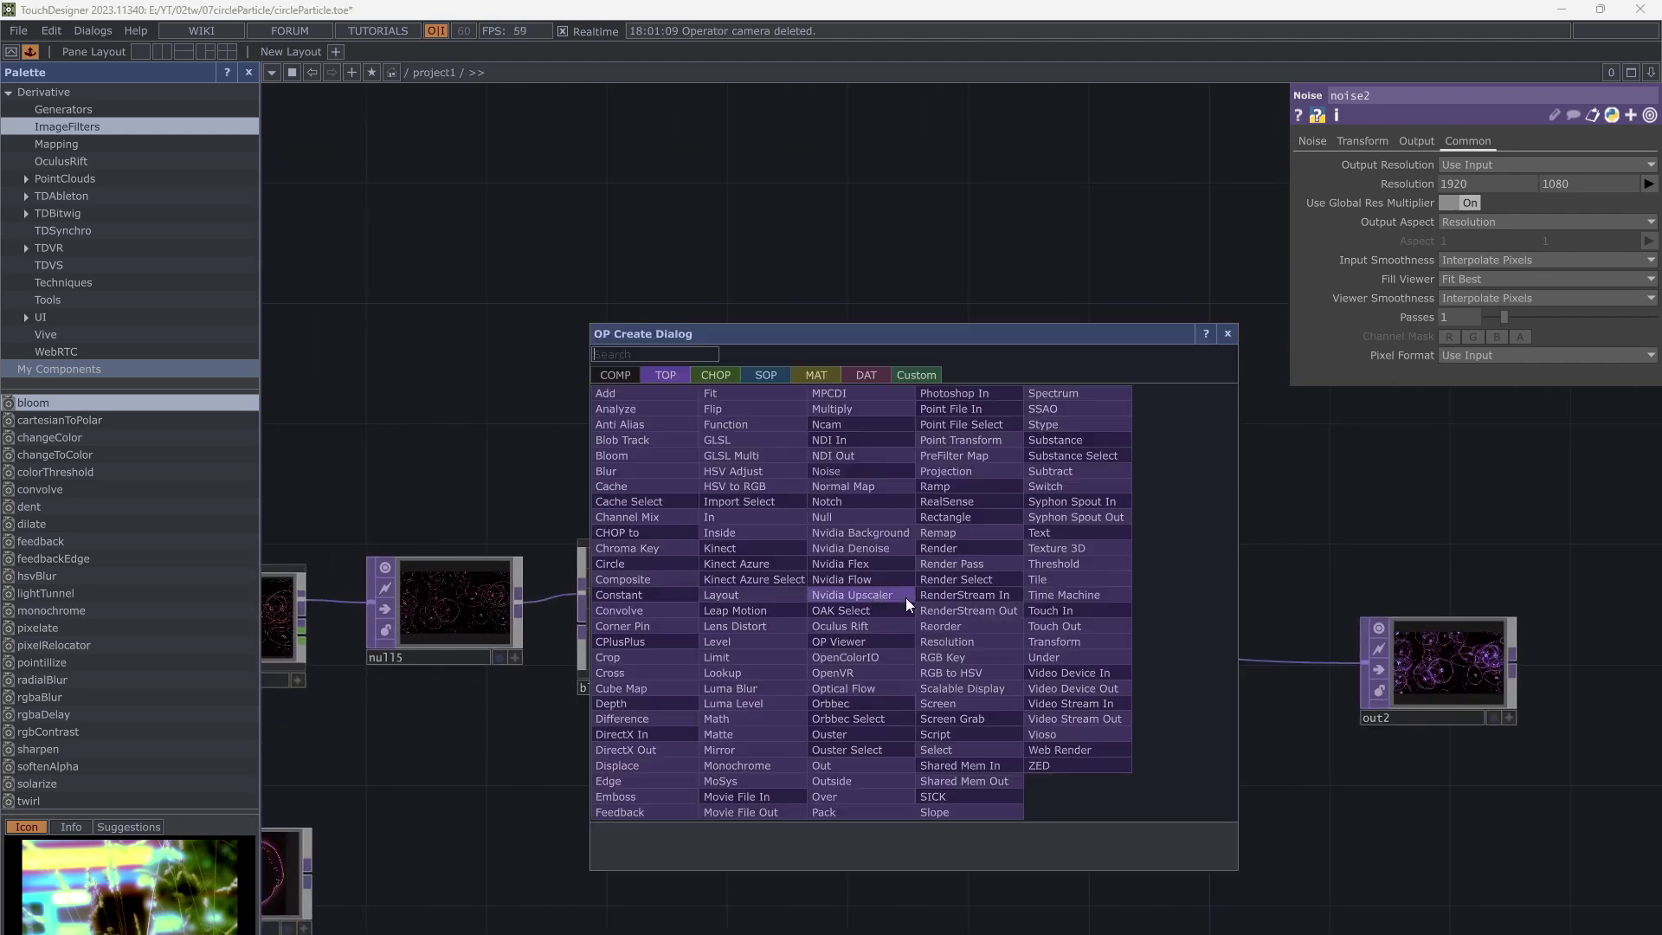
pyautogui.click(653, 585)
pyautogui.click(1019, 515)
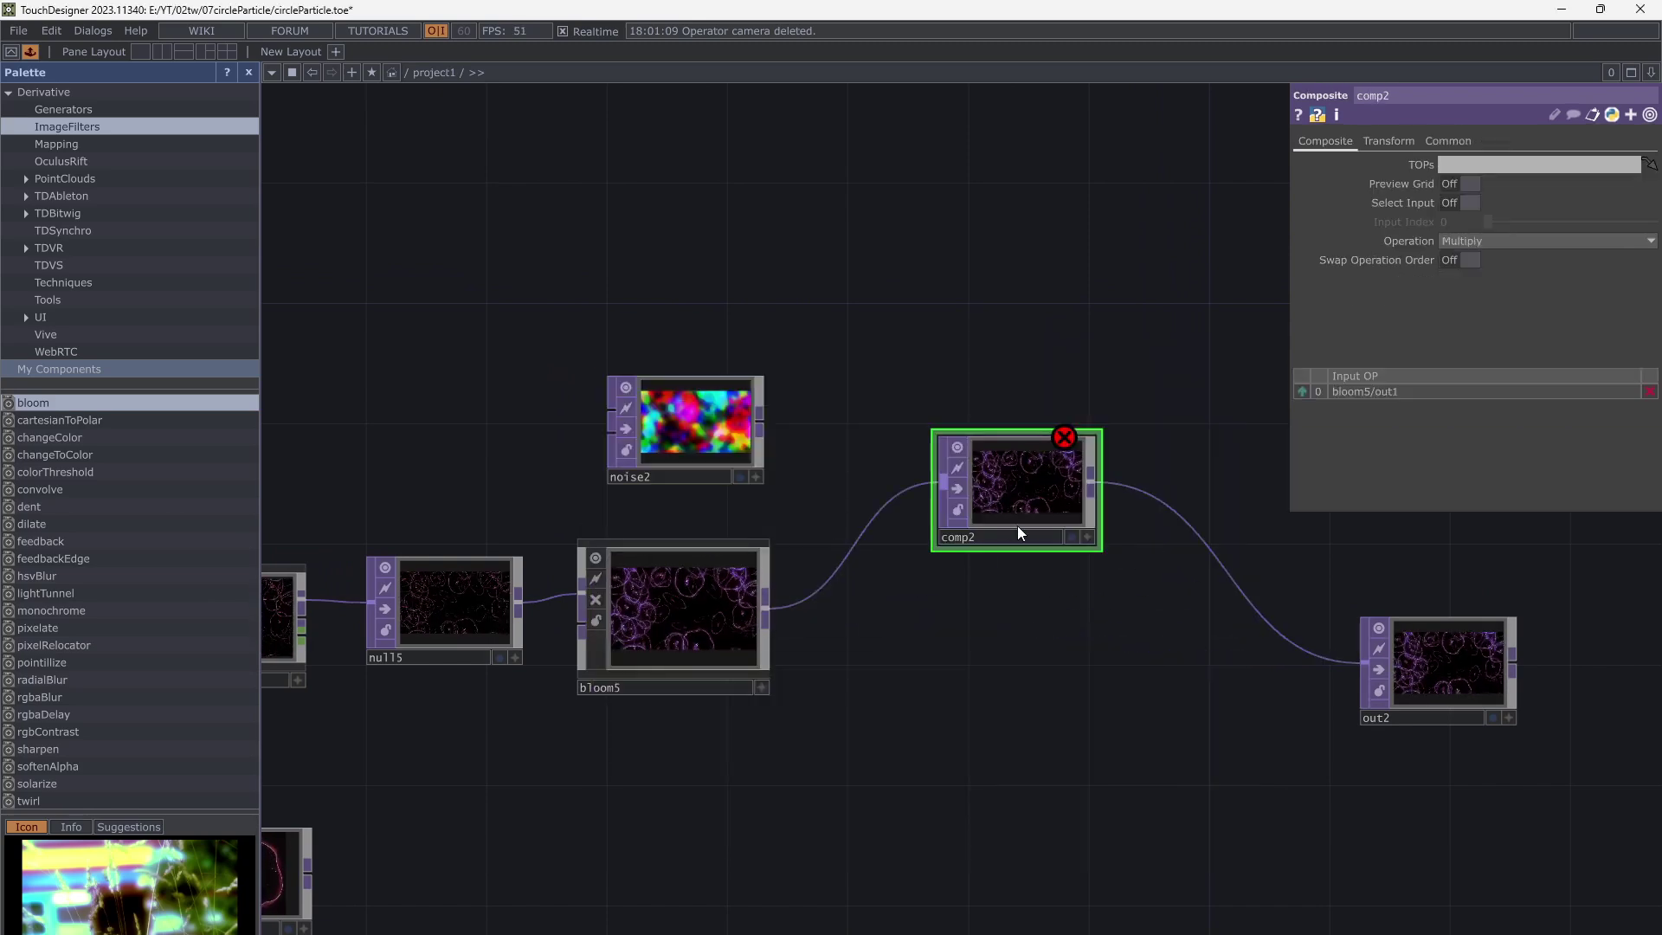
# Wire noise2 into comp2 as its second input and set comp2's Operation to Subtract, checking the coloured result
pyautogui.scroll(2, 995, 520)
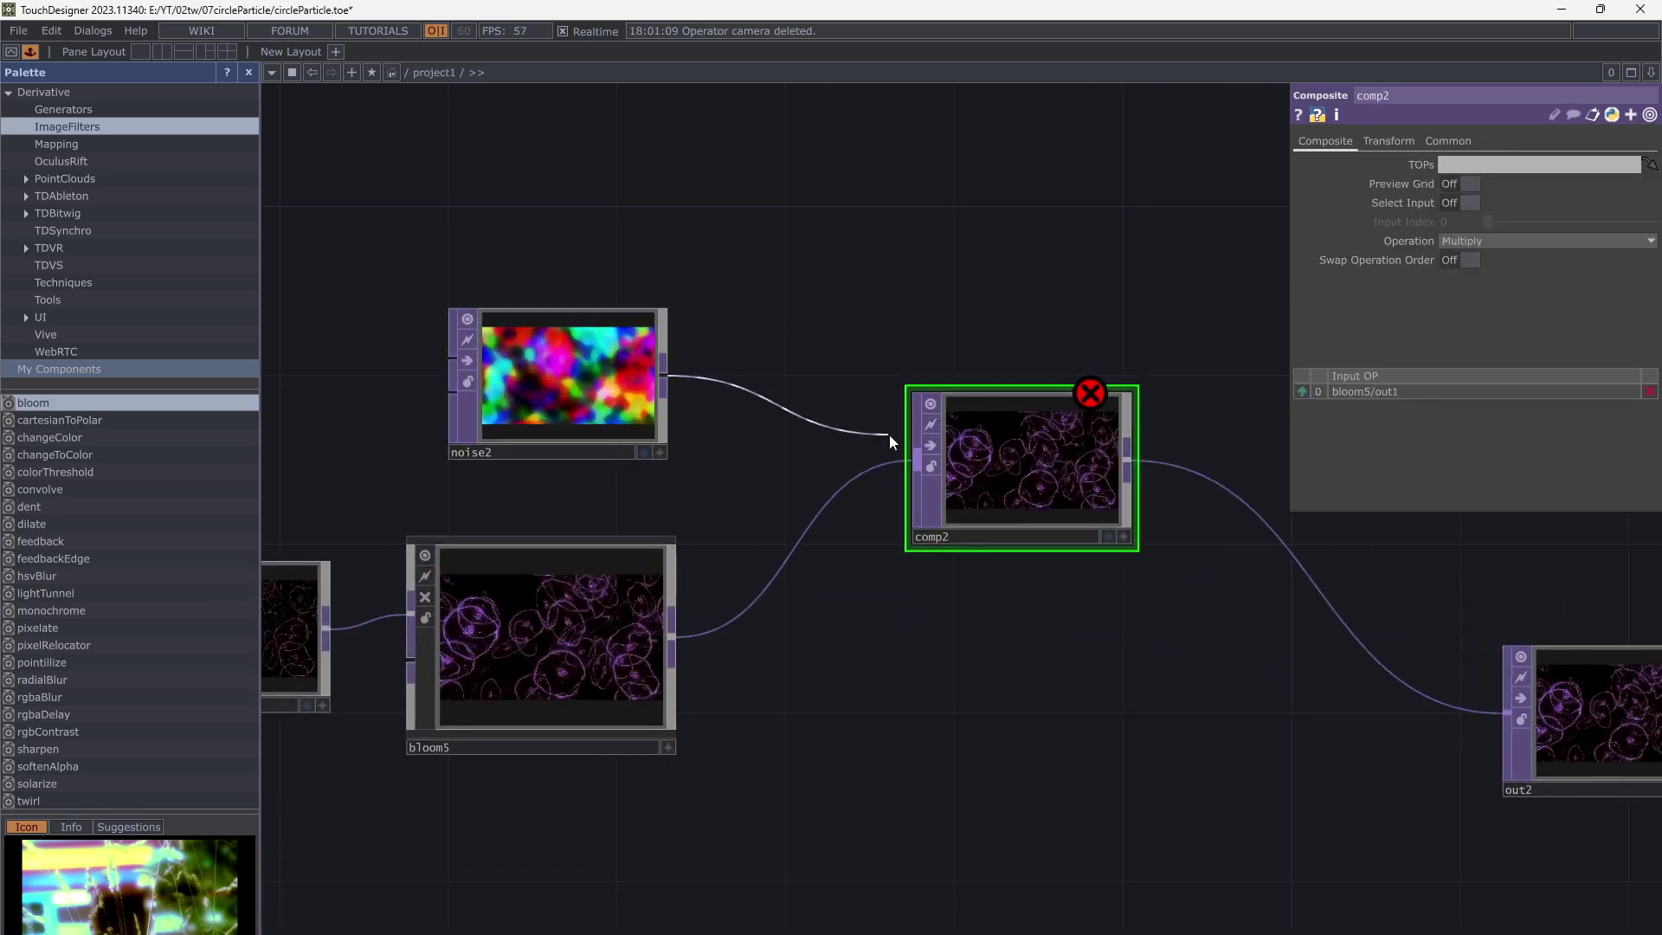
pyautogui.click(900, 439)
pyautogui.moveTo(1035, 475); pyautogui.dragTo(984, 568)
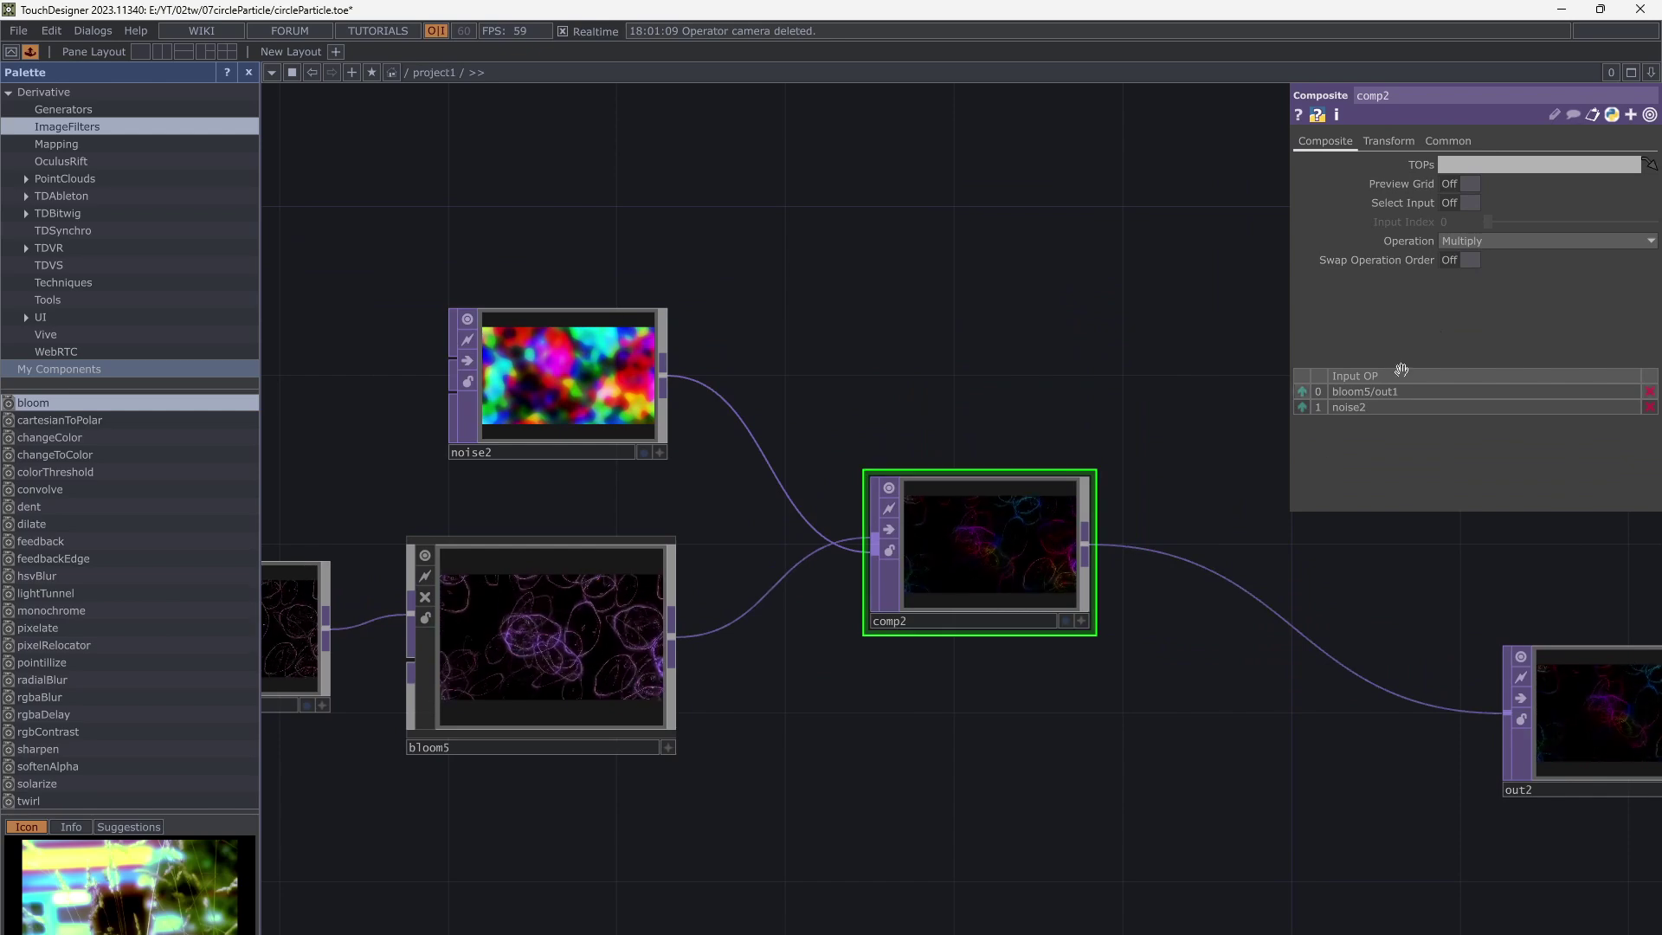
pyautogui.click(1474, 242)
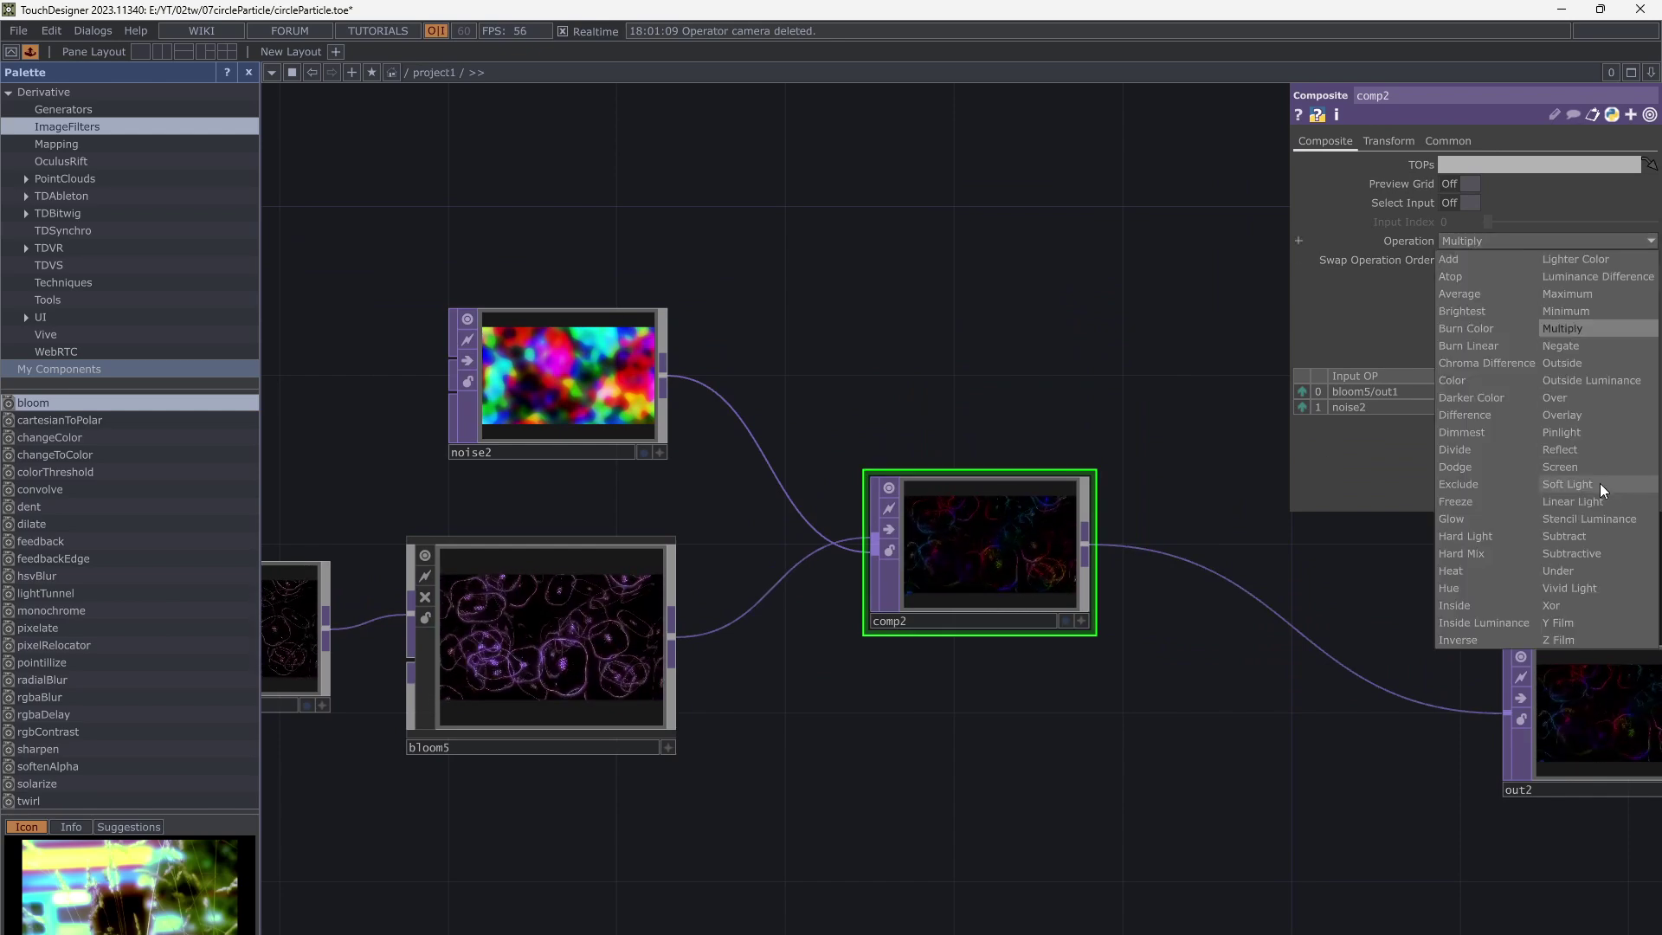
pyautogui.click(1597, 536)
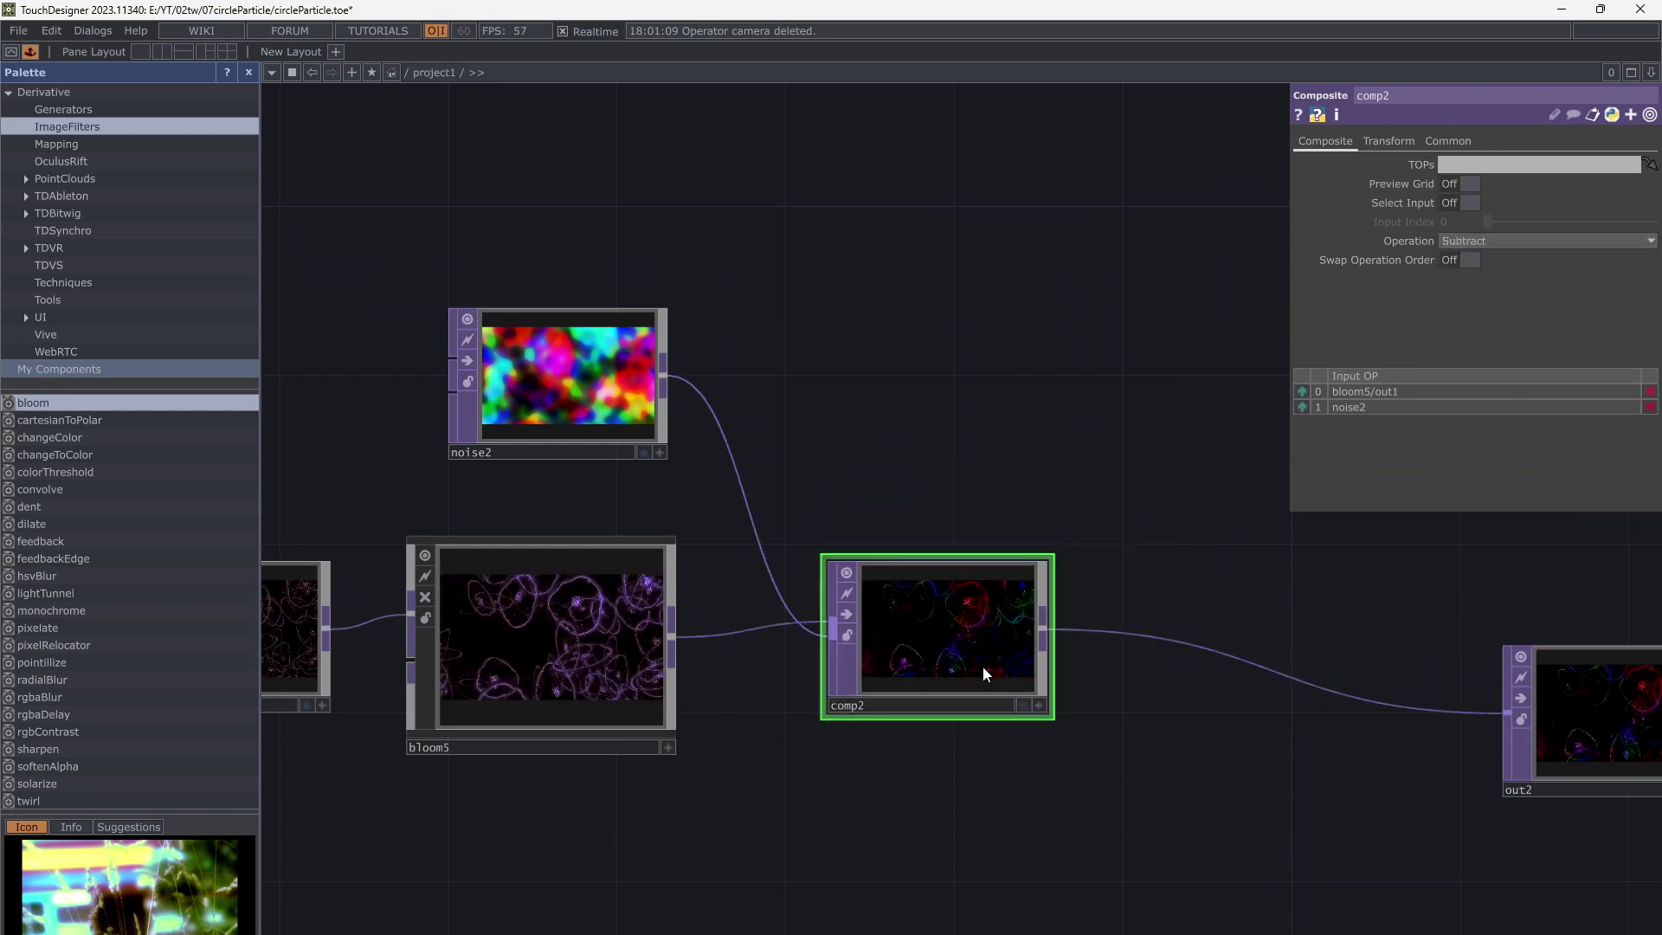
pyautogui.scroll(8, 983, 666)
pyautogui.scroll(-3, 895, 620)
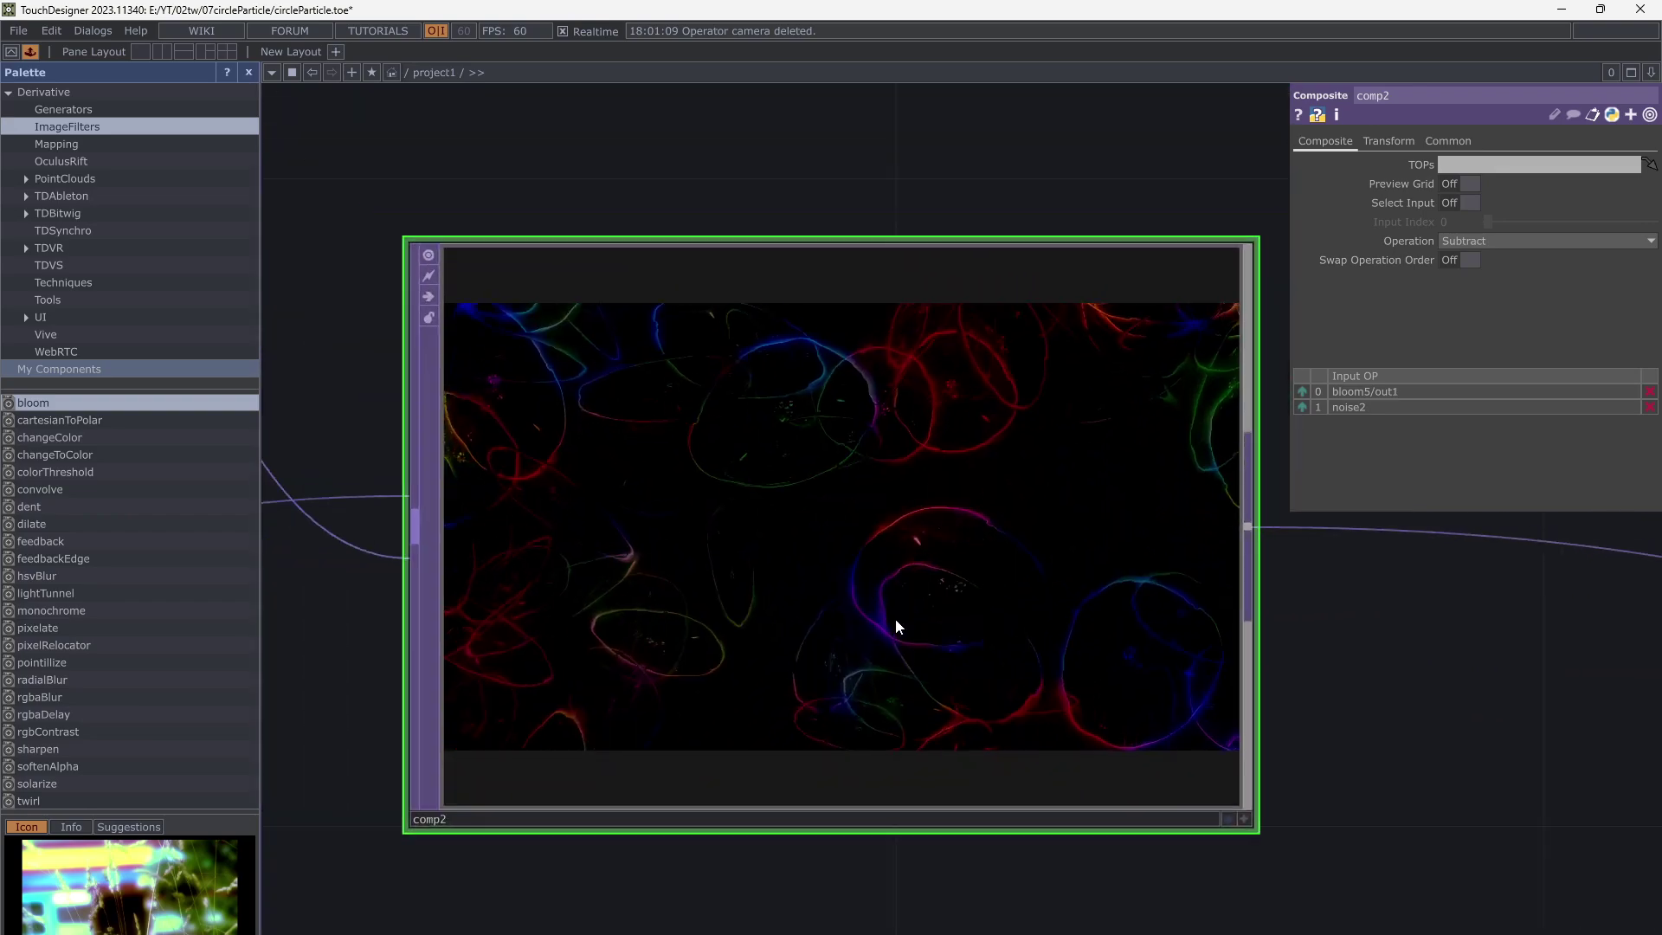
pyautogui.scroll(-3, 890, 606)
# Show noise2's noise parameters and place noise2 directly above comp2
pyautogui.click(335, 193)
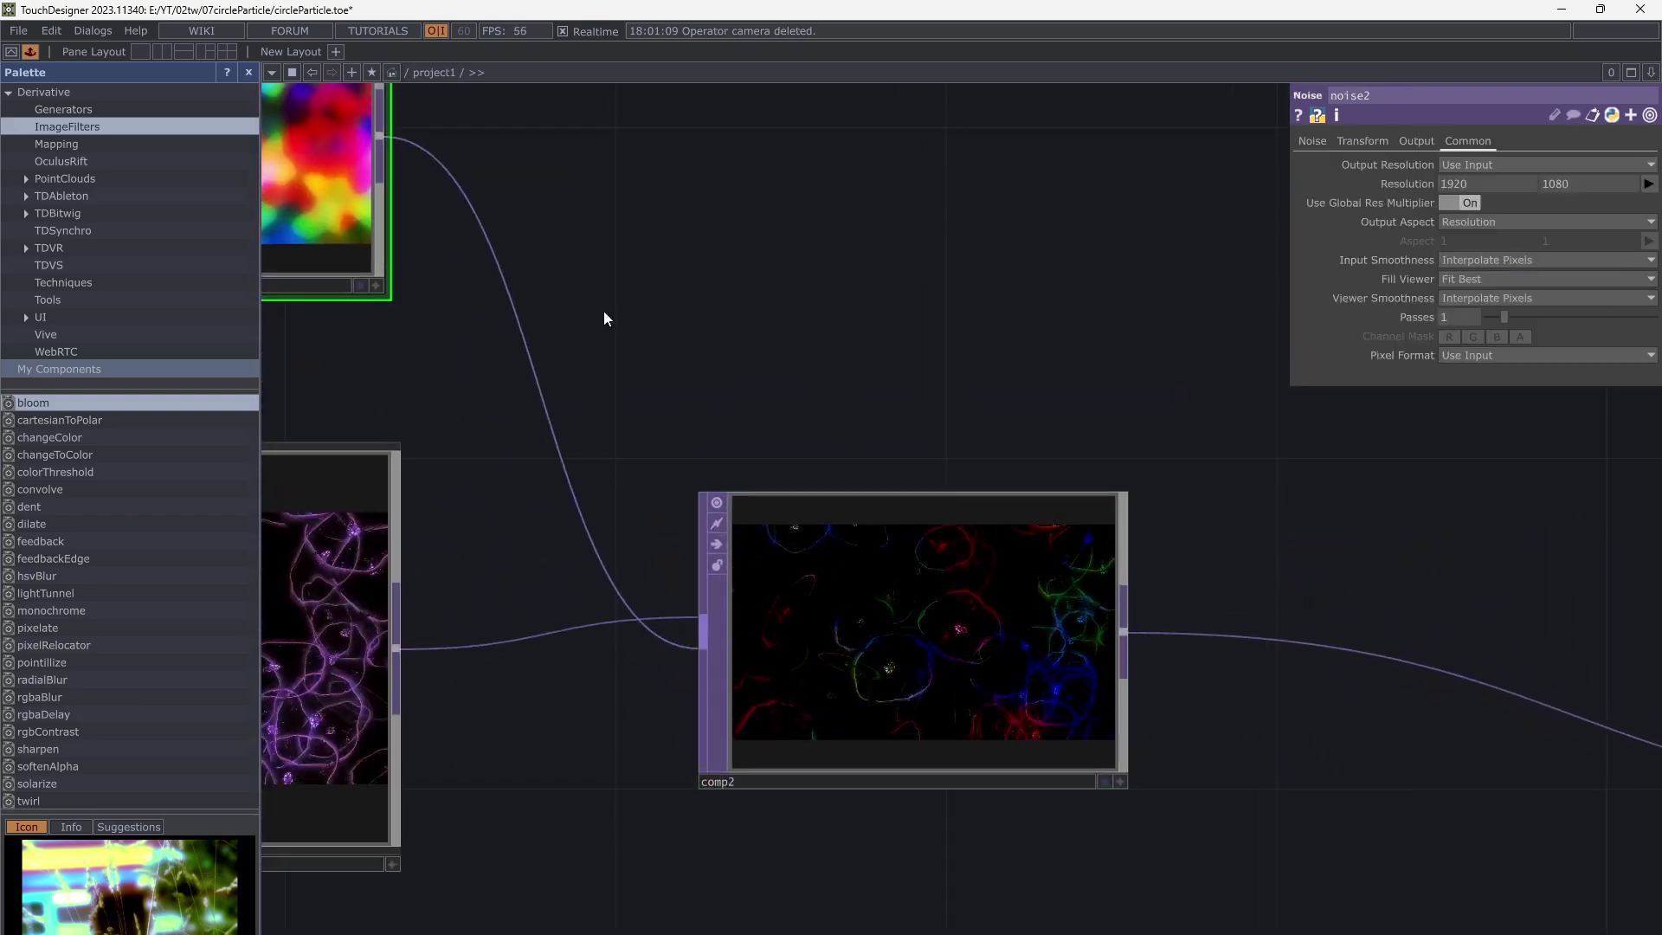
pyautogui.scroll(5, 983, 678)
pyautogui.moveTo(1285, 728); pyautogui.dragTo(1340, 653)
pyautogui.click(1312, 141)
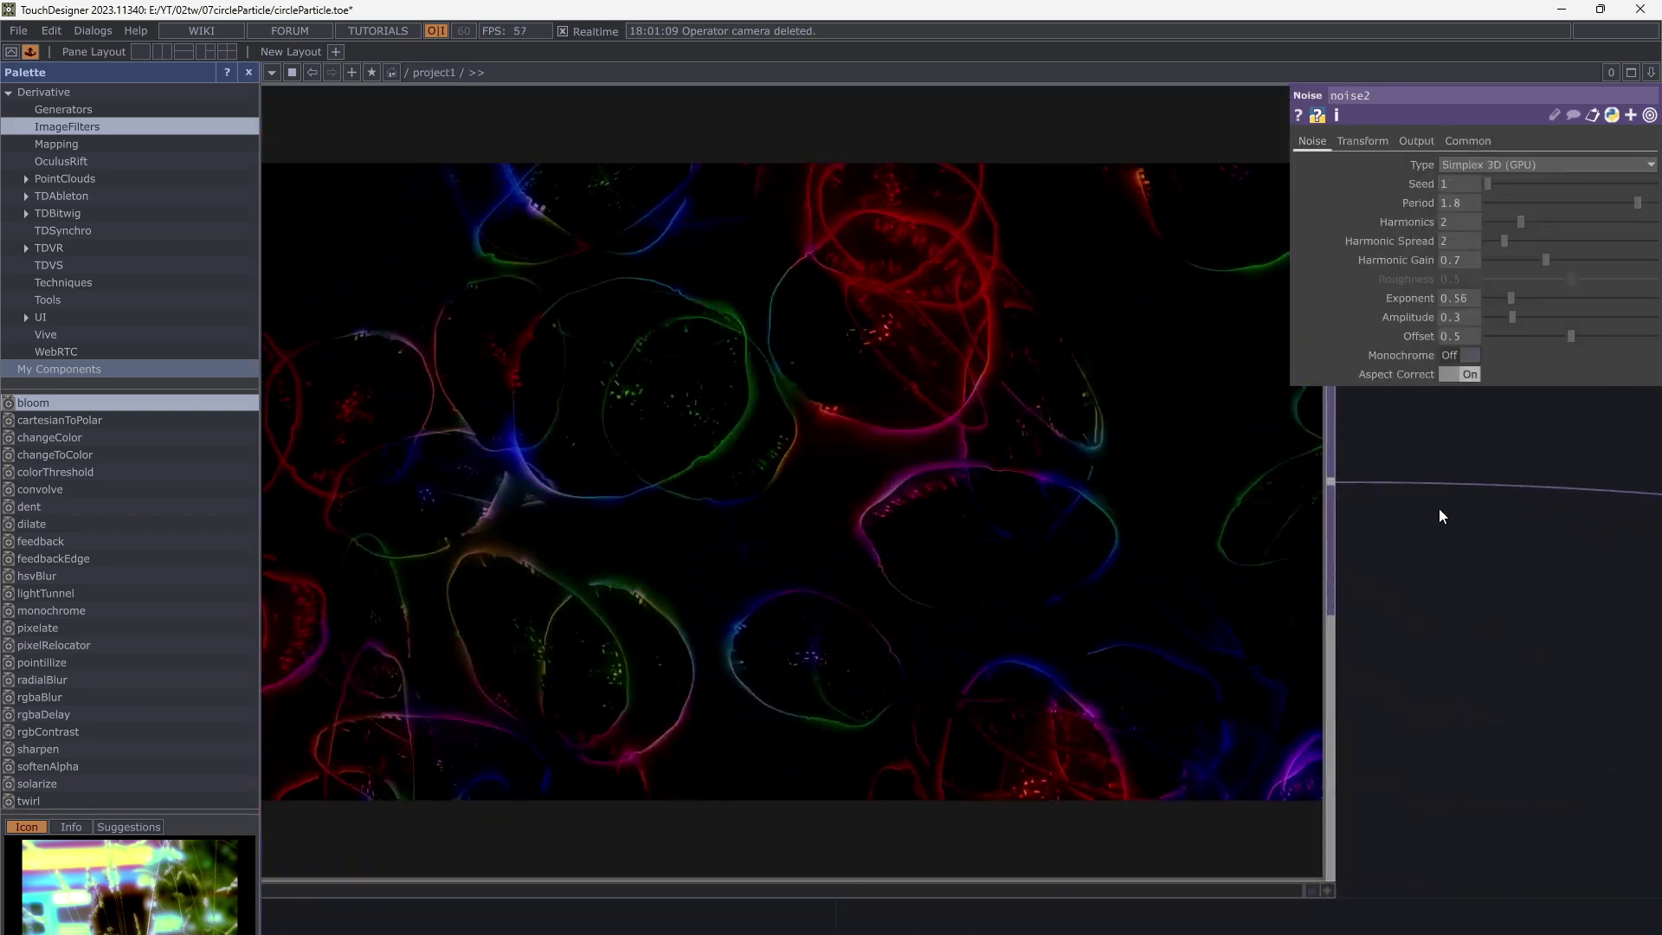
pyautogui.moveTo(1459, 602); pyautogui.dragTo(1506, 637)
pyautogui.scroll(-5, 1319, 492)
pyautogui.moveTo(1031, 278); pyautogui.dragTo(889, 388)
pyautogui.moveTo(329, 224); pyautogui.dragTo(1073, 396)
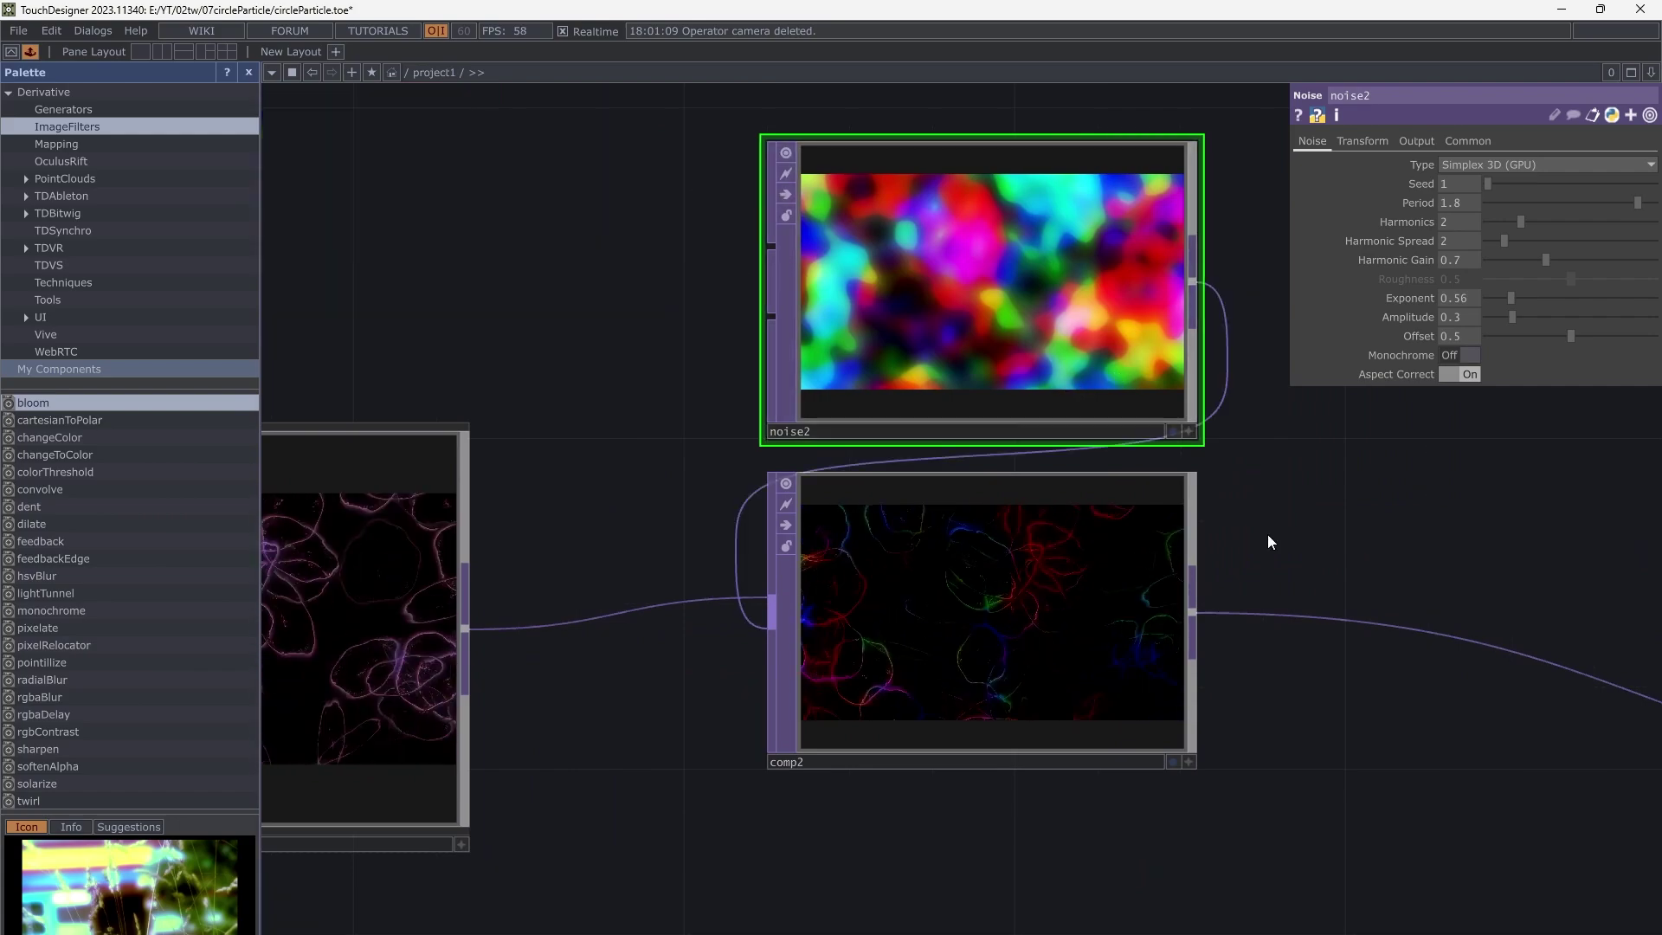
# Set noise2's Exponent to 0.29, Amplitude to 0.14, Period to 2 and Offset to 0.345, checking comp2's image
pyautogui.scroll(2, 1376, 502)
pyautogui.moveTo(1512, 317); pyautogui.dragTo(1498, 309)
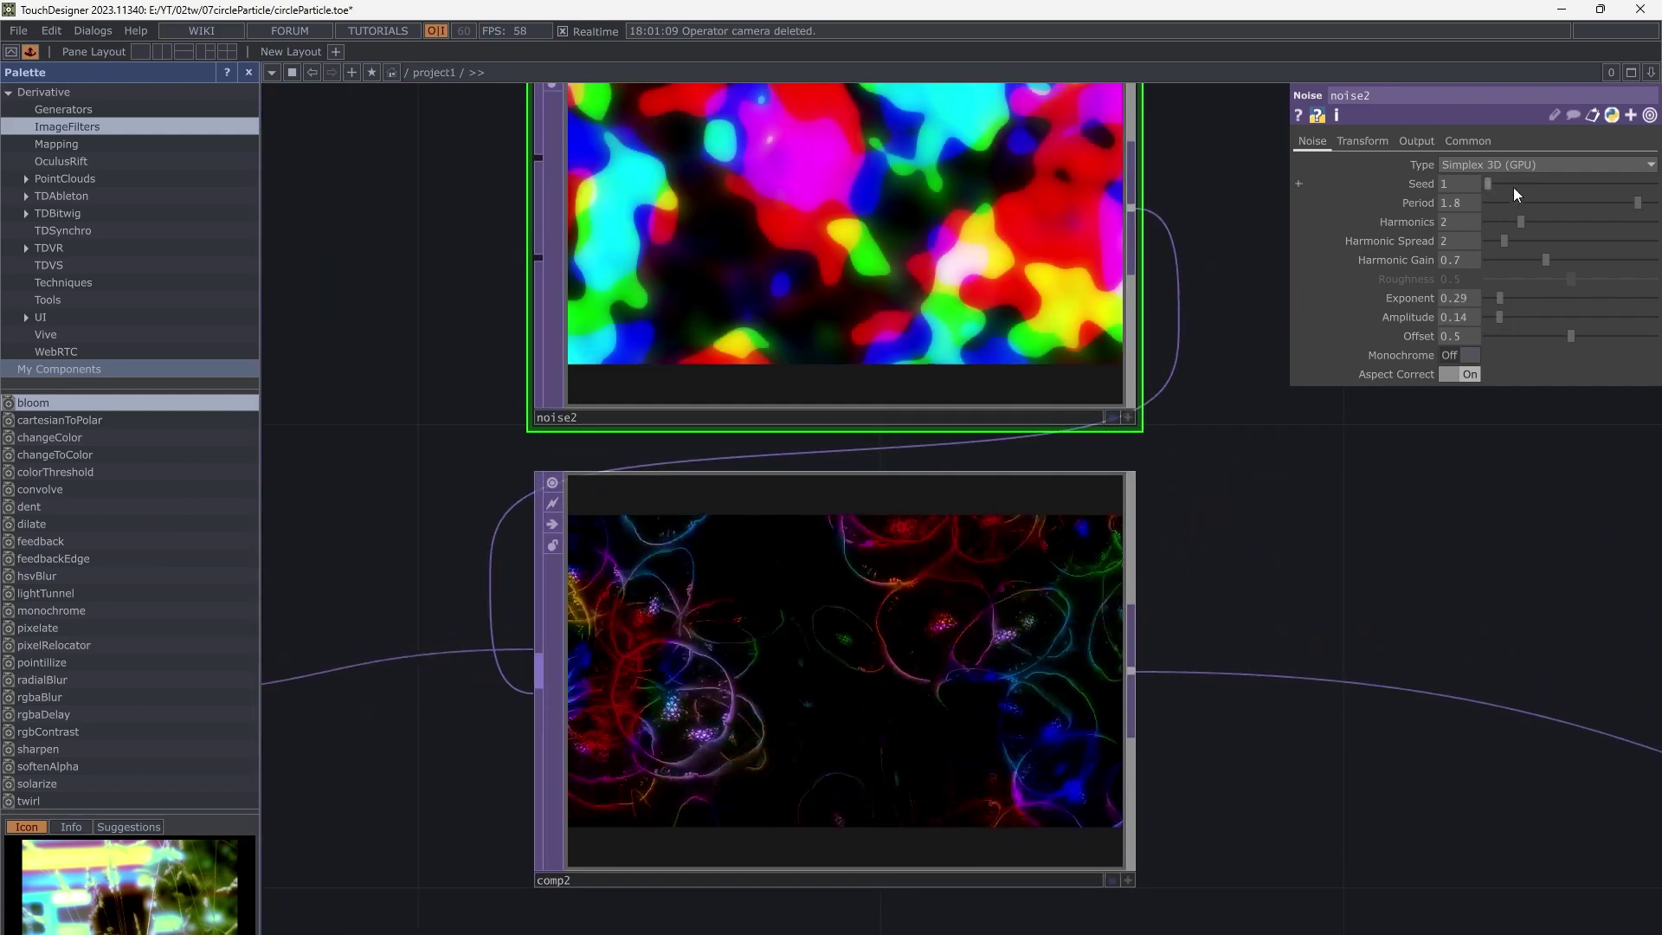
pyautogui.moveTo(1532, 203); pyautogui.dragTo(1658, 205)
pyautogui.moveTo(1428, 534); pyautogui.dragTo(1484, 479)
pyautogui.moveTo(1571, 336)
pyautogui.mouseDown()
pyautogui.moveTo(1597, 333)
pyautogui.moveTo(1544, 337)
pyautogui.mouseUp()
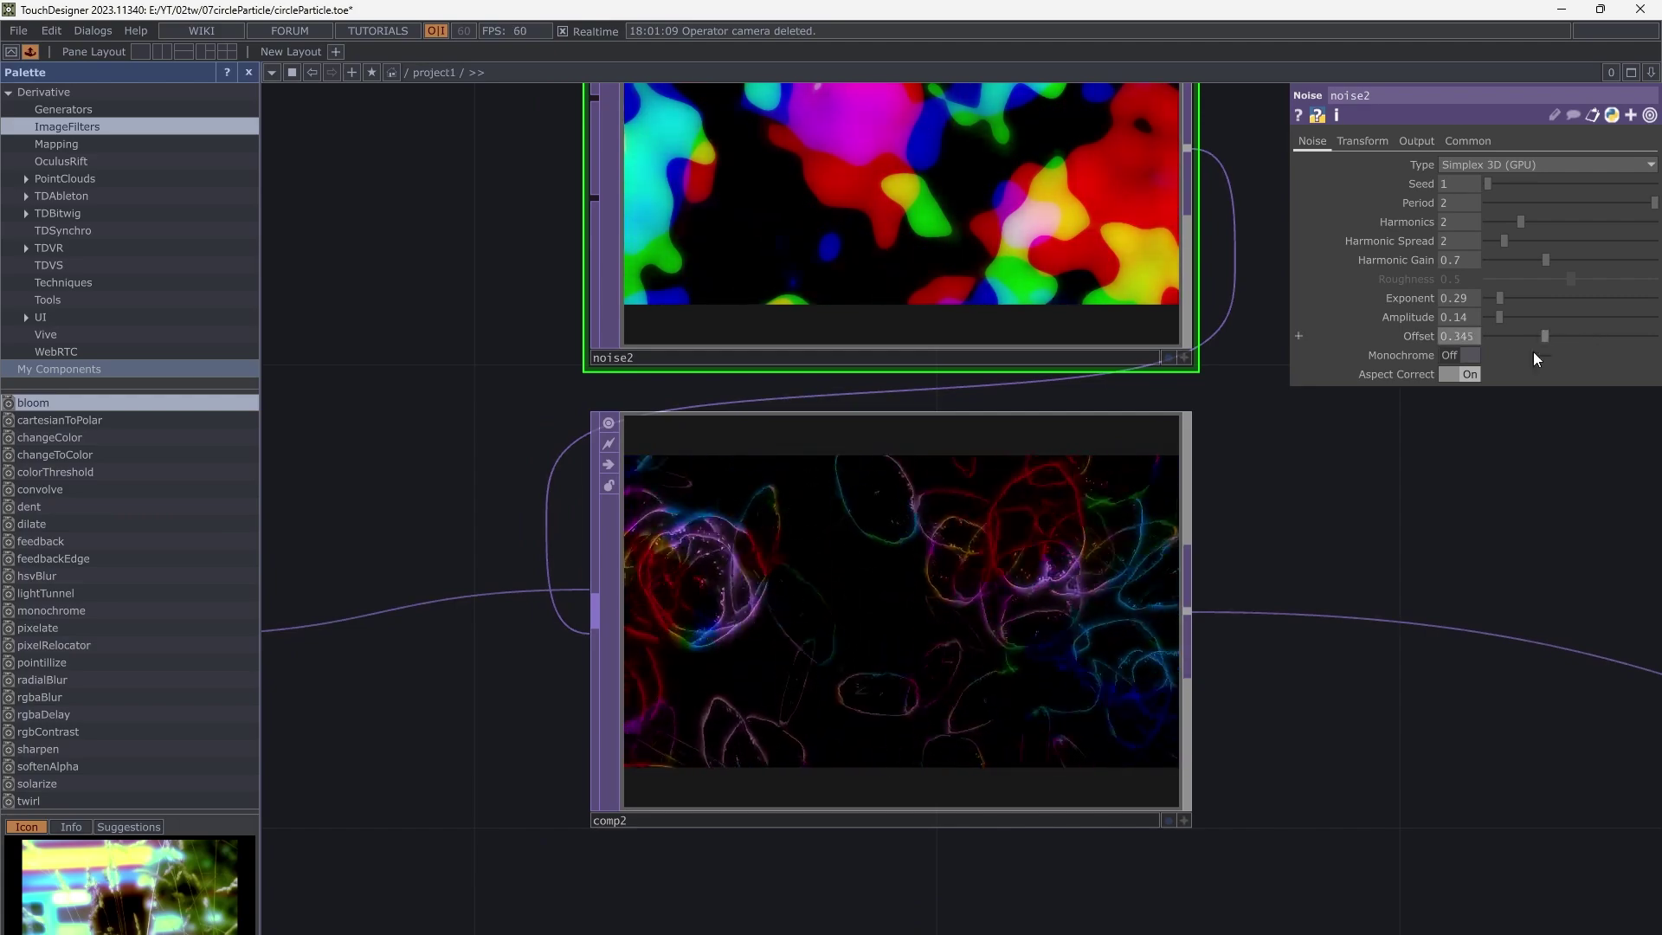
pyautogui.scroll(5, 912, 606)
pyautogui.scroll(-6, 912, 607)
# Insert a Bloom TOP into the connection between bloom5 and comp2 and space the neighbouring nodes around it
pyautogui.moveTo(814, 665); pyautogui.dragTo(742, 703, button='middle')
pyautogui.moveTo(743, 703); pyautogui.dragTo(1059, 673)
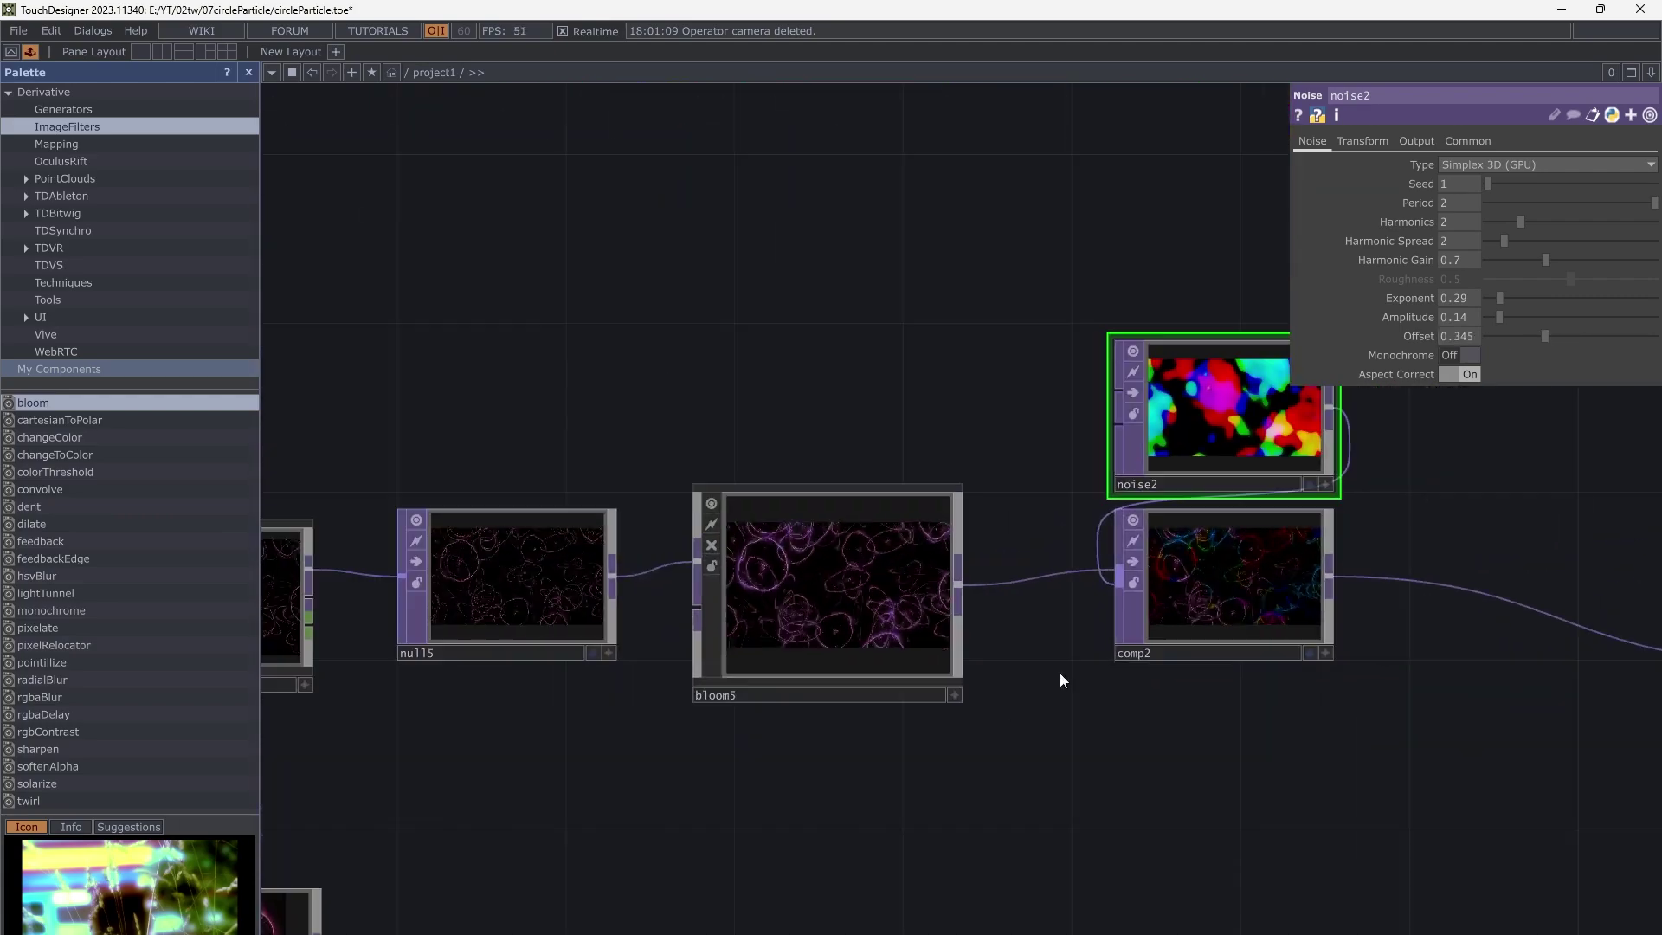
pyautogui.moveTo(986, 787)
pyautogui.mouseDown()
pyautogui.moveTo(1142, 775)
pyautogui.moveTo(958, 780)
pyautogui.mouseUp()
pyautogui.moveTo(871, 642); pyautogui.dragTo(787, 641)
pyautogui.rightClick(985, 562)
pyautogui.click(984, 554)
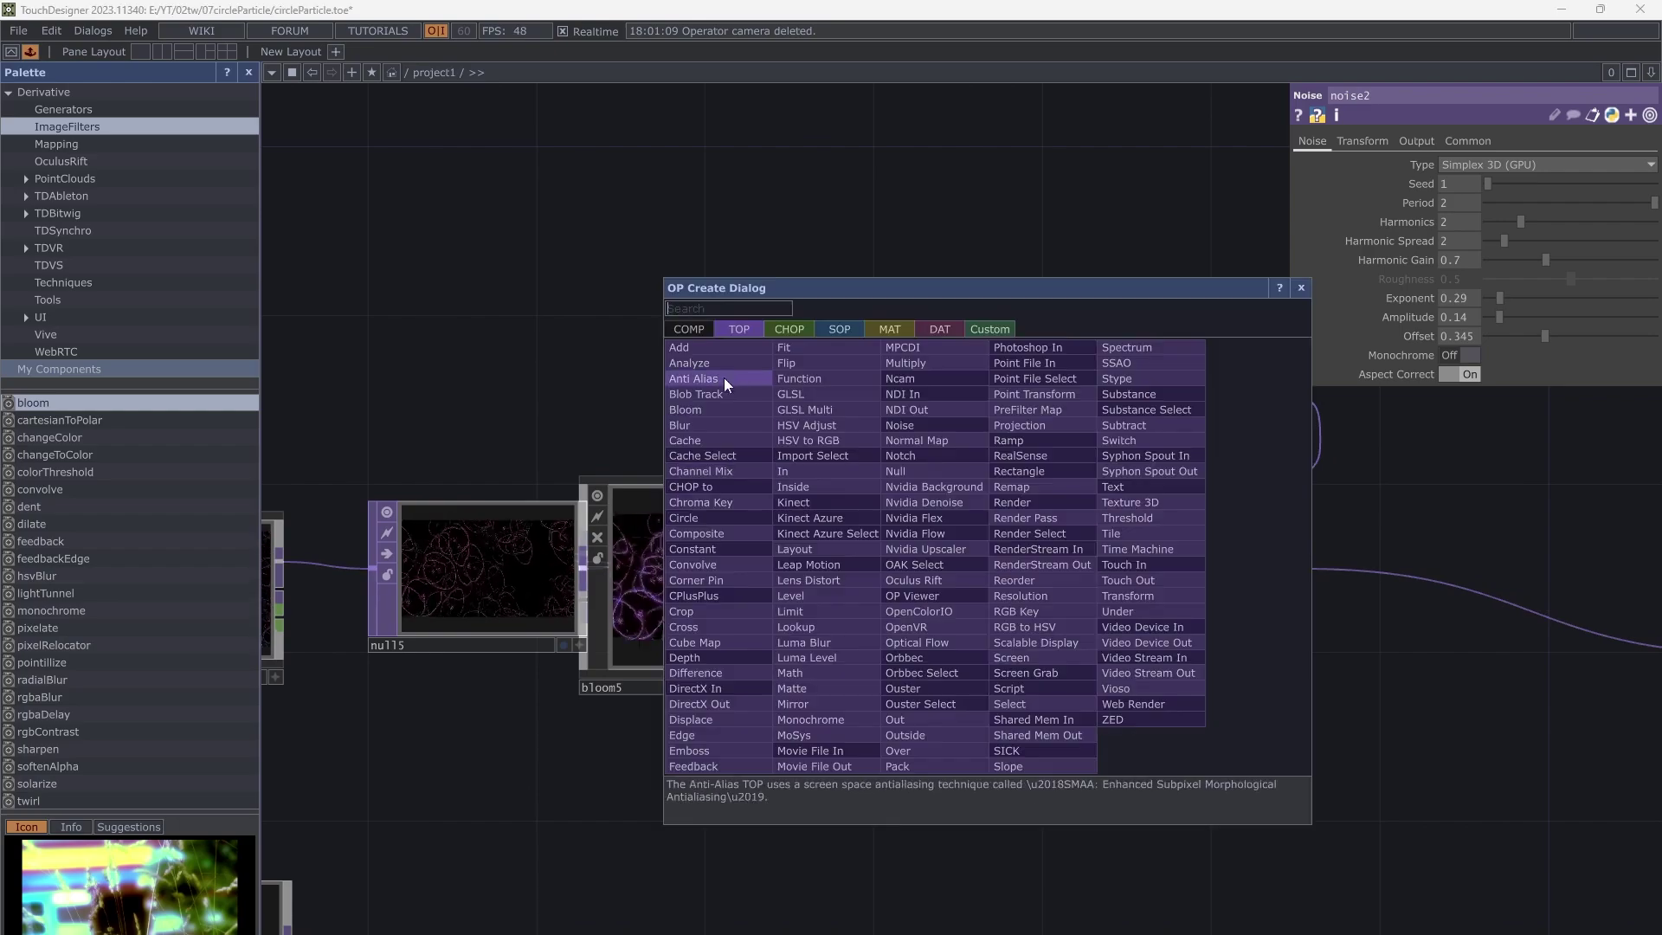
pyautogui.click(710, 408)
pyautogui.moveTo(1140, 677); pyautogui.dragTo(913, 695)
pyautogui.moveTo(913, 695); pyautogui.dragTo(964, 414, button='right')
pyautogui.moveTo(964, 414); pyautogui.dragTo(1090, 414)
pyautogui.moveTo(779, 589); pyautogui.dragTo(820, 590)
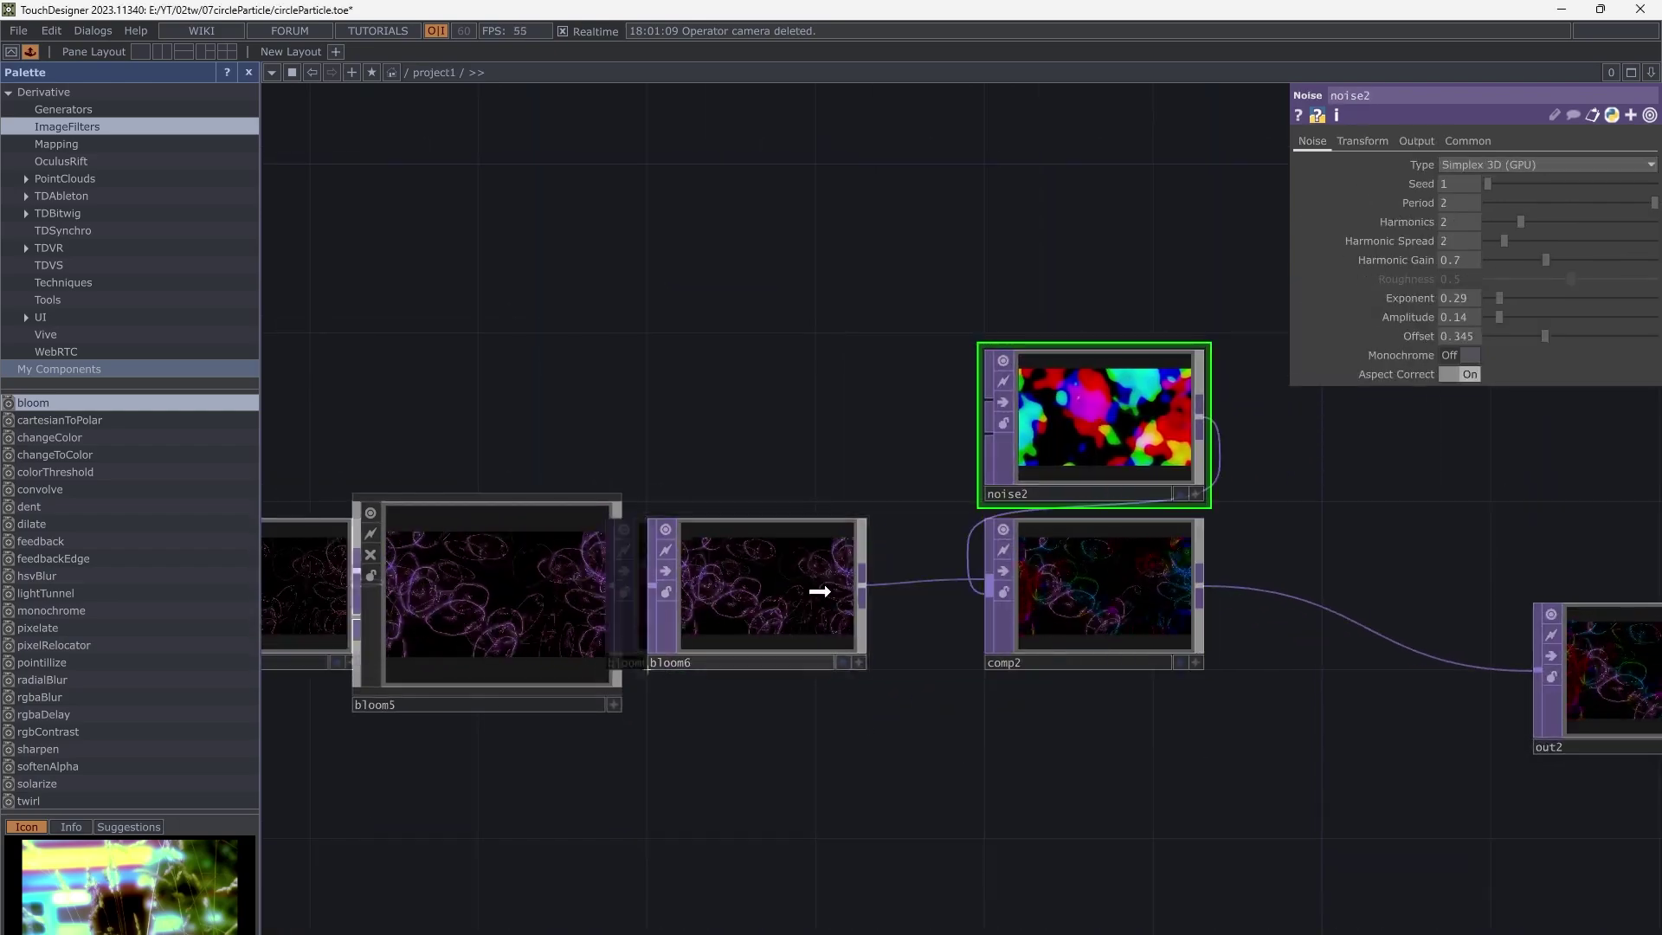
# Set bloom6's Pre-Black Level to 0.39, Bloom Intensity to 0.72 and Bloom Gamma to 1.86 while watching comp2
pyautogui.scroll(3, 934, 696)
pyautogui.click(805, 624)
pyautogui.moveTo(1099, 693); pyautogui.dragTo(859, 725)
pyautogui.scroll(4, 974, 617)
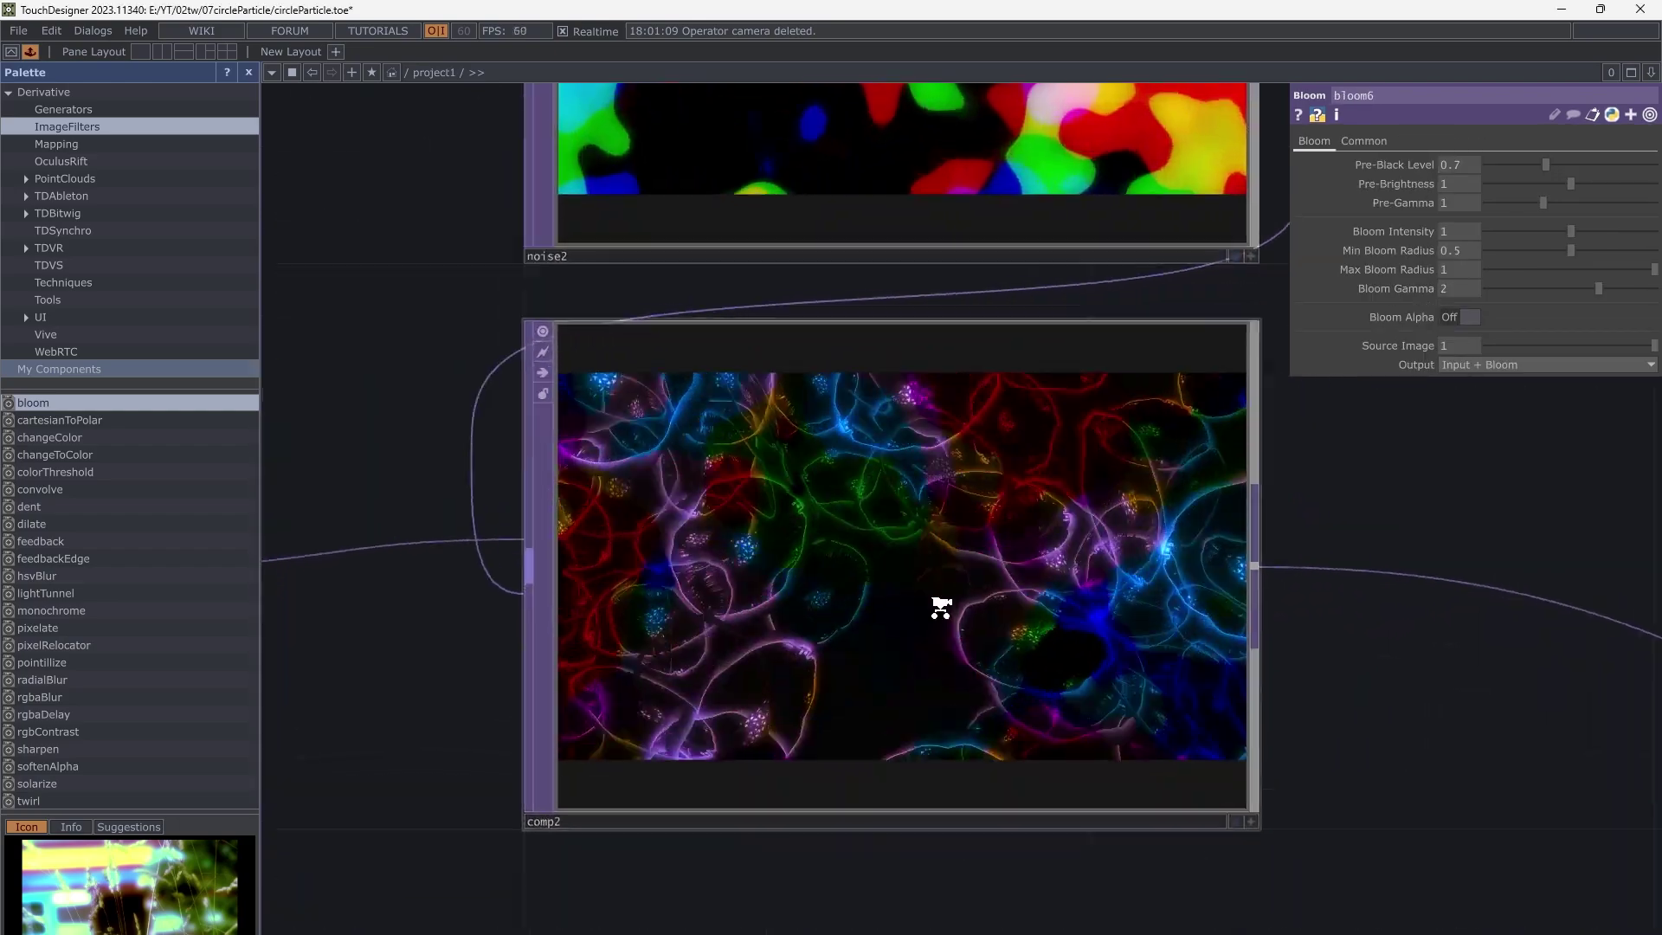
pyautogui.moveTo(1568, 234); pyautogui.dragTo(1527, 231)
pyautogui.moveTo(1547, 163)
pyautogui.mouseDown()
pyautogui.moveTo(1509, 164)
pyautogui.moveTo(1523, 166)
pyautogui.mouseUp()
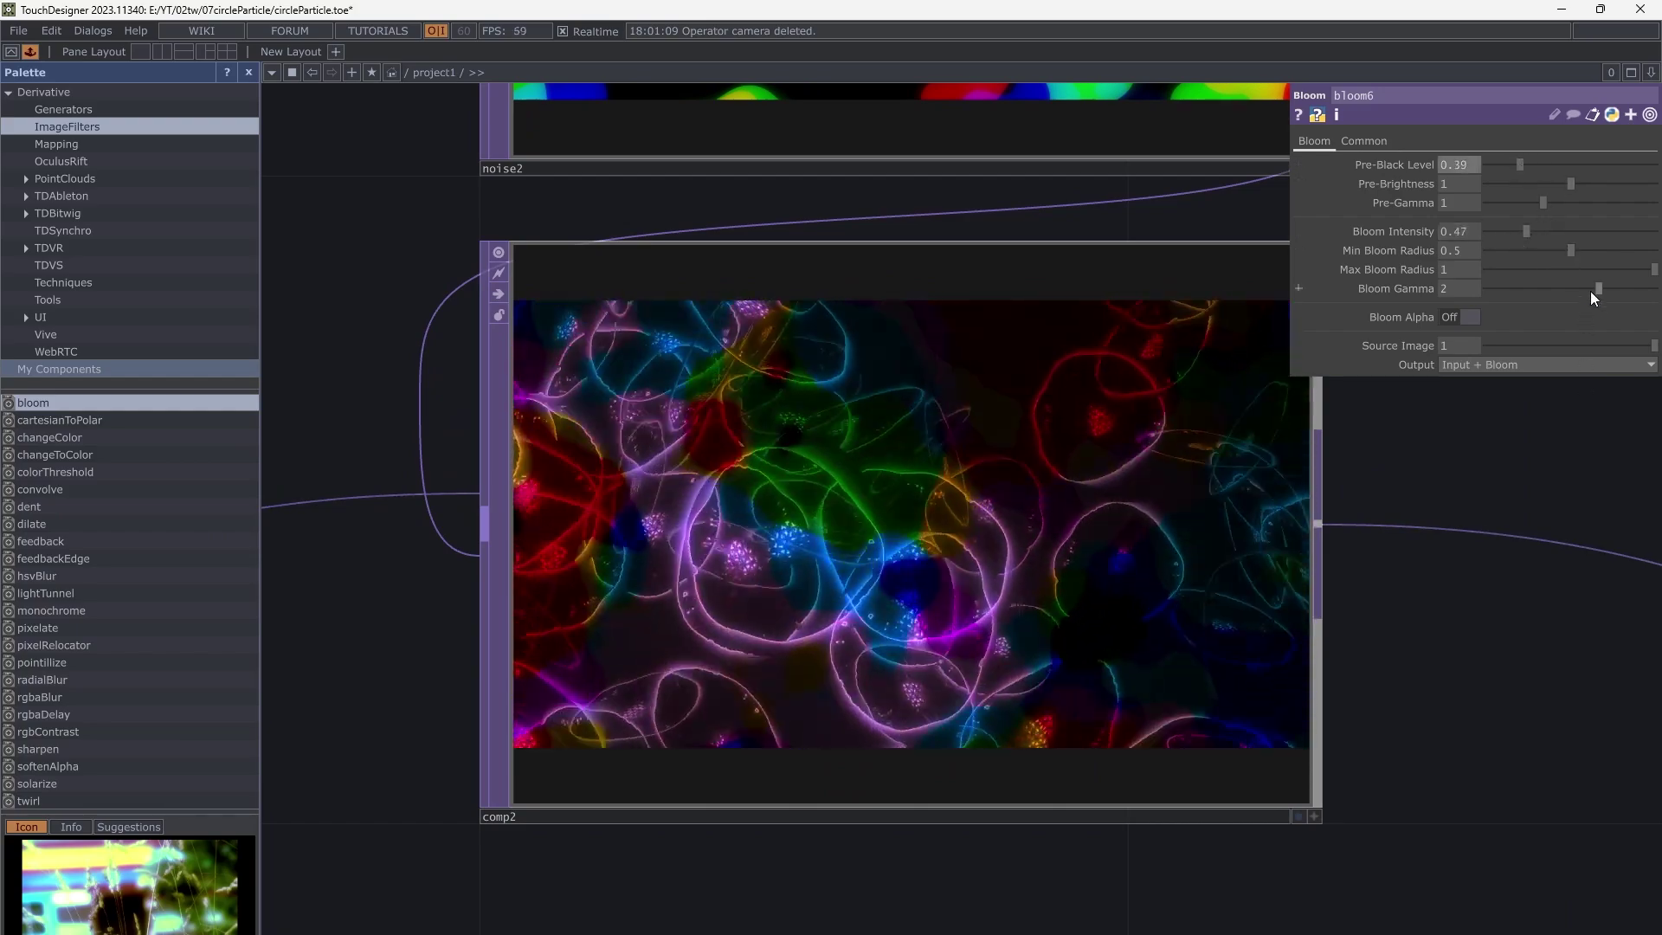
pyautogui.moveTo(1599, 289); pyautogui.dragTo(1591, 289)
pyautogui.moveTo(1379, 610); pyautogui.dragTo(1273, 613)
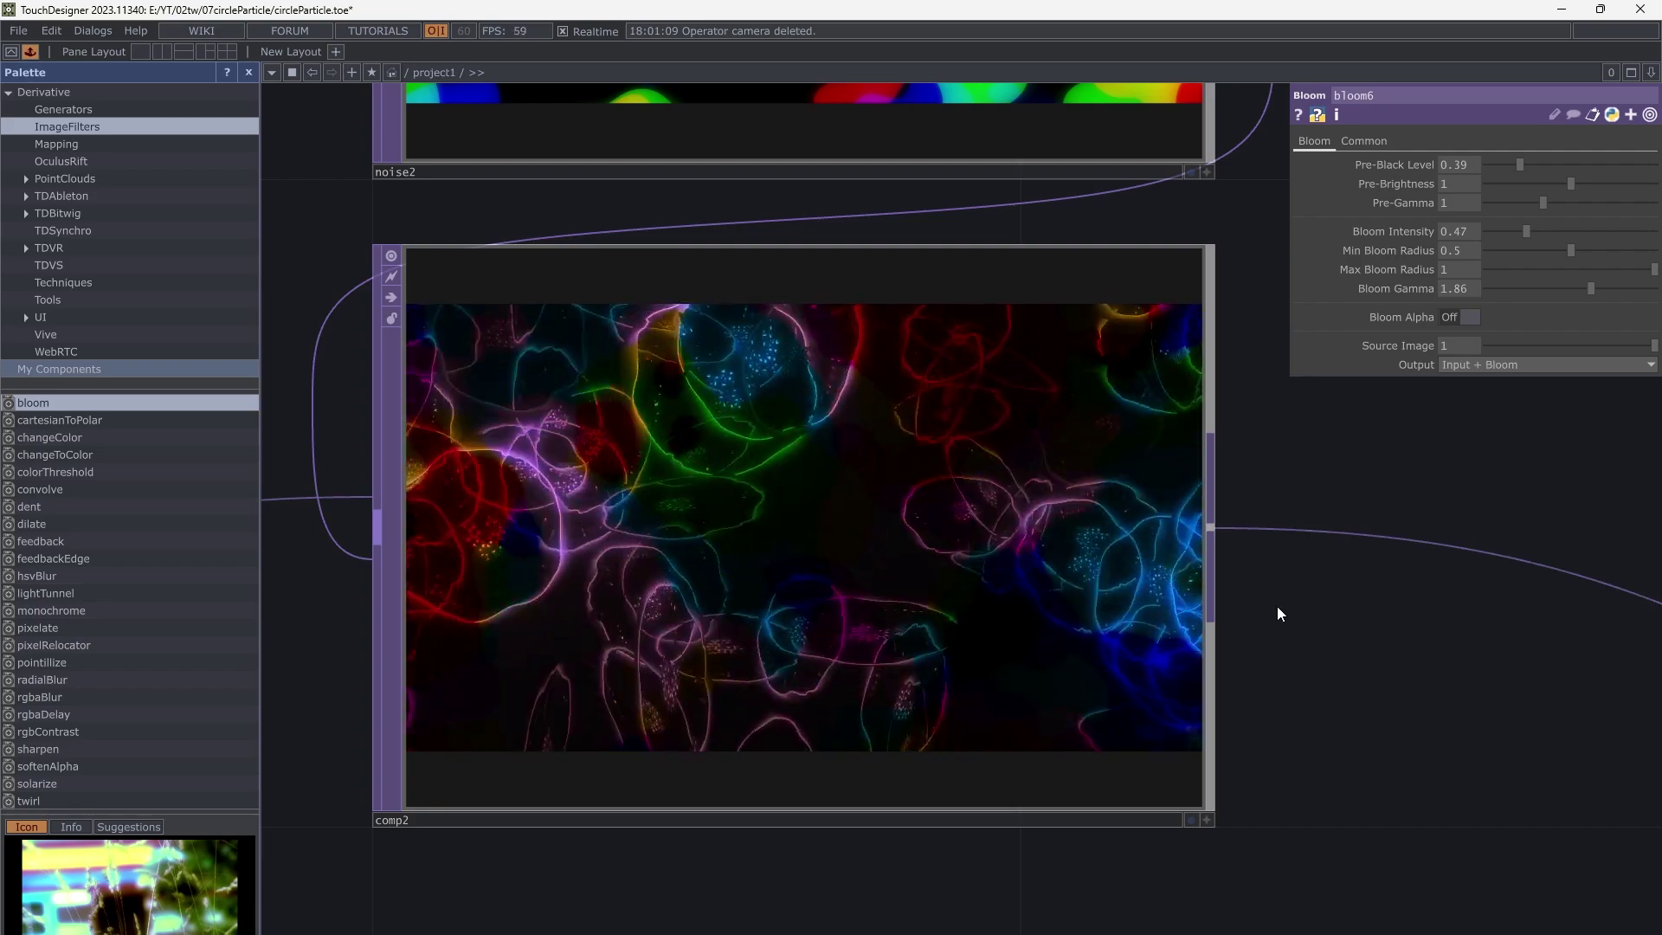
pyautogui.moveTo(1563, 235); pyautogui.dragTo(1547, 254)
pyautogui.press('h')
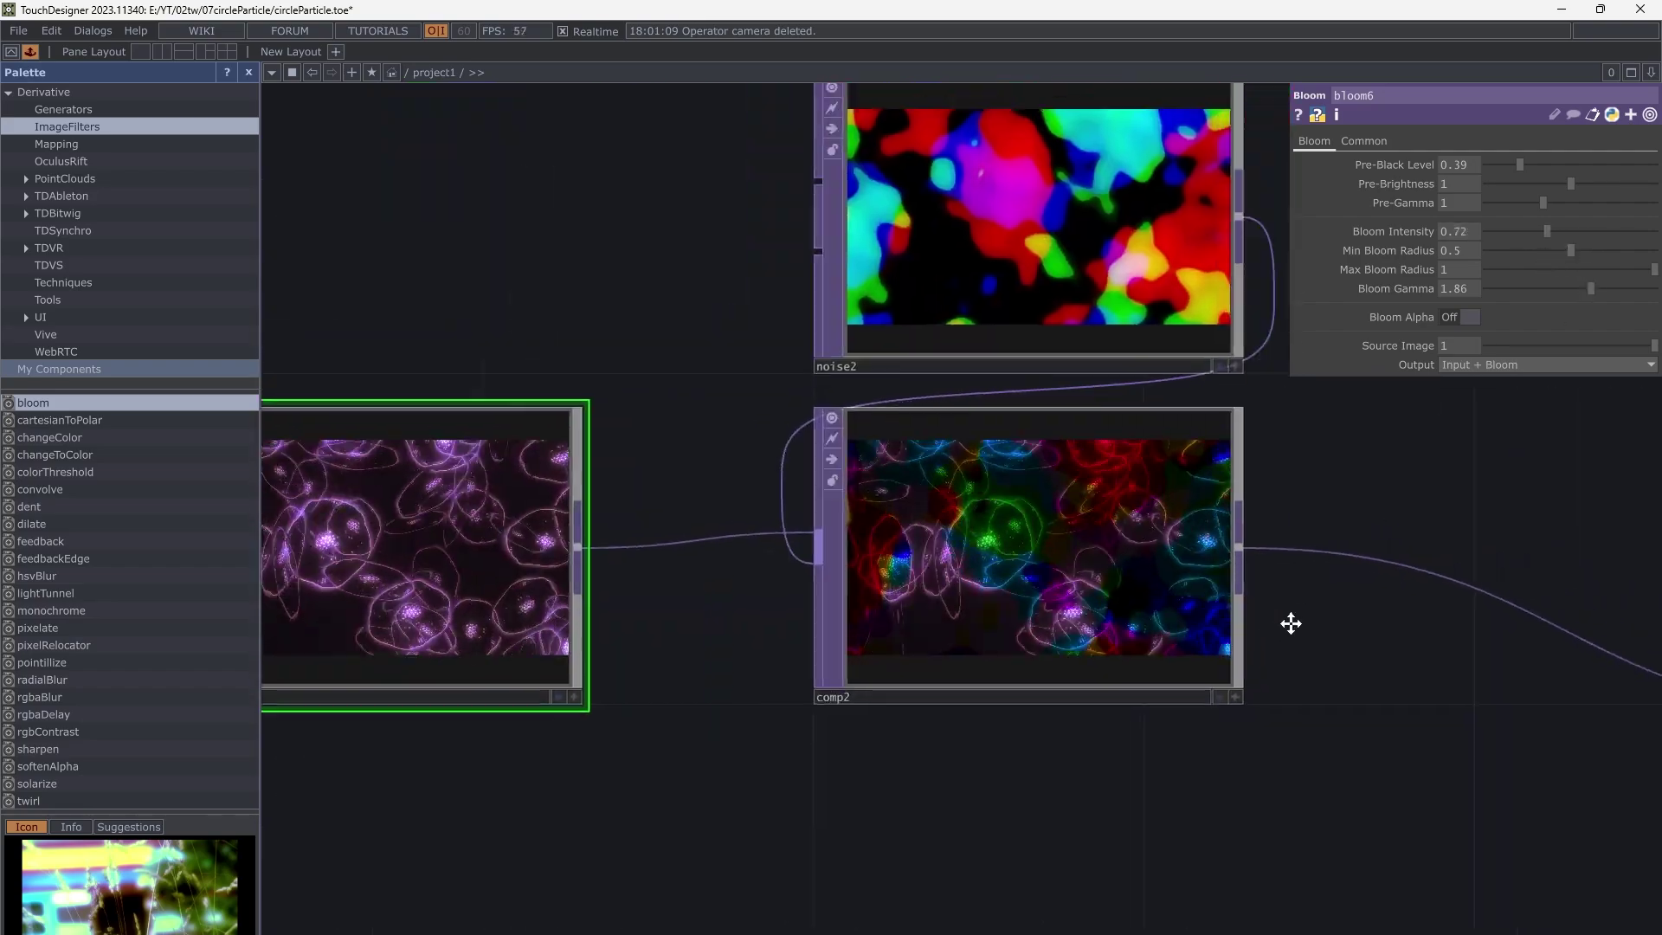
# Inside the particlesGpu1 network, set the rendering camera's horizontal FOV Angle to 37.7
pyautogui.moveTo(865, 734); pyautogui.dragTo(1558, 732)
pyautogui.moveTo(361, 821); pyautogui.dragTo(1033, 657)
pyautogui.scroll(10, 953, 554)
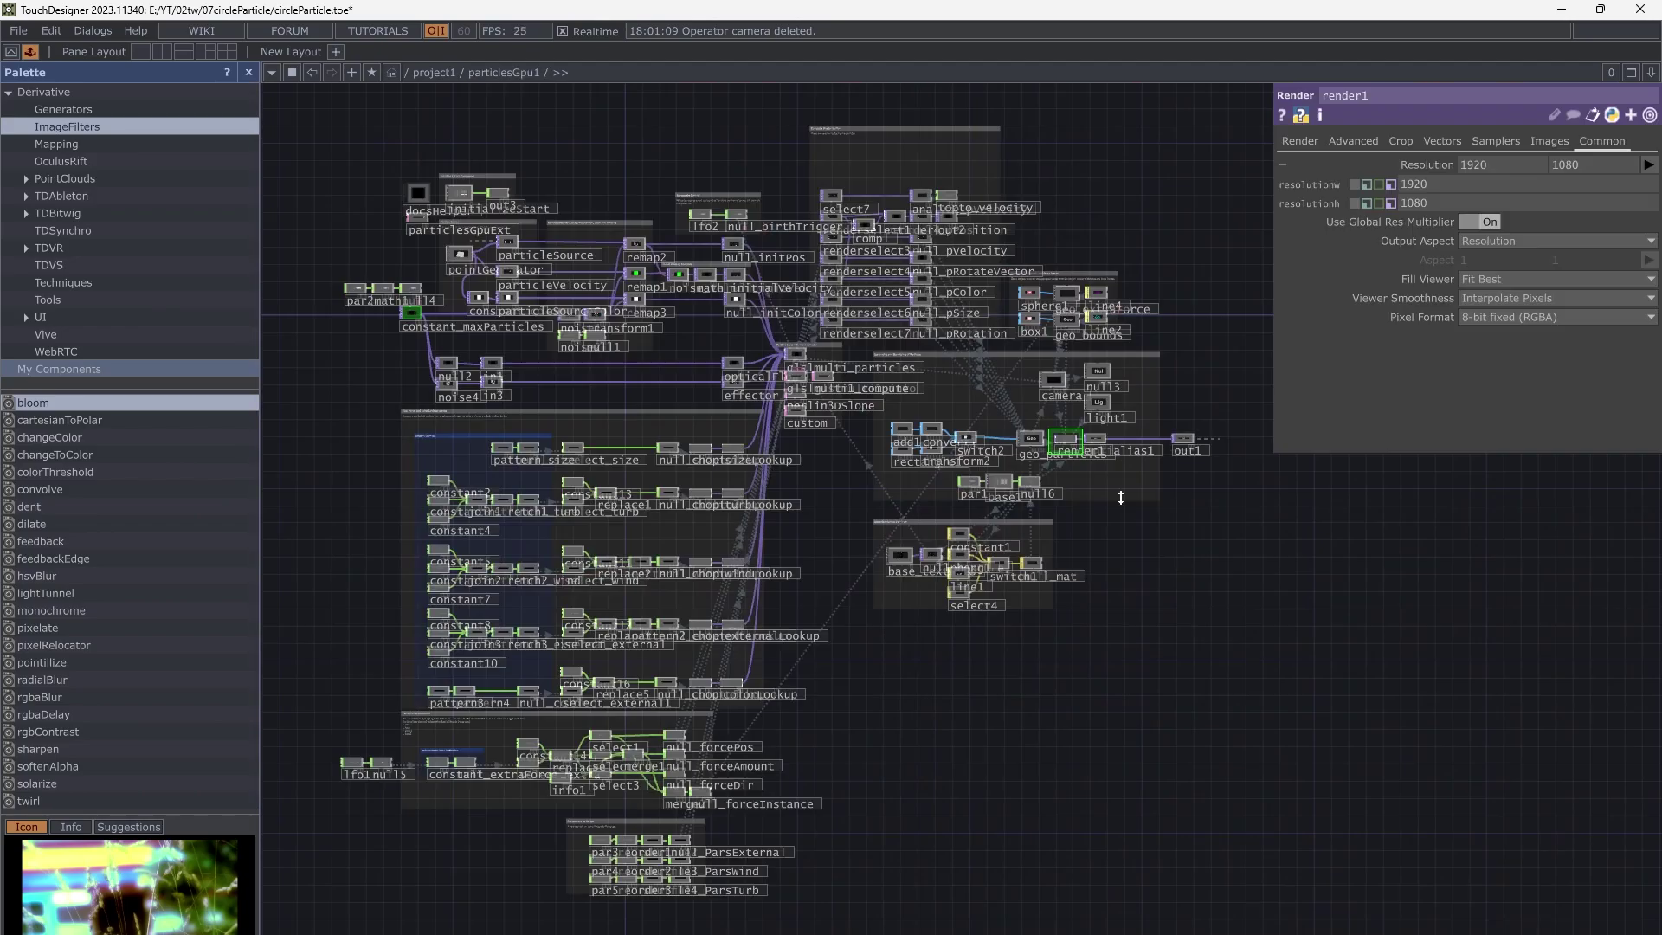
pyautogui.scroll(6, 1117, 510)
pyautogui.moveTo(1115, 514); pyautogui.dragTo(1091, 757)
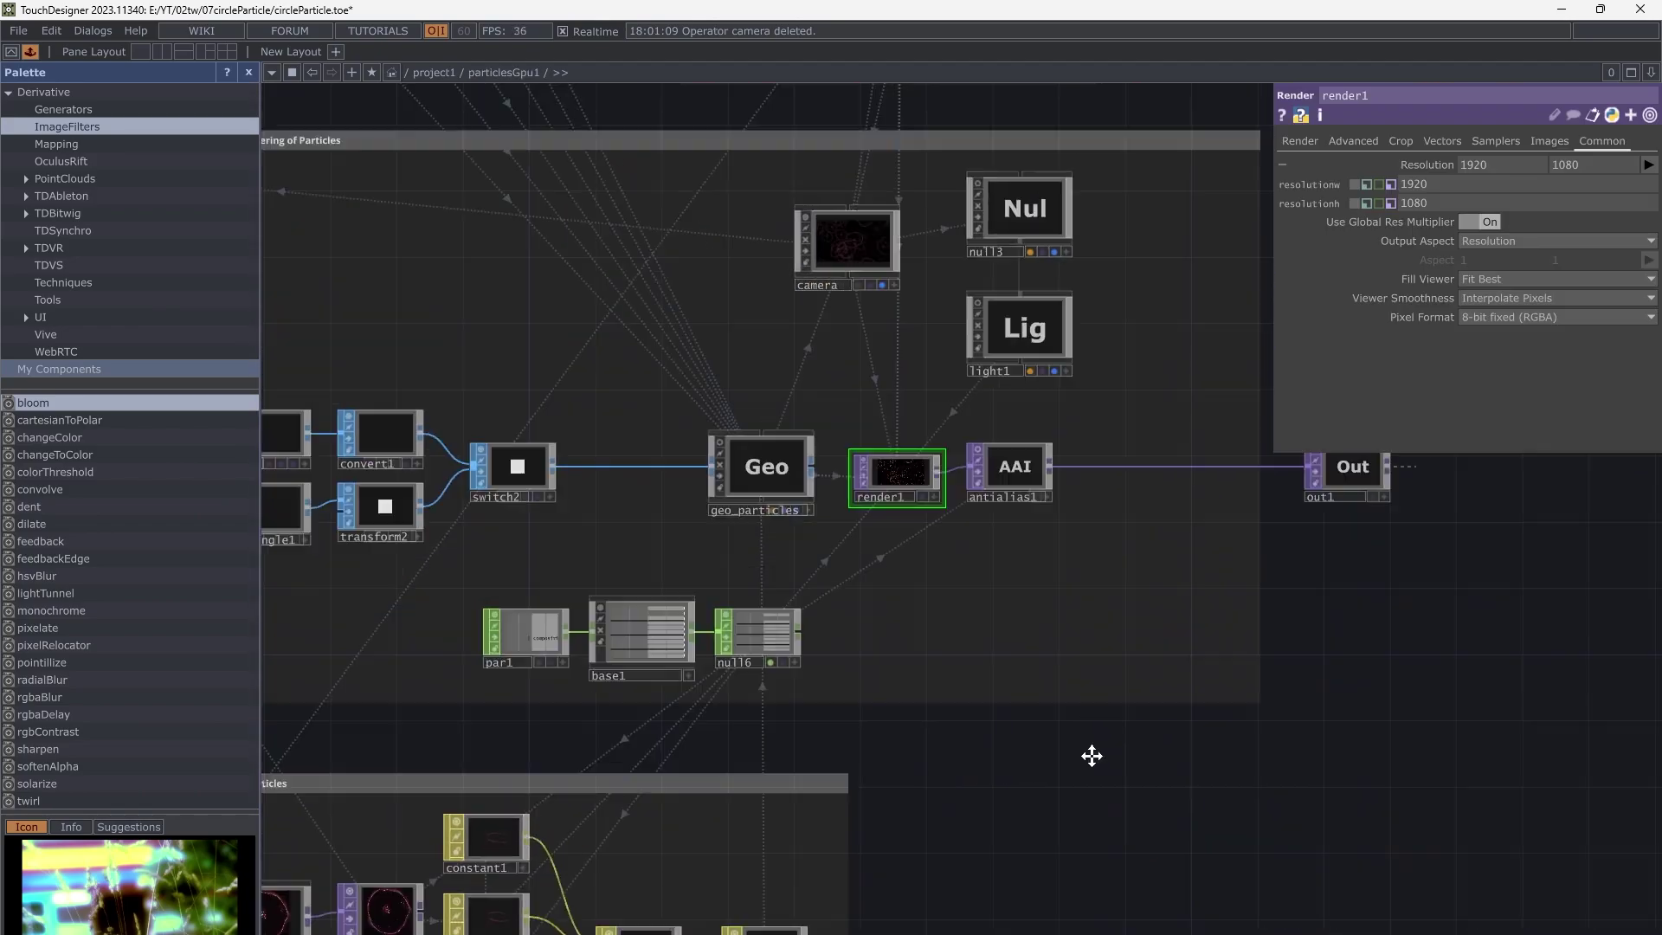
pyautogui.scroll(6, 927, 267)
pyautogui.moveTo(927, 266); pyautogui.dragTo(1191, 590)
pyautogui.click(1070, 578)
pyautogui.scroll(3, 1112, 582)
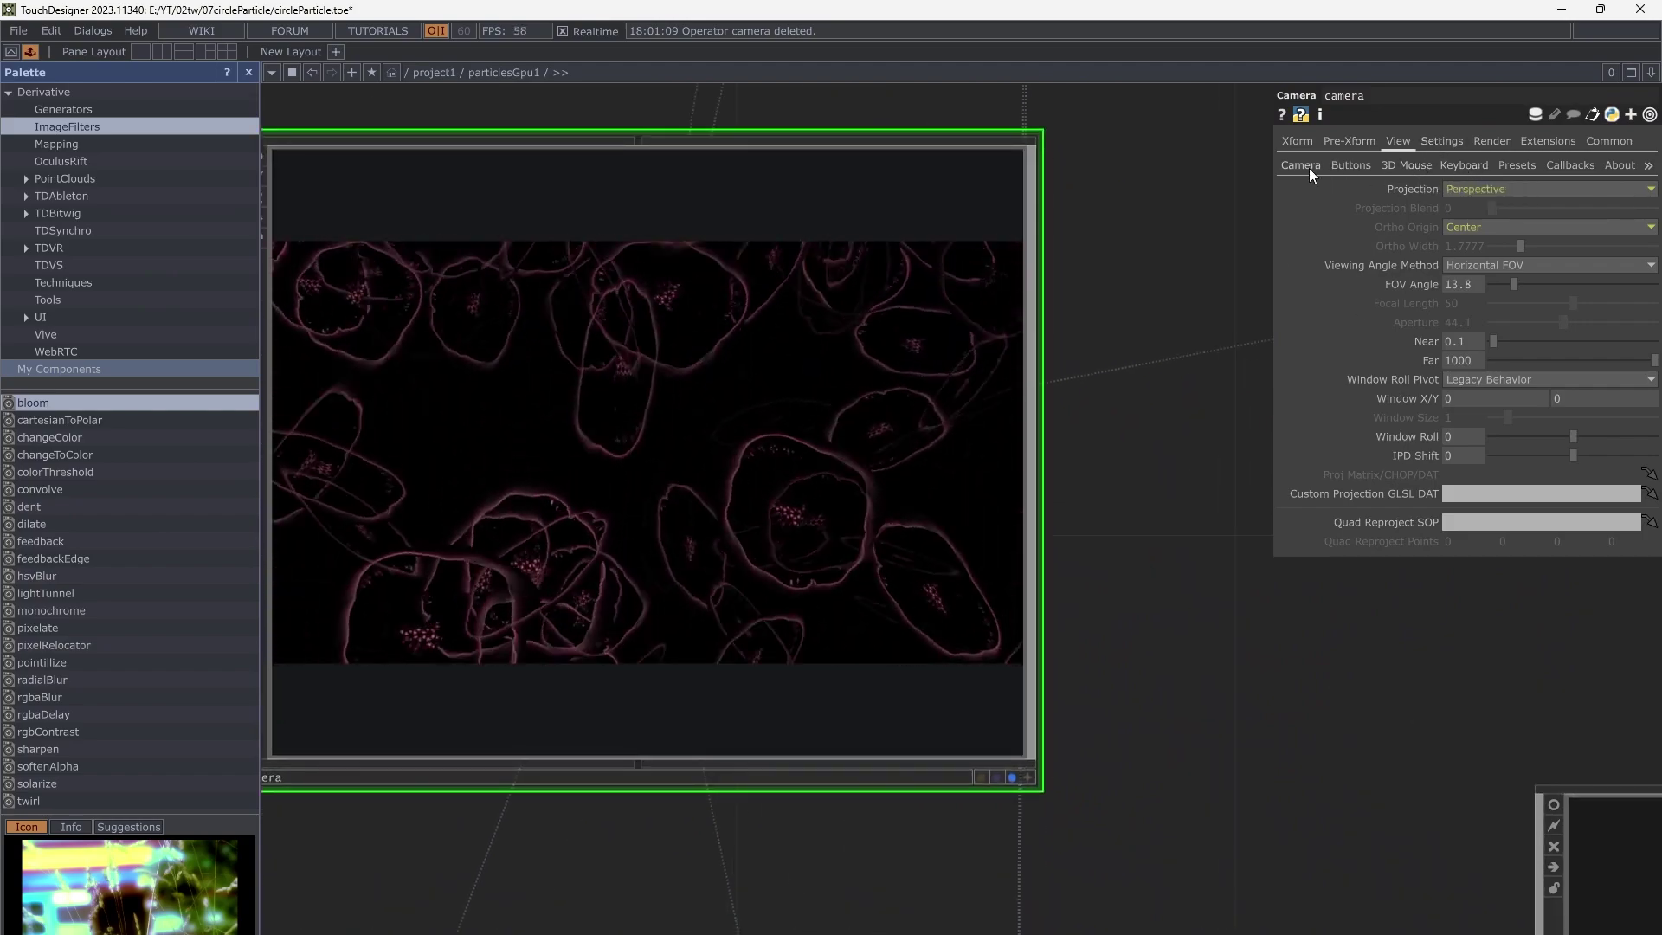
pyautogui.click(1308, 168)
pyautogui.click(1397, 141)
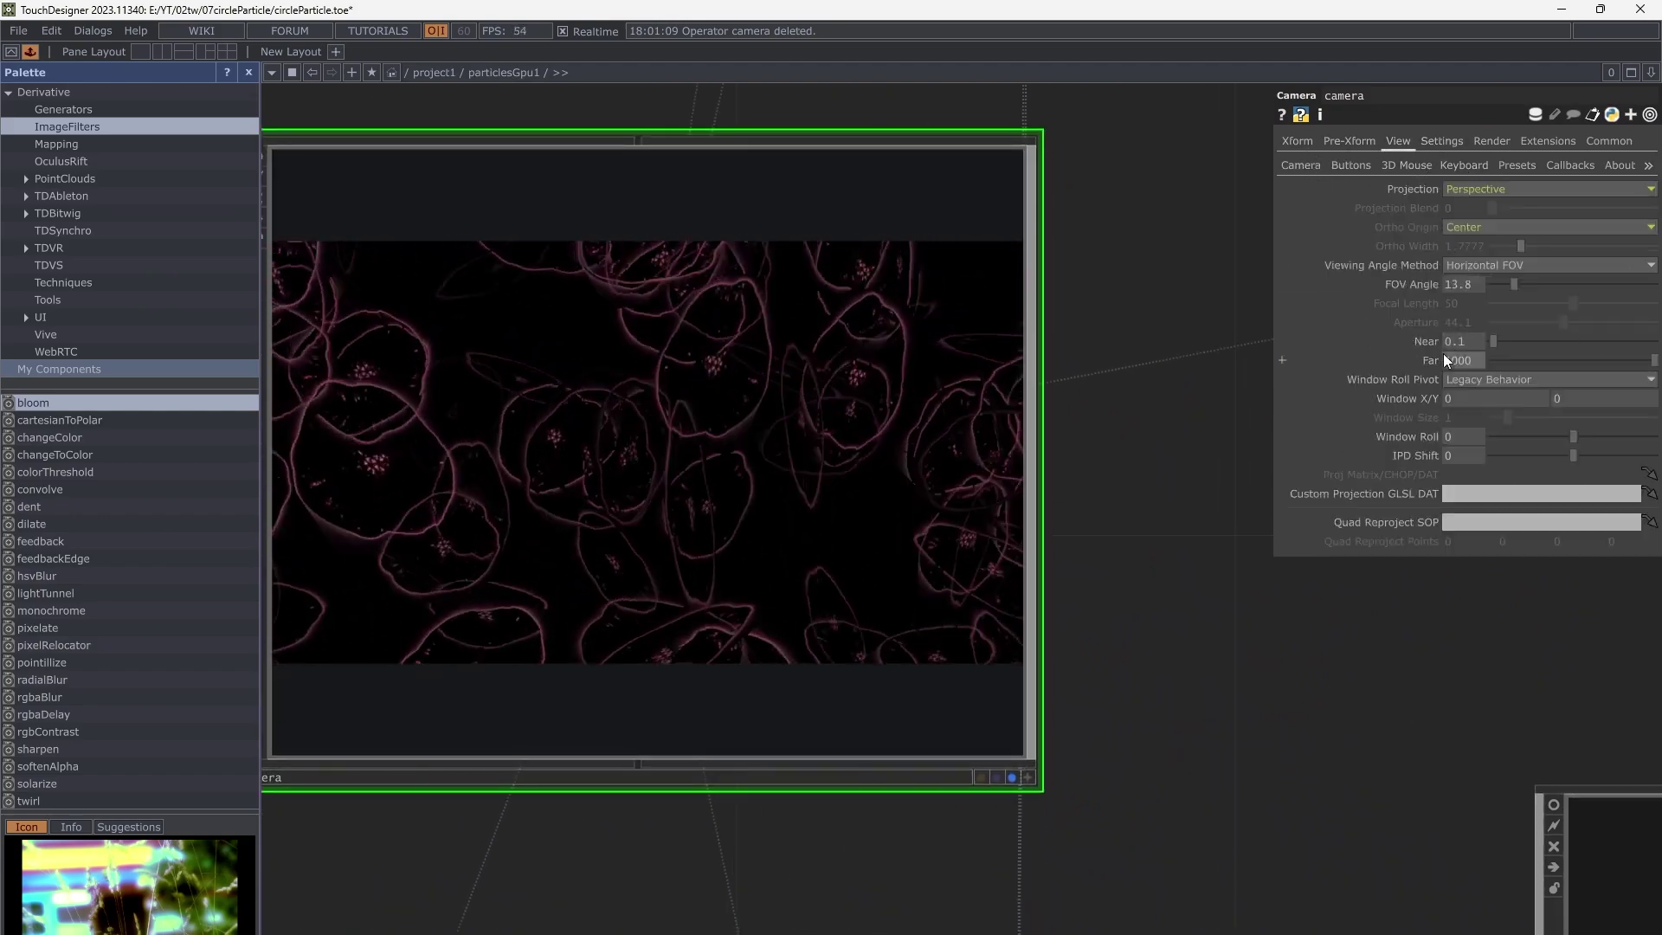
pyautogui.moveTo(1512, 284); pyautogui.dragTo(1556, 306)
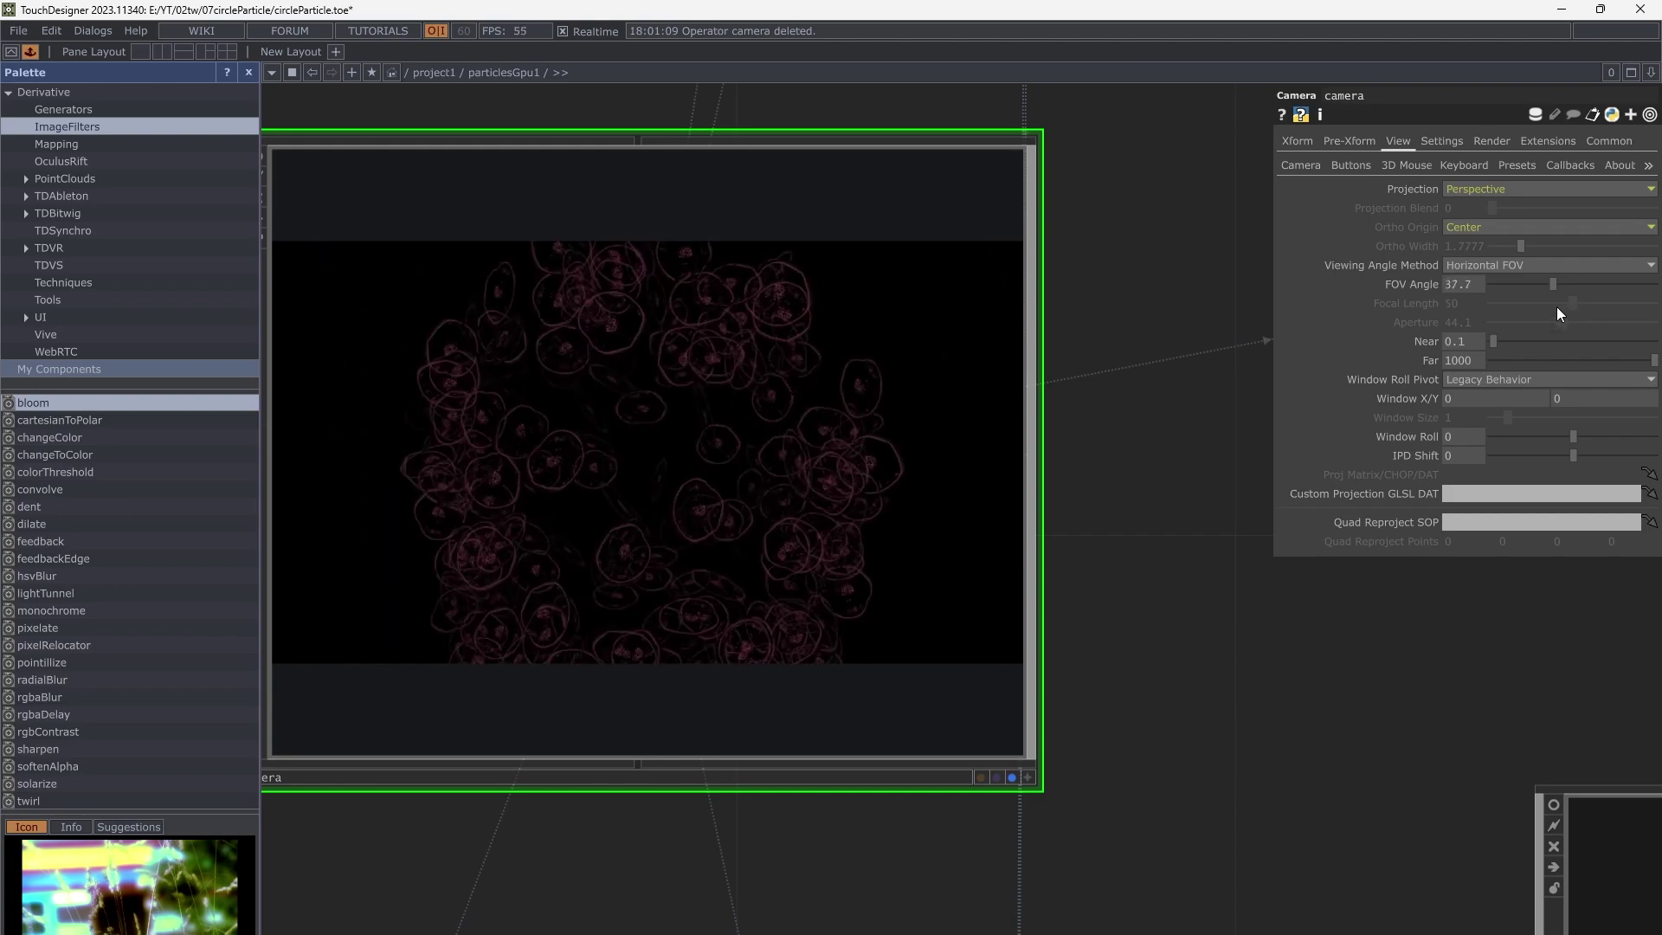
# Return to the project1 network and show the composited output as the network background
pyautogui.scroll(-10, 1212, 611)
pyautogui.scroll(-5, 1238, 643)
pyautogui.moveTo(1558, 736); pyautogui.dragTo(693, 803)
pyautogui.click(1383, 694)
pyautogui.moveTo(865, 709); pyautogui.dragTo(1350, 729)
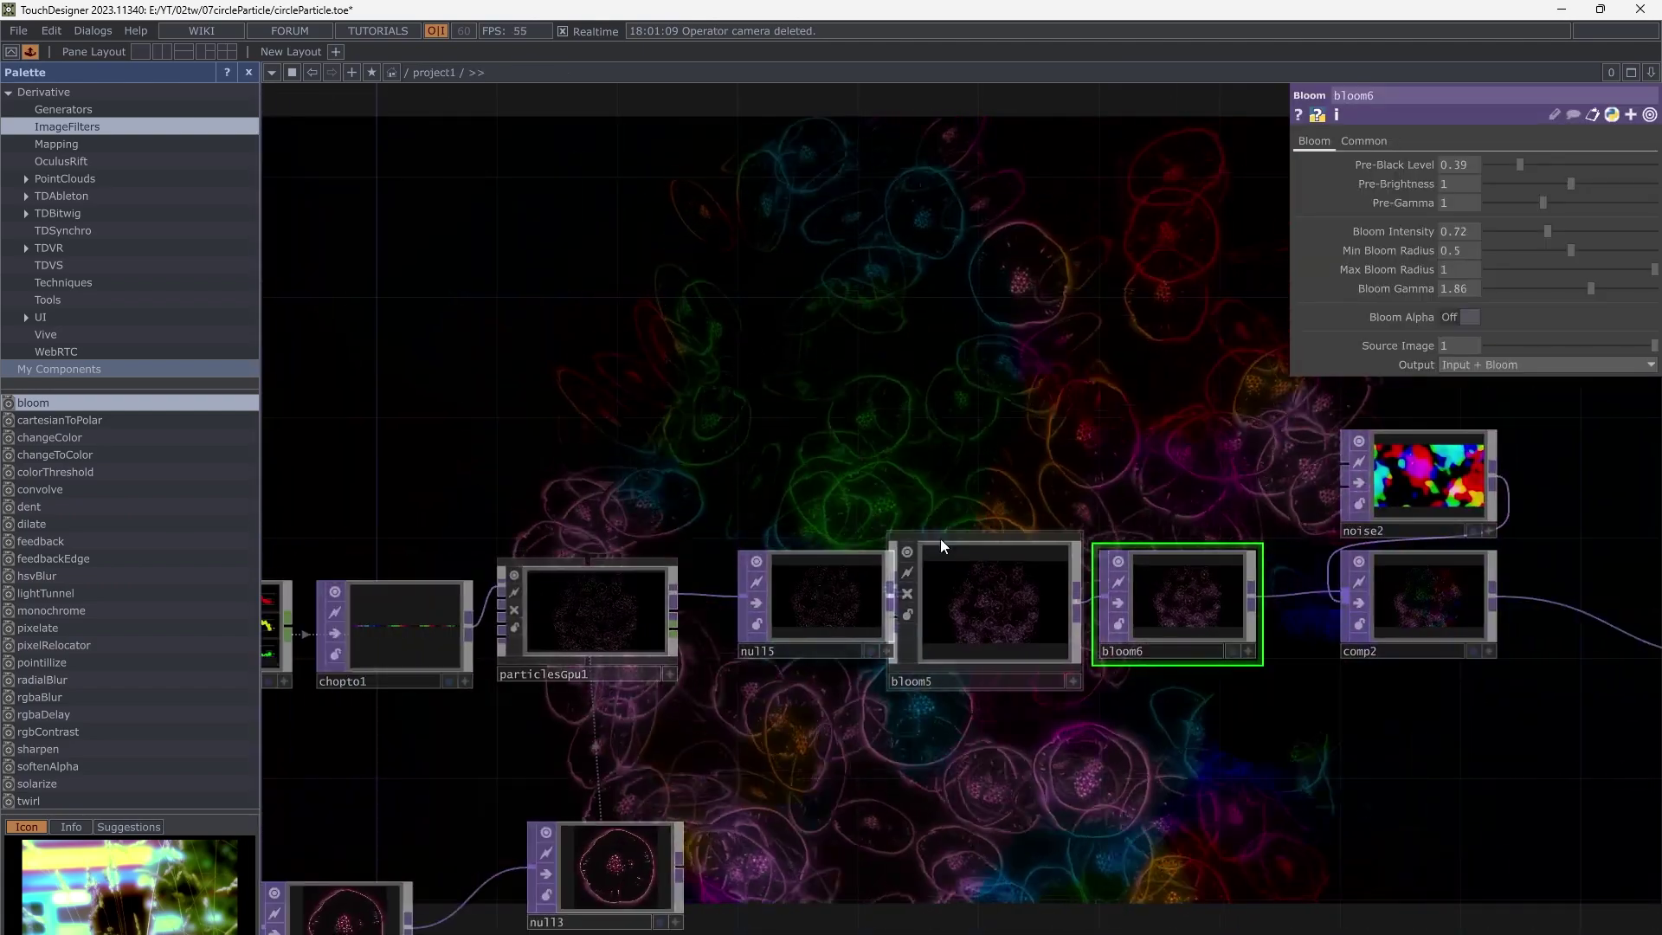
# Select particlesGpu1 to show its particle parameters and examine the effect in the network background
pyautogui.moveTo(796, 504); pyautogui.dragTo(999, 454)
pyautogui.scroll(3, 999, 454)
pyautogui.click(718, 598)
pyautogui.moveTo(879, 474); pyautogui.dragTo(1024, 560)
pyautogui.moveTo(1024, 561); pyautogui.dragTo(1069, 703)
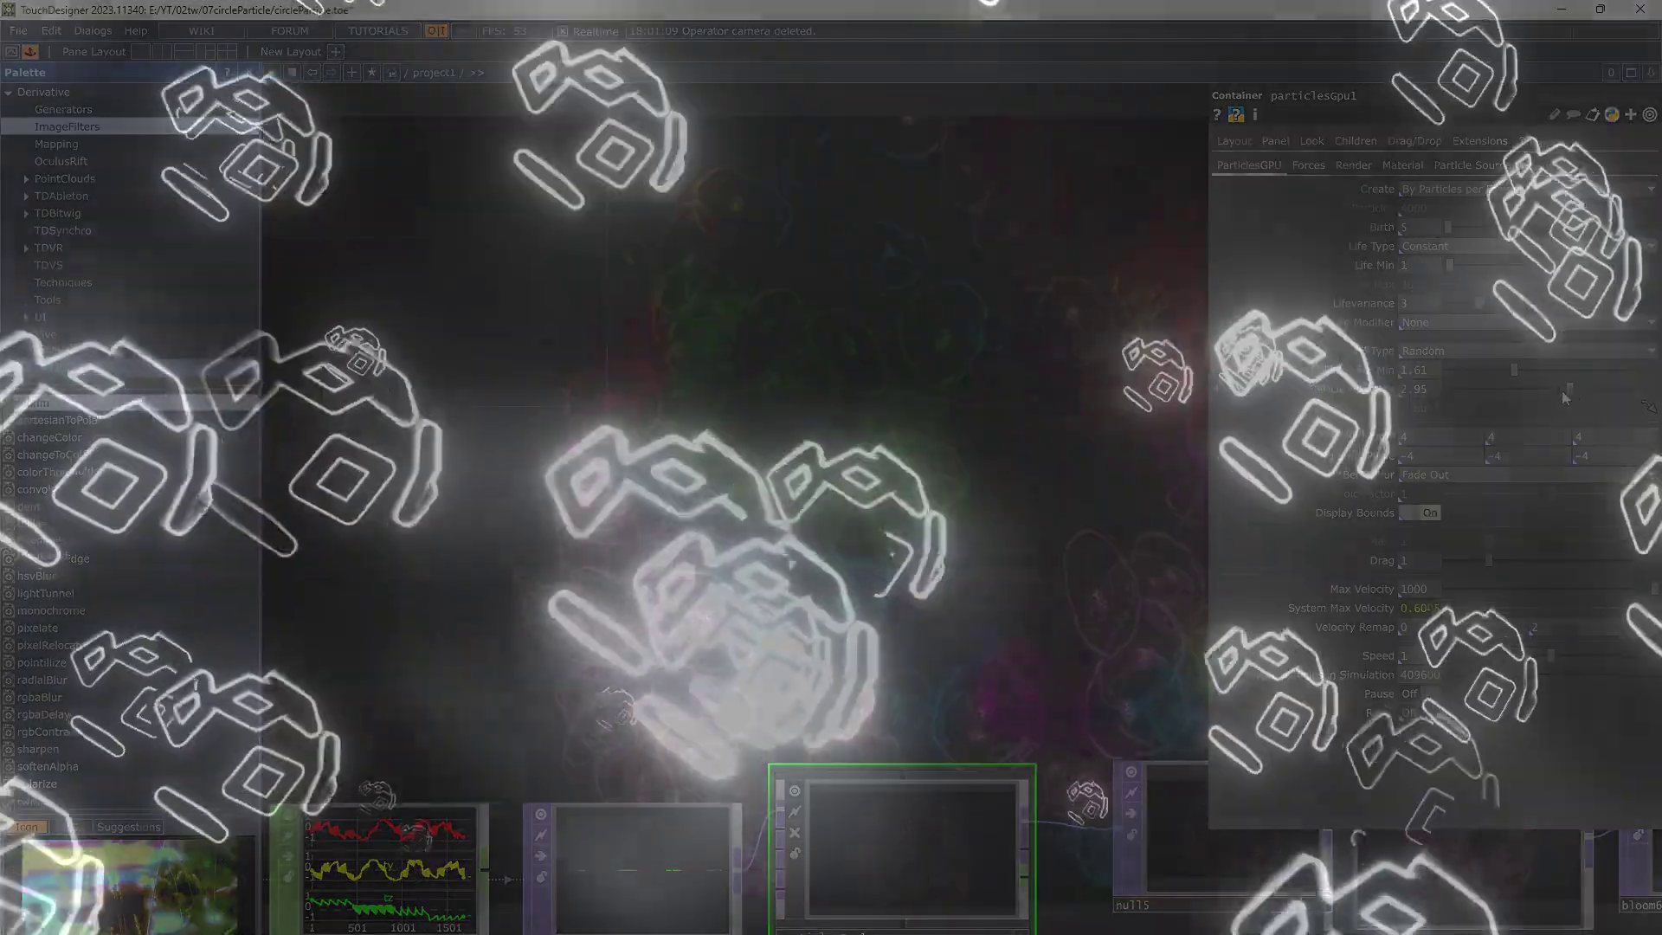